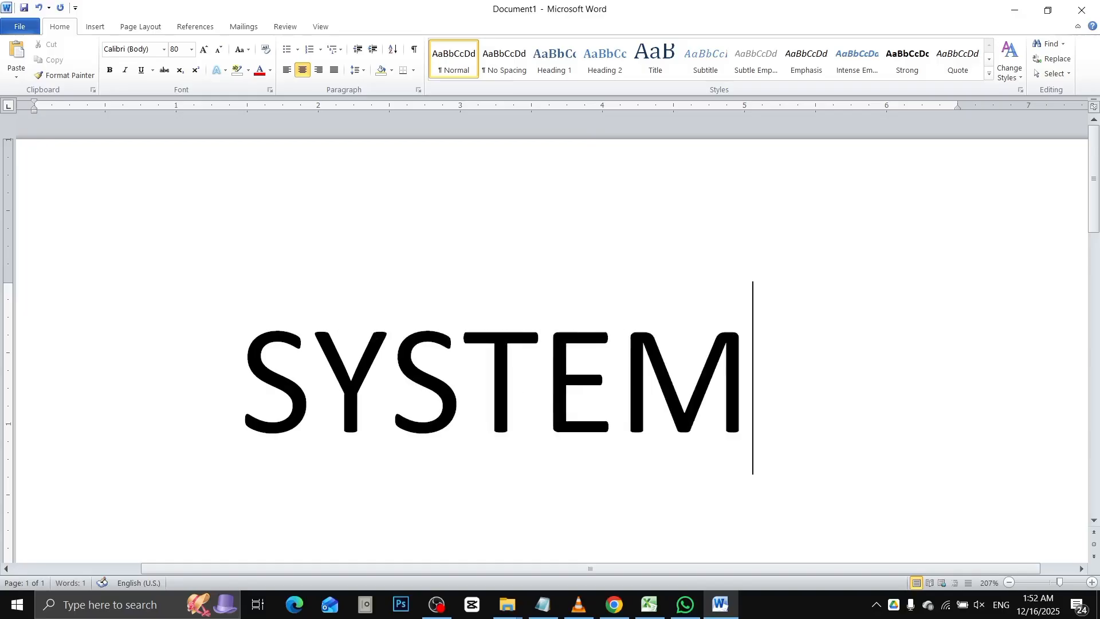
Step: Replace the document's text with EXCEL, and replace that word in turn with WIN + R
key(ctrl+a)
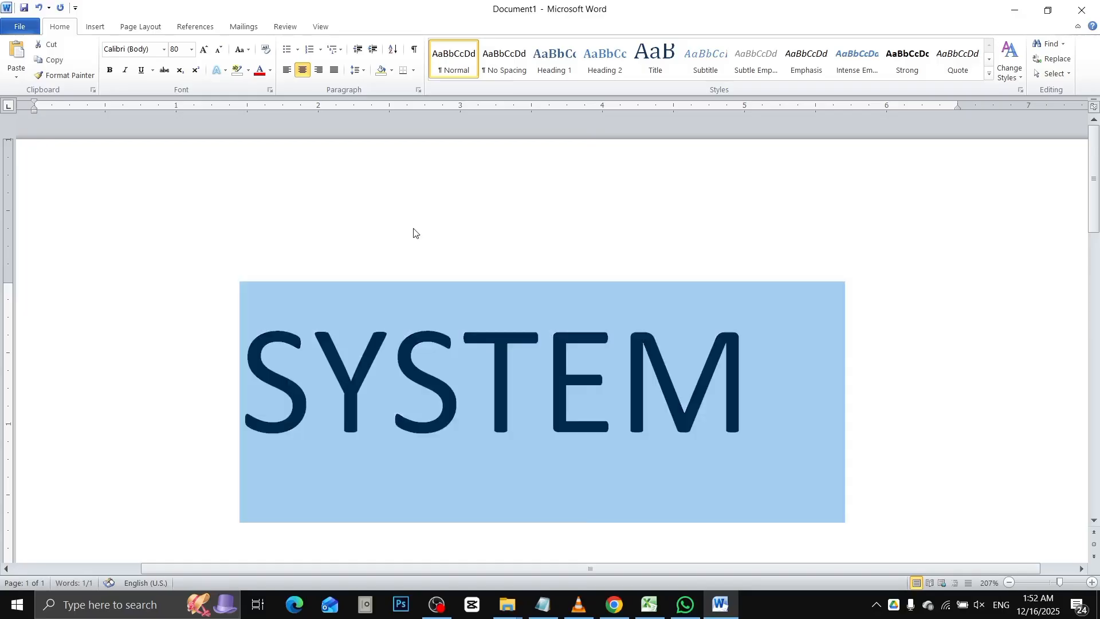
text(EXCEL)
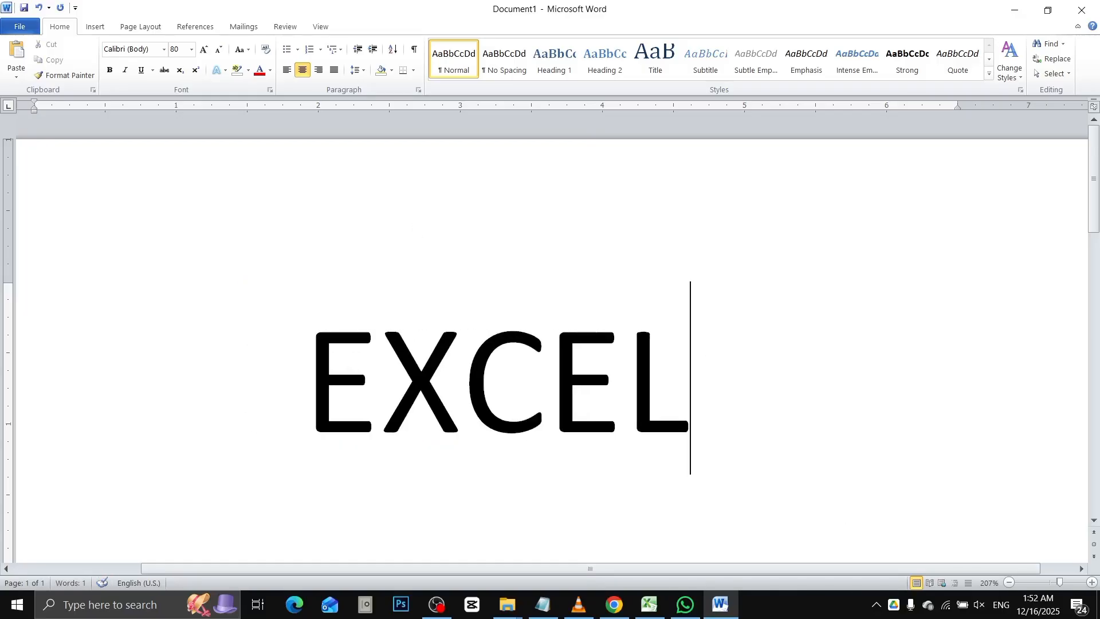
key(ctrl+a)
key(BackSpace)
text(WI)
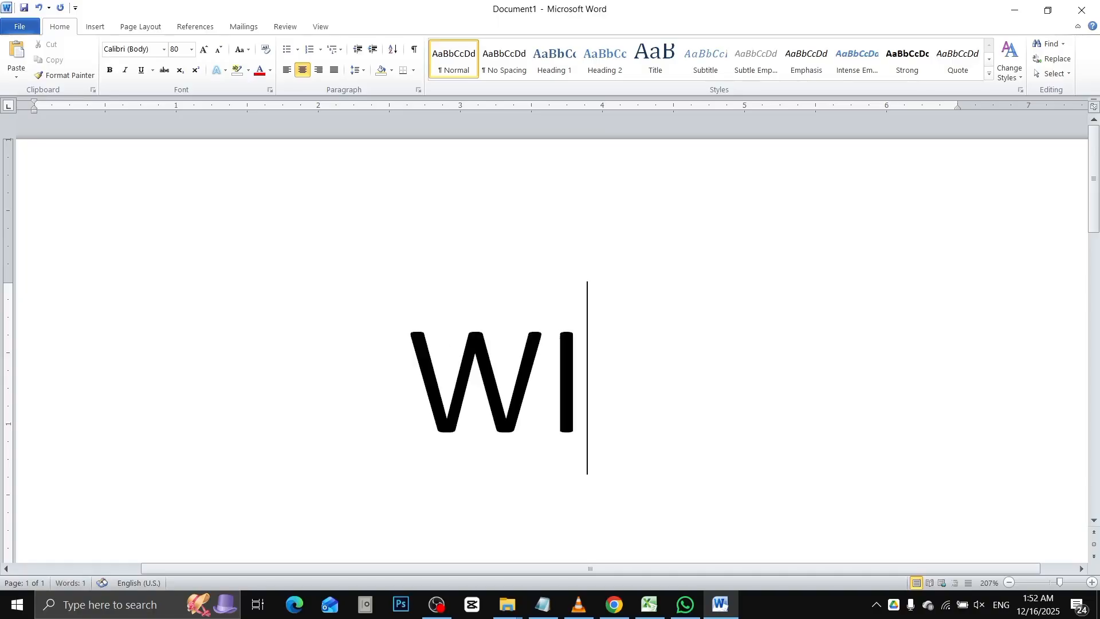
text(N + R)
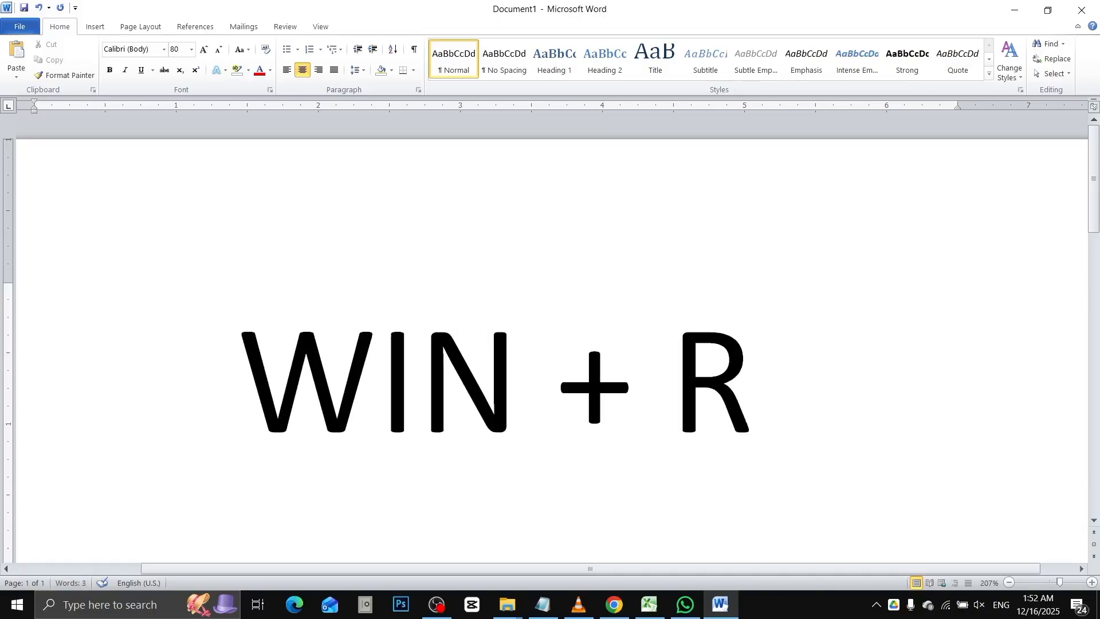
Step: Launch Microsoft Excel with the Run command EXCEL and maximize its new workbook window
key(super+r)
text(EXCEL)
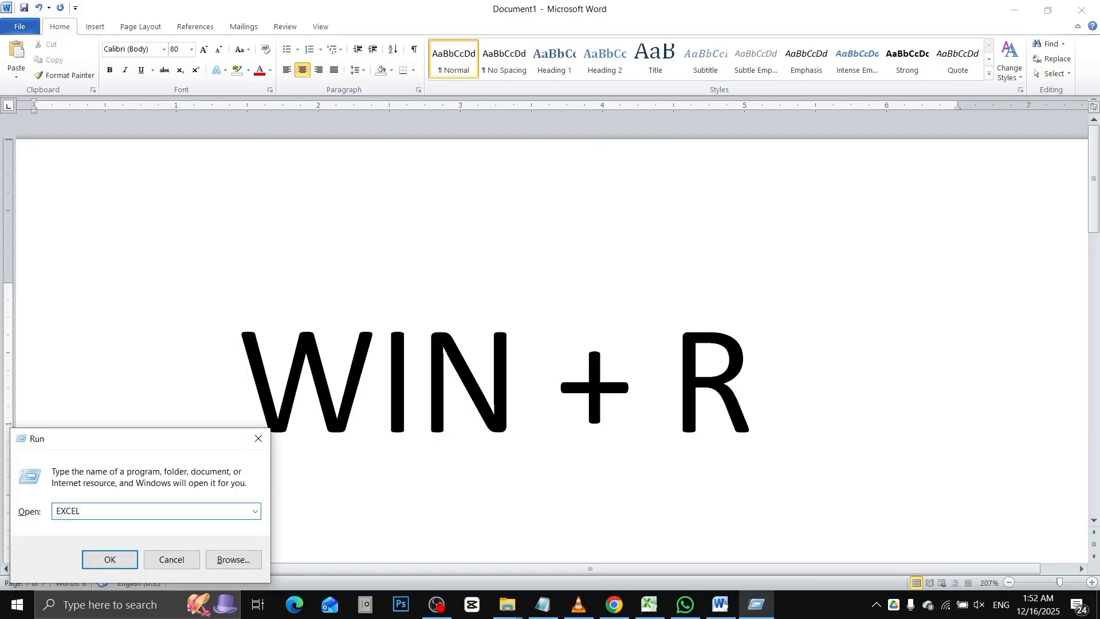
key(Return)
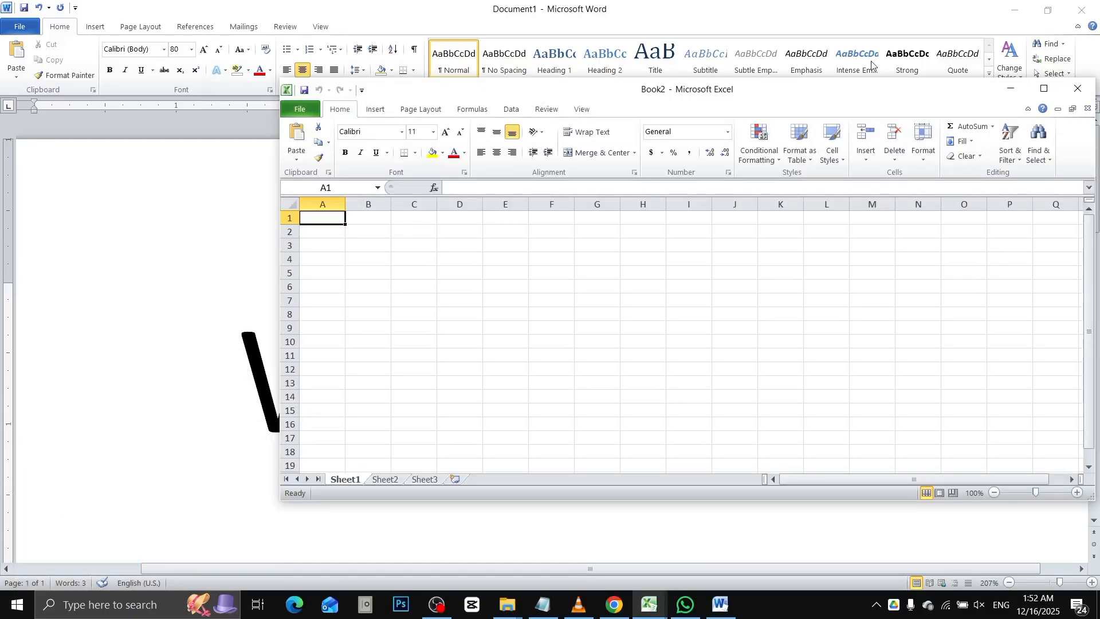
click(1050, 92)
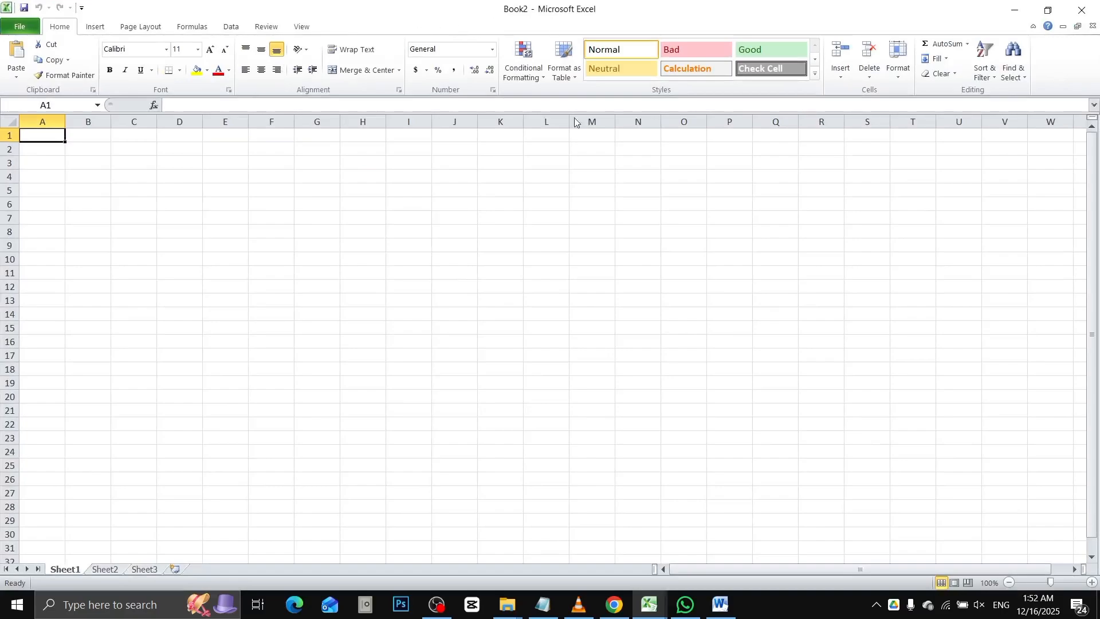
Step: Close the Book1 workbook without saving its changes and select cell E6 in Book2
mouse_move(653, 608)
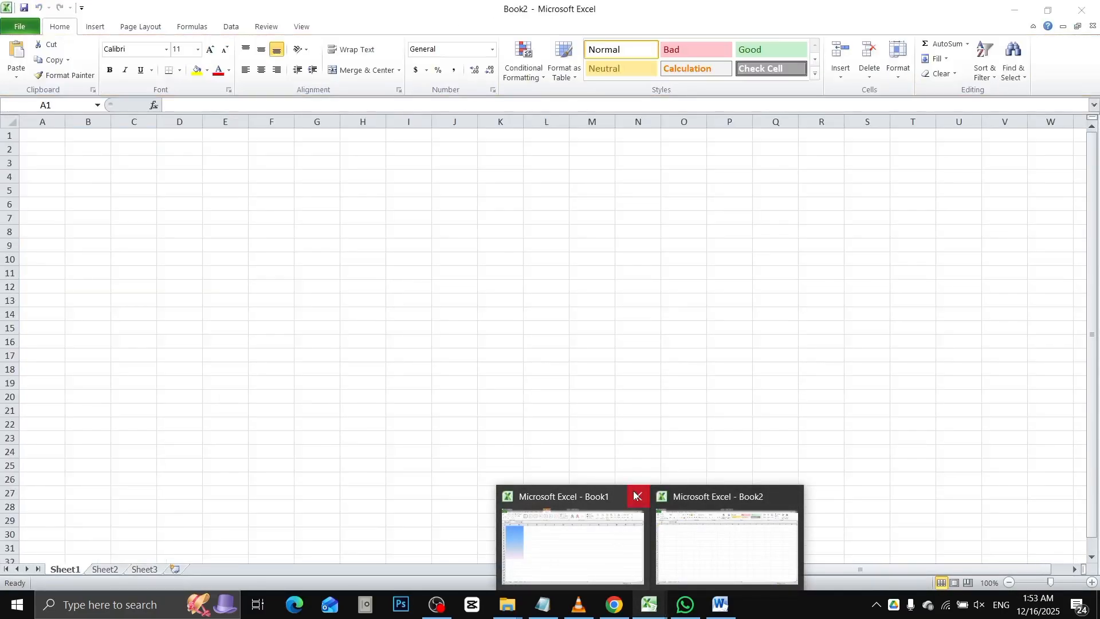
click(638, 496)
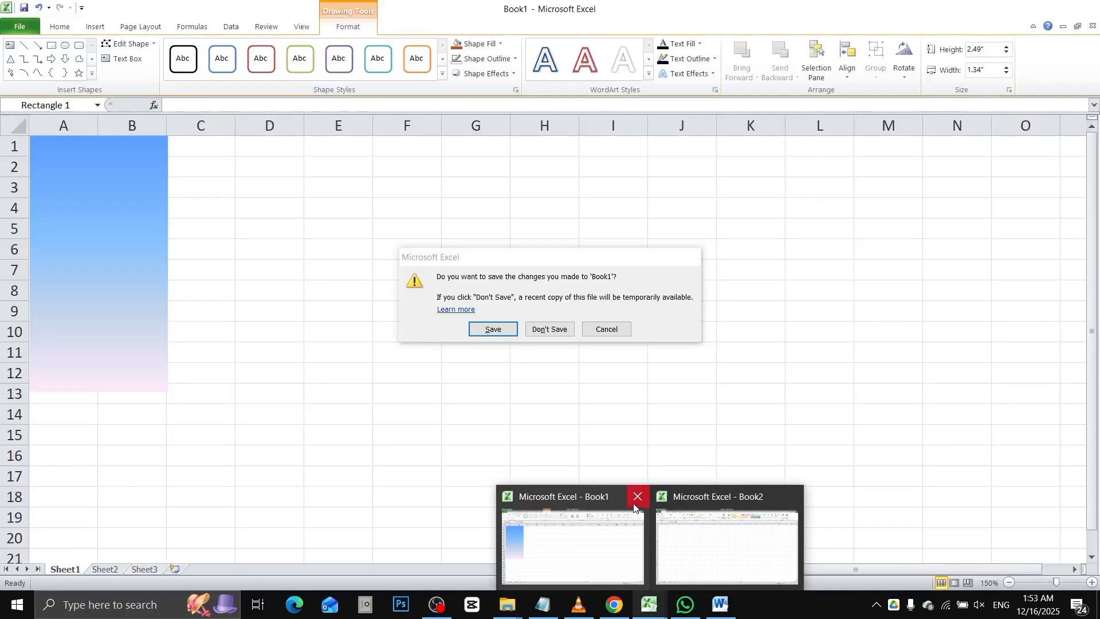
click(550, 328)
click(228, 202)
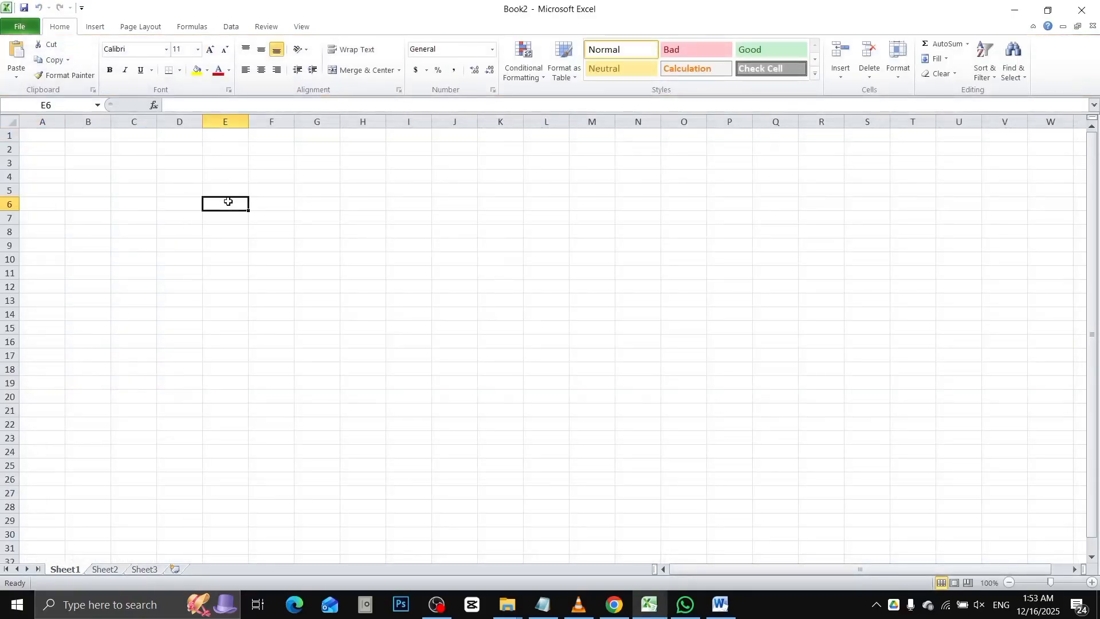
Step: Start saving Book2 and browse the Personal (E:), Local Disk (C:) and Downloads locations for a place to store it
click(12, 31)
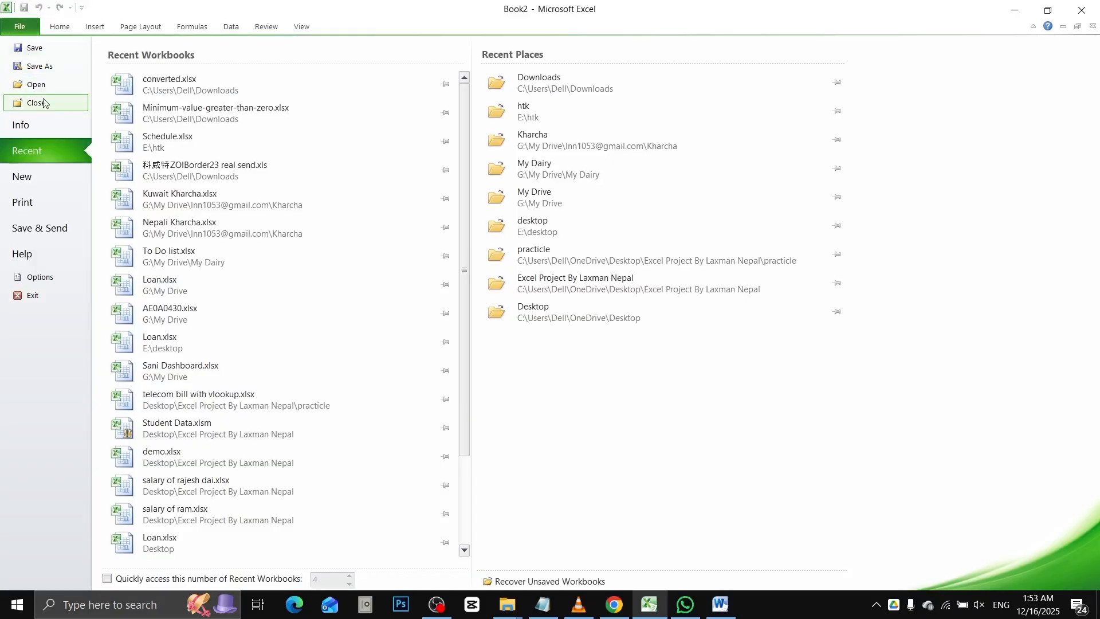
key(Escape)
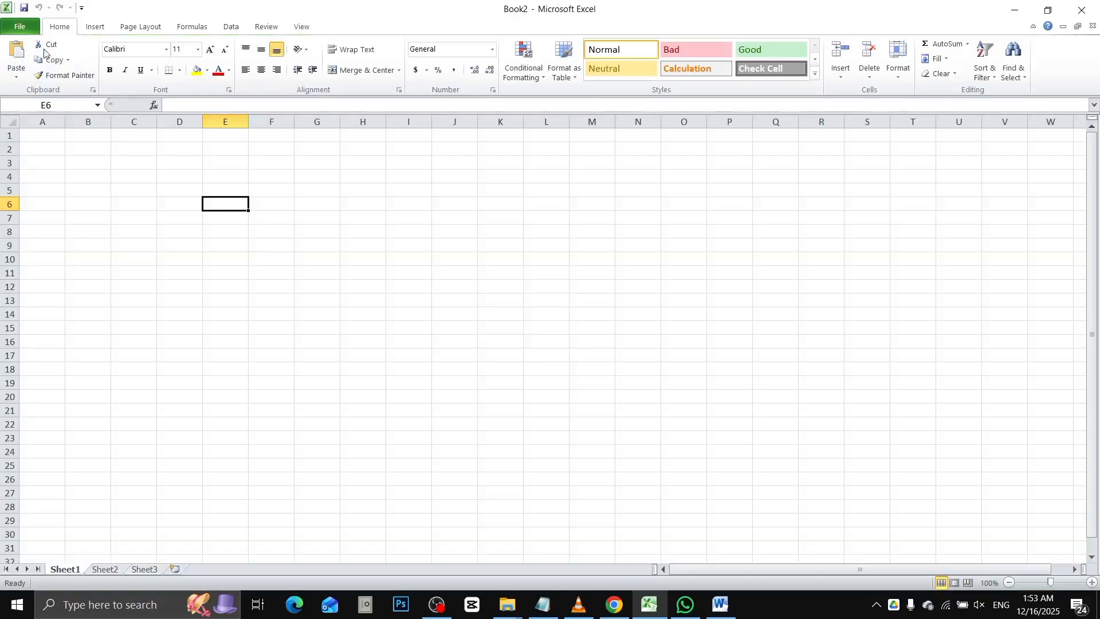
key(ctrl+s)
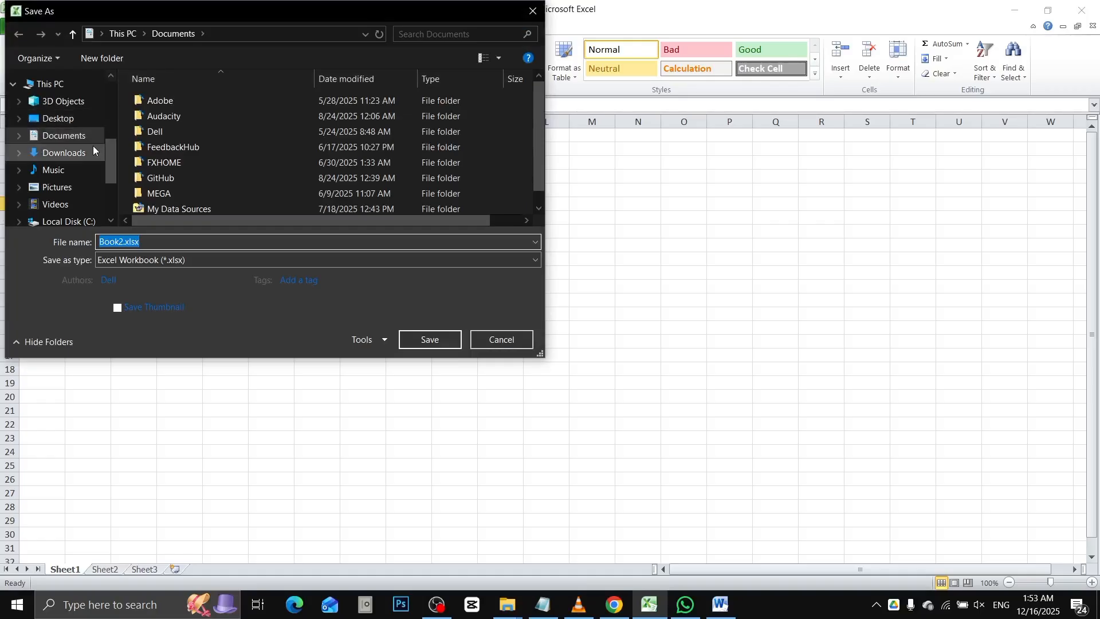
drag(109, 162, 109, 177)
click(83, 198)
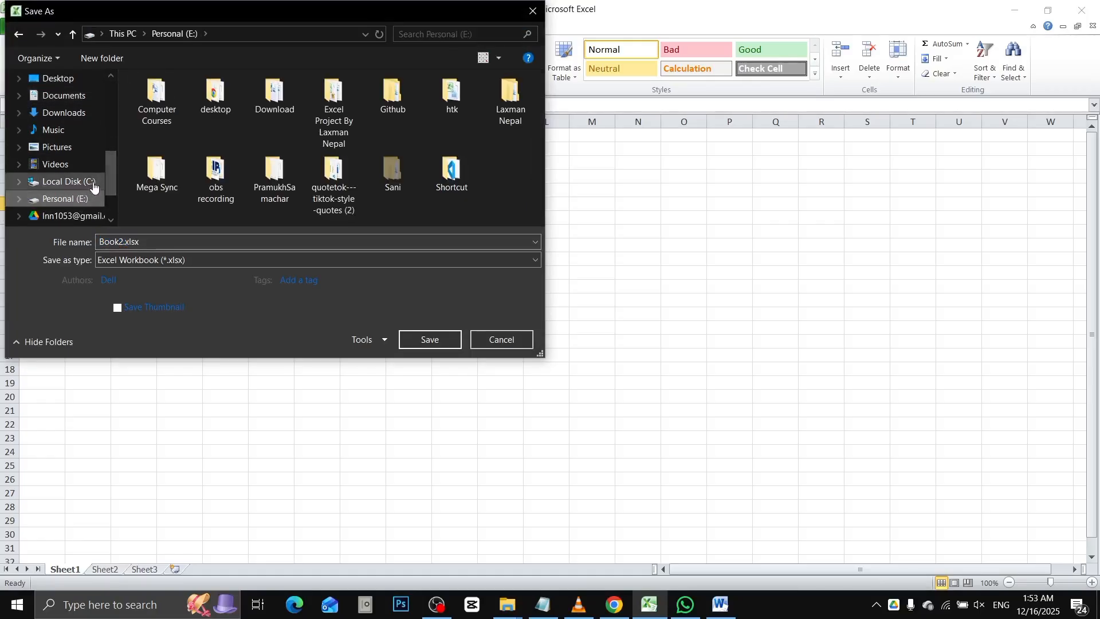
click(87, 183)
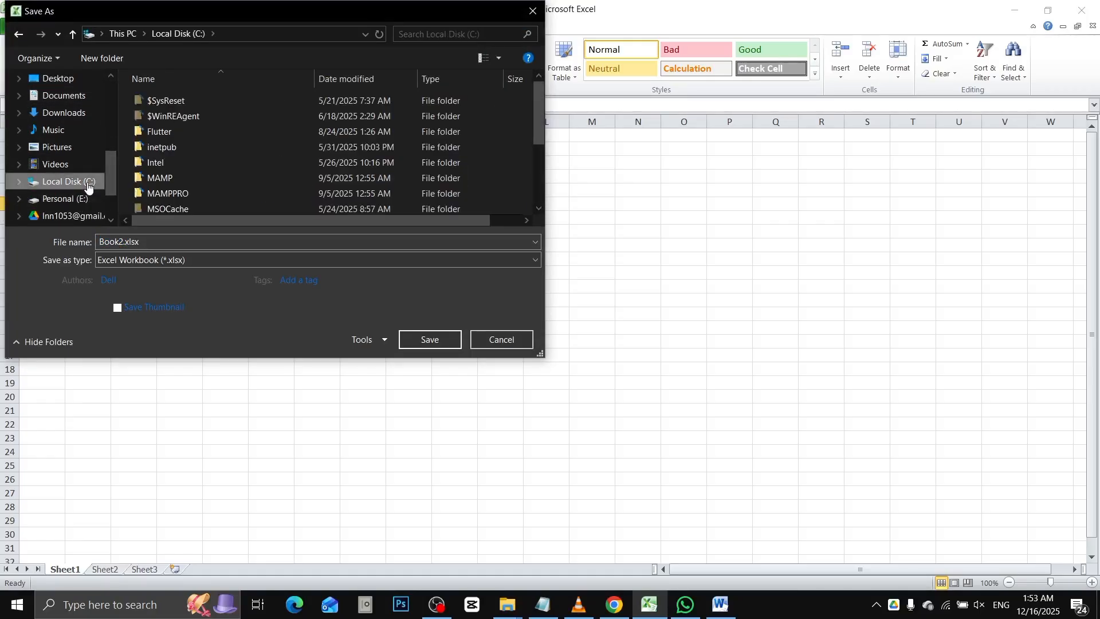
click(76, 113)
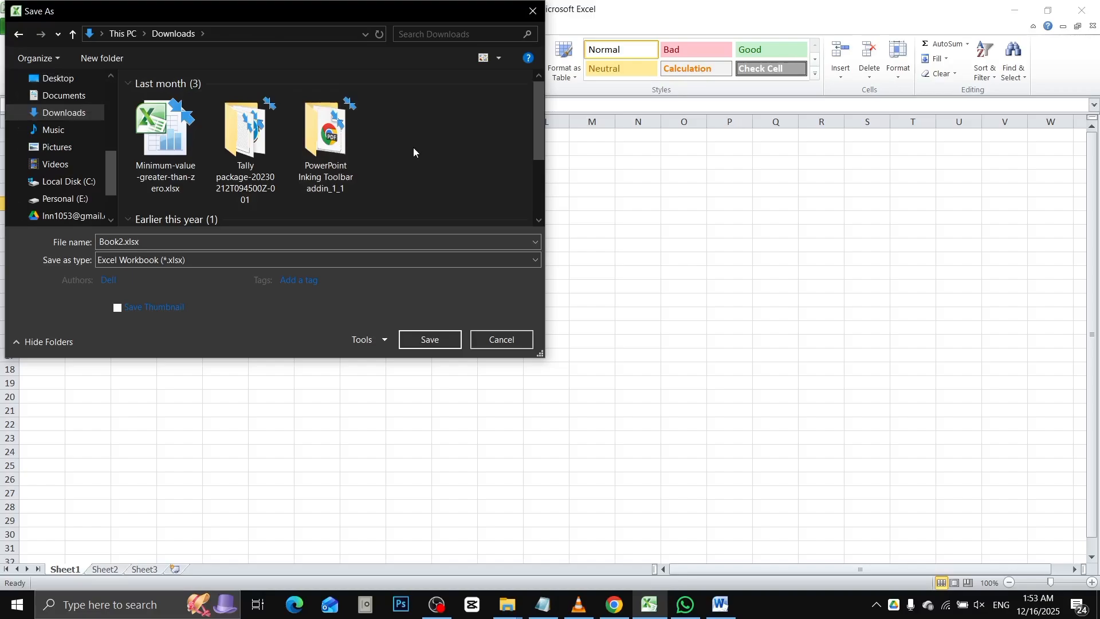
Step: Create a folder named system on the Personal (E:) drive and open it as the save location
click(55, 198)
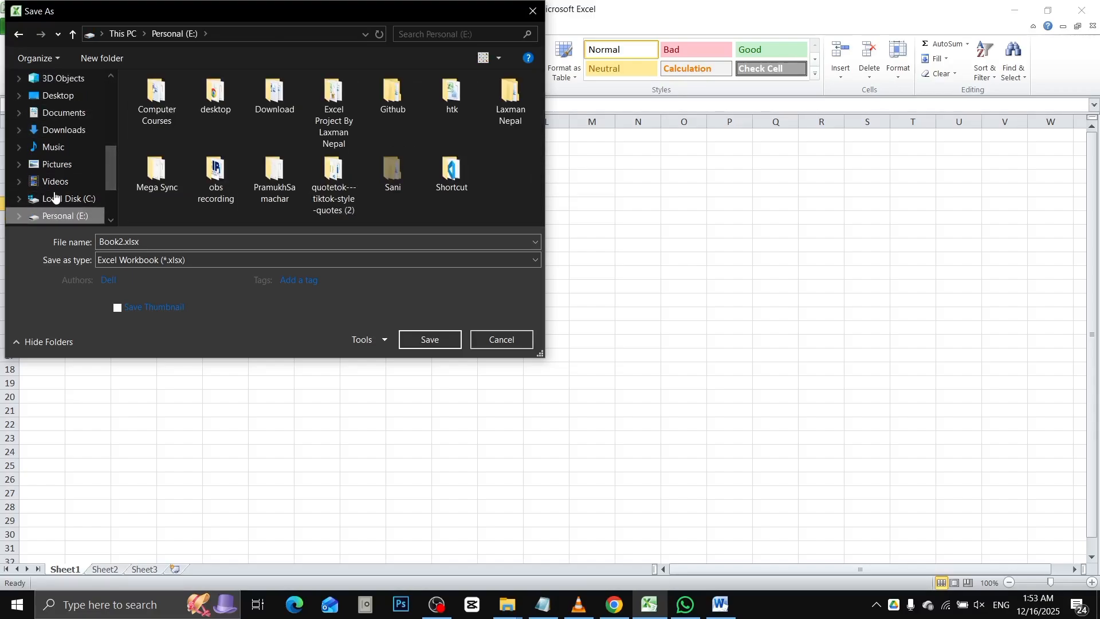
click(286, 153)
click(505, 186)
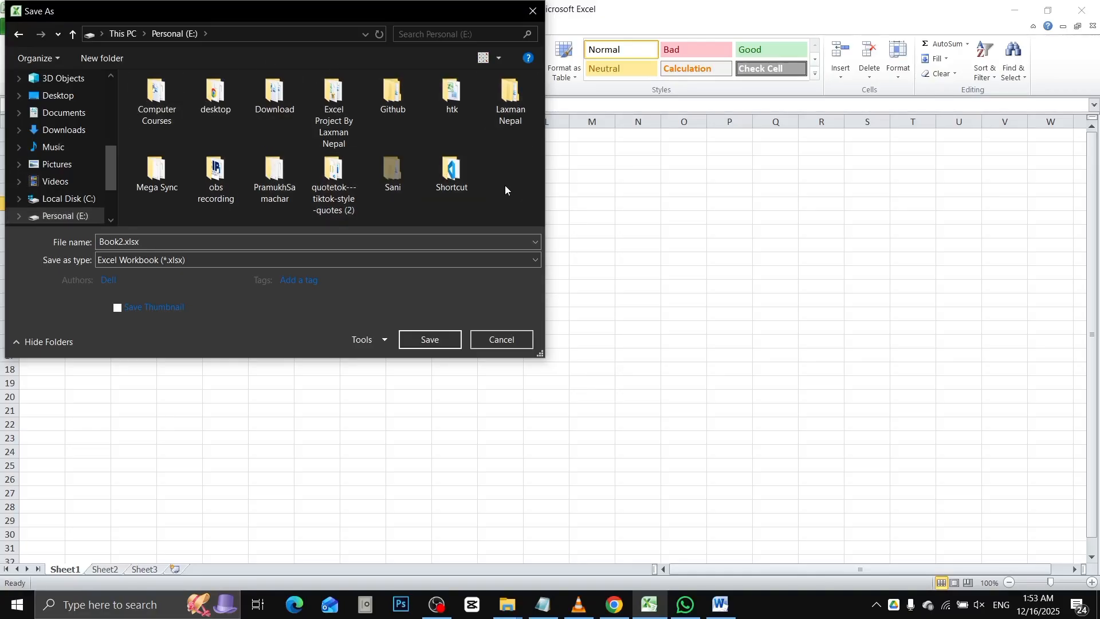
key(ctrl+shift+n)
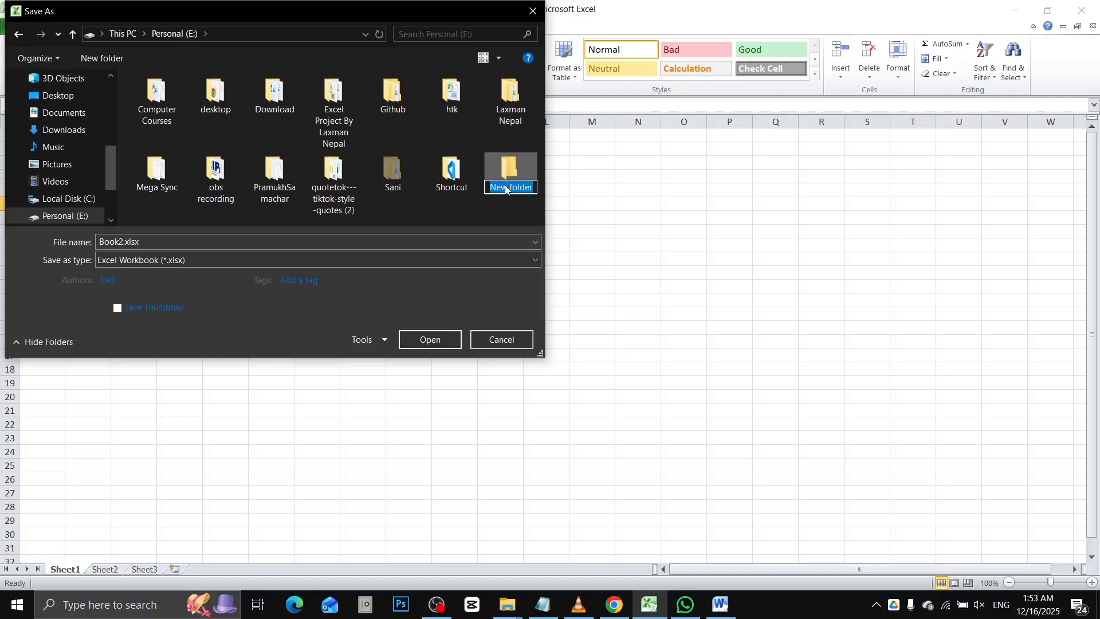
text(1st)
text(stem)
double_click(504, 184)
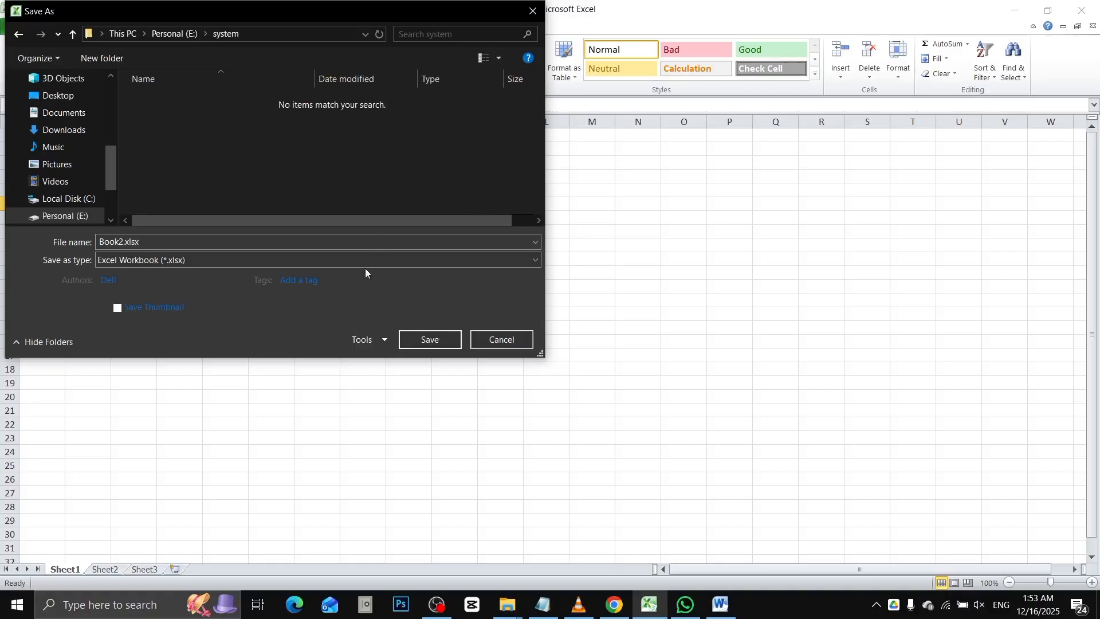
Step: Save the workbook in the system folder under the file name App as an Excel Workbook, dismissing the Sticky Keys prompt
click(315, 237)
double_click(314, 238)
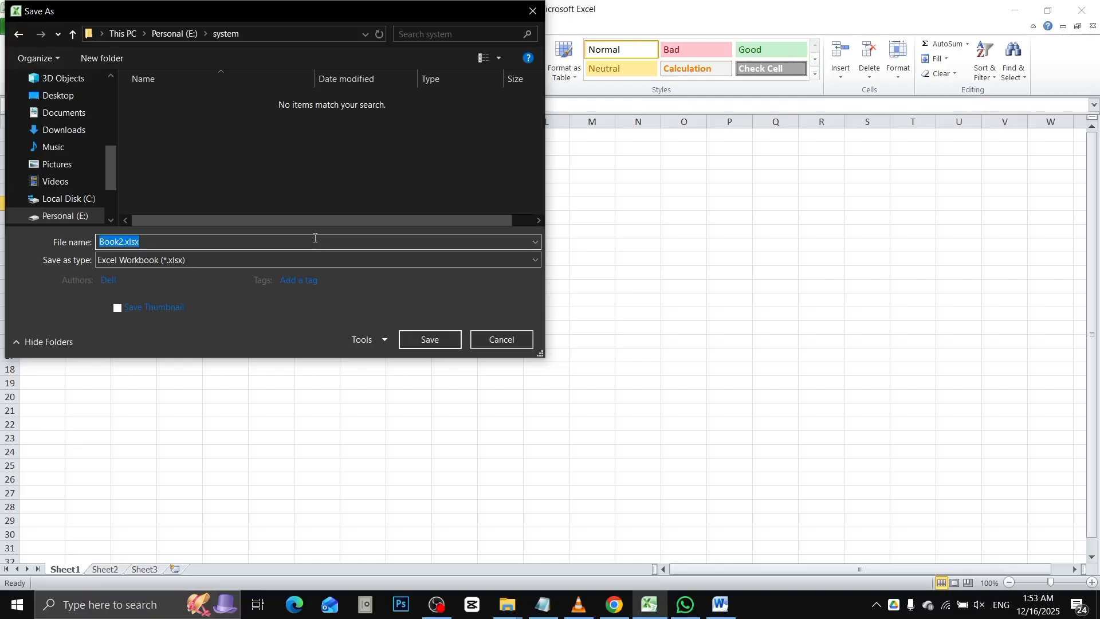
key(shift)
key(shift)
key(shift)
key(shift)
key(shift)
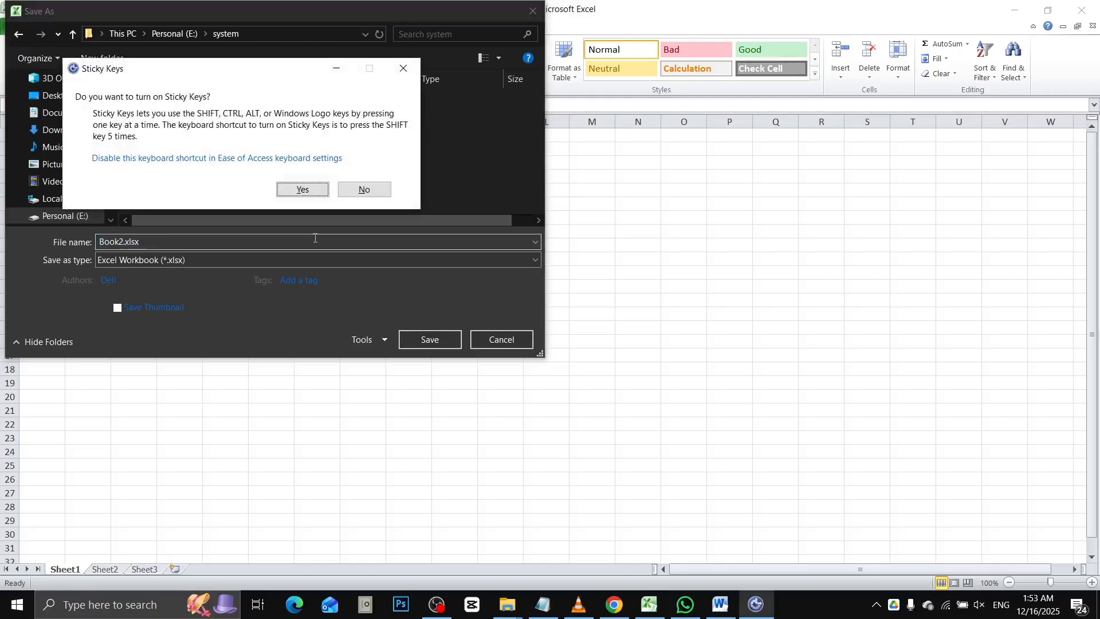
key(Escape)
text(P)
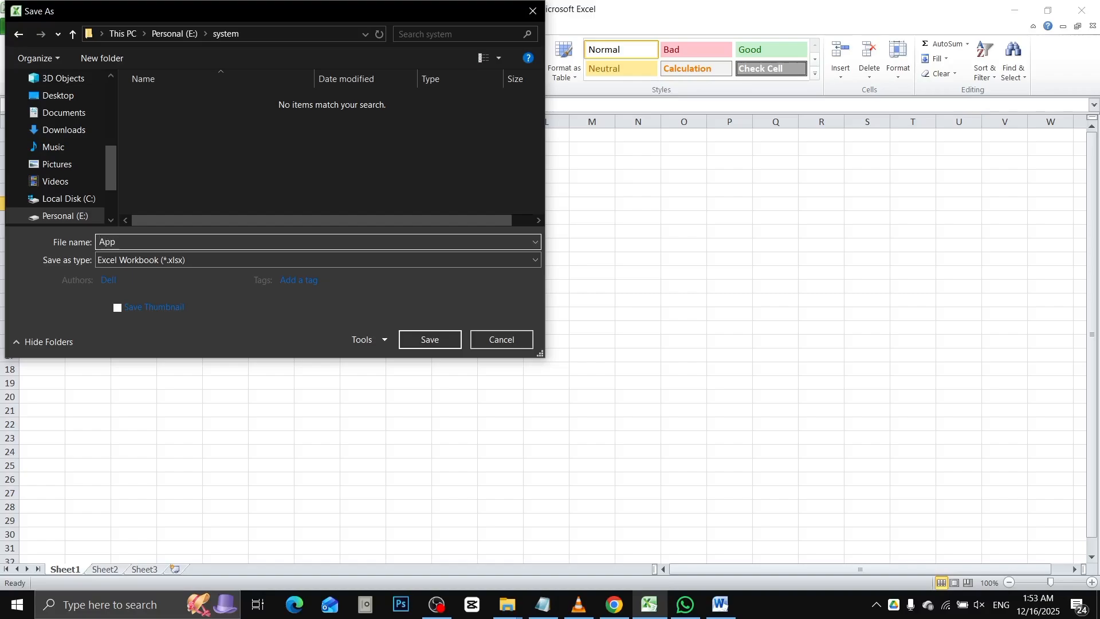
text(App)
key(Return)
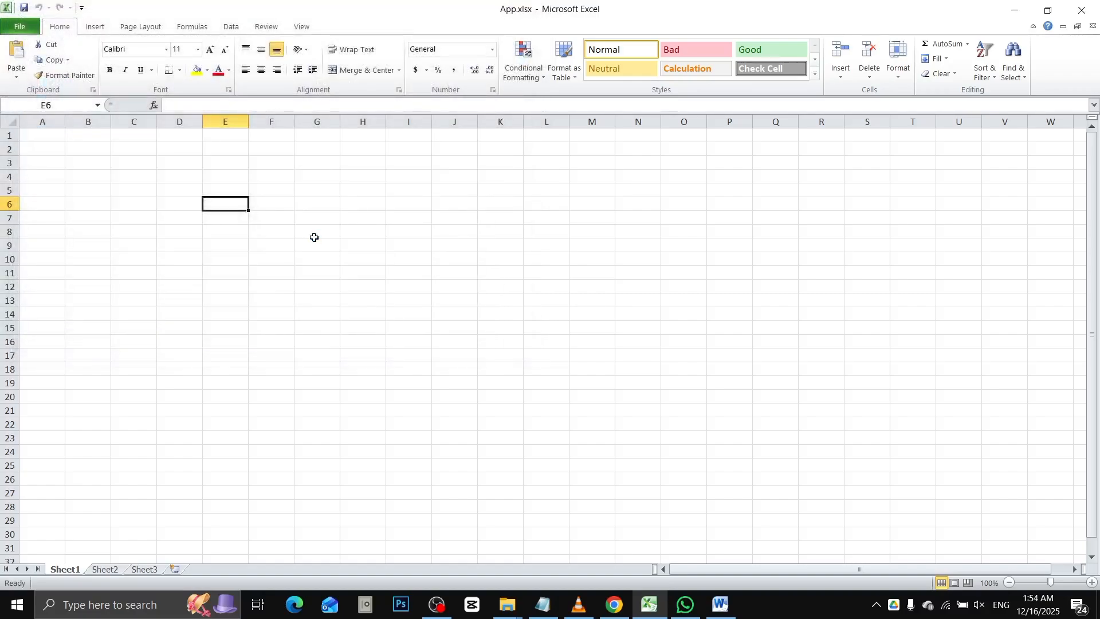
Step: Rename the worksheet Sheet1 as HOMEPAGE
click(1092, 582)
click(1092, 583)
click(1092, 582)
click(1091, 583)
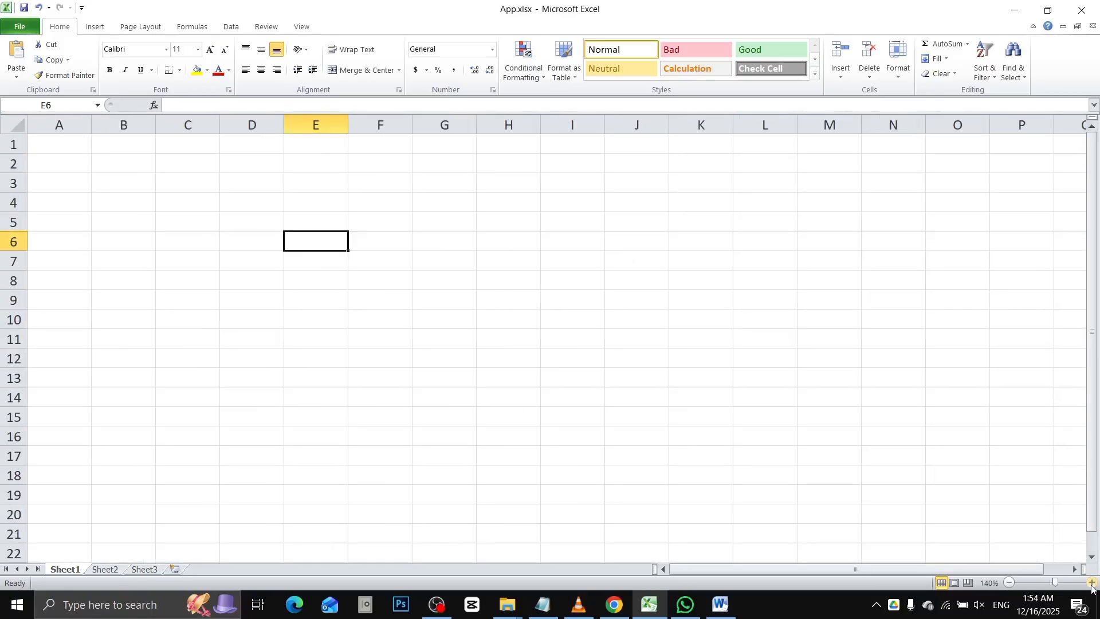
click(1092, 582)
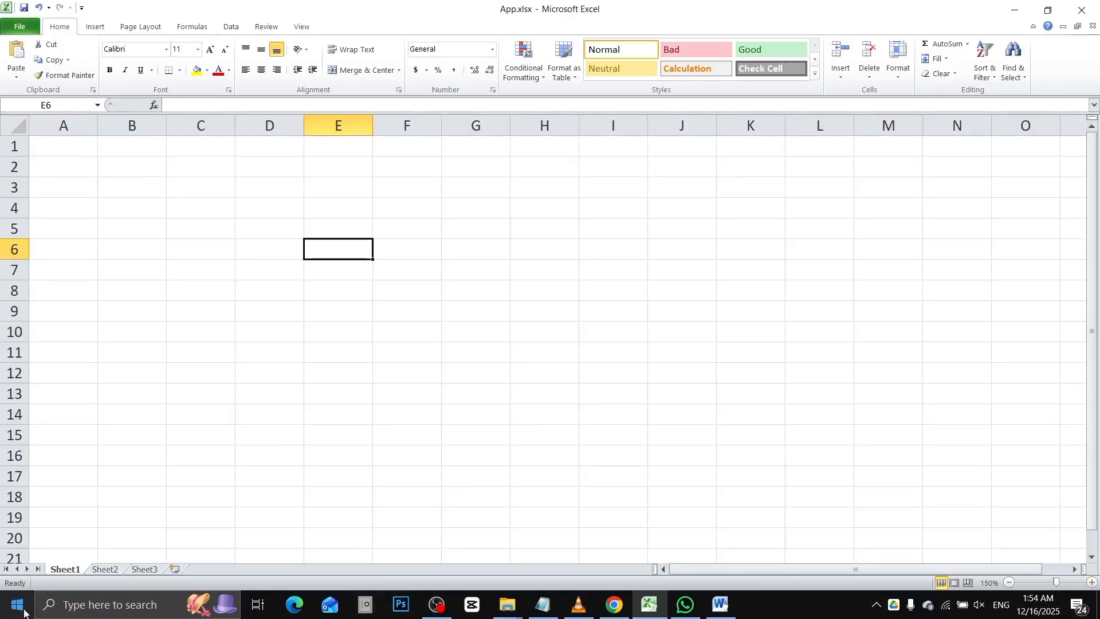
double_click(64, 569)
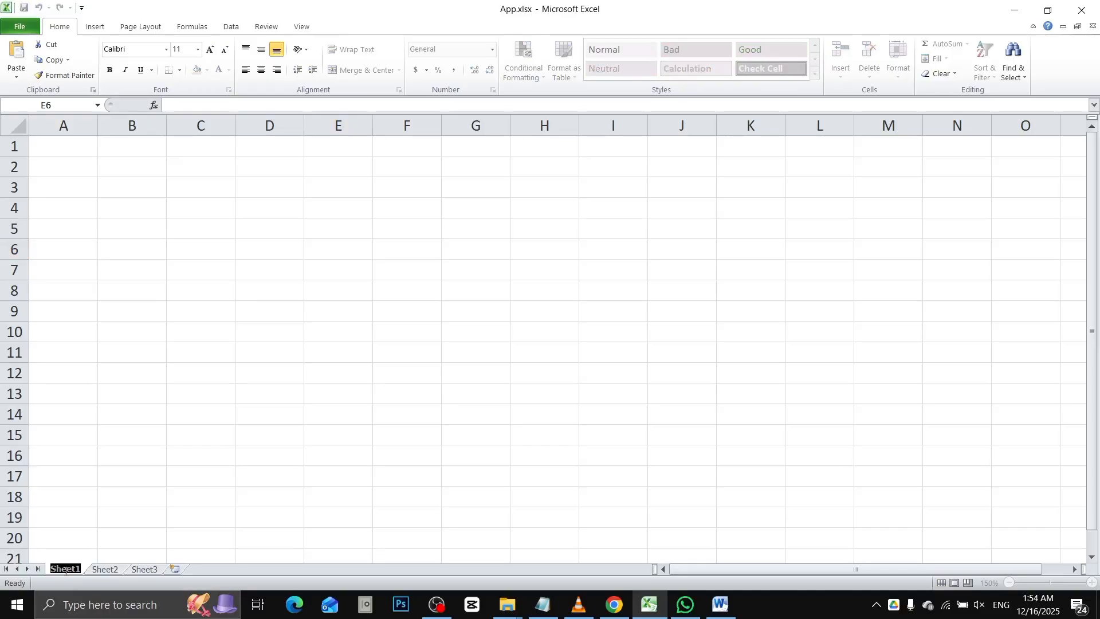
text(HOMEPAGE)
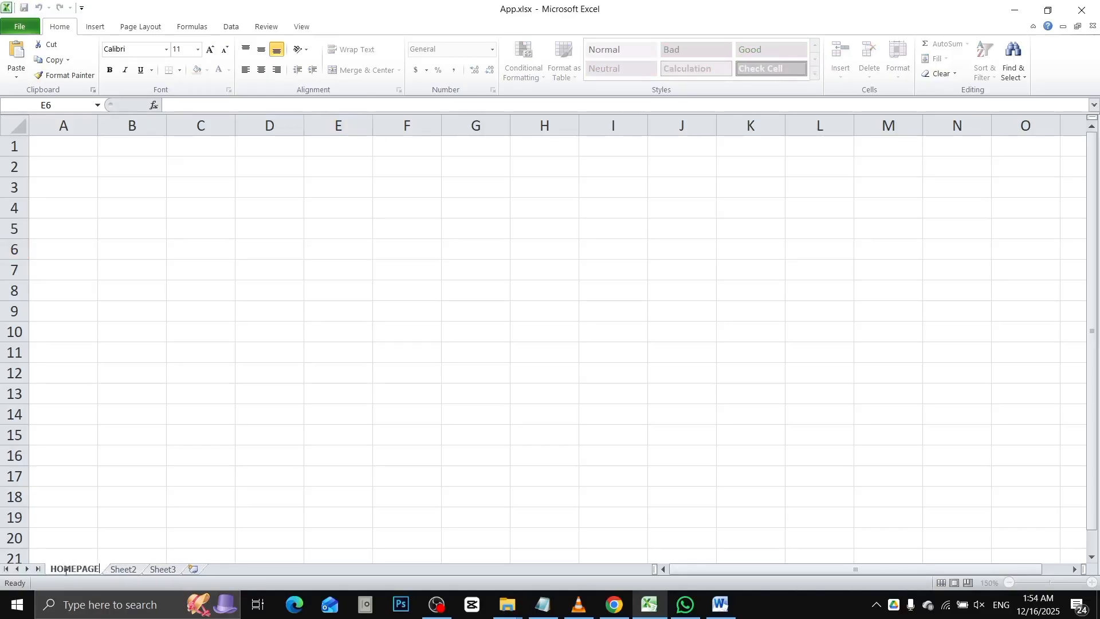
Step: Rename the worksheet Sheet2 as PRODUCT
click(130, 569)
double_click(130, 569)
text(LPG)
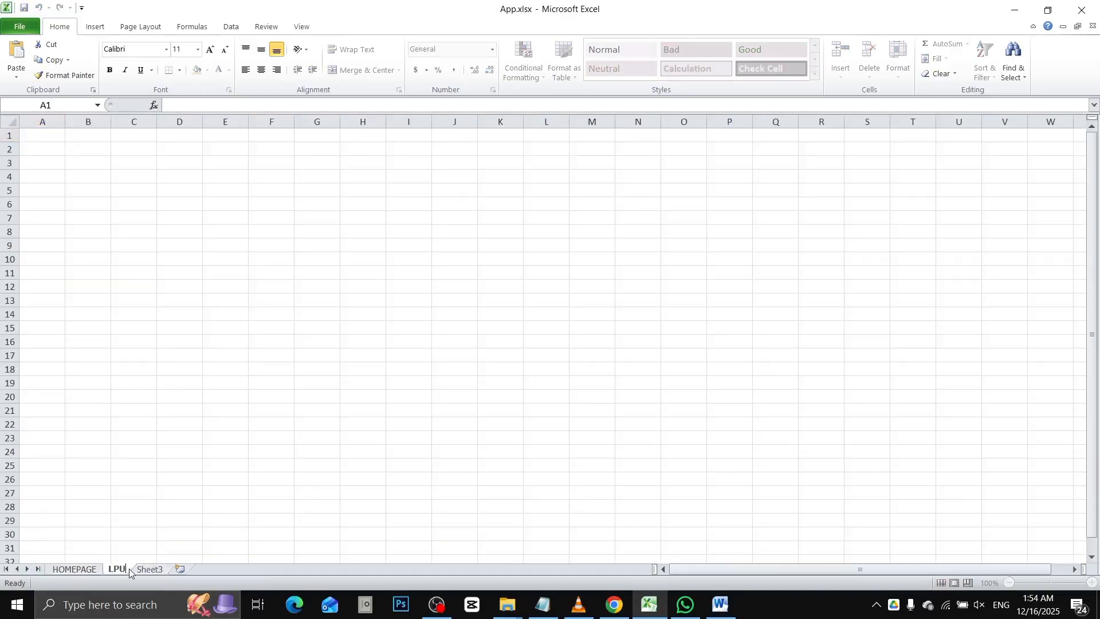
key(BackSpace)
key(BackSpace)
key(BackSpace)
text(PUR)
key(BackSpace)
key(BackSpace)
text(RODUCT)
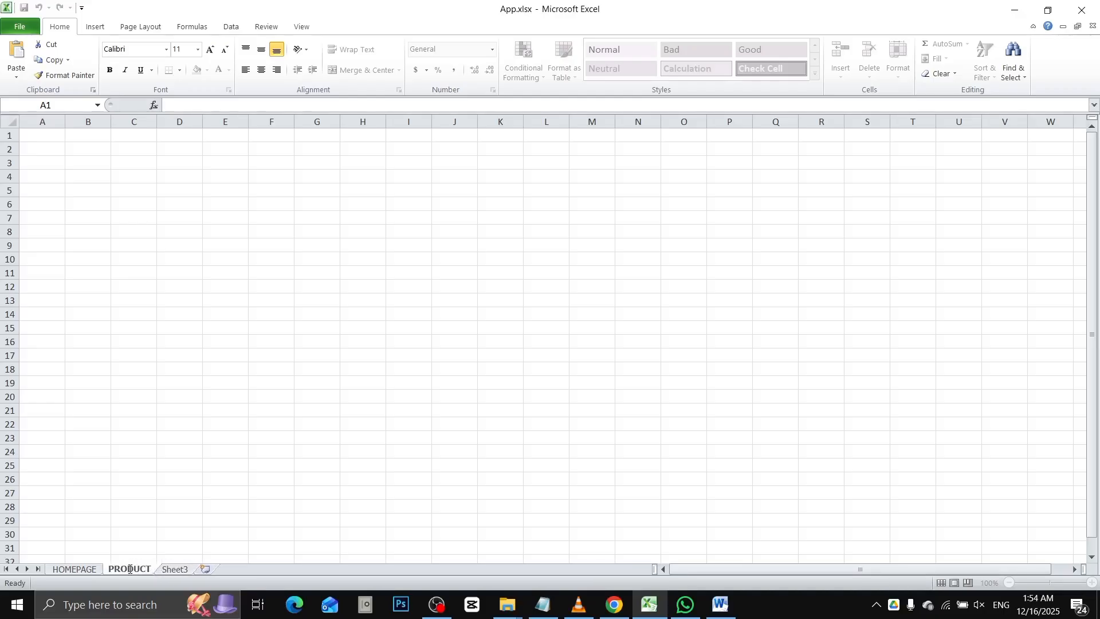
Step: Rename the worksheet Sheet3 as PURCHASE and add a new worksheet after it named SALES
double_click(175, 570)
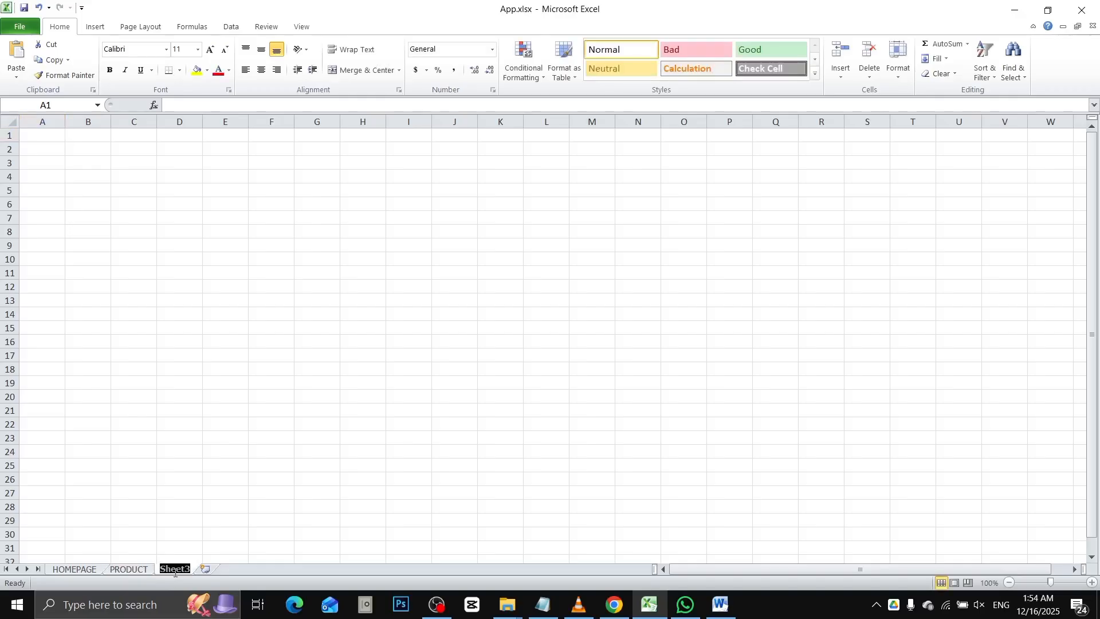
text(PURCHASE)
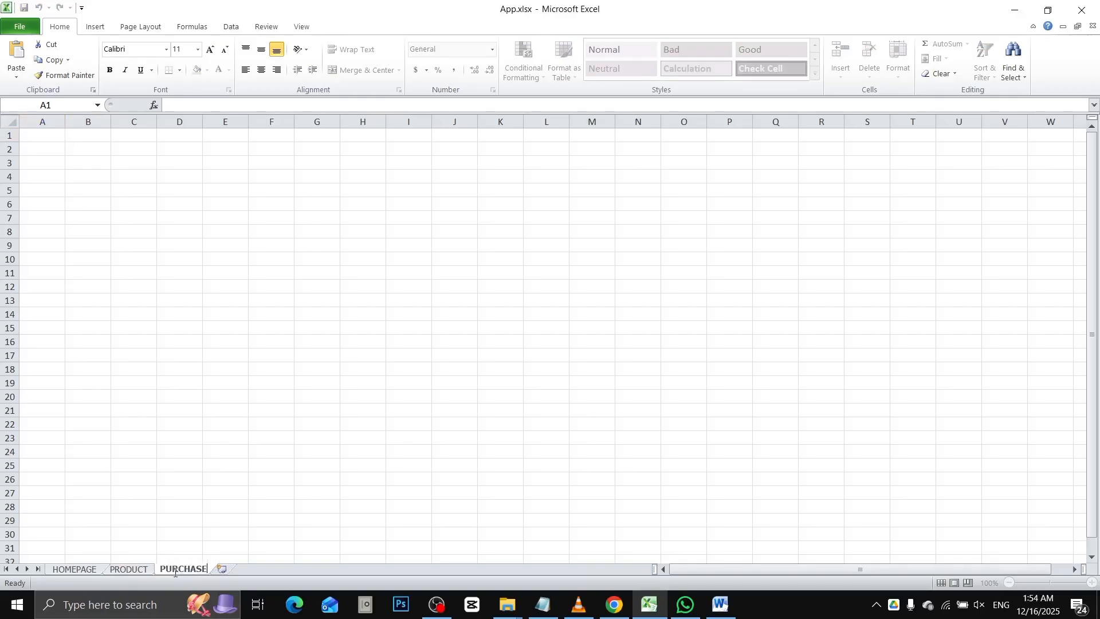
click(222, 569)
double_click(218, 569)
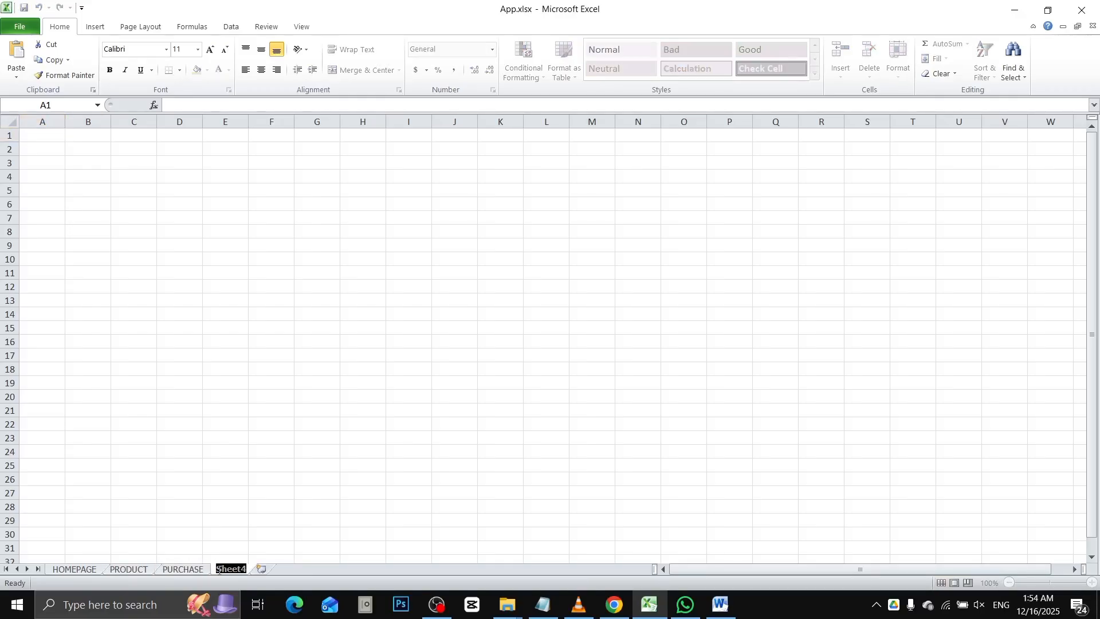
text(SALES)
Step: Add a new worksheet after SALES and name it INFORMATION
click(256, 569)
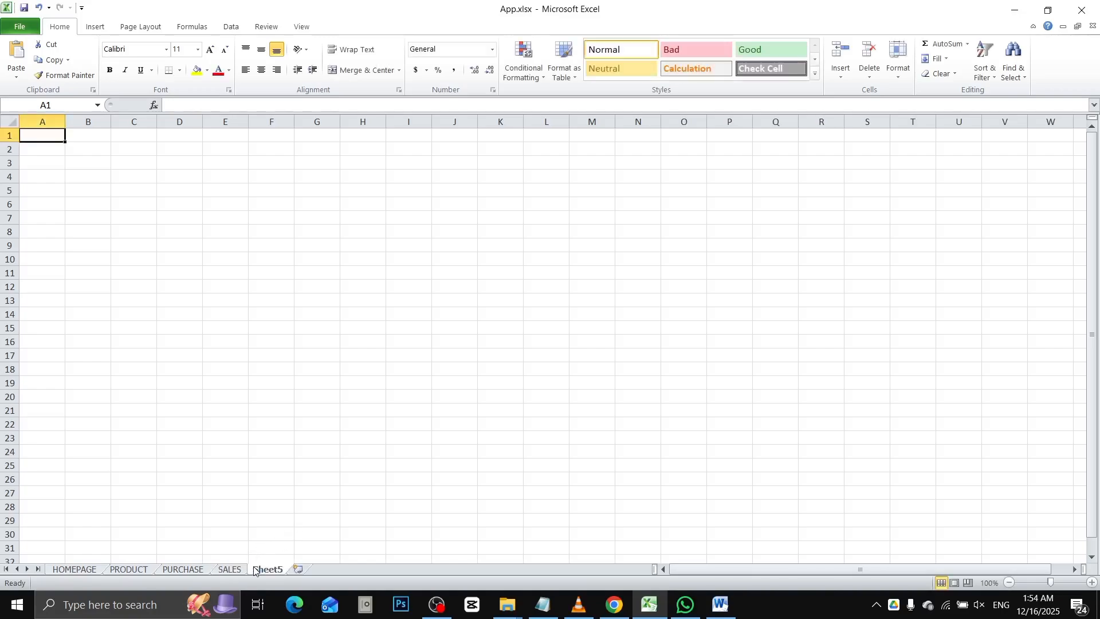
double_click(256, 568)
text(INFORMAT)
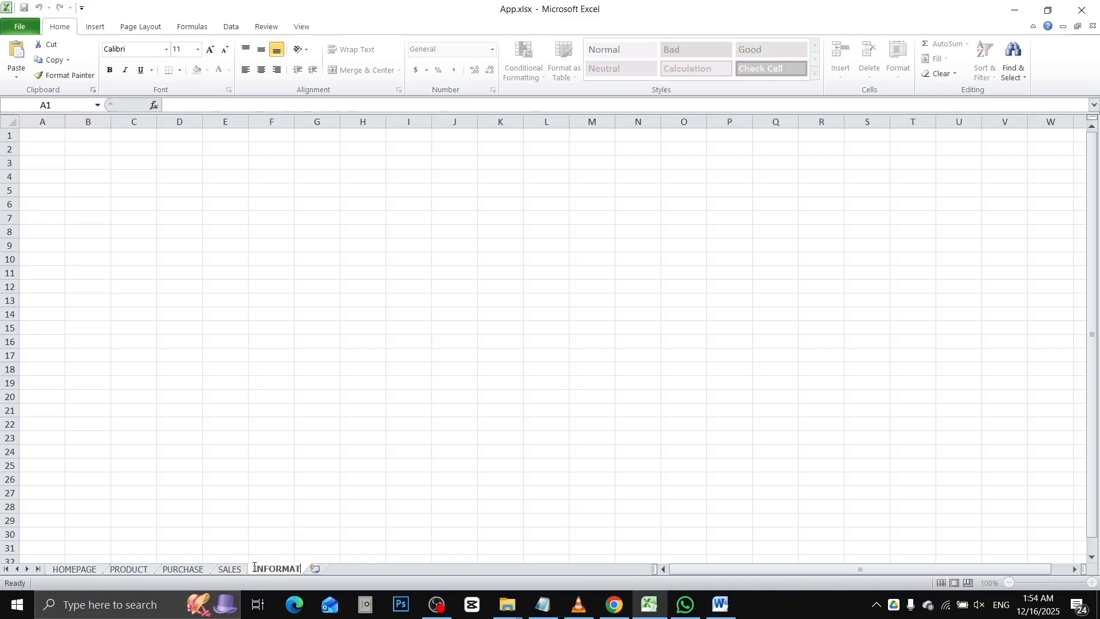
text(ION)
key(Return)
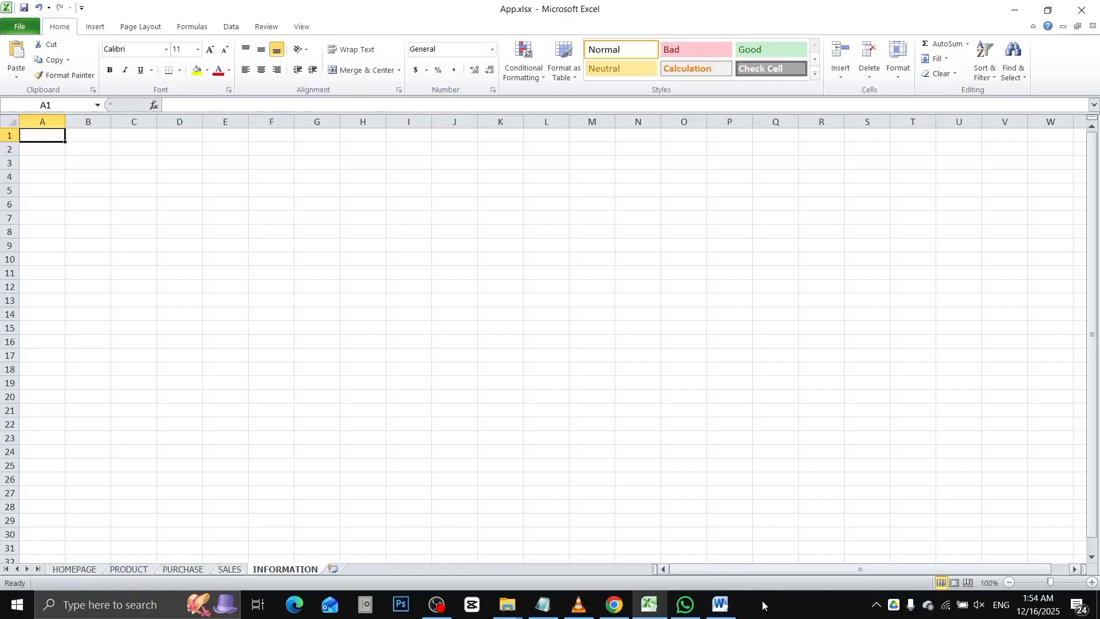
Step: Zoom all worksheets, grouped from HOMEPAGE to INFORMATION, to 150% and return to HOMEPAGE with the sheets ungrouped
click(77, 571)
shift+click(275, 569)
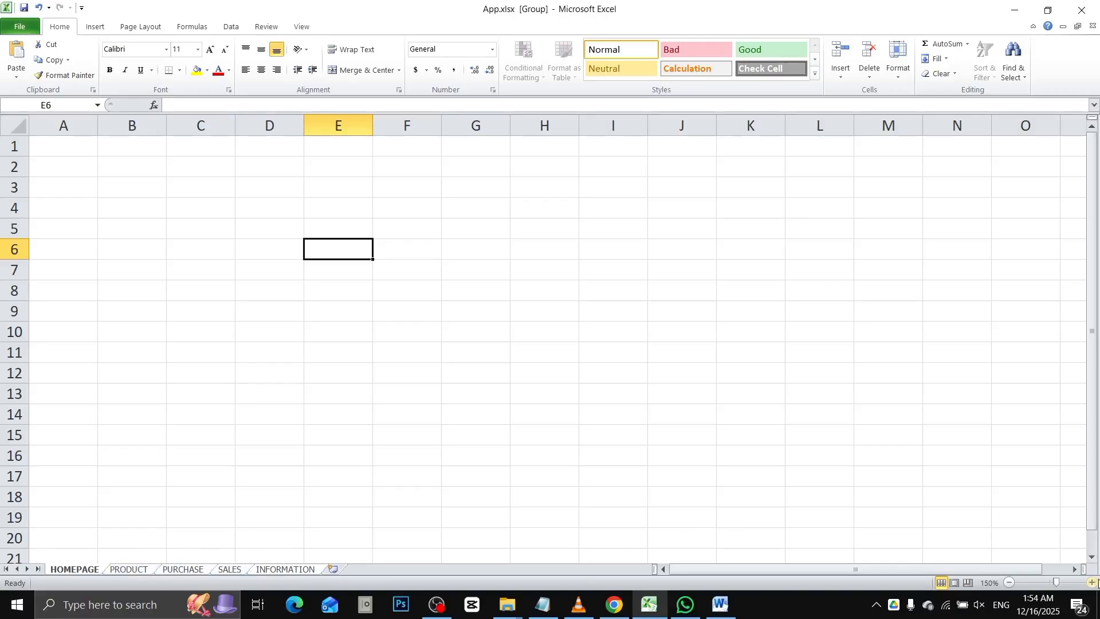
click(1092, 582)
click(1007, 583)
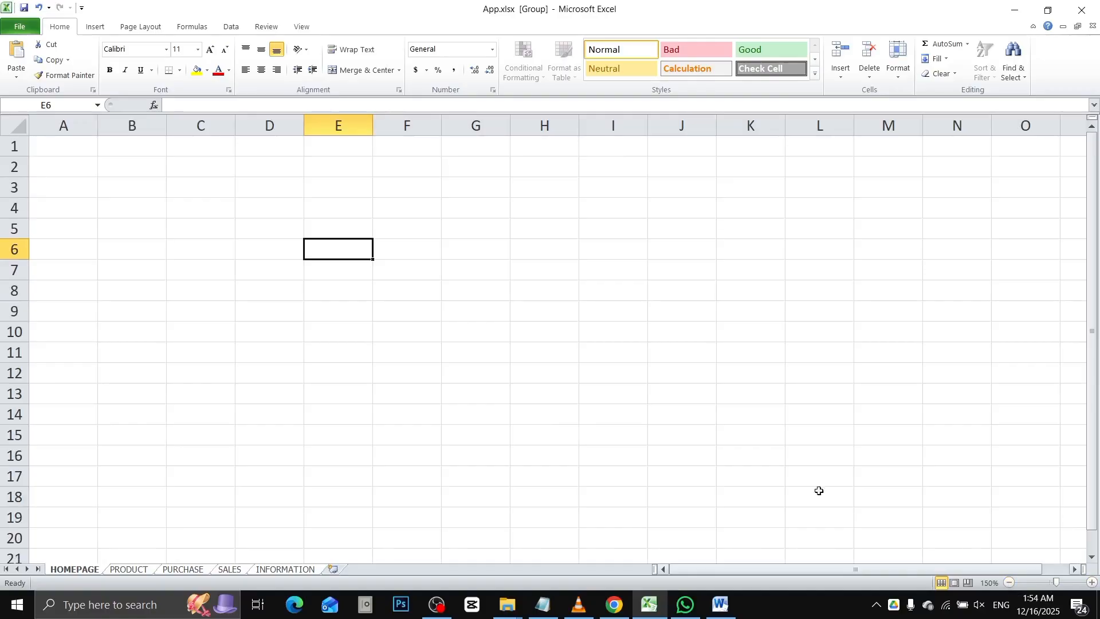
click(206, 235)
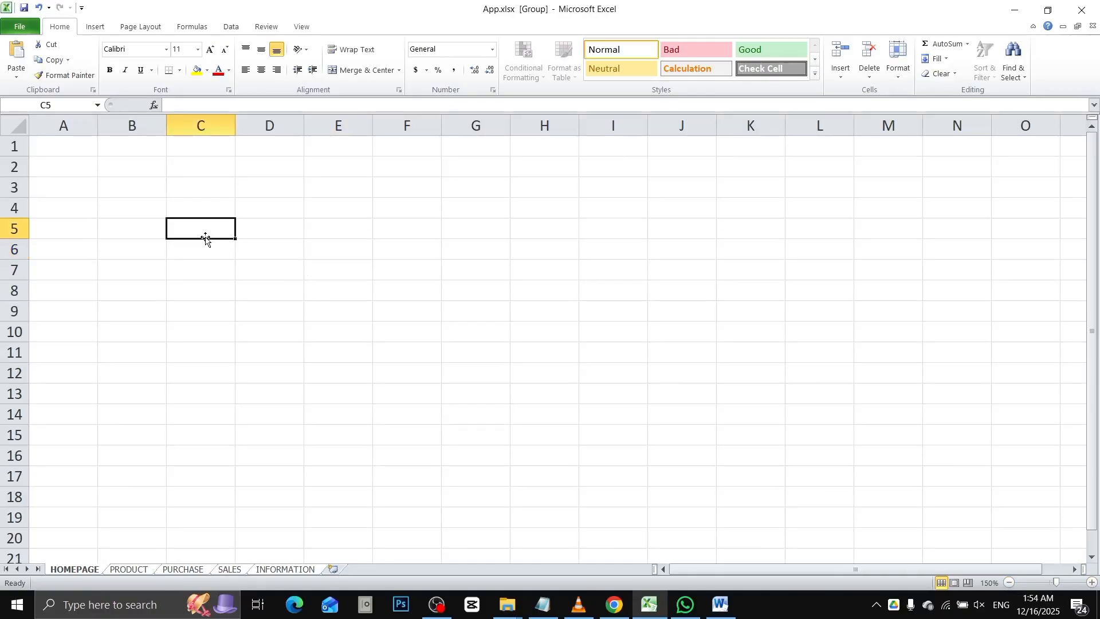
click(142, 570)
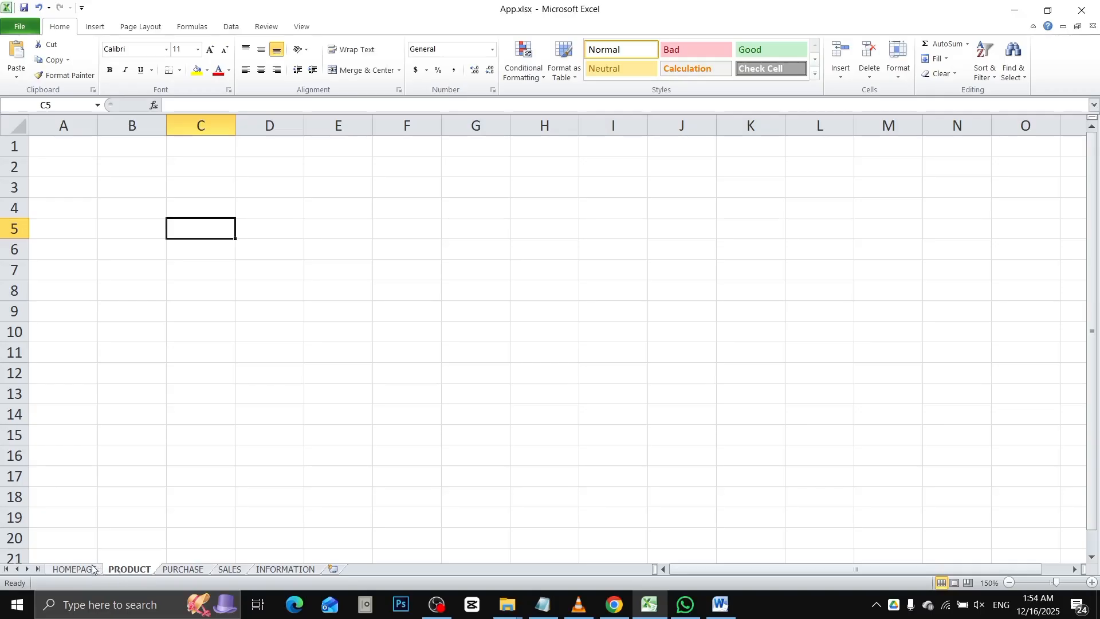
click(74, 569)
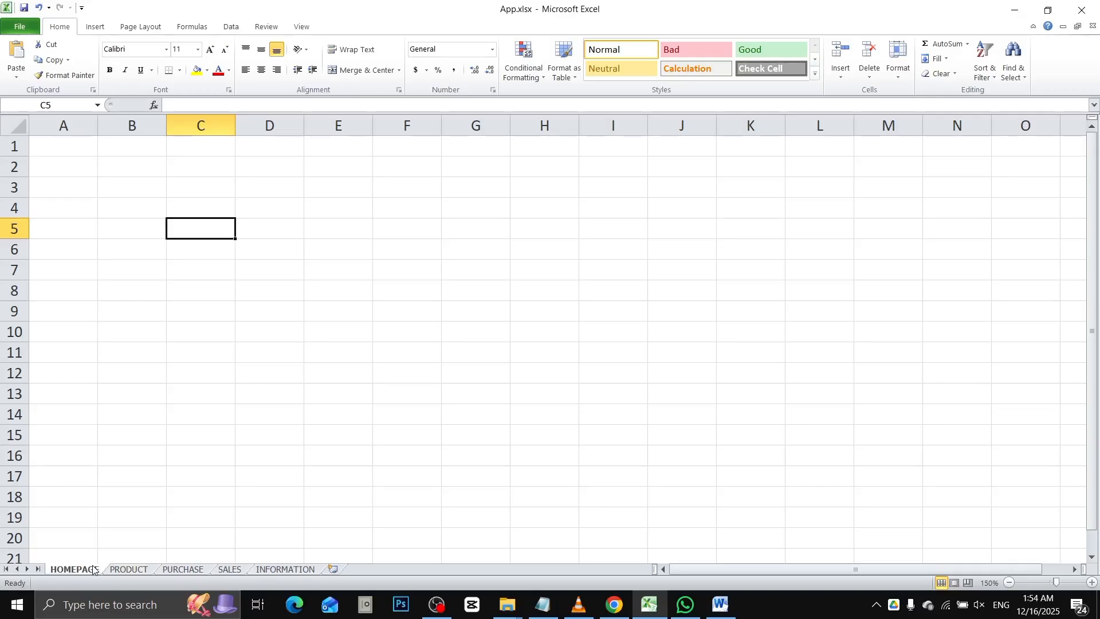
ctrl+click(297, 569)
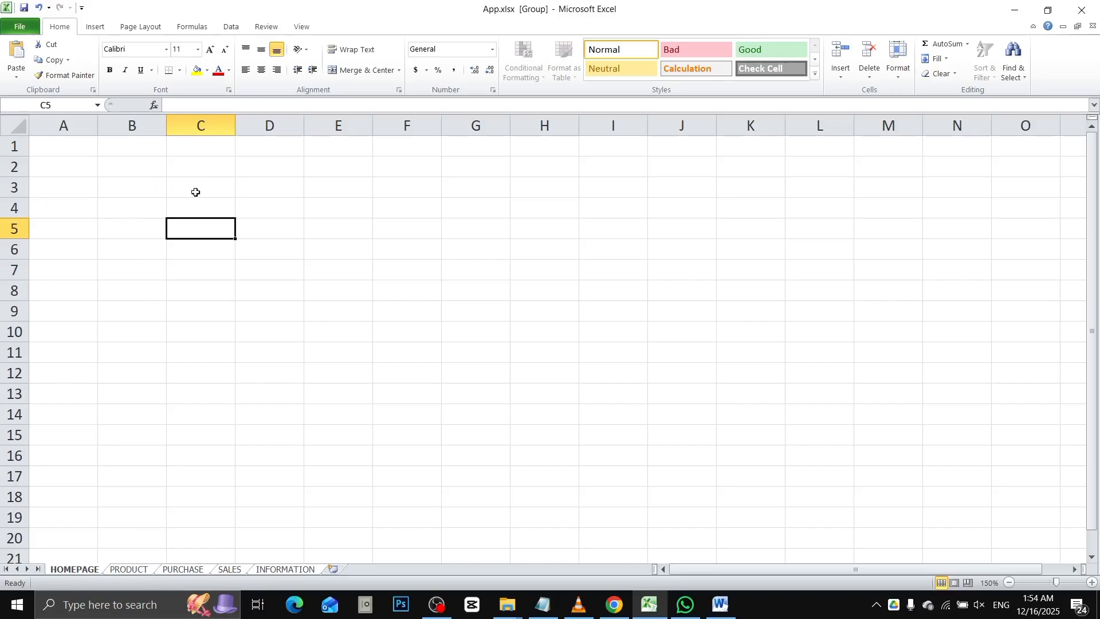
click(94, 27)
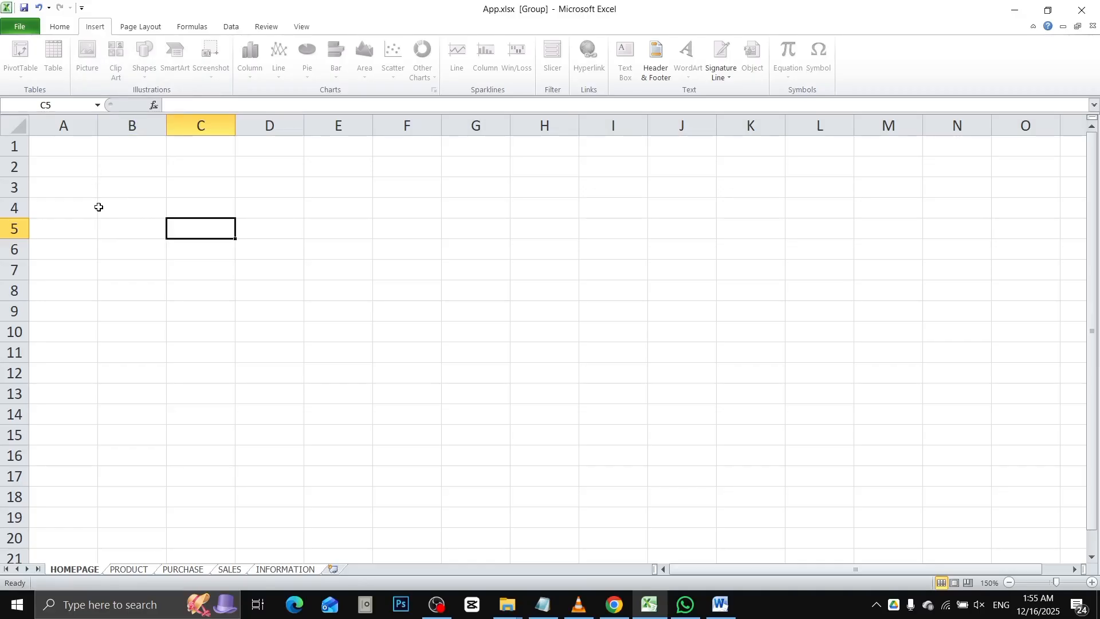
click(112, 570)
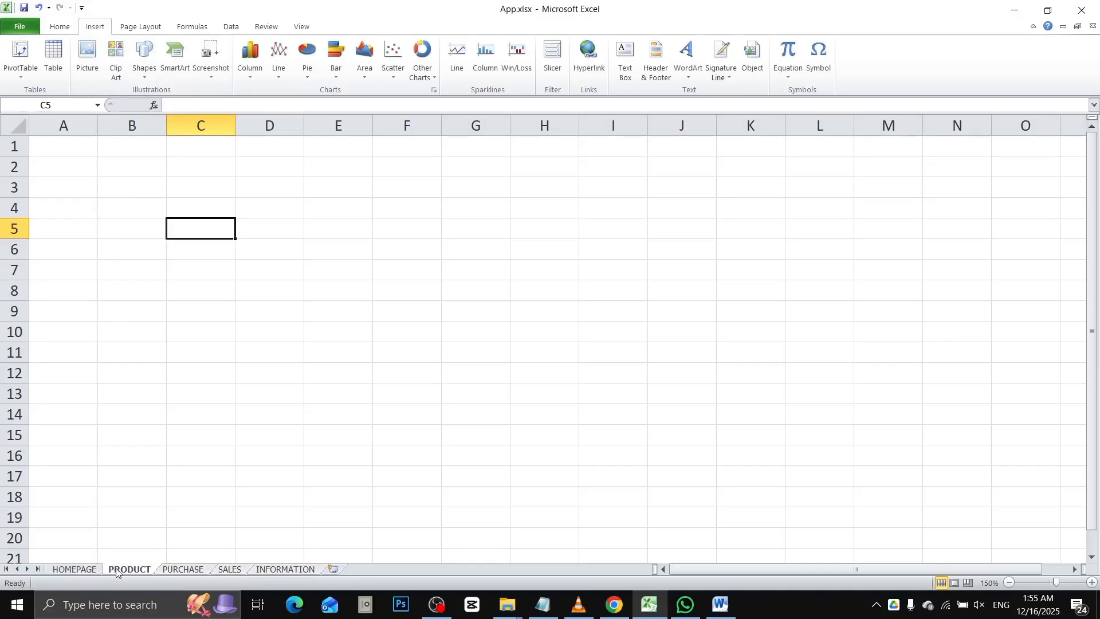
click(89, 569)
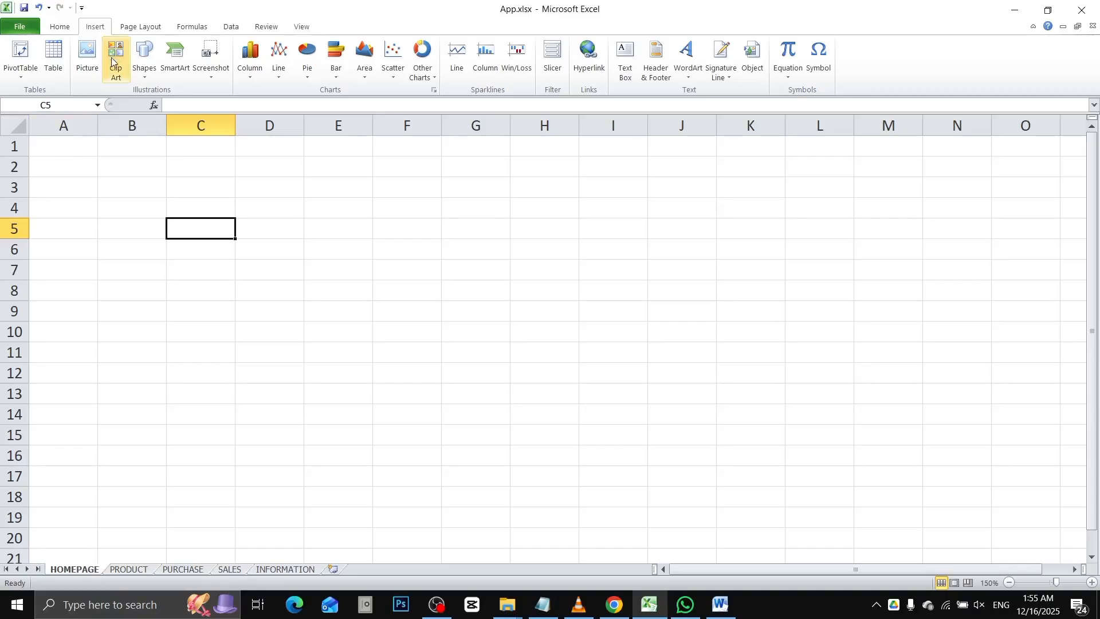
Step: Draw a rectangle spanning columns A to D on HOMEPAGE, about 2.65" wide and 4.9" high
click(143, 60)
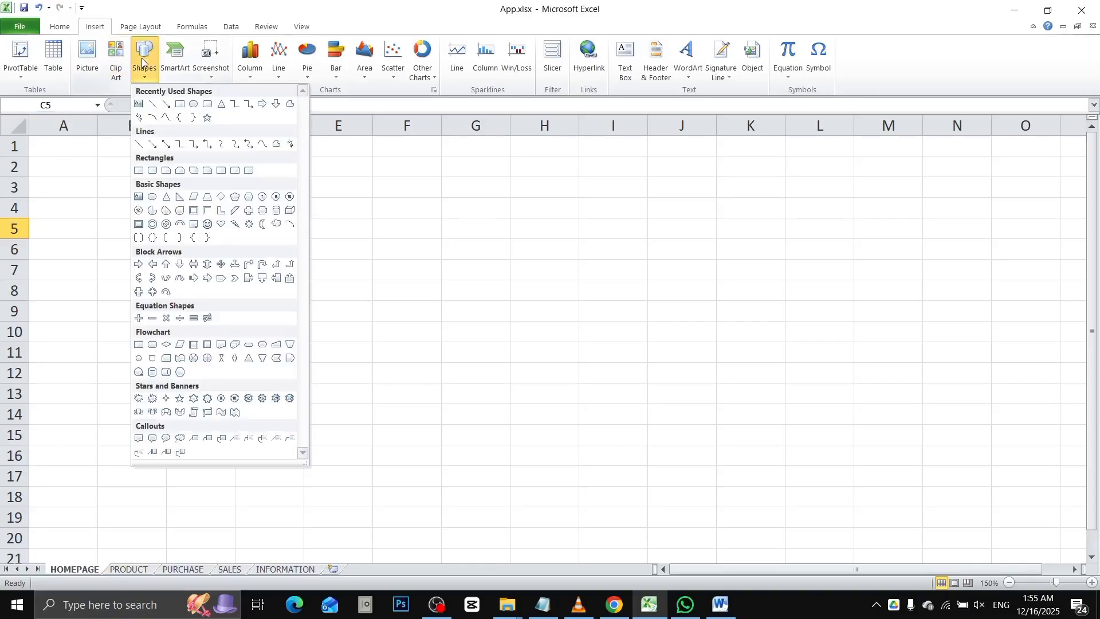
click(138, 171)
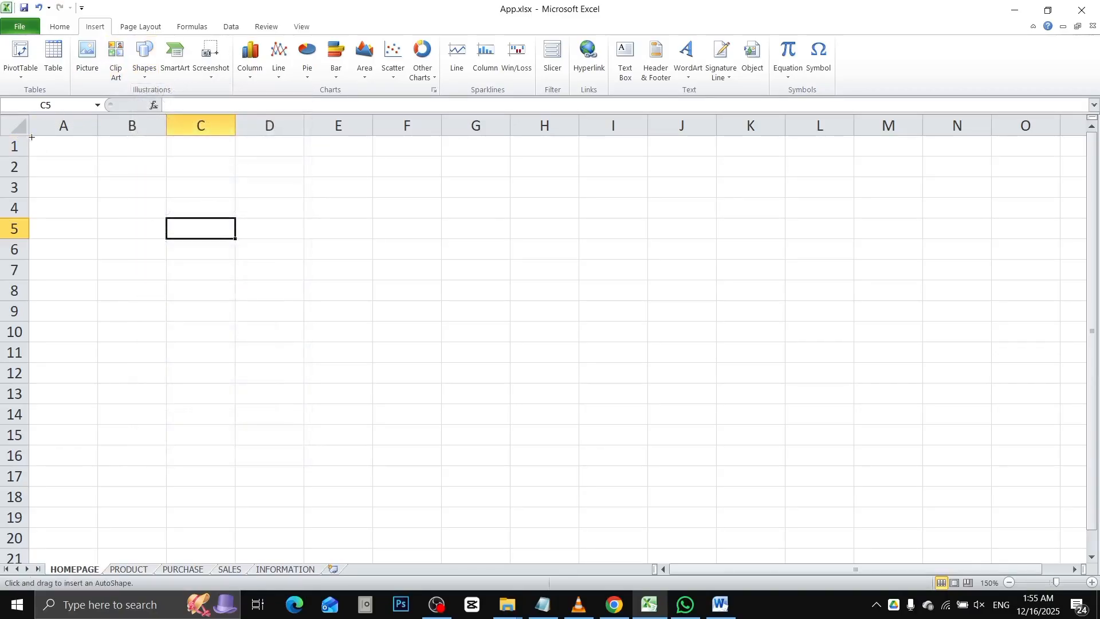
drag(30, 136, 274, 83)
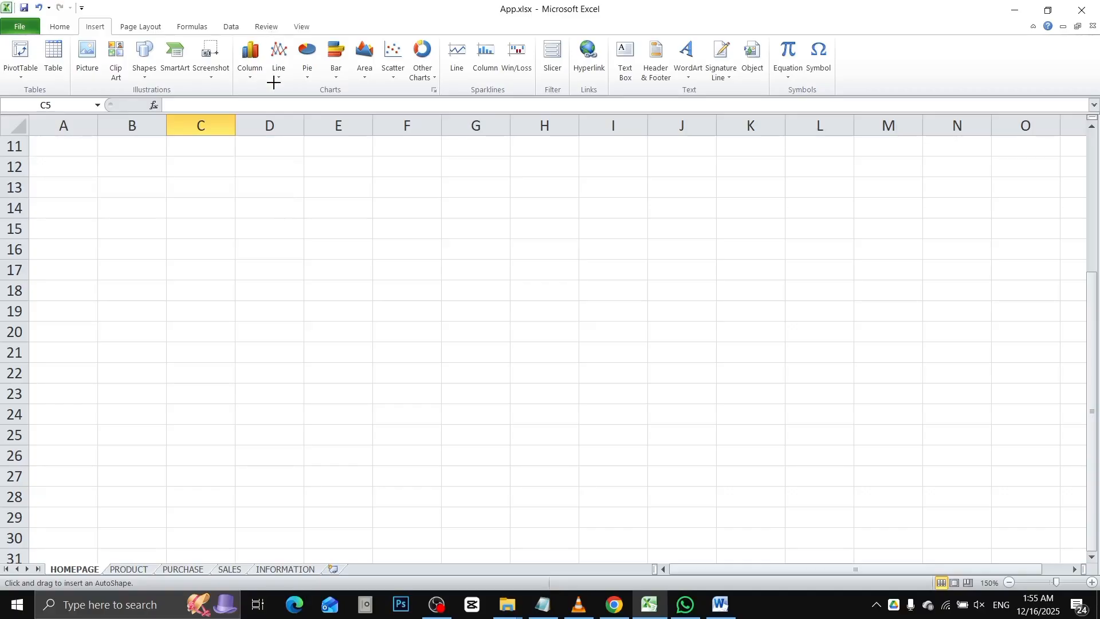
drag(217, 109, 216, 111)
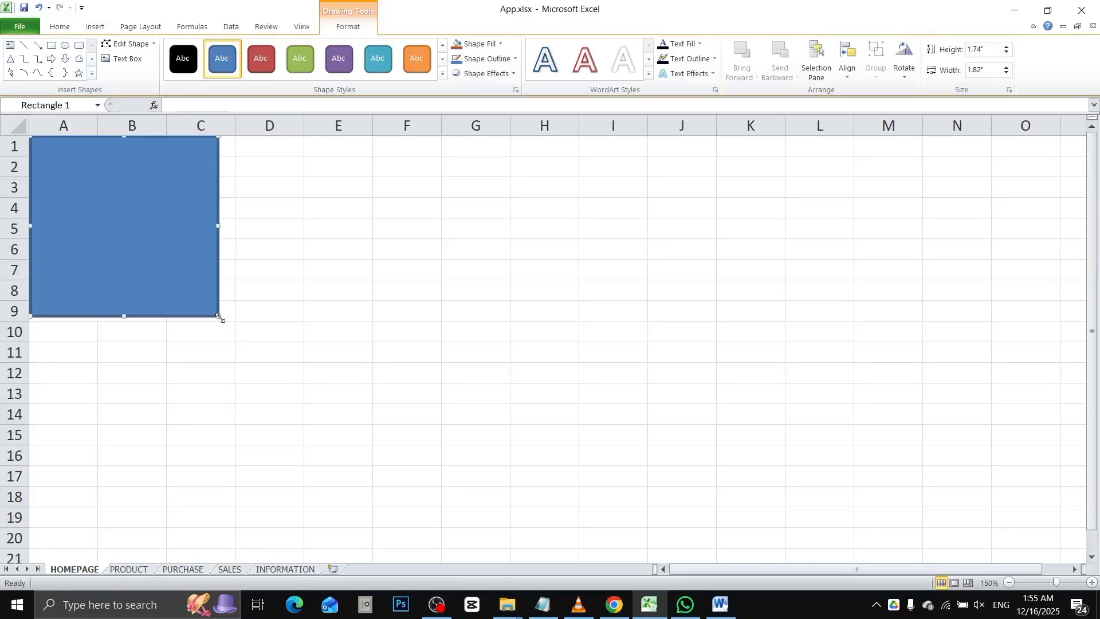
drag(219, 317, 303, 565)
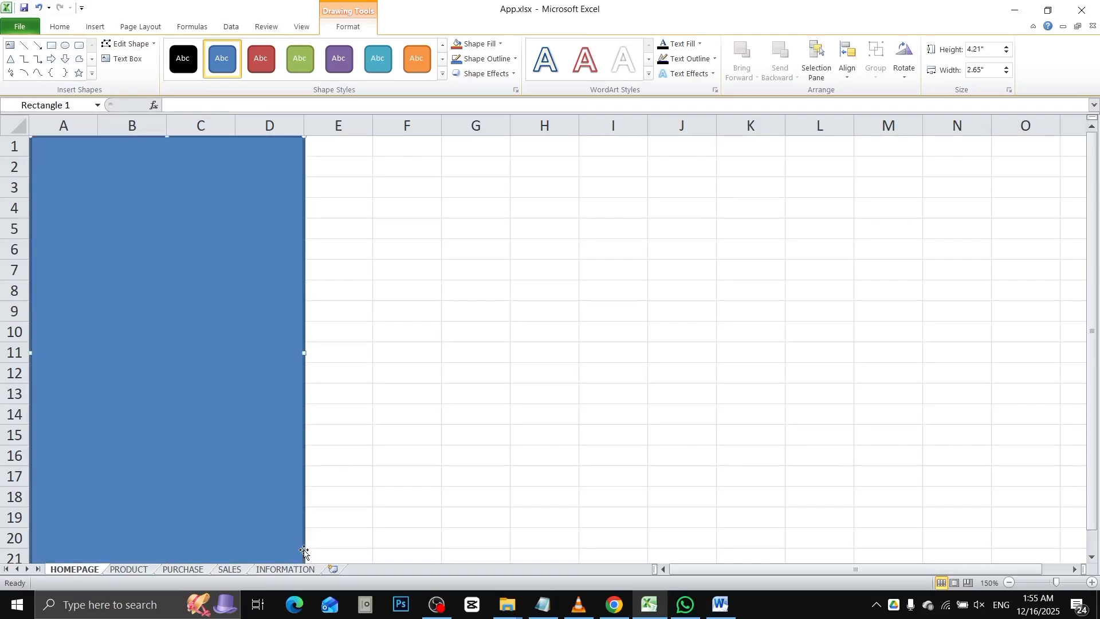
key(shift+Down)
key(shift+Down)
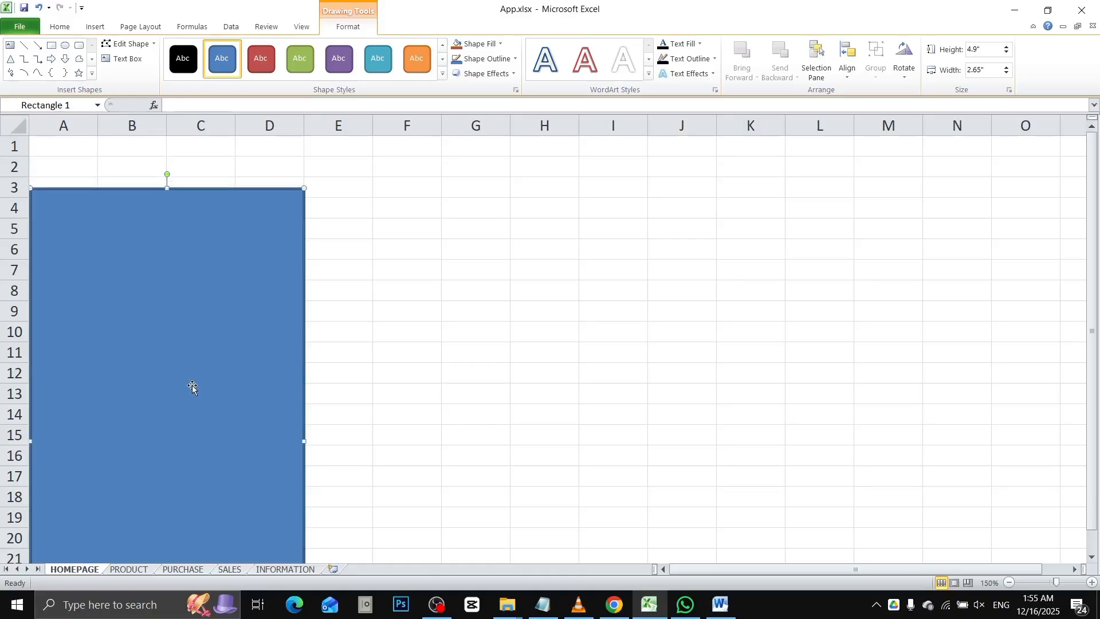
Step: Move the rectangle up until its upper edge meets the top of row 1
key(Up)
key(Up)
key(Up)
key(Up)
key(Up)
key(Up)
key(Up)
key(Up)
key(Up)
key(Up)
key(Up)
key(Up)
key(Up)
key(Up)
key(Up)
key(Up)
key(Up)
key(Up)
key(Up)
key(Up)
key(Up)
key(Up)
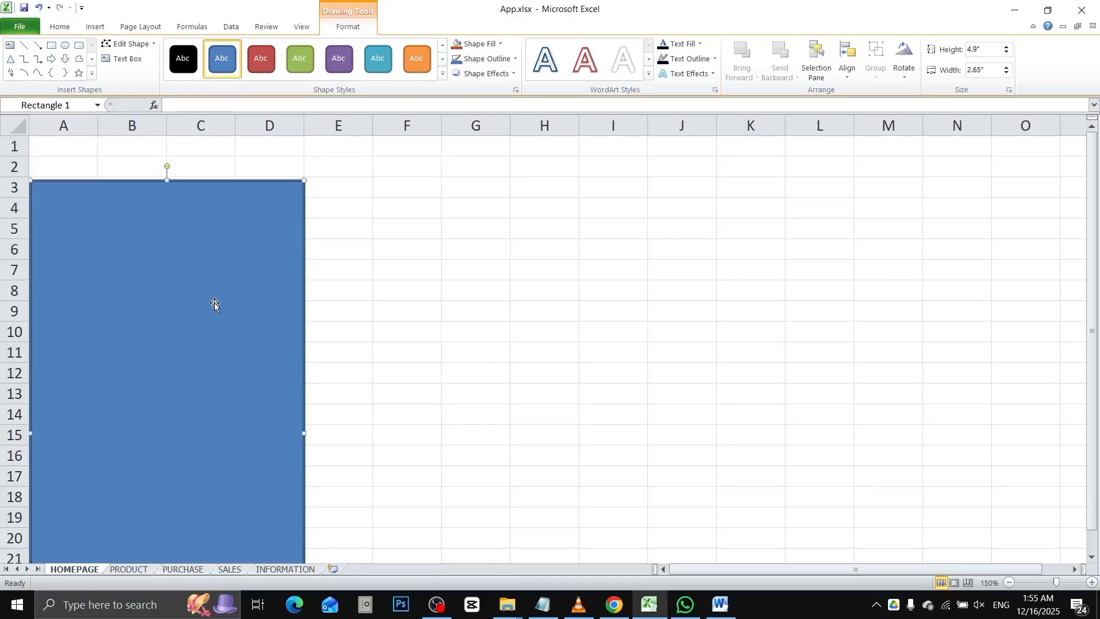
key(Up)
key(Up)
key(Up)
key(Up)
key(Up)
key(Up)
key(Up)
key(Up)
key(Up)
key(Up)
key(Up)
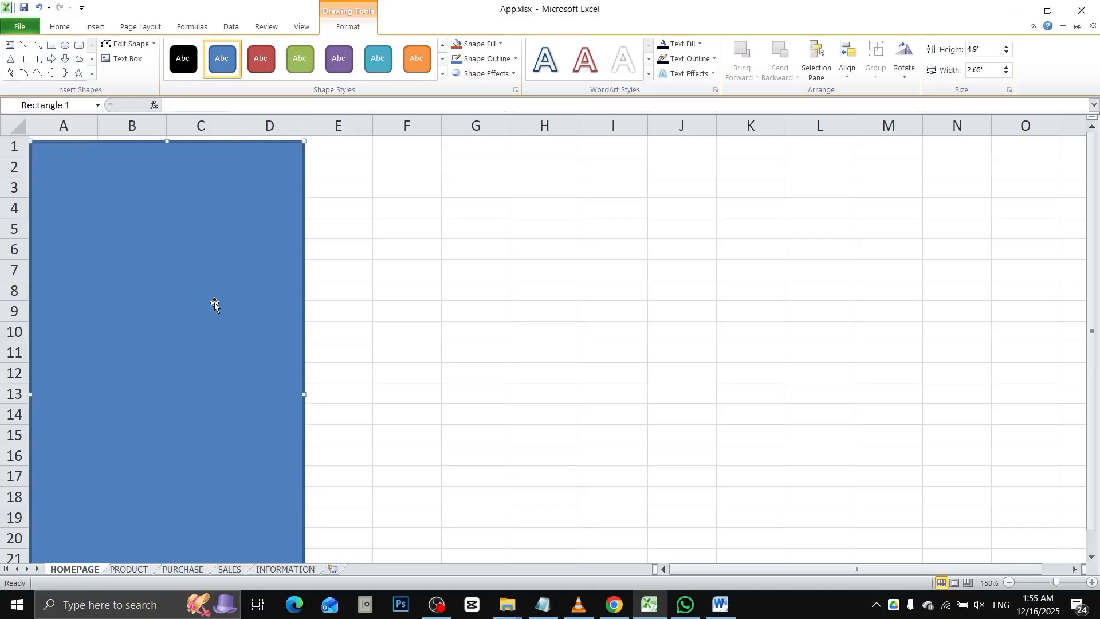
key(Up)
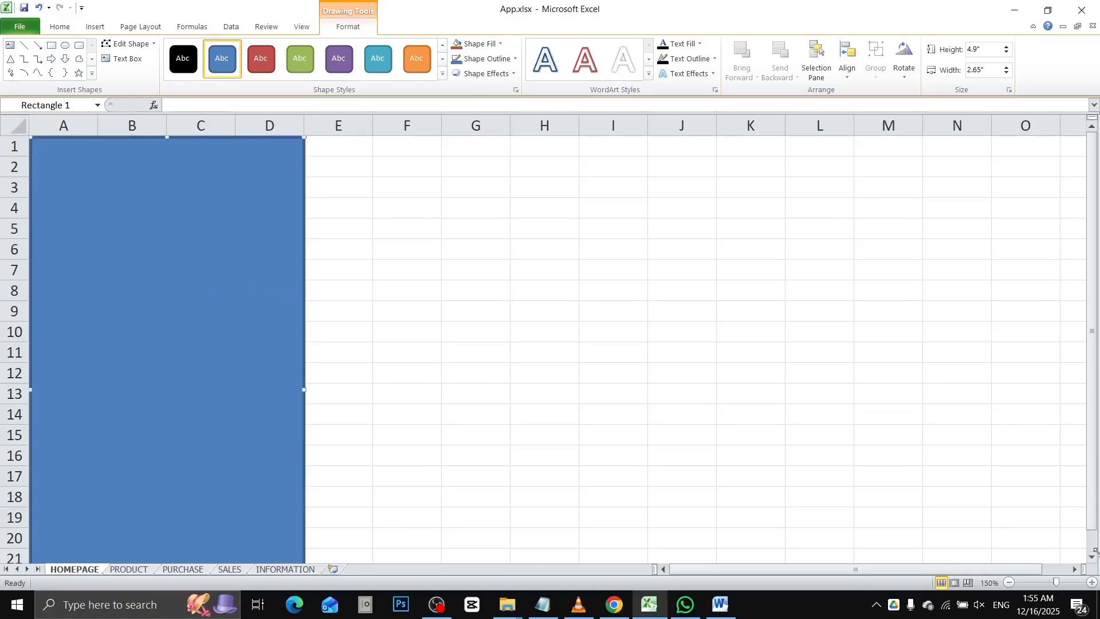
Step: Raise the rectangle's lower edge to about the end of row 21, making it about 4.17" high
drag(1094, 561, 1094, 561)
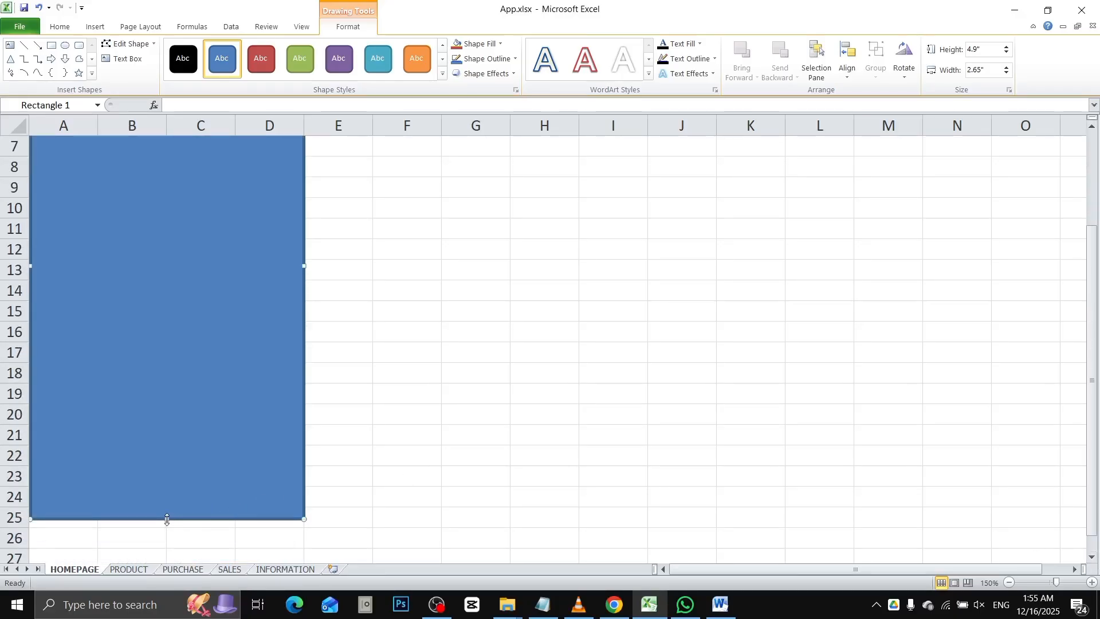
scroll(166, 519, up, 2)
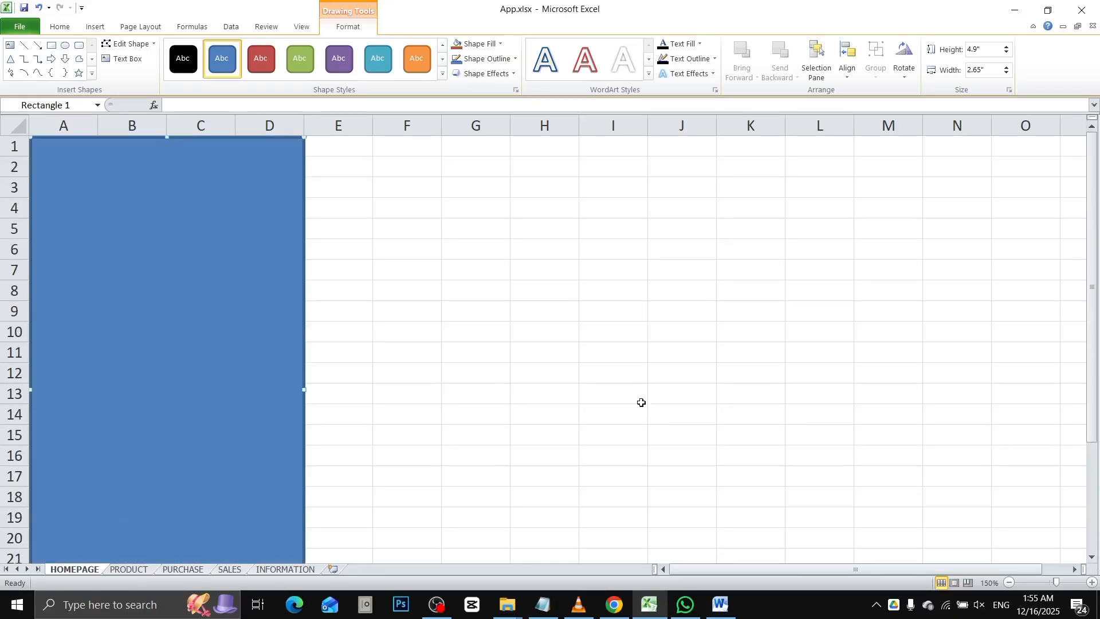
drag(1093, 563, 1093, 563)
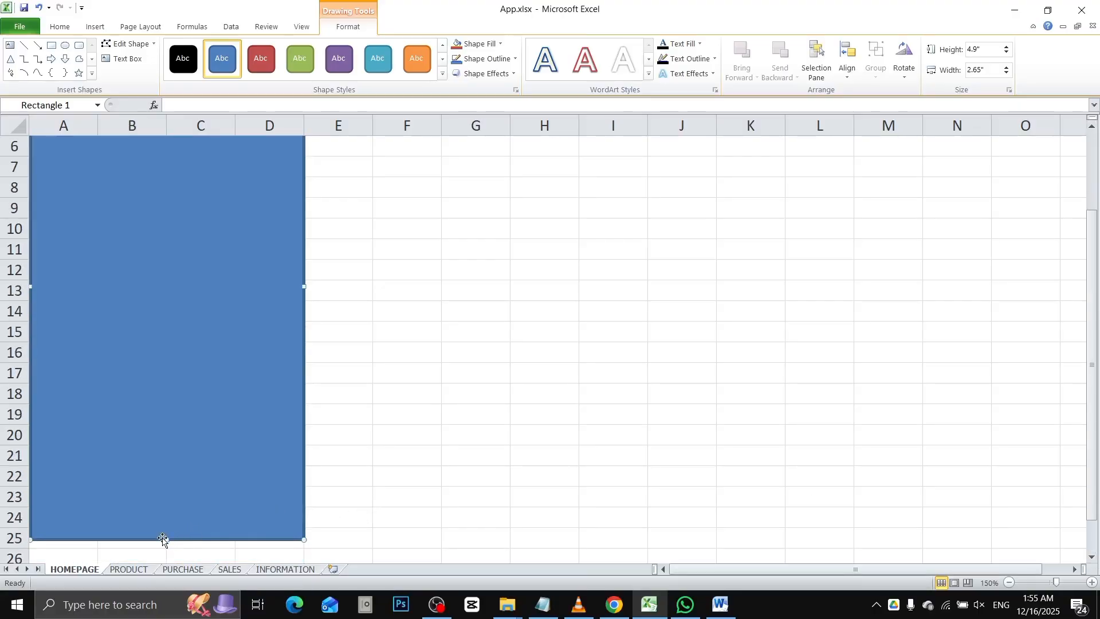
drag(165, 540, 176, 464)
scroll(176, 464, up, 2)
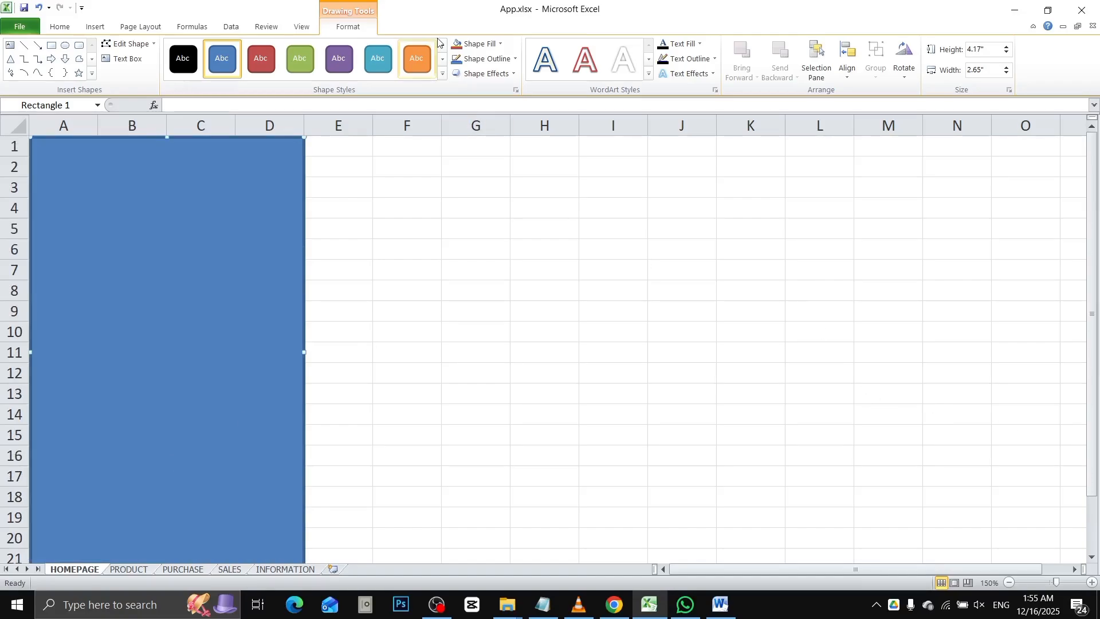
Step: Remove the rectangle's outline and give it a gradient fill with the green-to-blue preset colors
click(492, 60)
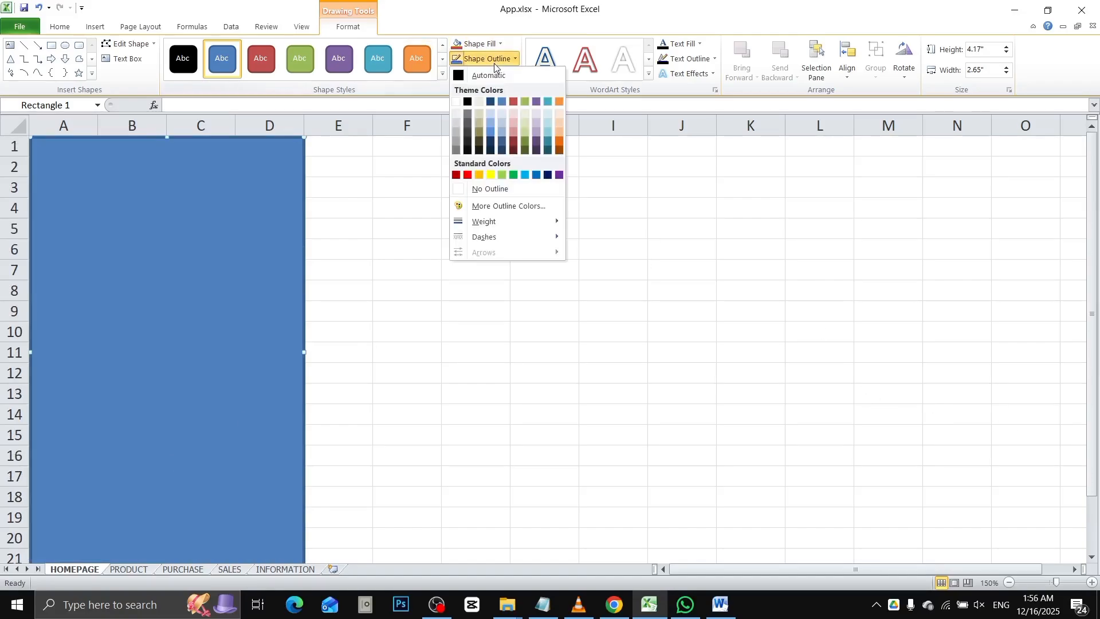
click(503, 189)
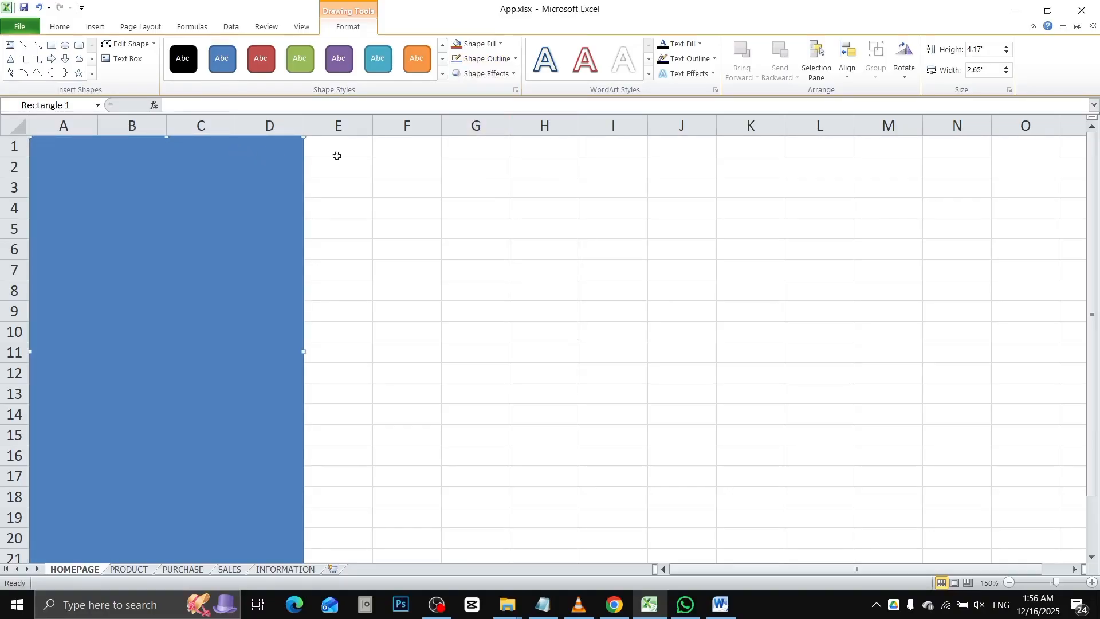
click(476, 43)
mouse_move(512, 223)
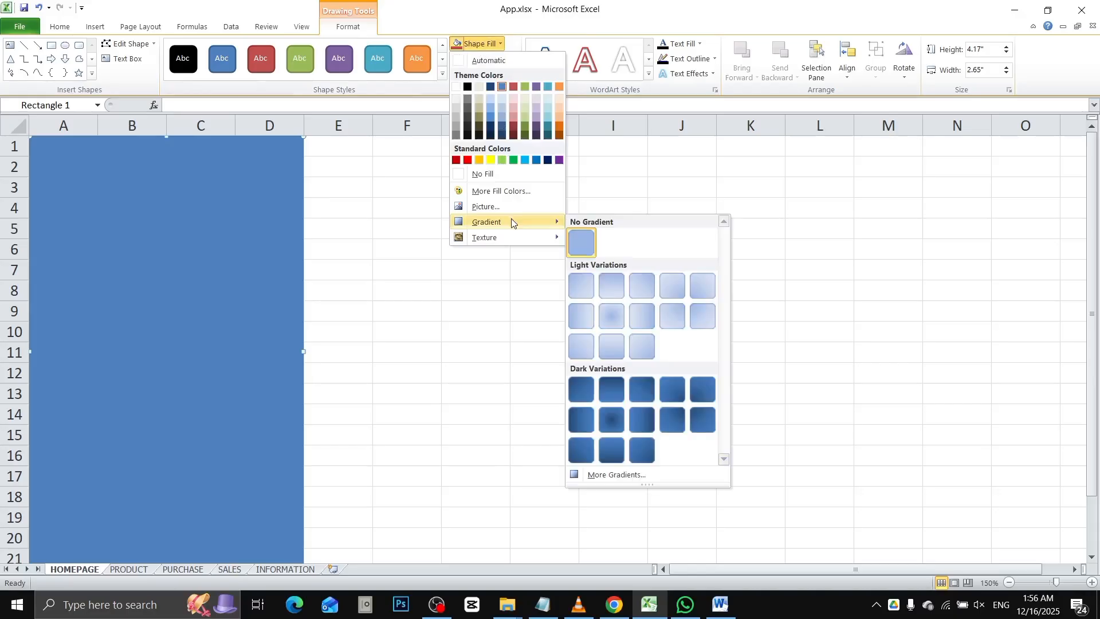
click(640, 475)
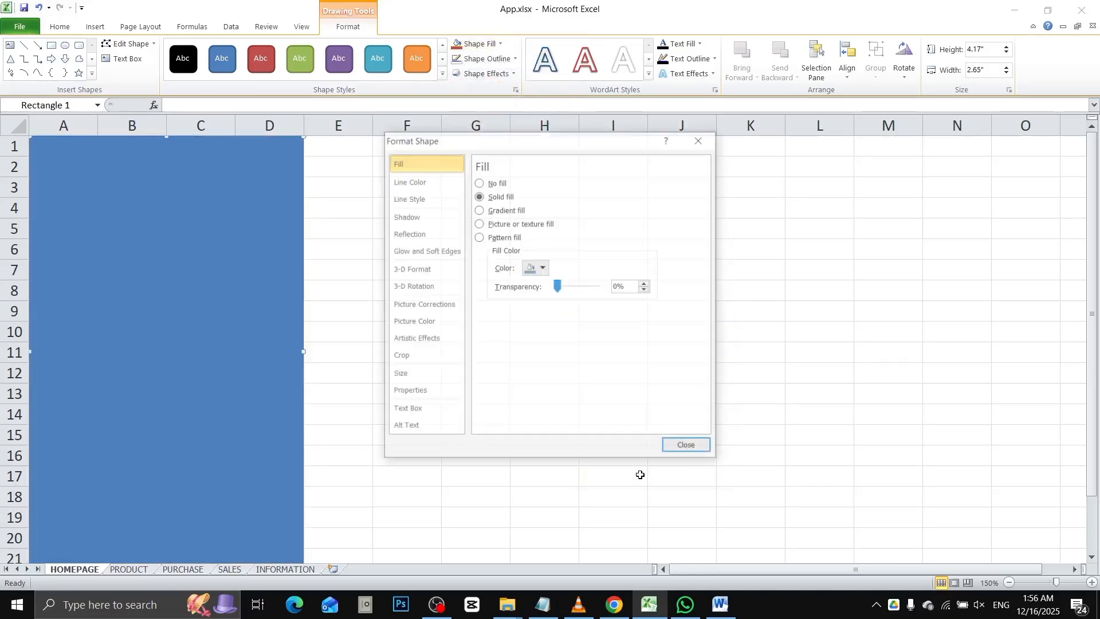
click(494, 210)
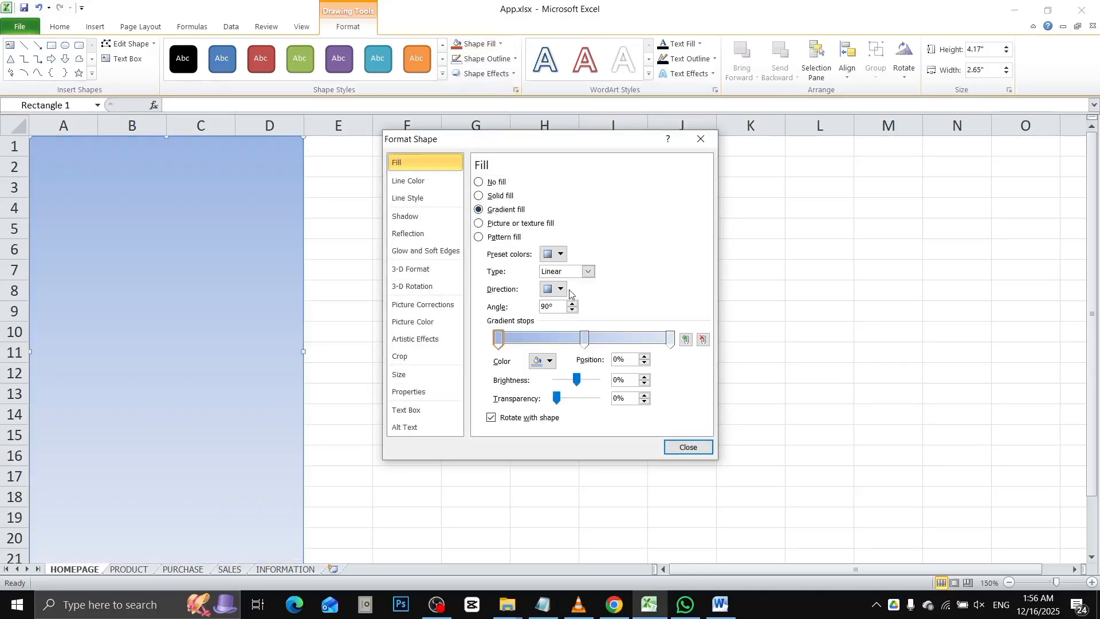
click(559, 254)
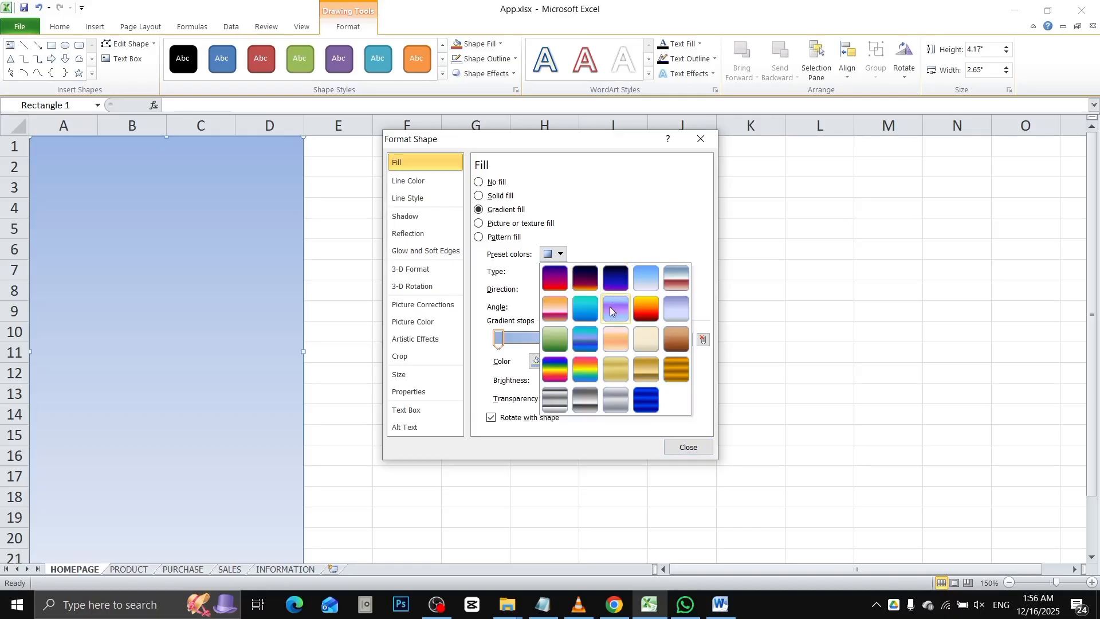
click(590, 308)
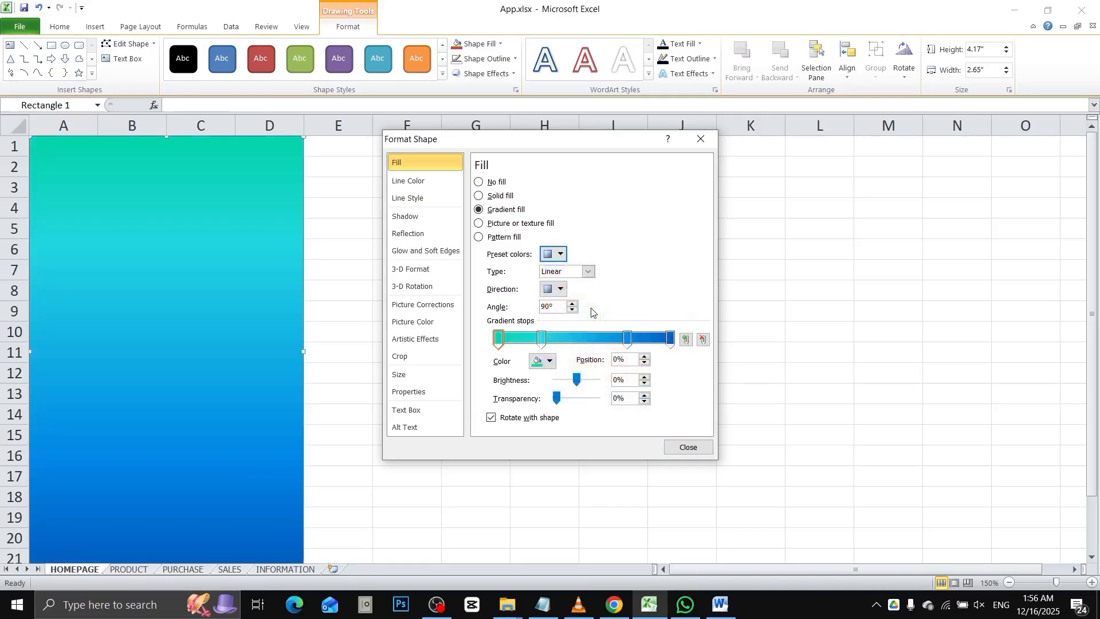
click(687, 448)
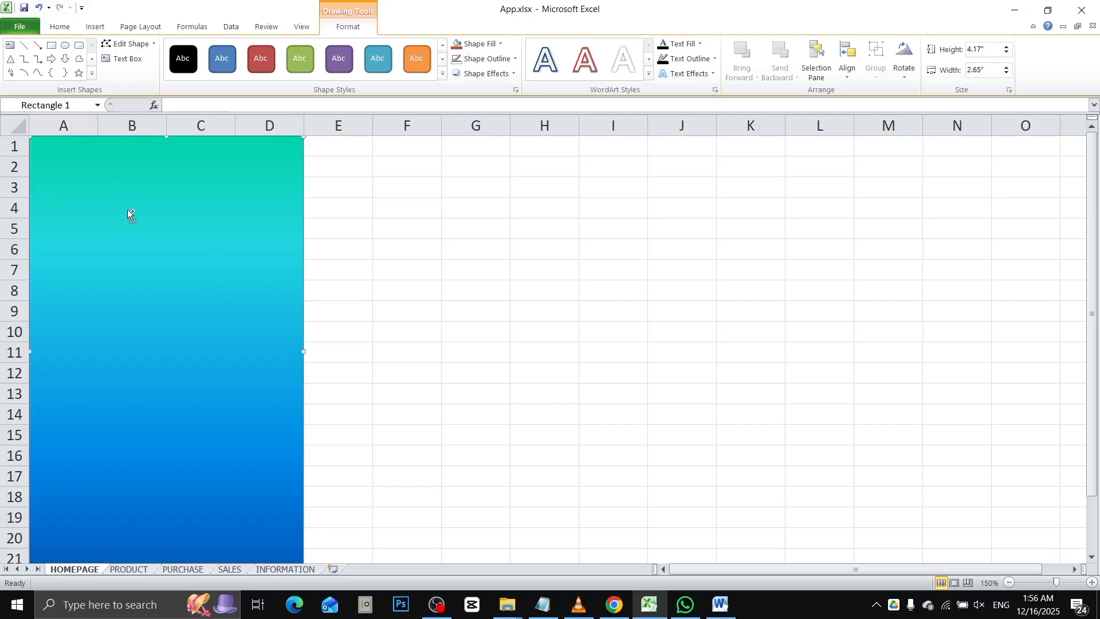
Step: Duplicate the gradient rectangle on the HOMEPAGE sheet
drag(119, 283, 384, 284)
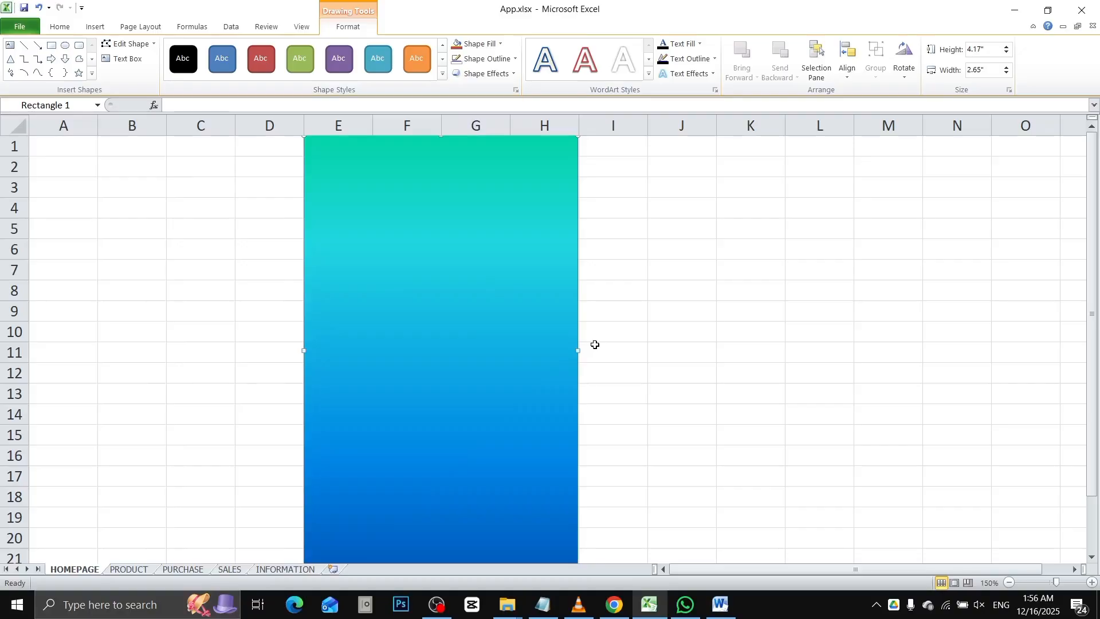
key(ctrl+z)
key(ctrl+d)
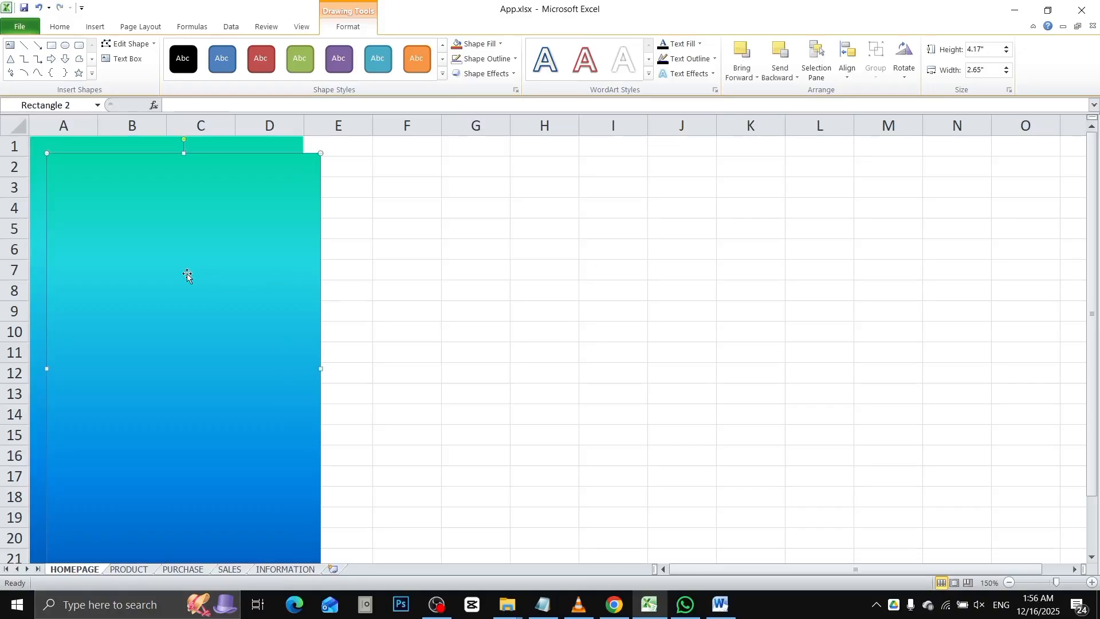
Step: Place the duplicate rectangle against the original's right edge with tops level, and nudge the original slightly left and up
drag(172, 270, 427, 252)
click(598, 261)
click(31, 198)
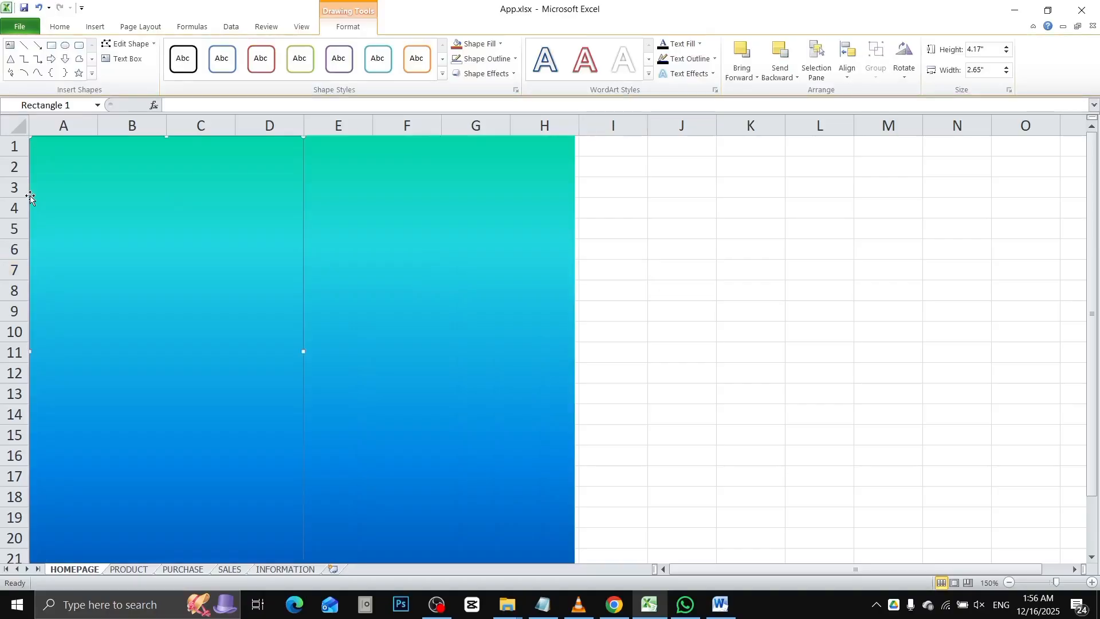
key(Left)
key(Up)
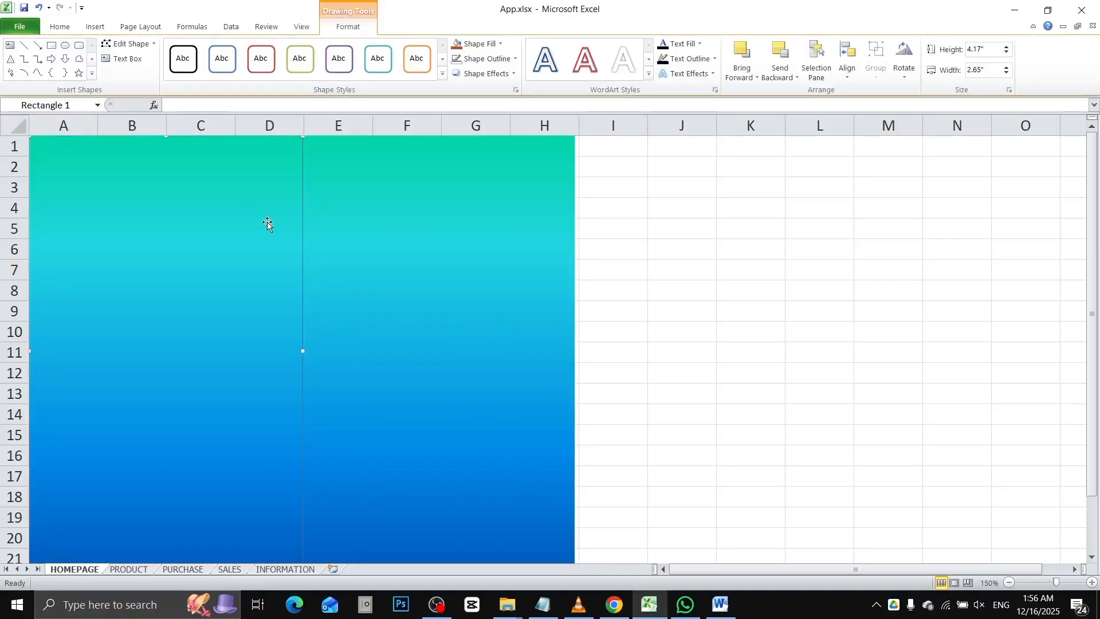
Step: Shift the duplicate rectangle slightly away from the original and fill it with the standard green color
mouse_move(351, 233)
mouse_down()
mouse_move(394, 234)
mouse_move(346, 233)
mouse_up()
click(493, 49)
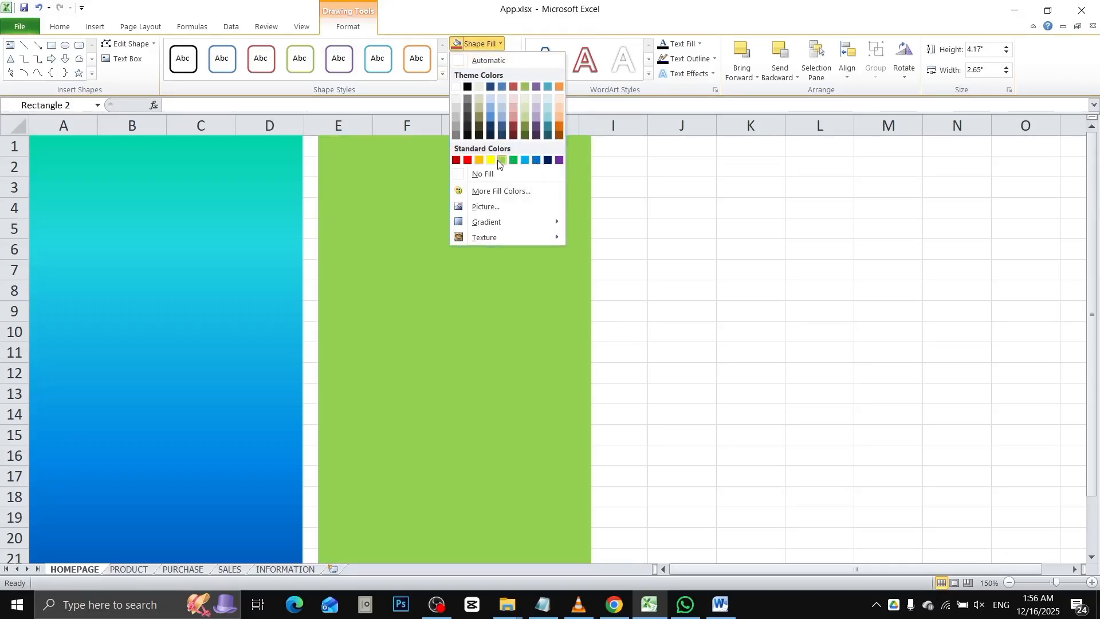
click(514, 160)
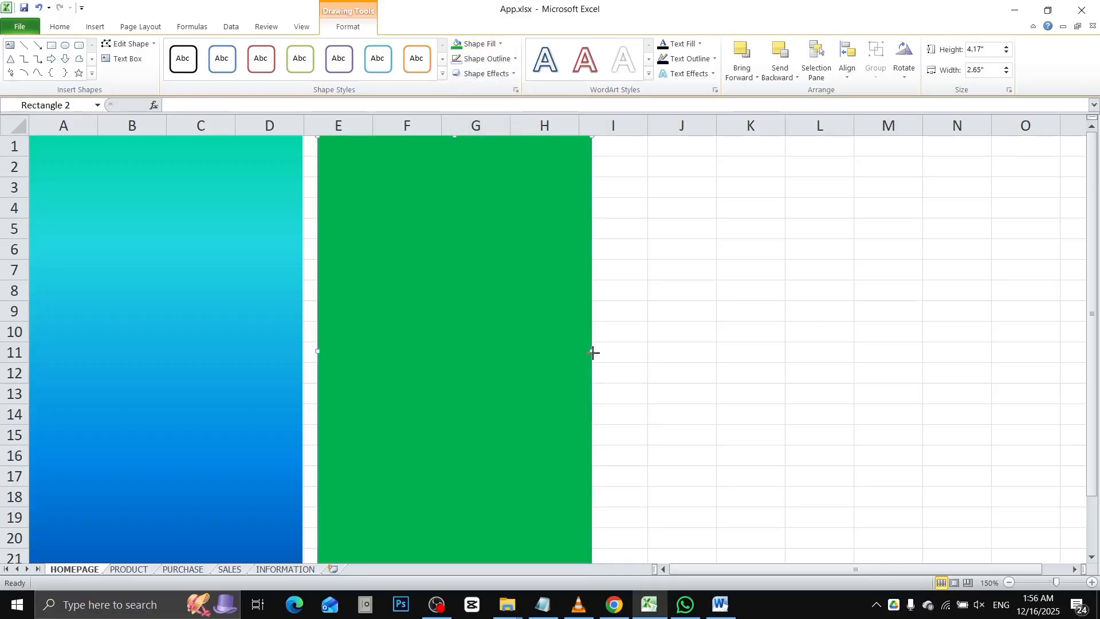
Step: Narrow the green rectangle to about 0.87" and move it left so it overlaps the gradient rectangle's right edge
drag(592, 351, 446, 351)
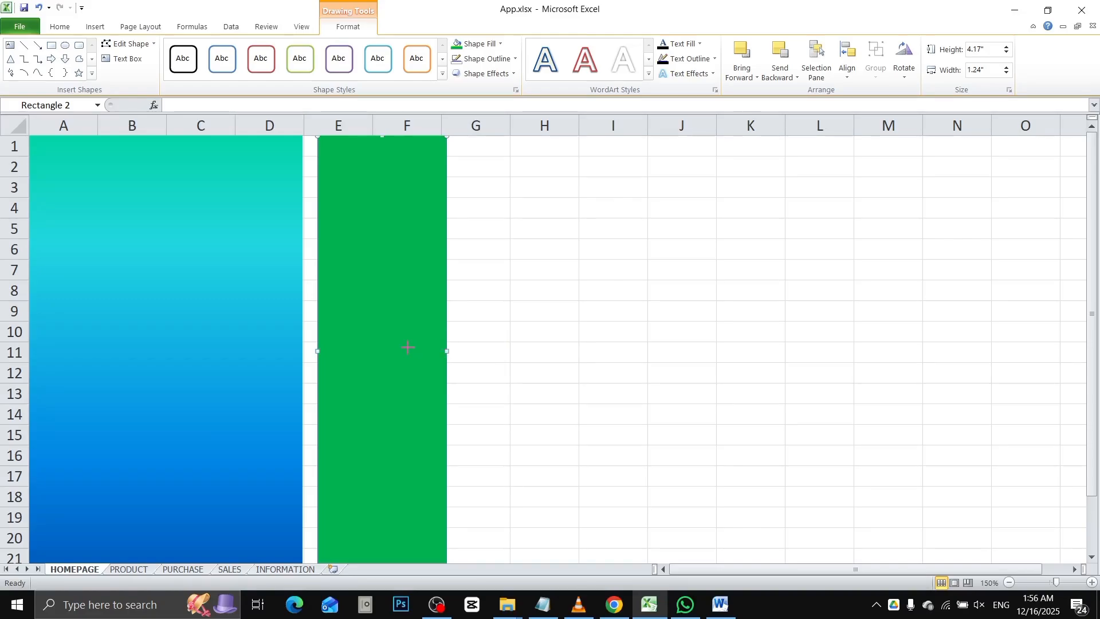
drag(447, 350, 408, 346)
drag(341, 355, 312, 348)
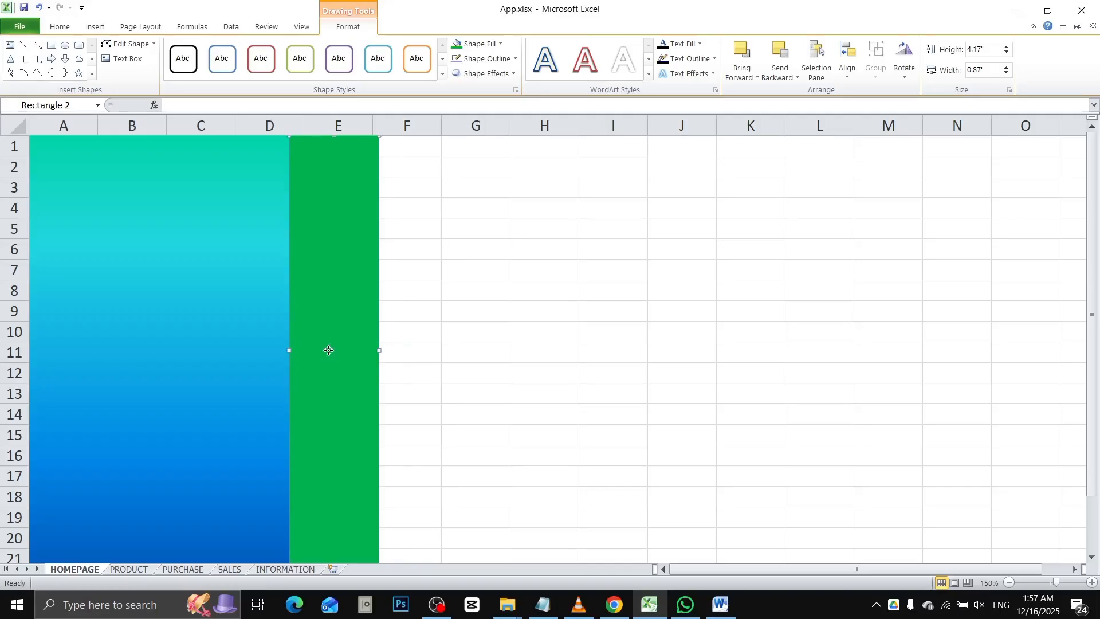
click(467, 399)
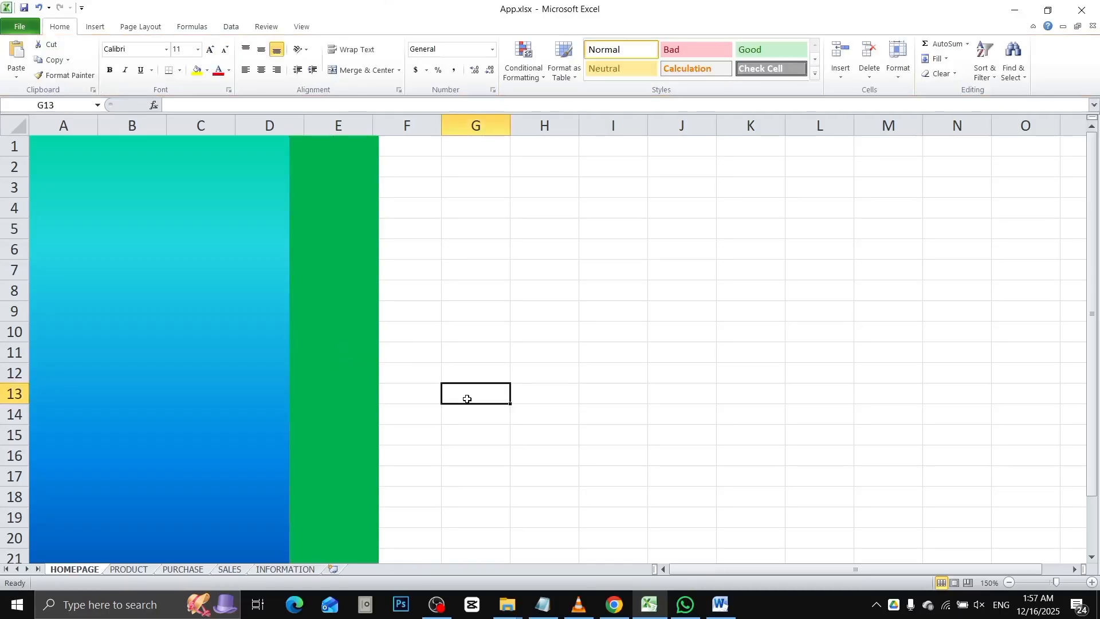
Step: Nudge the green rectangle down slightly to align its lower edge with the gradient rectangle's at row 21
key(Down)
key(Down)
key(Down)
key(Down)
key(Down)
key(Down)
key(Down)
key(Down)
key(Down)
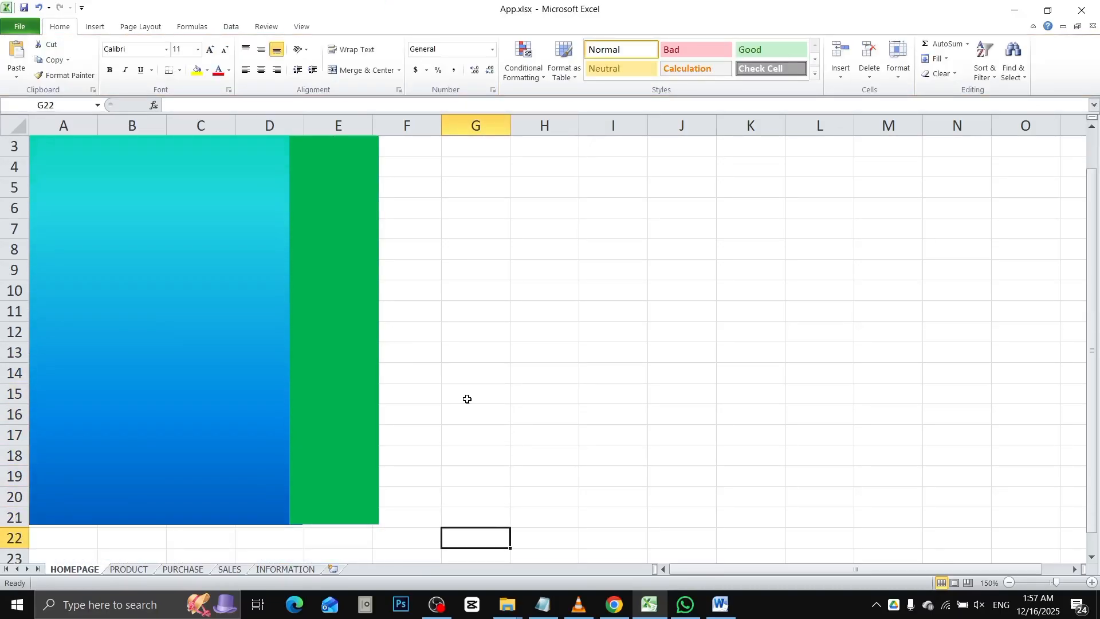
click(353, 388)
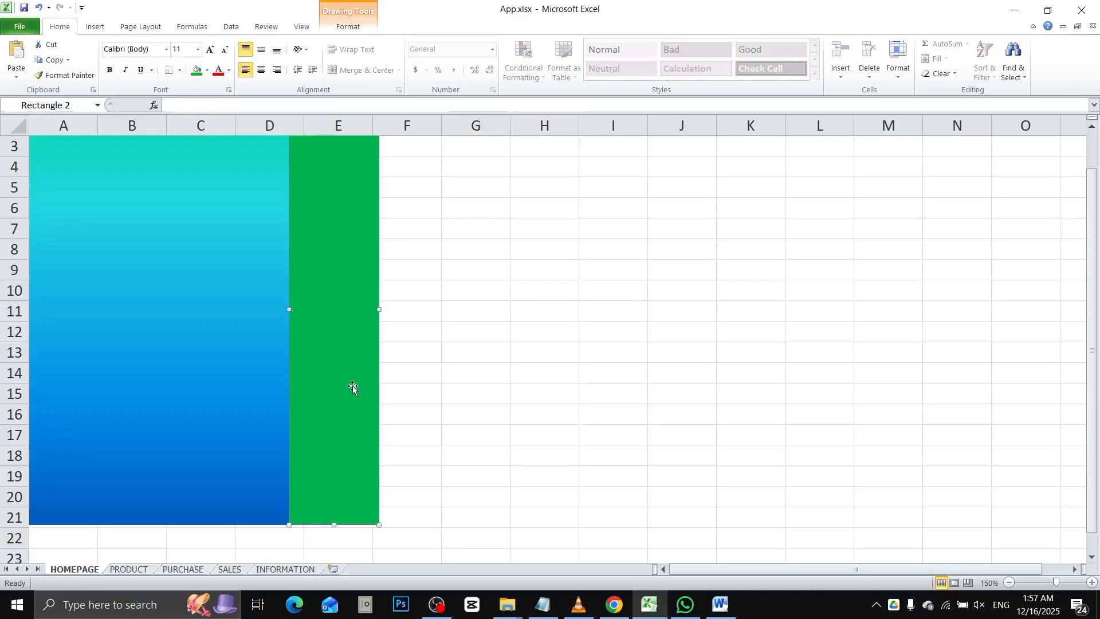
key(Down)
click(431, 404)
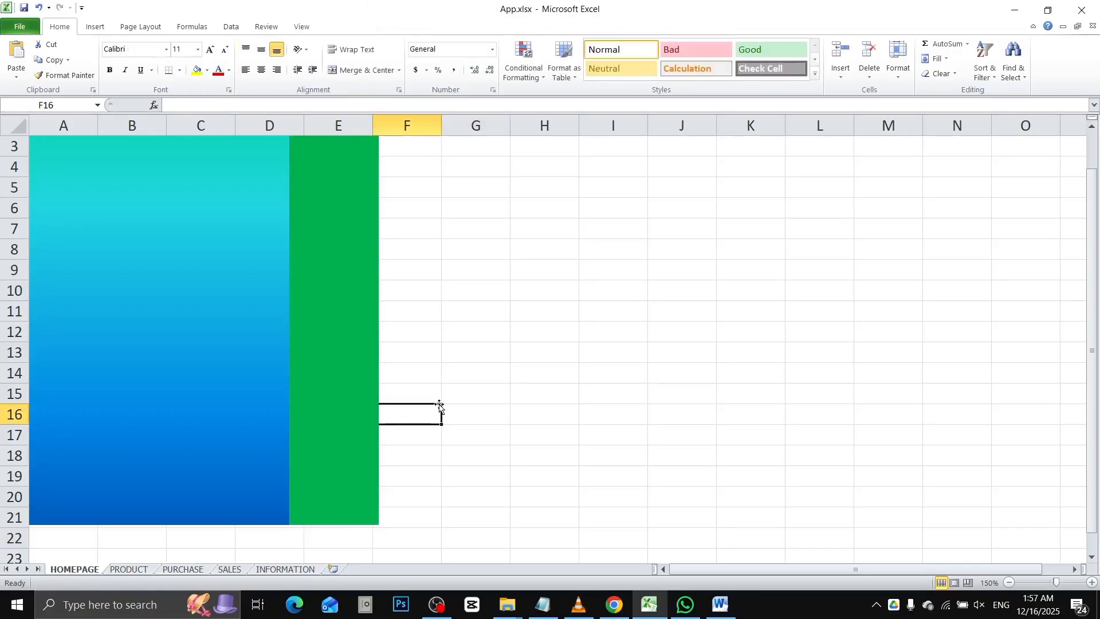
Step: Examine at 250% zoom how the lower edges of both rectangles line up at row 21, and restore 150% zoom
ctrl+scroll(300, 514, up, 5)
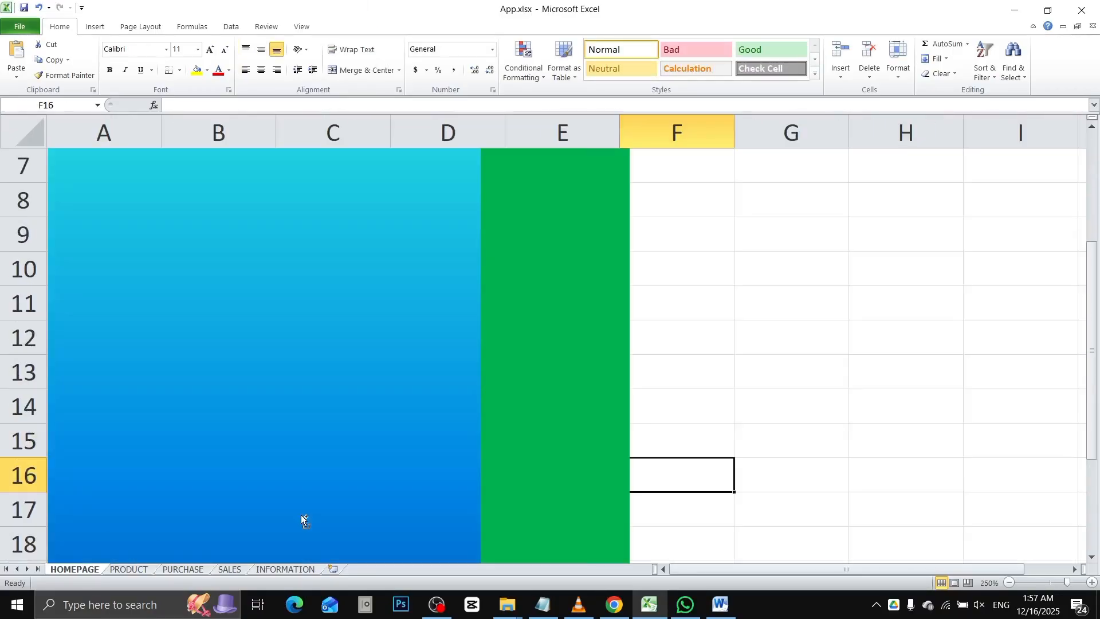
scroll(458, 401, down, 5)
scroll(500, 378, down, 5)
scroll(500, 378, up, 5)
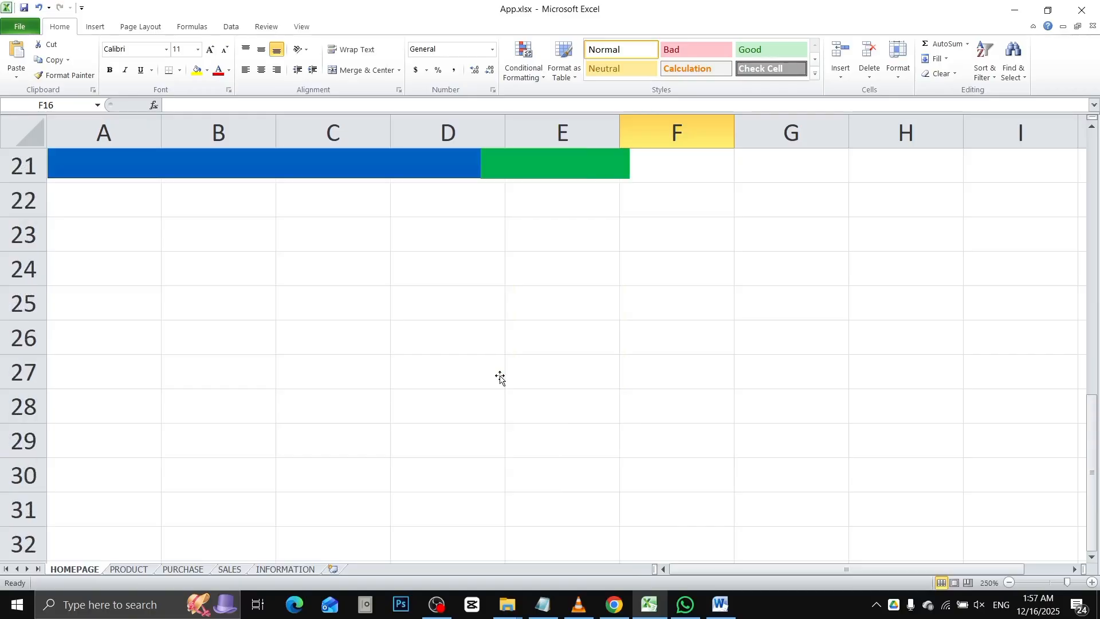
click(511, 161)
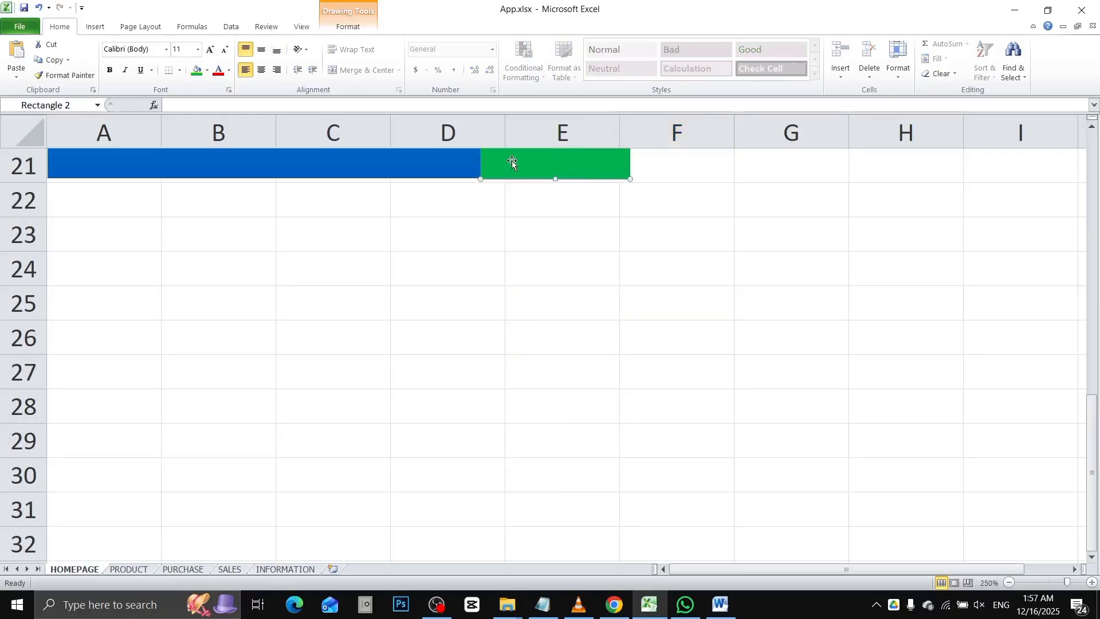
click(548, 232)
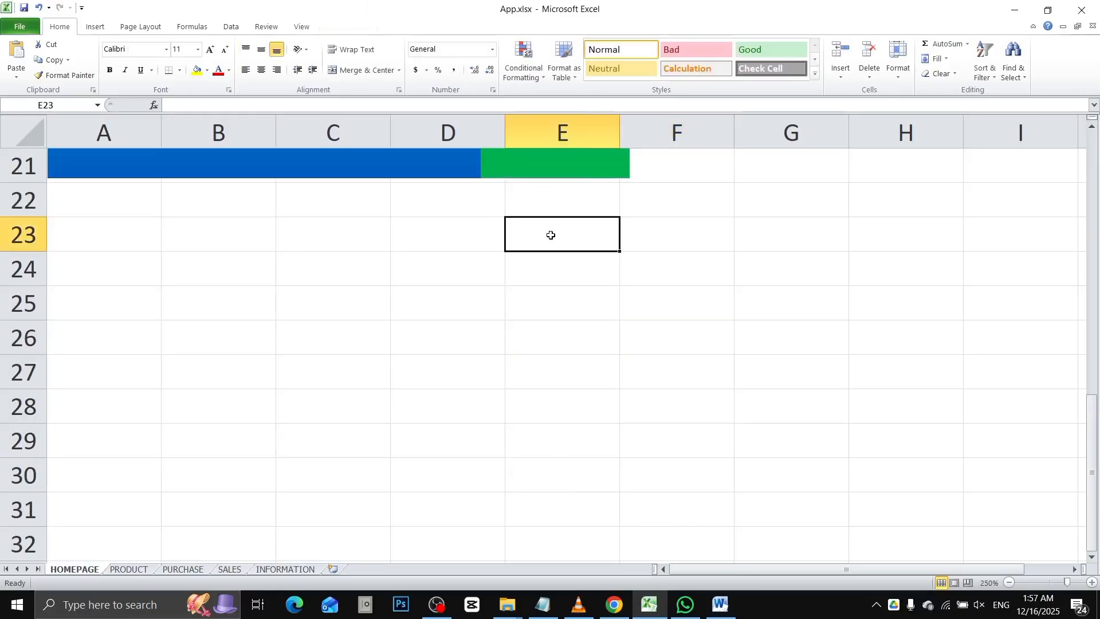
click(1009, 582)
click(1009, 582)
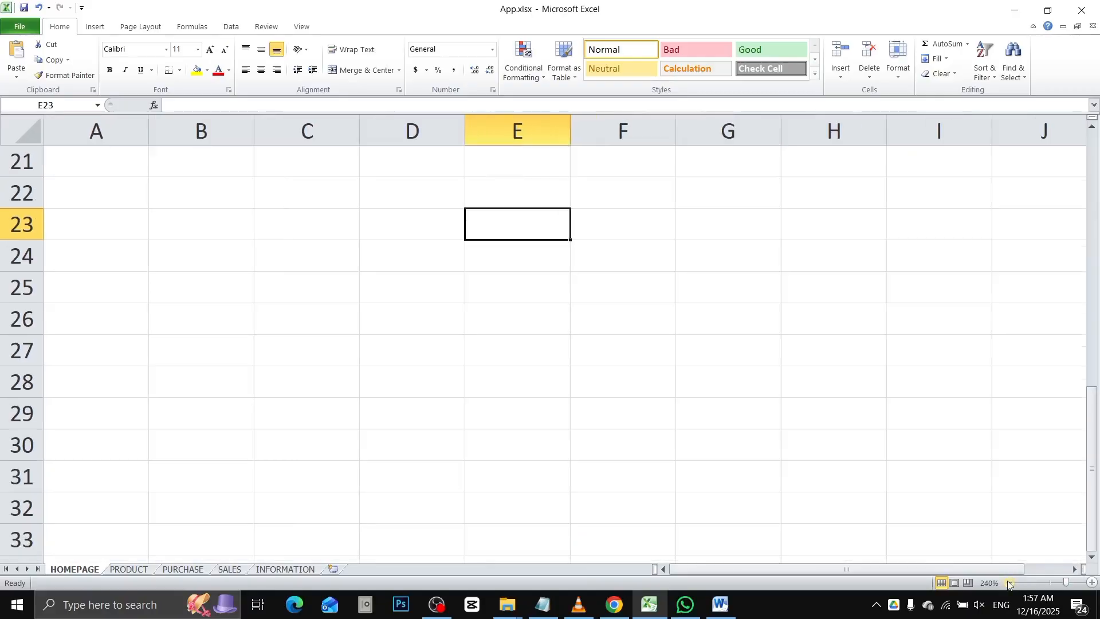
click(1009, 582)
click(1009, 581)
click(1009, 582)
click(1009, 582)
click(1010, 582)
click(1009, 582)
click(1009, 582)
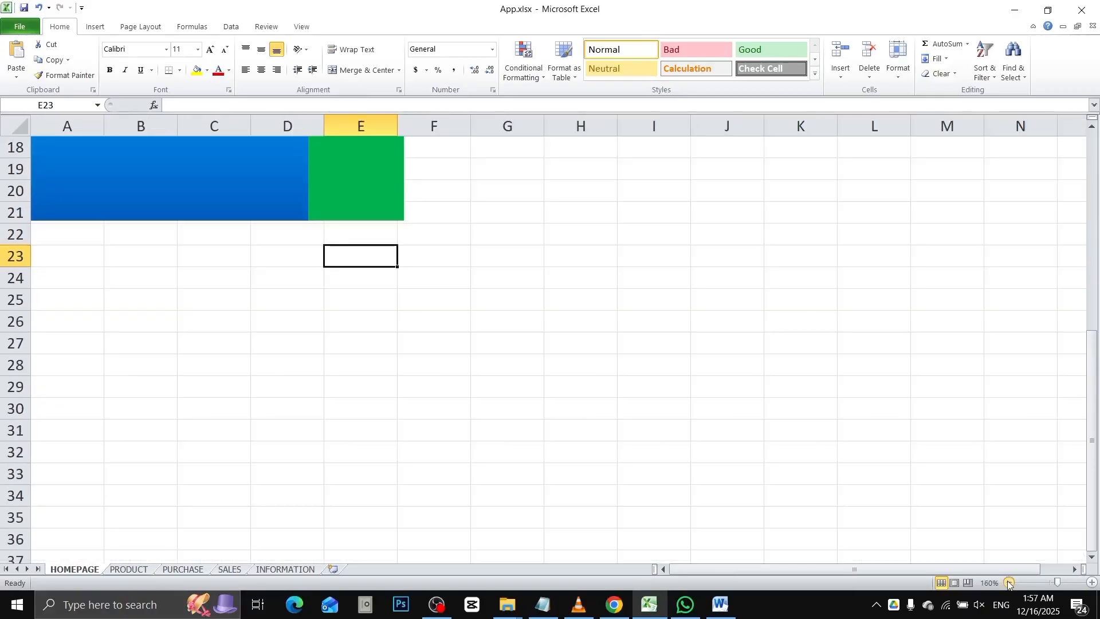
click(1009, 582)
scroll(555, 307, up, 5)
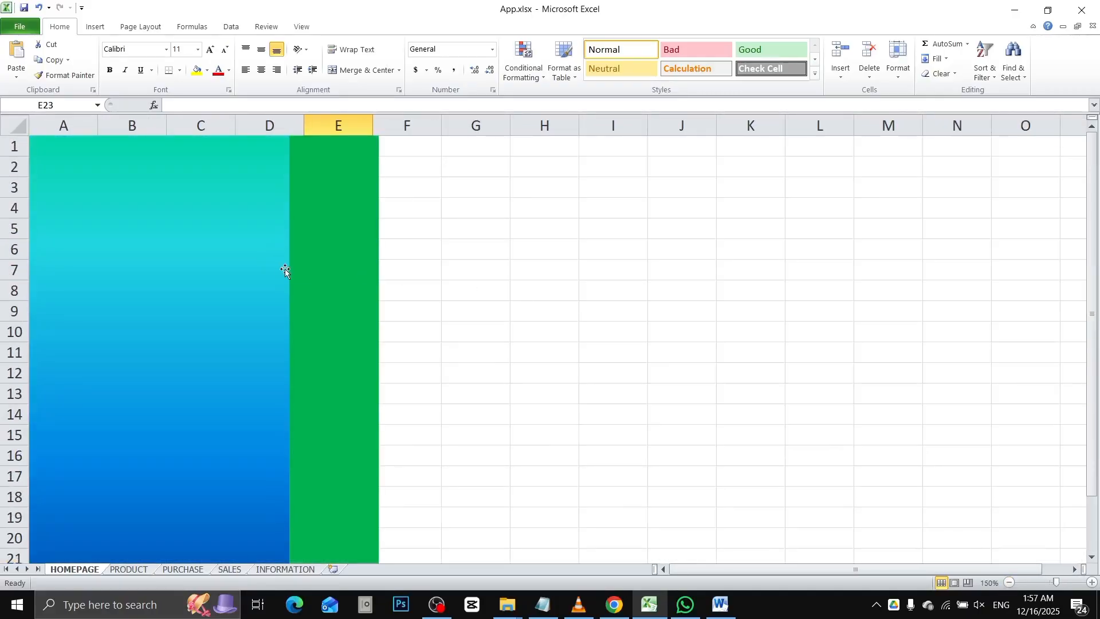
click(457, 329)
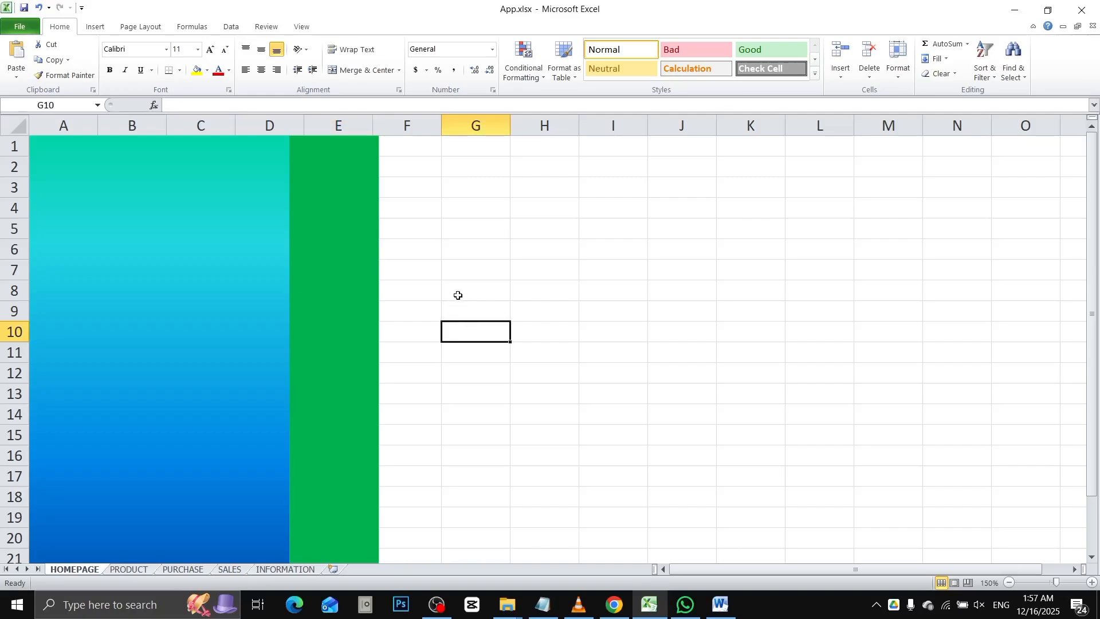
click(457, 270)
click(478, 352)
click(487, 276)
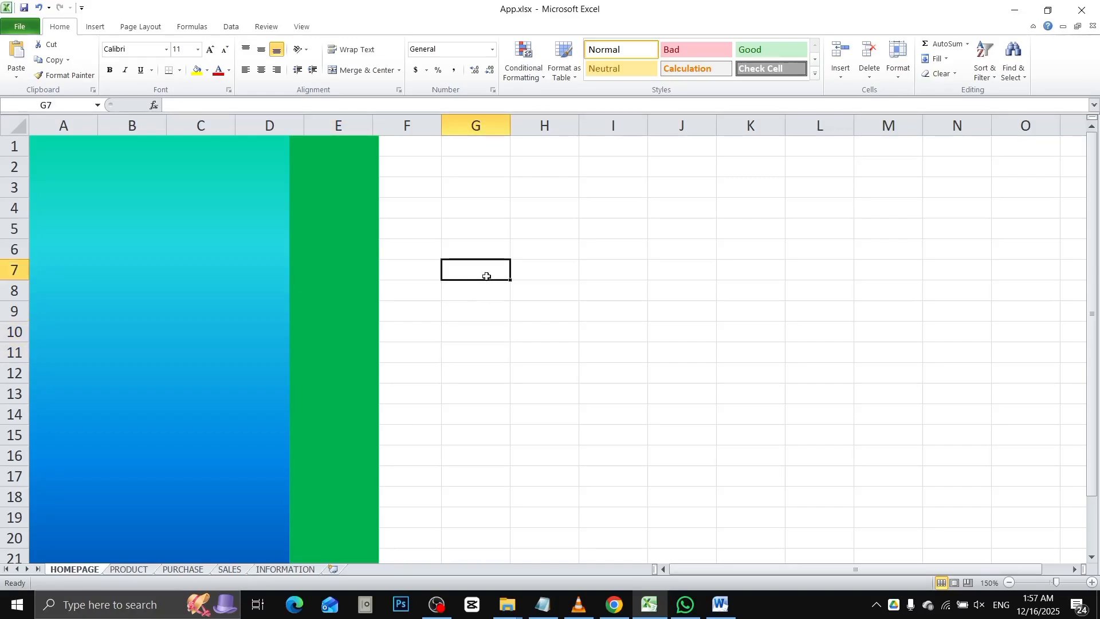
click(501, 348)
click(490, 294)
click(503, 349)
click(486, 282)
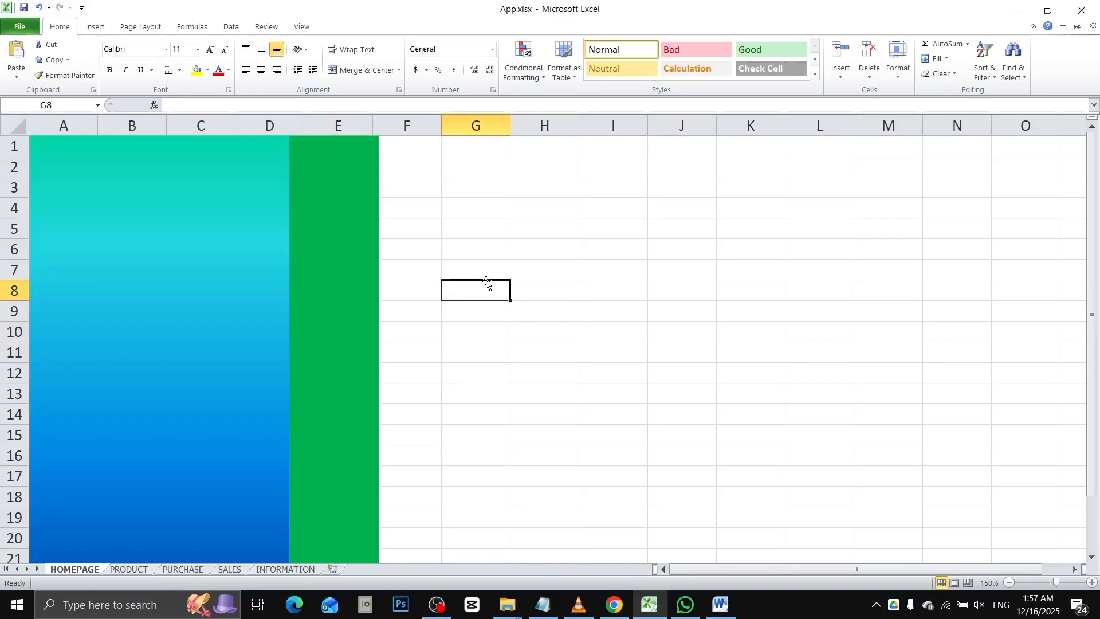
click(503, 351)
click(485, 288)
click(497, 385)
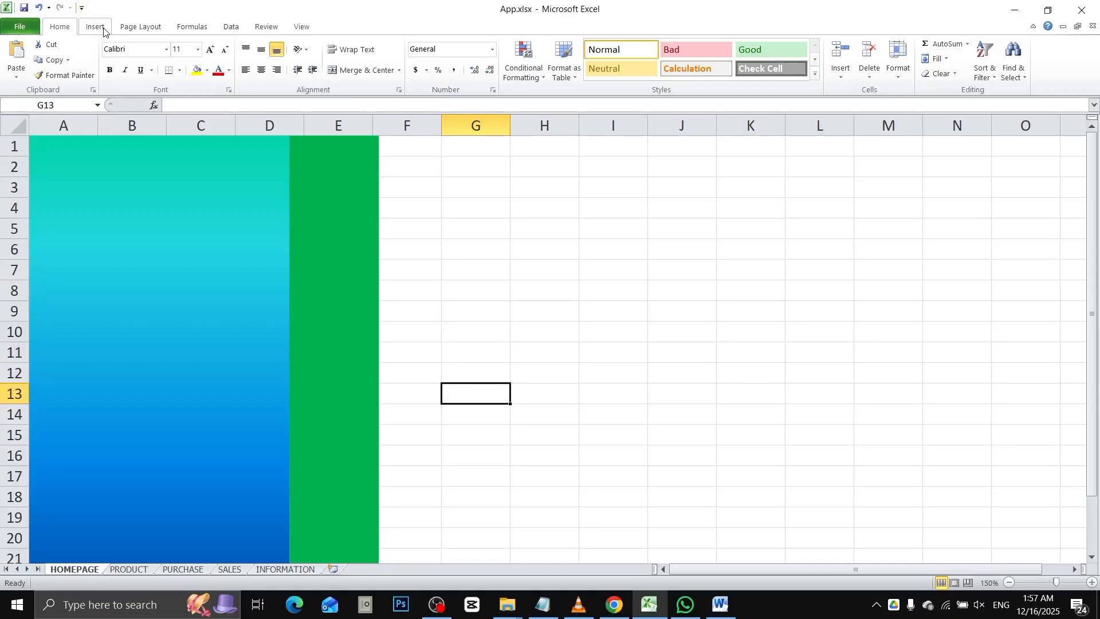
Step: Draw a rounded rectangle about 2.77" wide and 0.45" high across both rectangles over rows 1 to 3
click(96, 27)
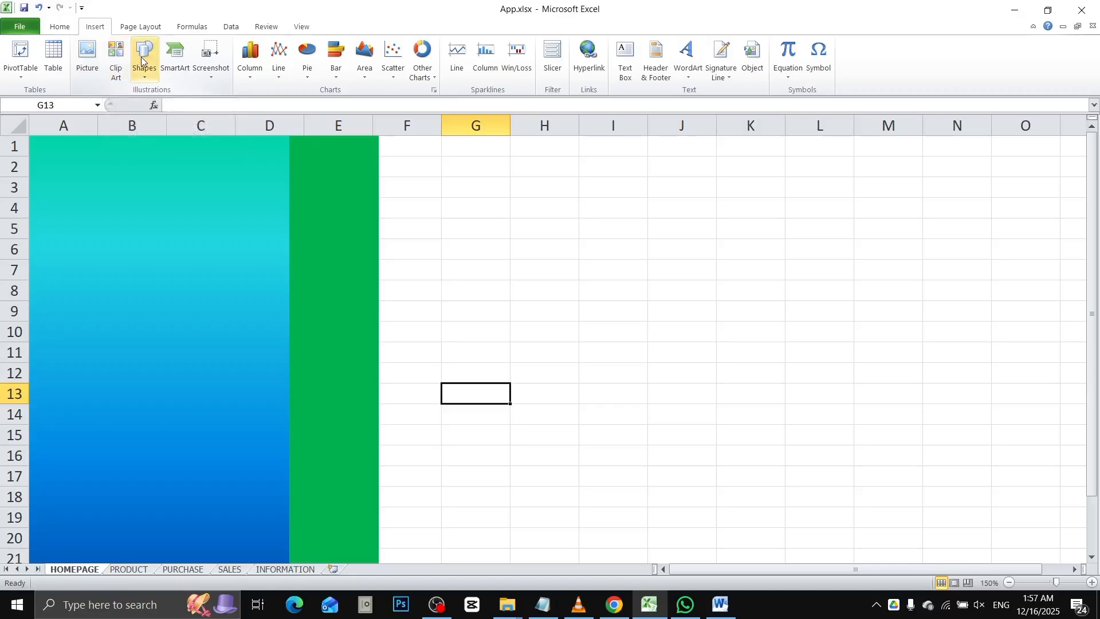
click(144, 60)
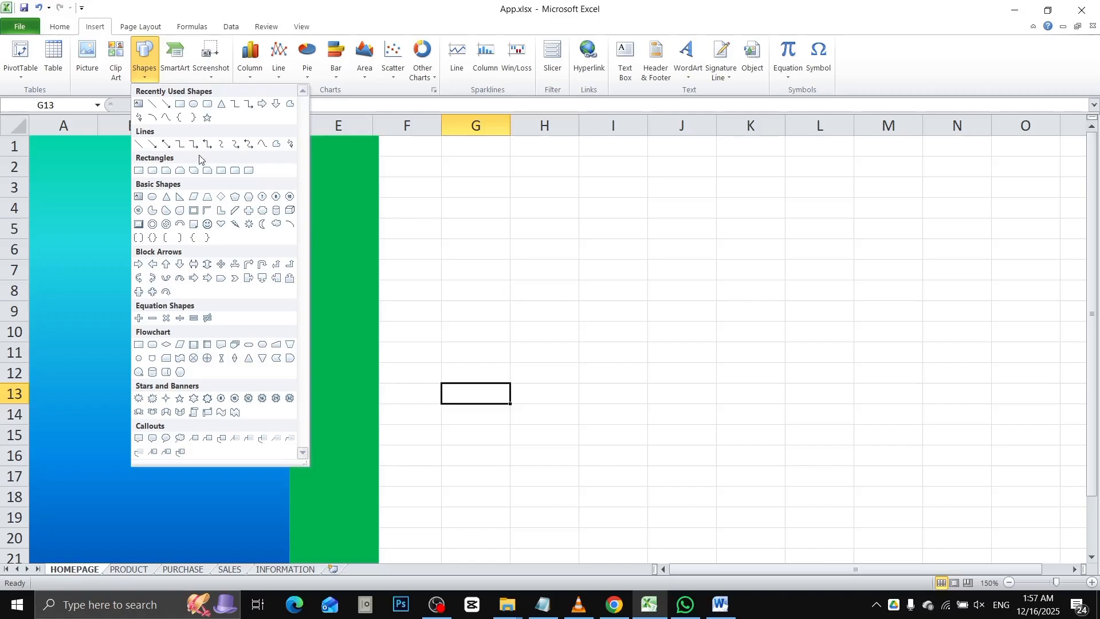
click(152, 171)
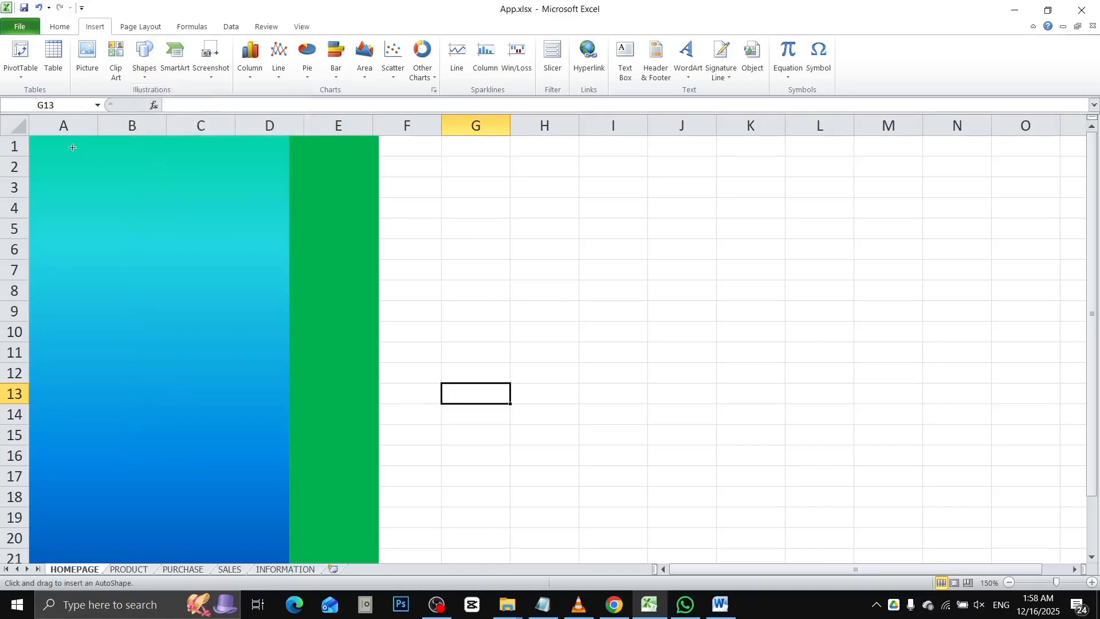
mouse_move(71, 147)
mouse_down()
mouse_move(214, 200)
mouse_move(317, 222)
mouse_move(359, 218)
mouse_move(356, 194)
mouse_up()
Step: Remove the rounded rectangle's outline and fill it with the standard green color
click(487, 58)
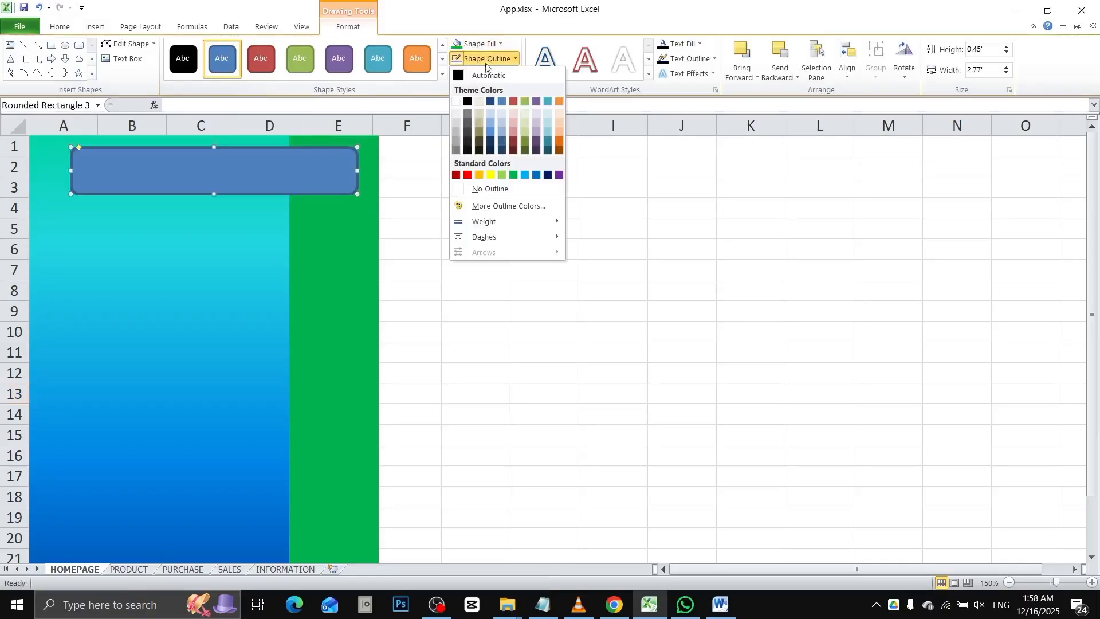
click(492, 190)
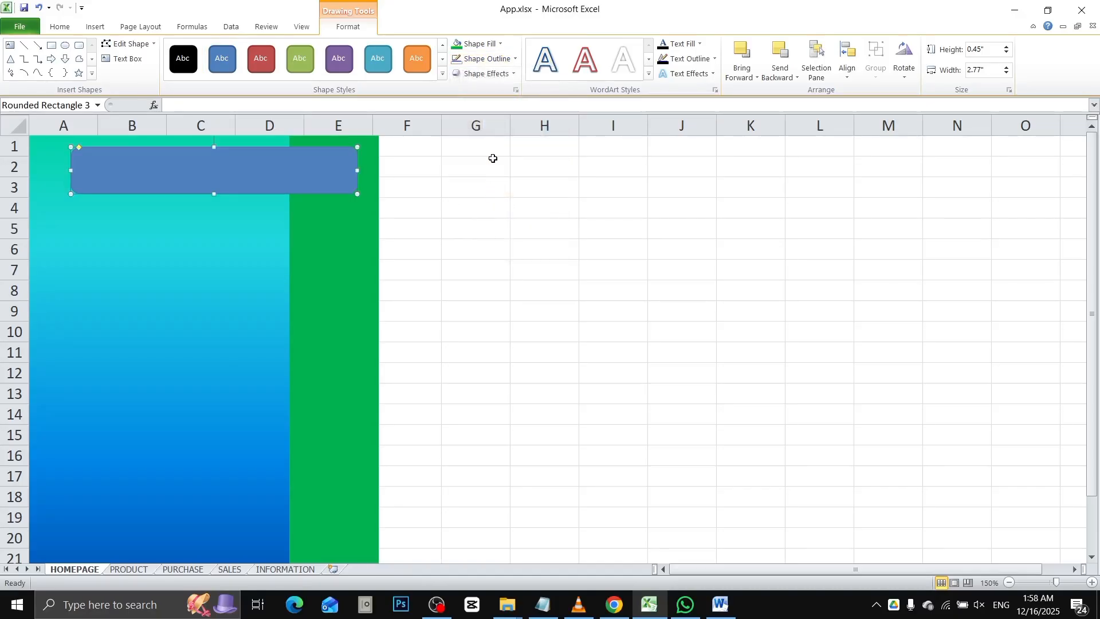
click(483, 46)
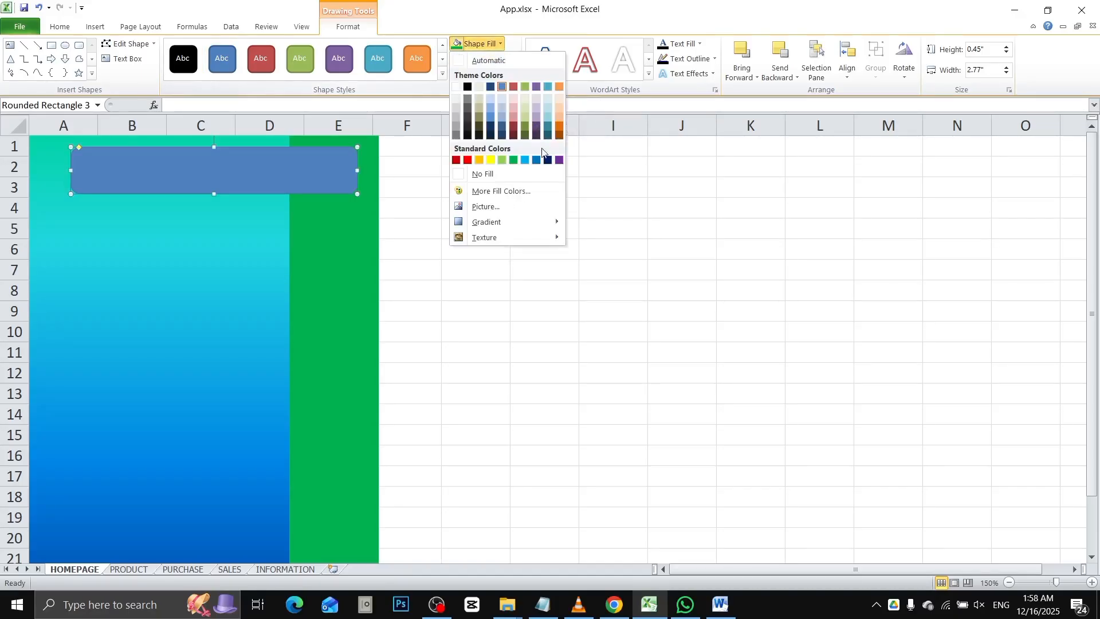
click(513, 160)
click(553, 202)
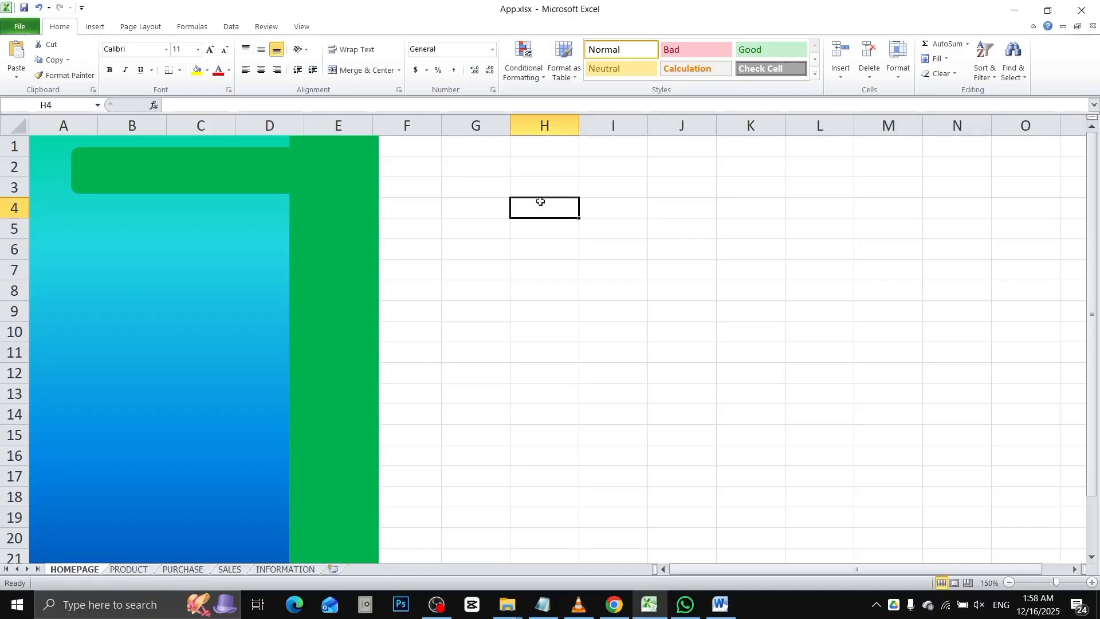
Step: Apply the first outer shadow preset, cast toward the lower right, to the rounded rectangle
click(140, 167)
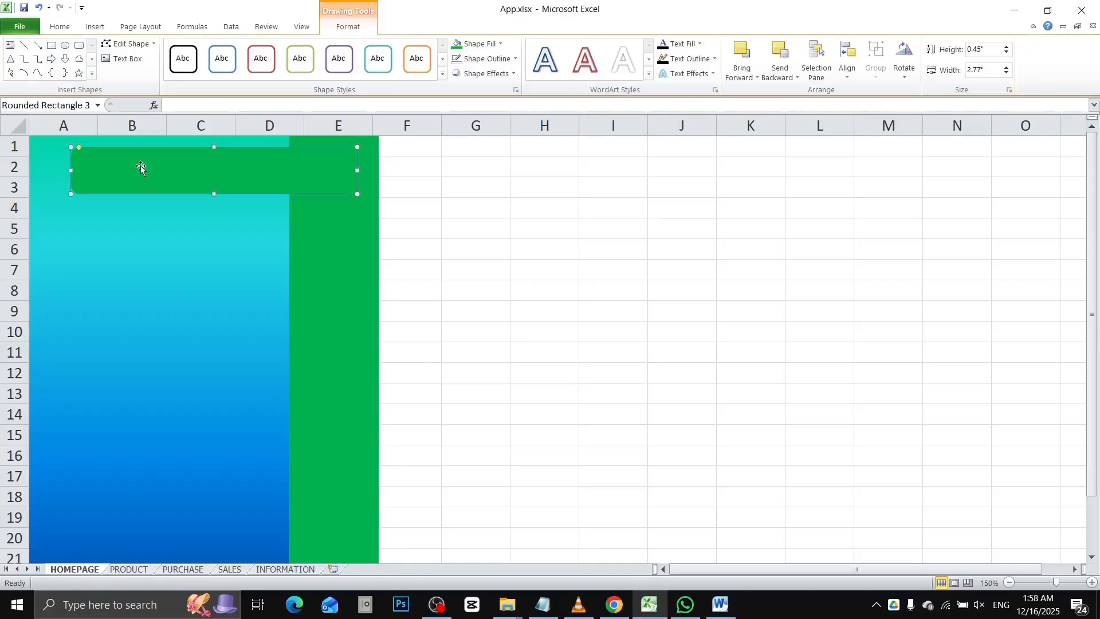
click(486, 73)
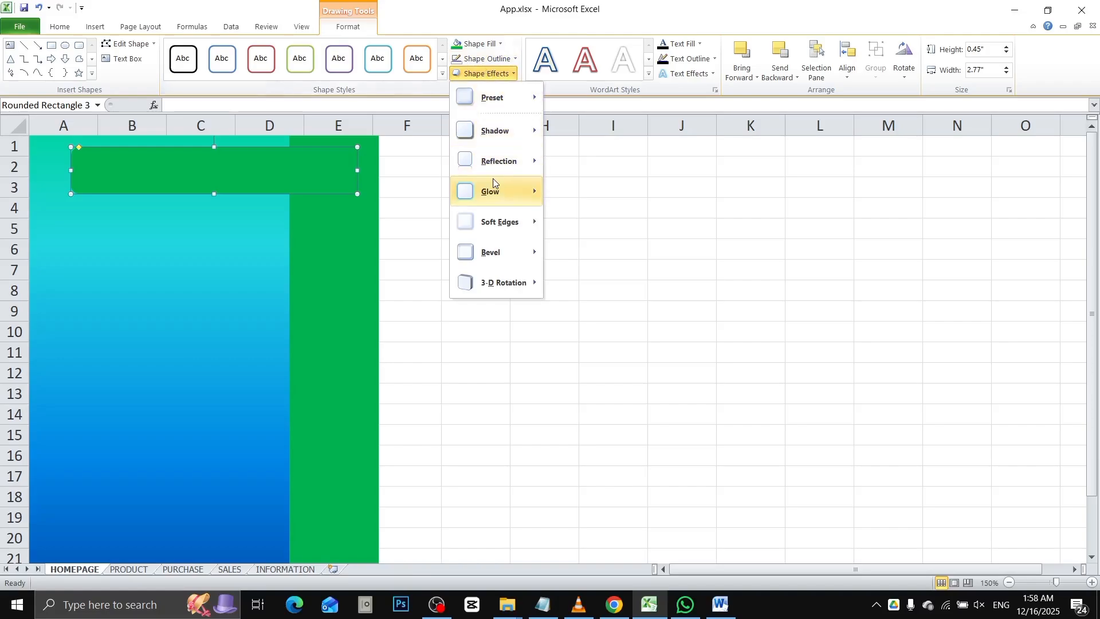
mouse_move(499, 150)
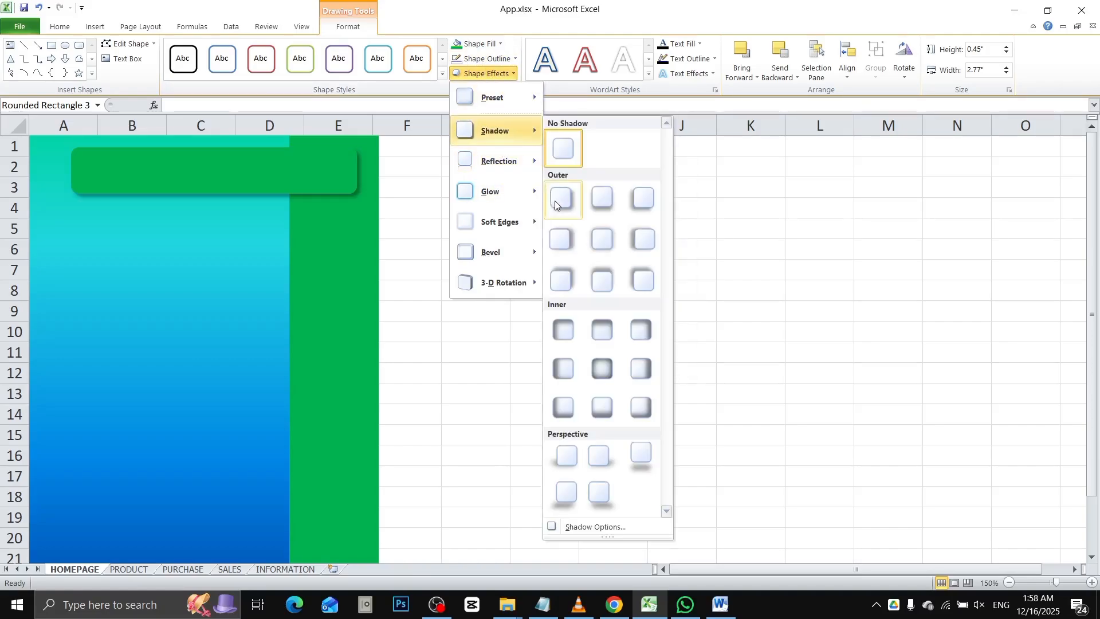
click(558, 200)
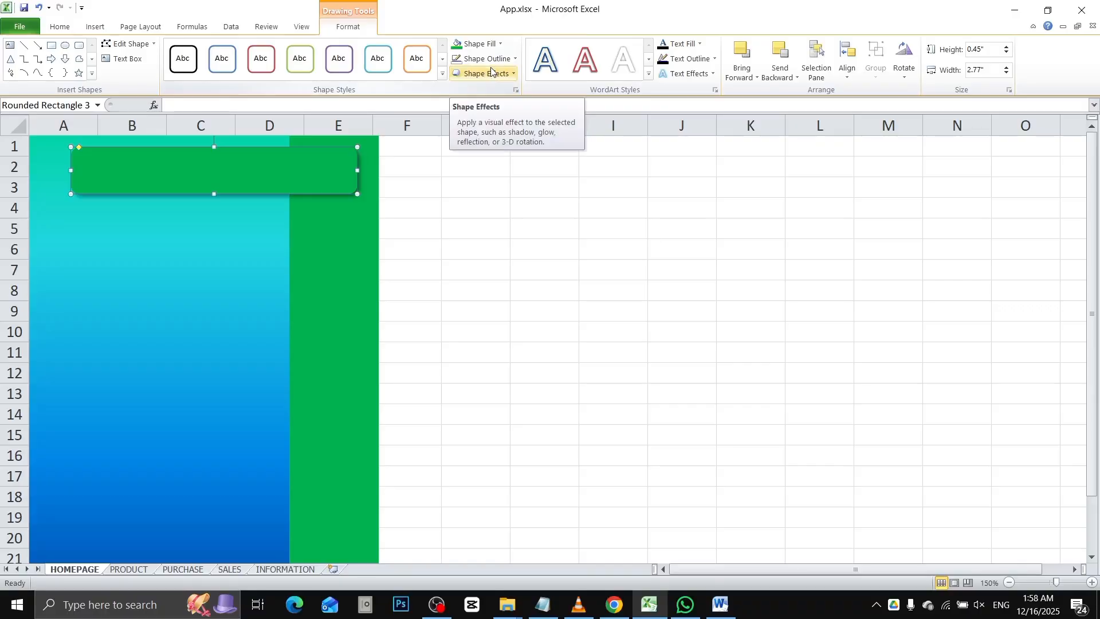
click(504, 224)
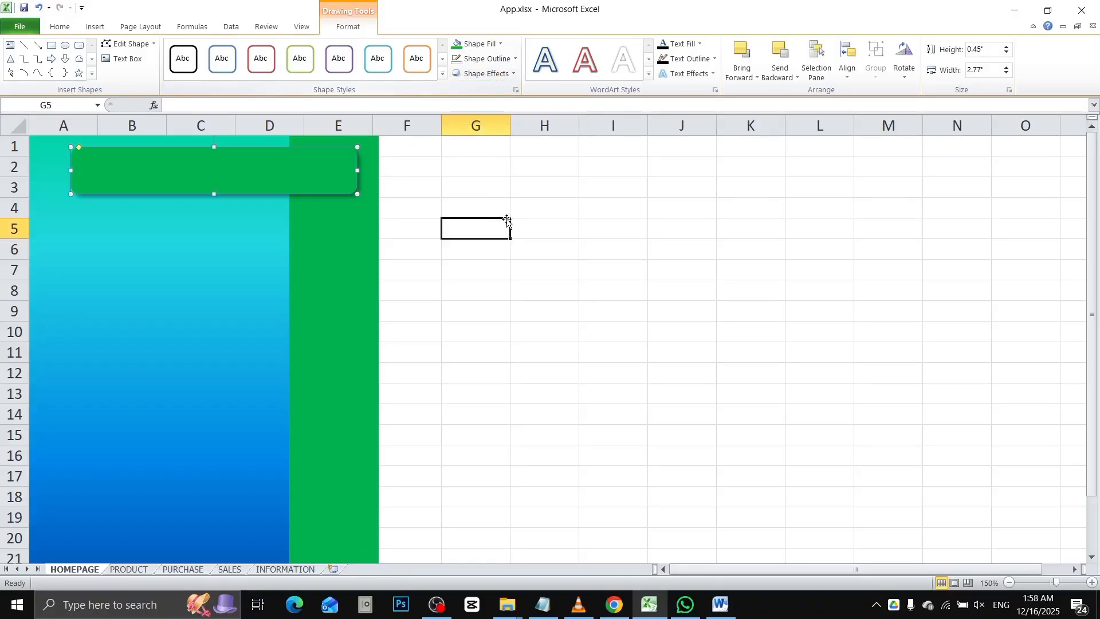
click(208, 170)
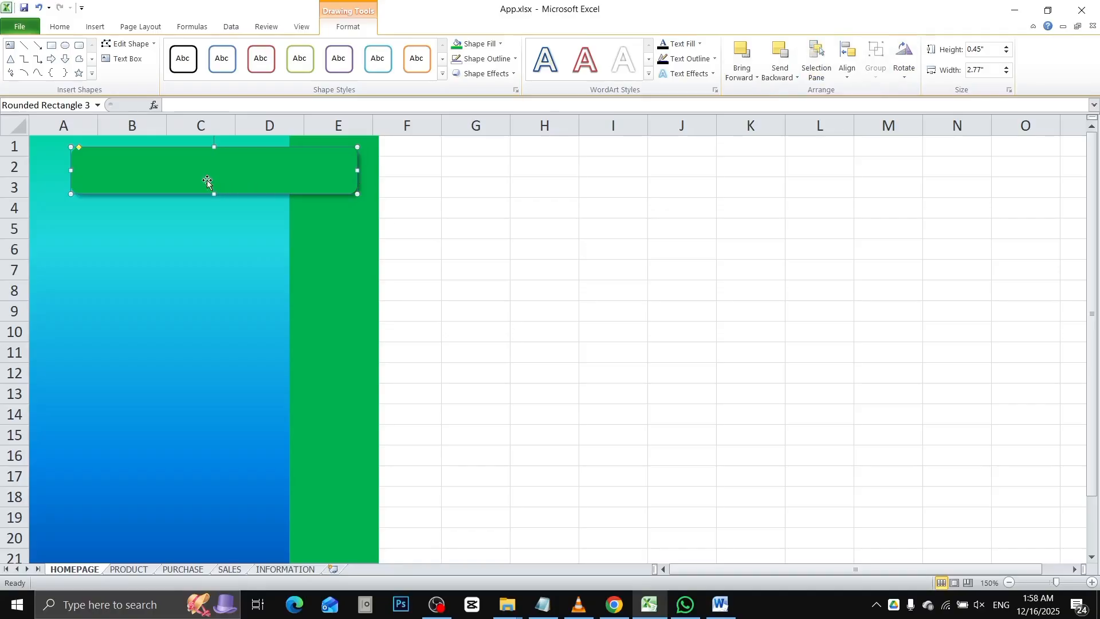
click(484, 224)
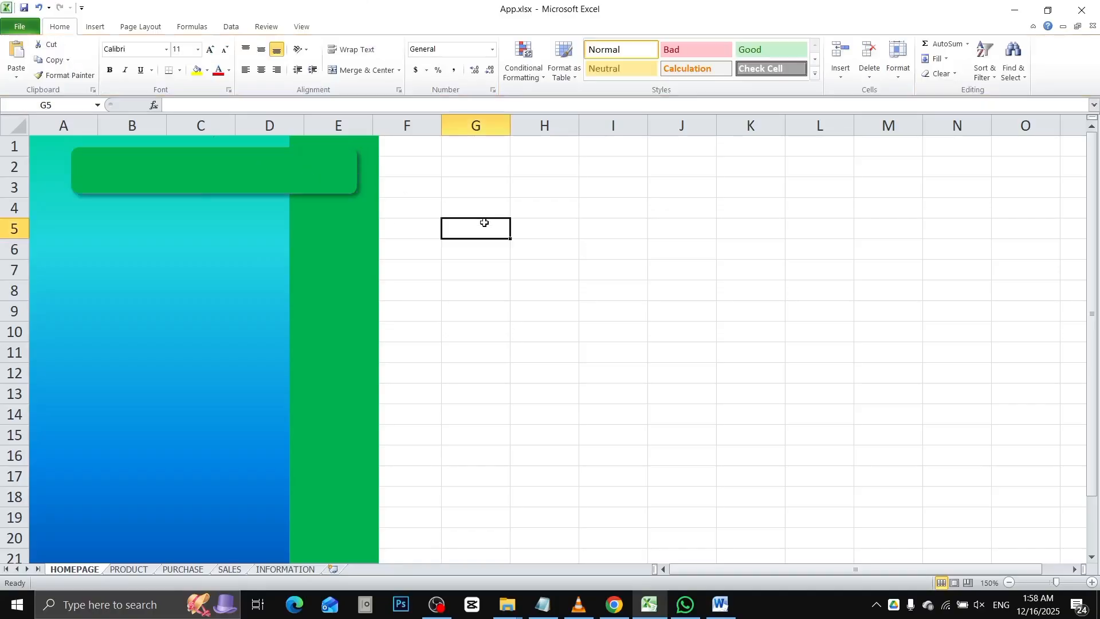
Step: Insert the house picture from the Downloads folder into the HOMEPAGE sheet
click(132, 170)
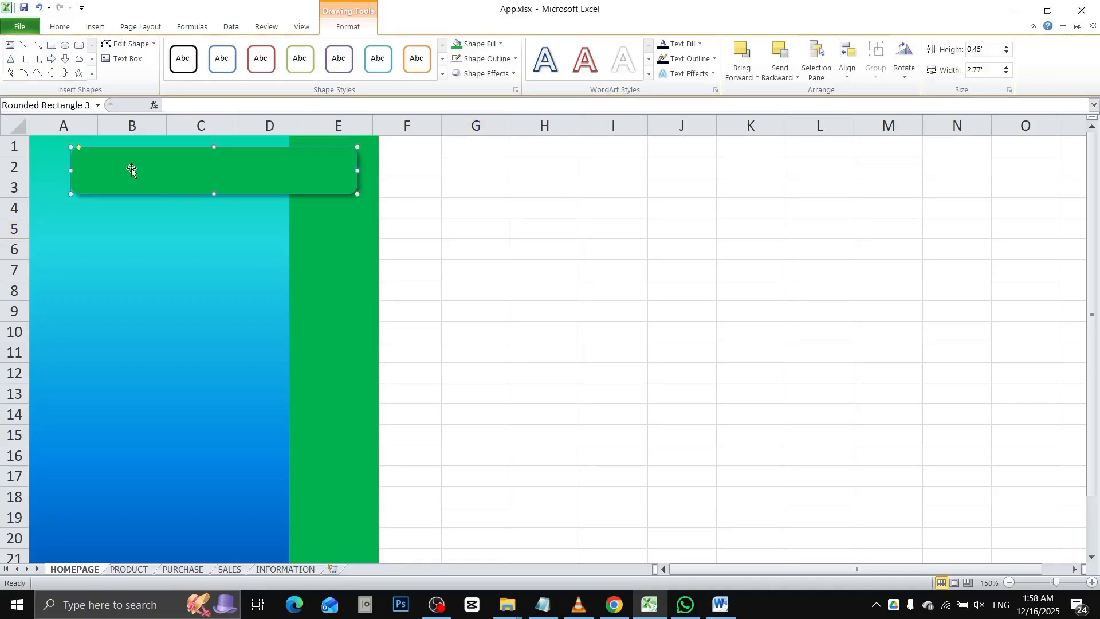
click(96, 29)
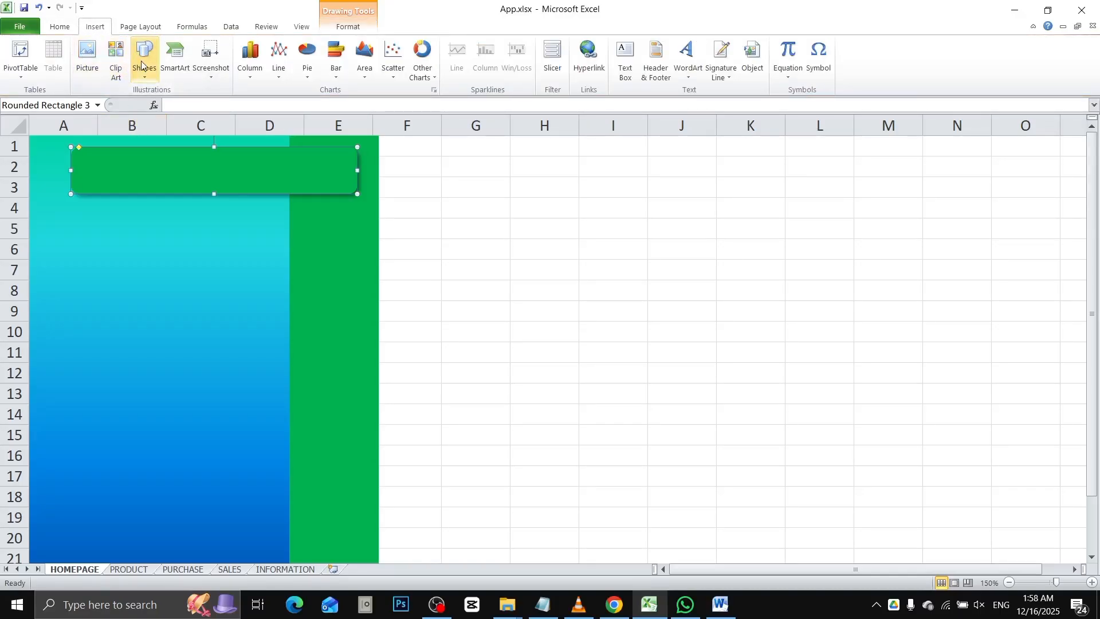
click(89, 55)
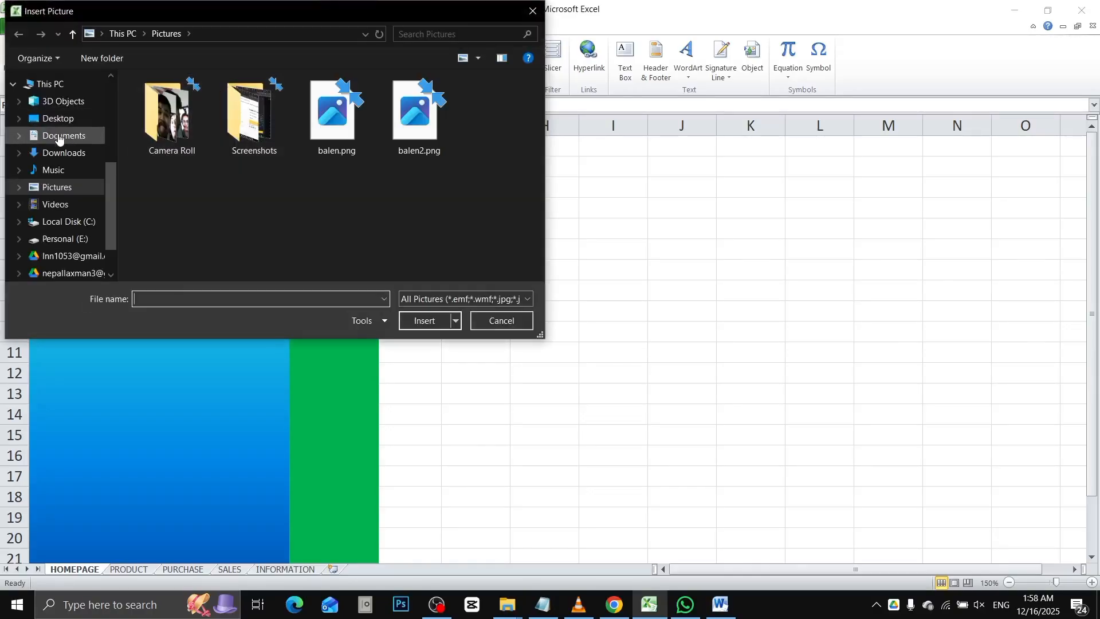
click(63, 152)
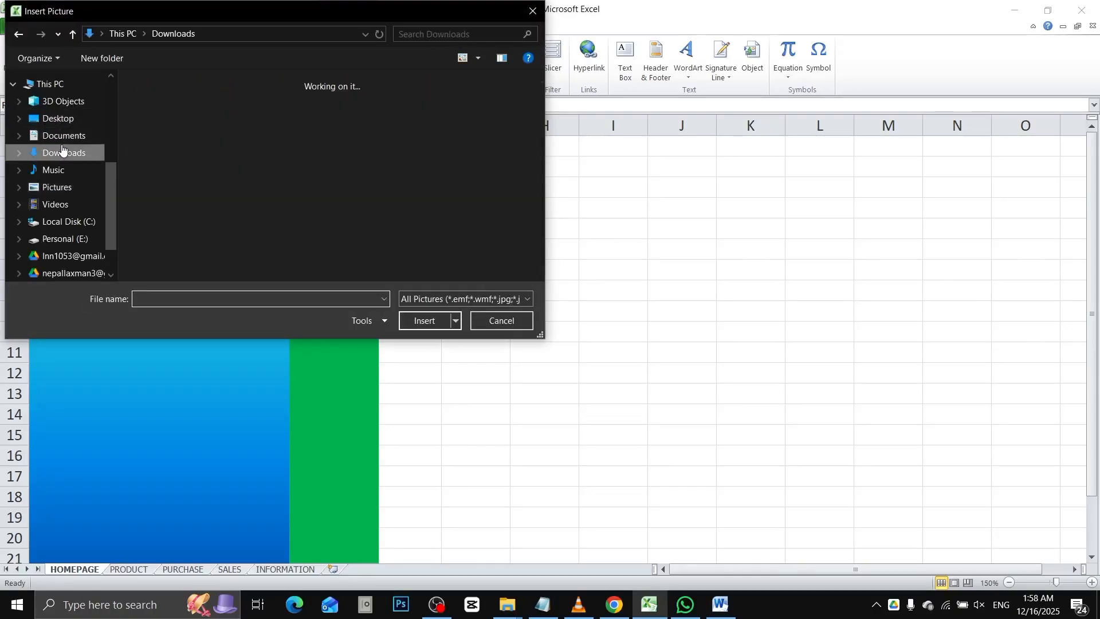
double_click(322, 118)
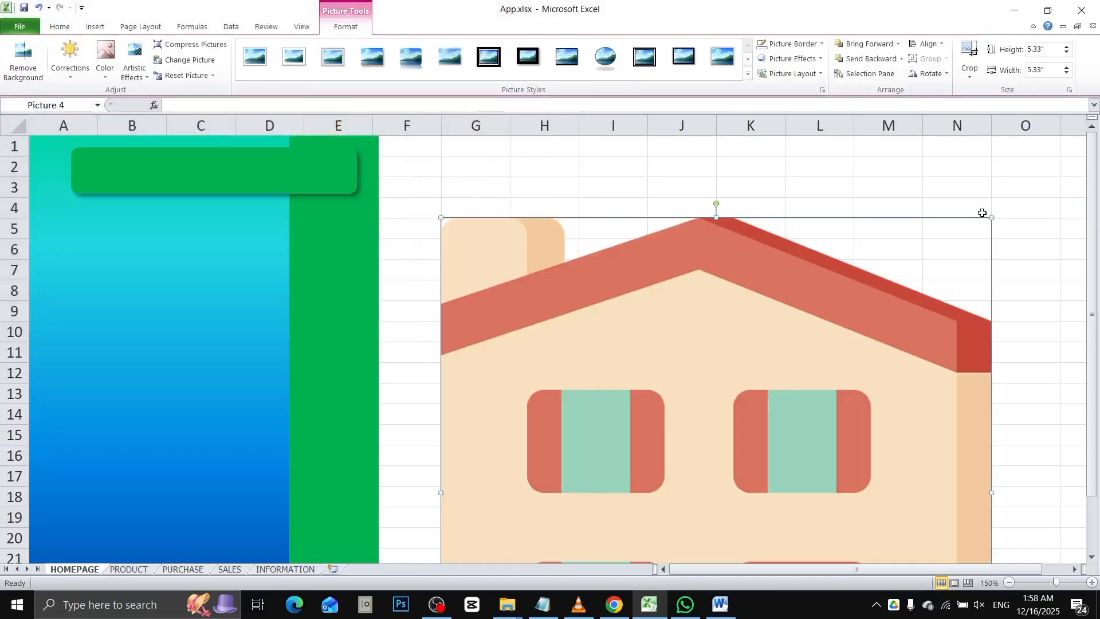
Step: Shrink the house picture to about 0.9" square and delete it from the sheet
drag(992, 219, 728, 461)
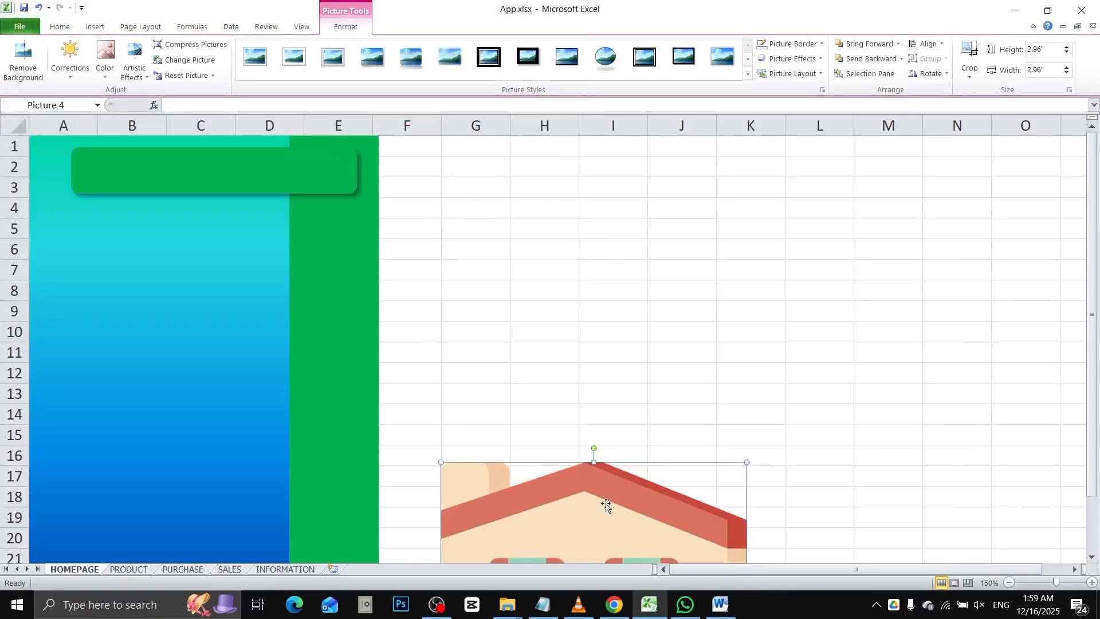
drag(575, 520, 615, 310)
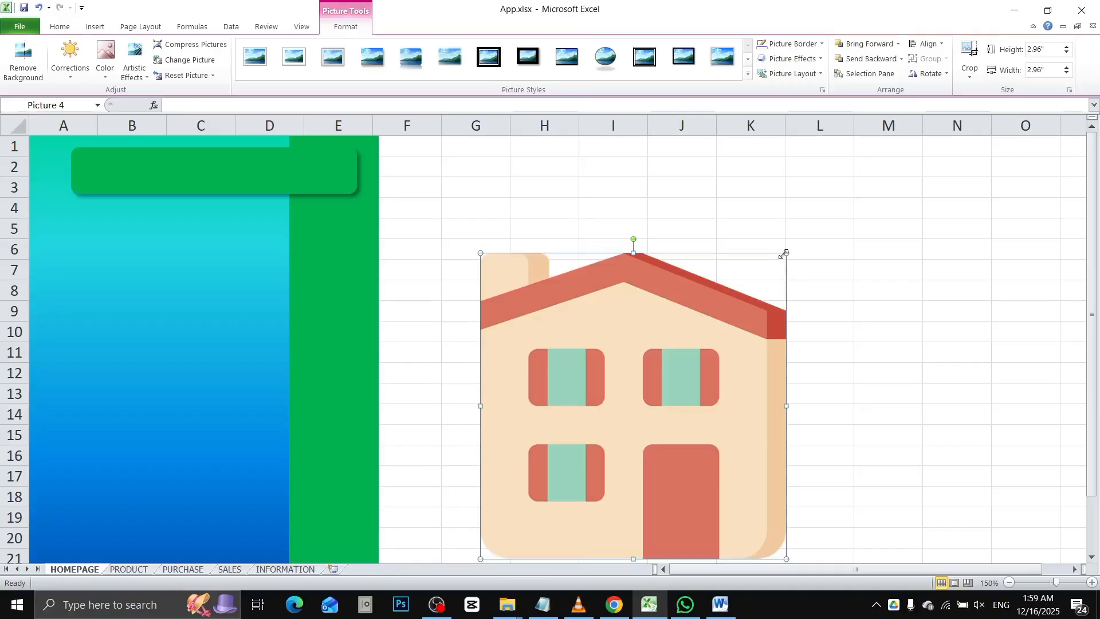
drag(785, 253, 679, 360)
drag(572, 447, 587, 320)
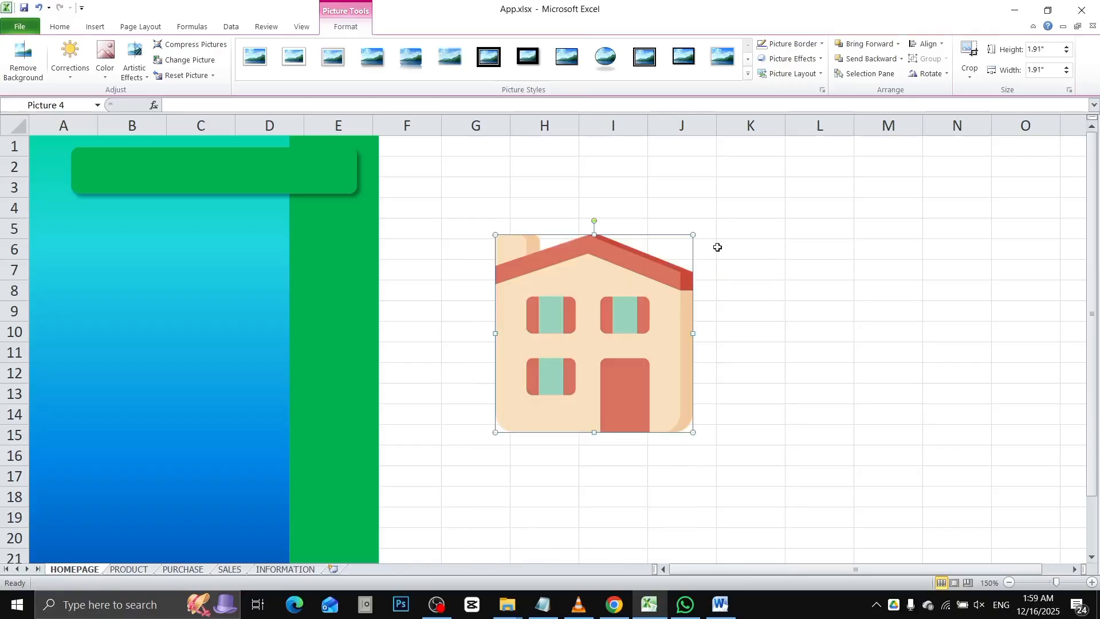
drag(694, 231, 588, 339)
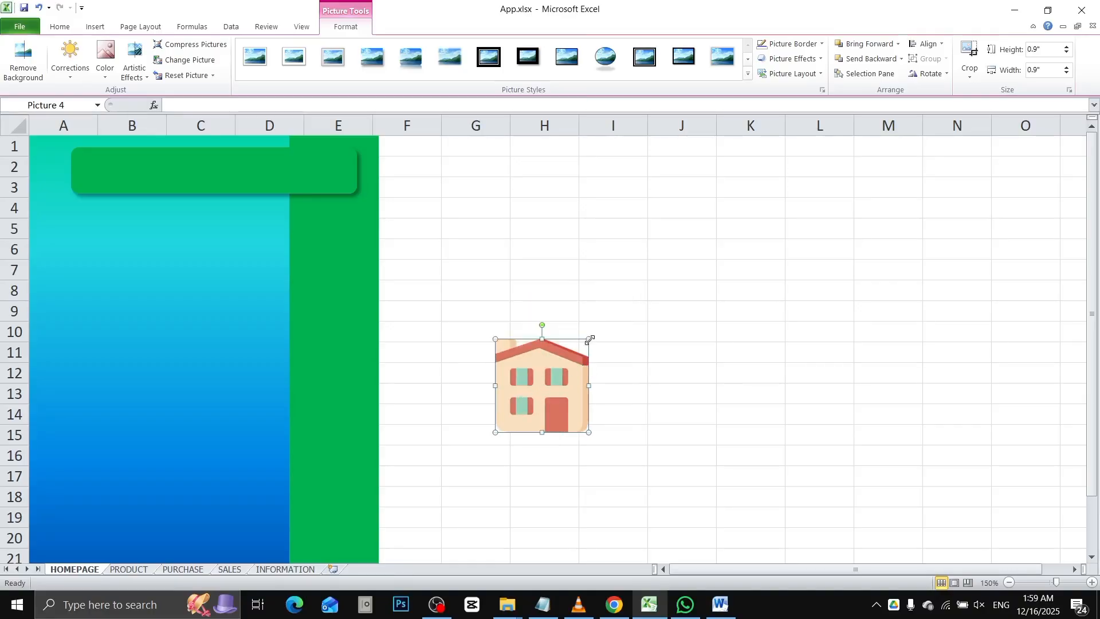
key(Delete)
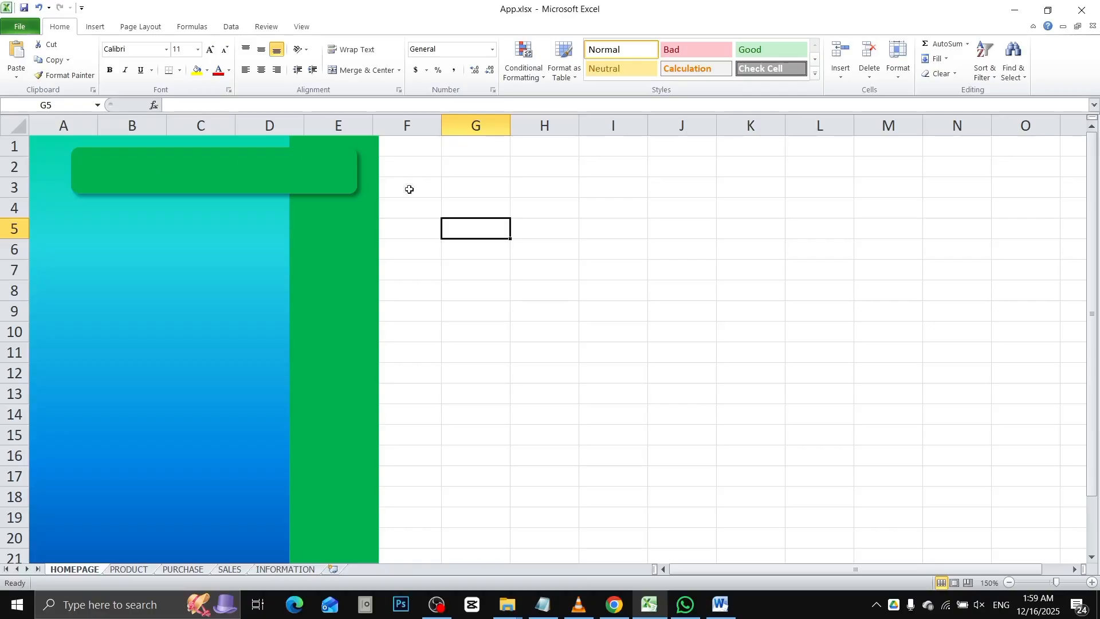
Step: Merge and center cells G2:N5 beside the rectangles on the HOMEPAGE sheet
click(481, 159)
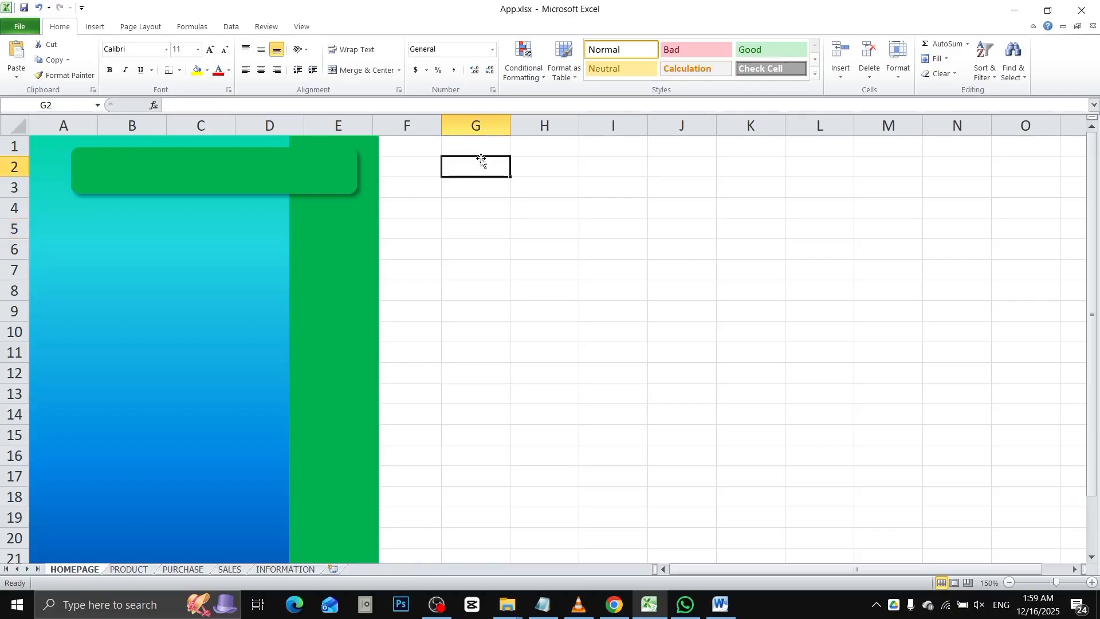
drag(479, 165, 928, 221)
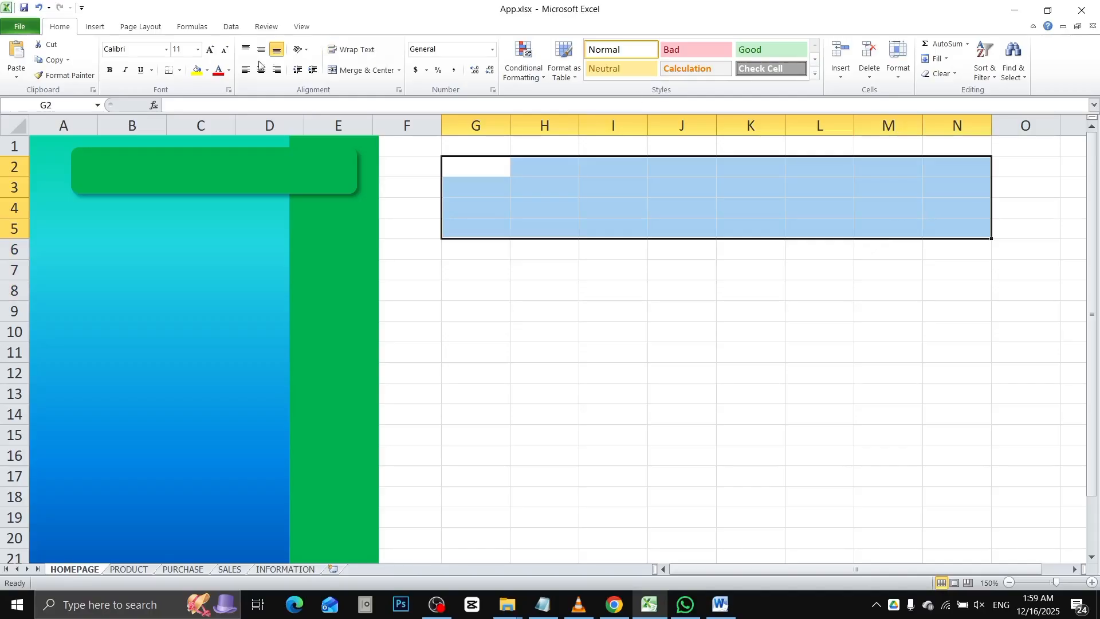
click(349, 76)
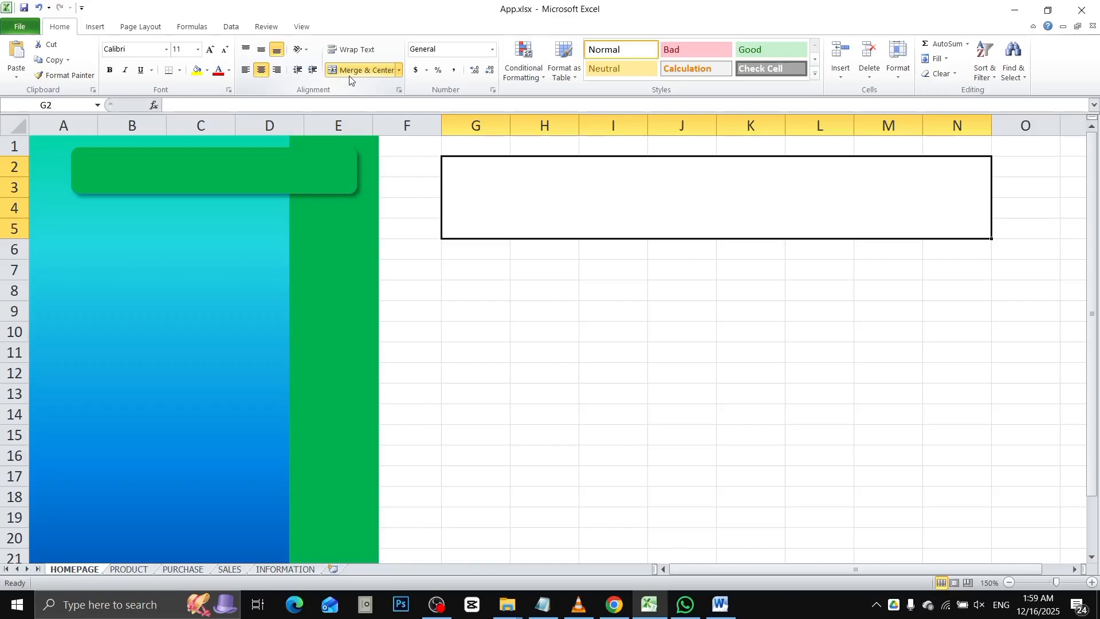
Step: Enter the title OUR STORE in the merged cell G2:N5
text(OUR C)
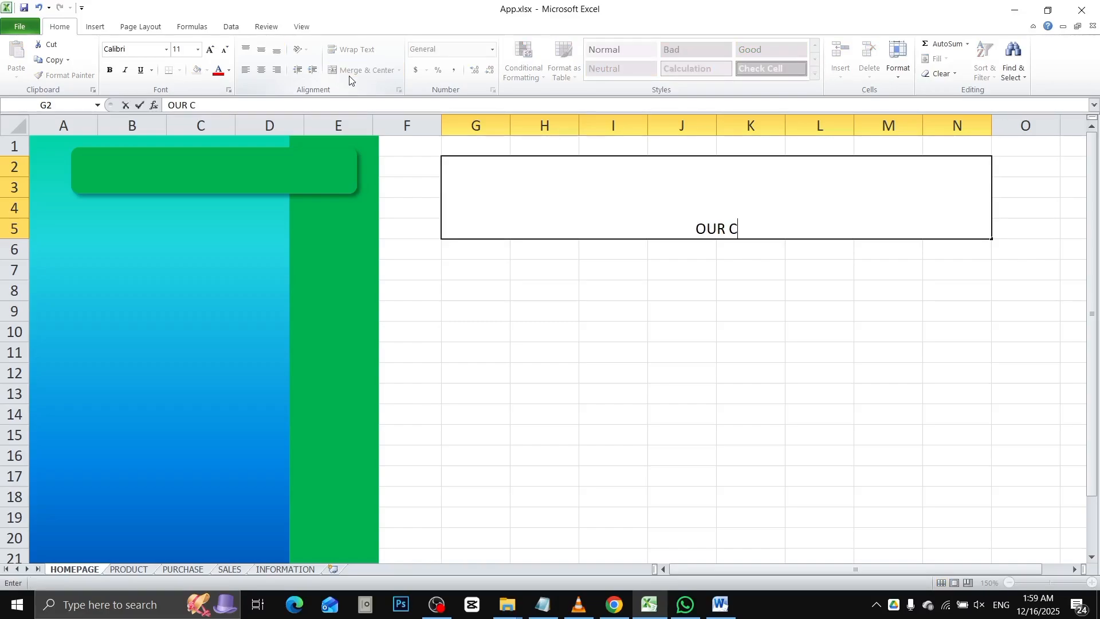
key(BackSpace)
text(STORES)
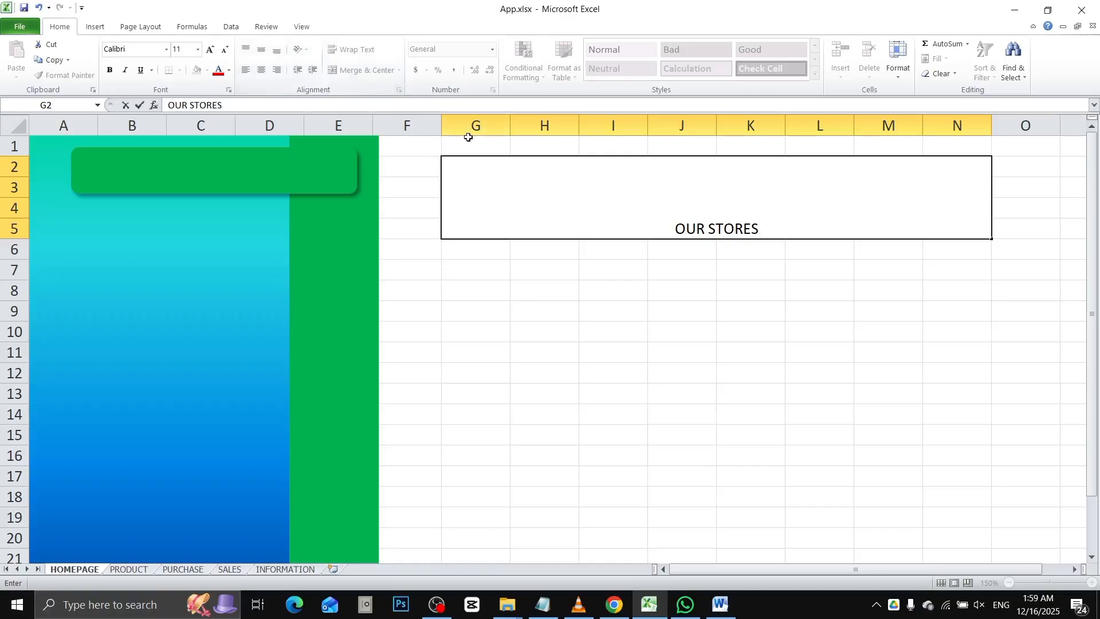
key(BackSpace)
click(698, 274)
click(685, 201)
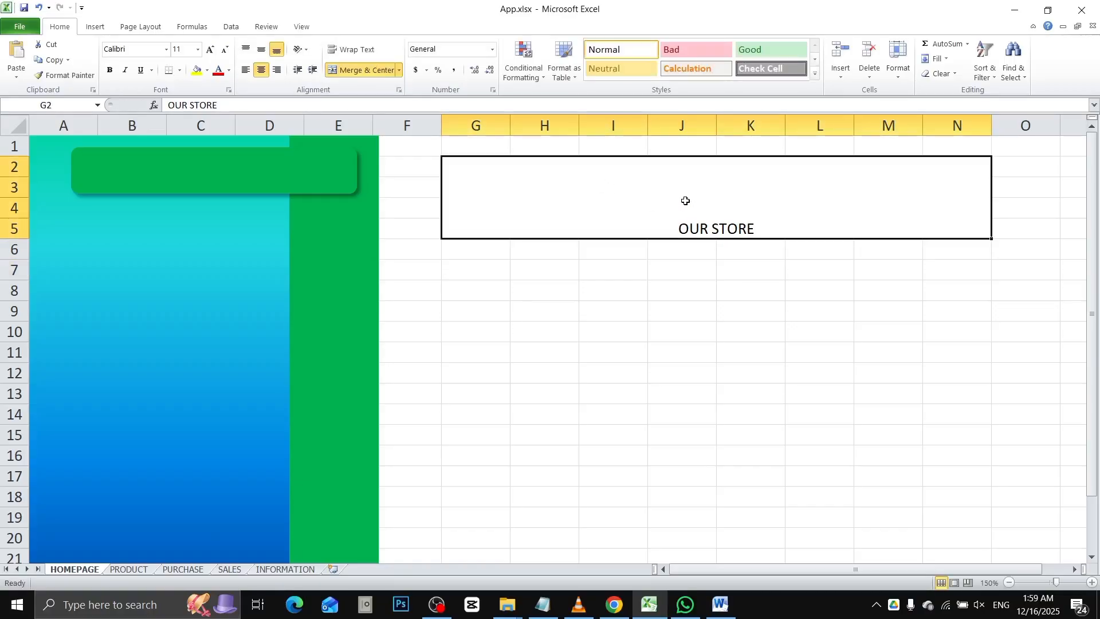
Step: Try the Poppins font on every cell of the sheet, and undo the change
click(520, 331)
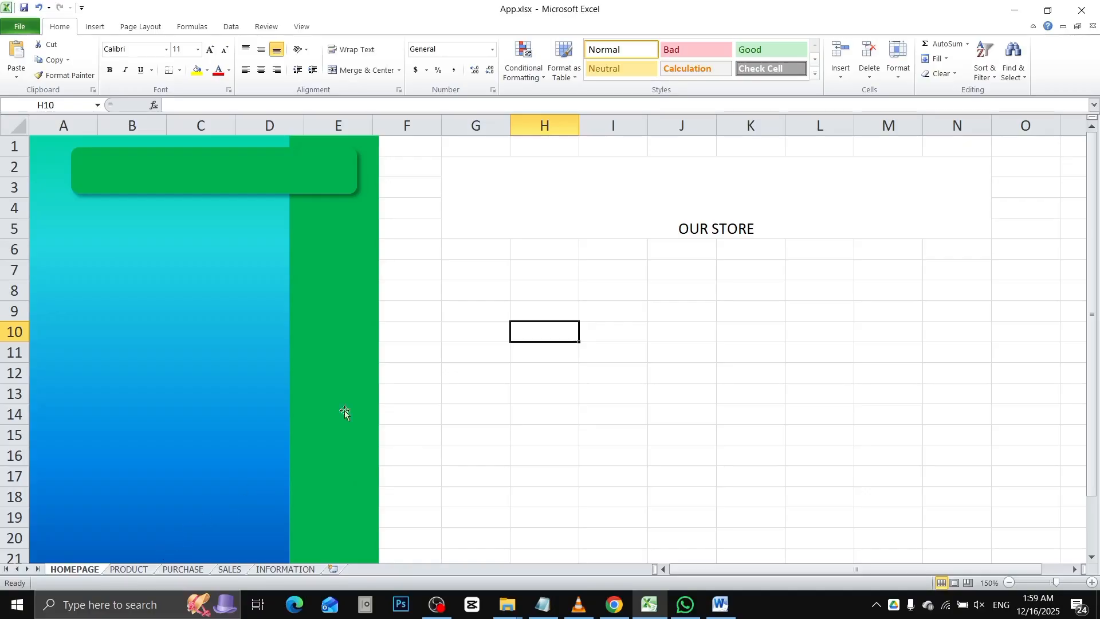
key(ctrl+a)
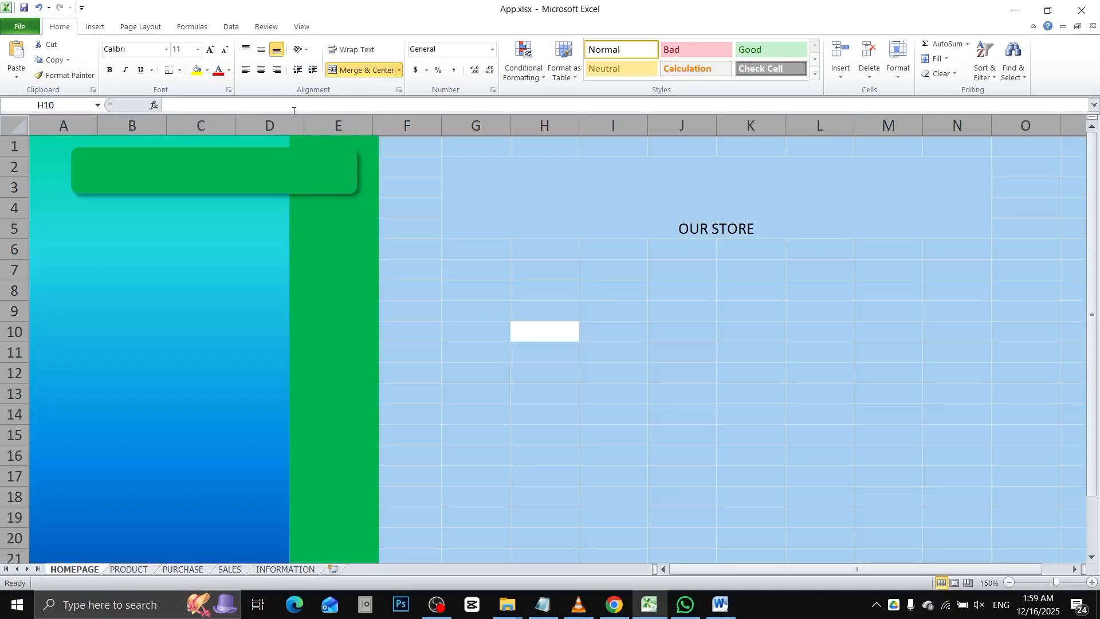
click(139, 52)
text(Poppins)
key(Return)
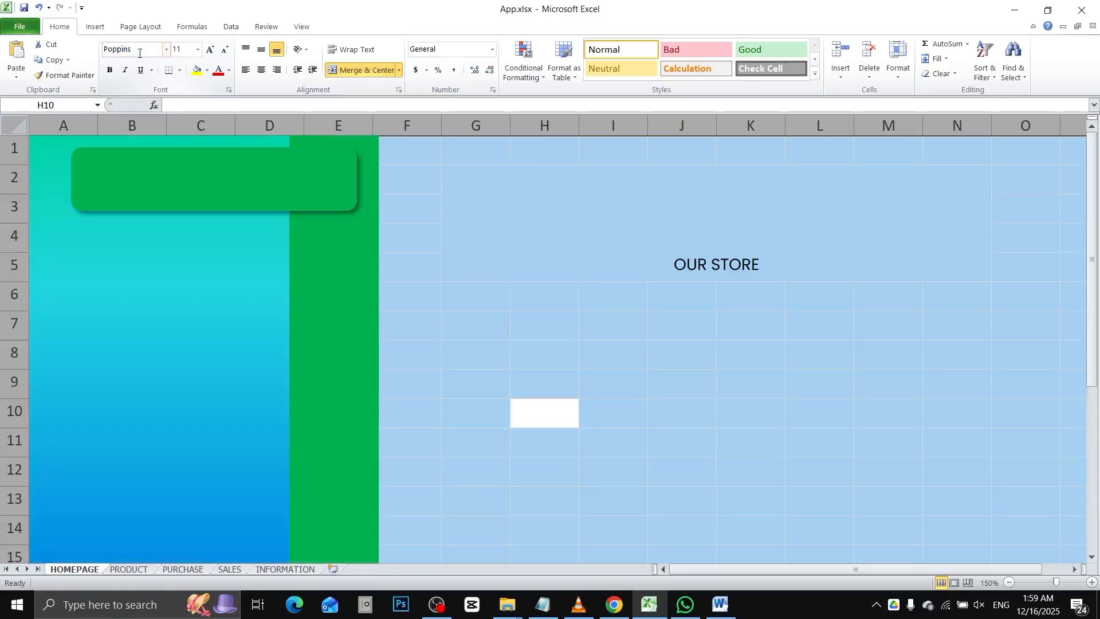
key(ctrl+z)
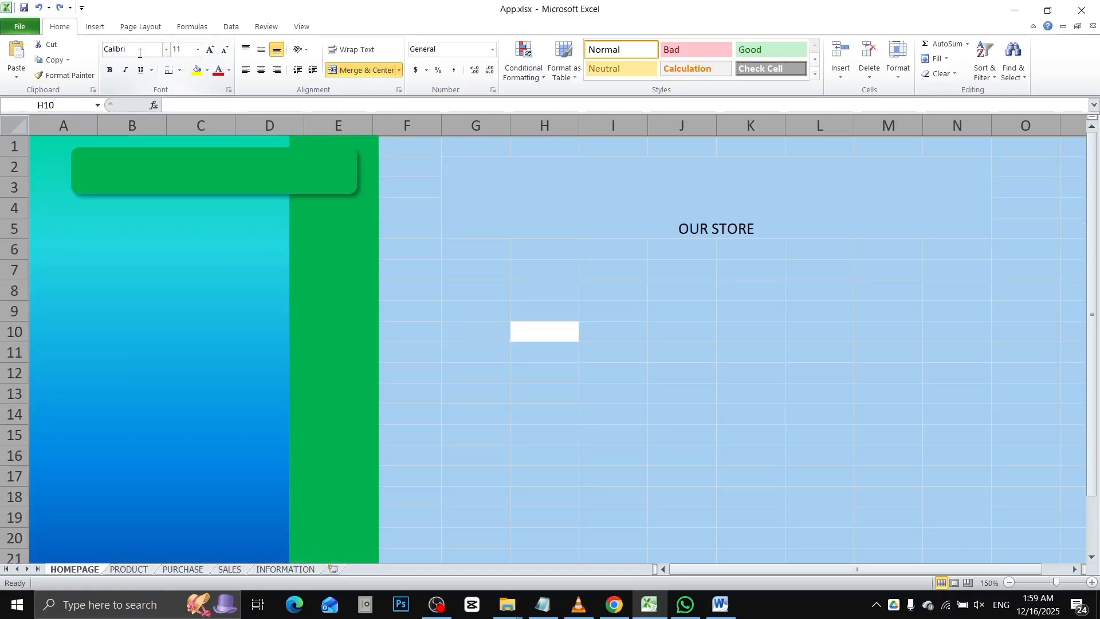
Step: Set the font of the OUR STORE title cell to Poppins
click(550, 203)
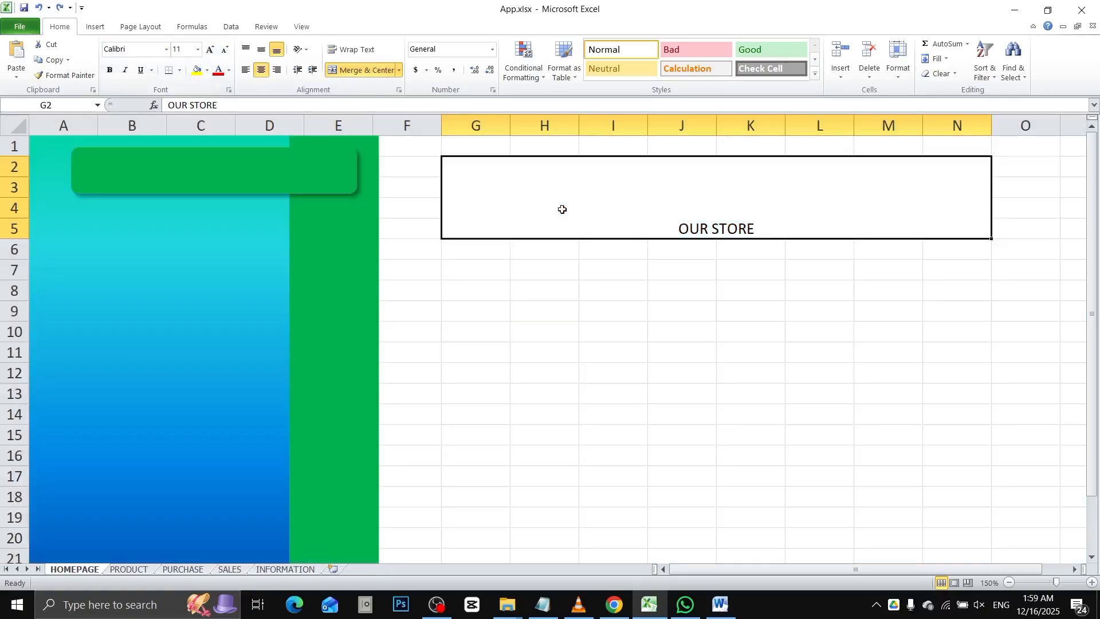
click(127, 51)
text(Poppins)
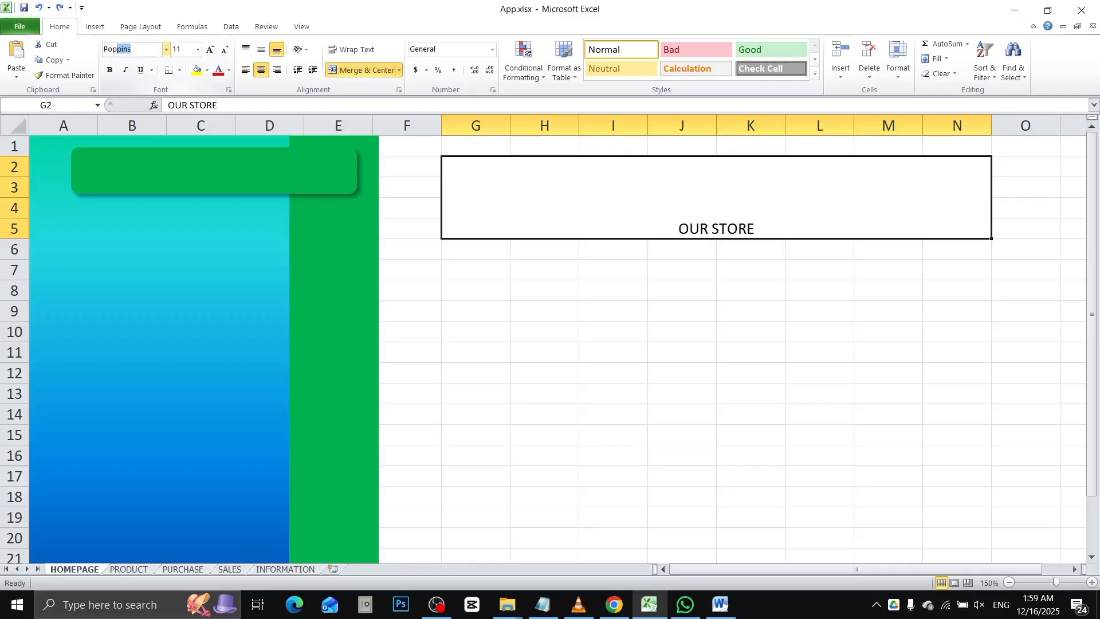
key(Return)
Step: Try the Poppins font on columns G to O, and undo the change
drag(476, 125, 996, 147)
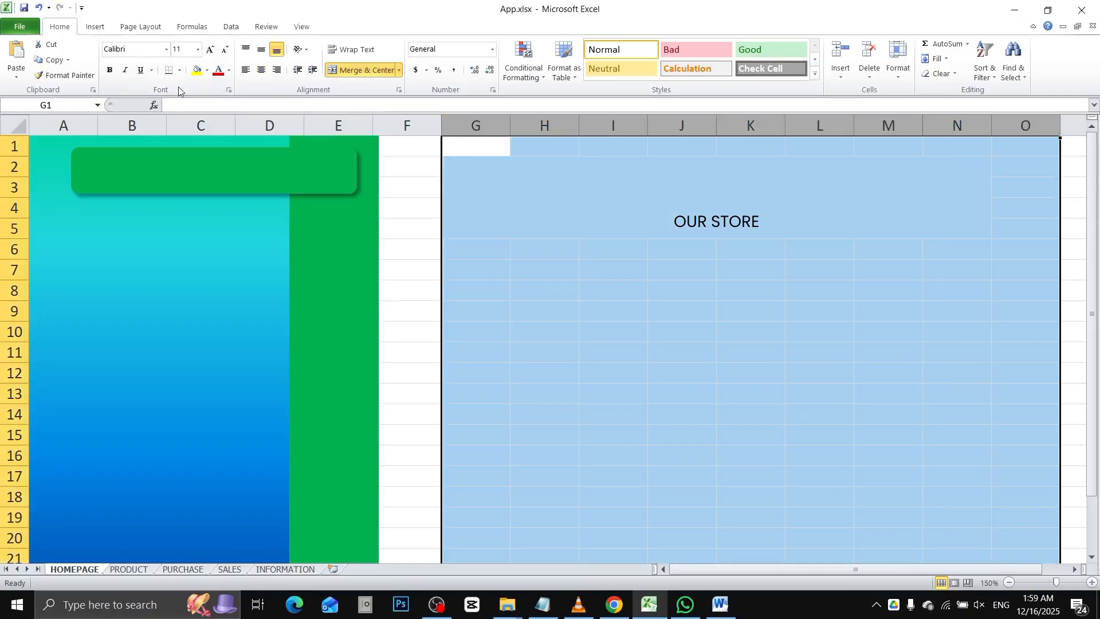
click(131, 48)
text(Poppins)
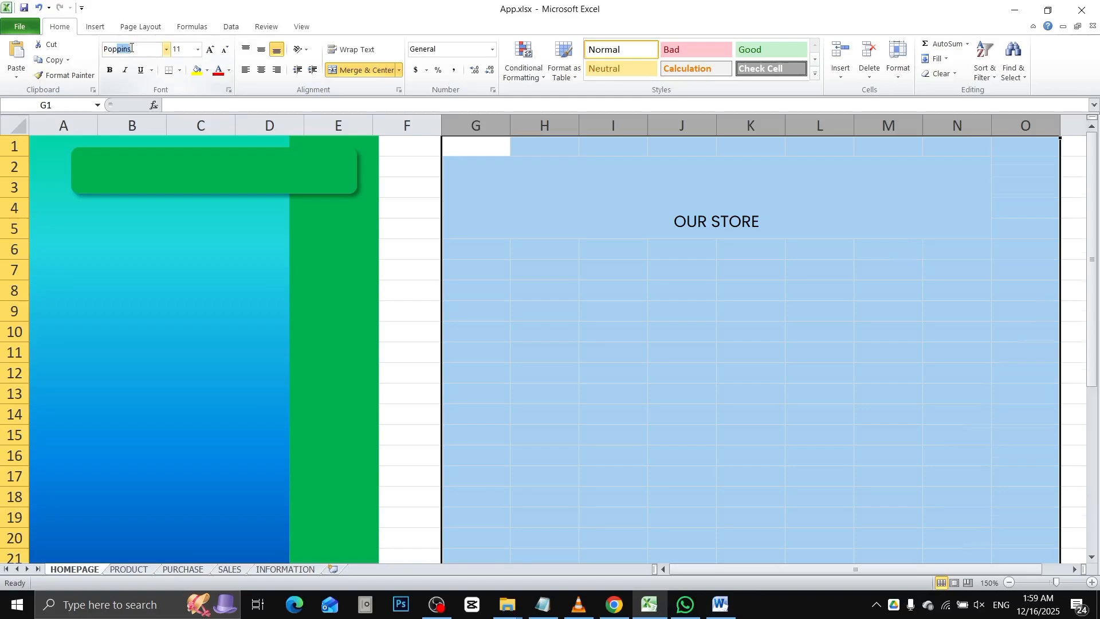
key(Return)
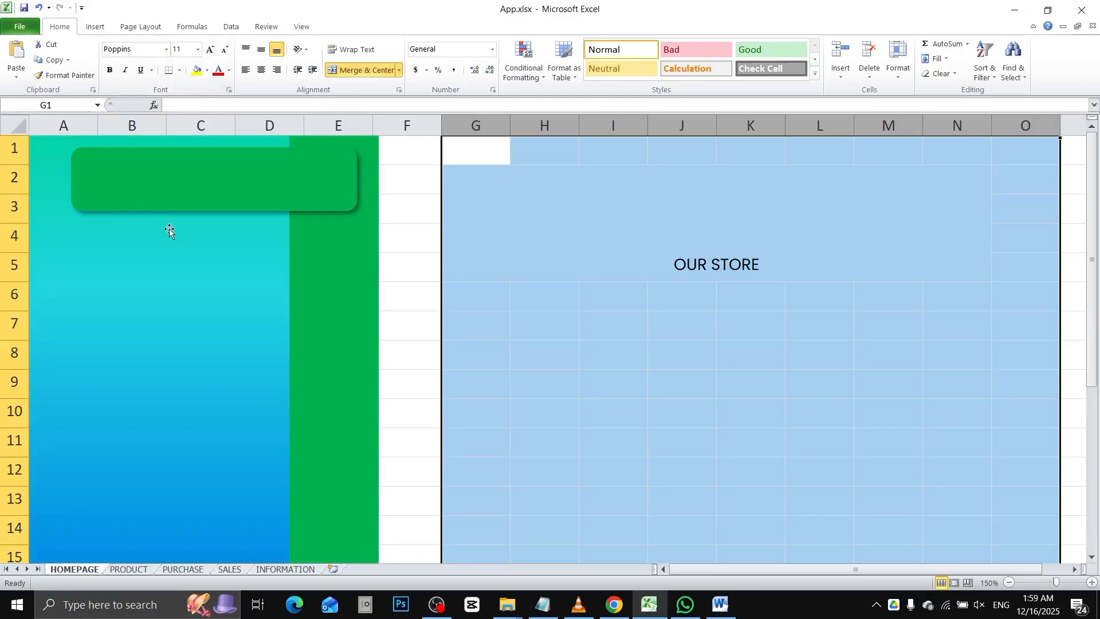
key(ctrl+z)
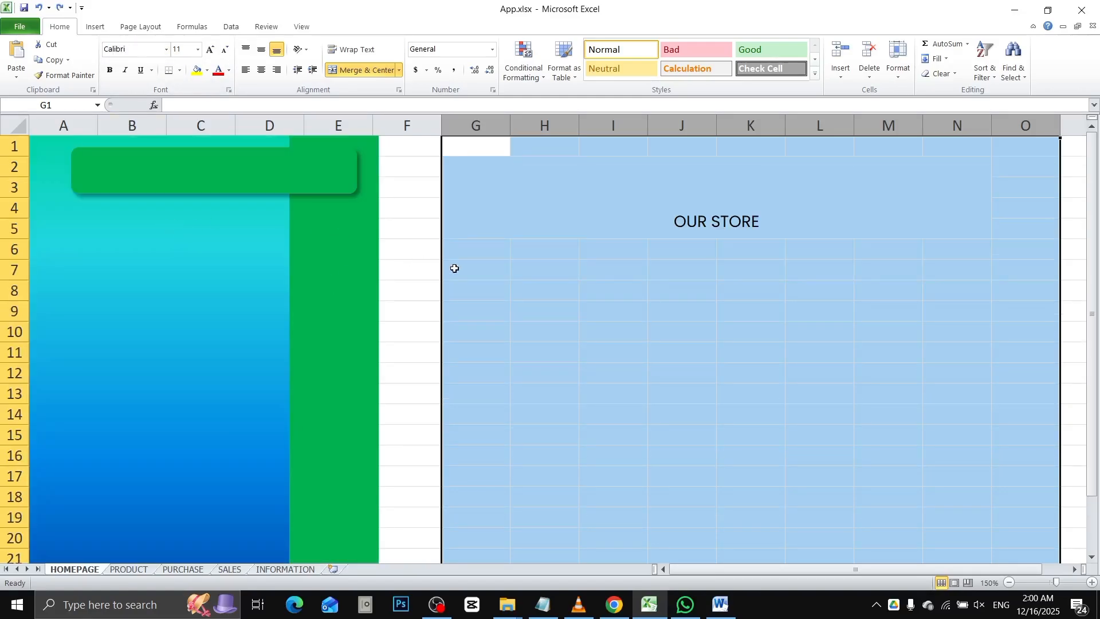
Step: Enlarge the OUR STORE title text to font size 28
click(643, 206)
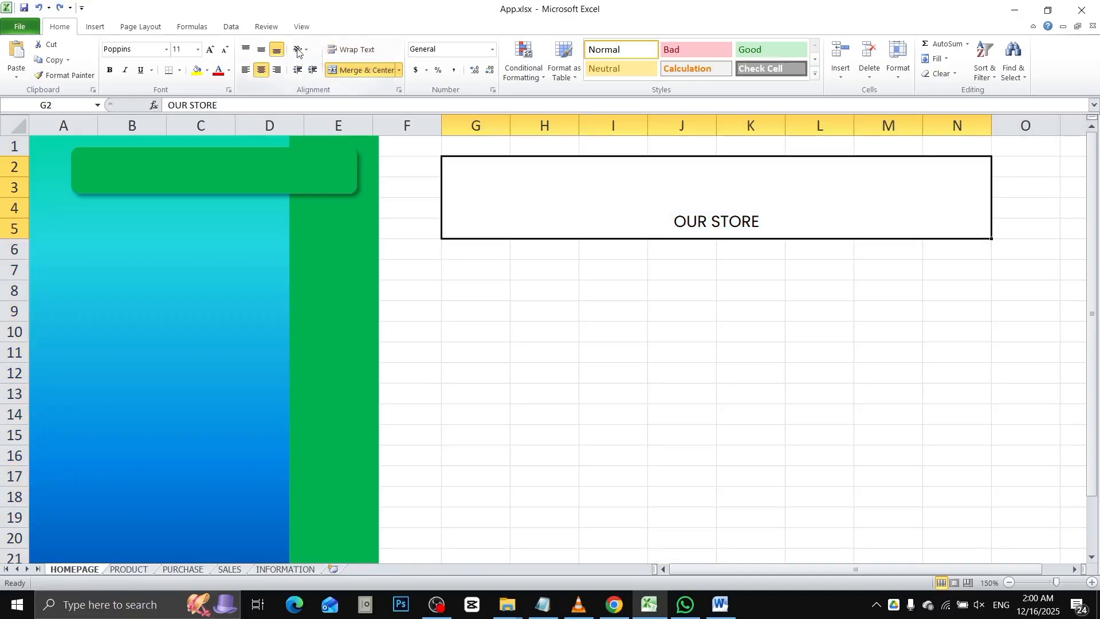
click(212, 49)
click(212, 49)
click(211, 49)
click(212, 49)
click(211, 49)
click(211, 49)
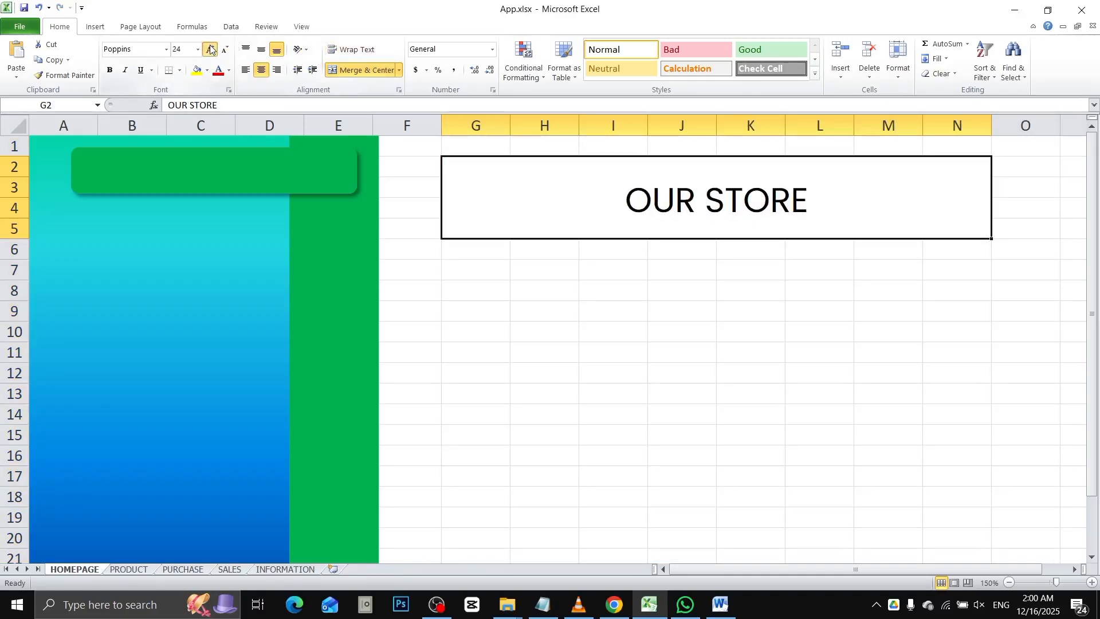
click(211, 49)
click(211, 48)
click(212, 49)
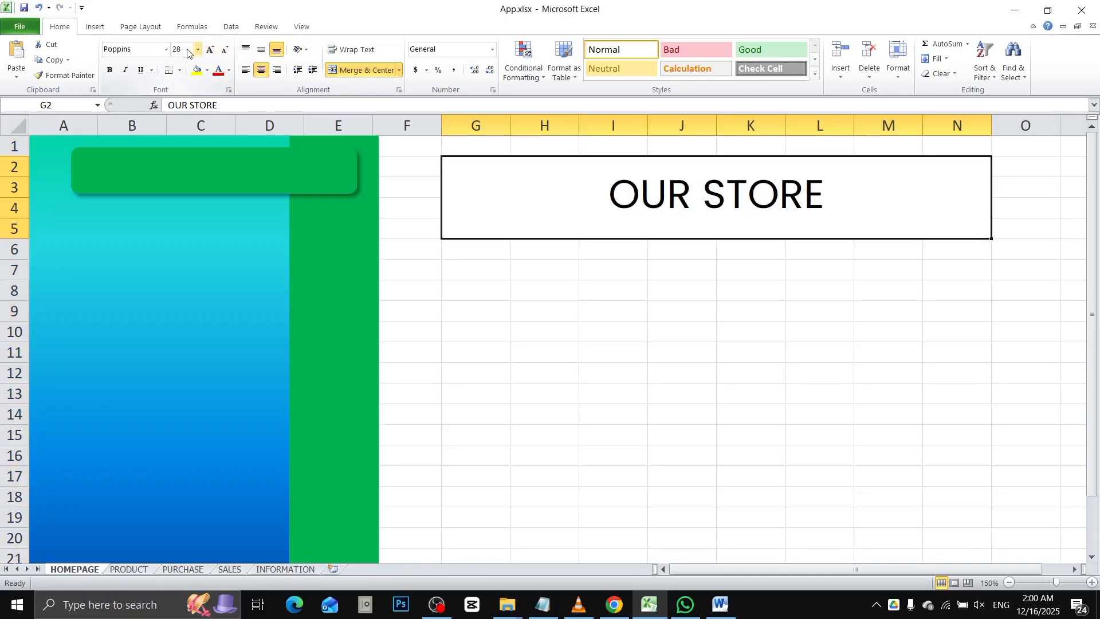
Step: Change the font of the OUR STORE title to Khand
click(141, 51)
text(Khand)
key(Return)
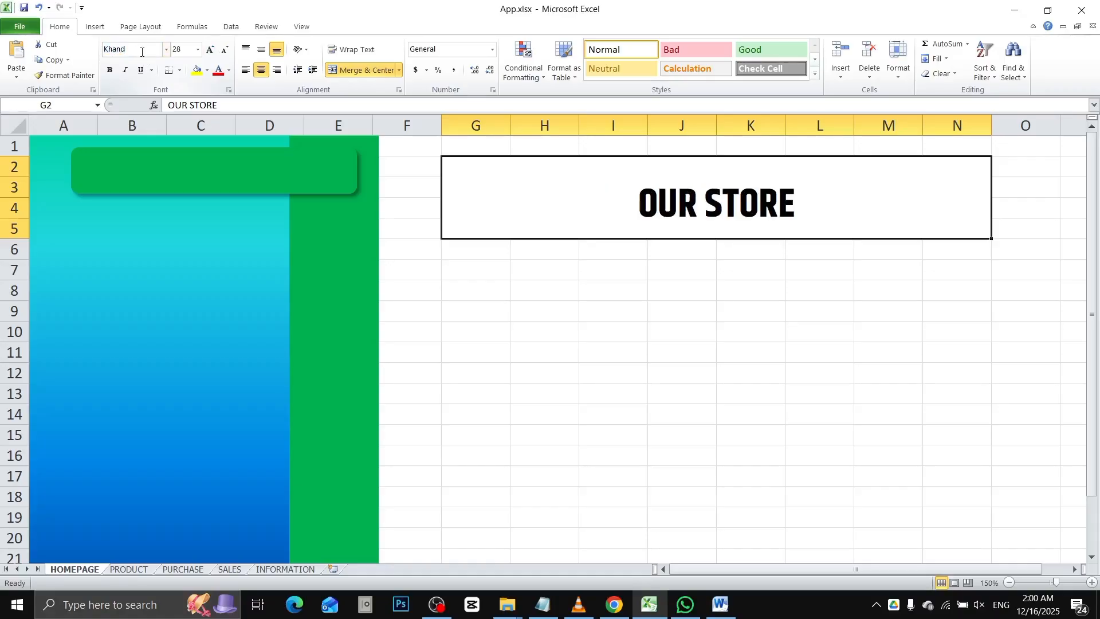
Step: Enlarge the OUR STORE title to font size 48 and align it vertically in the middle of the merged cell
click(212, 50)
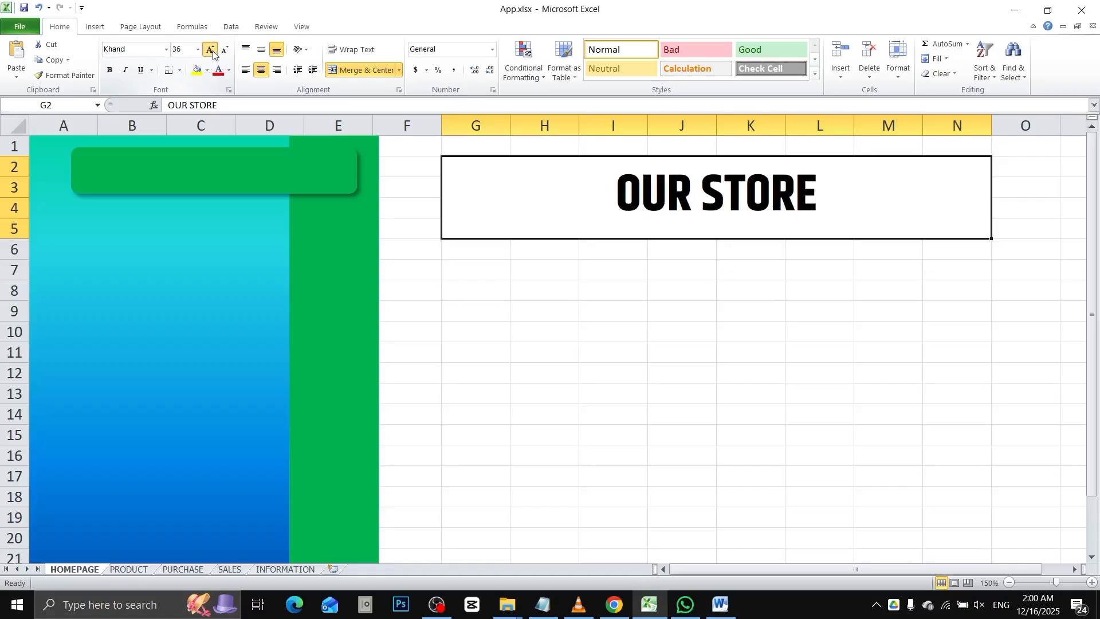
click(211, 50)
click(261, 50)
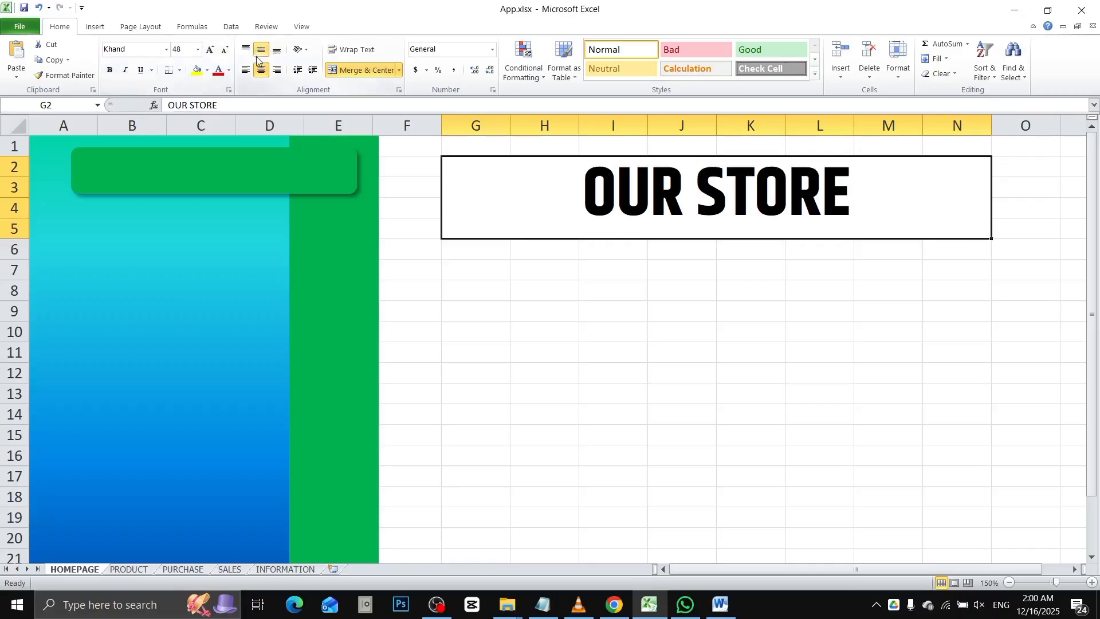
click(211, 50)
click(225, 50)
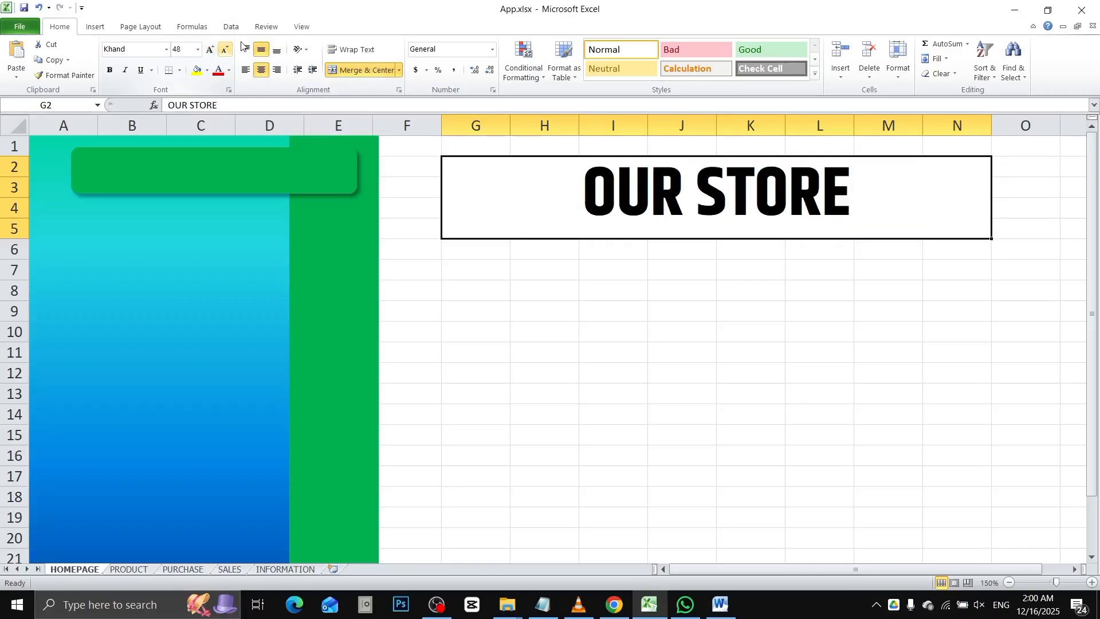
Step: Fill the OUR STORE title cell with the standard blue and color its text white
click(207, 70)
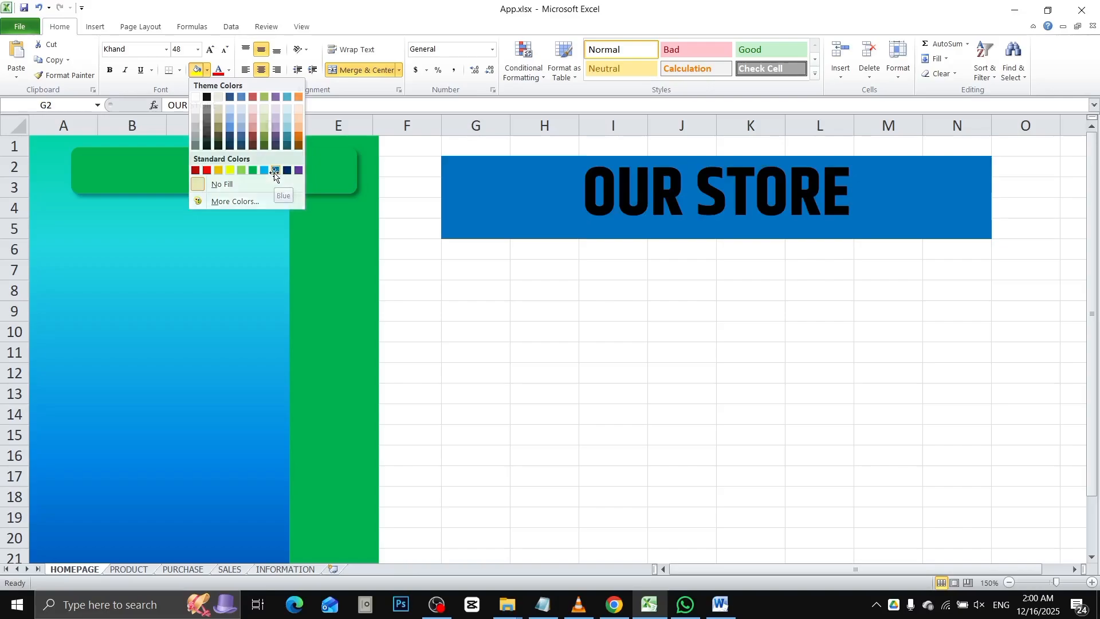
click(275, 170)
click(230, 71)
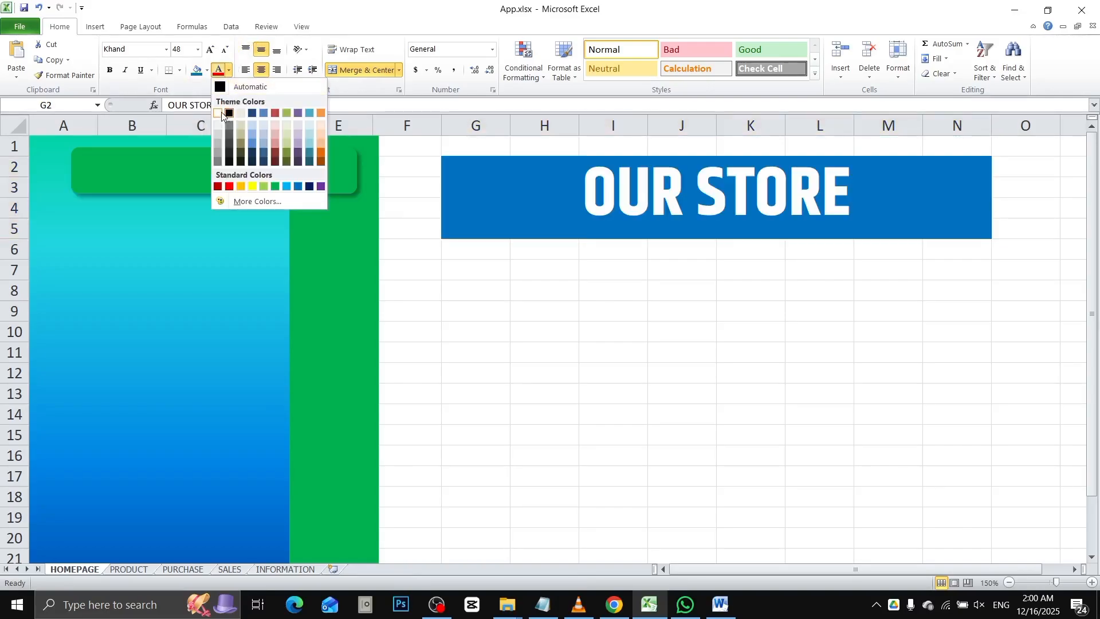
click(221, 115)
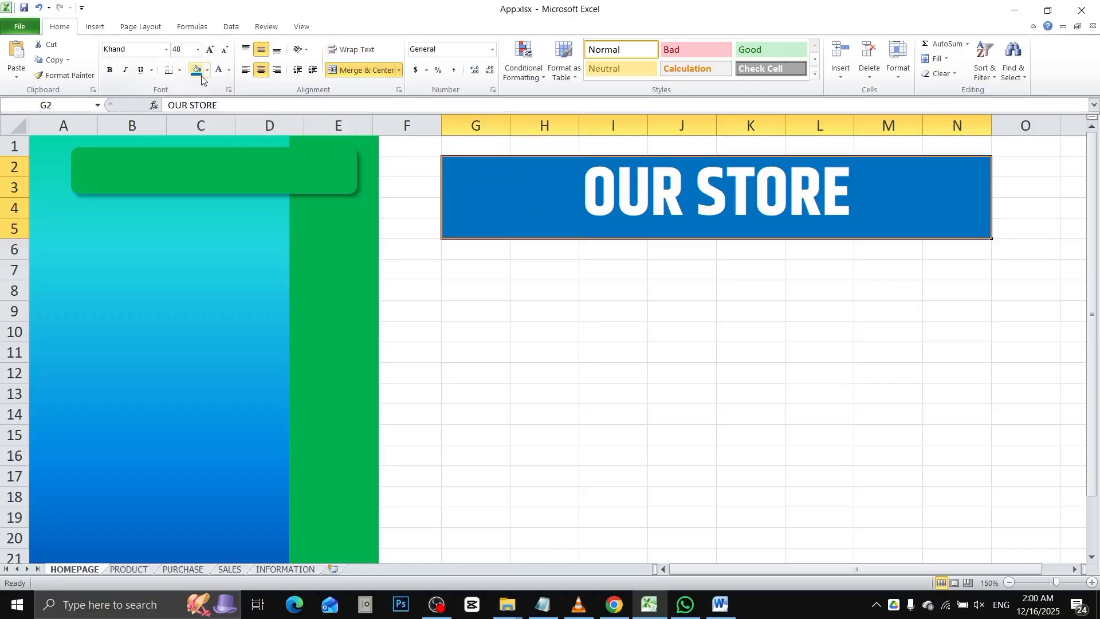
Step: Make the OUR STORE title bold, trying italics on it and removing them again
click(111, 70)
click(124, 70)
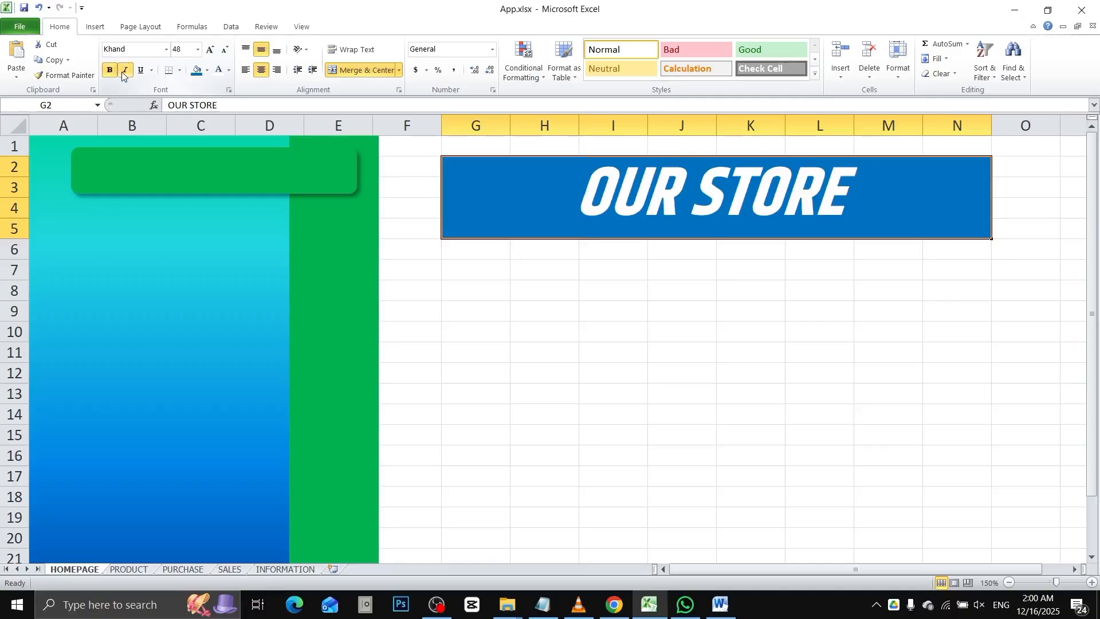
click(124, 70)
click(556, 338)
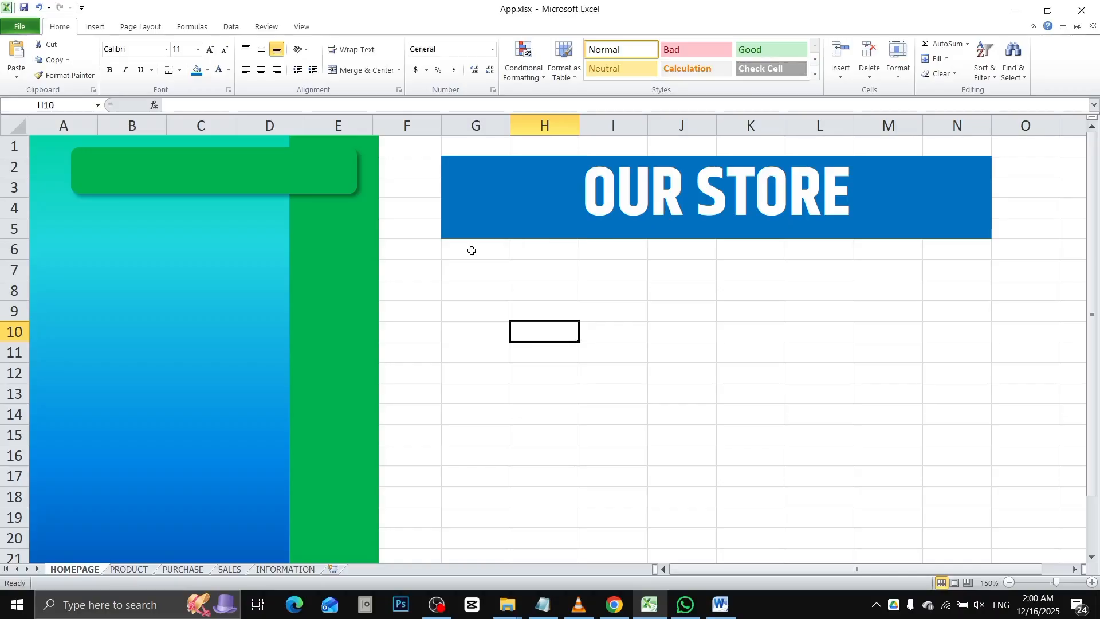
Step: Merge and center cells G6 to N6 directly below the OUR STORE title
drag(471, 250, 934, 244)
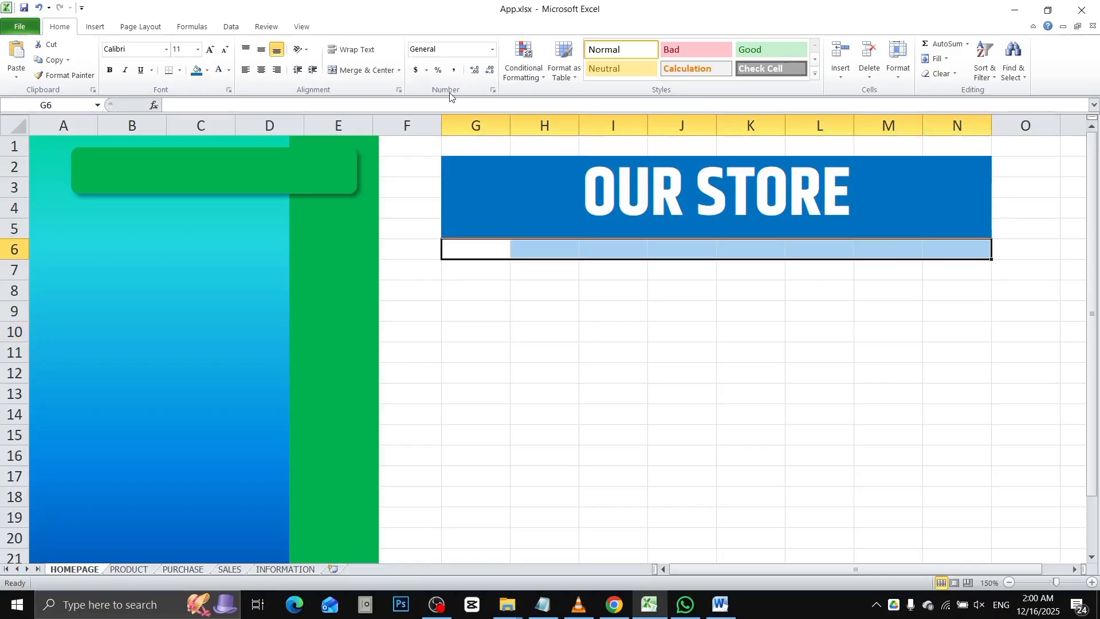
click(369, 70)
Step: Try to fill the OUR STORE title cell down into the merged cell in row 6
click(487, 231)
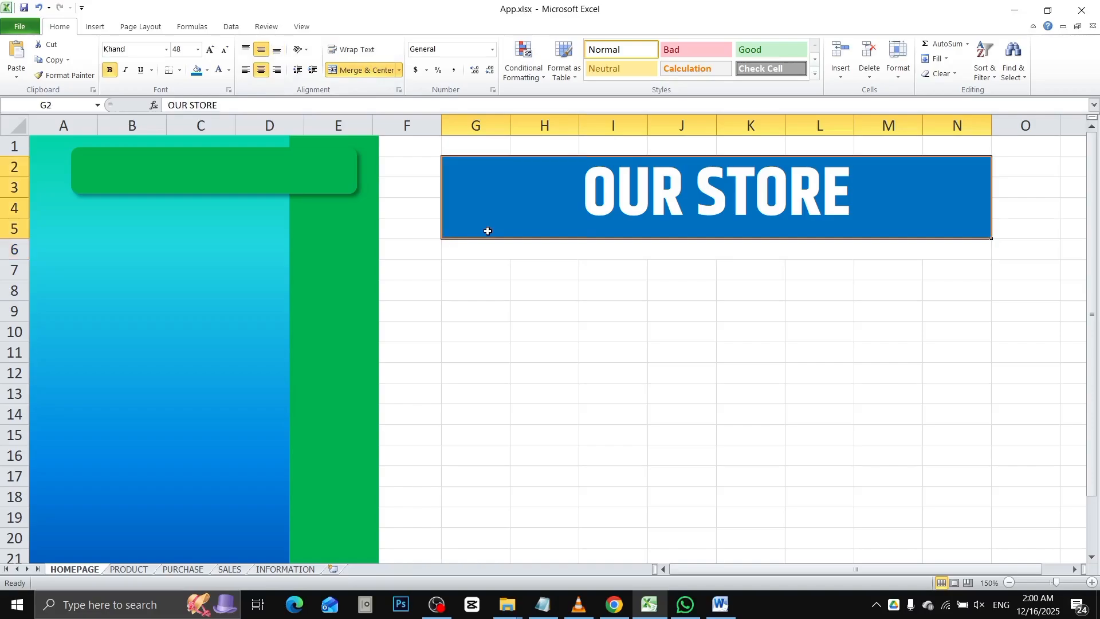
click(551, 251)
key(ctrl+d)
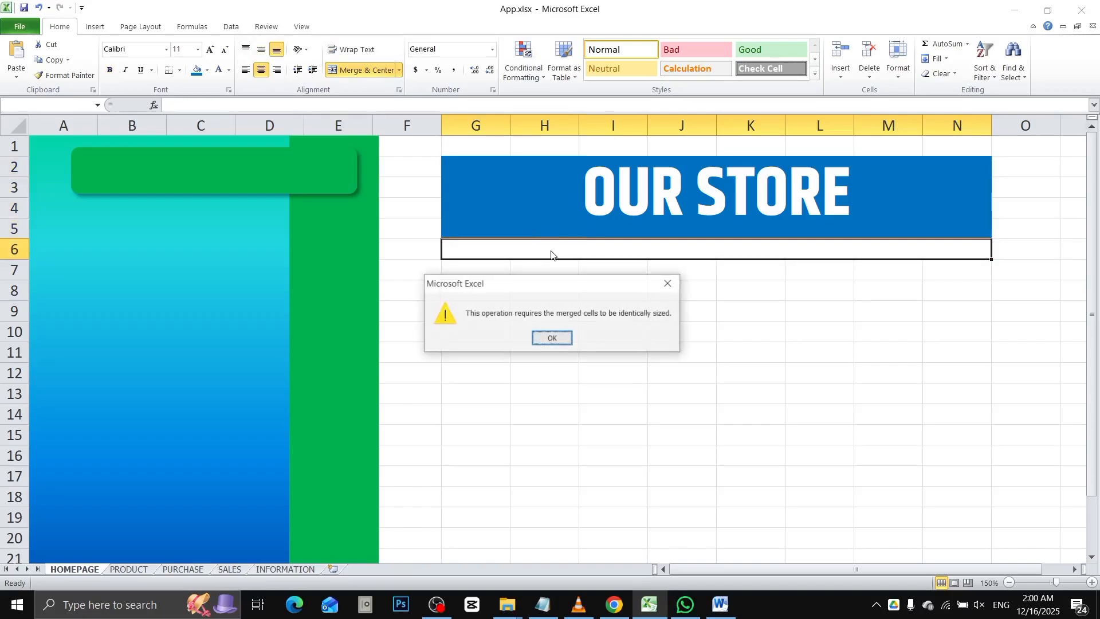
click(551, 337)
Step: Try copying the OUR STORE title's formatting onto the merged row 6 cell with Format Painter, and undo it
click(485, 204)
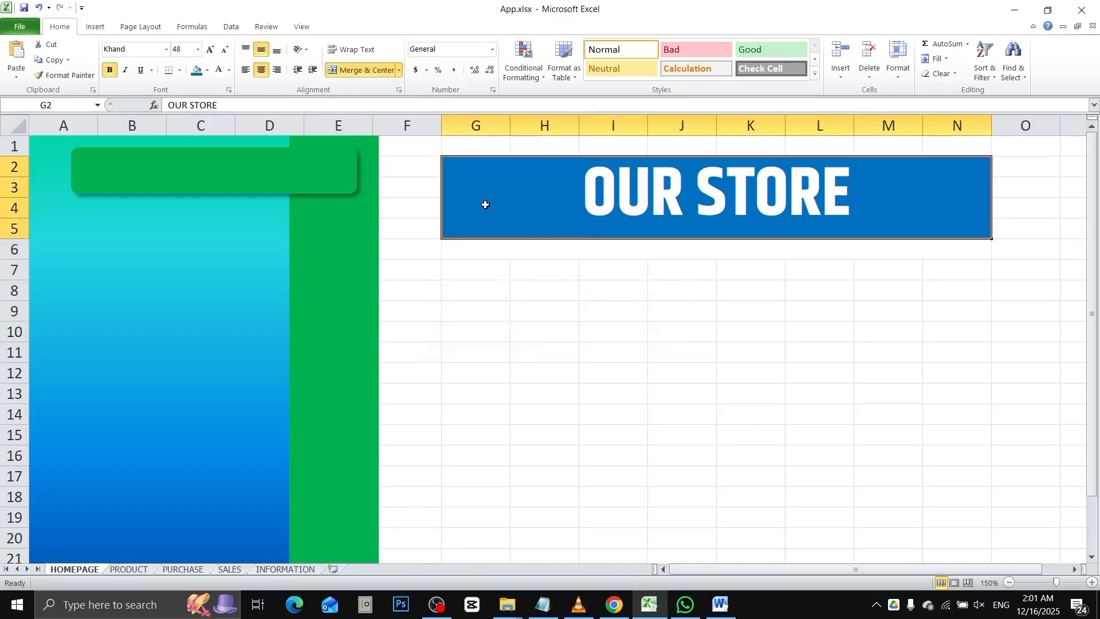
click(64, 74)
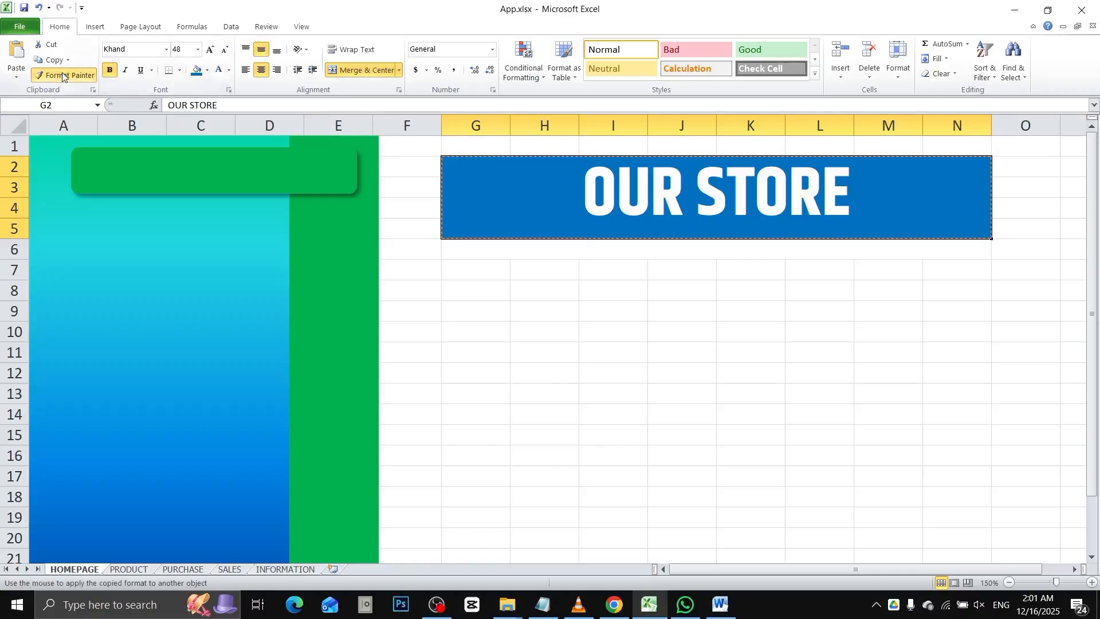
click(497, 246)
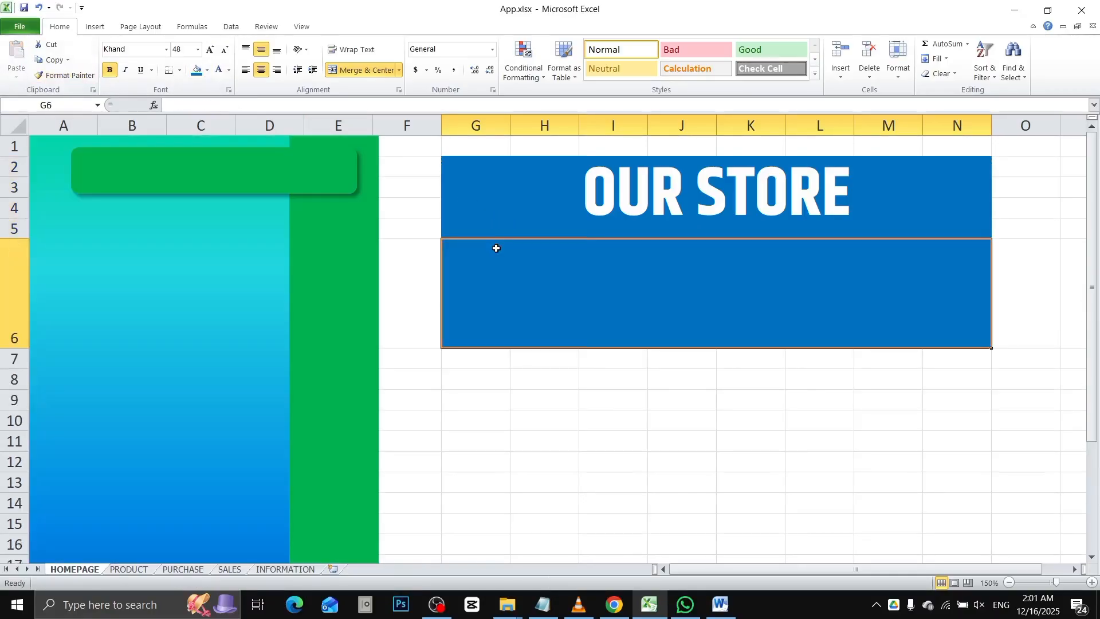
key(ctrl+z)
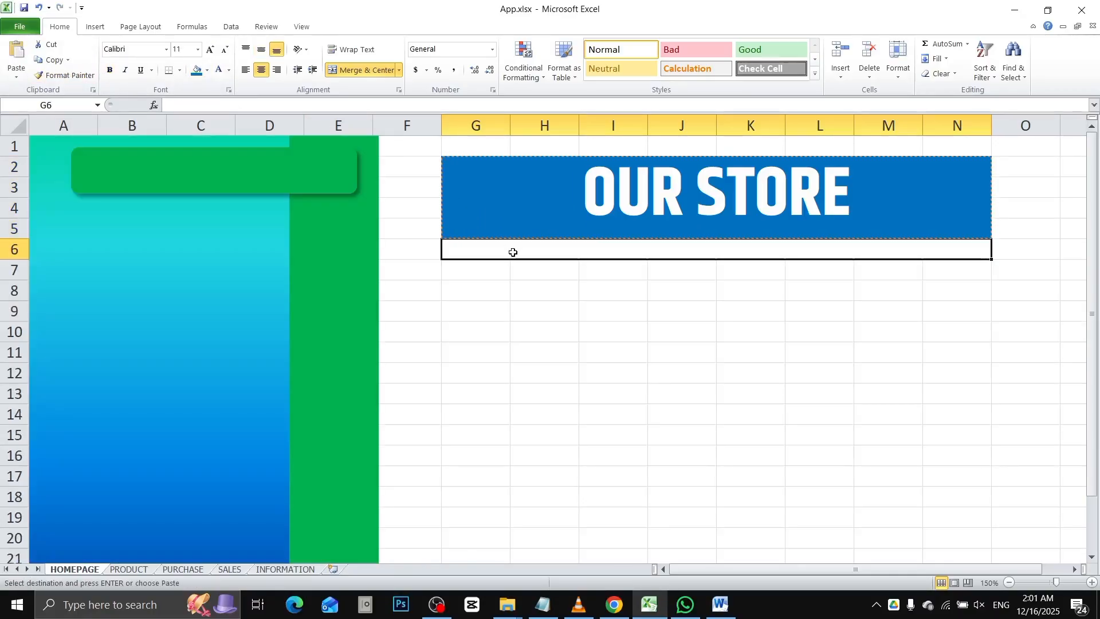
key(Escape)
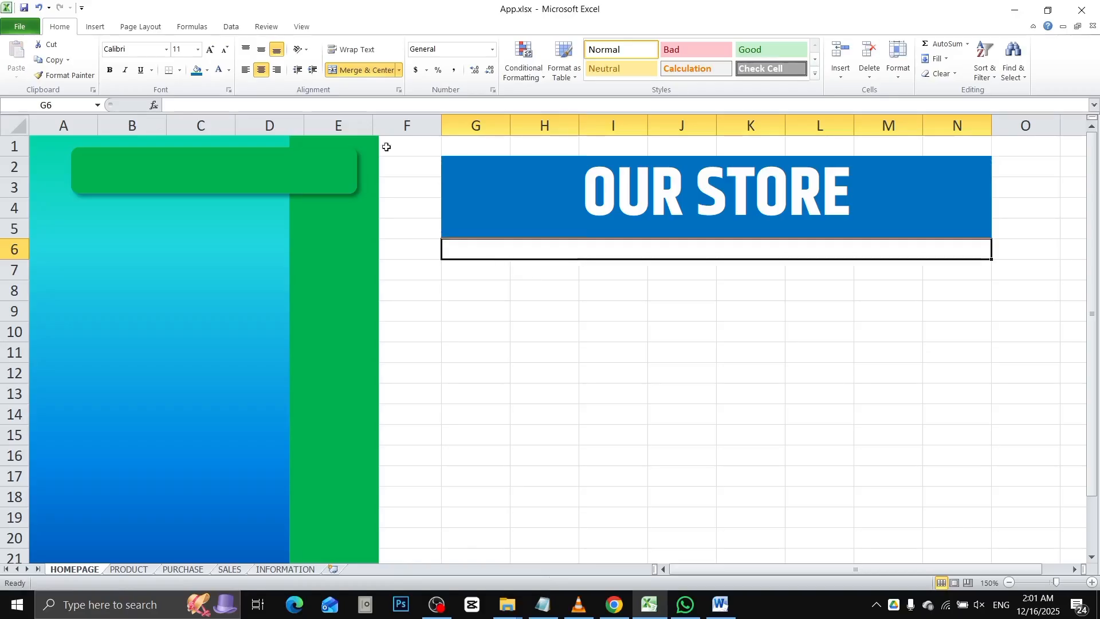
Step: Give the merged cell in row 6 the same blue fill and white text color as the title
click(197, 69)
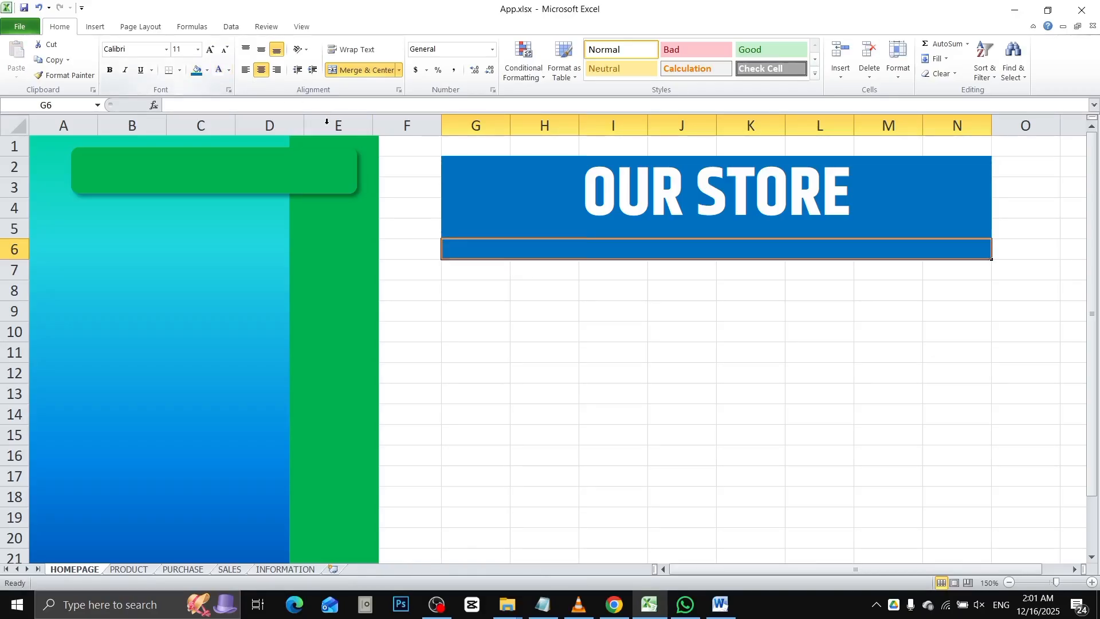
click(496, 300)
Step: Enter the subtitle THE SYSTEM WHERE YOU CAN MANAGE YOUR DATA in the merged cell in row 6
click(468, 250)
text(.)
key(BackSpace)
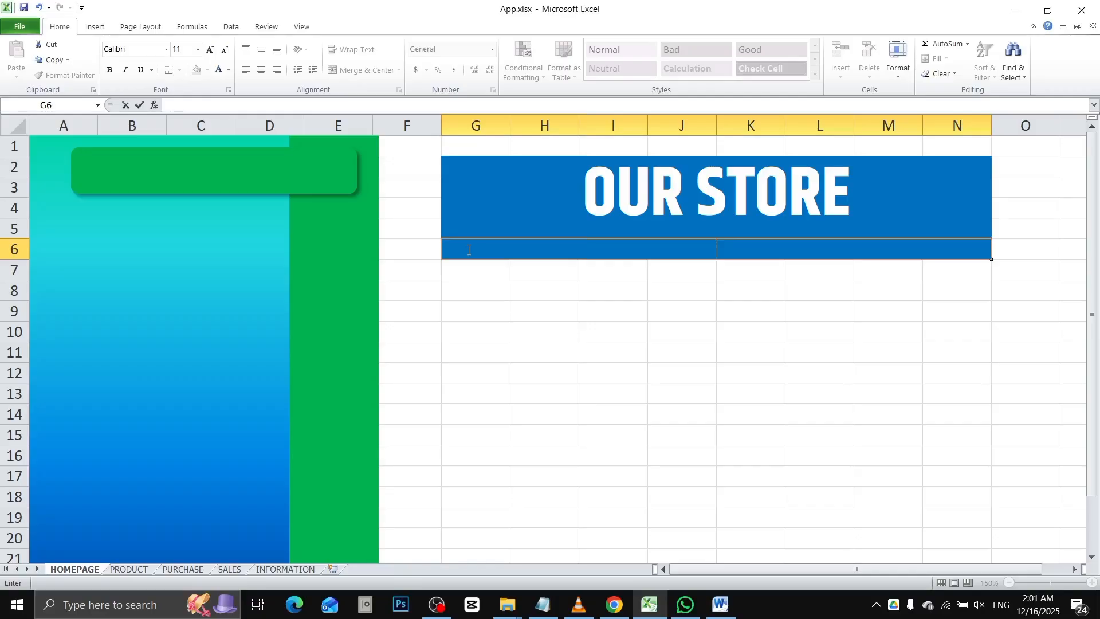
text(THIS)
key(BackSpace)
key(BackSpace)
text(E SYSTEM)
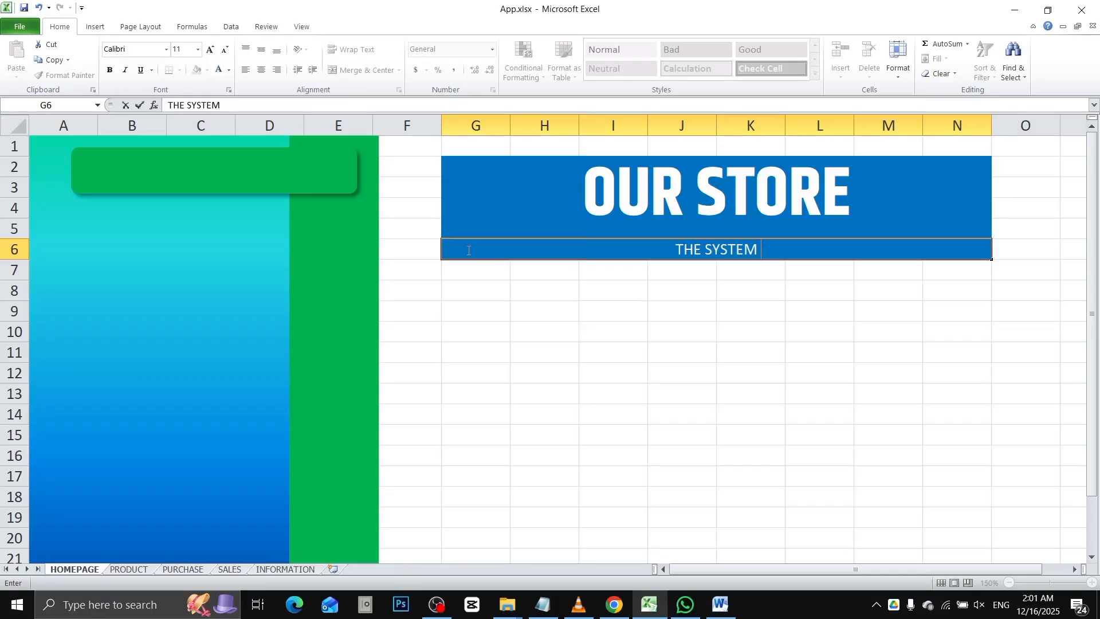
text( WHERE YOU)
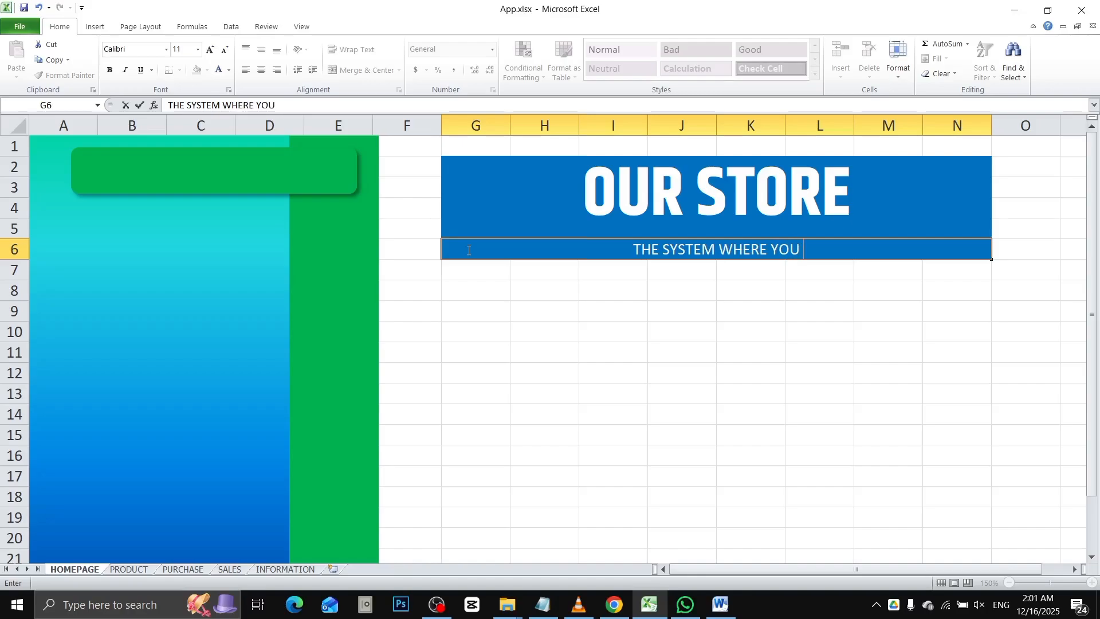
text( CAN MANAGE)
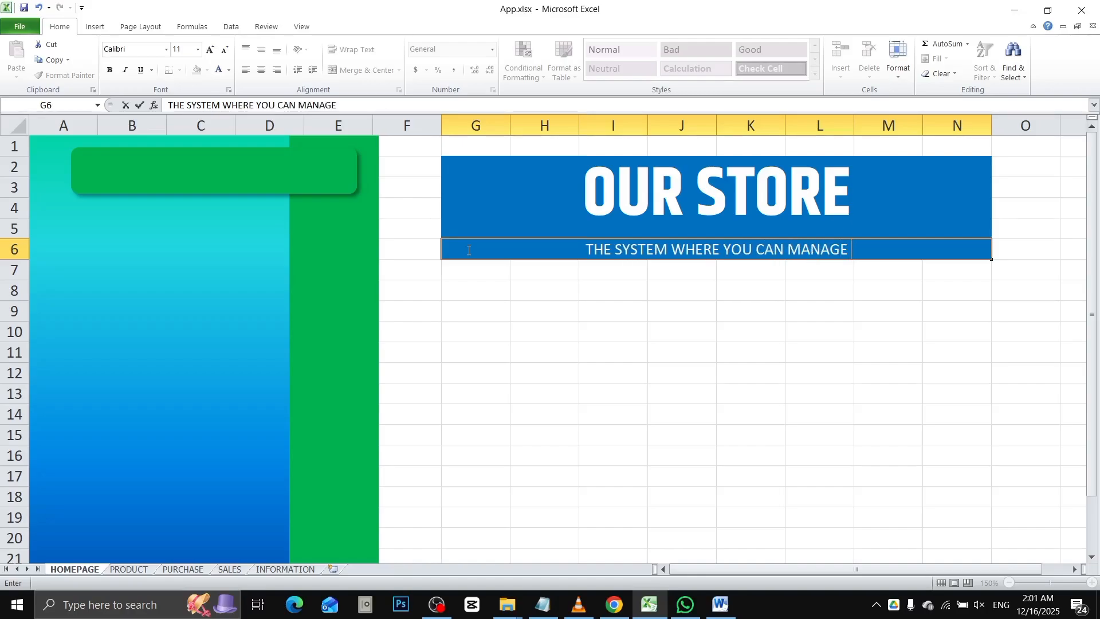
text( YOUR )
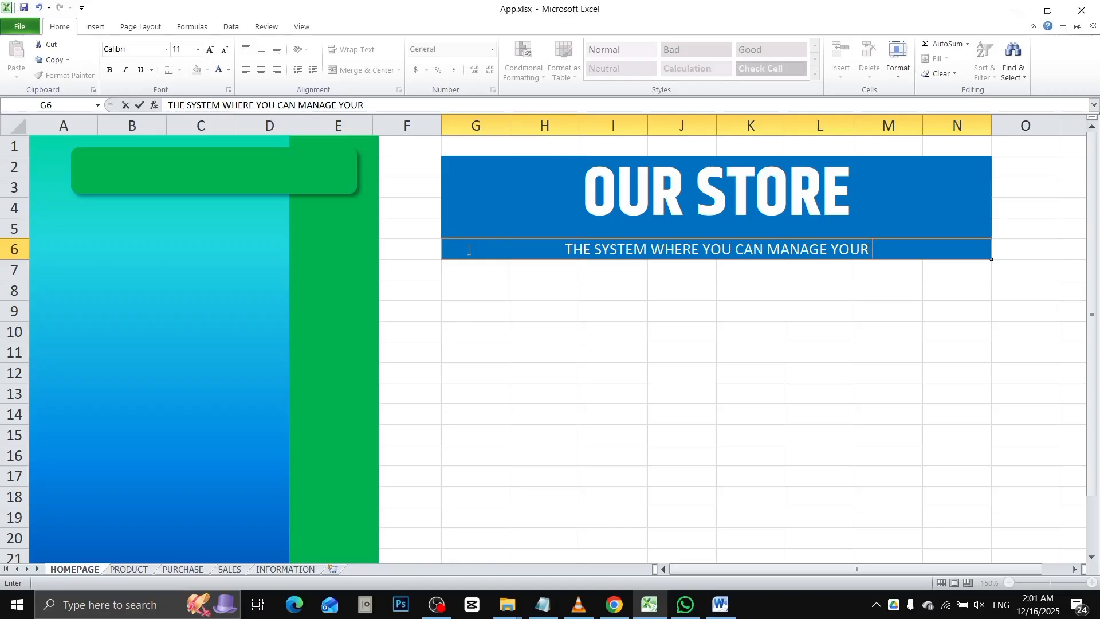
text(DATA)
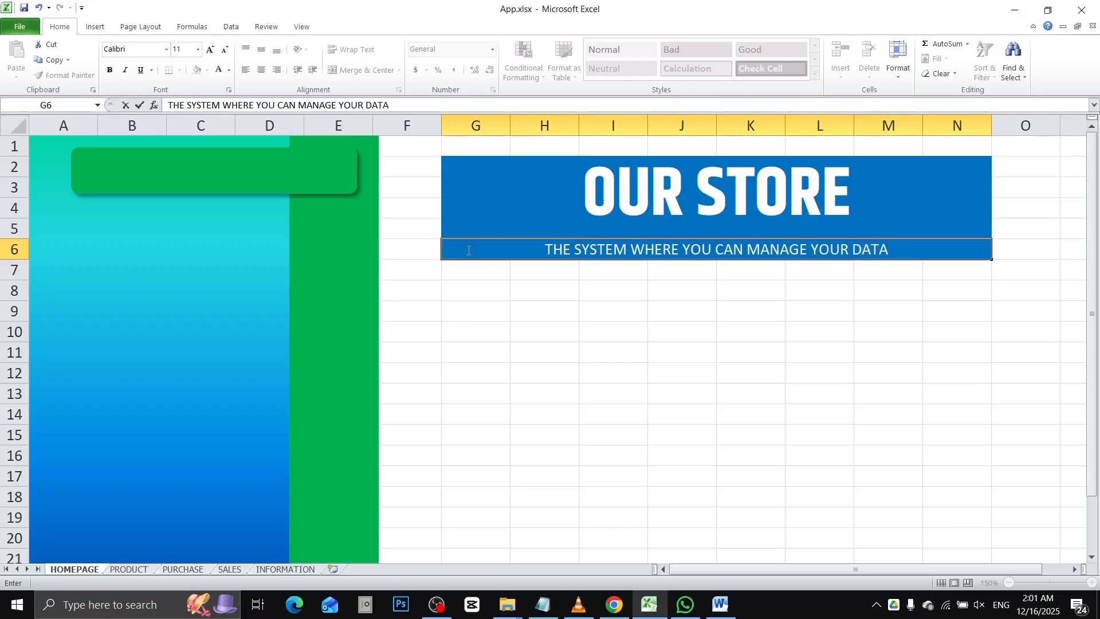
key(Return)
Step: Align the subtitle in row 6 vertically in the middle and reduce its font size to 9
click(548, 254)
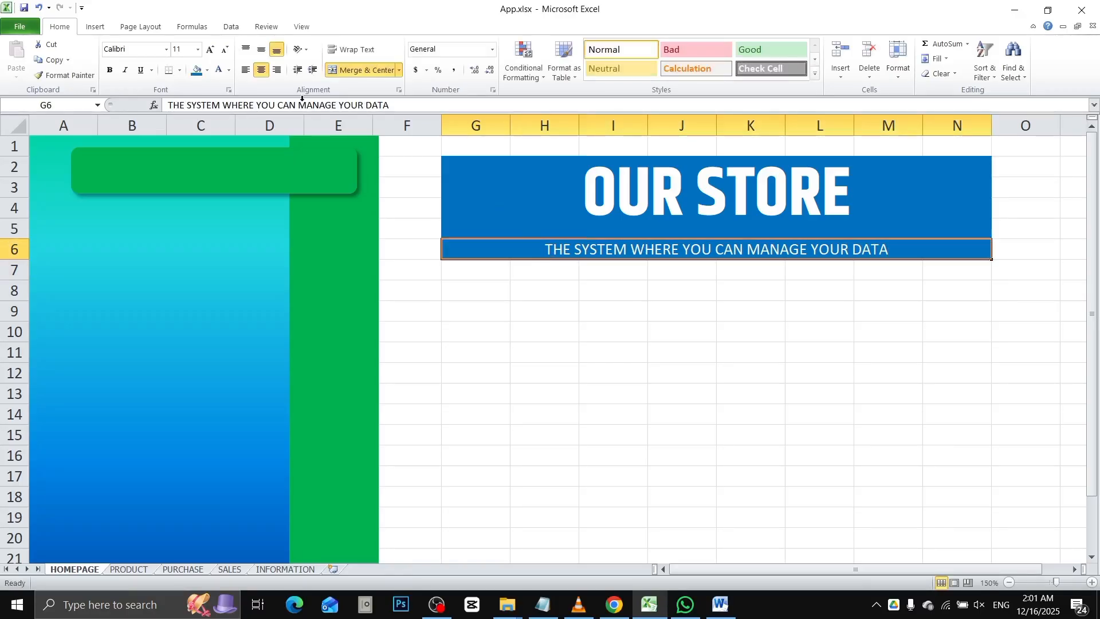
click(133, 50)
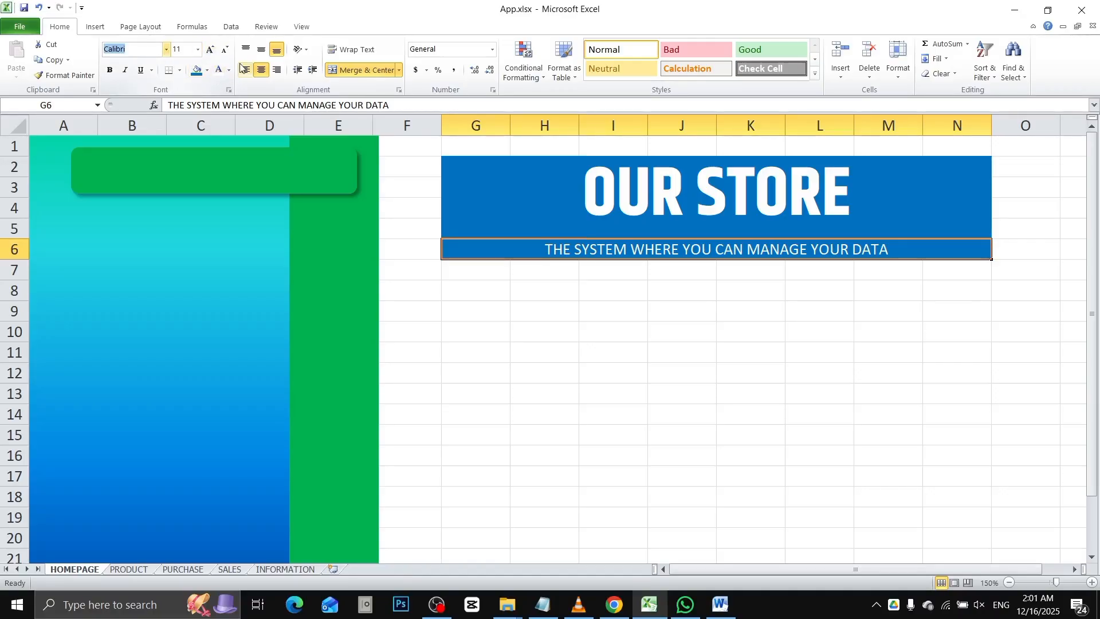
click(262, 50)
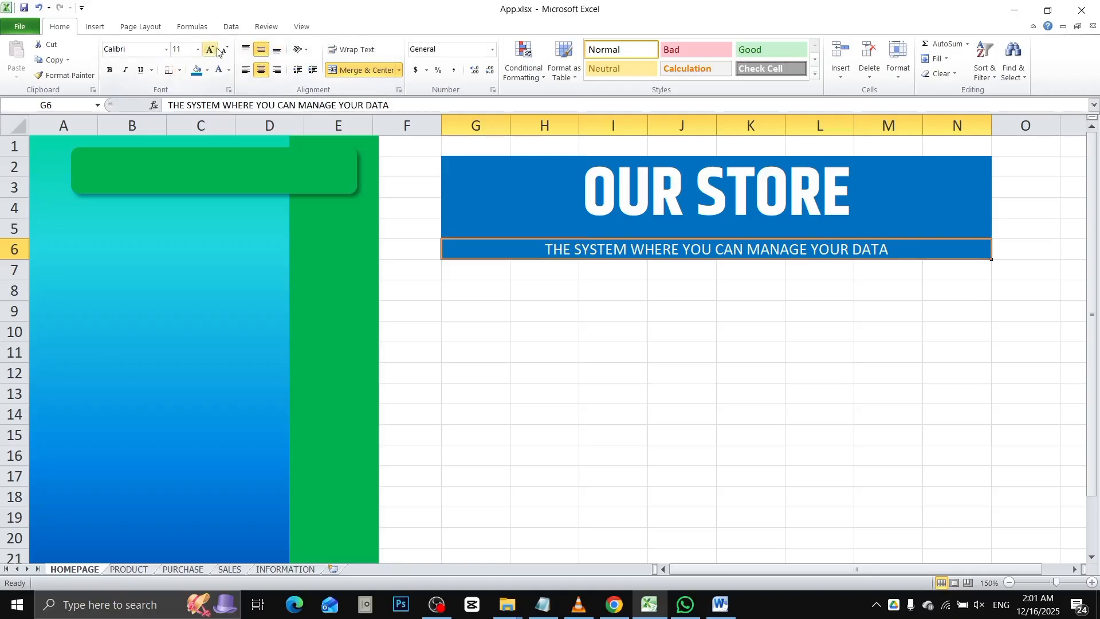
click(227, 49)
click(227, 49)
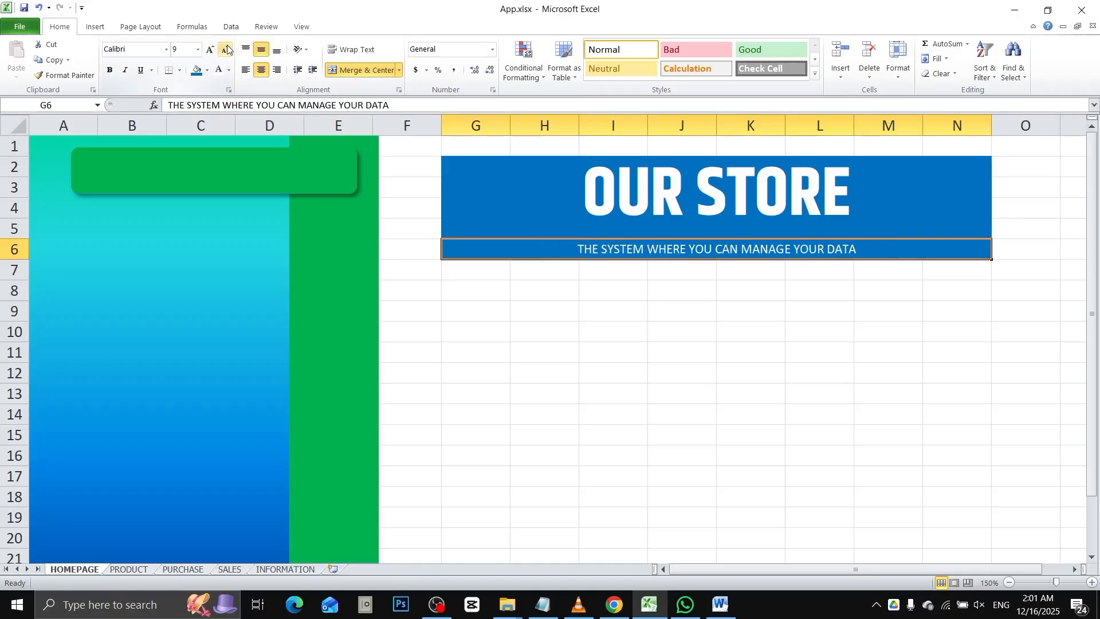
click(486, 267)
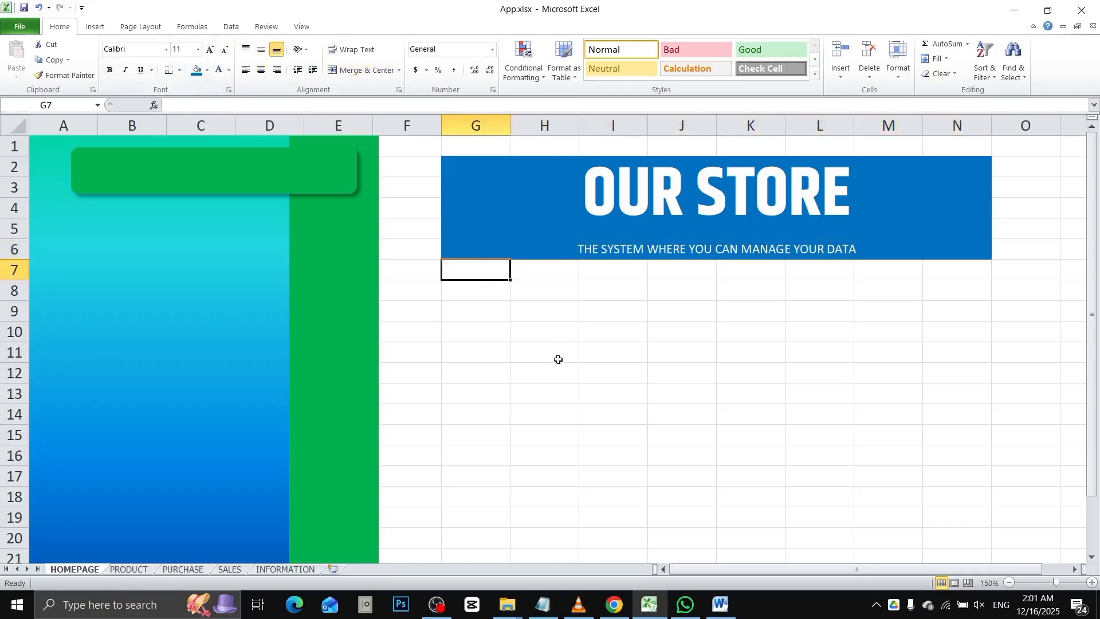
click(501, 287)
click(557, 297)
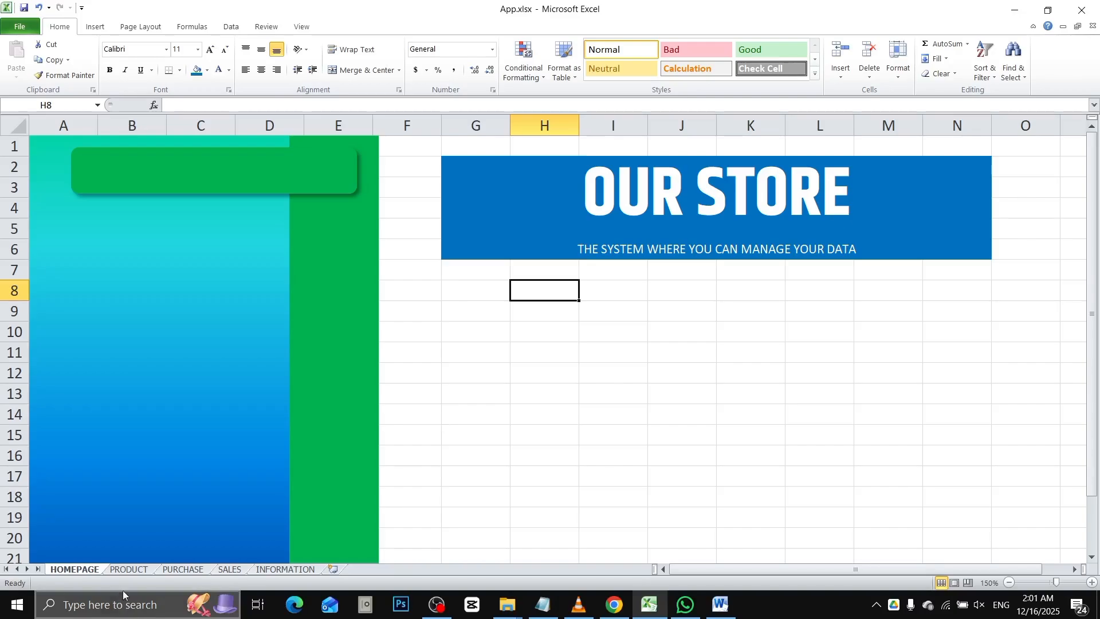
Step: Compare the HOMEPAGE header and side shapes with the corresponding cell area on the PRODUCT sheet
click(130, 569)
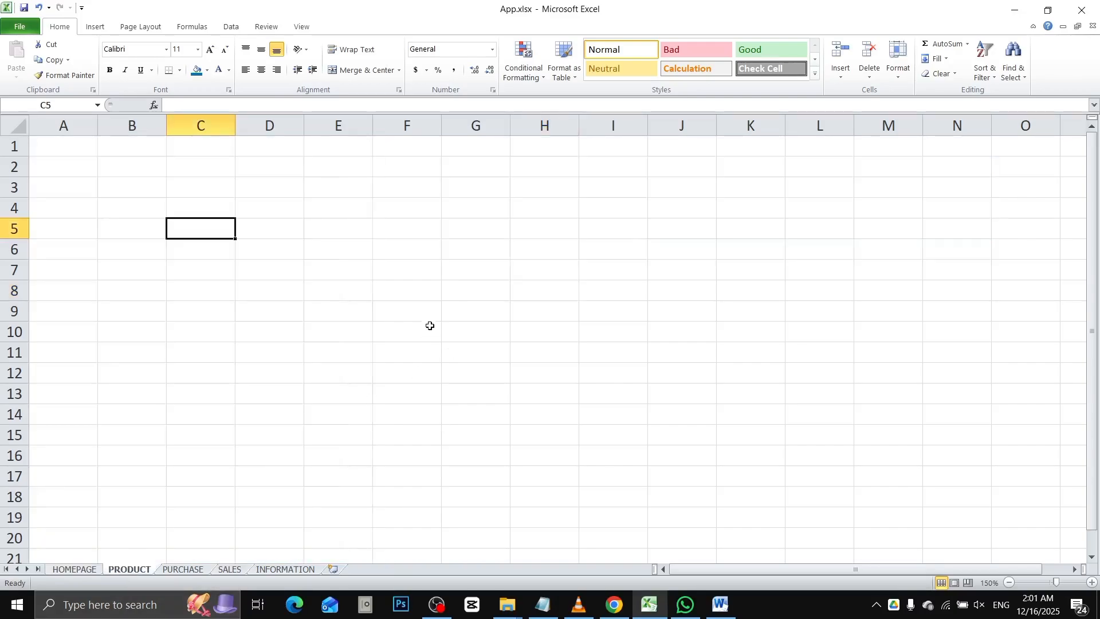
drag(473, 162, 879, 270)
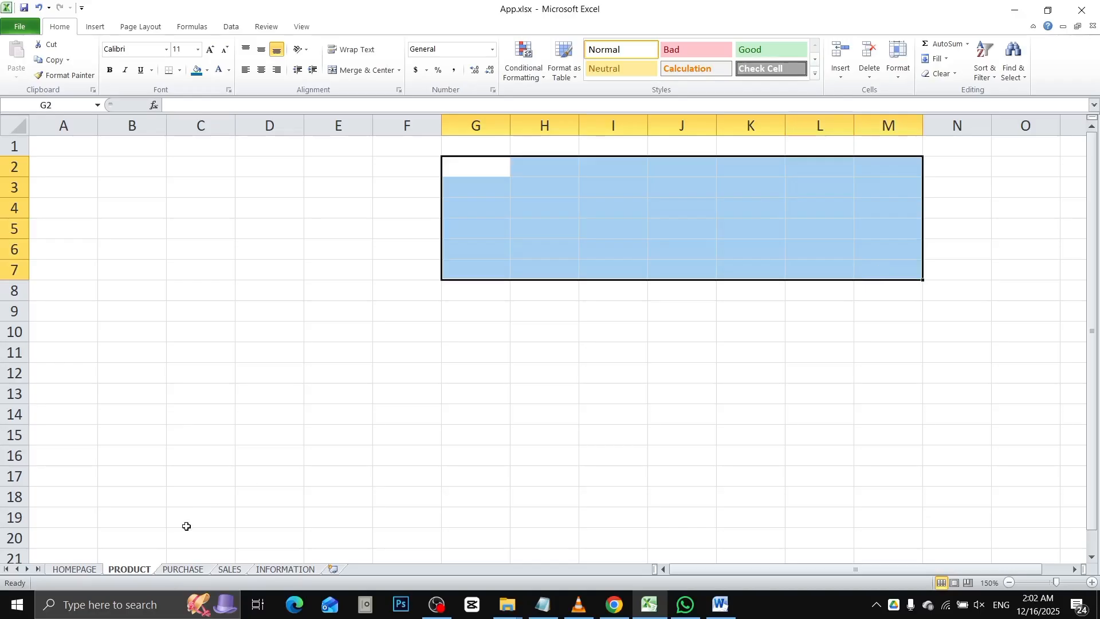
click(72, 569)
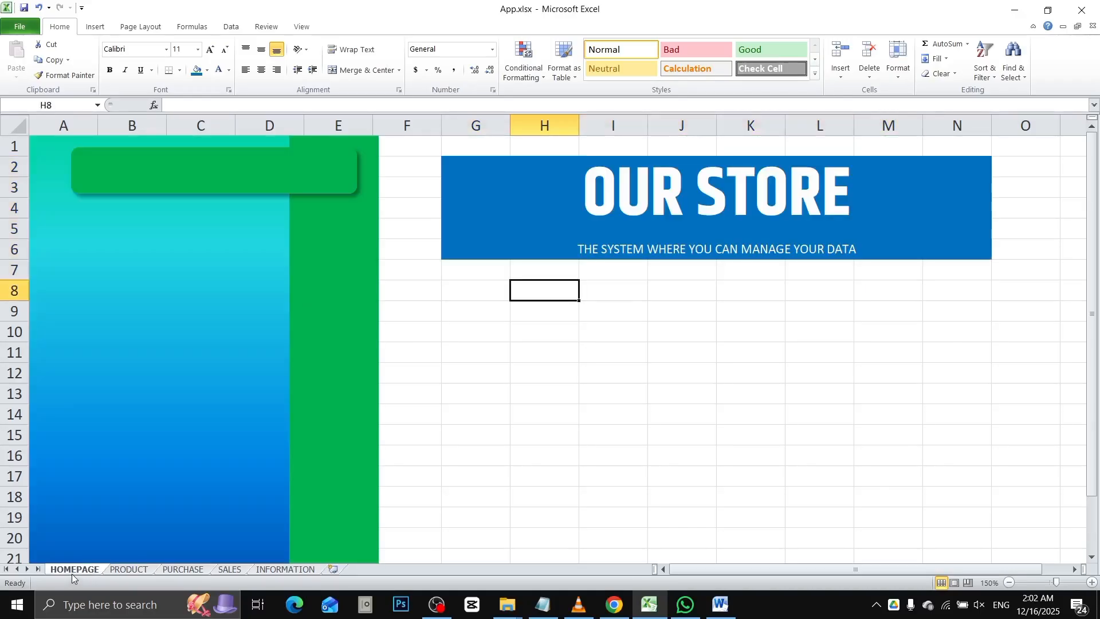
click(164, 355)
ctrl+click(325, 340)
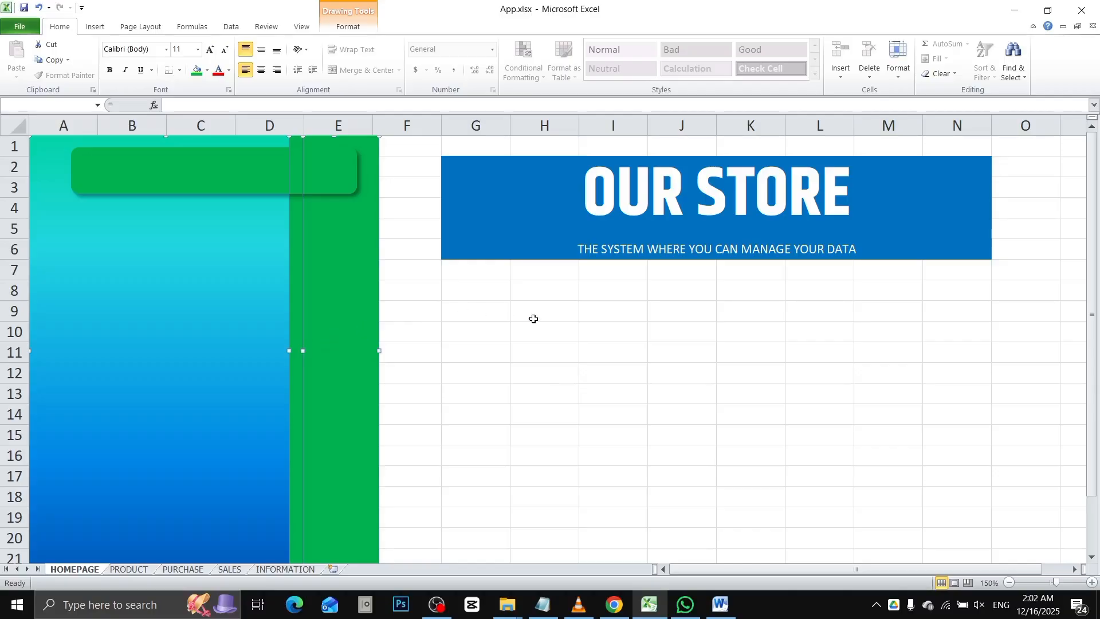
click(516, 332)
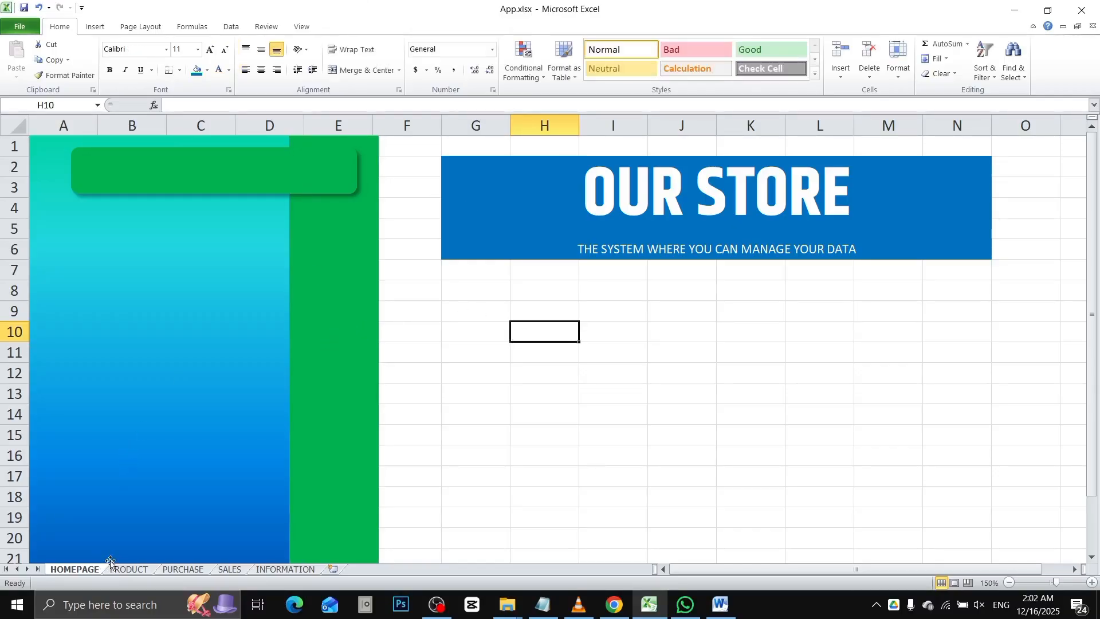
click(130, 569)
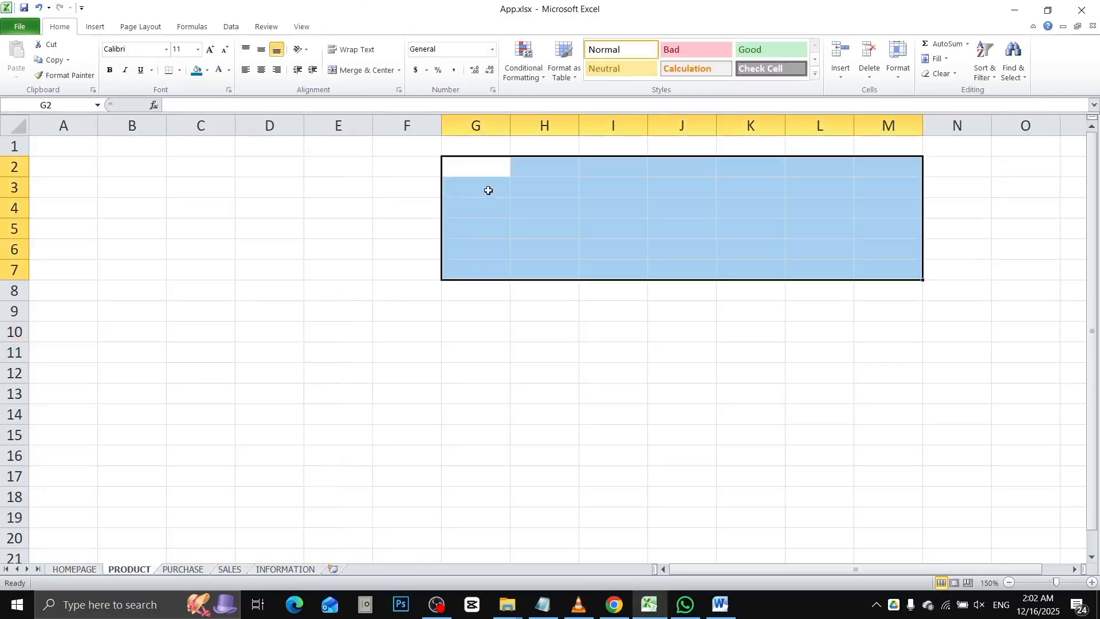
click(463, 160)
drag(463, 160, 953, 235)
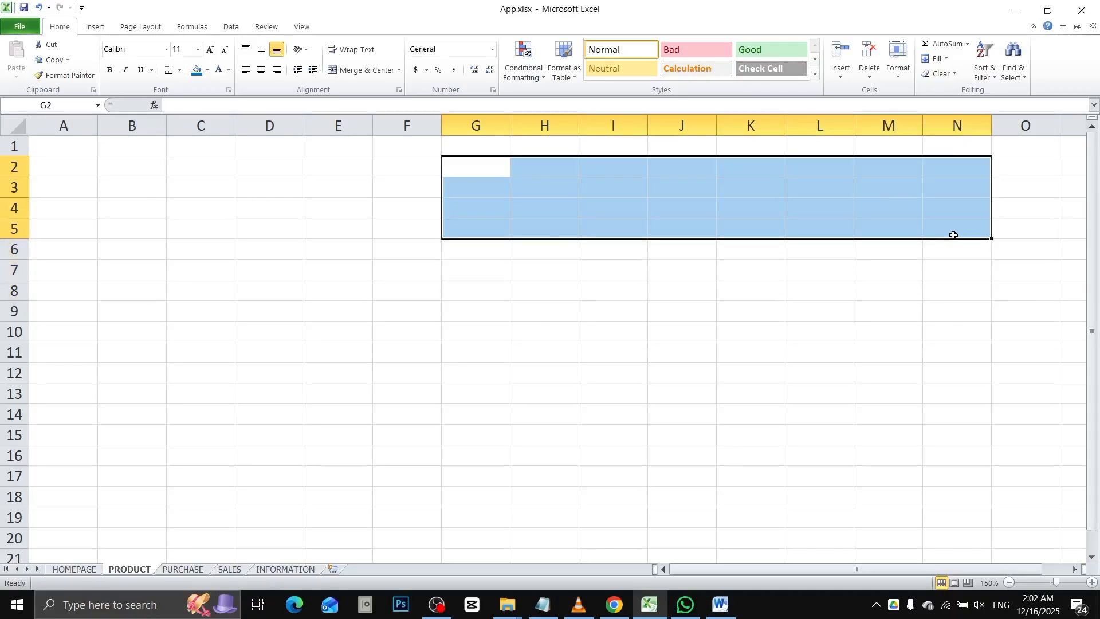
click(83, 560)
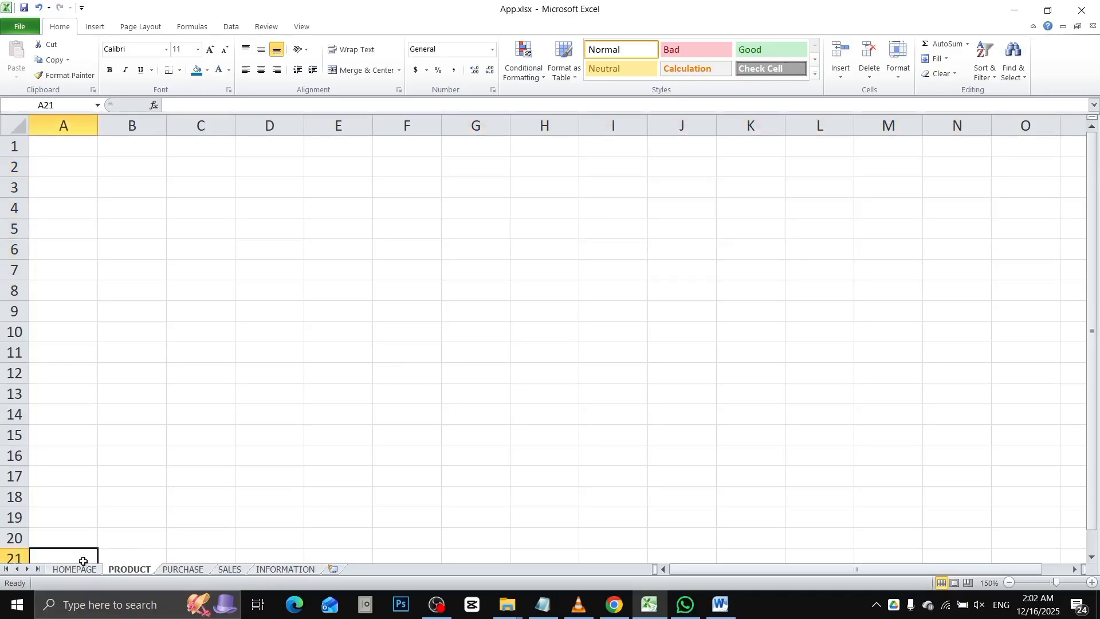
click(81, 569)
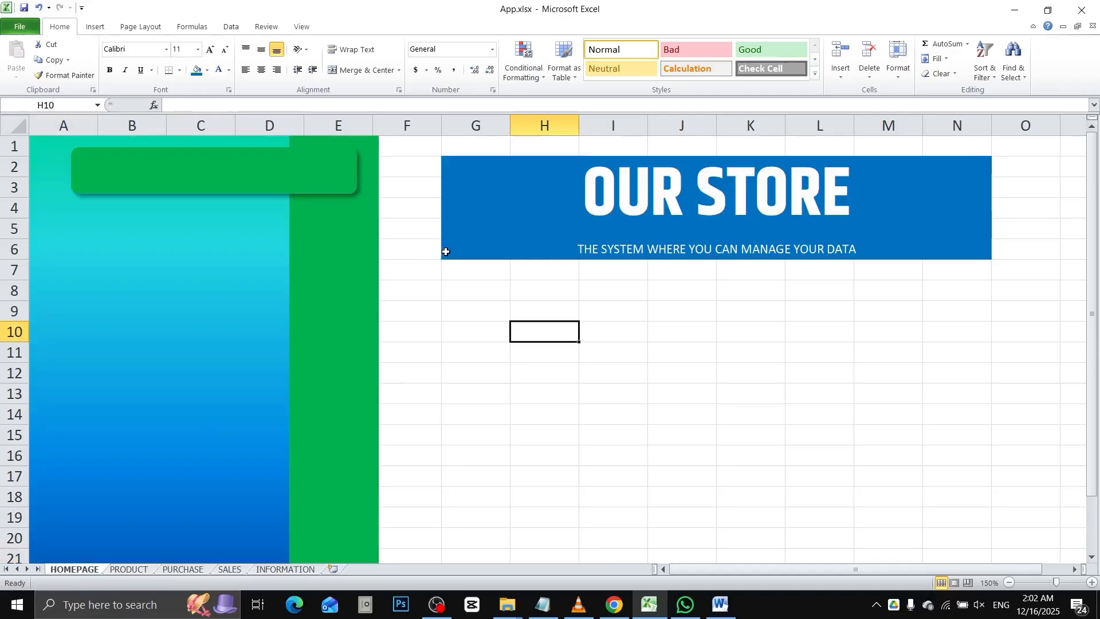
Step: Group the PRODUCT, PURCHASE, SALES and INFORMATION sheets for simultaneous editing
click(137, 556)
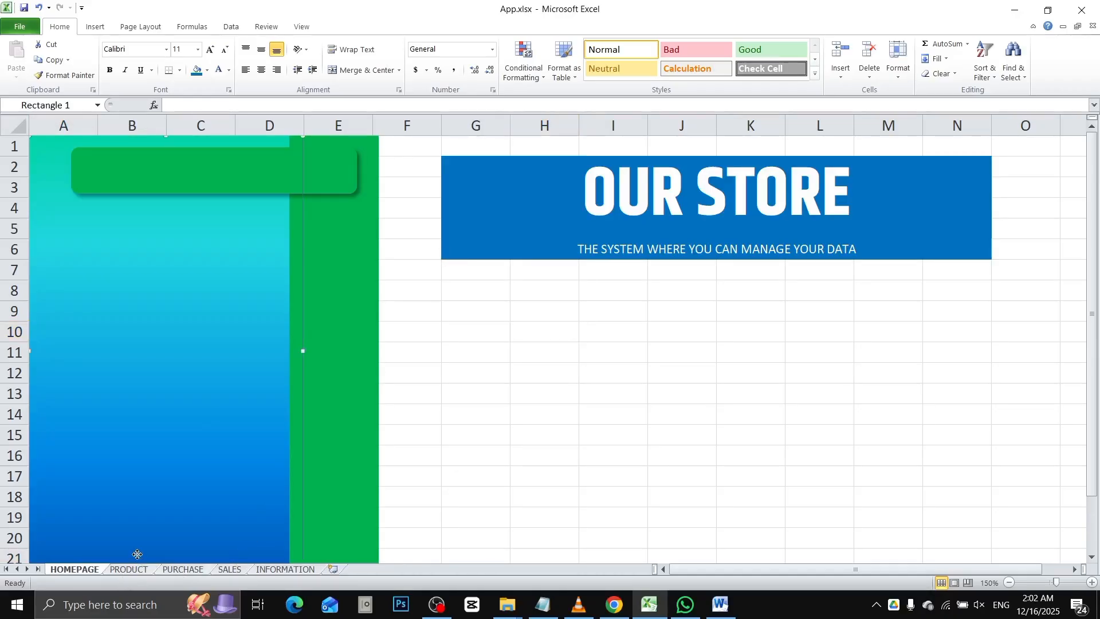
click(137, 569)
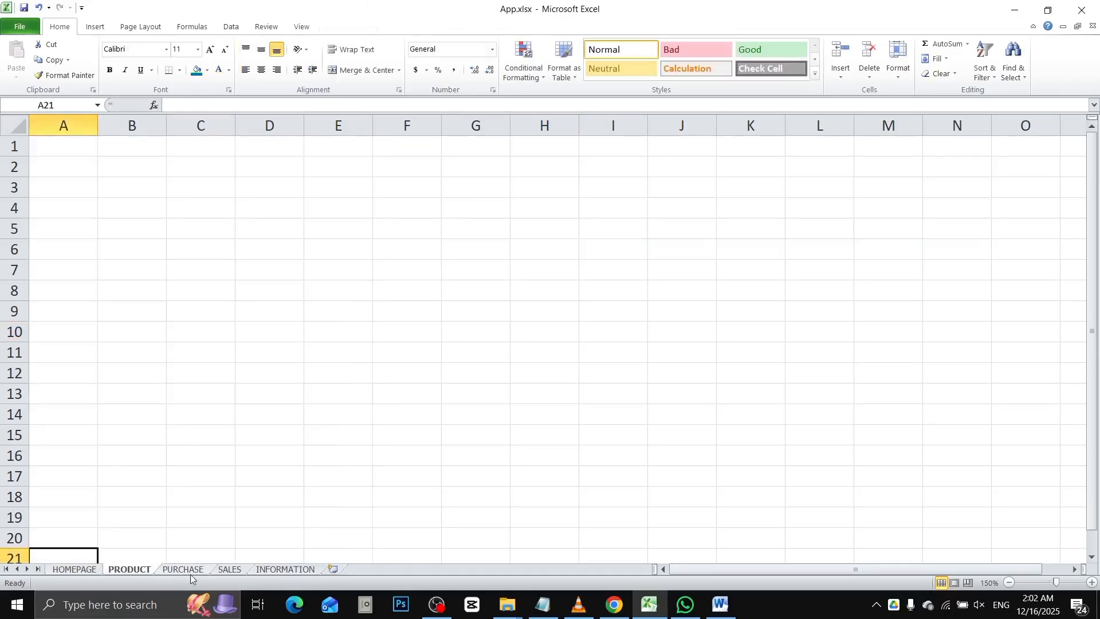
ctrl+click(290, 570)
ctrl+click(229, 570)
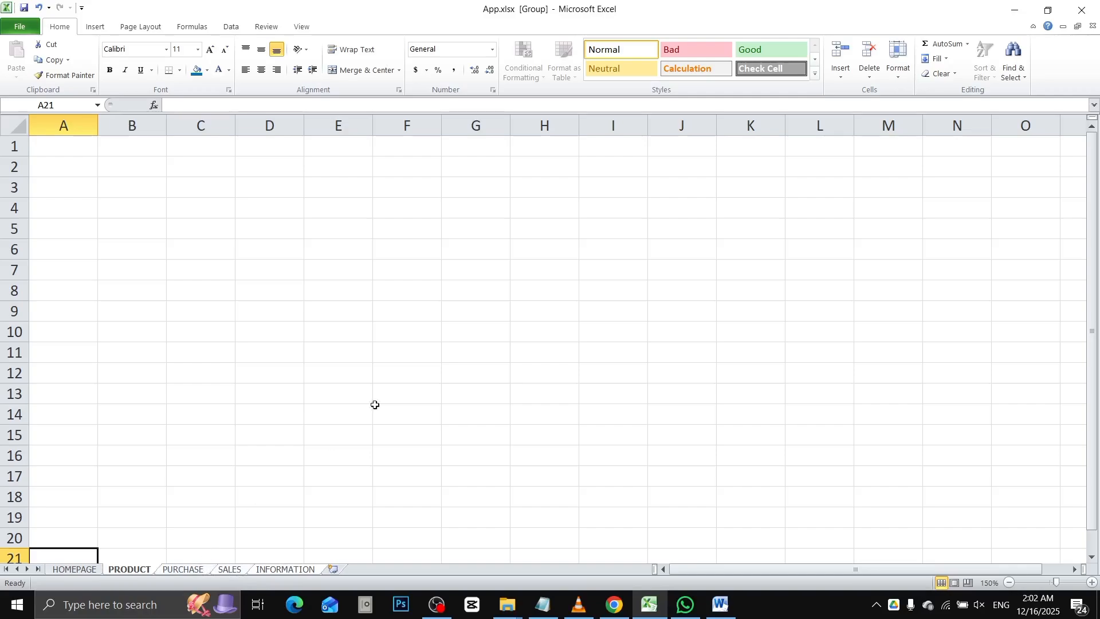
Step: Merge and center G2:N6 on the grouped sheets and give it the homepage header's blue fill and white text color
click(472, 168)
drag(472, 168, 934, 244)
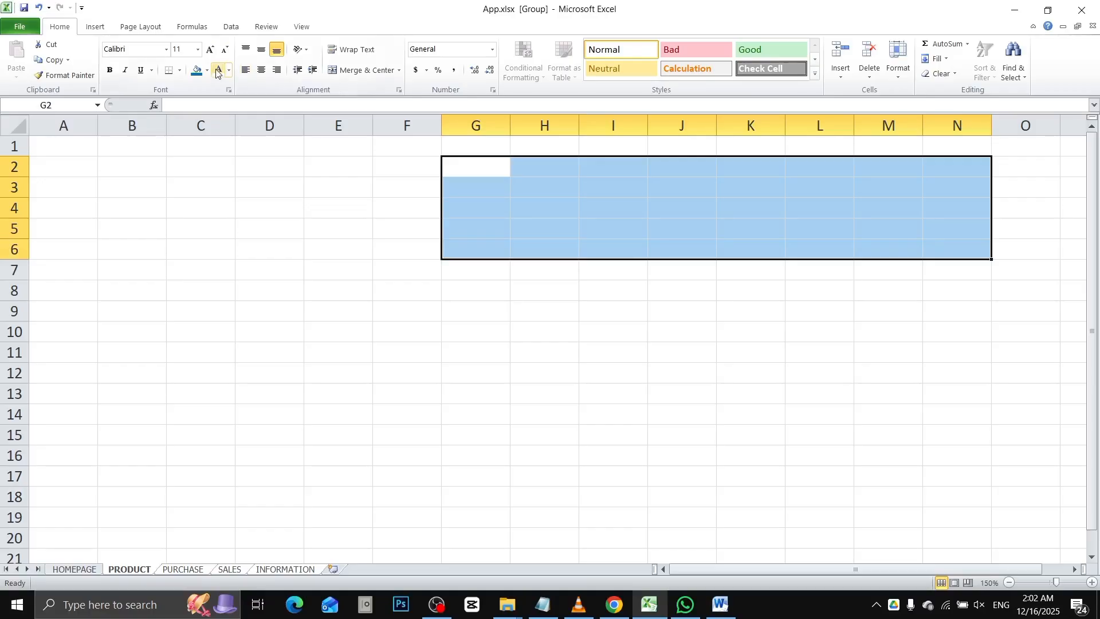
click(363, 74)
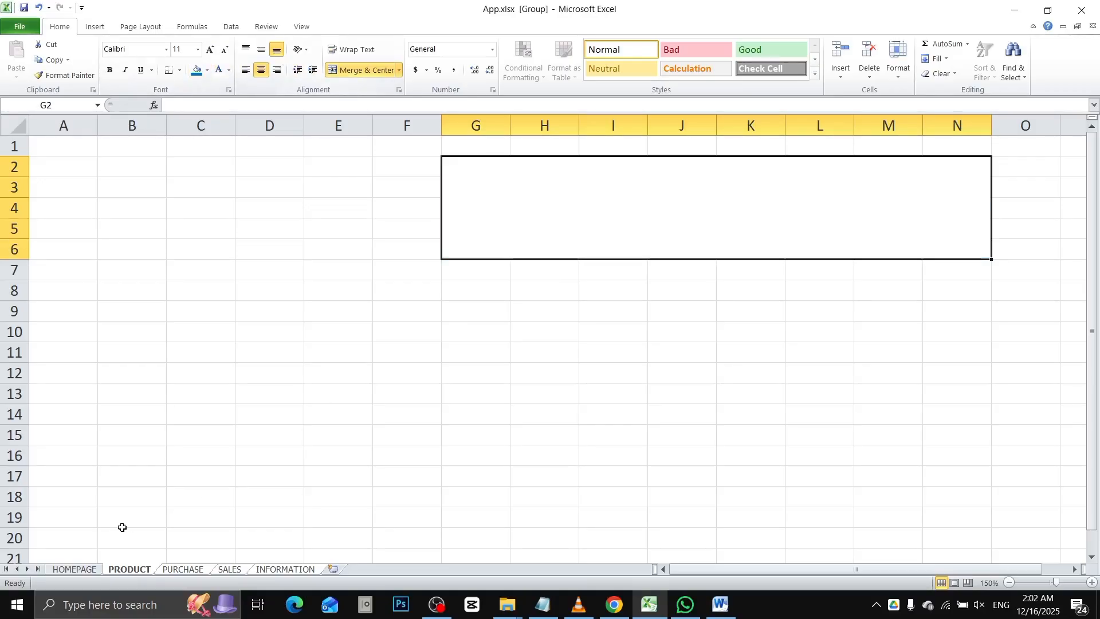
click(197, 72)
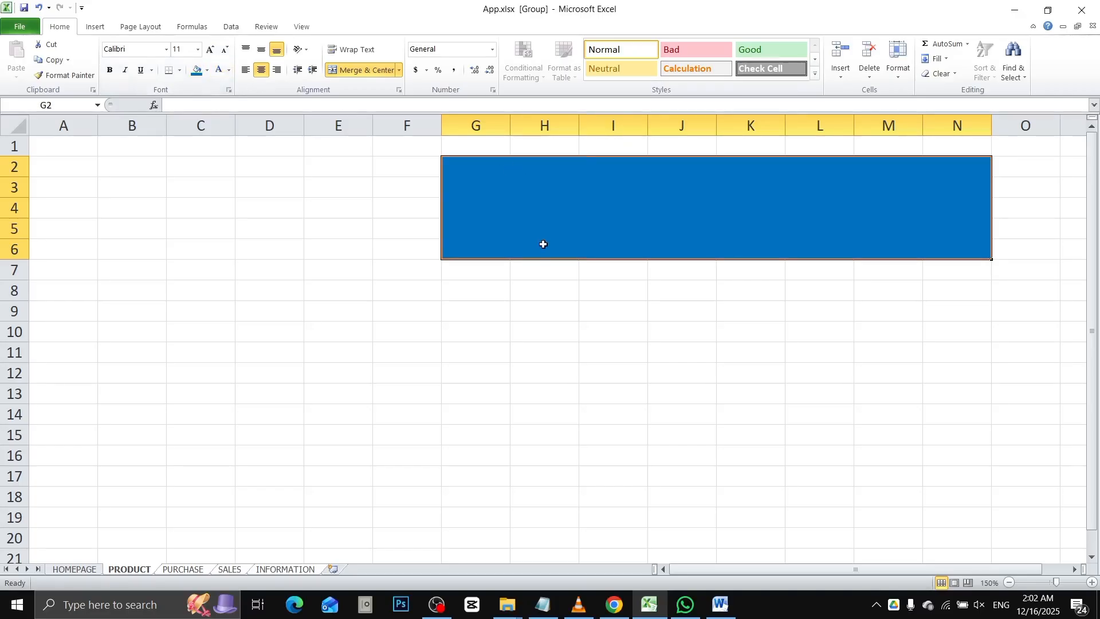
click(500, 307)
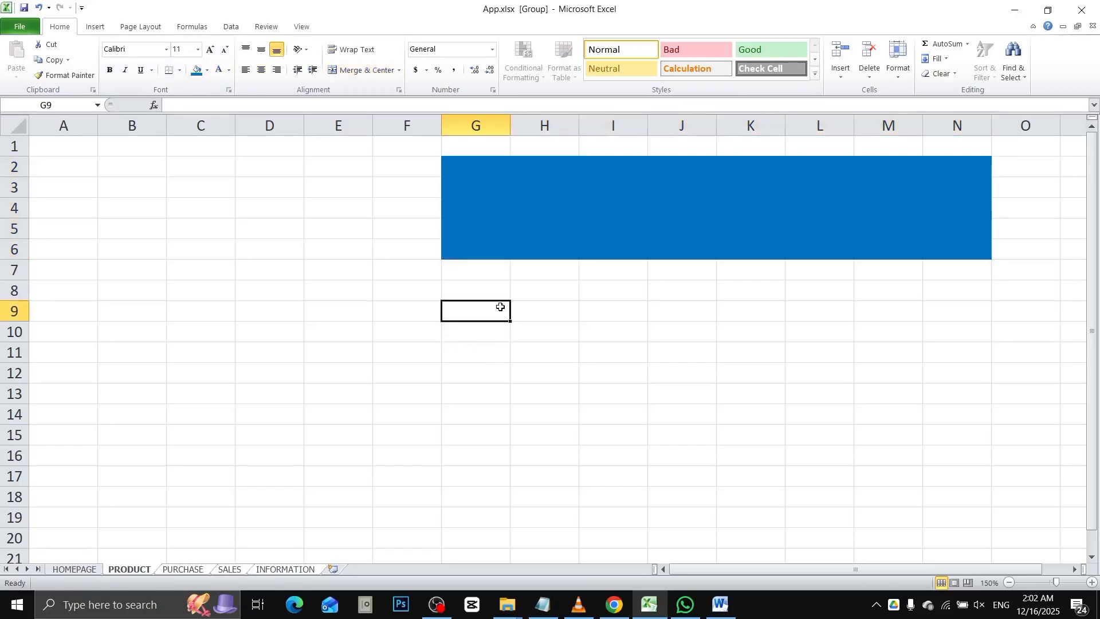
Step: Enter the title PURCHASE in the merged header cell on the PRODUCT sheet
click(76, 570)
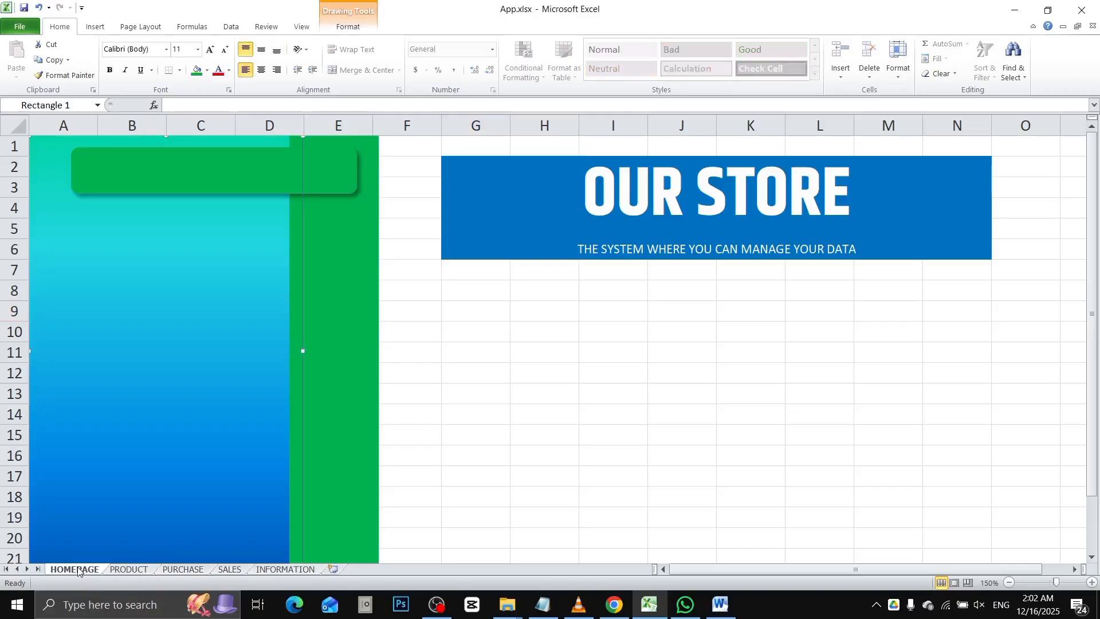
click(121, 569)
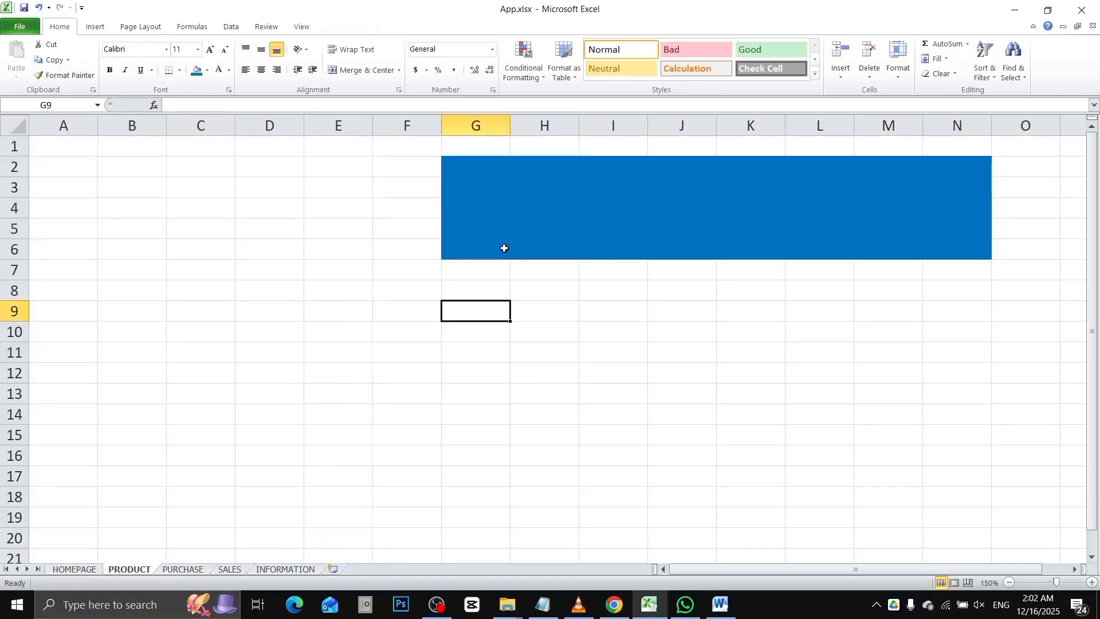
click(558, 226)
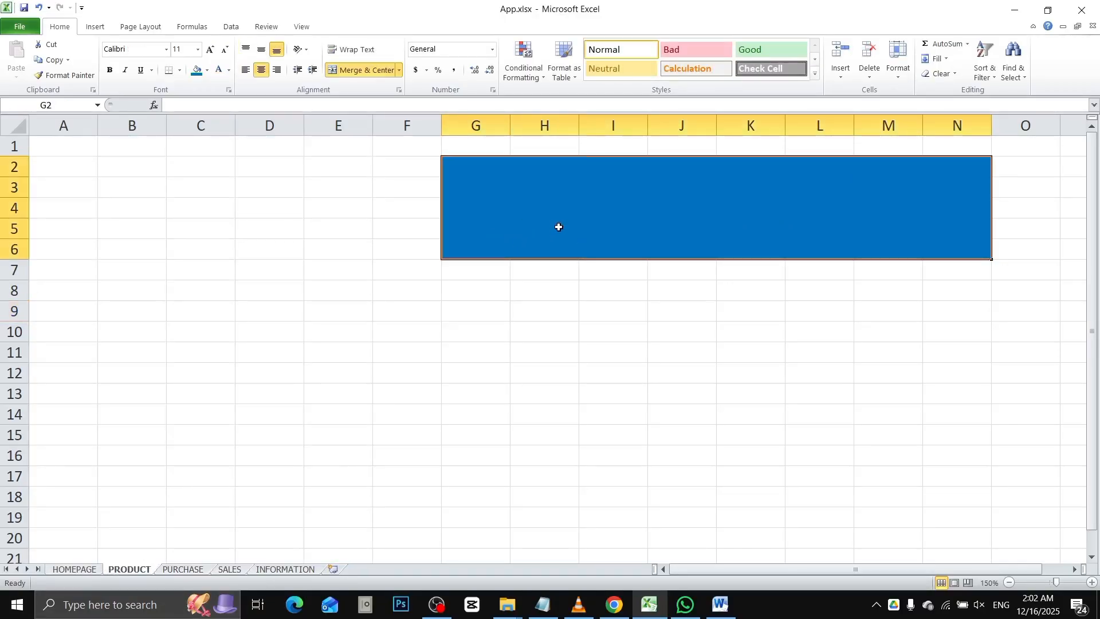
text(PURCHASE)
key(Return)
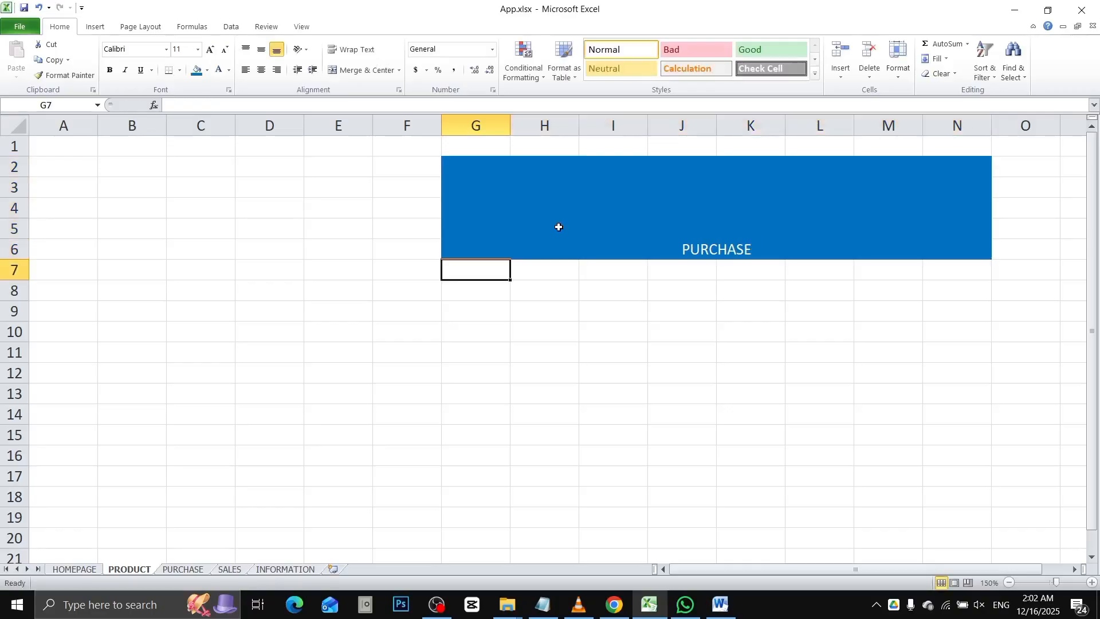
Step: Check the font settings of the OUR STORE title on HOMEPAGE and regroup the PRODUCT, PURCHASE, SALES and INFORMATION sheets
click(66, 572)
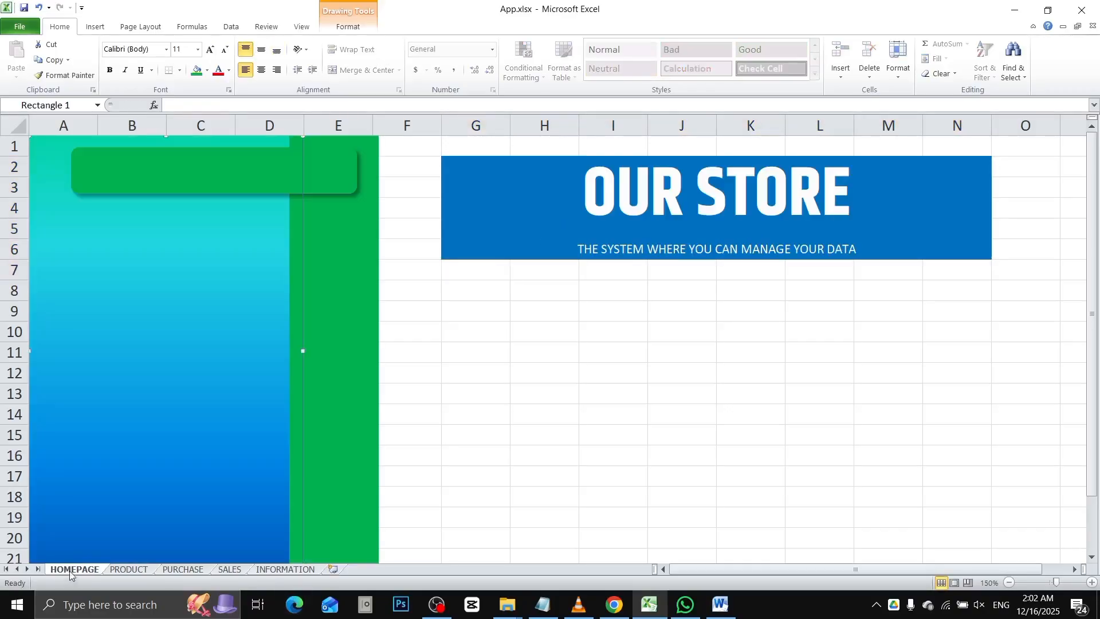
click(655, 188)
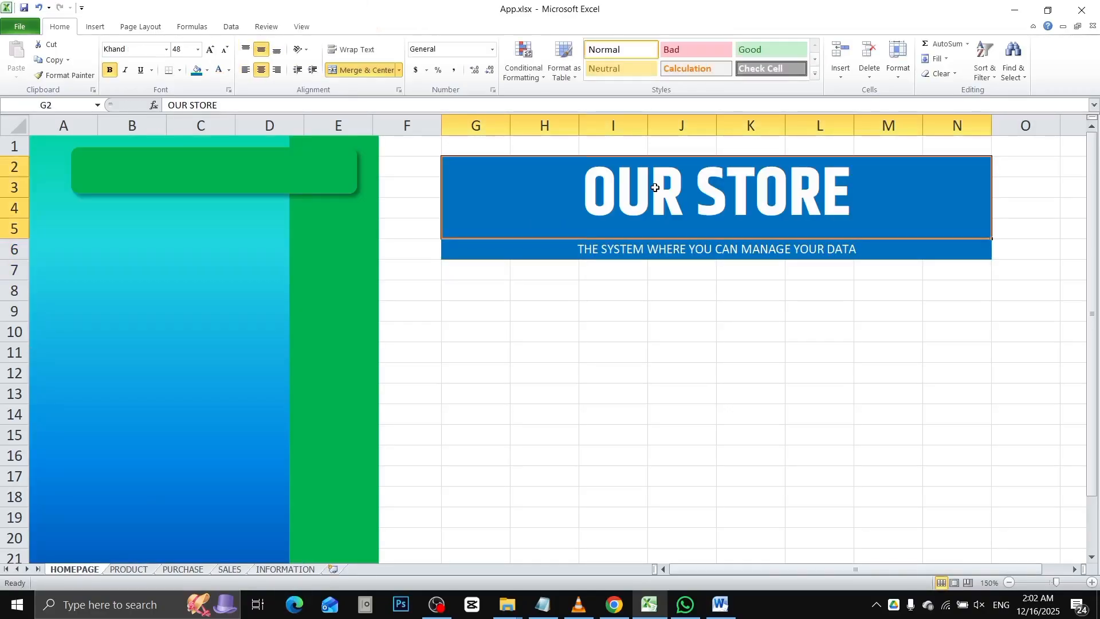
click(129, 569)
ctrl+click(184, 569)
ctrl+click(220, 570)
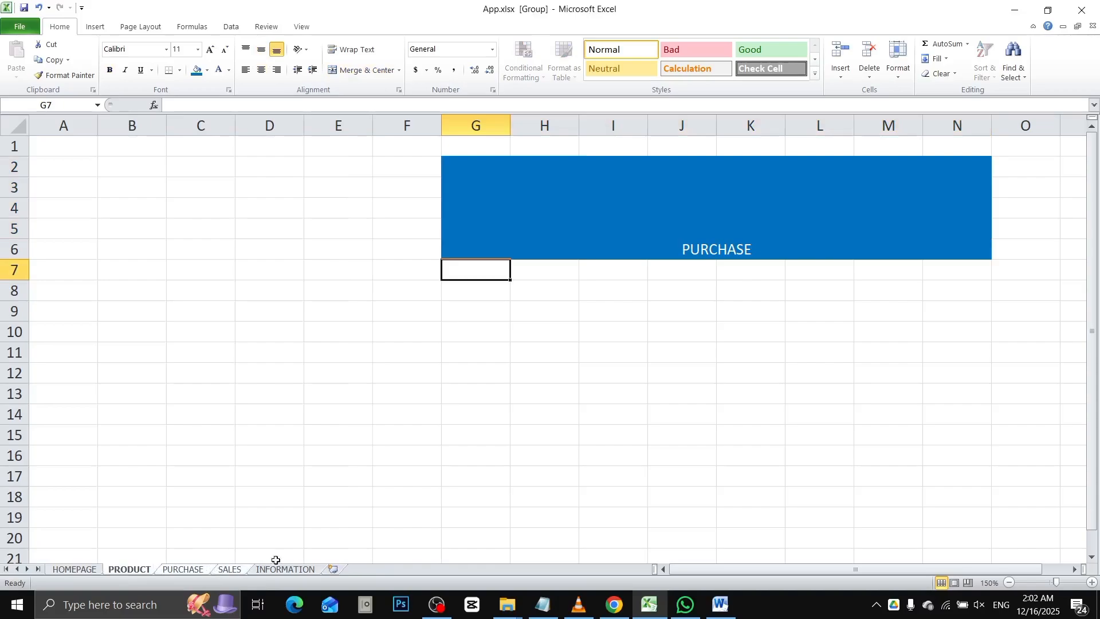
ctrl+click(286, 569)
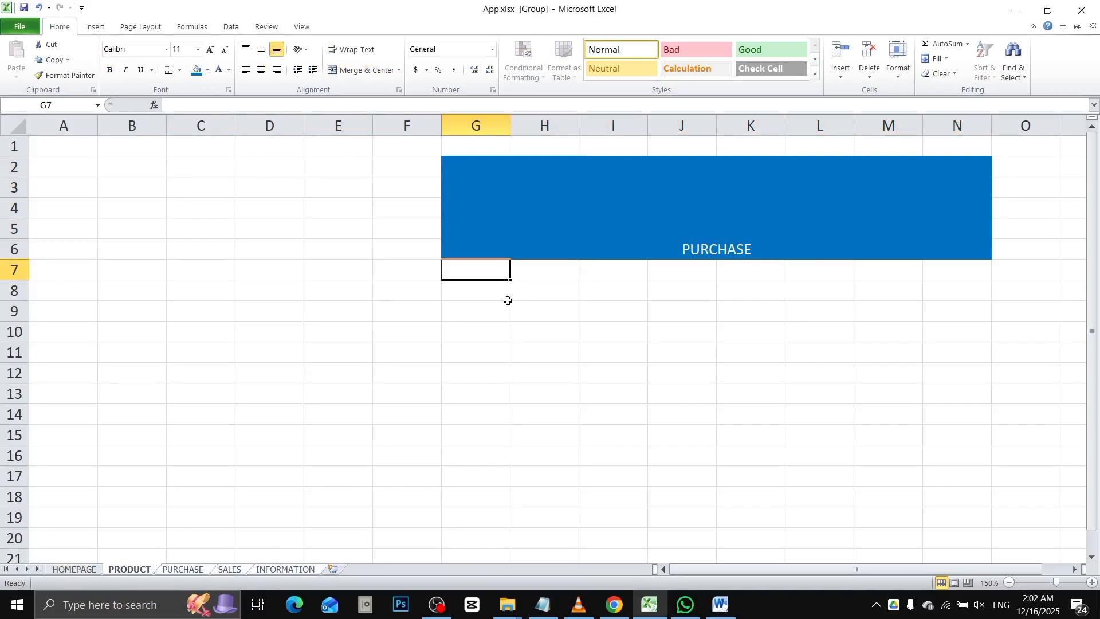
Step: Set the merged header cell on the grouped sheets to Khand, size 48, aligned vertically in the middle
click(553, 221)
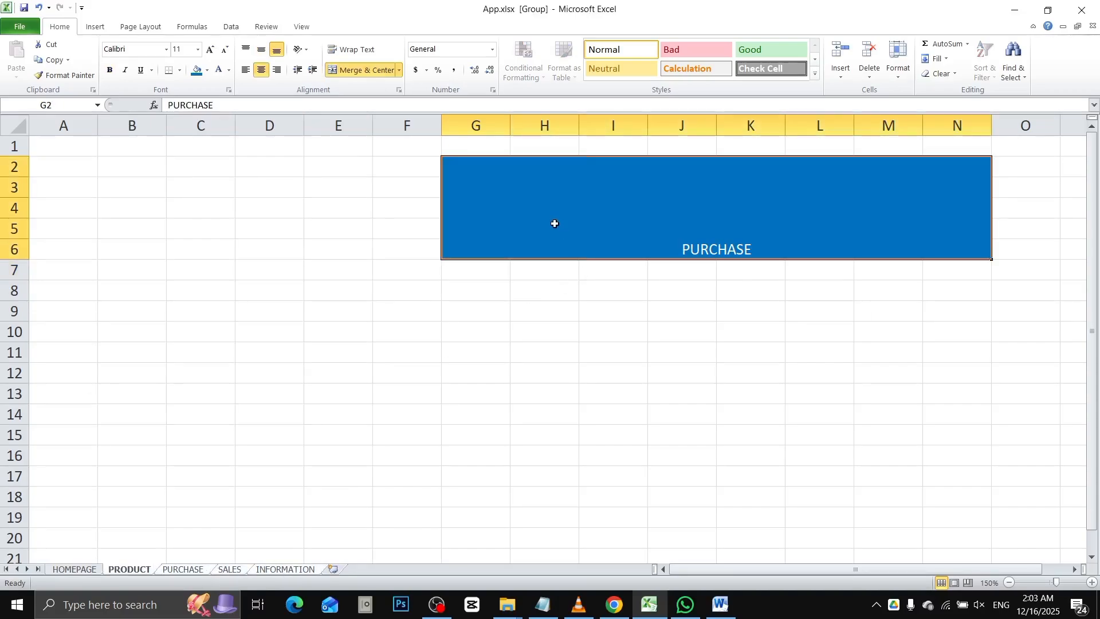
click(142, 49)
text(Khand)
key(Return)
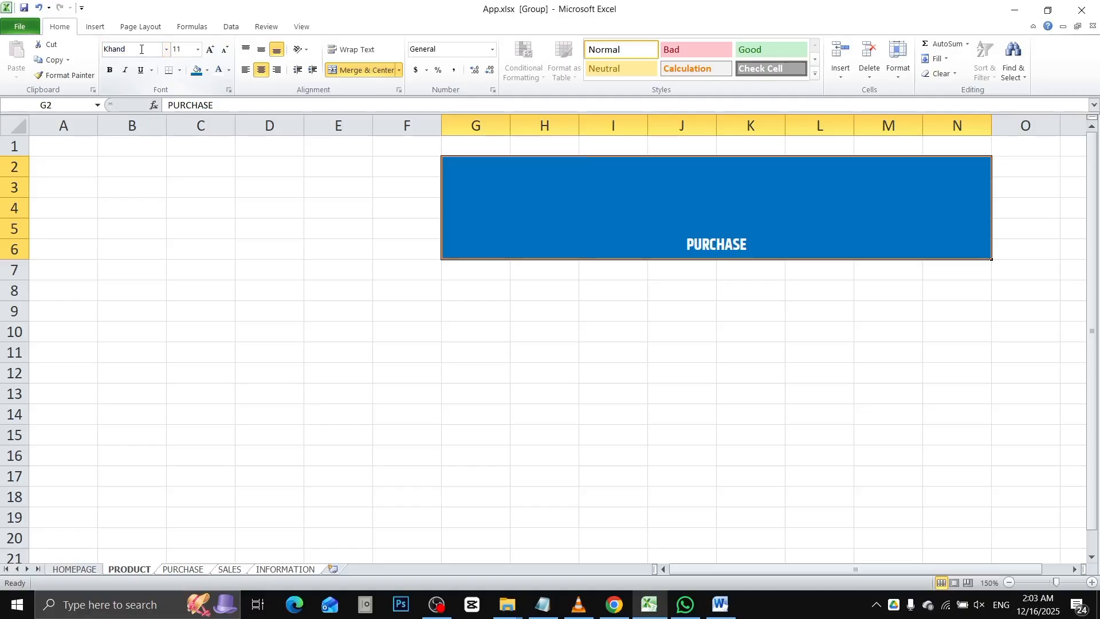
click(175, 50)
text(48)
key(Return)
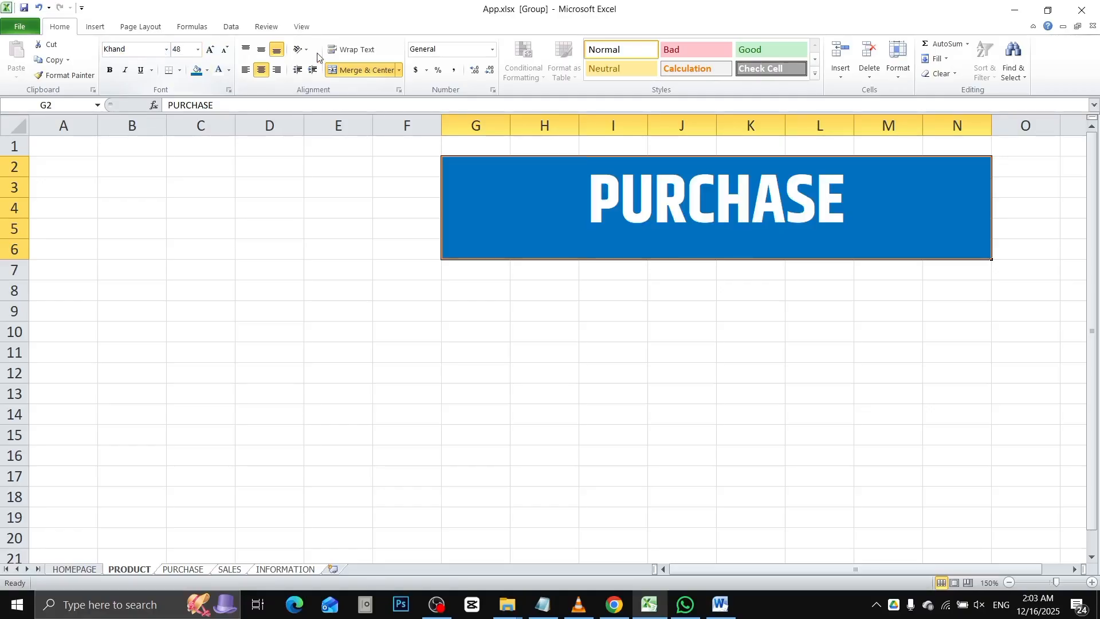
click(261, 50)
click(567, 273)
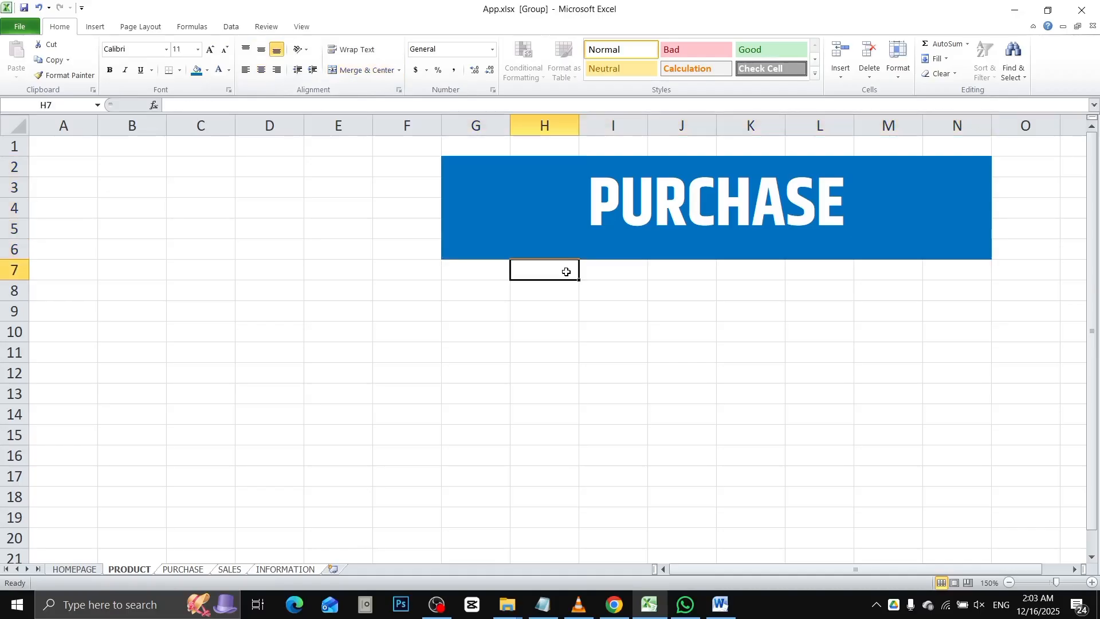
Step: Ungroup the sheets and replace the header title on the PRODUCT sheet with PRODUCT
click(172, 569)
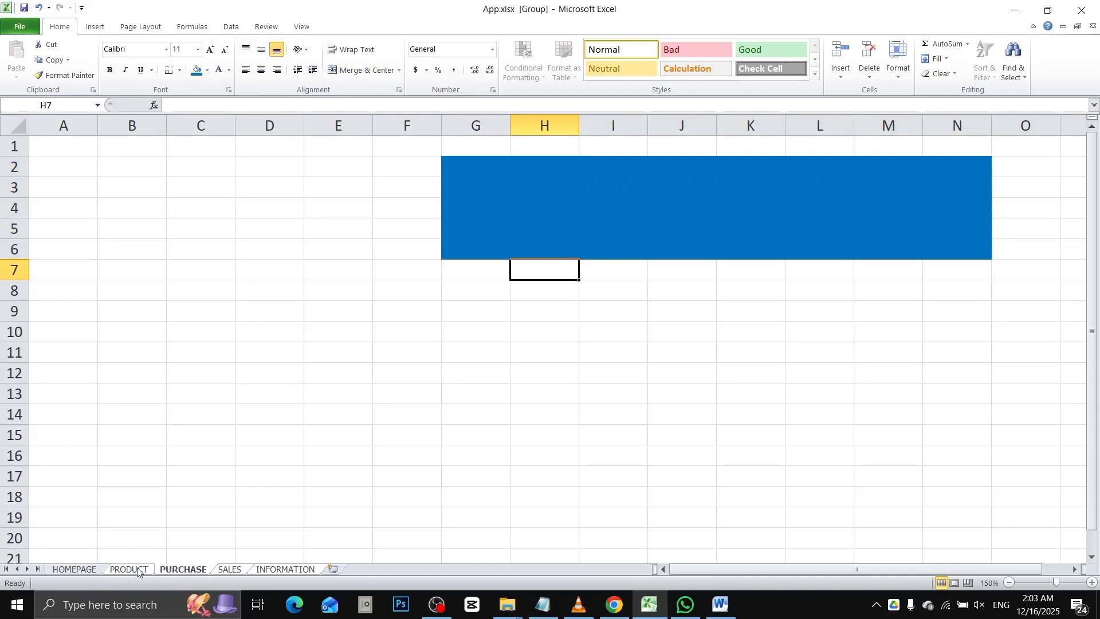
click(129, 569)
click(75, 569)
click(129, 569)
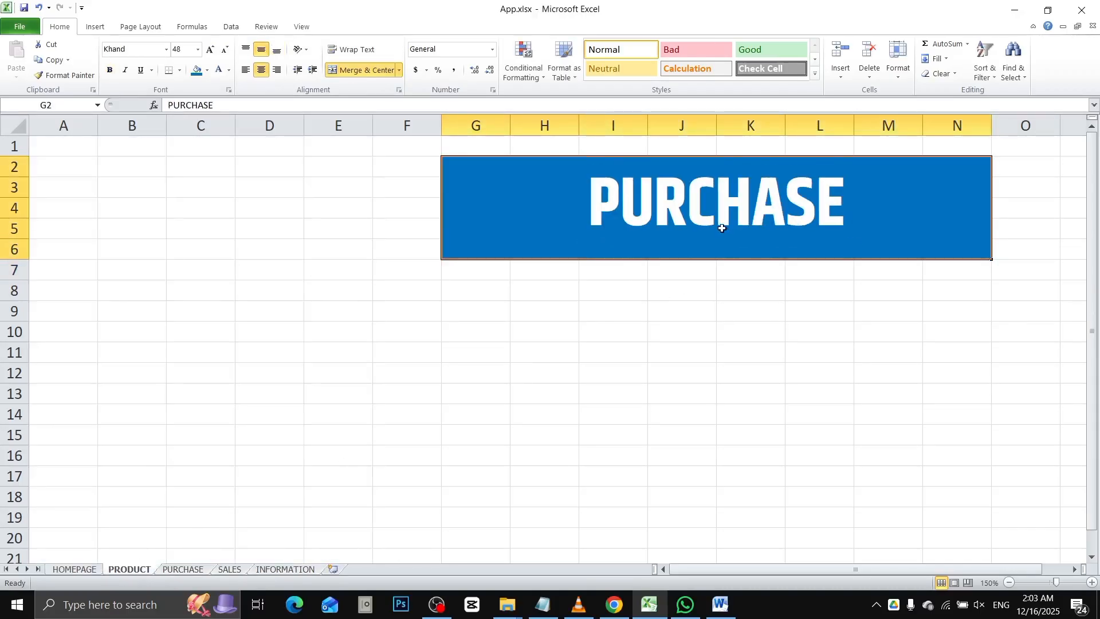
text(PRODUCT)
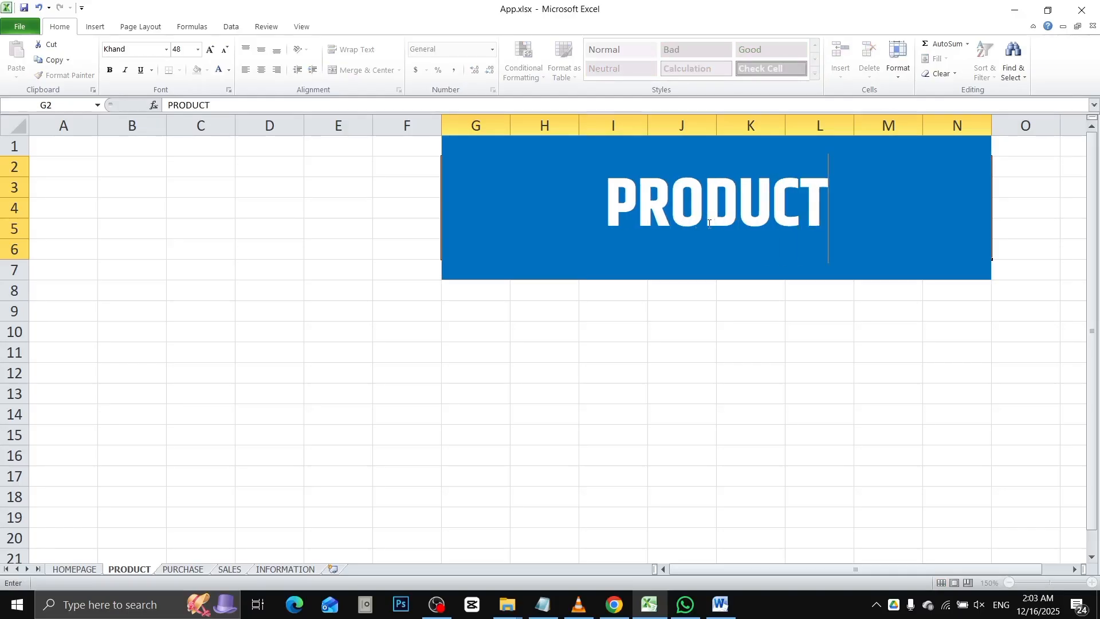
key(Return)
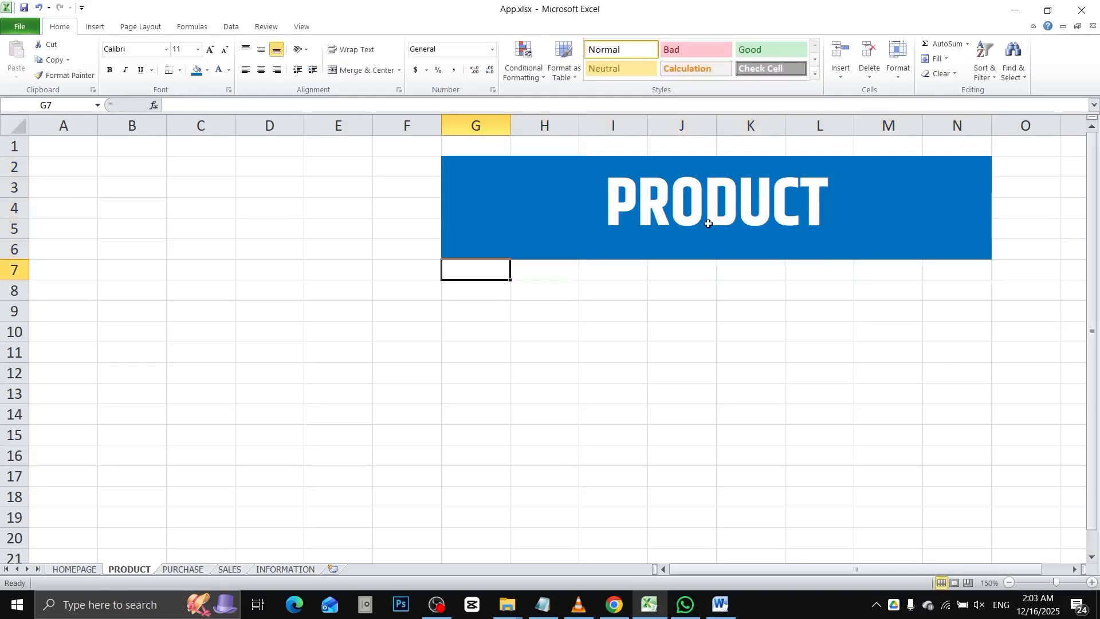
Step: Enter the header title PURCHASE on the PURCHASE sheet and SALES on the SALES sheet
click(182, 568)
text(PURCHASE)
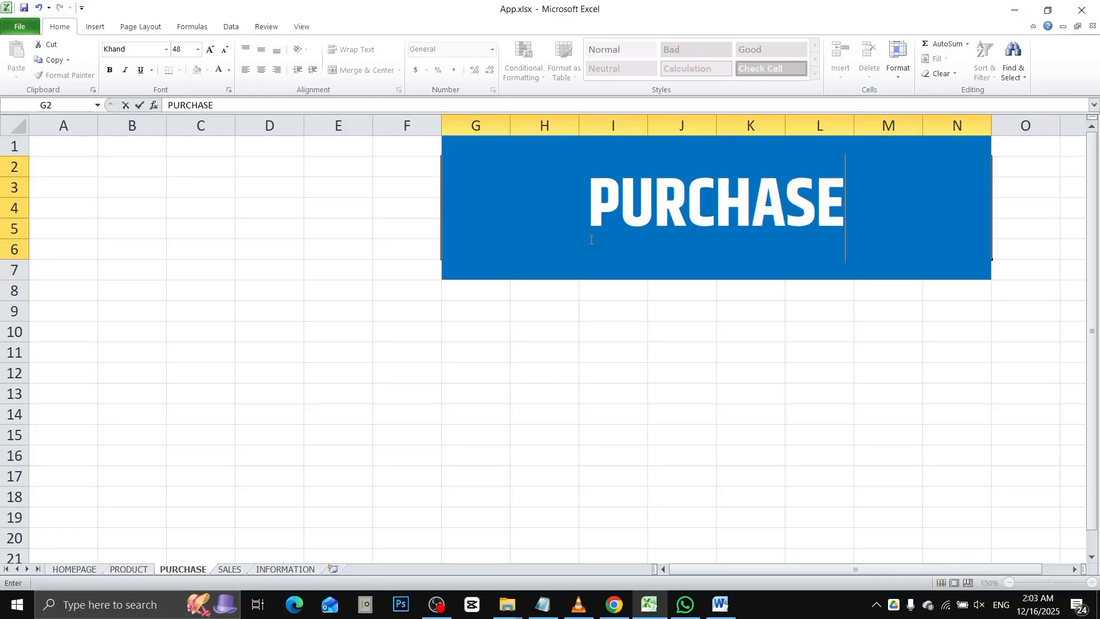
key(Return)
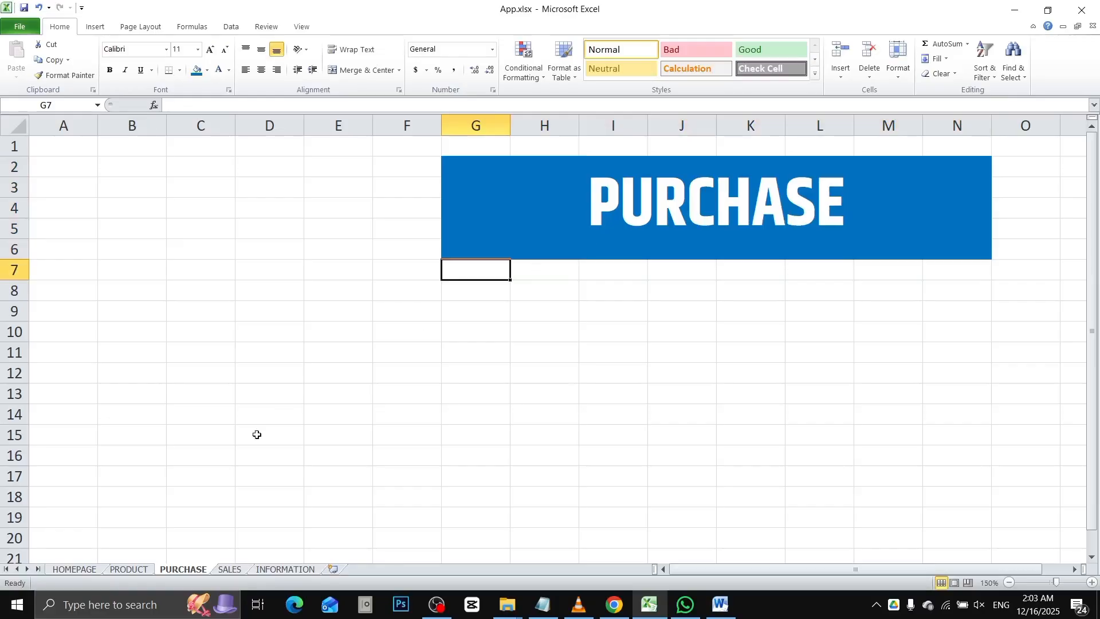
click(227, 569)
text(SA)
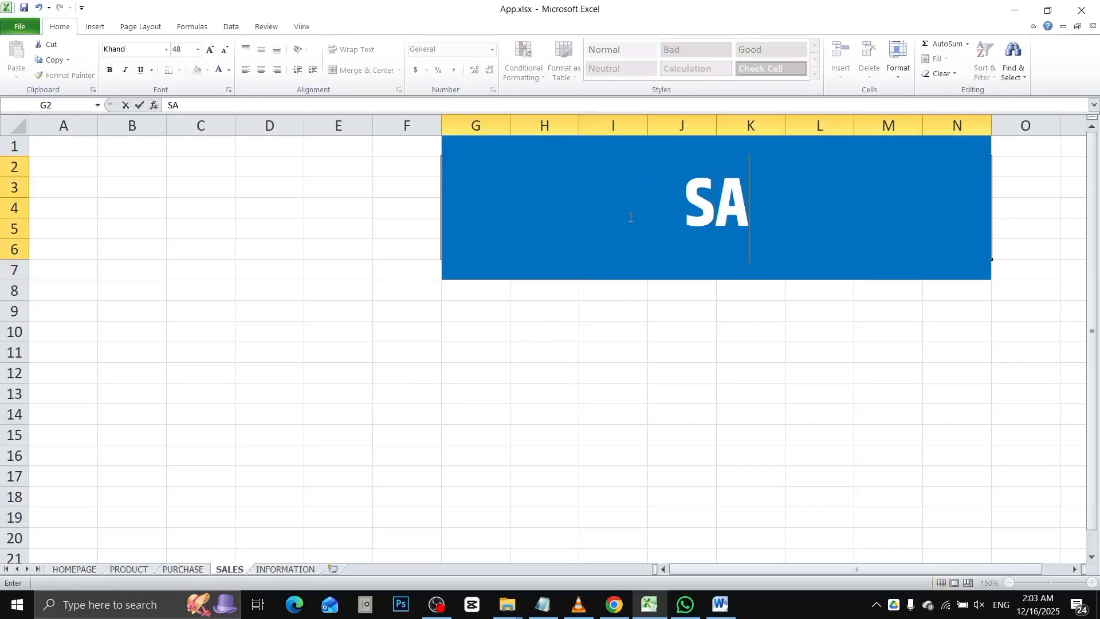
text(LES)
key(Return)
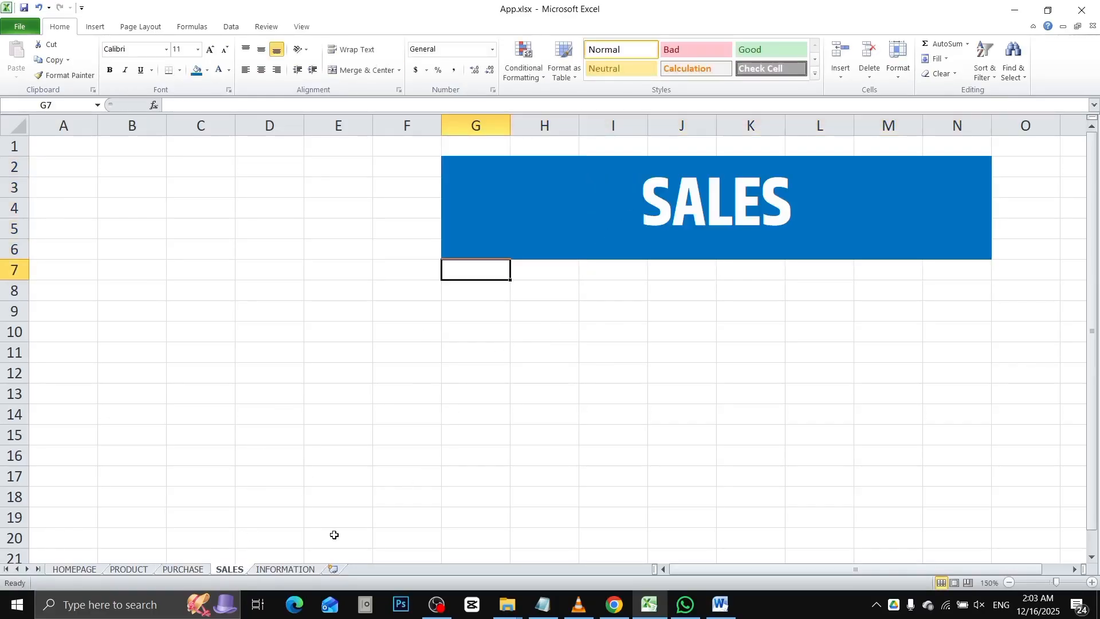
Step: Enter the title INFORMATION in the merged header cell on the INFORMATION sheet
click(283, 570)
text(INFR)
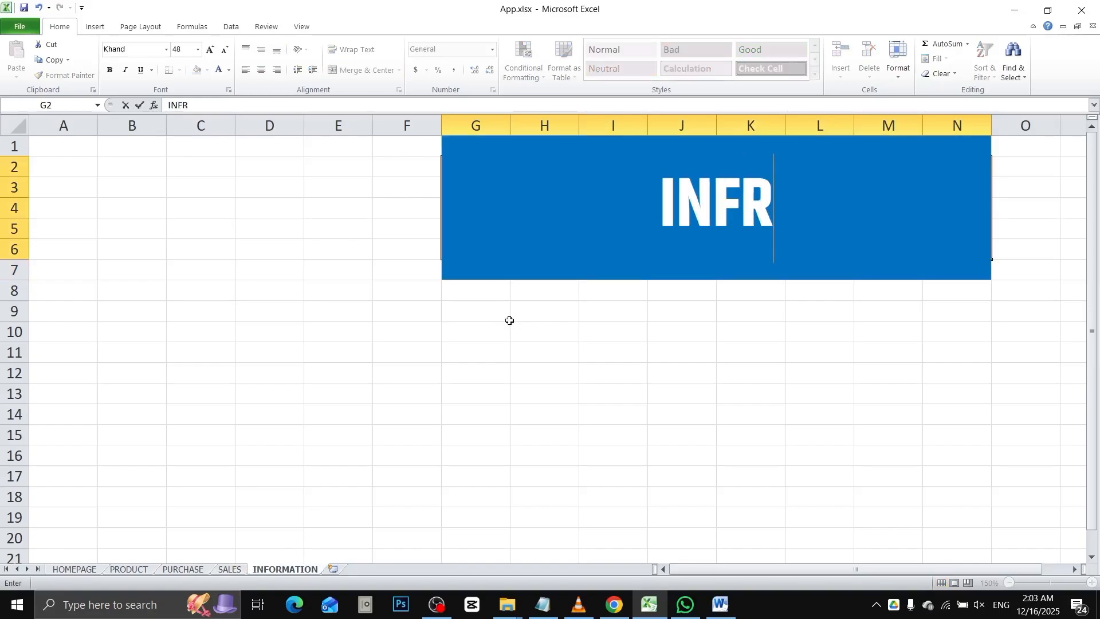
key(BackSpace)
text(OMA)
key(BackSpace)
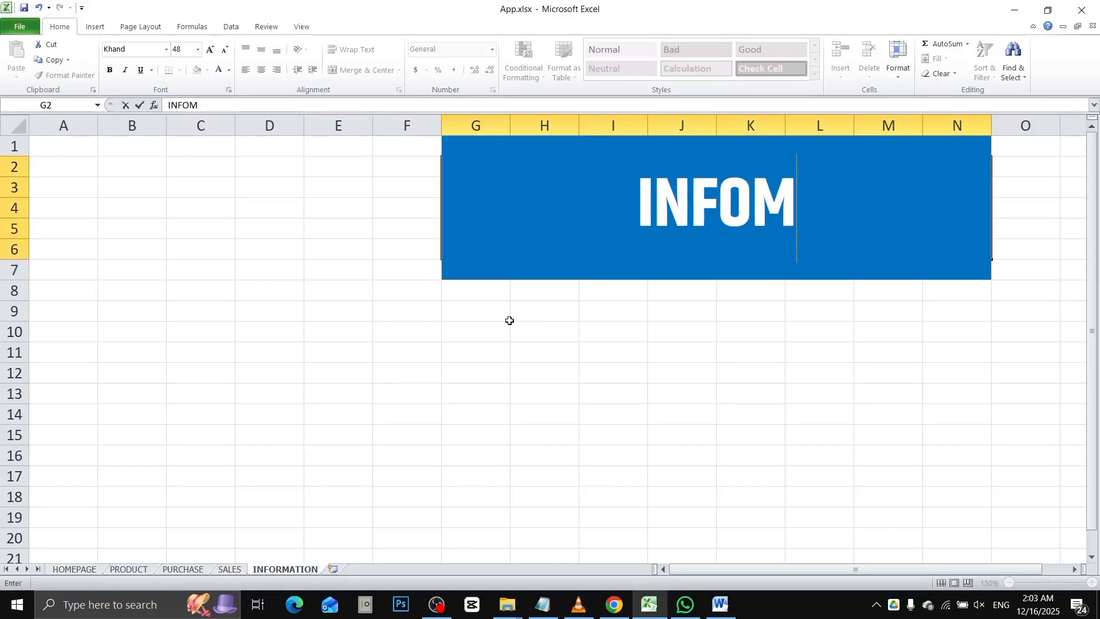
text(RMATION)
key(Return)
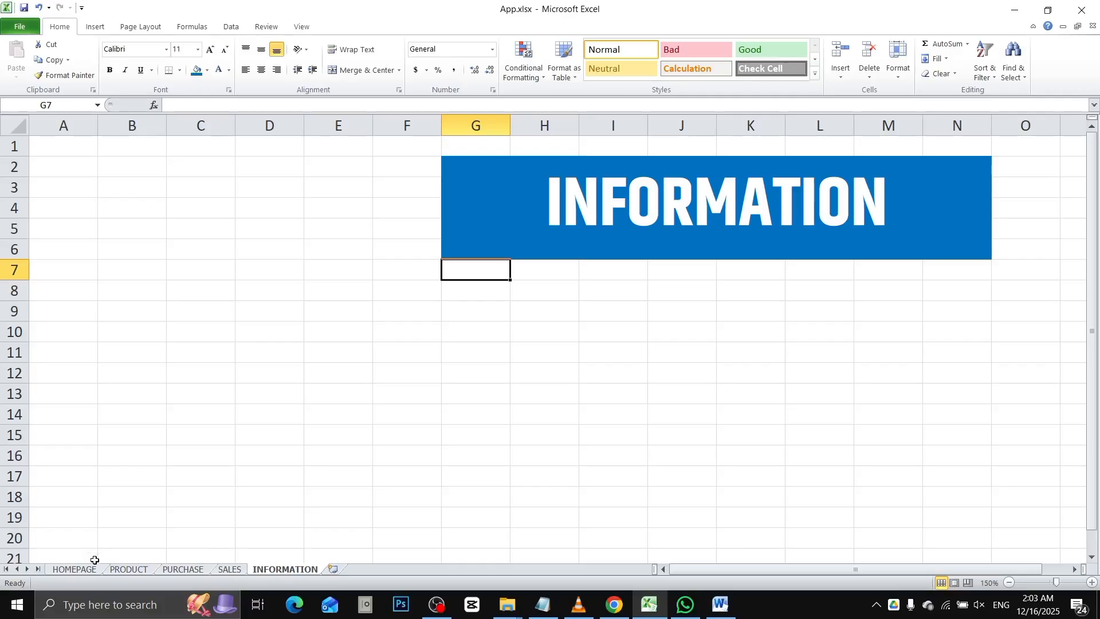
Step: Examine the rows below the title on the PRODUCT sheet and return to the HOMEPAGE sheet
click(129, 569)
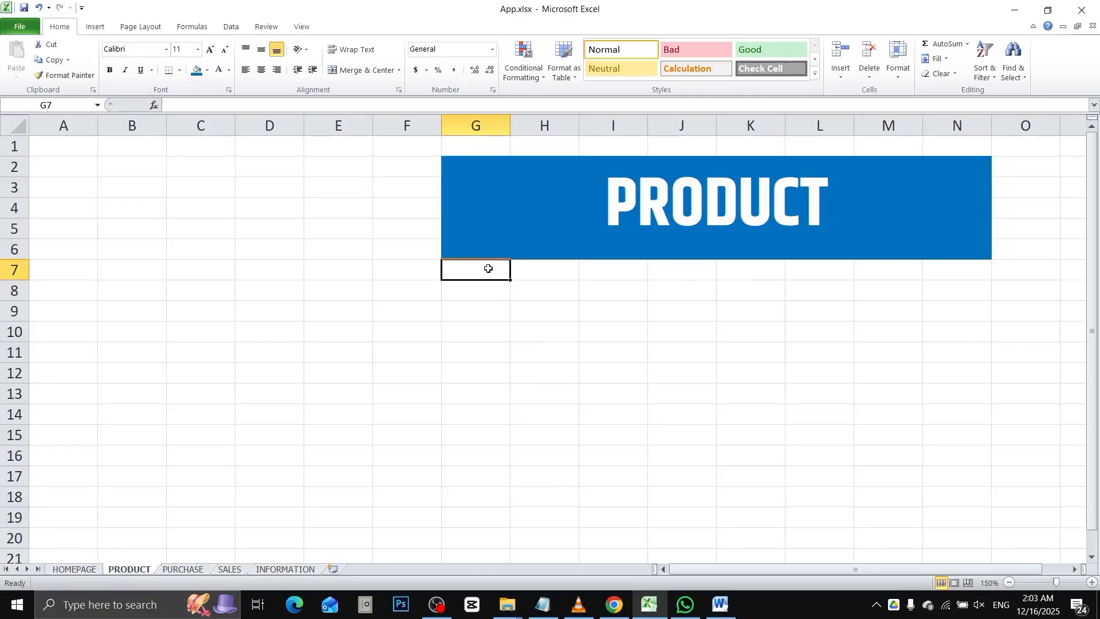
drag(488, 268, 899, 267)
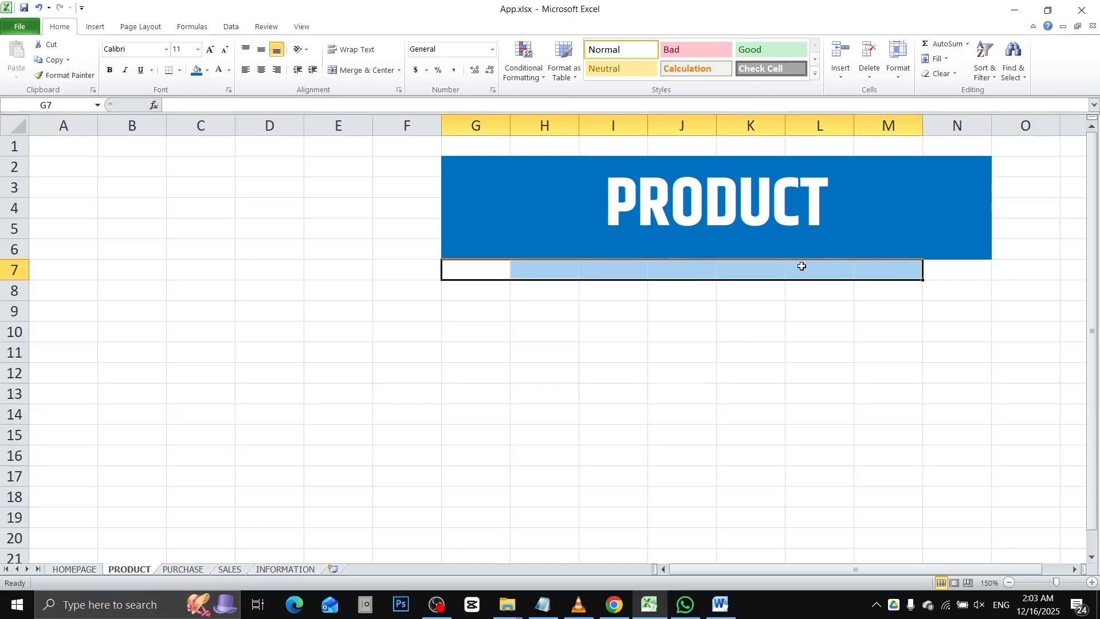
drag(503, 294, 929, 293)
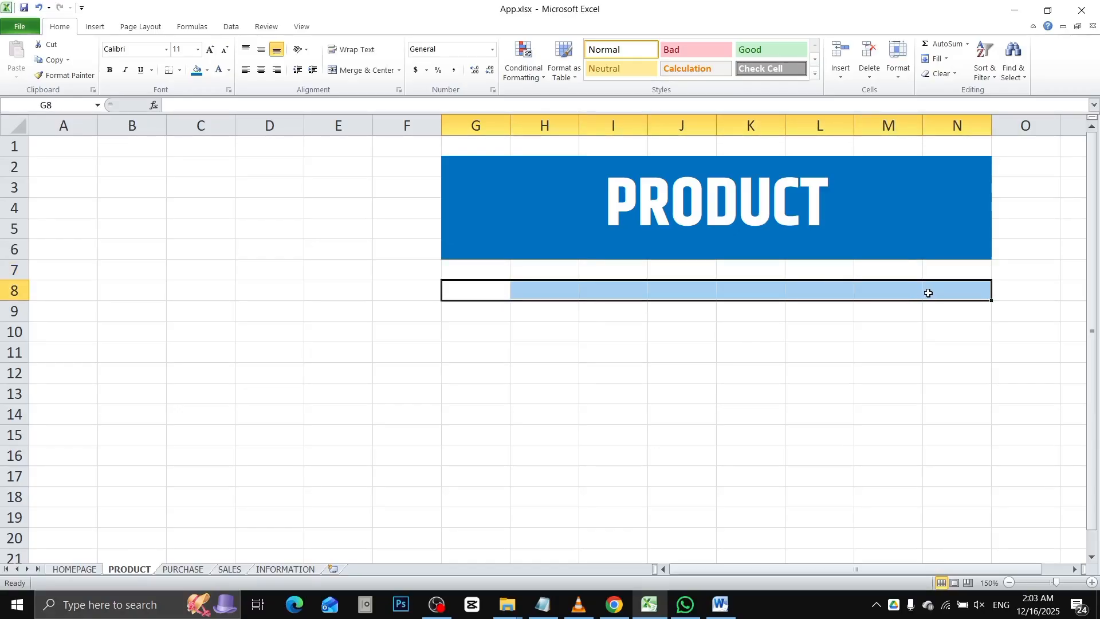
drag(928, 293, 505, 325)
click(443, 409)
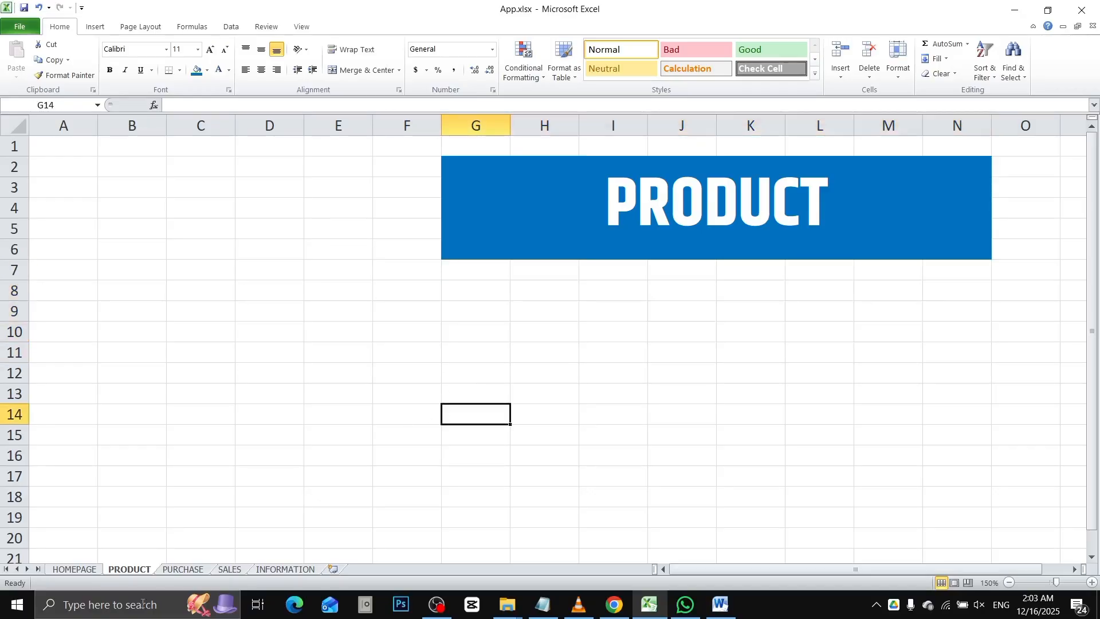
click(84, 569)
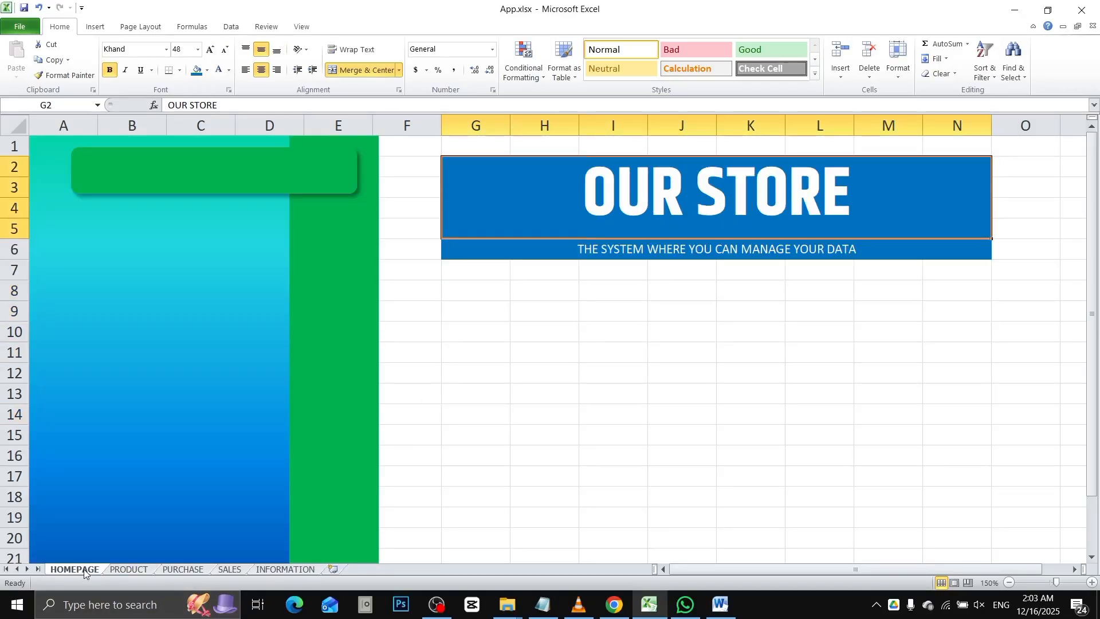
Step: Insert the house picture home-svgrepo-com (1).png on the HOMEPAGE sheet
click(517, 296)
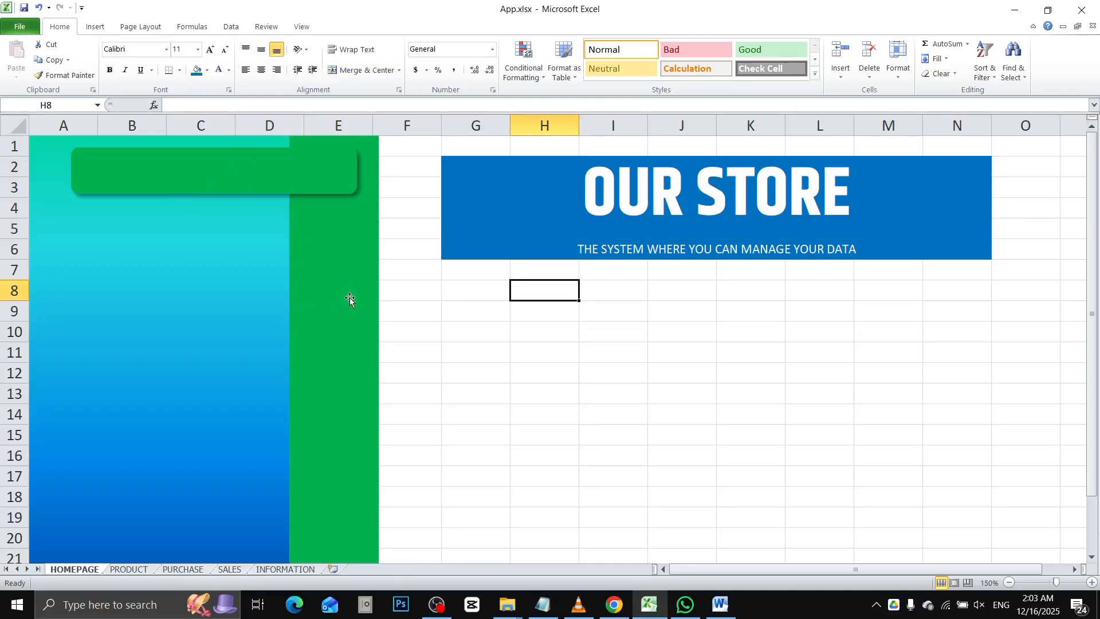
click(106, 31)
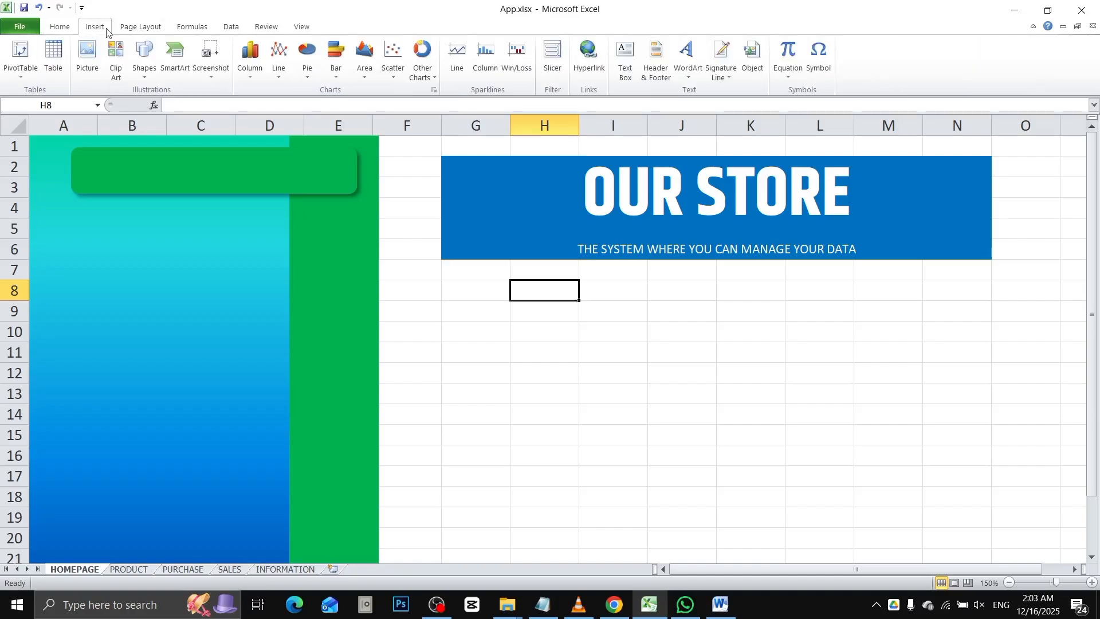
click(87, 54)
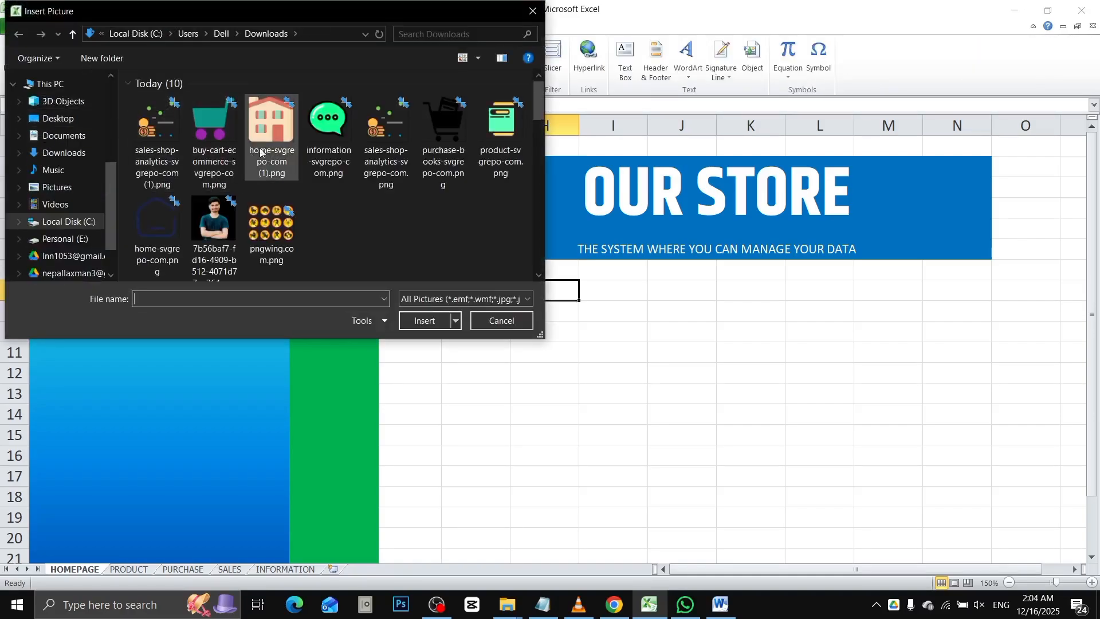
click(262, 119)
double_click(263, 118)
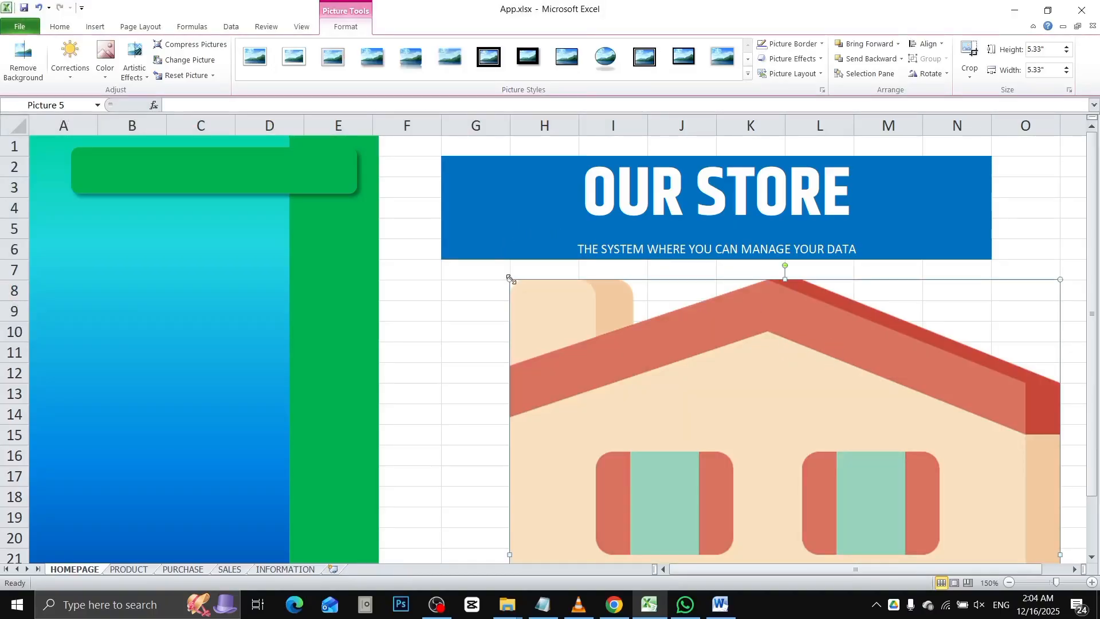
Step: Shrink the house picture to about 0.28" square and place it at the start of the green rounded bar
drag(510, 279, 870, 497)
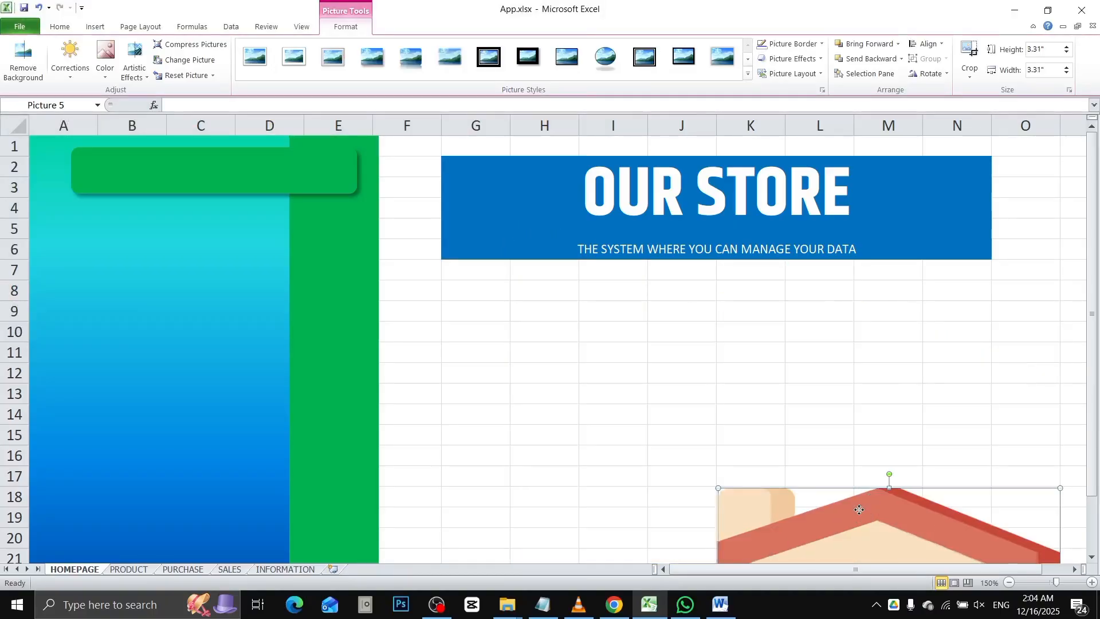
drag(748, 481, 593, 353)
drag(519, 315, 114, 173)
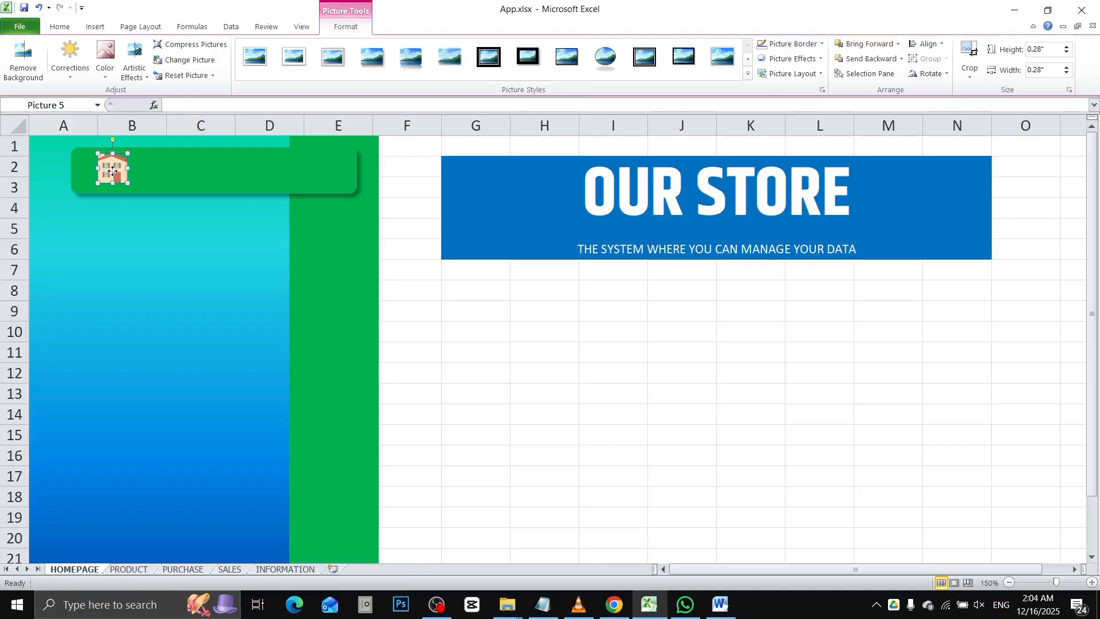
drag(112, 172, 112, 175)
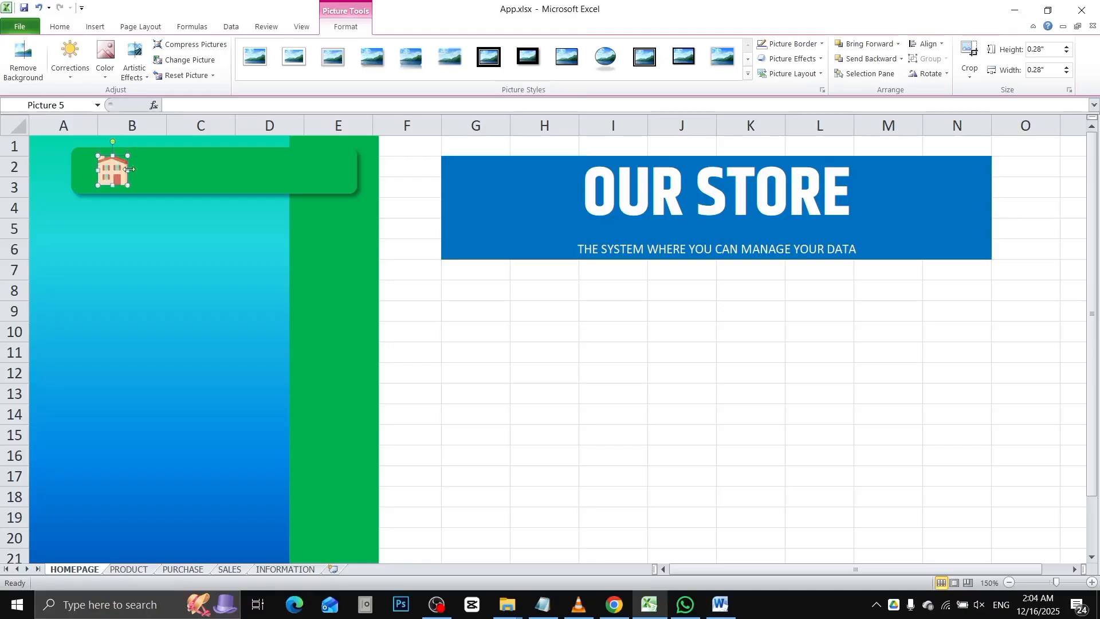
Step: Add a text box beside the house icon on the green bar with the text HOMEPAGE
click(95, 27)
click(145, 57)
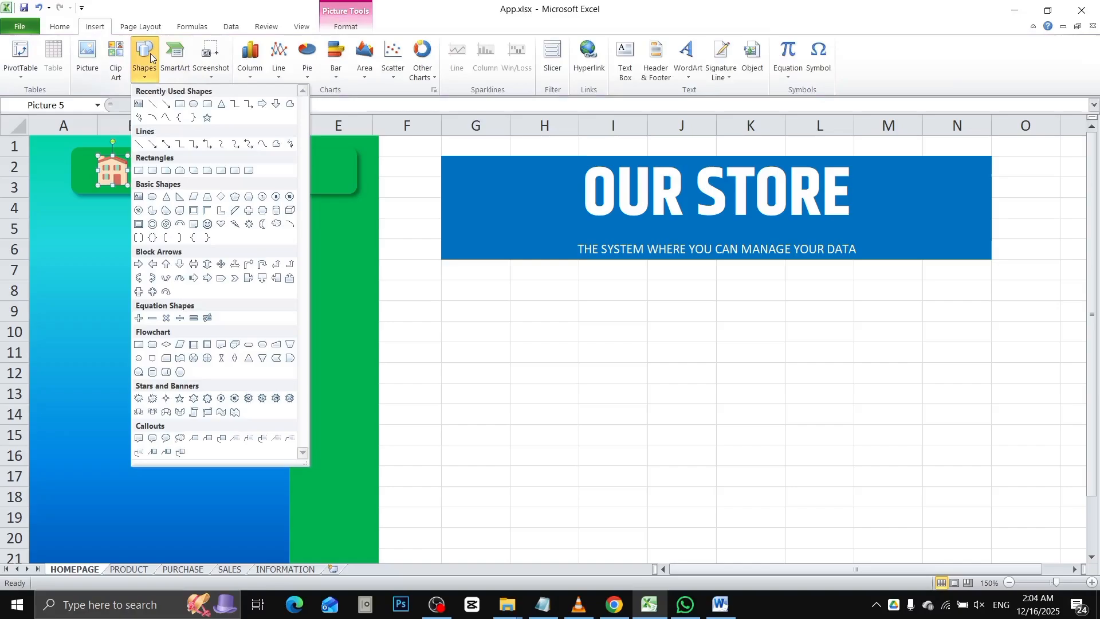
click(140, 119)
drag(143, 158, 318, 201)
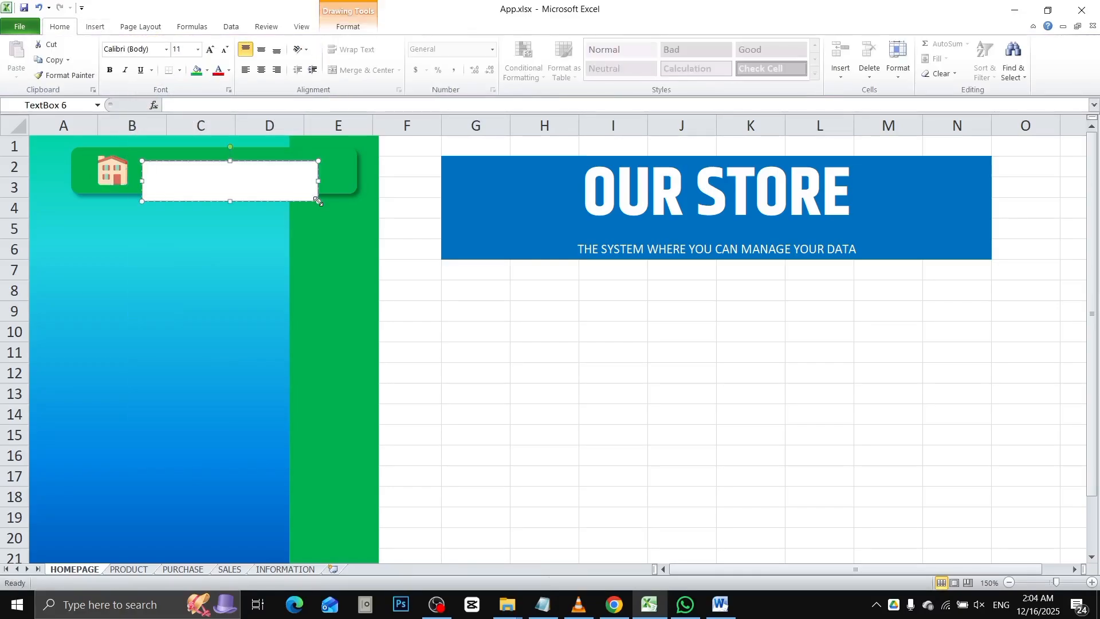
text(HOMEPAGE)
Step: Set the font of the HOMEPAGE text box to Poppins
click(94, 26)
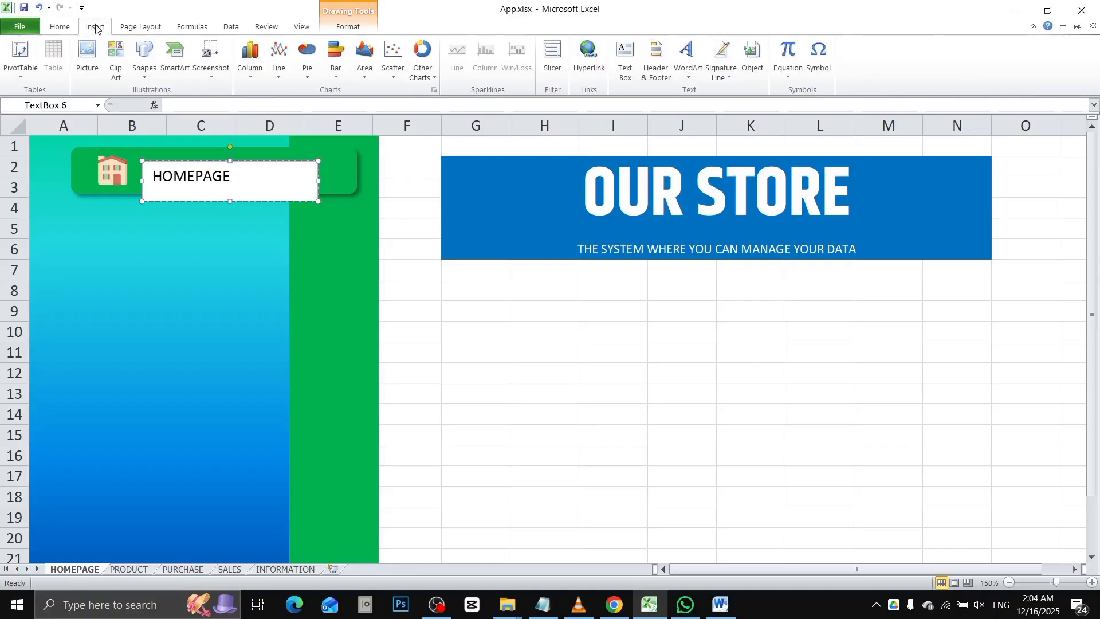
click(59, 27)
click(126, 49)
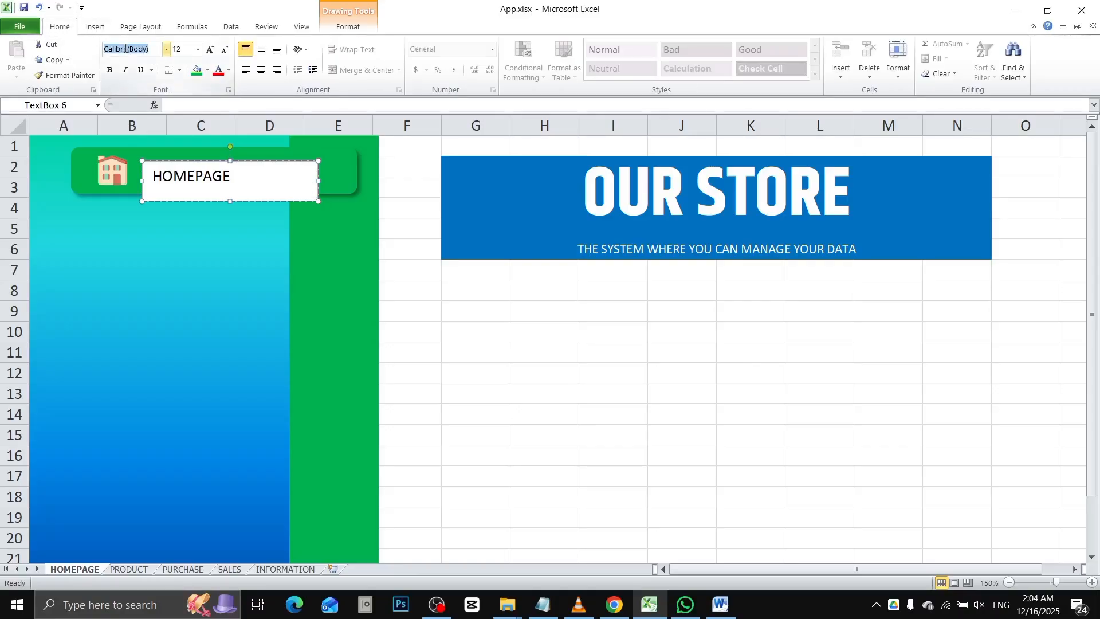
drag(248, 171, 34, 172)
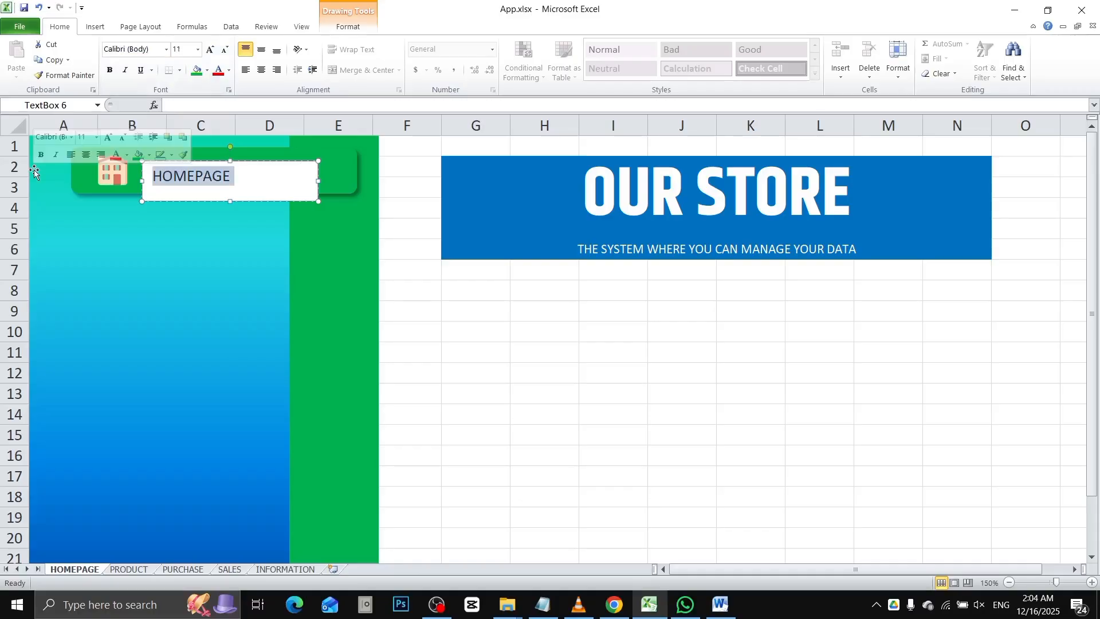
click(126, 53)
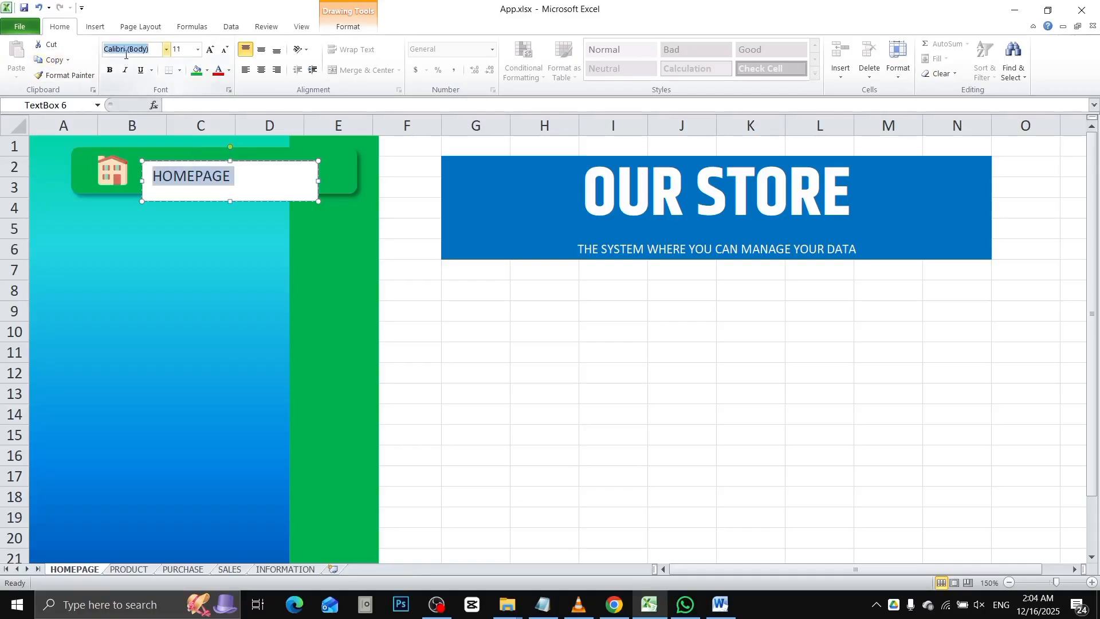
text(Poppins)
key(Return)
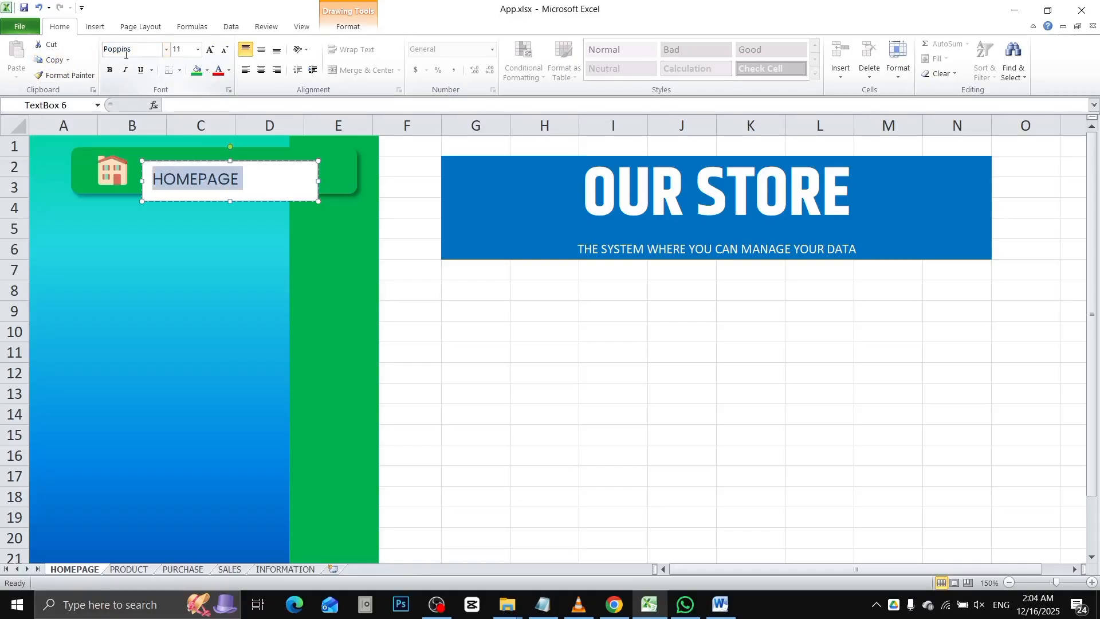
Step: Set the HOMEPAGE text to the Khand font at size 16
click(135, 51)
text(Khand)
key(Return)
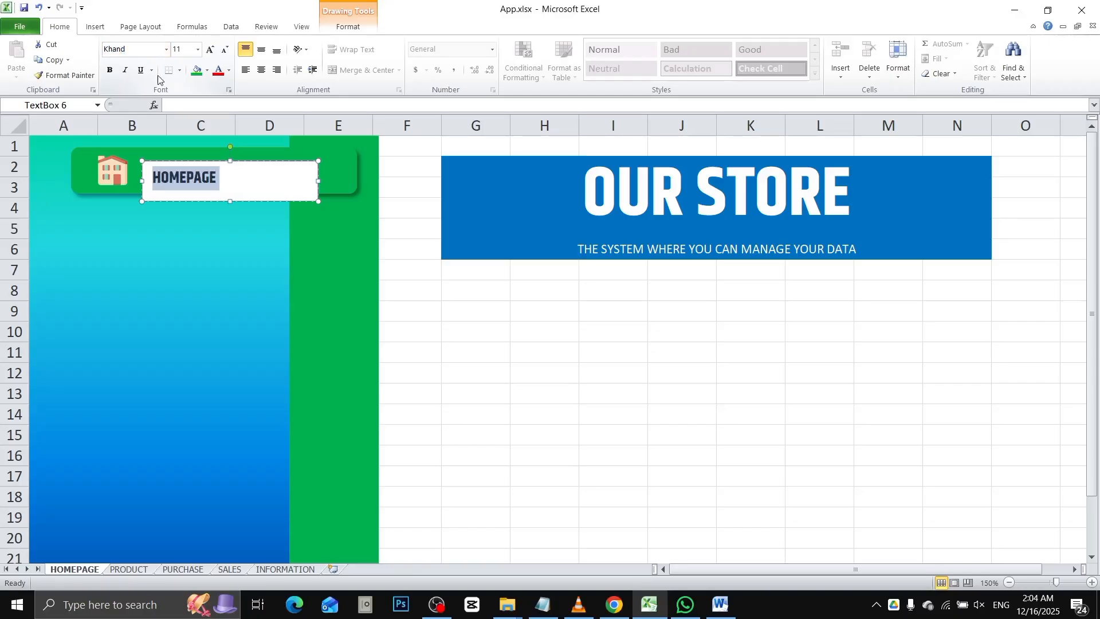
click(209, 51)
click(210, 52)
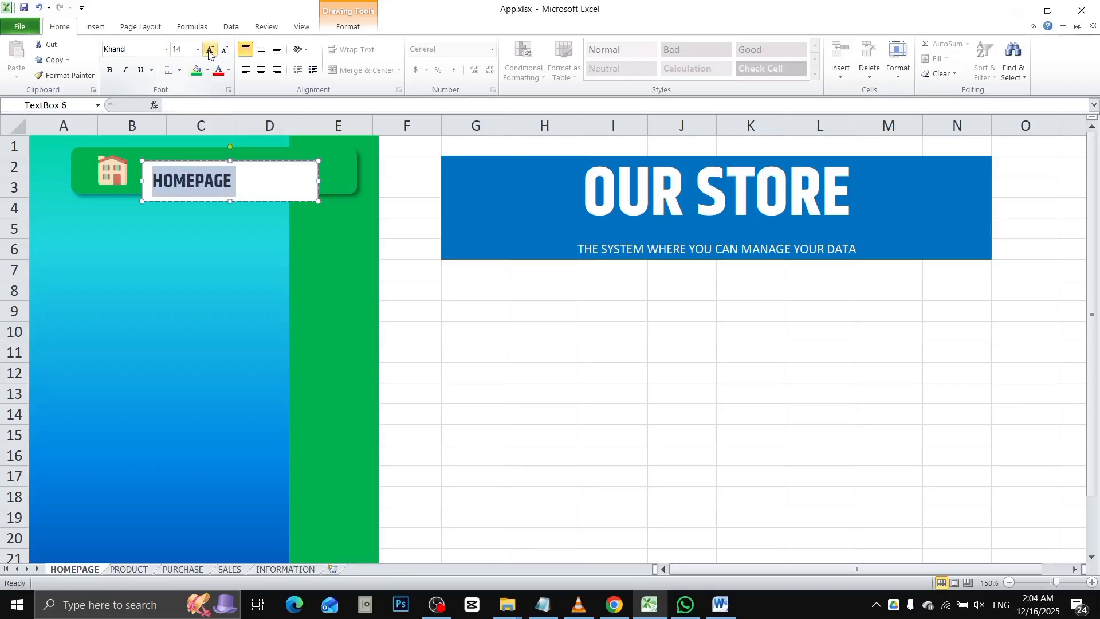
click(210, 52)
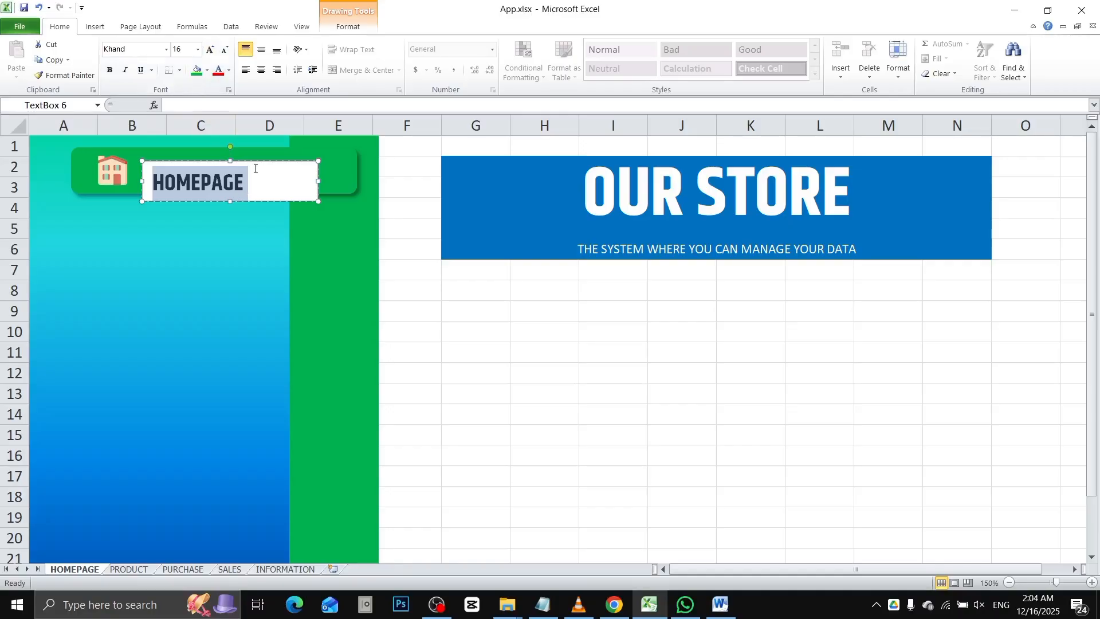
Step: Move the HOMEPAGE text box in line with the house icon and color its text white
drag(257, 163, 251, 152)
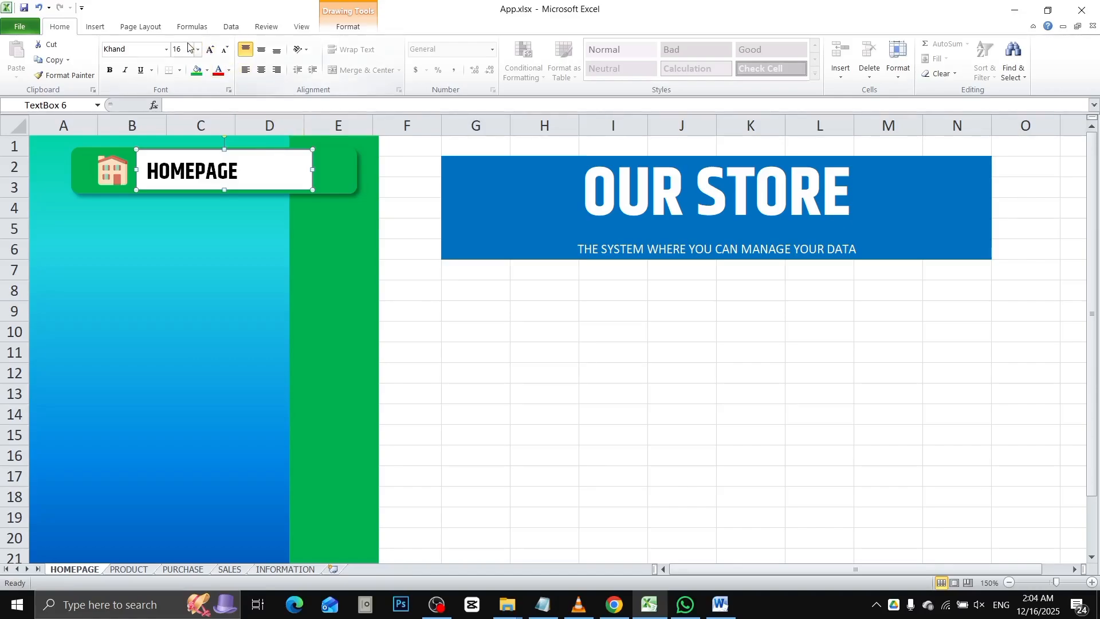
click(229, 72)
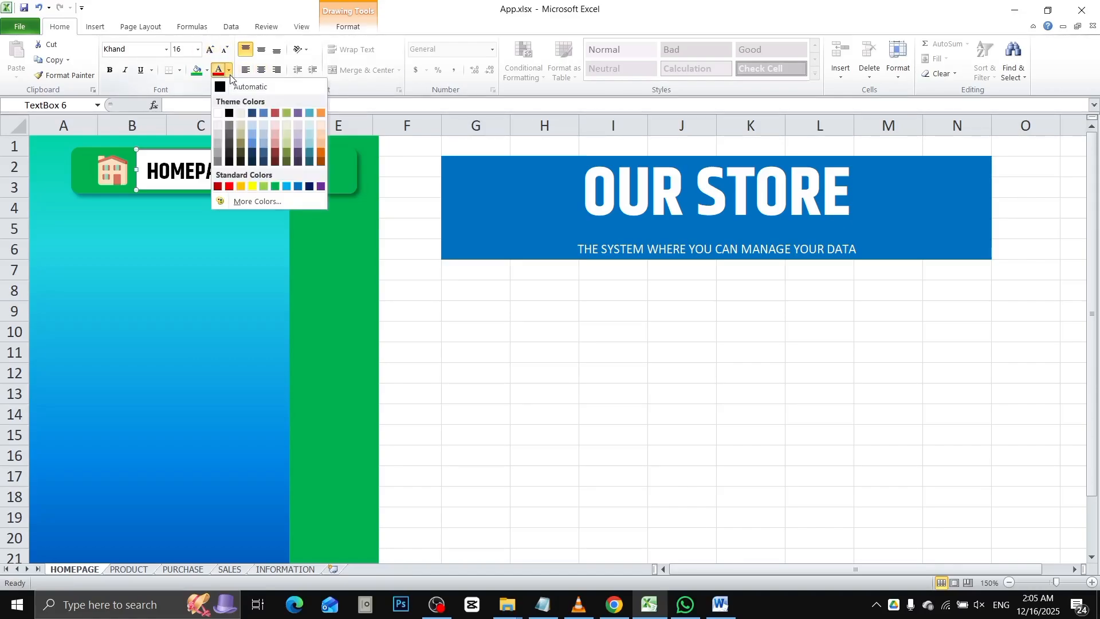
click(218, 113)
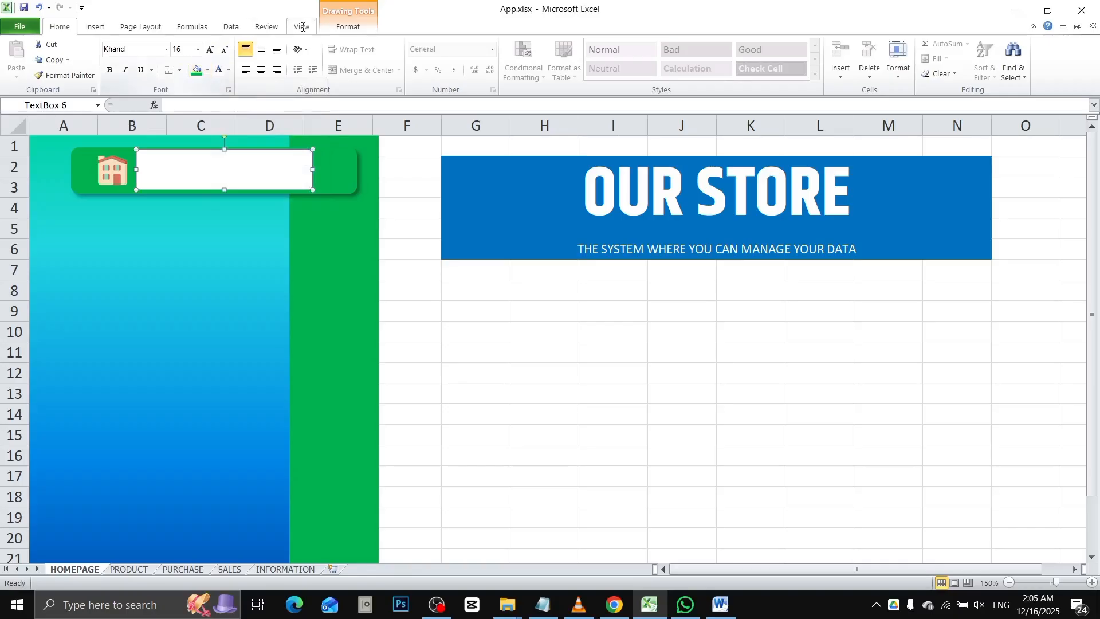
Step: Remove the fill and the outline from the HOMEPAGE text box
click(348, 26)
click(500, 45)
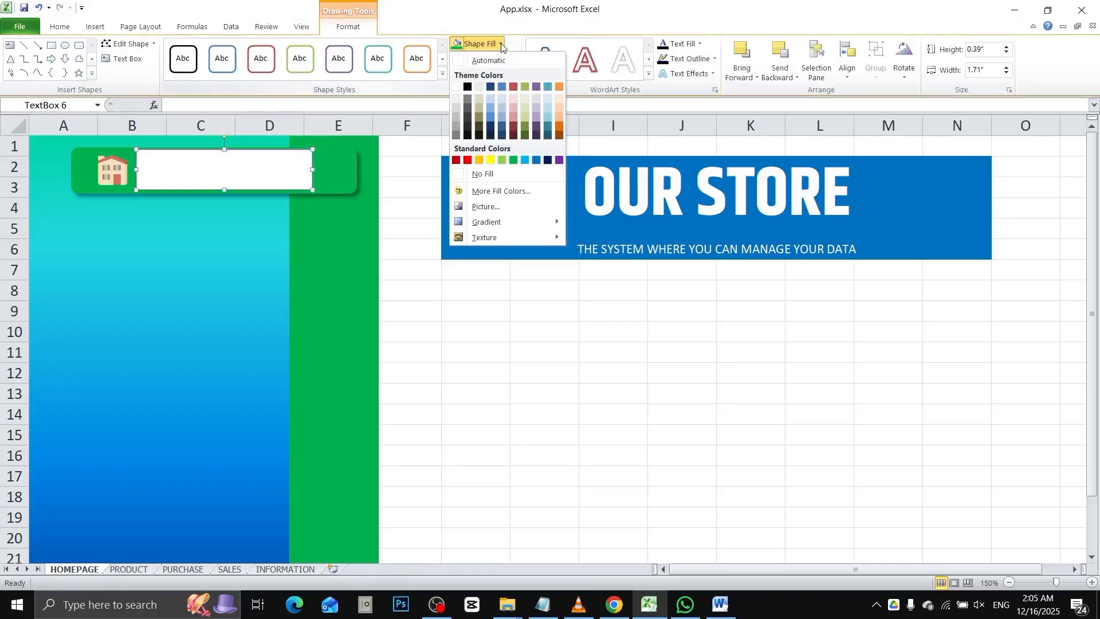
click(494, 172)
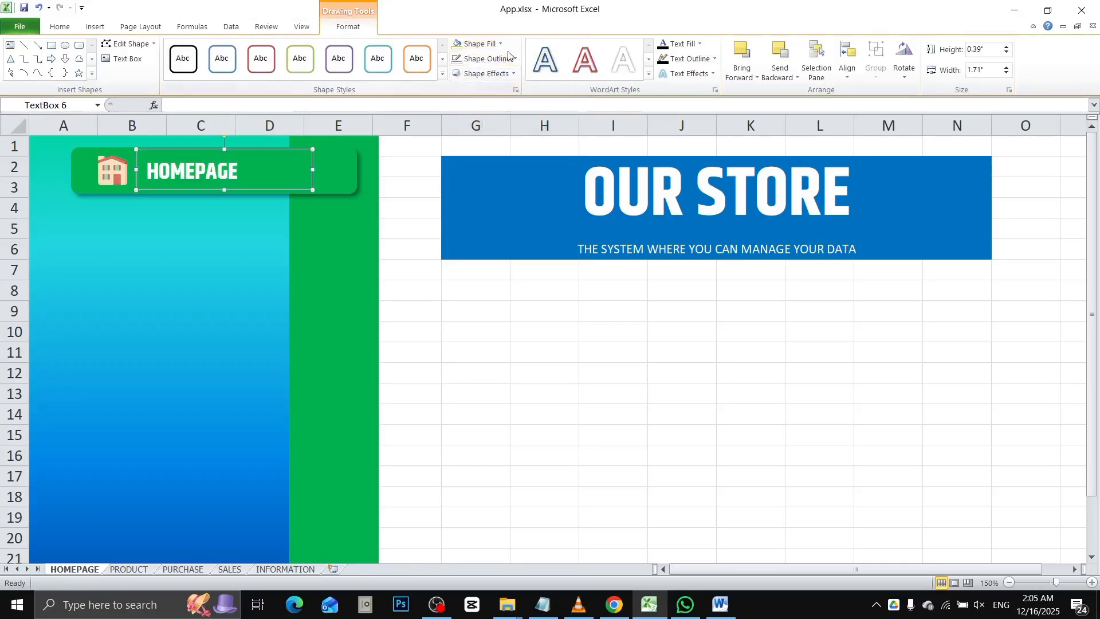
click(512, 58)
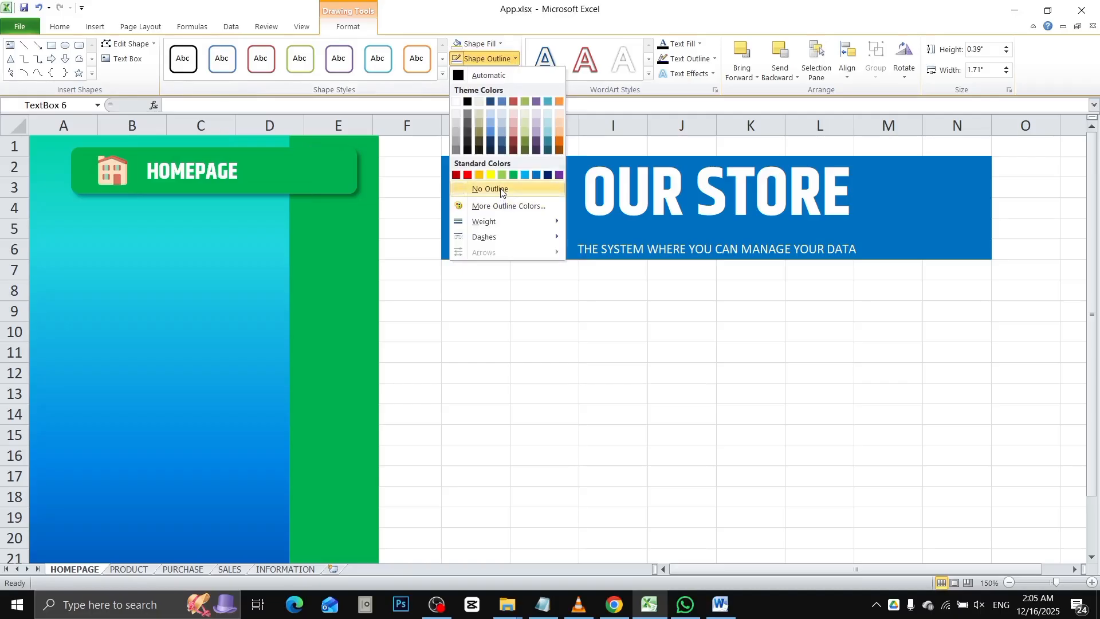
click(496, 189)
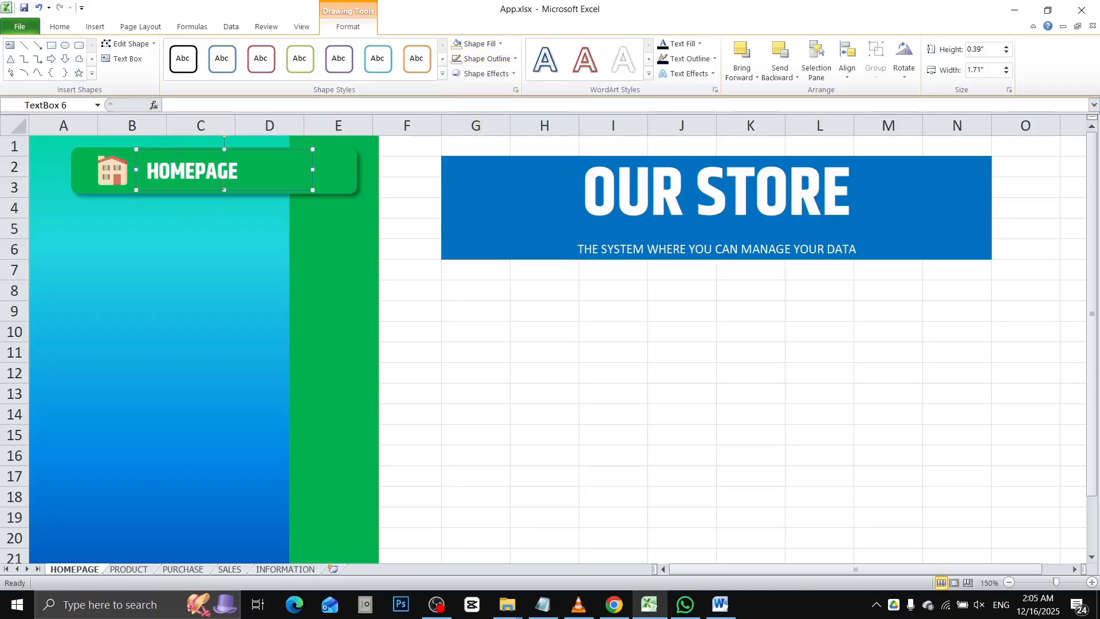
Step: Group the house icon with the HOMEPAGE text box
shift+click(111, 170)
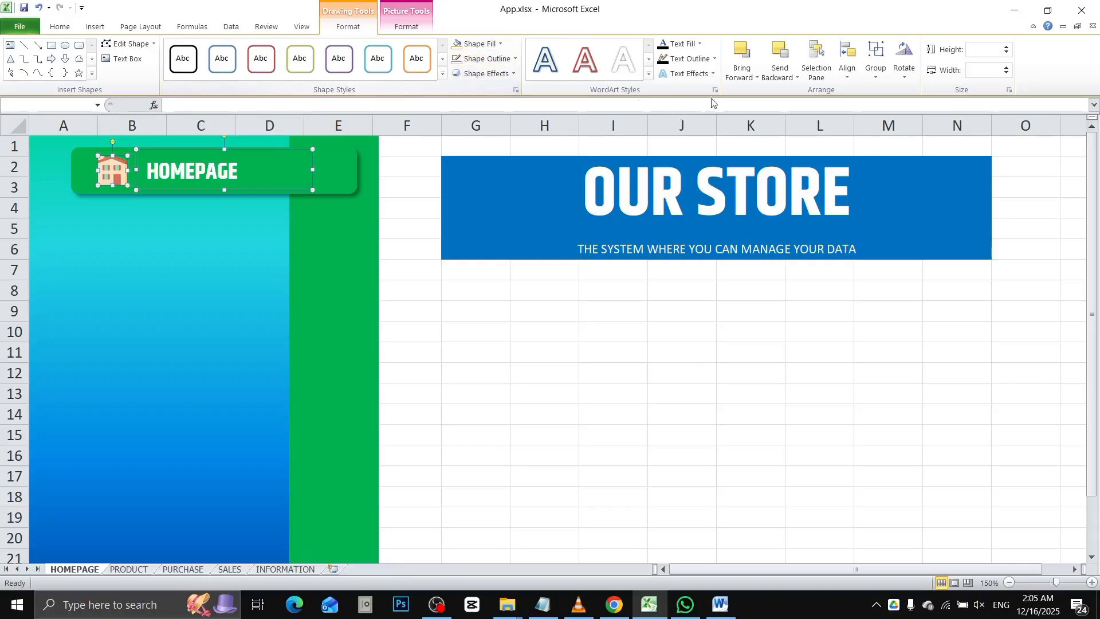
click(875, 67)
click(892, 92)
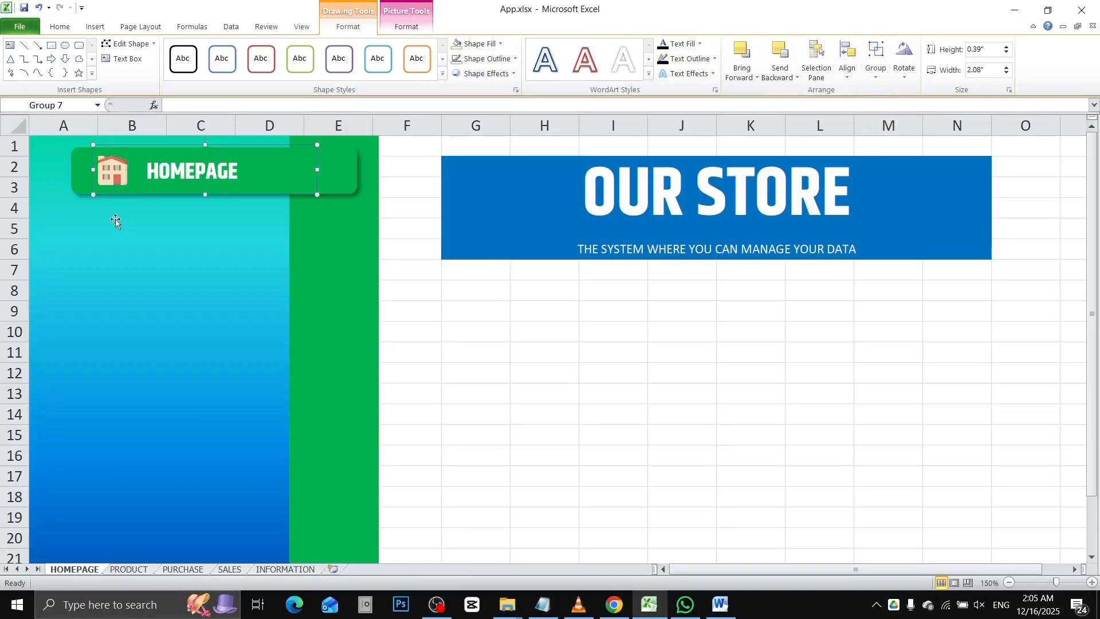
Step: Duplicate the icon and label group and place the copy directly below the green bar, aligned with the original
key(ctrl+d)
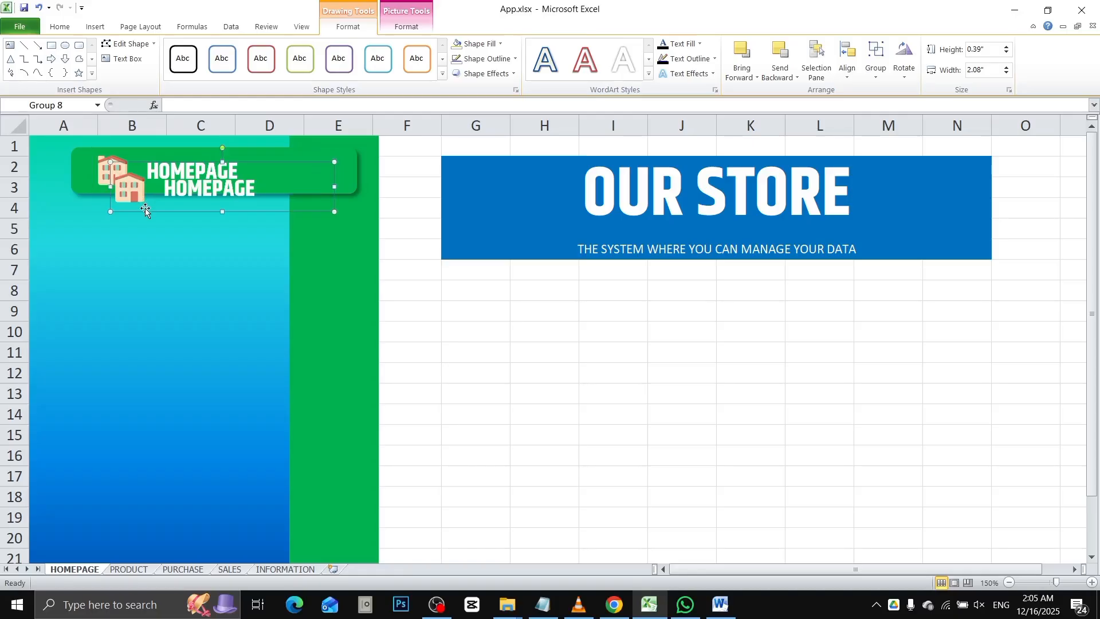
drag(147, 210, 141, 228)
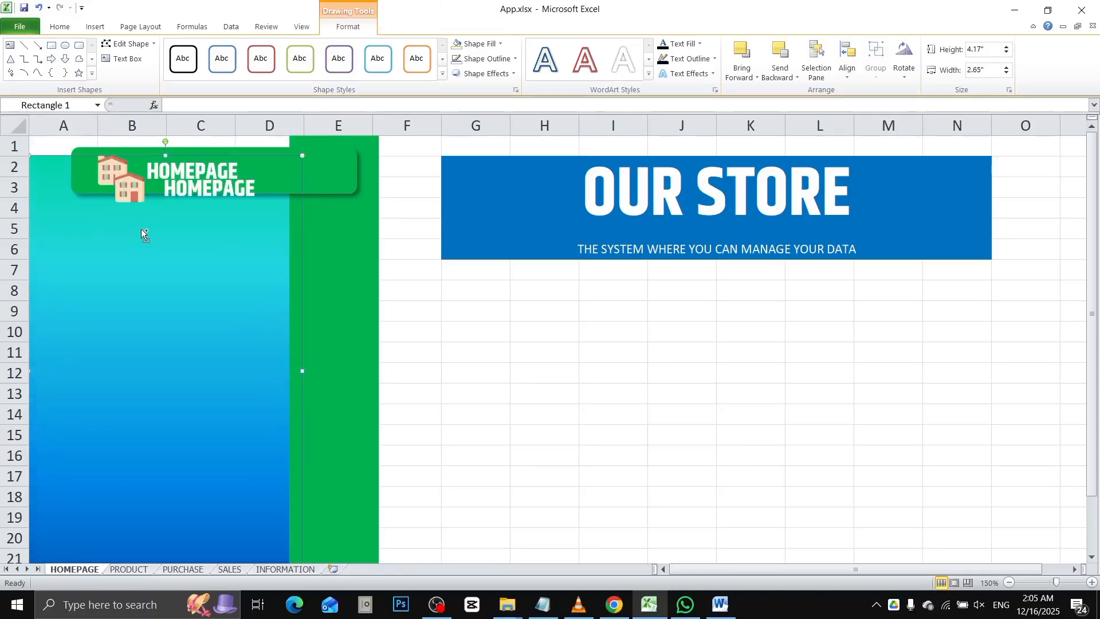
key(ctrl+z)
click(184, 196)
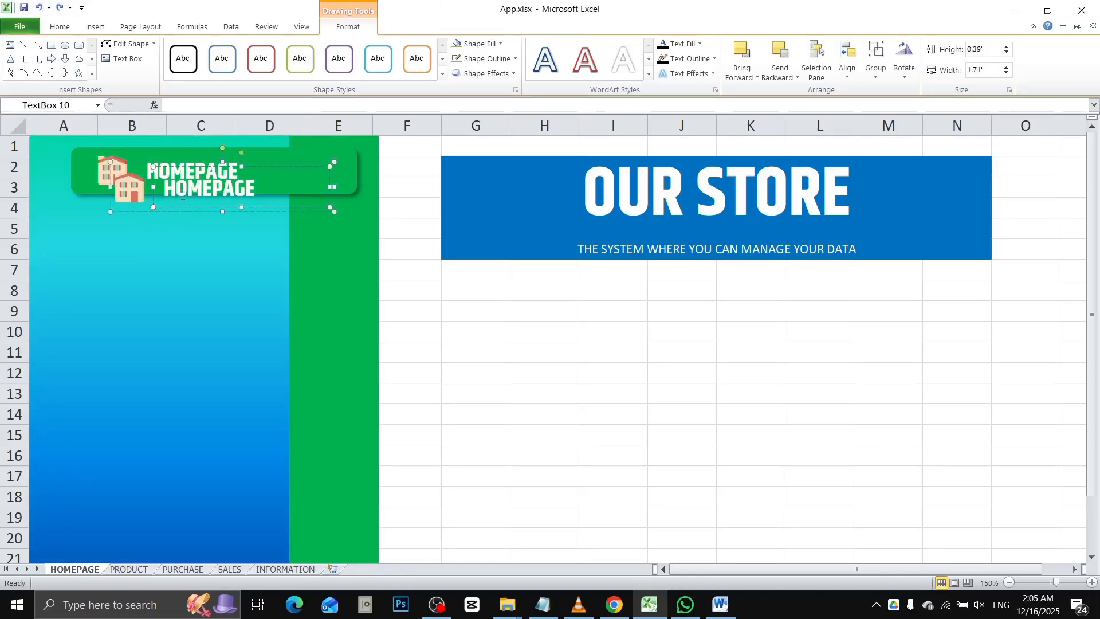
click(172, 213)
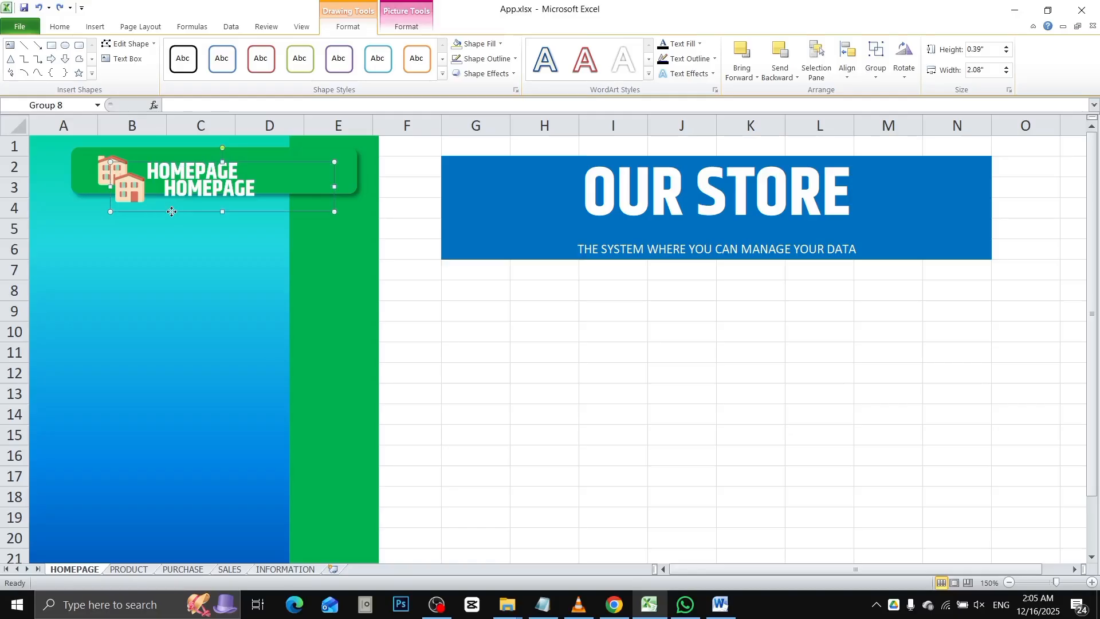
drag(171, 212, 152, 264)
key(Up)
key(Up)
key(Up)
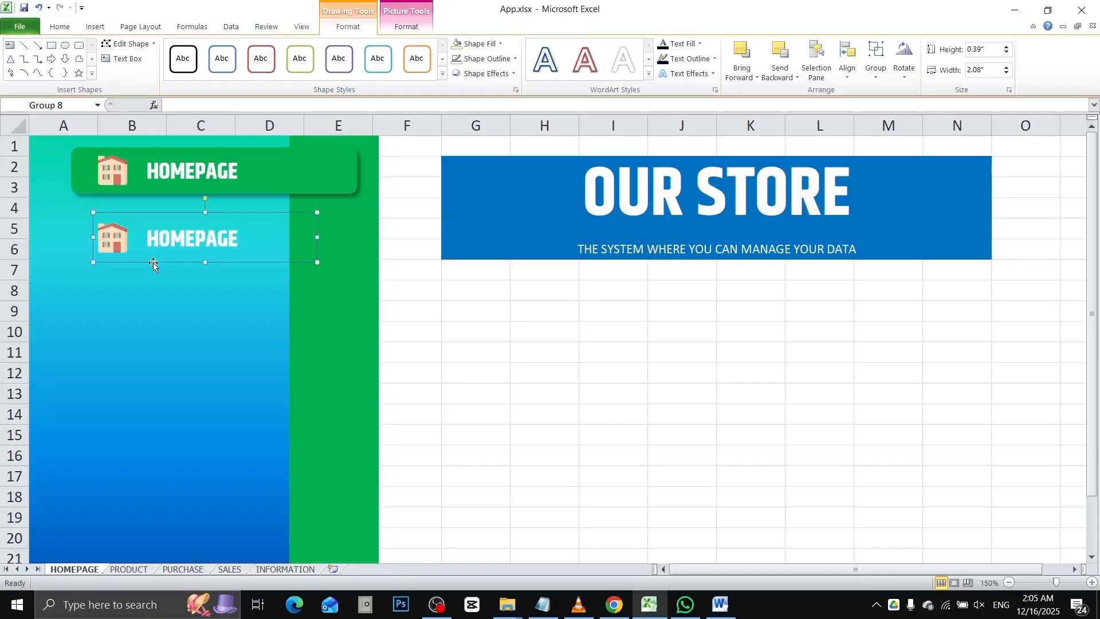
key(Up)
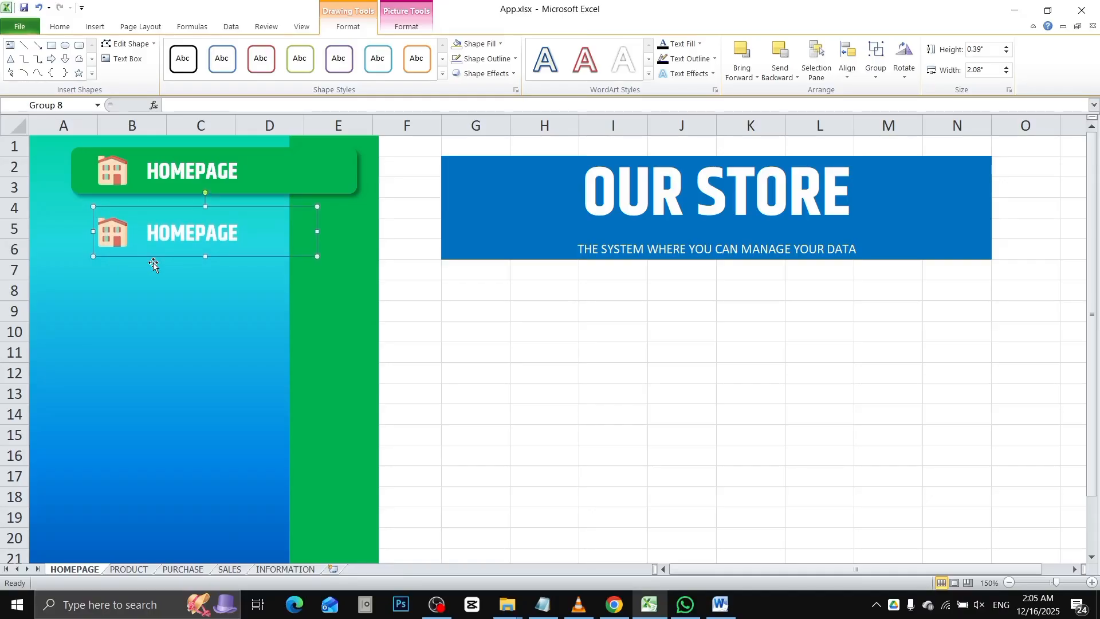
Step: Change the duplicated group's label to PRODUCT and select its house icon
double_click(185, 228)
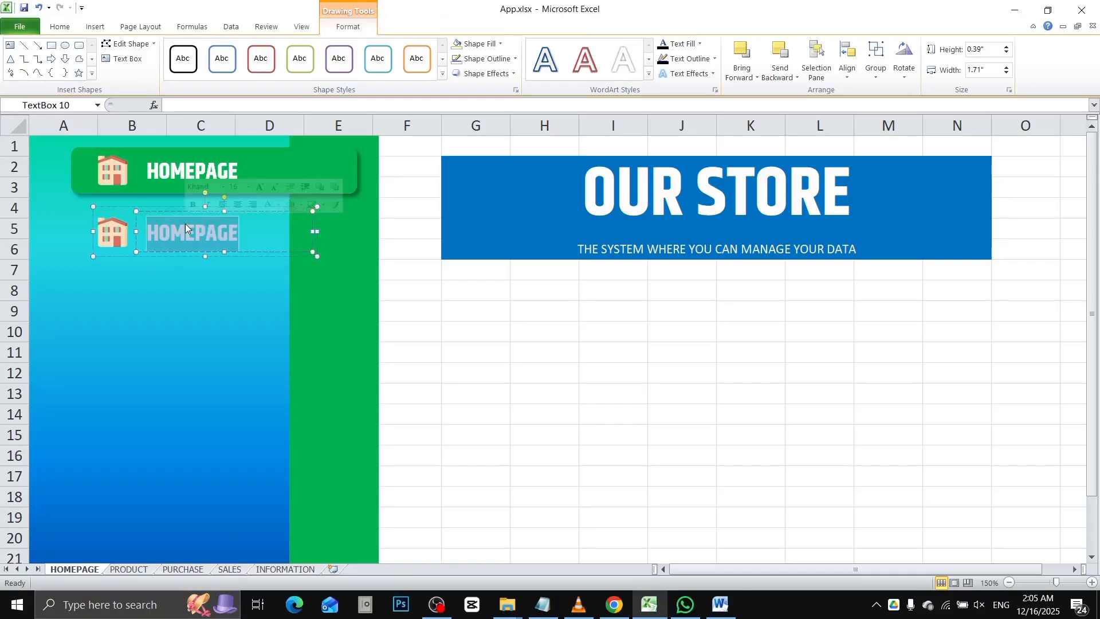
text(PRODUCT)
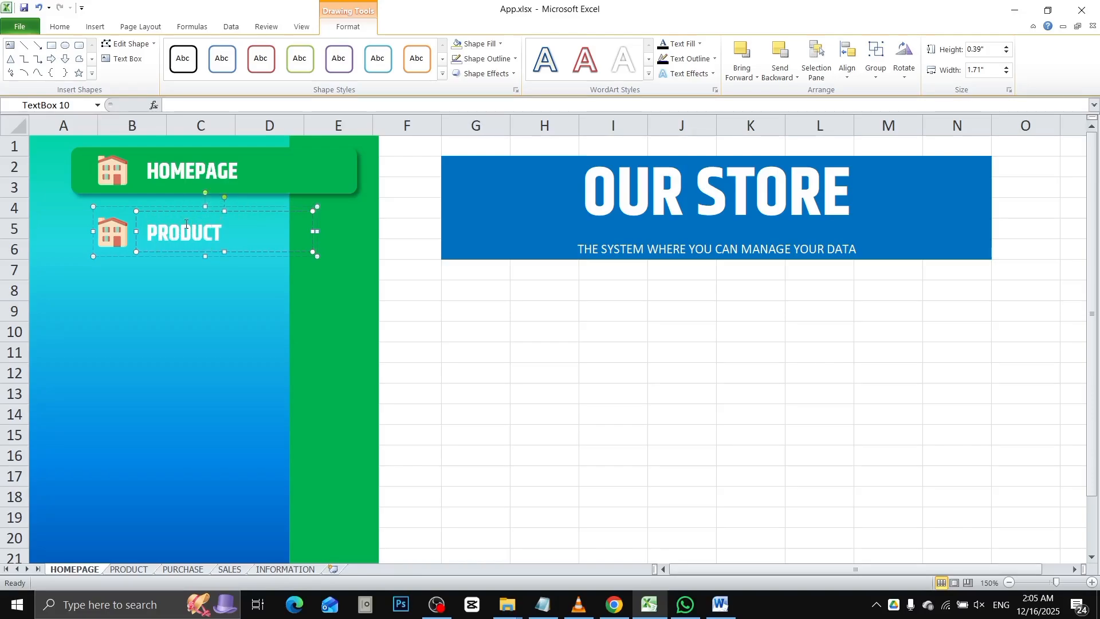
click(113, 231)
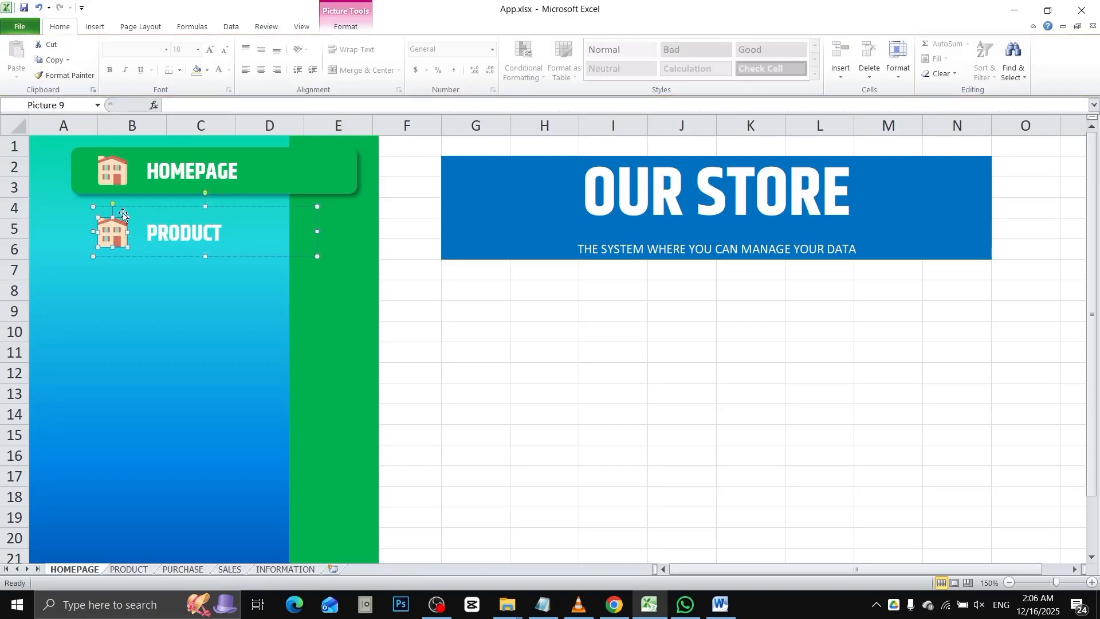
Step: Replace the PRODUCT item's house icon with product-svgrepo-com.png and enlarge it to about 0.36 inches square
click(346, 27)
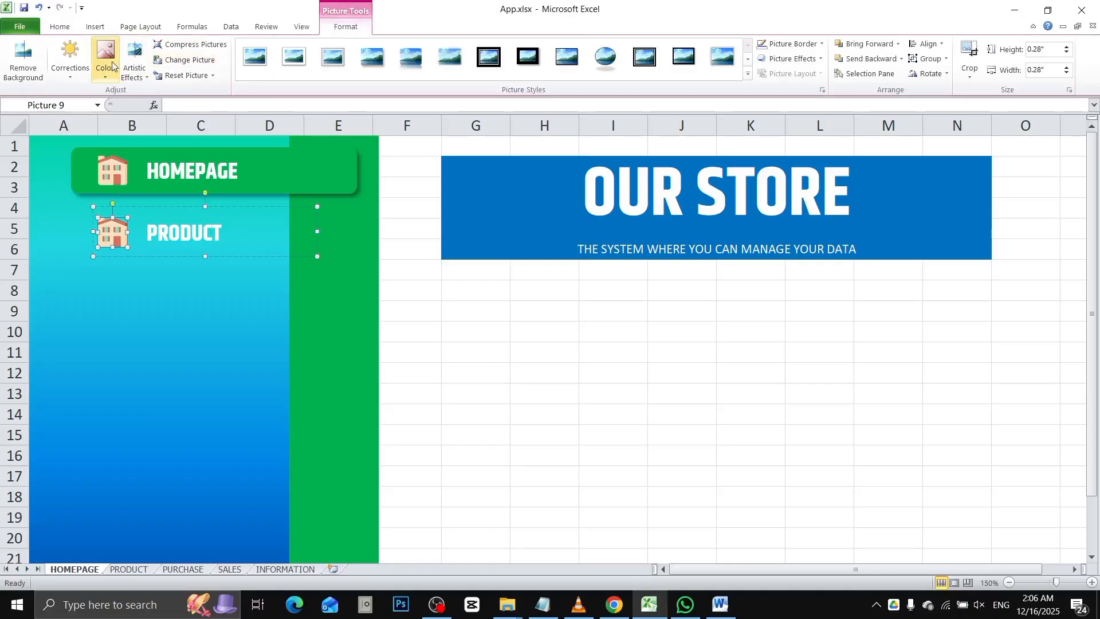
click(172, 60)
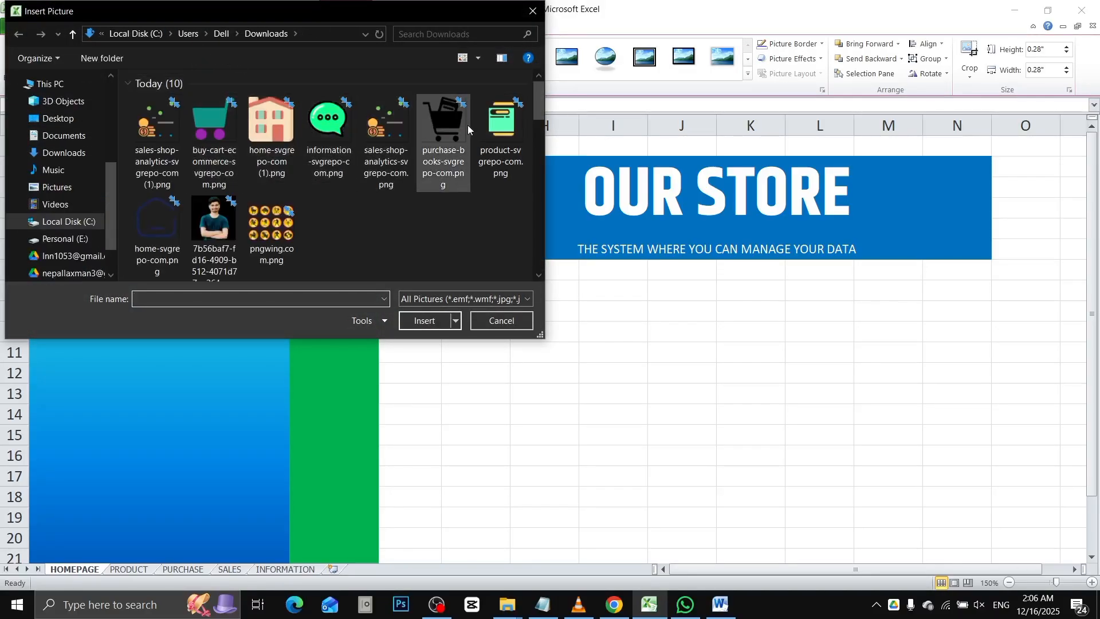
double_click(498, 123)
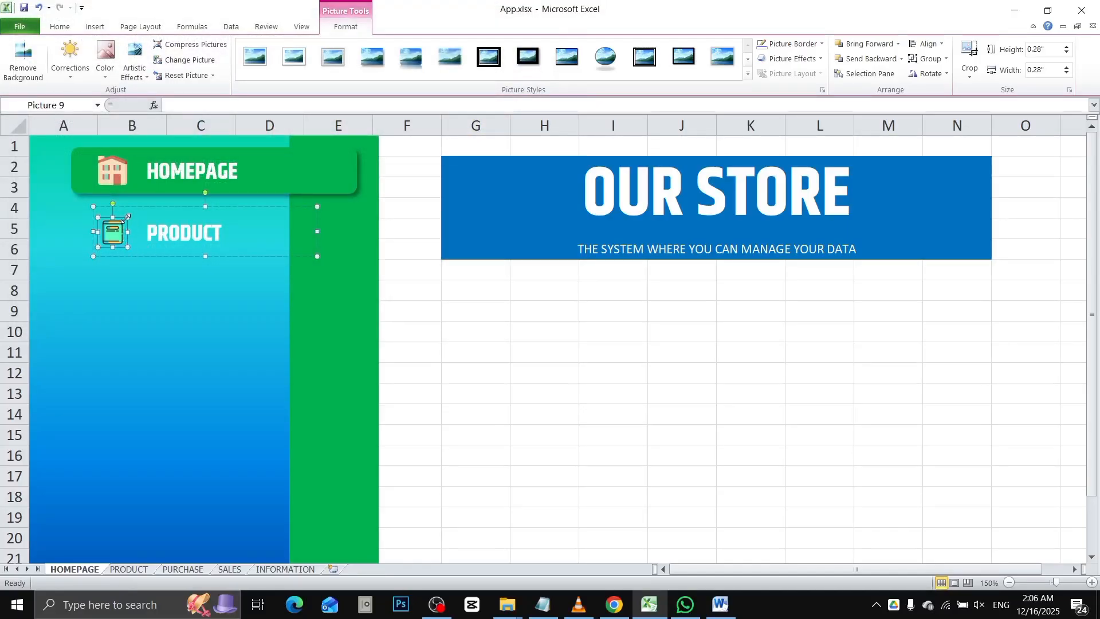
drag(127, 218, 136, 215)
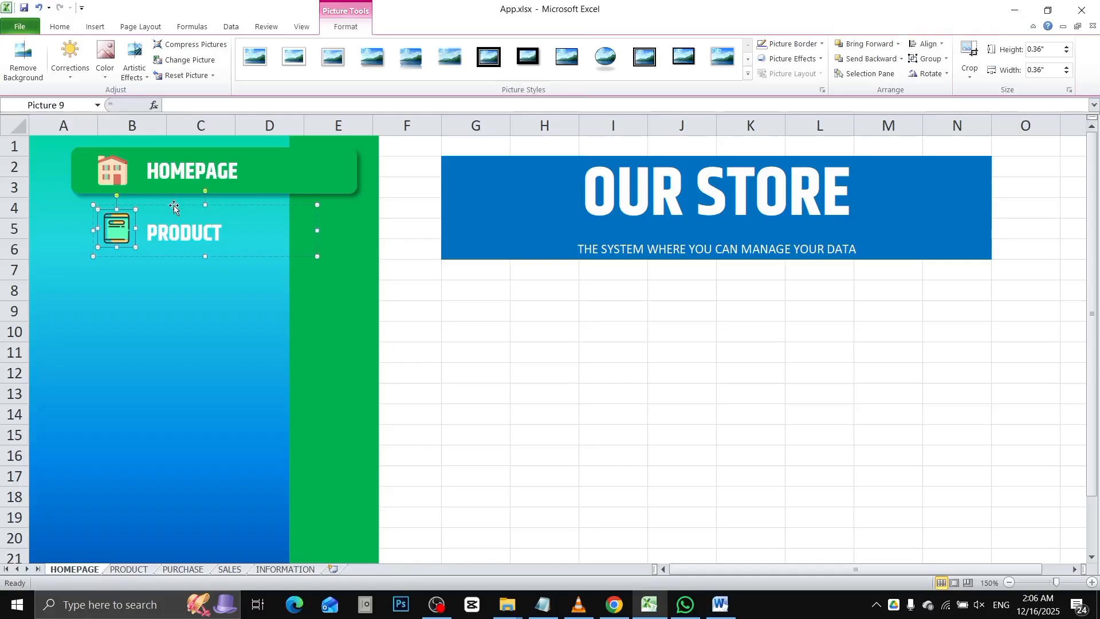
key(Escape)
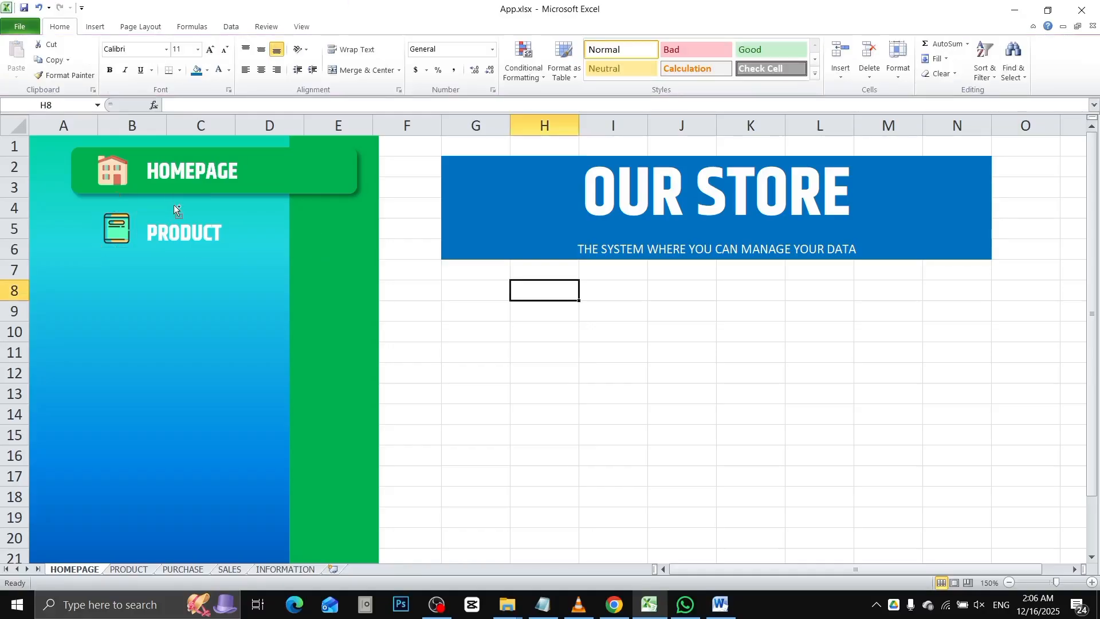
Step: Duplicate the PRODUCT icon and label group and place the copy directly below, aligned with the original
click(175, 232)
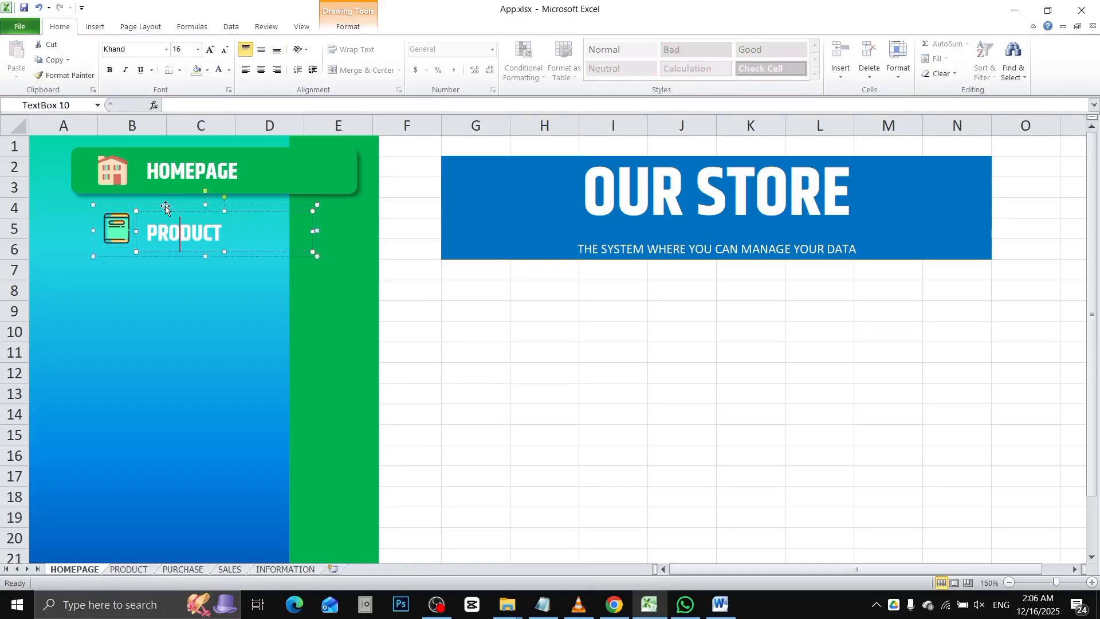
click(165, 208)
key(ctrl+d)
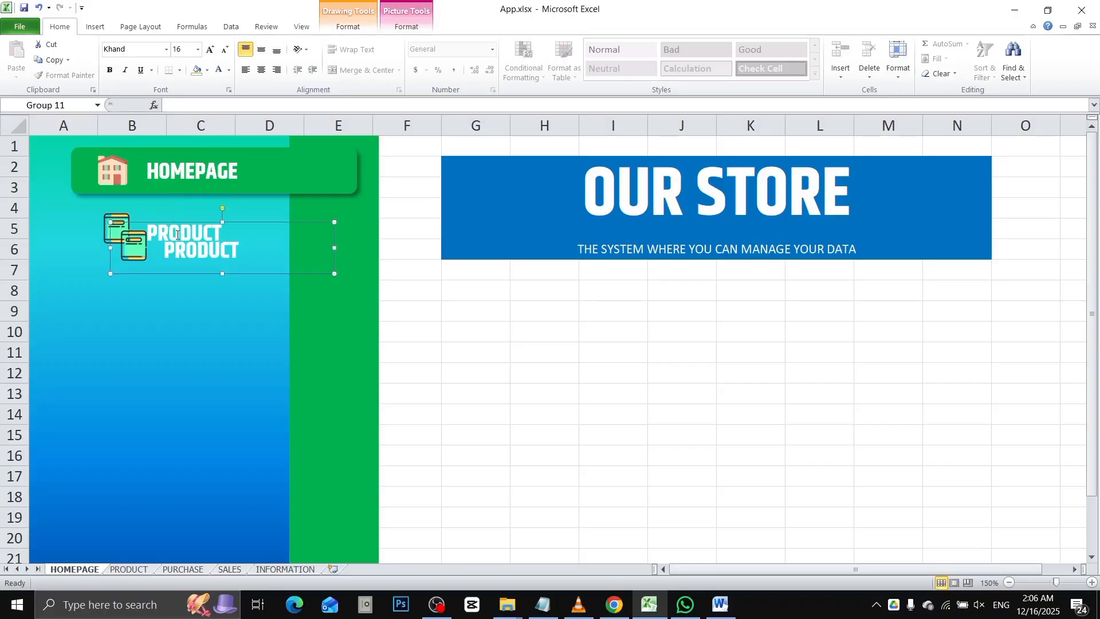
drag(173, 222, 157, 273)
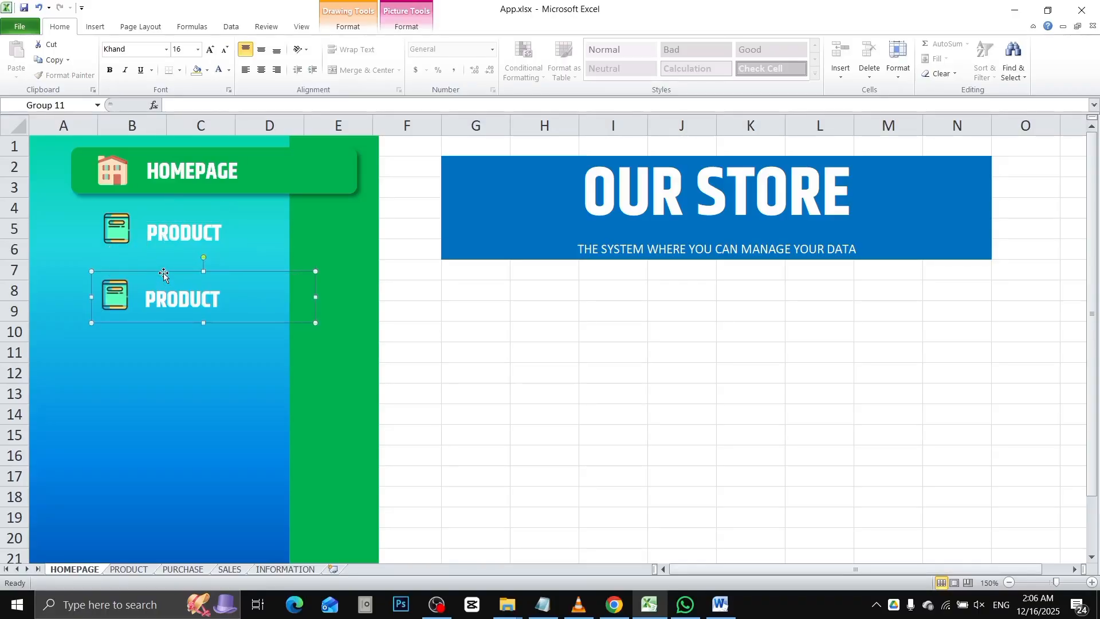
key(Right)
key(Right)
key(Up)
key(Up)
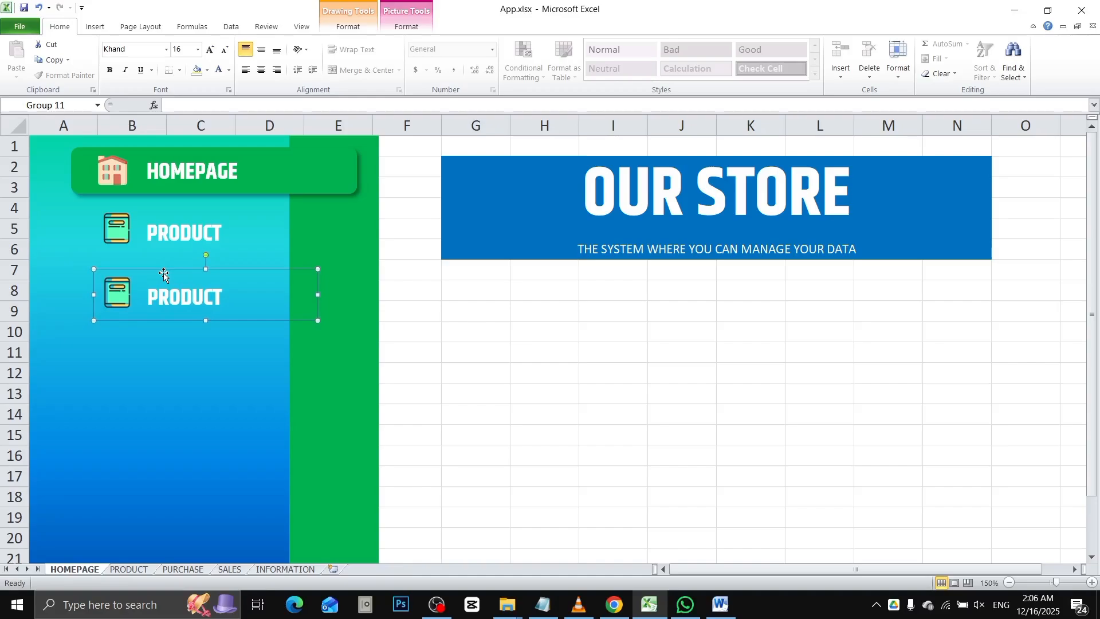
Step: Change the label of the lower PRODUCT copy to PURCHASE
click(170, 294)
key(shift+End)
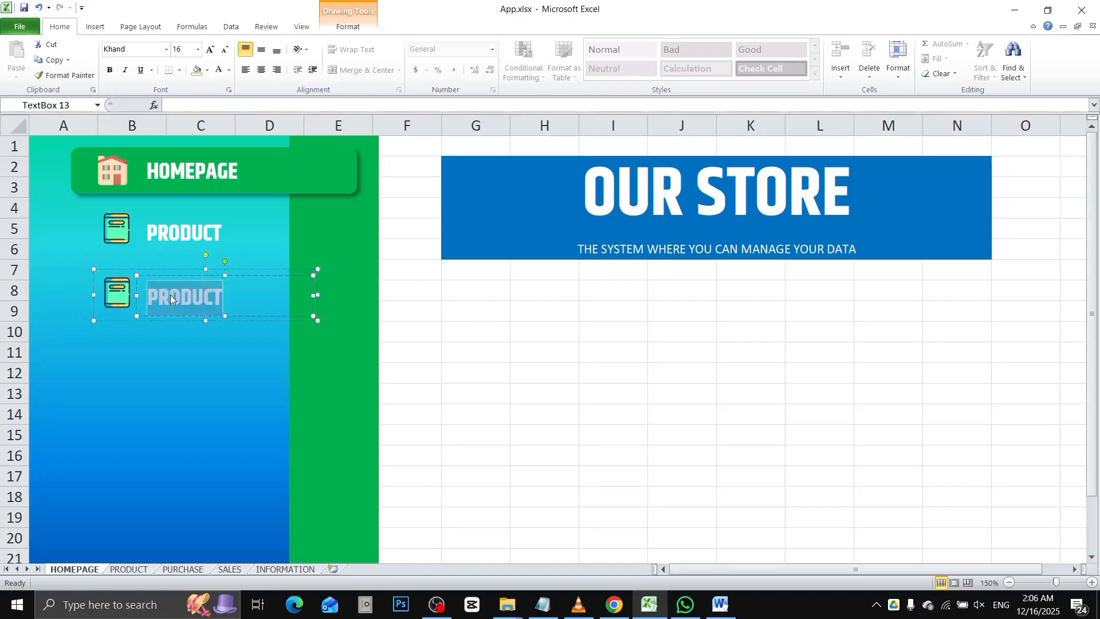
key(Delete)
key(BackSpace)
text(URCHASE)
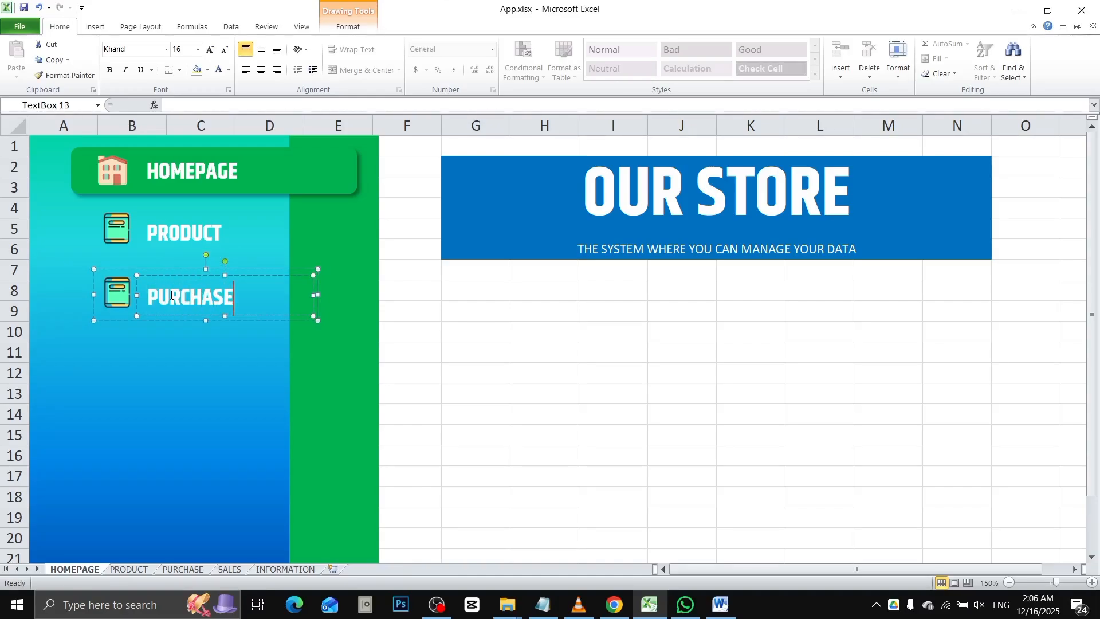
Step: Replace the icon beside the PURCHASE label with buy-cart-ecommerce-svgrepo-com.png
click(127, 294)
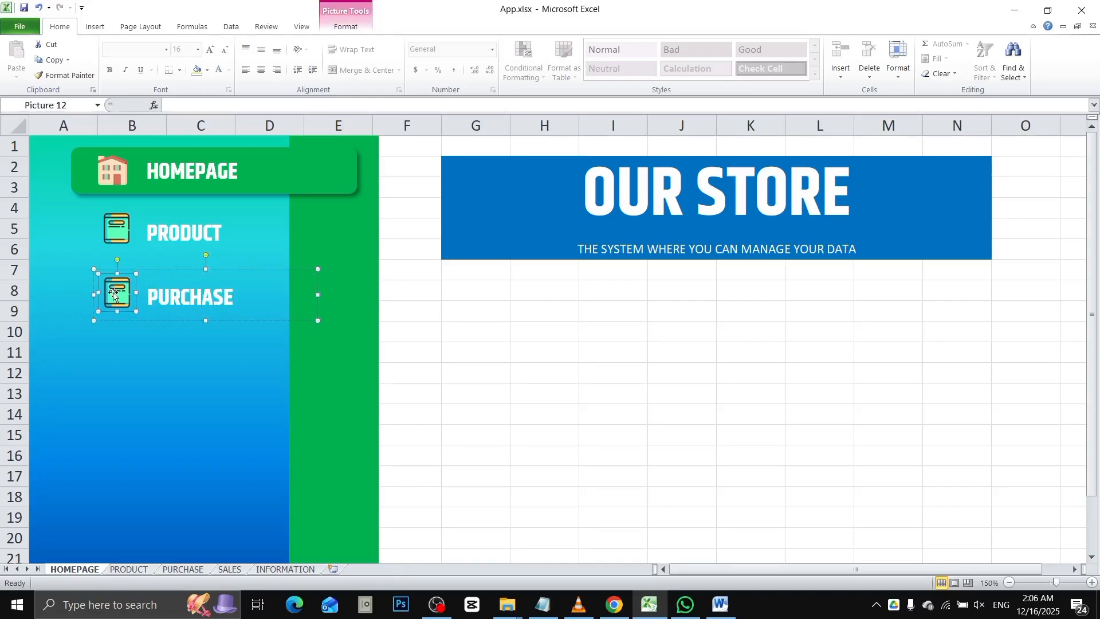
click(349, 27)
click(189, 60)
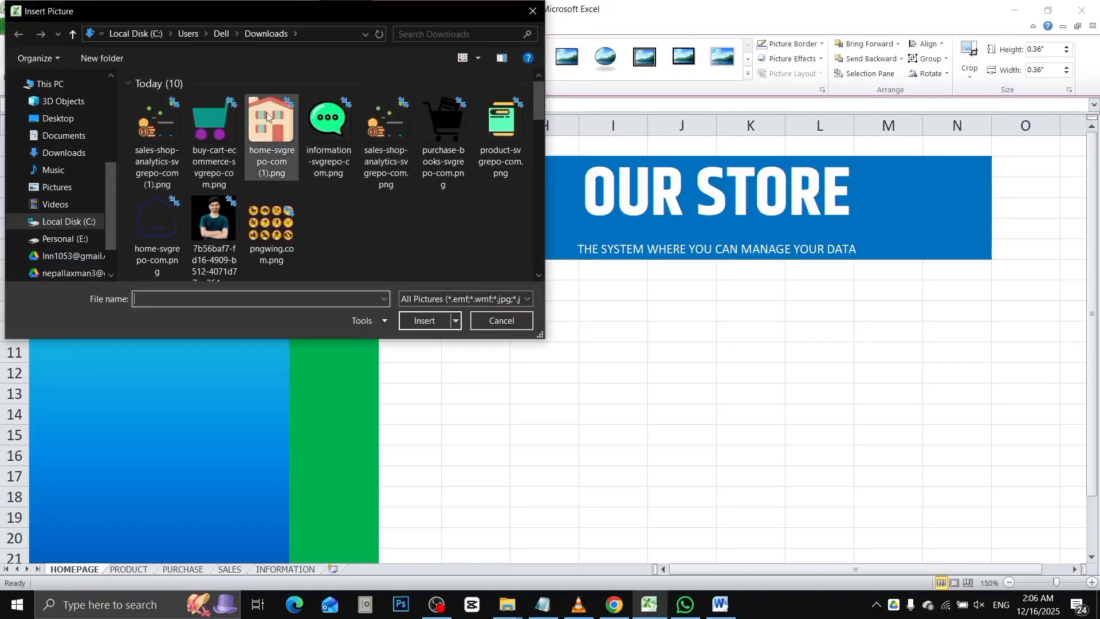
double_click(219, 129)
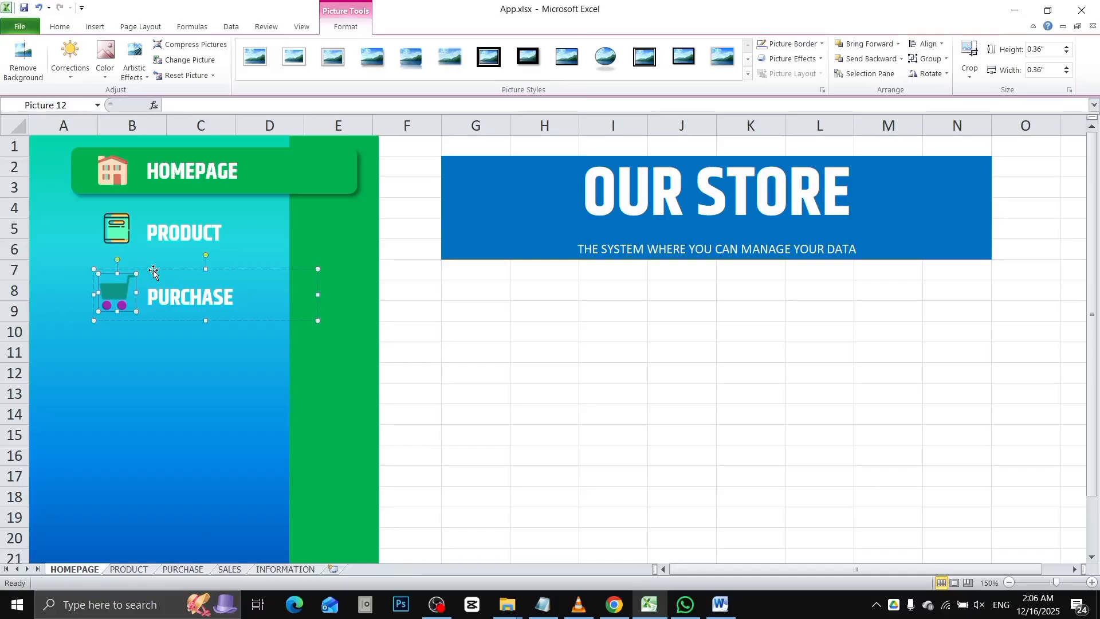
Step: Duplicate the PURCHASE group, place the copy just below it, and change the copy's label to SALES
click(153, 270)
key(ctrl+d)
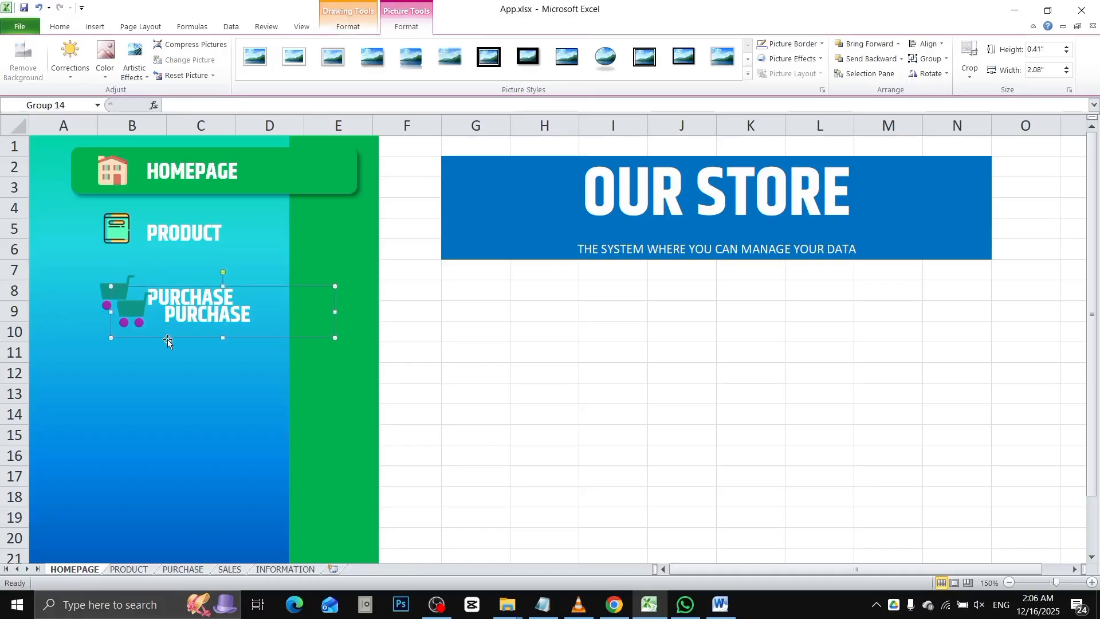
drag(168, 339, 155, 380)
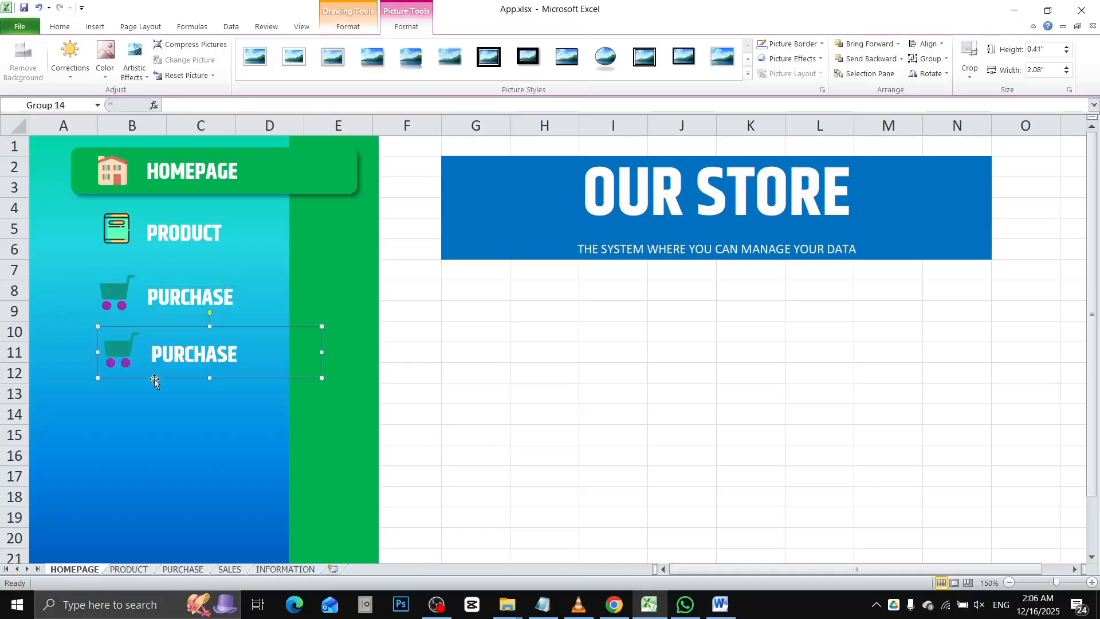
click(181, 358)
double_click(181, 358)
text(SALES)
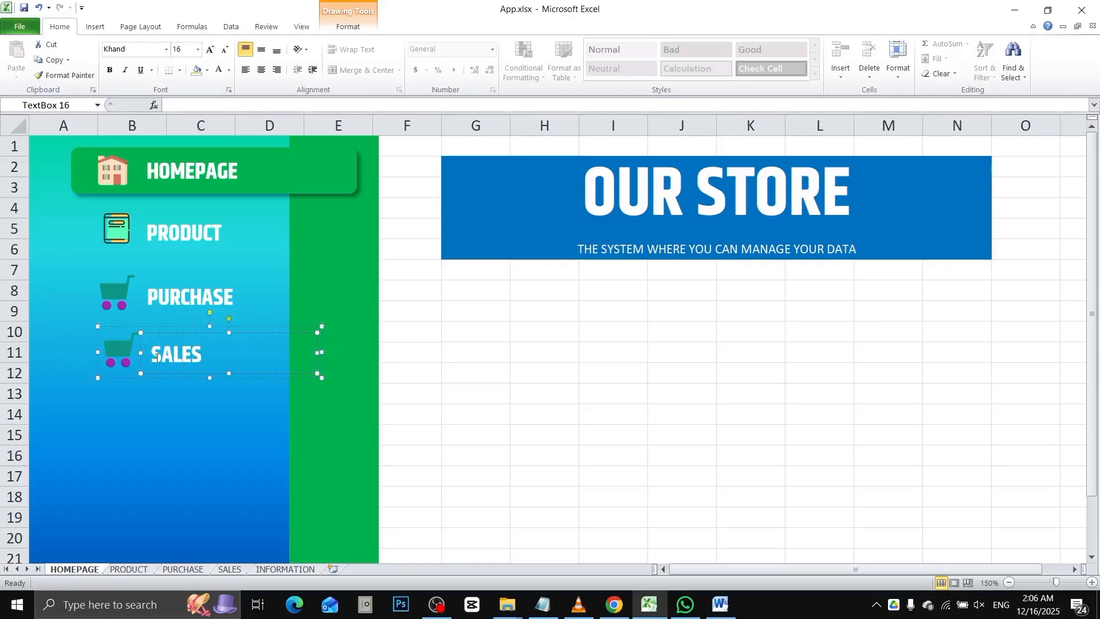
Step: Replace the cart icon beside the SALES label with sales-shop-analytics-svgrepo-com.png
click(123, 350)
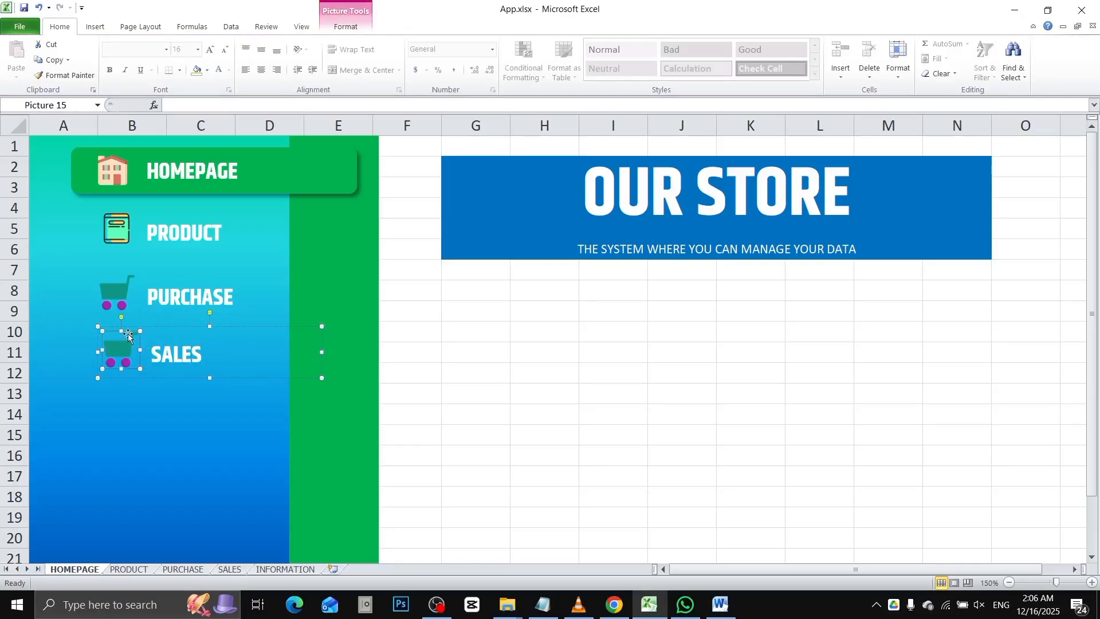
click(341, 25)
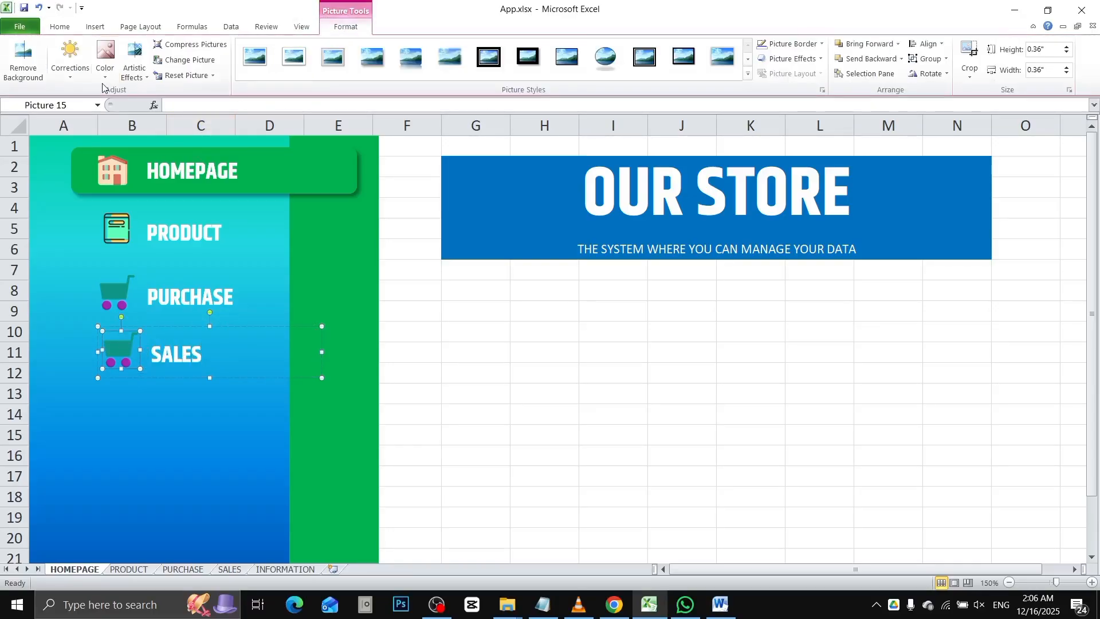
click(181, 59)
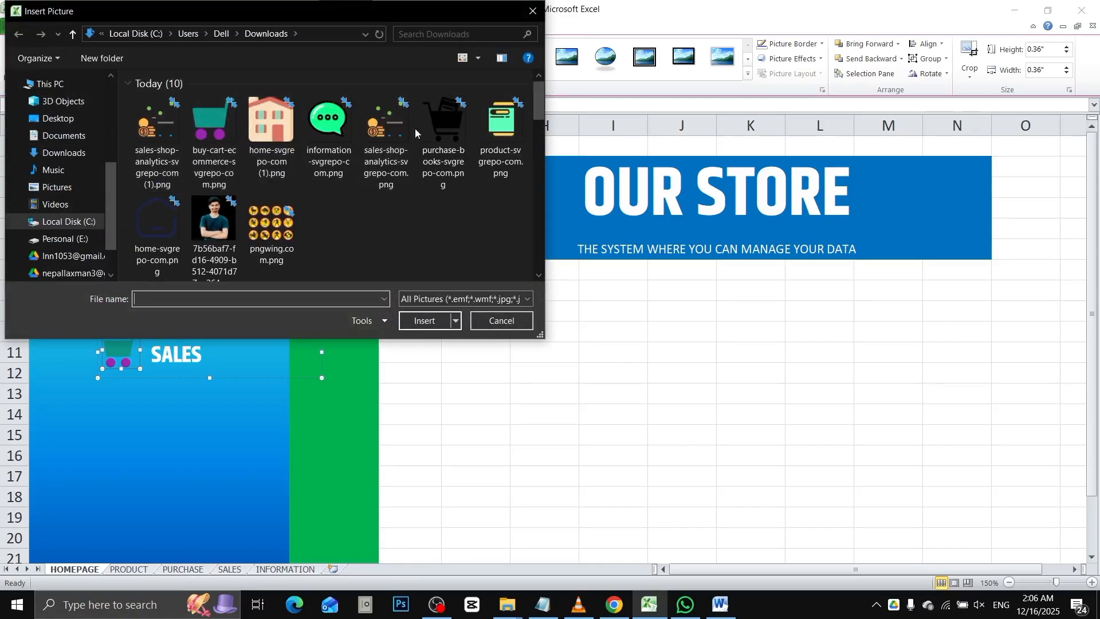
double_click(380, 130)
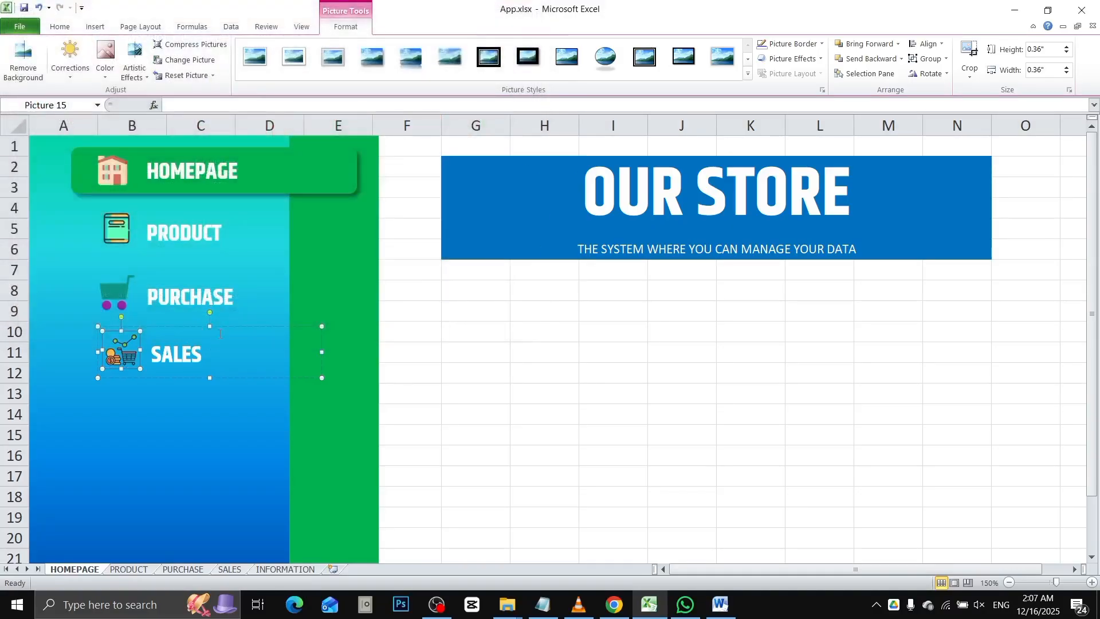
Step: Duplicate the SALES group, place the copy below it, and change the copy's label to INFORMATION
click(228, 328)
key(ctrl+d)
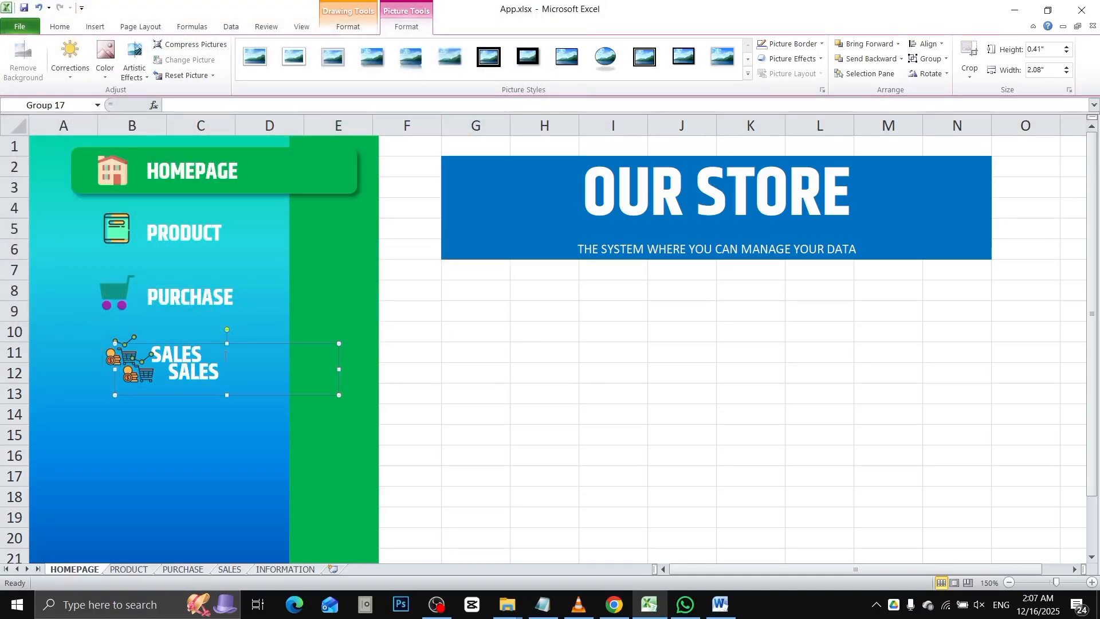
drag(209, 396, 196, 452)
click(185, 439)
double_click(184, 438)
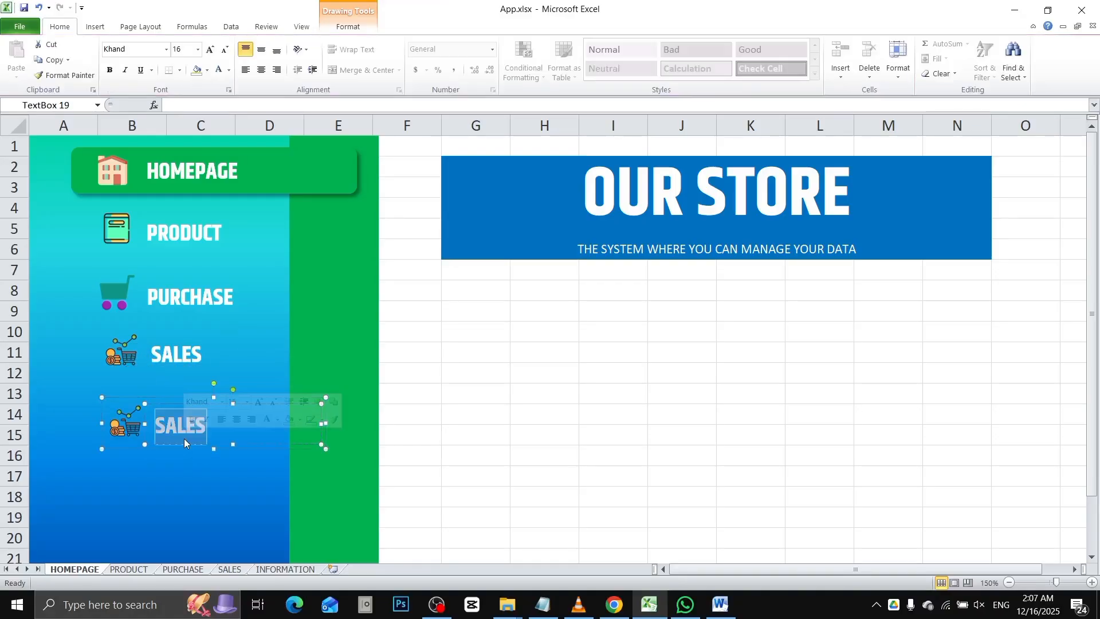
text(INFORMATION)
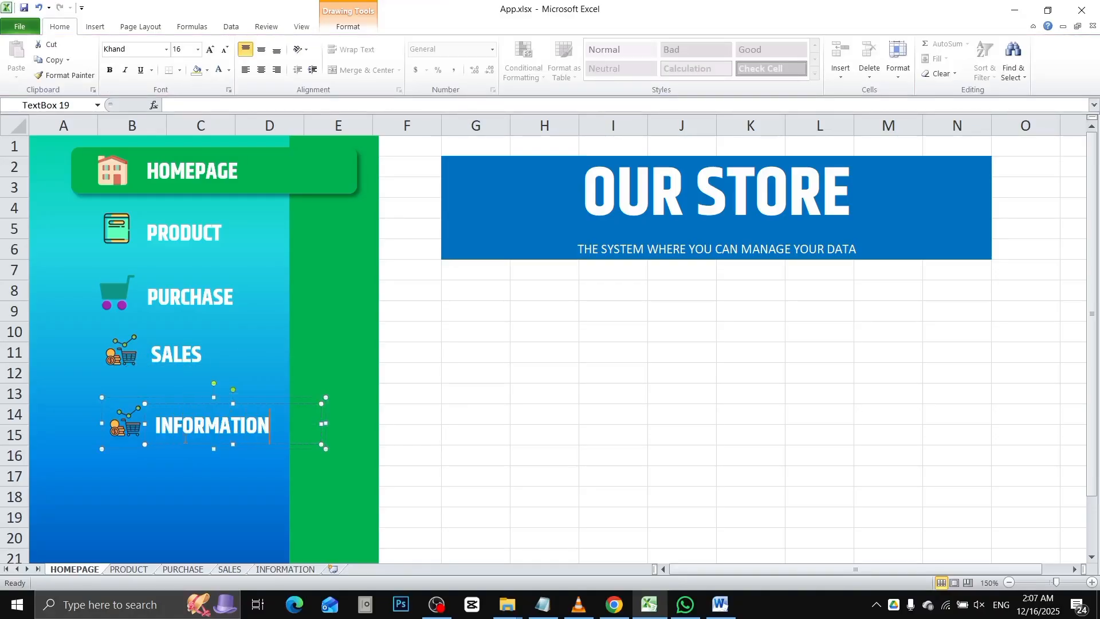
Step: Replace the icon beside the INFORMATION label with information-svgrepo-com.png and deselect the group
click(122, 424)
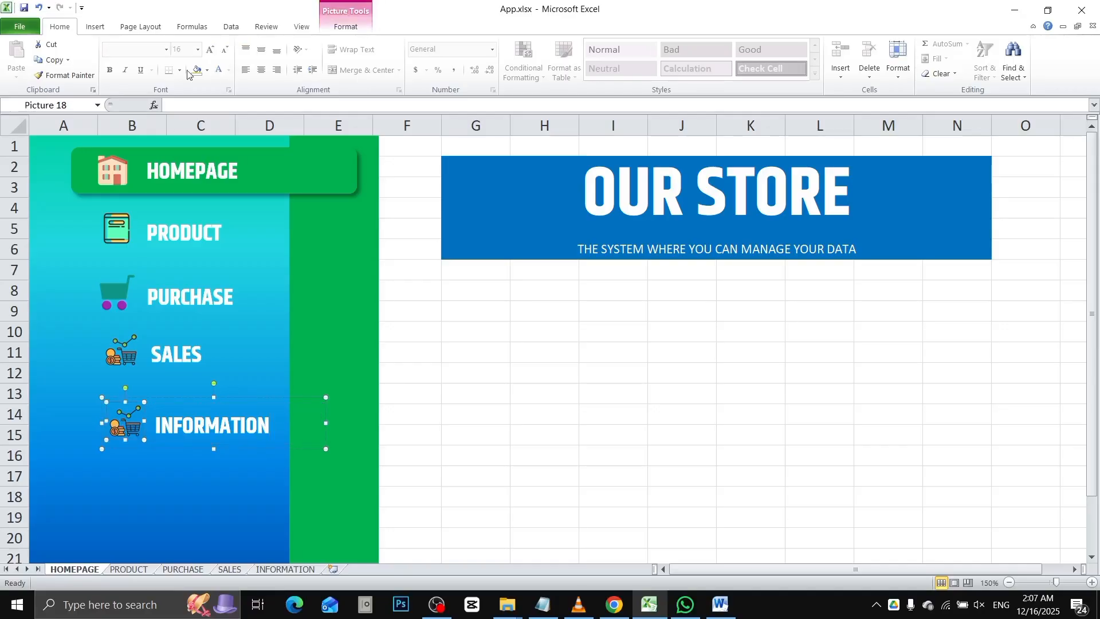
click(344, 27)
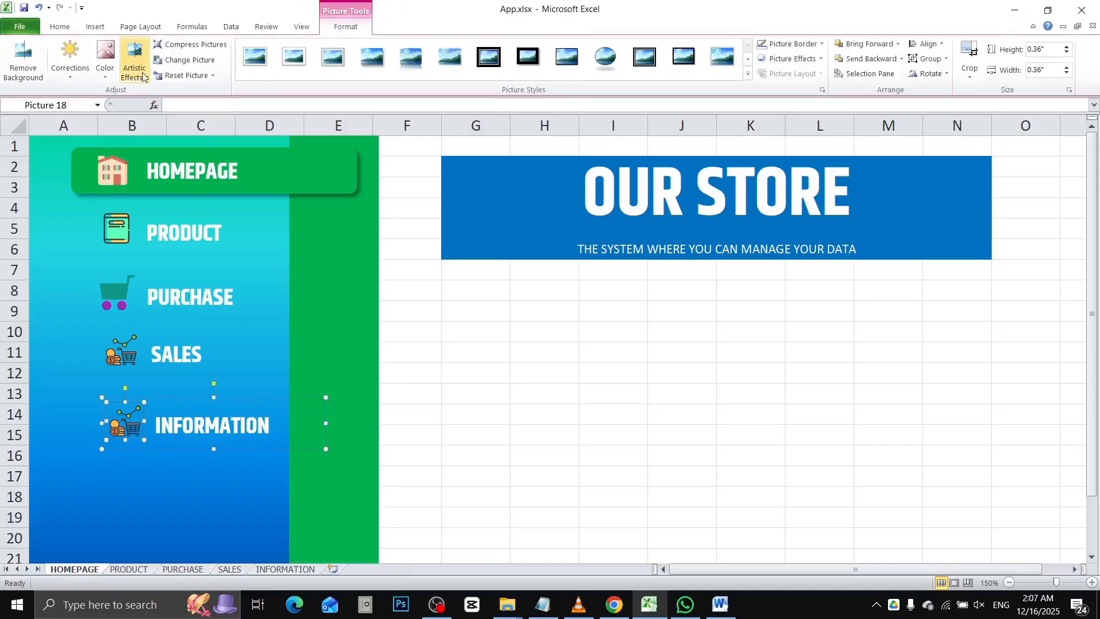
click(181, 63)
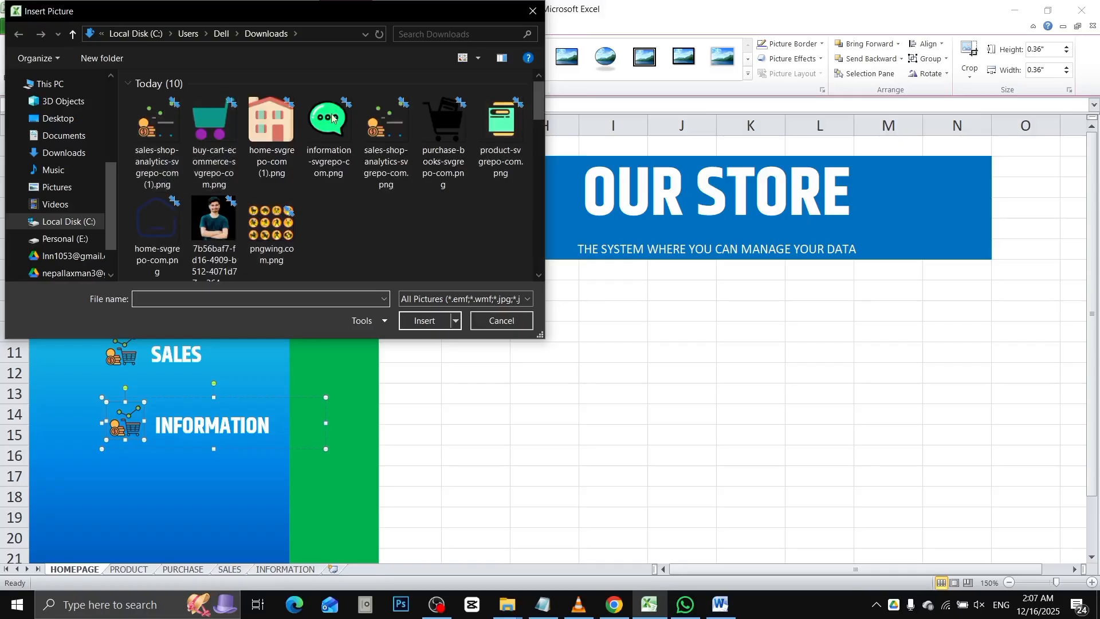
double_click(327, 127)
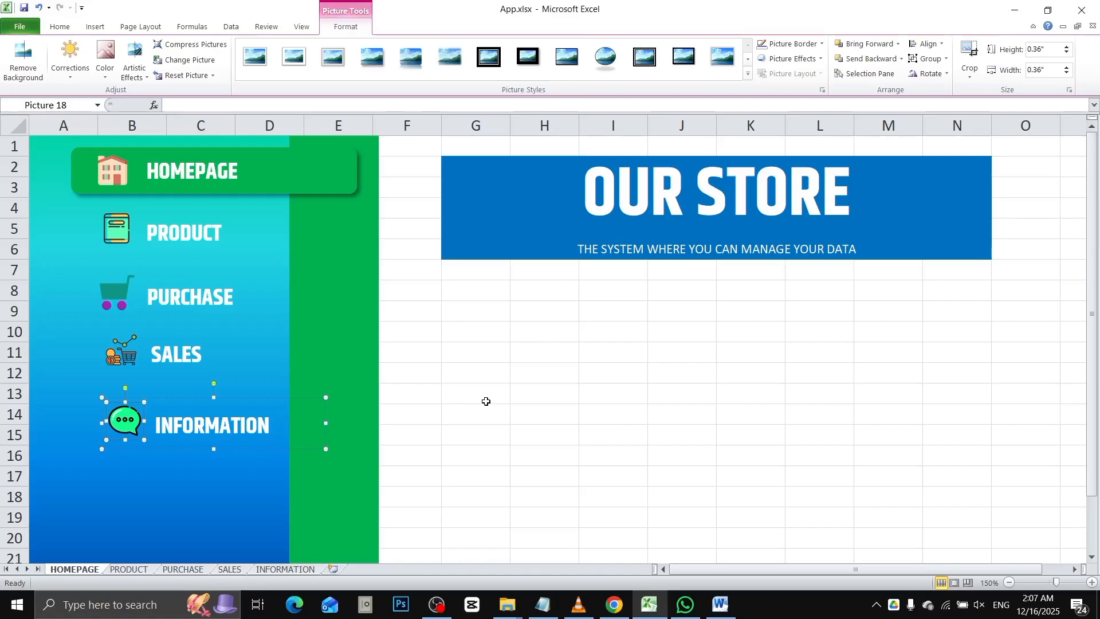
click(526, 417)
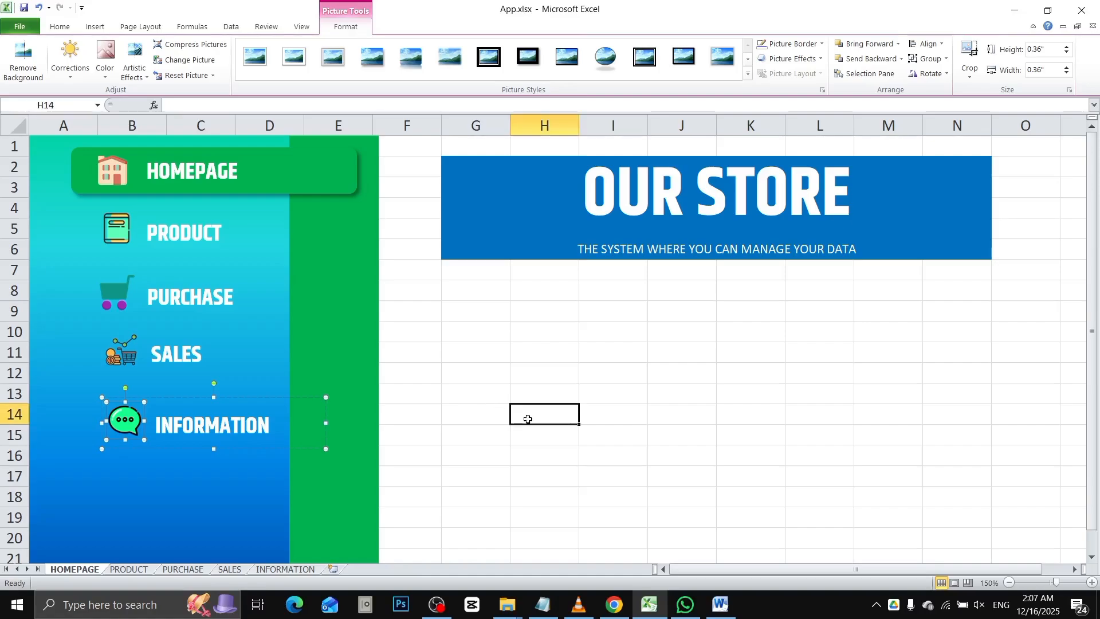
Step: Draw a vertical straight line about 3.65 inches tall along the left edge of the sidebar icons and set its outline to red
click(95, 27)
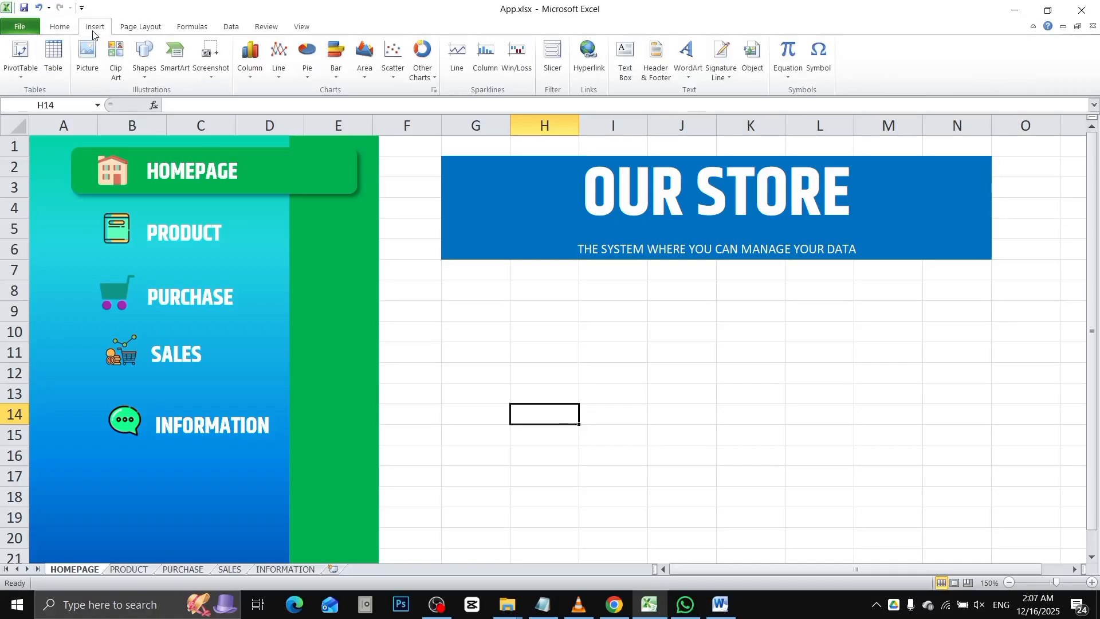
click(146, 73)
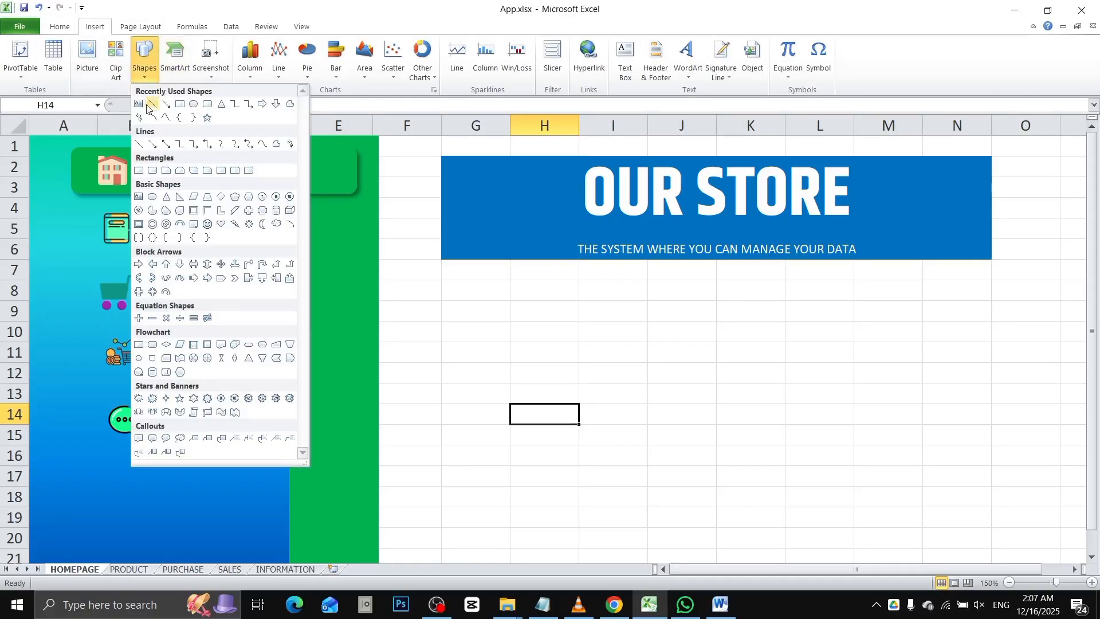
click(180, 104)
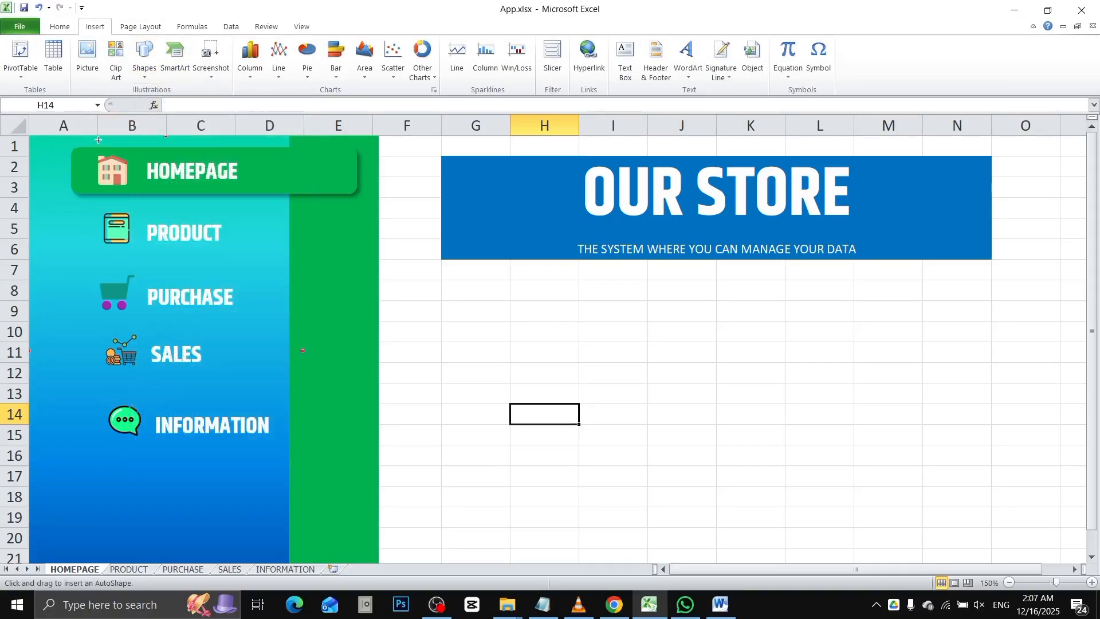
drag(98, 152, 110, 473)
drag(108, 511, 108, 517)
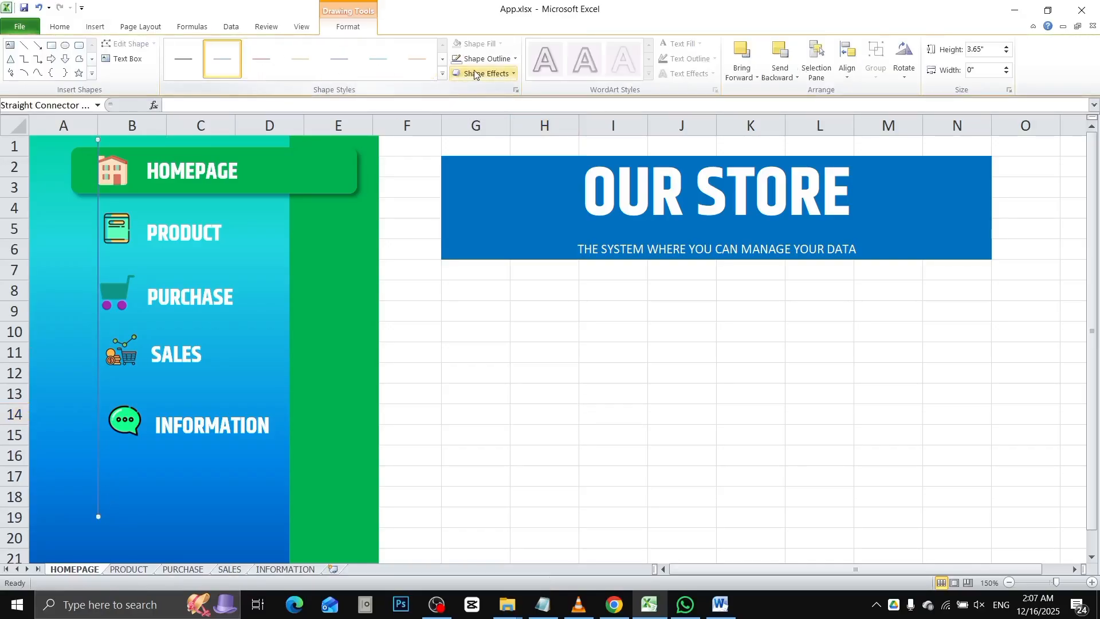
click(485, 59)
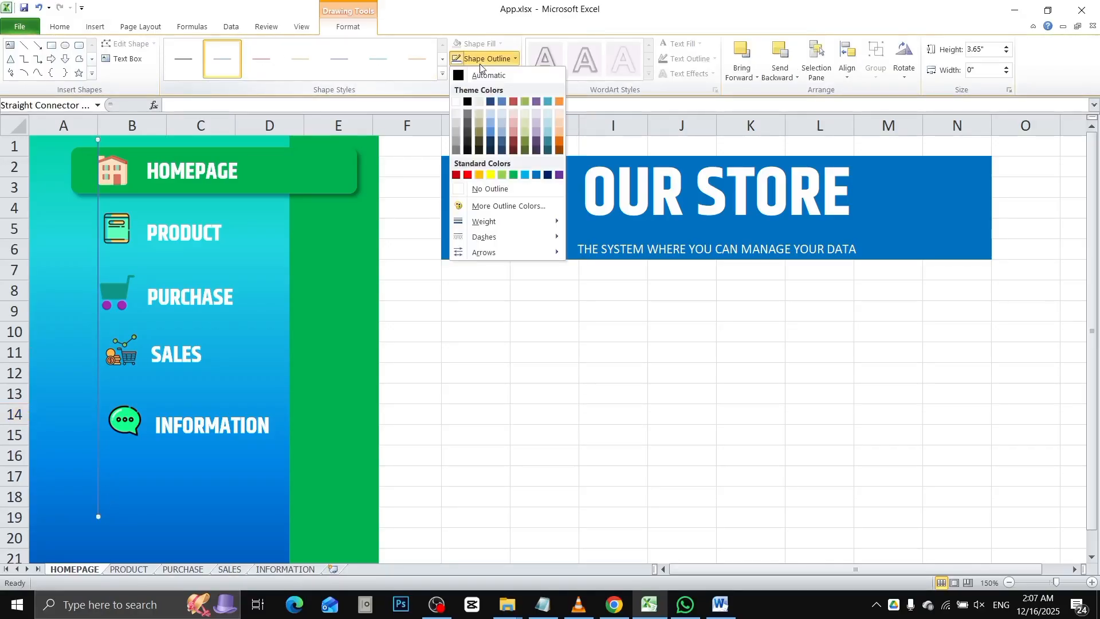
click(469, 175)
click(162, 233)
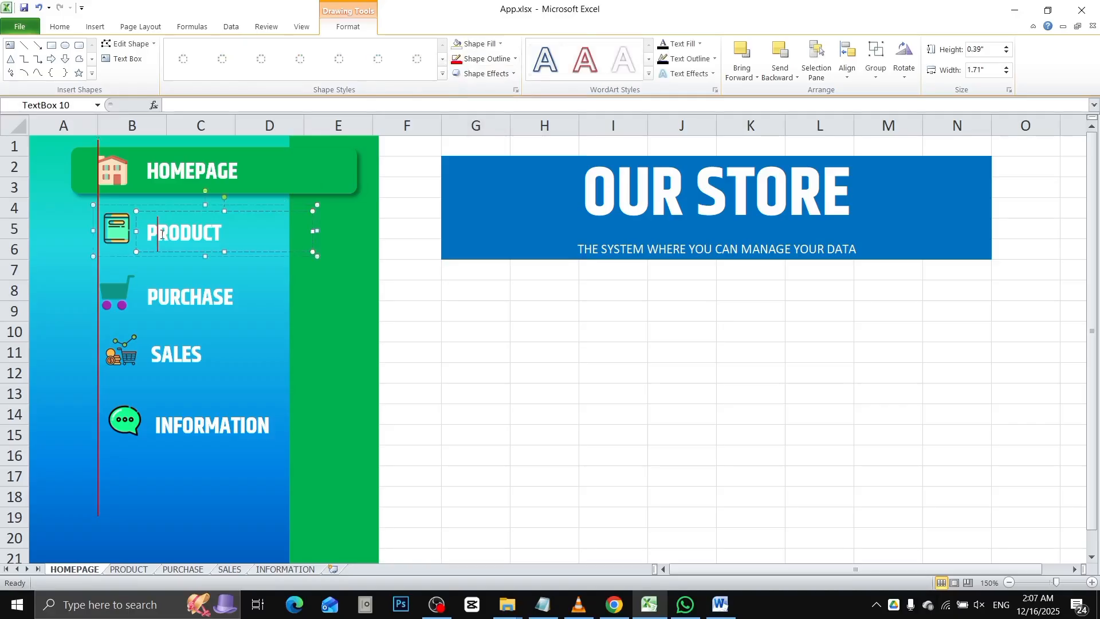
Step: Align the PRODUCT group's icon with the red vertical guide line and lower the group below the HOMEPAGE button
click(118, 254)
click(118, 254)
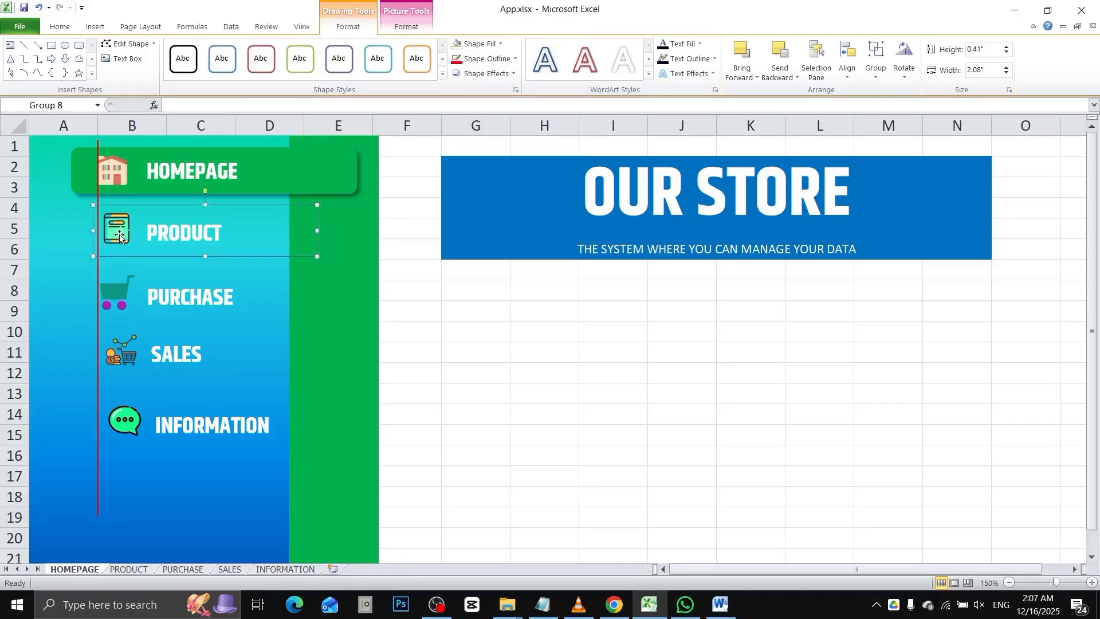
key(Left)
key(Left)
key(Left)
key(Left)
key(Left)
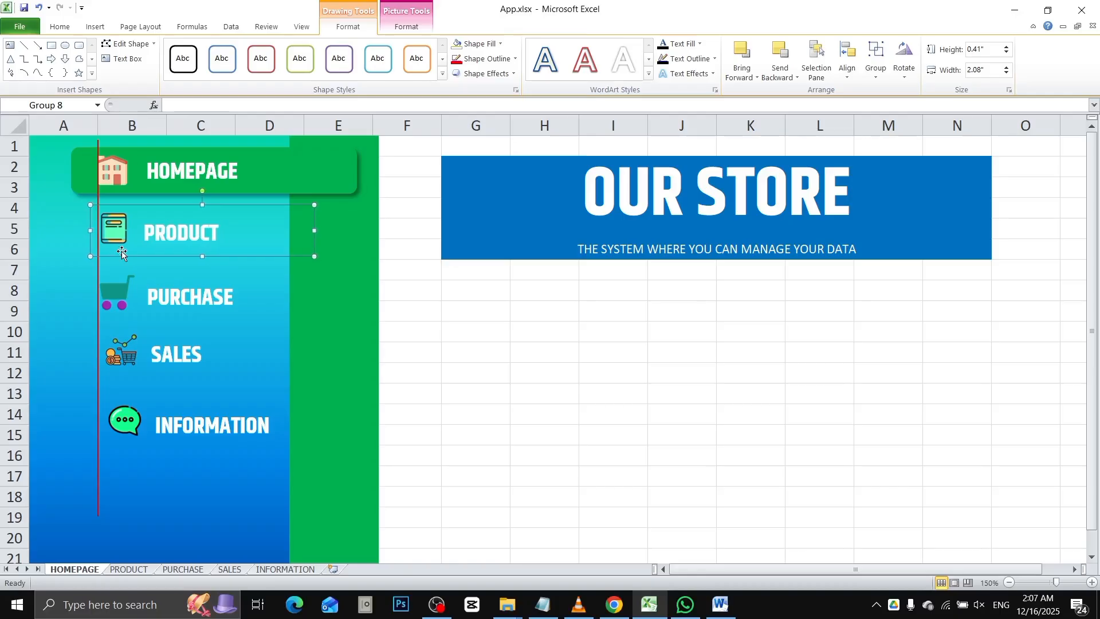
key(Down)
key(Down)
key(Down)
key(Down)
key(Down)
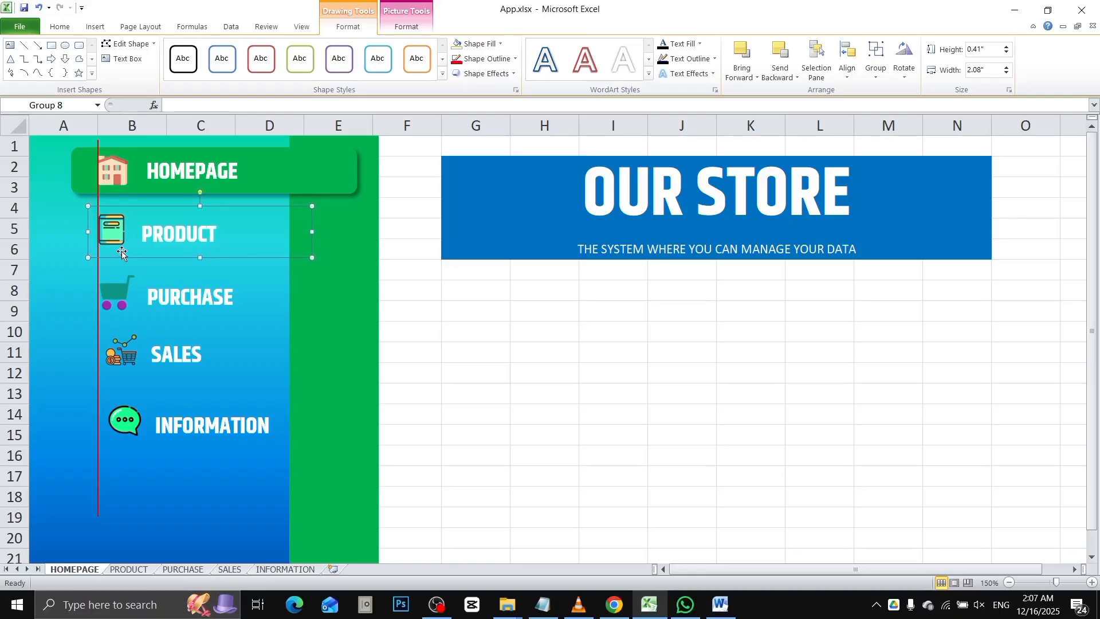
key(Down)
key(Down)
key(Down)
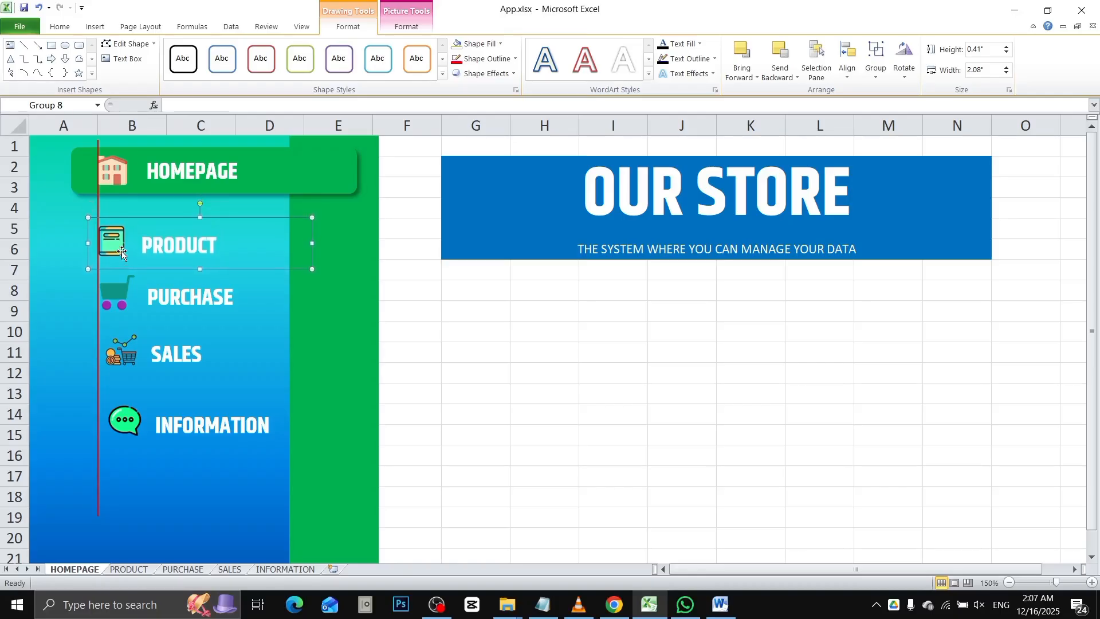
Step: Move the PURCHASE group down to around rows 8–10 to leave more space below PRODUCT
click(110, 298)
key(Down)
key(Down)
key(Down)
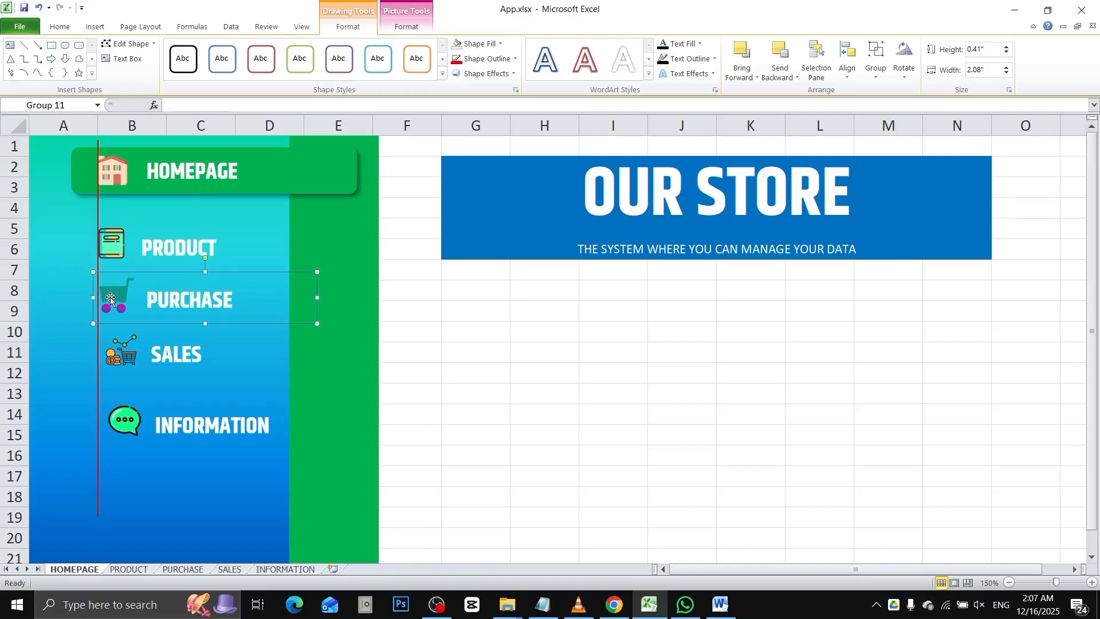
key(Down)
key(Down)
key(Down)
key(Down)
key(Down)
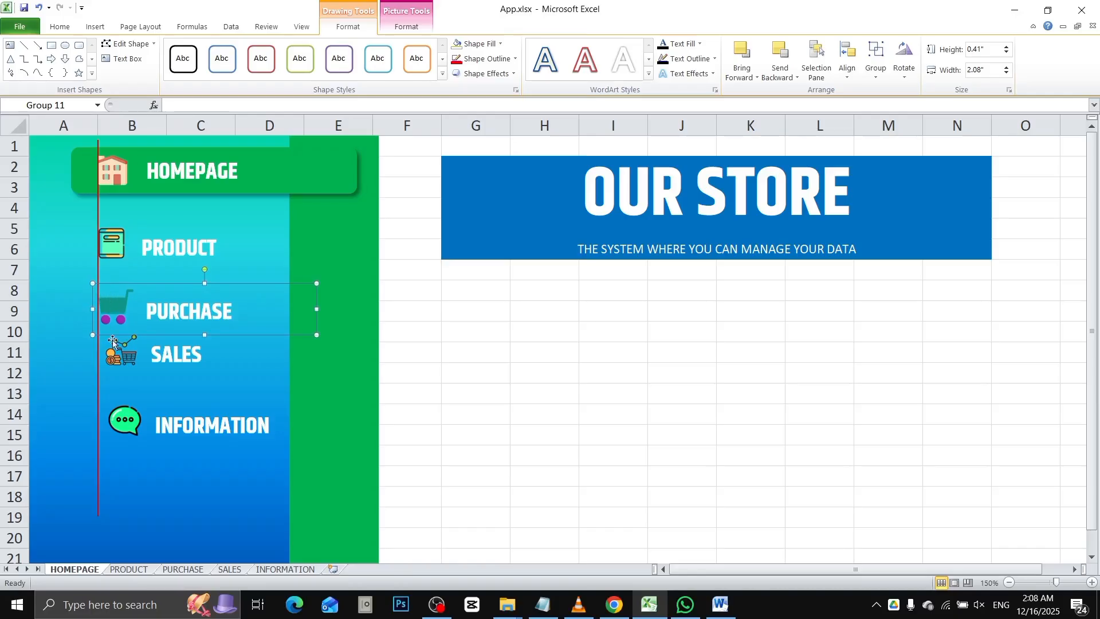
Step: Move the SALES group down to around rows 11–13 to separate it from PURCHASE
click(124, 354)
key(Down)
key(Down)
key(Down)
key(Down)
key(Down)
key(Down)
key(Down)
key(Down)
key(Down)
key(Down)
key(Down)
key(Down)
key(Down)
key(Down)
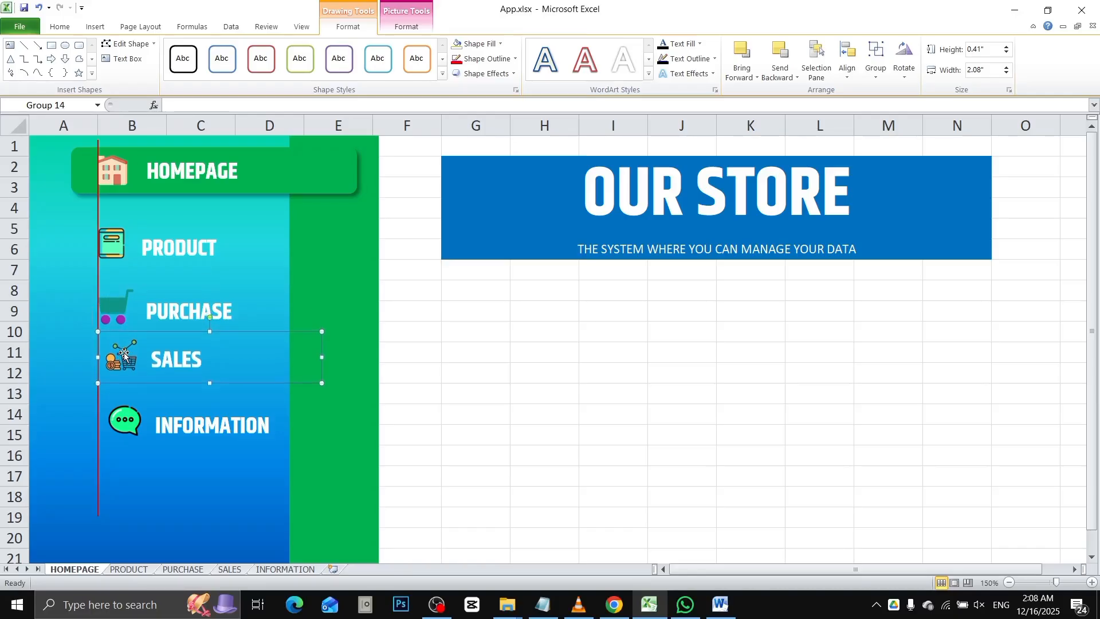
key(Down)
key(Down)
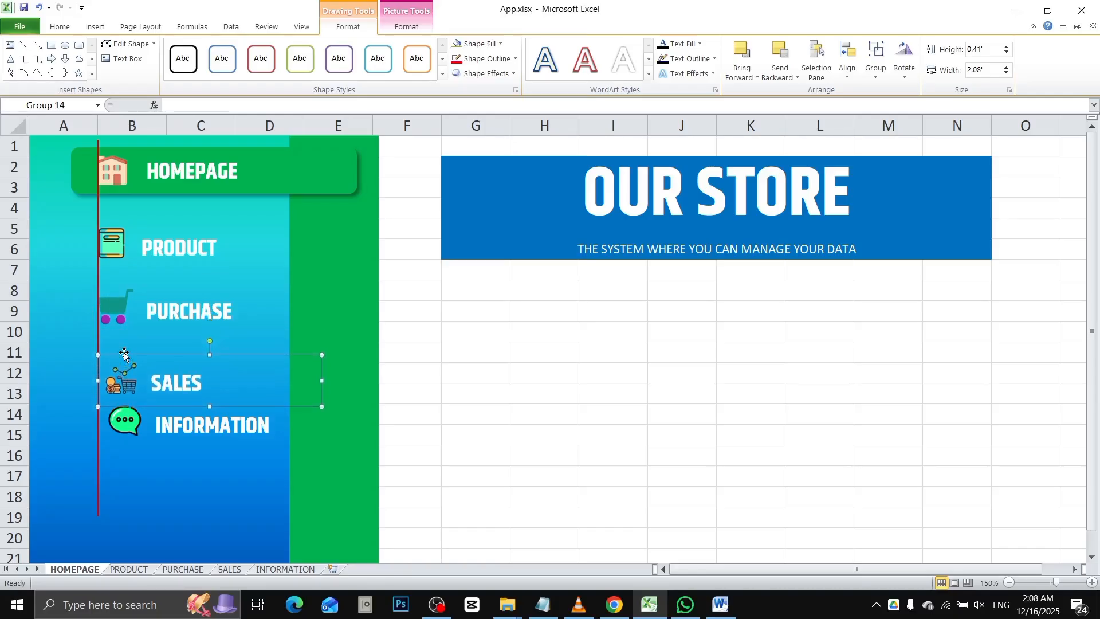
Step: Move the INFORMATION group down to around rows 17–19 and align its icon with the red guide line
click(132, 423)
key(Down)
key(Down)
key(Down)
key(Down)
key(Down)
key(Down)
key(Down)
key(Down)
key(Down)
key(Down)
key(Down)
key(Down)
key(Down)
key(Down)
key(Down)
key(Down)
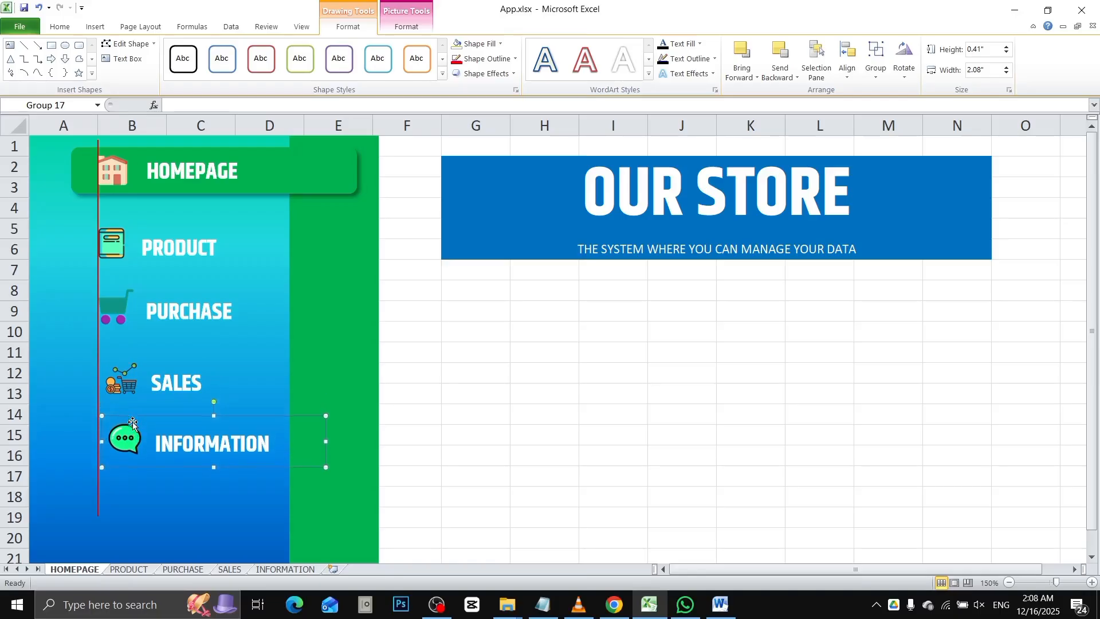
key(Down)
key(Down)
key(Down)
key(Down)
key(Down)
key(Left)
key(Left)
key(Left)
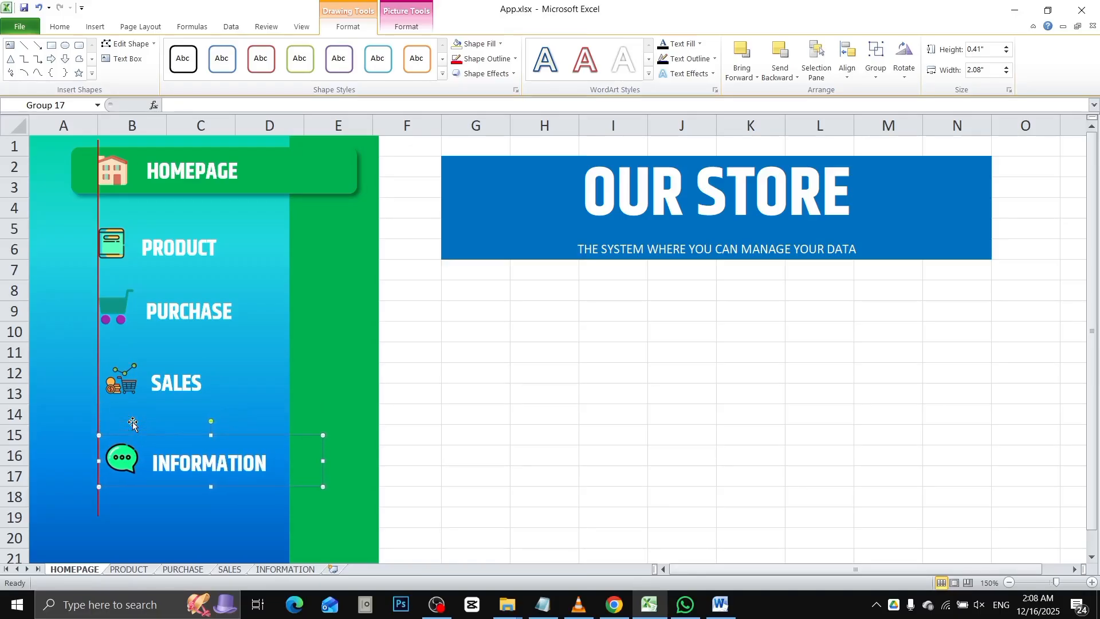
key(Down)
key(Down)
key(Left)
key(Left)
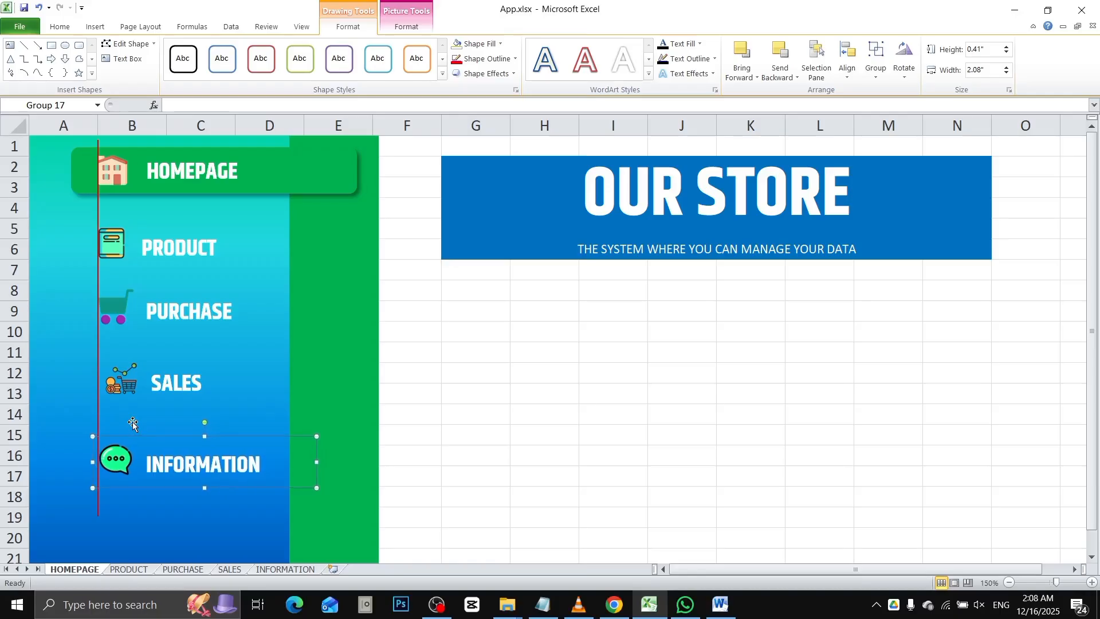
key(Down)
key(Down)
key(Down)
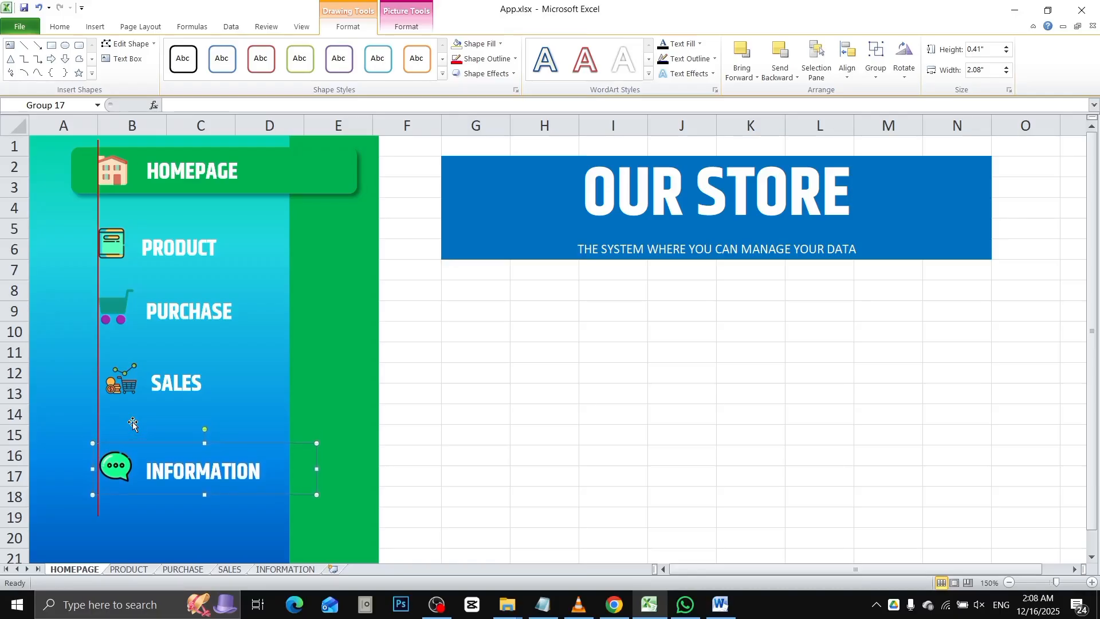
key(Down)
key(Down)
key(Down)
key(Down)
key(Down)
key(Down)
key(Down)
key(Down)
key(Down)
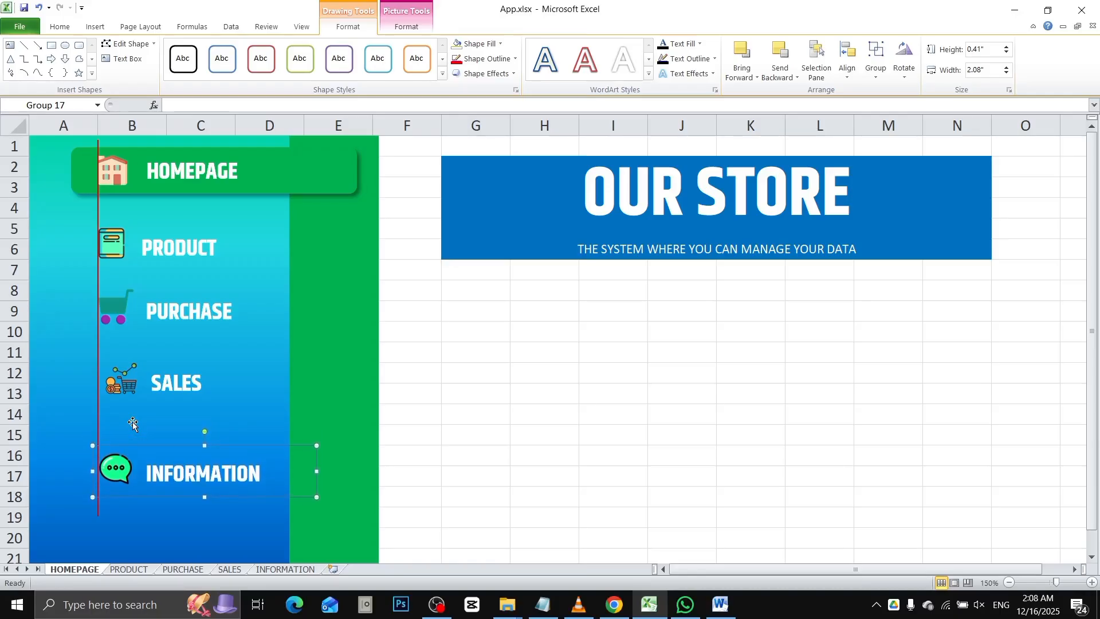
key(Down)
key(Down)
key(Down)
key(Down)
key(Down)
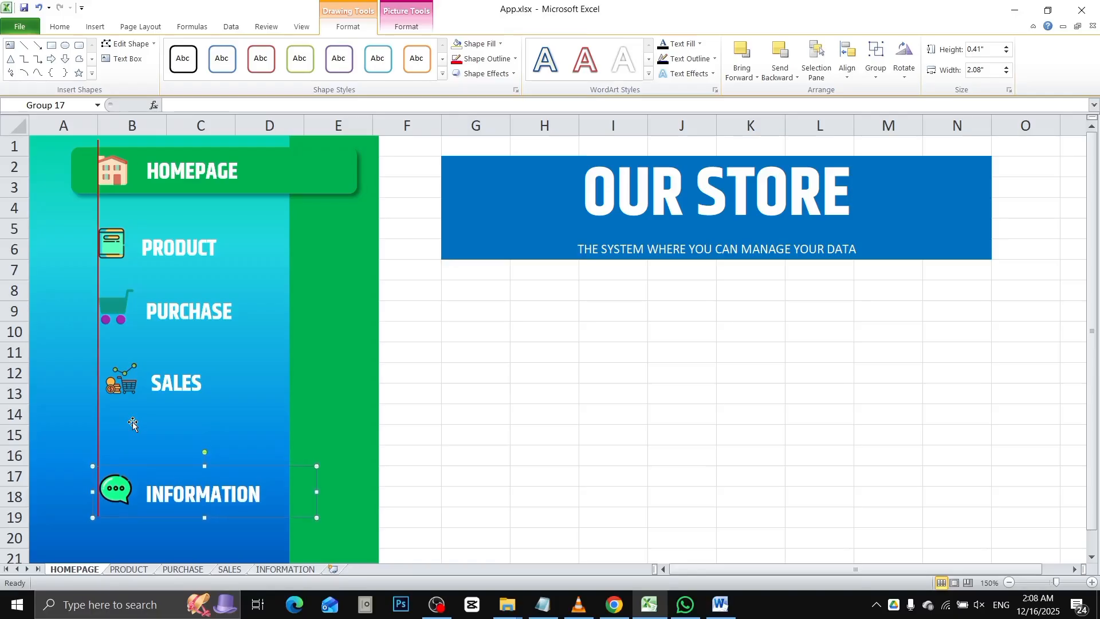
Step: Lower the SALES group to around rows 13–15 and align its icon with the red guide line
click(115, 375)
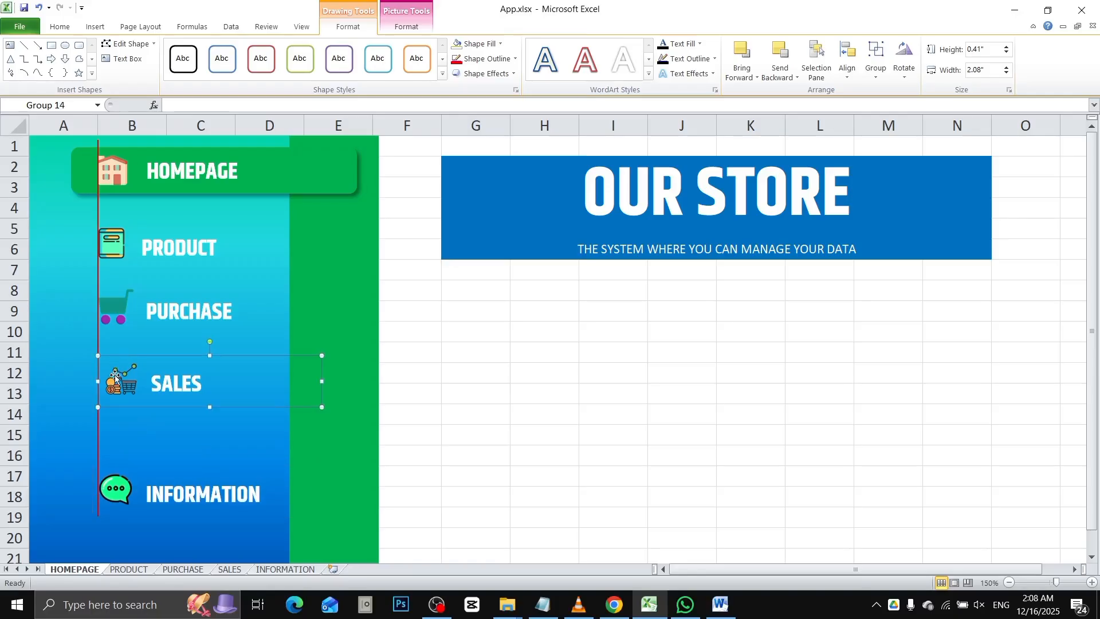
key(Down)
key(Down)
key(Down)
key(Down)
key(Down)
key(Down)
key(Down)
key(Down)
key(Down)
key(Down)
key(Down)
key(Down)
key(Down)
key(Left)
key(Left)
key(Left)
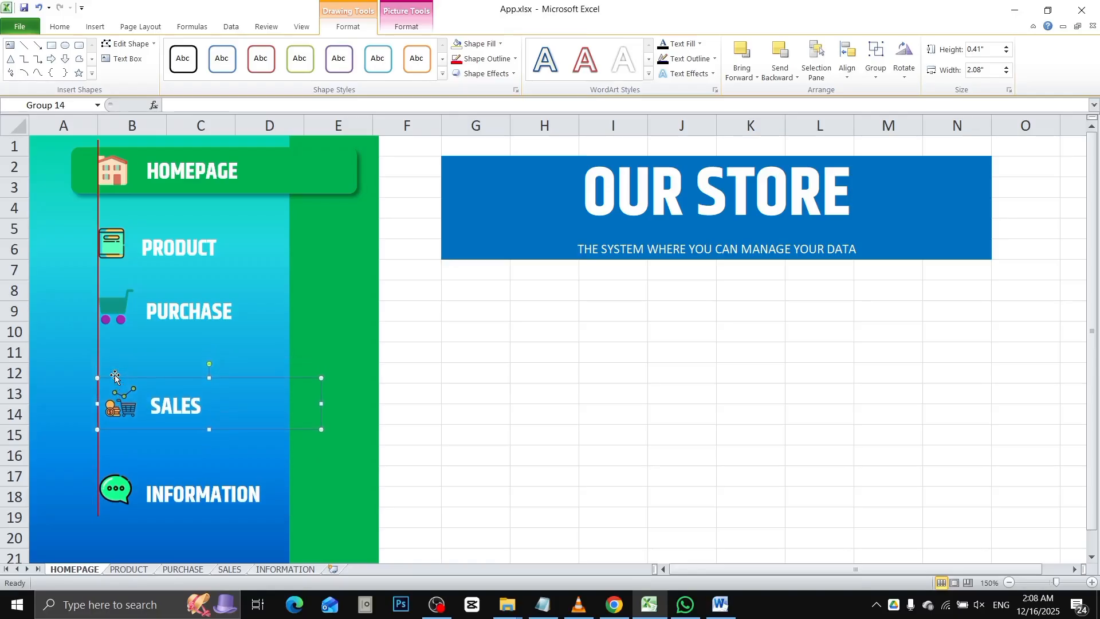
key(Left)
key(Left)
key(Down)
key(Down)
key(Down)
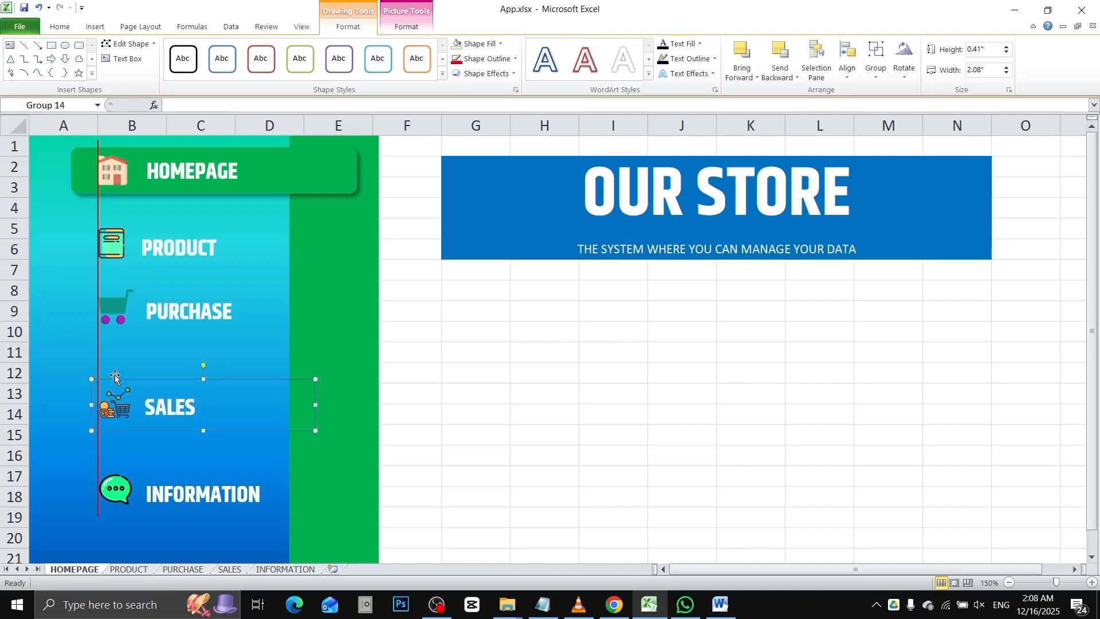
key(Down)
key(Down)
key(Down)
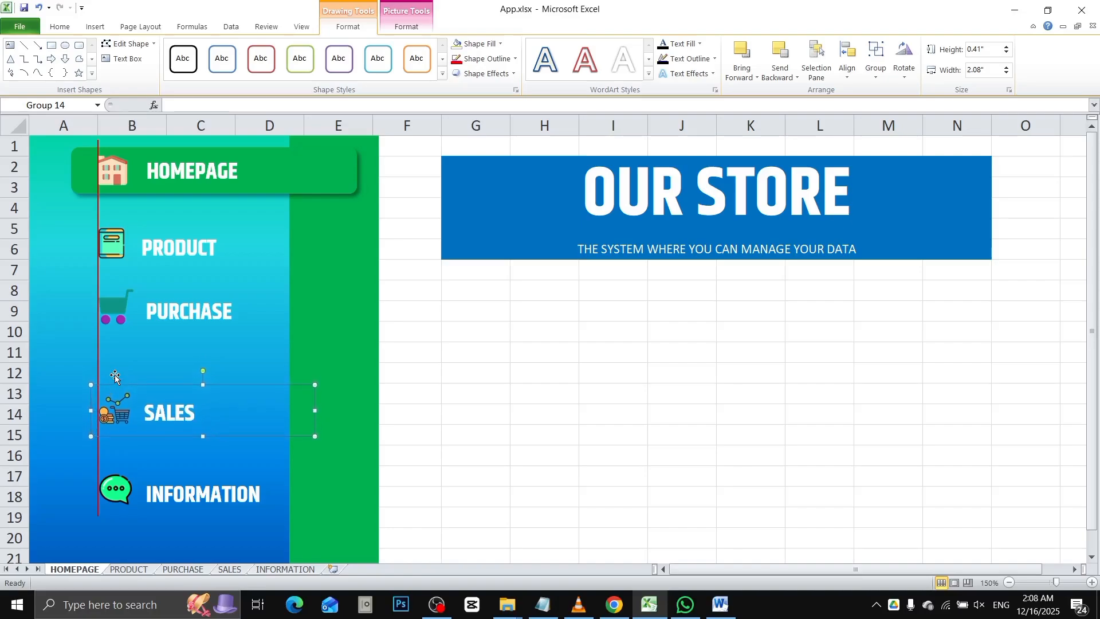
key(Left)
key(Up)
key(Up)
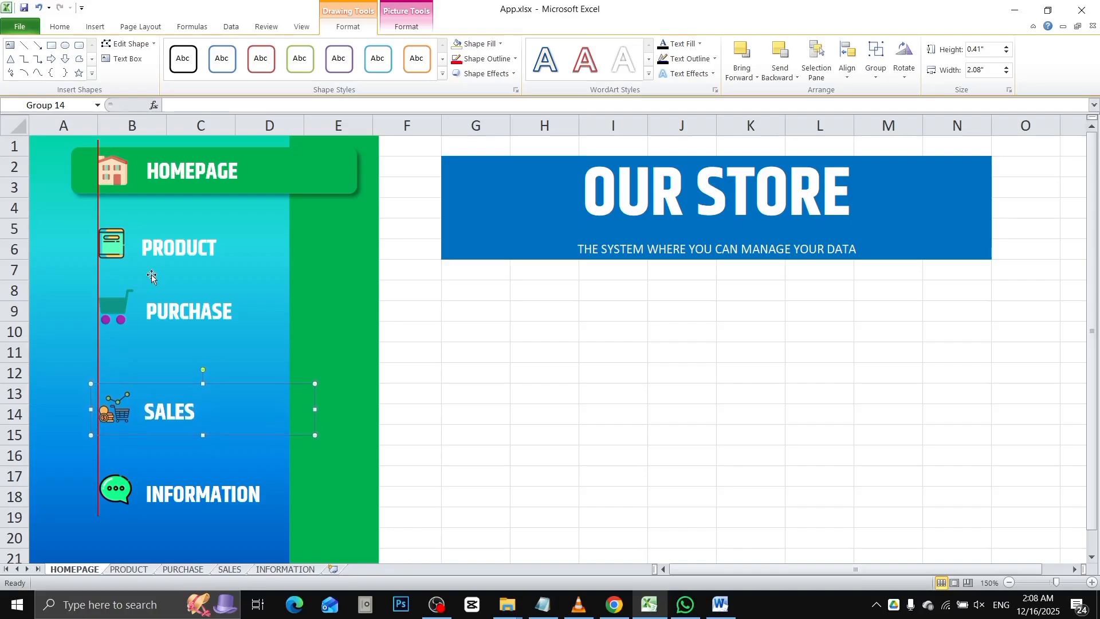
Step: Lower the PURCHASE group to around rows 9–11 so it sits midway between PRODUCT and SALES
click(115, 315)
key(Down)
key(Down)
key(Down)
key(Down)
key(Down)
key(Down)
key(Down)
key(Down)
key(Down)
key(Down)
key(Down)
key(Down)
key(Down)
key(Down)
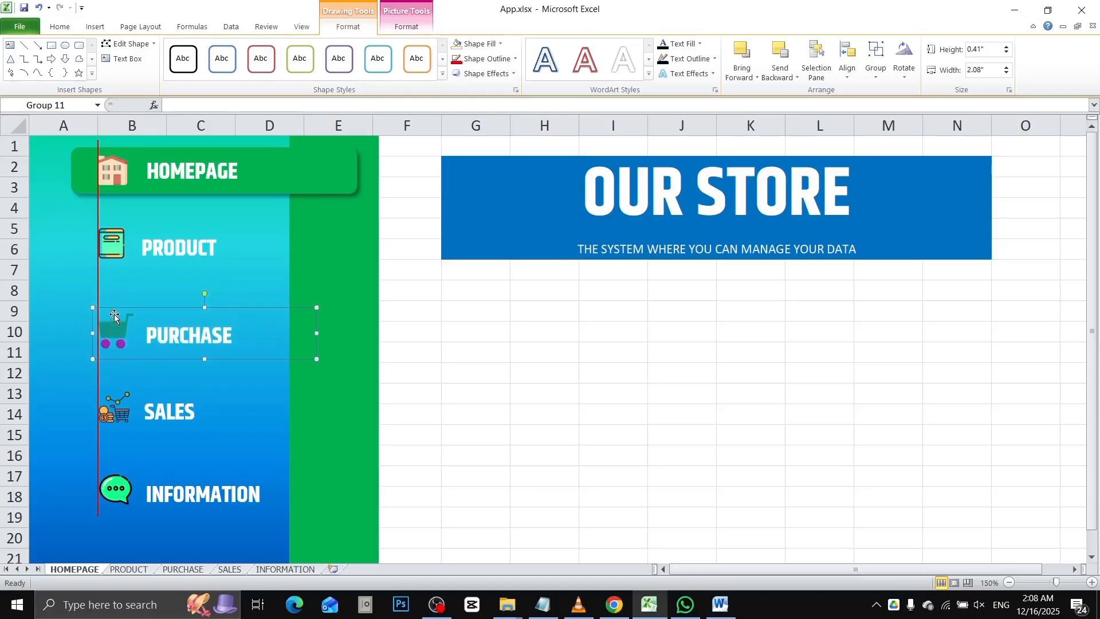
Step: Lower the PRODUCT group slightly to even out the spacing between HOMEPAGE and PURCHASE, and deselect it
click(119, 248)
key(Down)
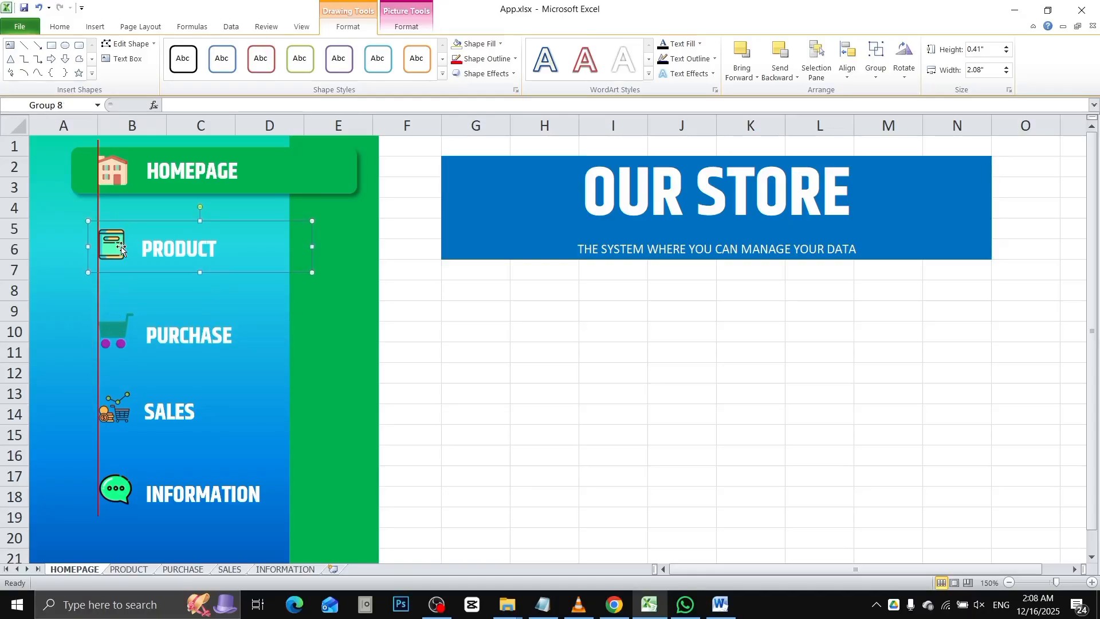
key(Down)
key(Down)
key(Down)
key(Down)
key(Down)
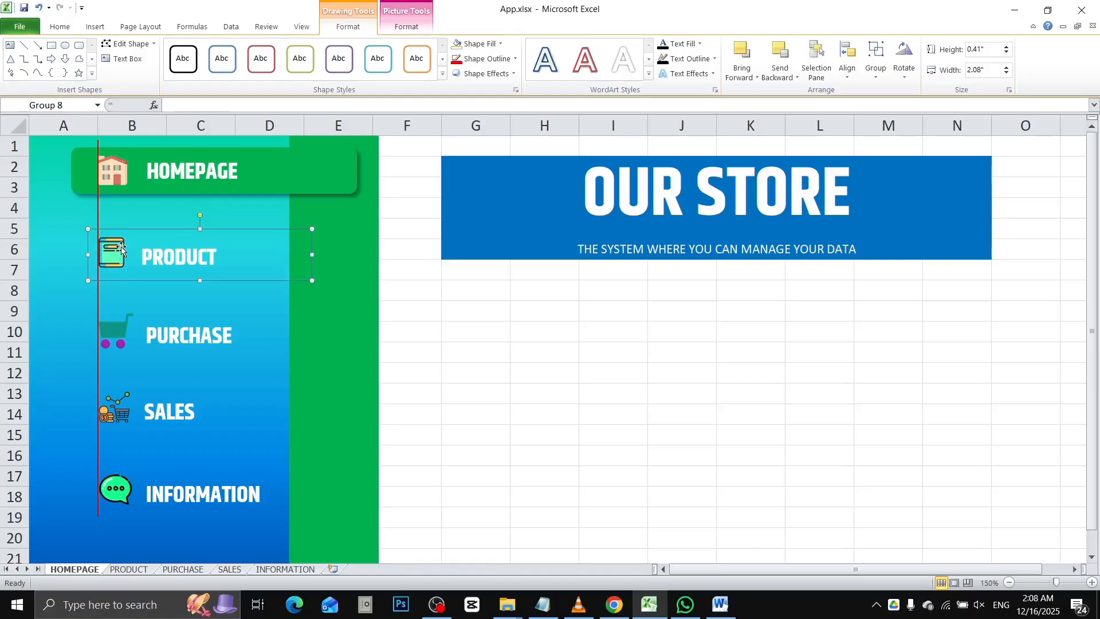
click(505, 381)
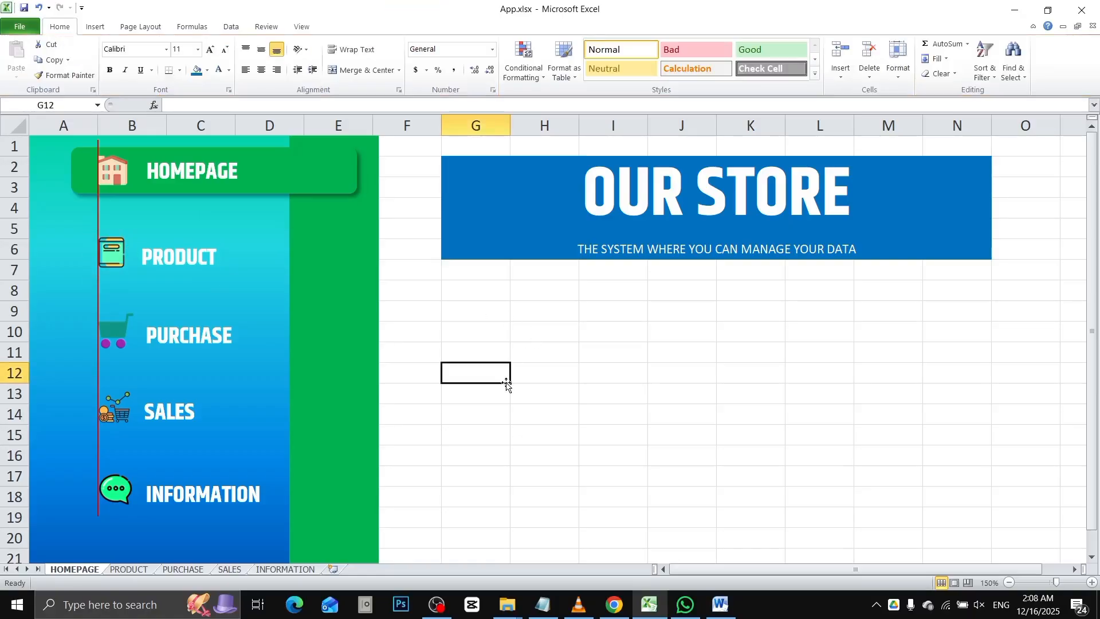
Step: Delete the red vertical guide line from the sidebar
click(98, 442)
key(Delete)
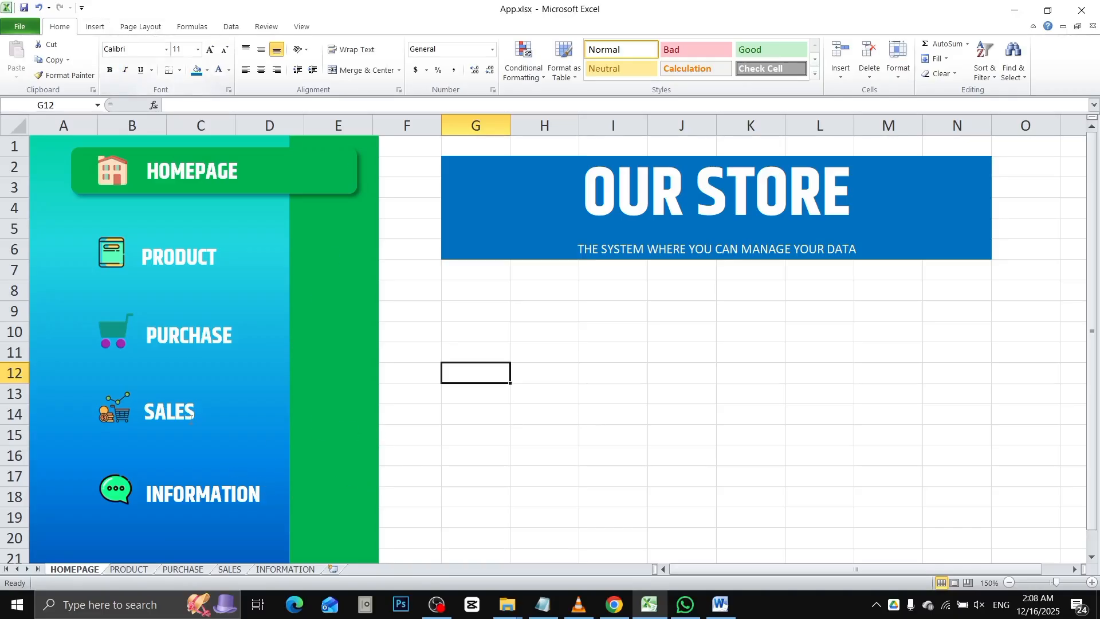
click(178, 491)
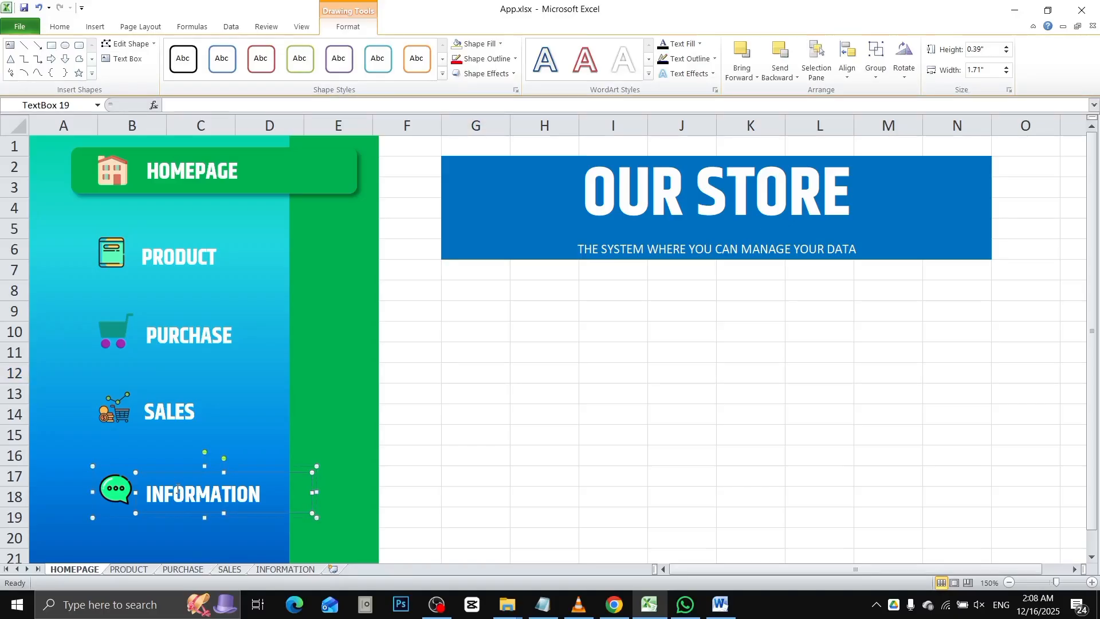
click(475, 372)
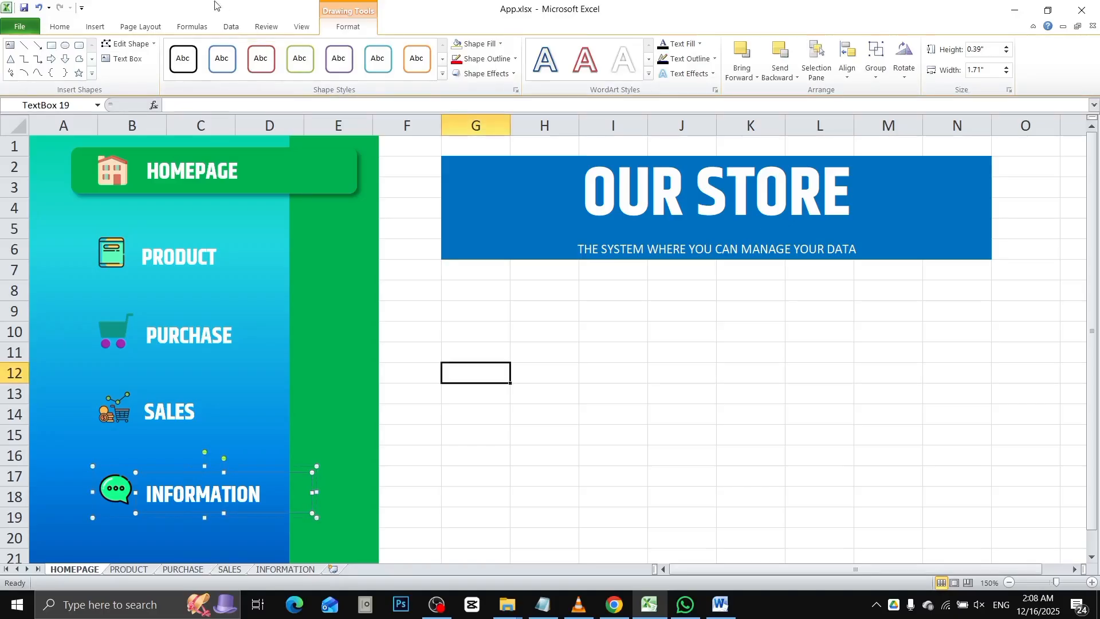
Step: Insert a text box below INFORMATION, enter a "MADE BY" credit with the author's handle and 2025, and widen the box
click(95, 26)
click(138, 68)
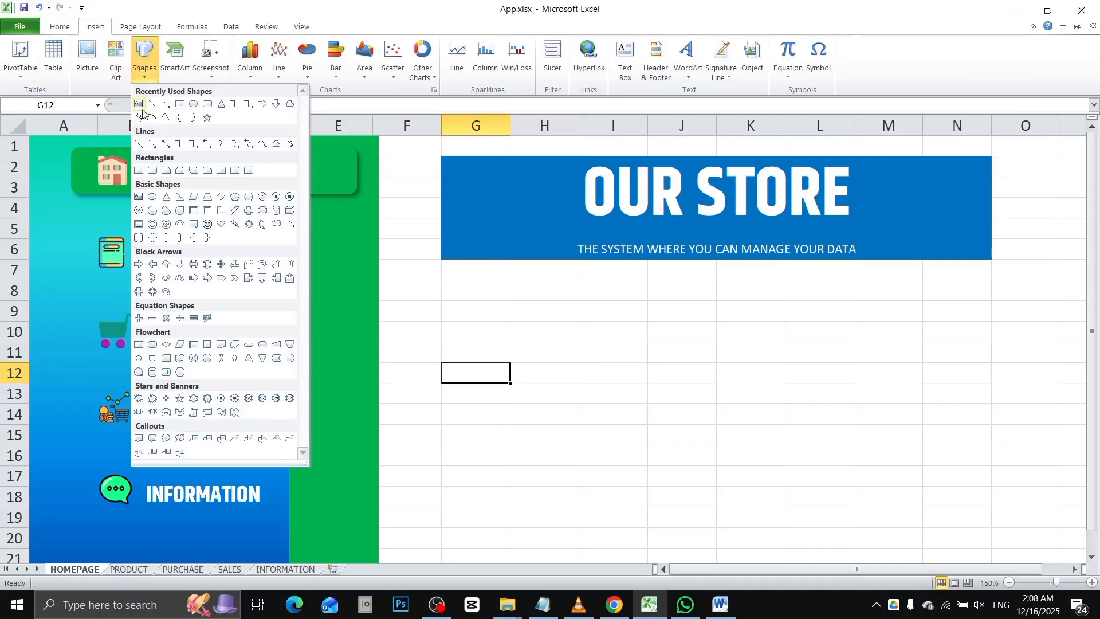
click(138, 100)
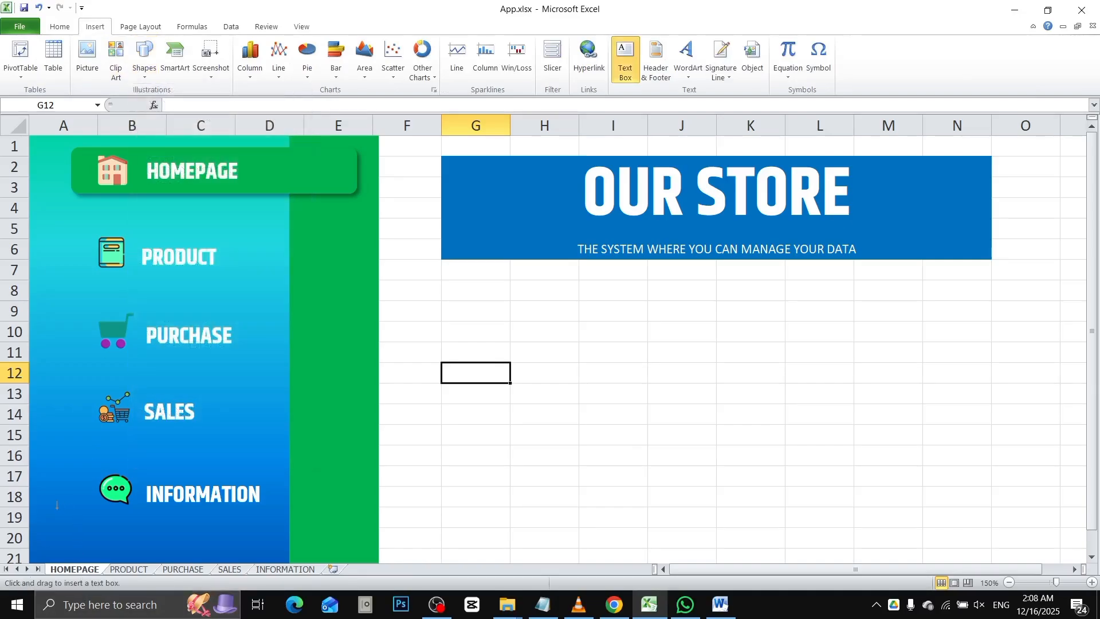
mouse_move(56, 507)
mouse_down()
mouse_move(187, 523)
mouse_move(299, 560)
mouse_move(278, 476)
mouse_move(283, 487)
mouse_up()
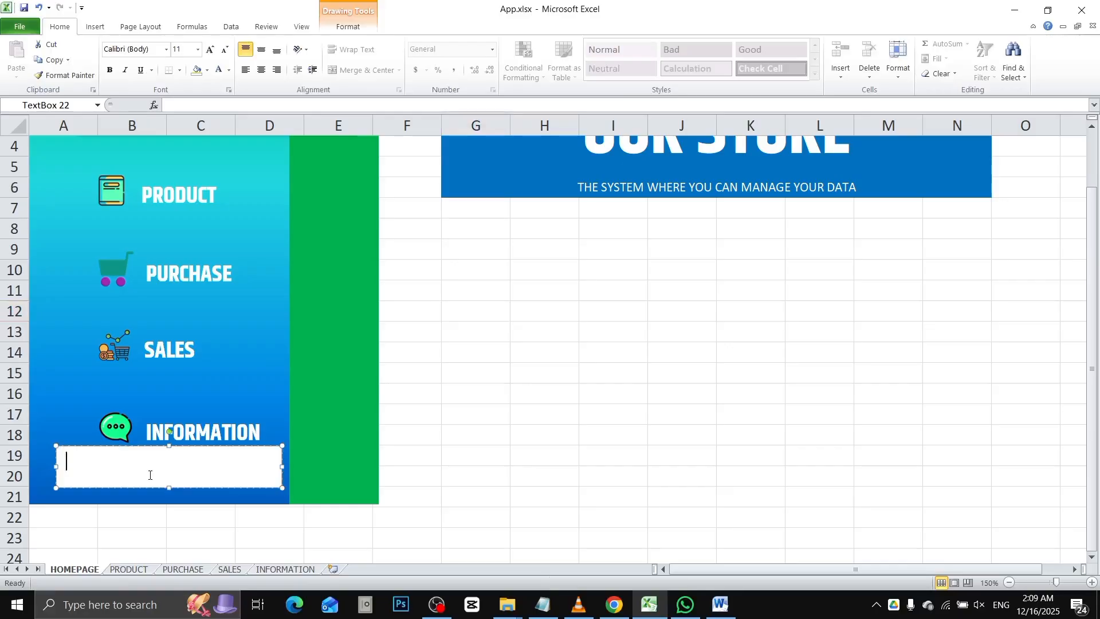
text(MADE BY @LAXMANNEPAL .)
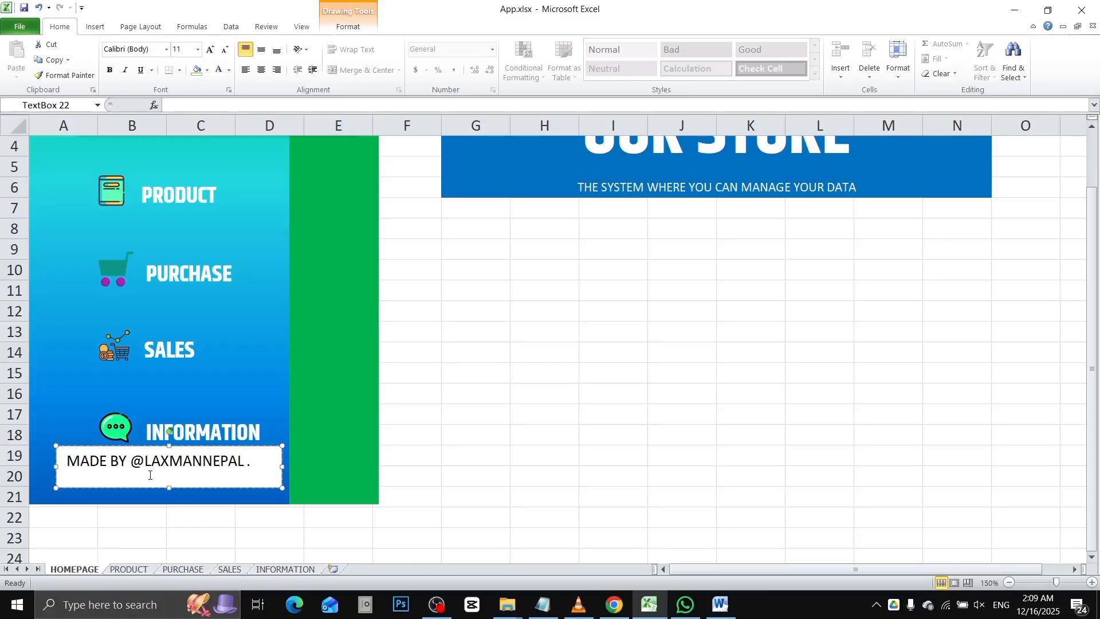
key(BackSpace)
text(2025)
drag(55, 467, 39, 467)
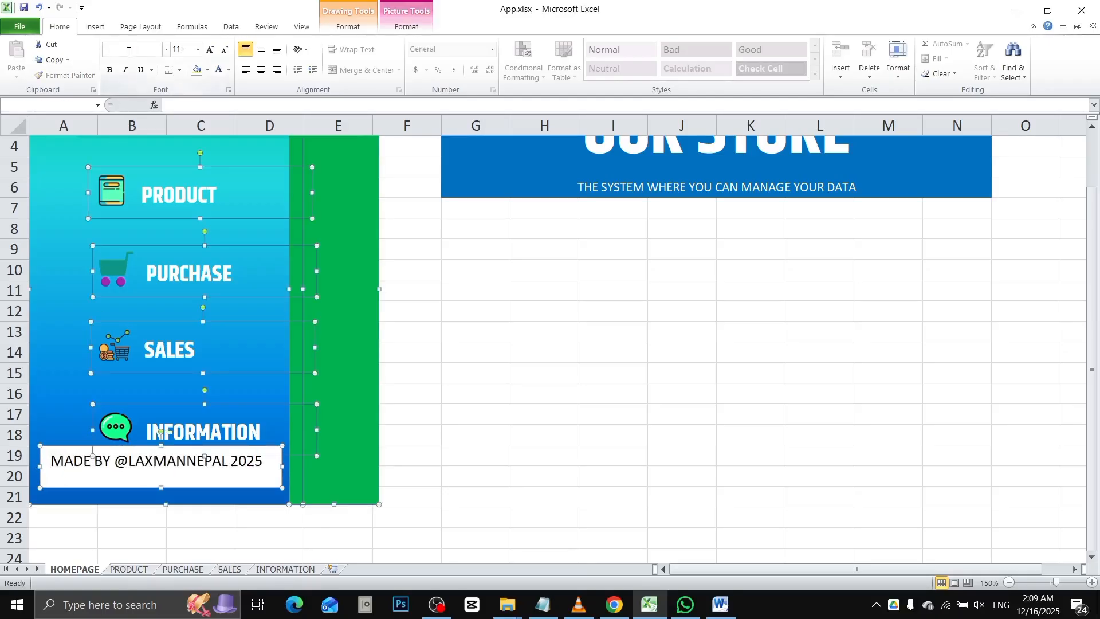
Step: Set all the credit text in the sidebar's text box to the Khand font at size 12
click(91, 474)
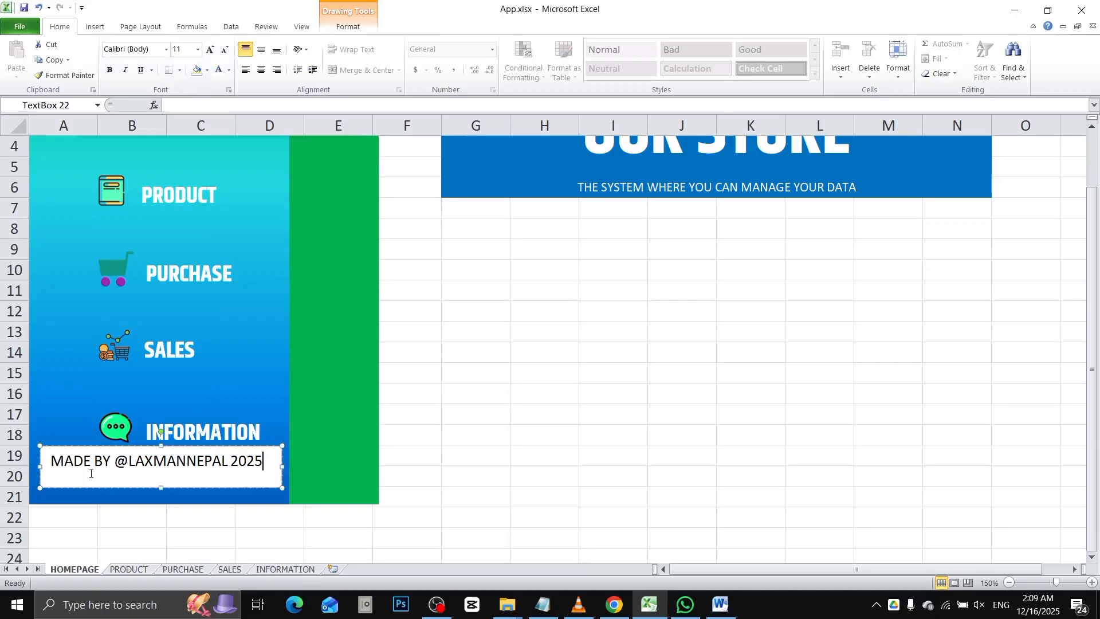
key(ctrl+a)
click(140, 53)
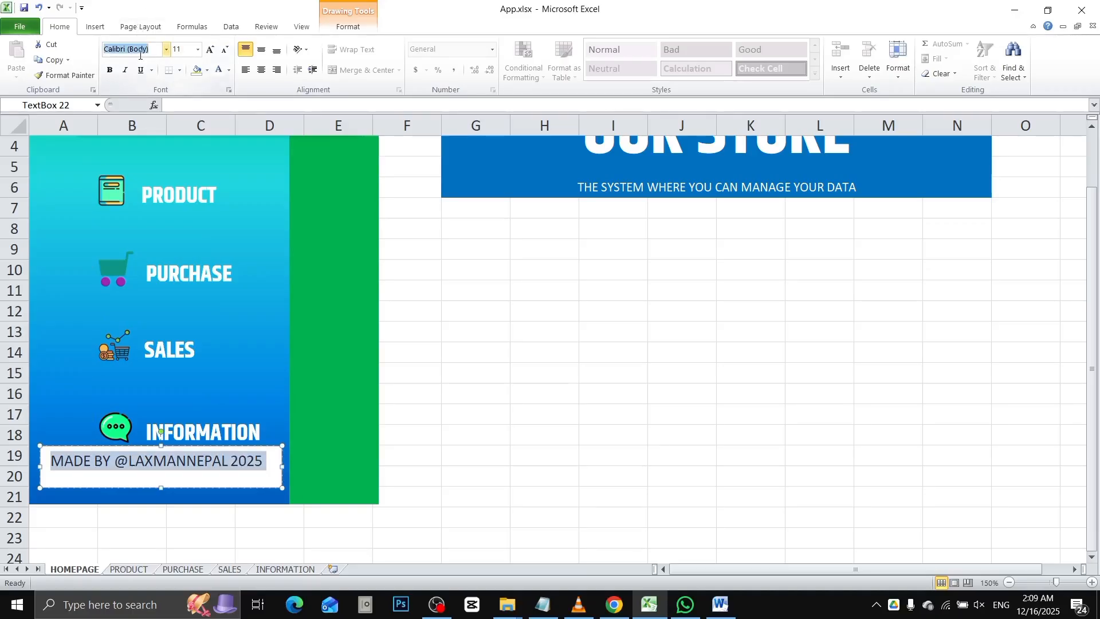
text(j)
text(khand)
key(Return)
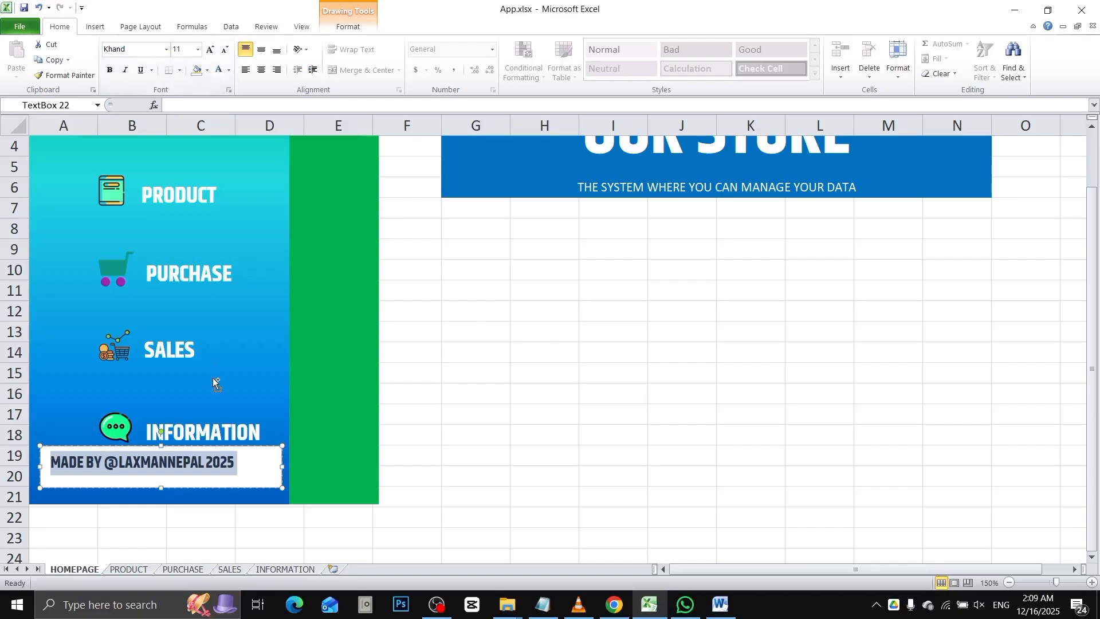
key(ctrl+shift+period)
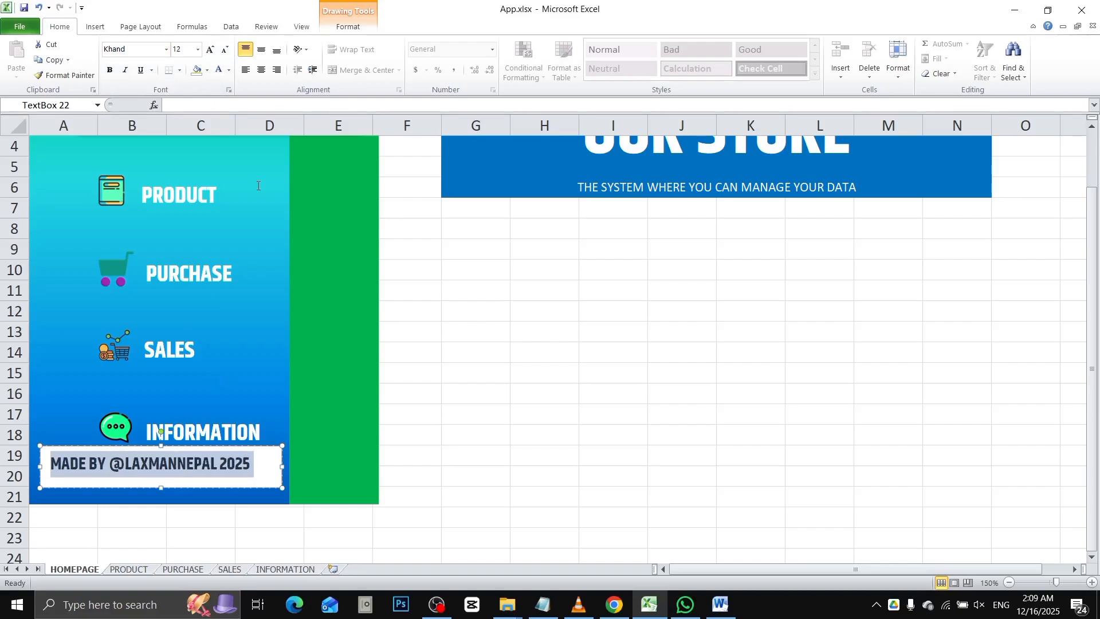
Step: Remove the fill and the outline from the credit text box at the bottom of the sidebar
click(349, 26)
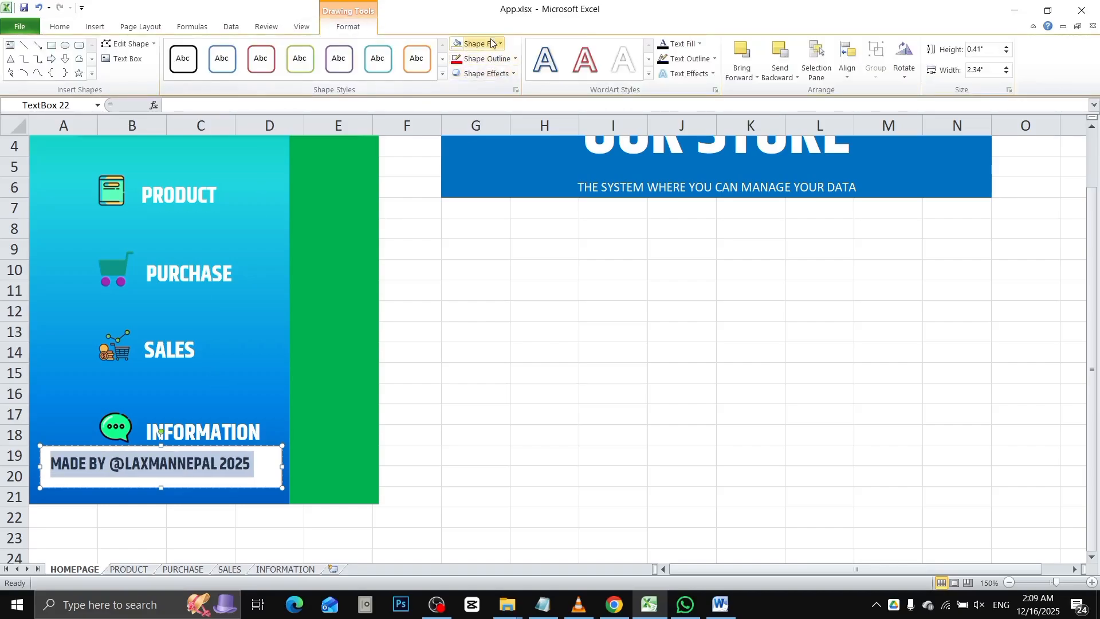
click(457, 45)
click(473, 62)
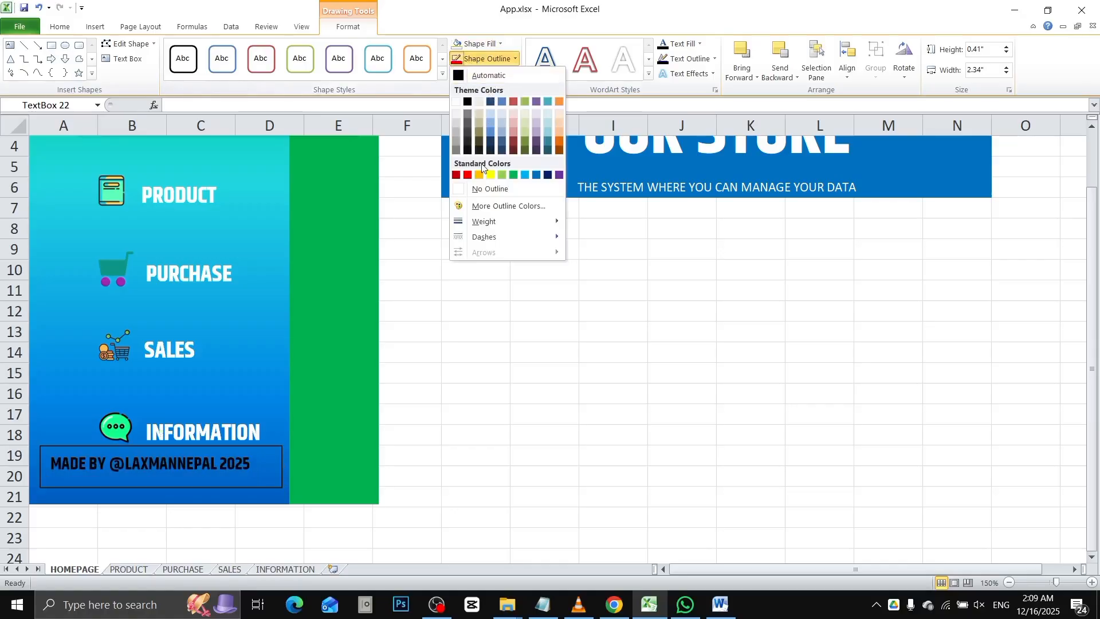
click(484, 193)
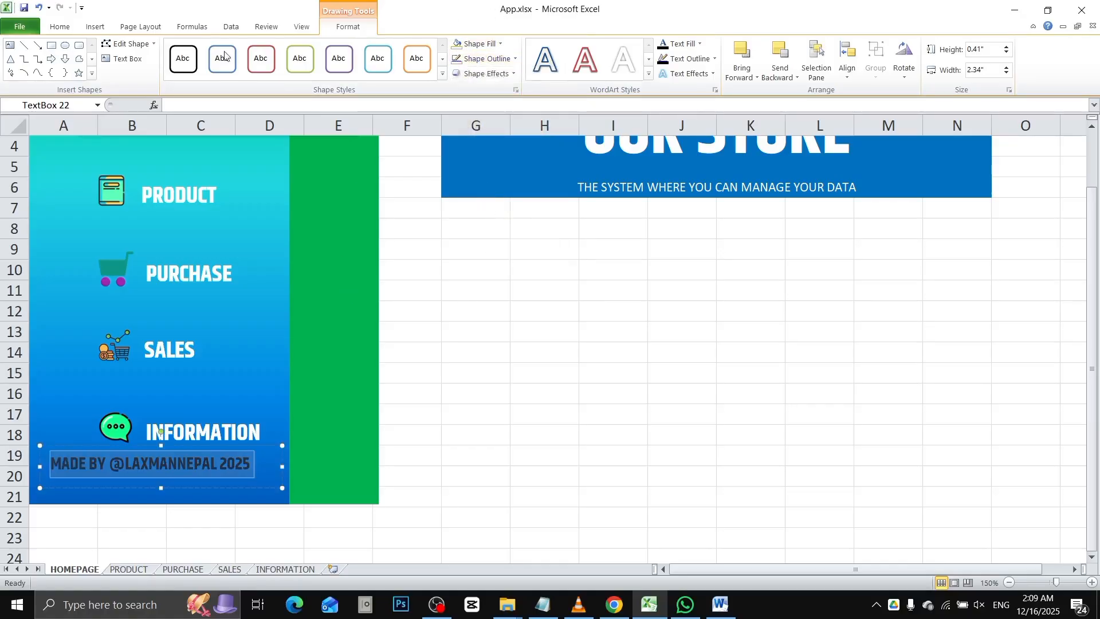
Step: Colour the credit text red and apply the third bevel preset to it
click(697, 45)
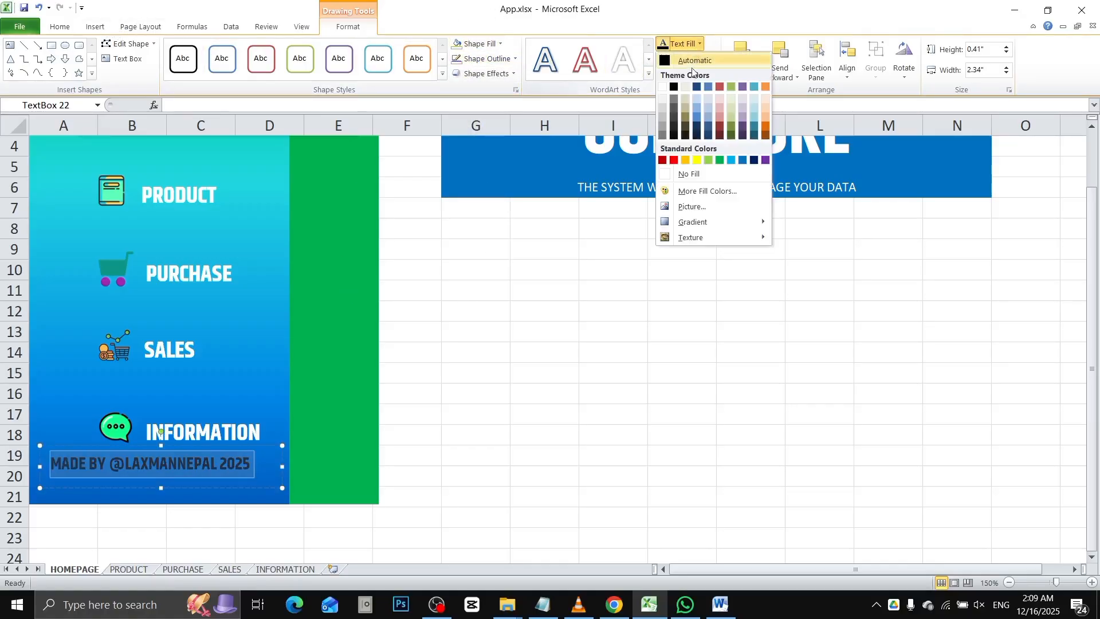
click(674, 160)
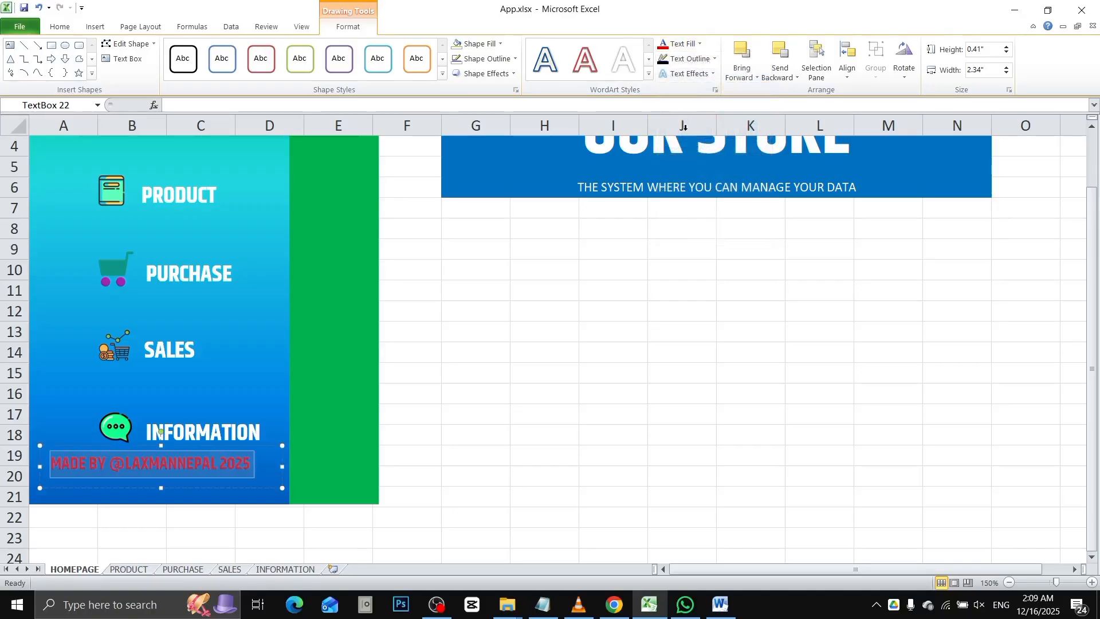
click(690, 73)
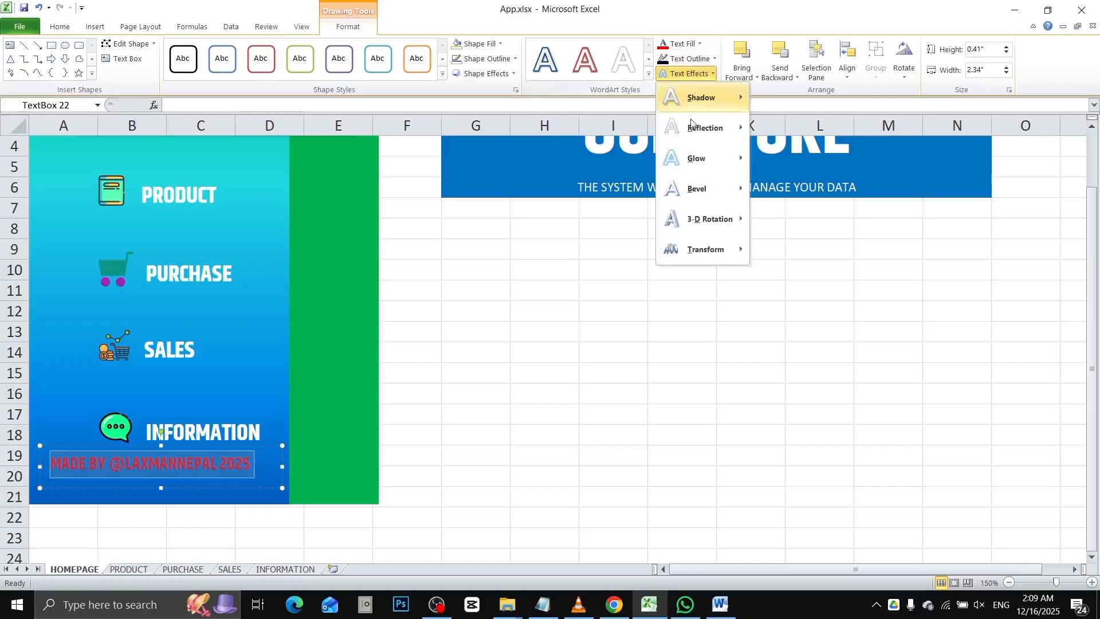
mouse_move(711, 189)
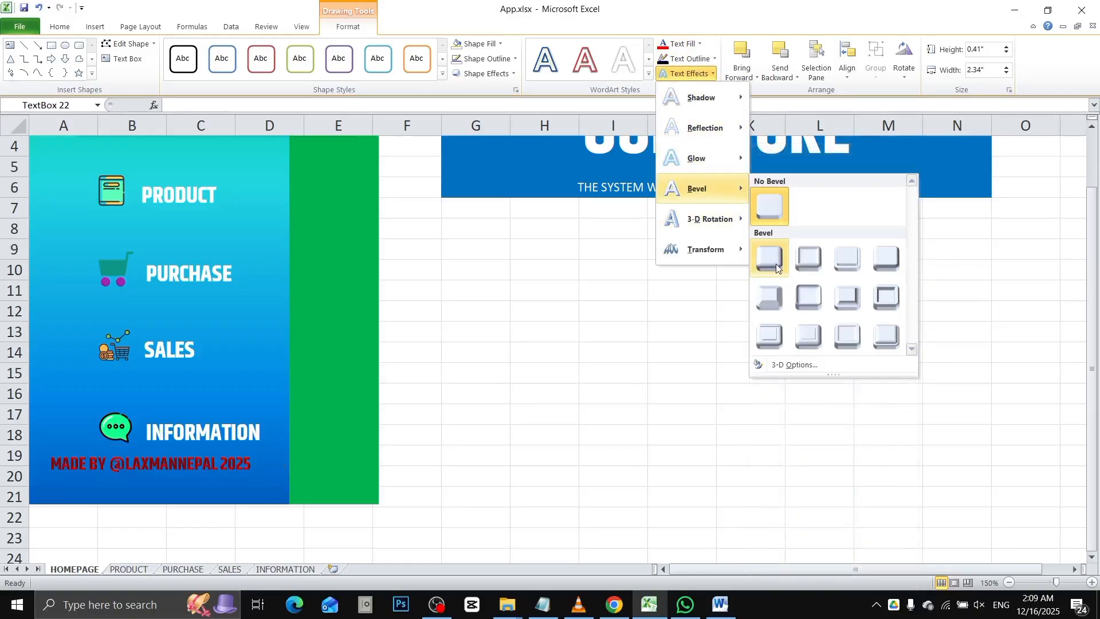
click(846, 257)
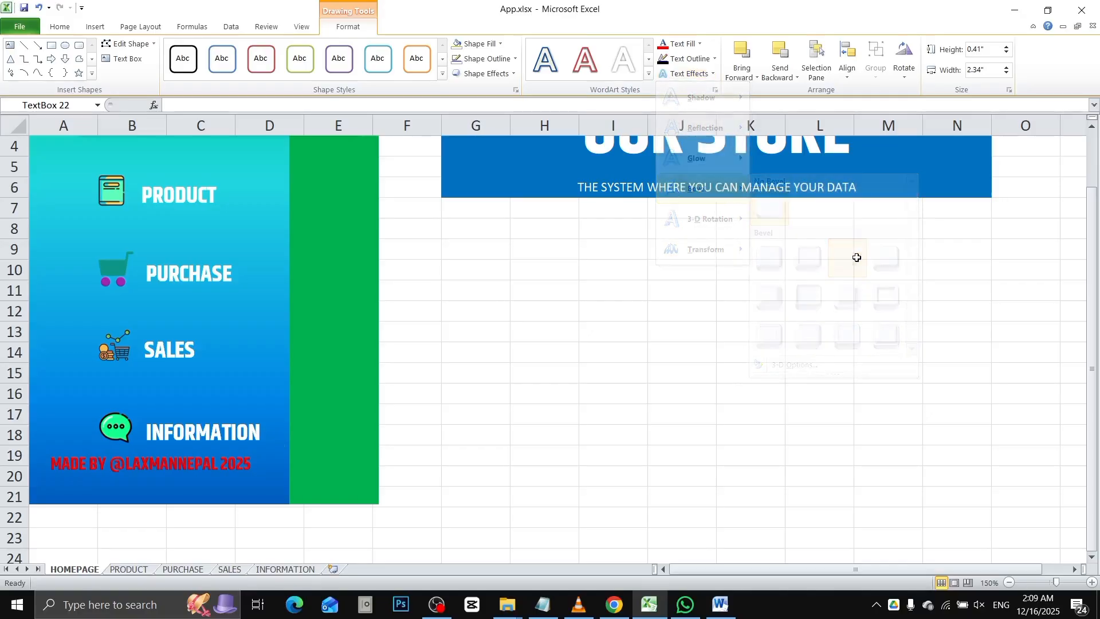
Step: Add the first outer shadow preset to the credit text and deselect the text box
click(683, 73)
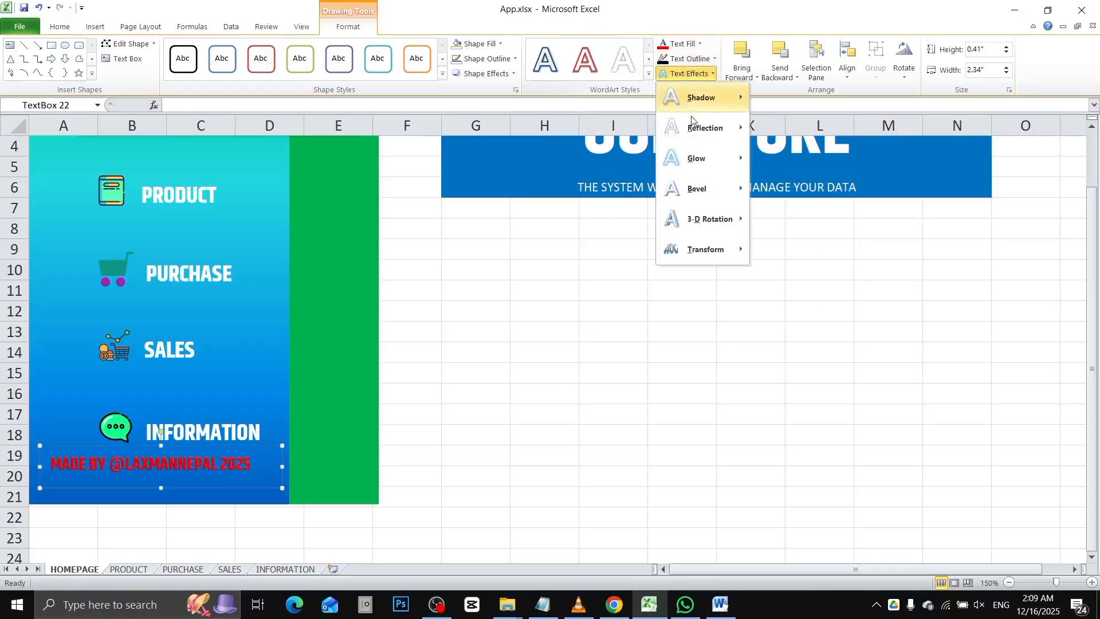
mouse_move(716, 110)
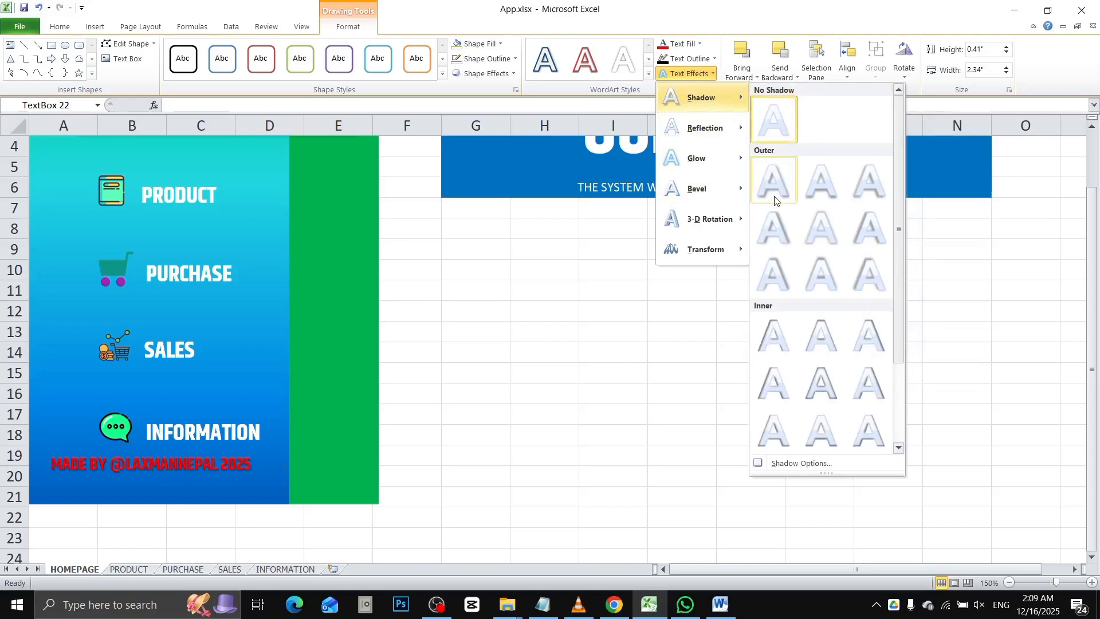
click(775, 185)
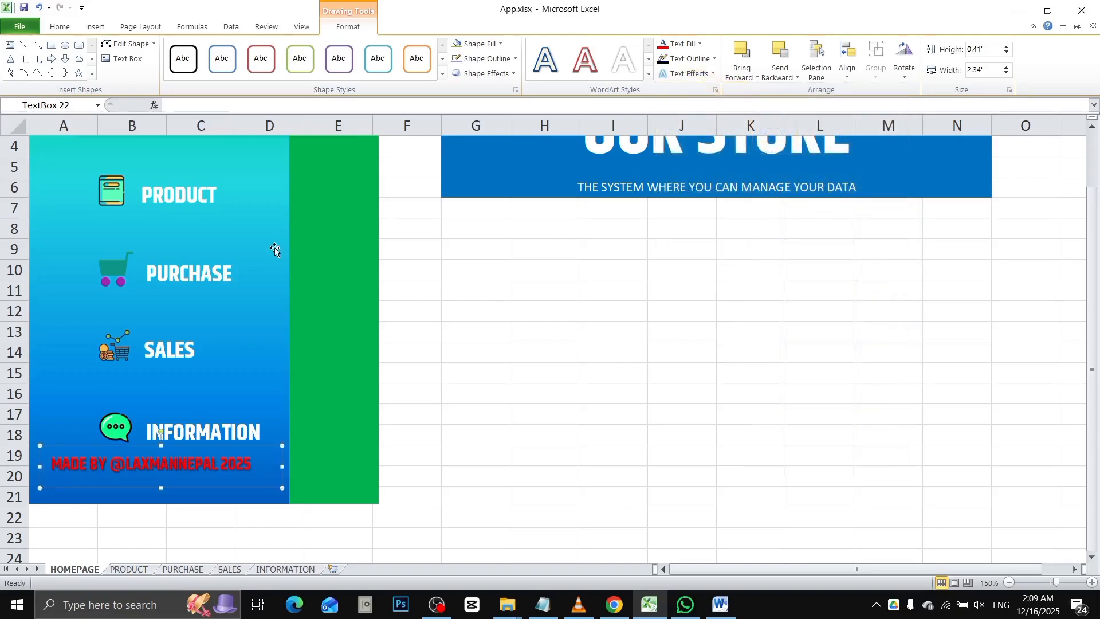
scroll(375, 303, up, 1)
click(469, 365)
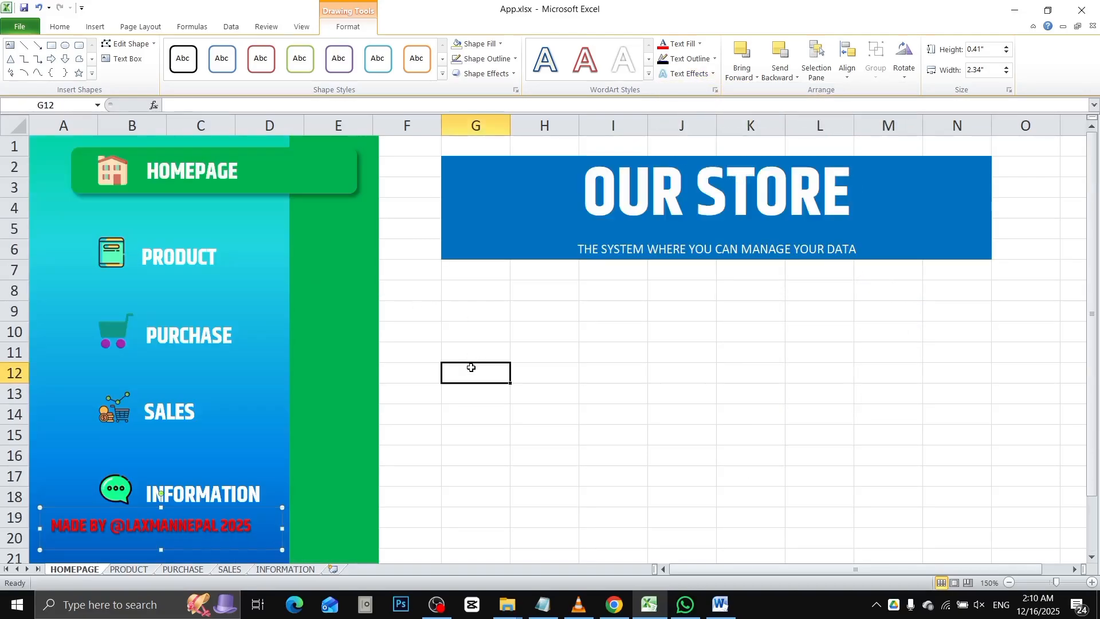
Step: Nudge the credit text box down to leave a clear gap below INFORMATION
click(181, 524)
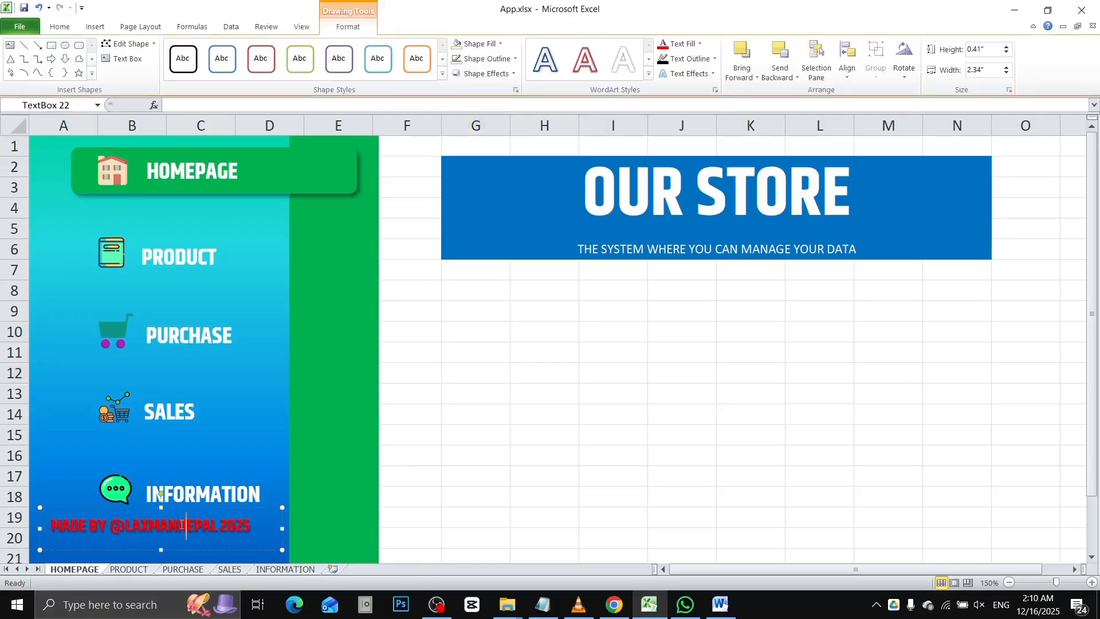
key(Down)
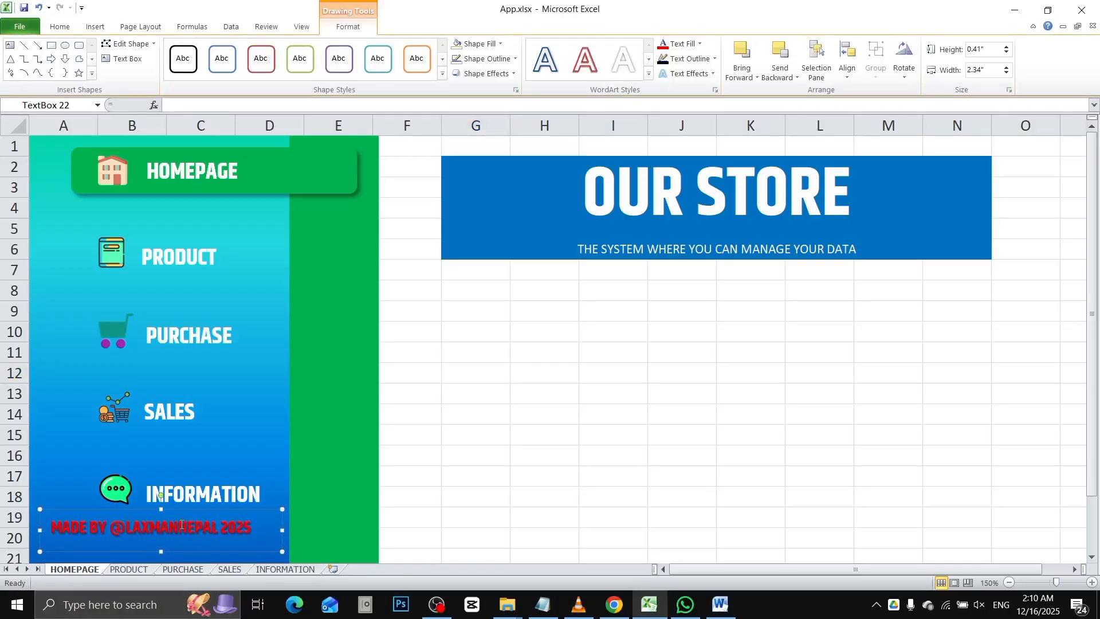
key(Down)
key(Down)
key(Down)
key(Down)
key(Down)
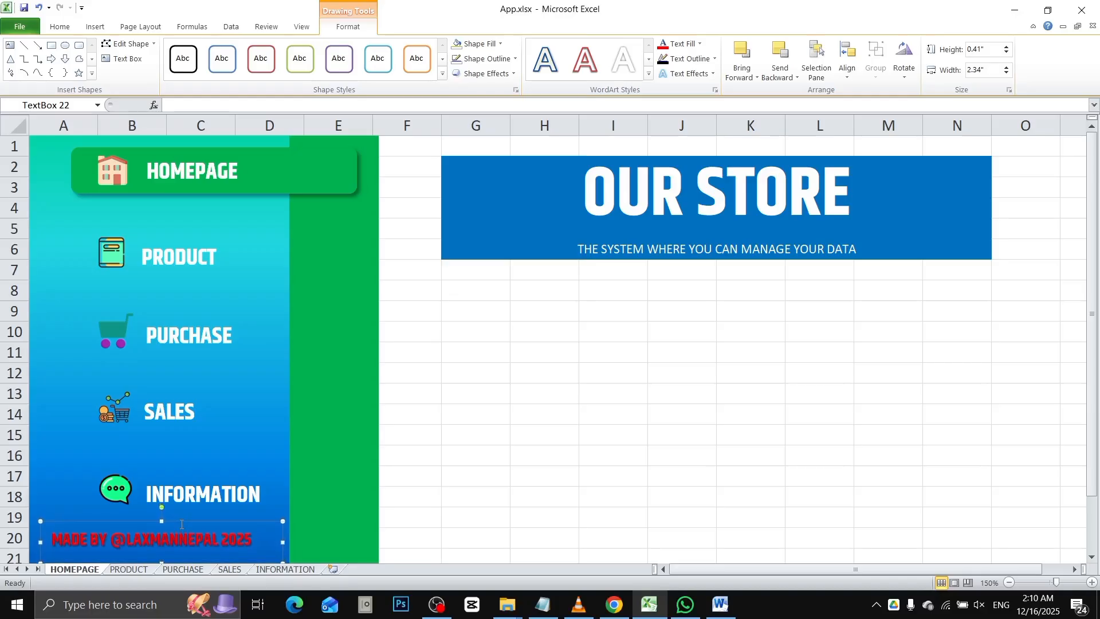
key(Down)
key(Down)
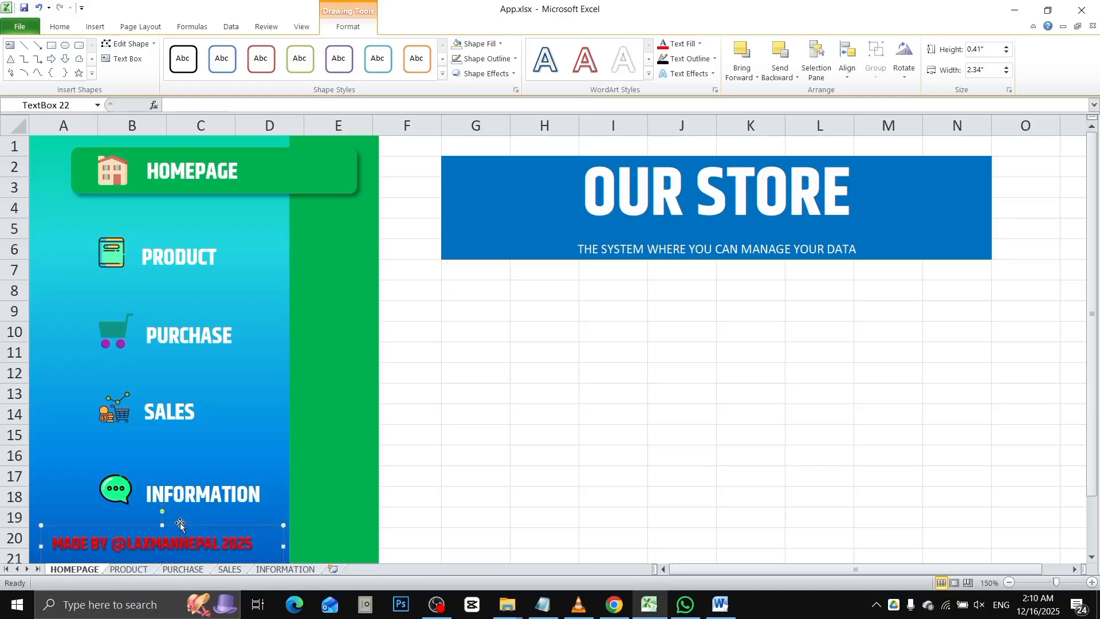
click(159, 414)
key(Down)
key(Down)
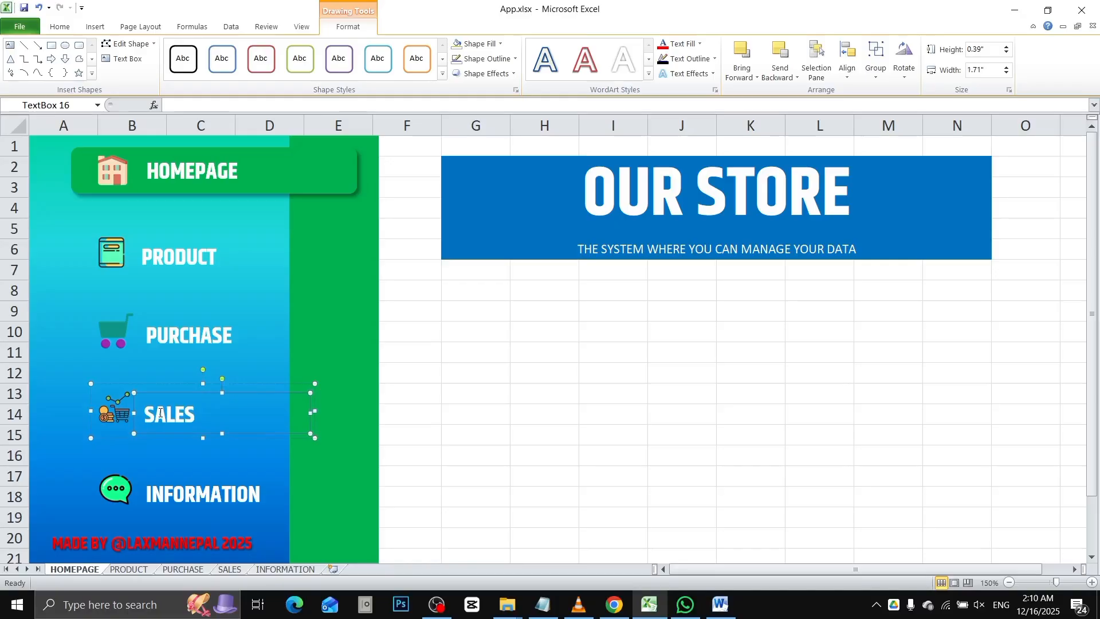
key(Up)
key(Up)
key(Up)
key(Up)
key(ctrl+z)
key(Down)
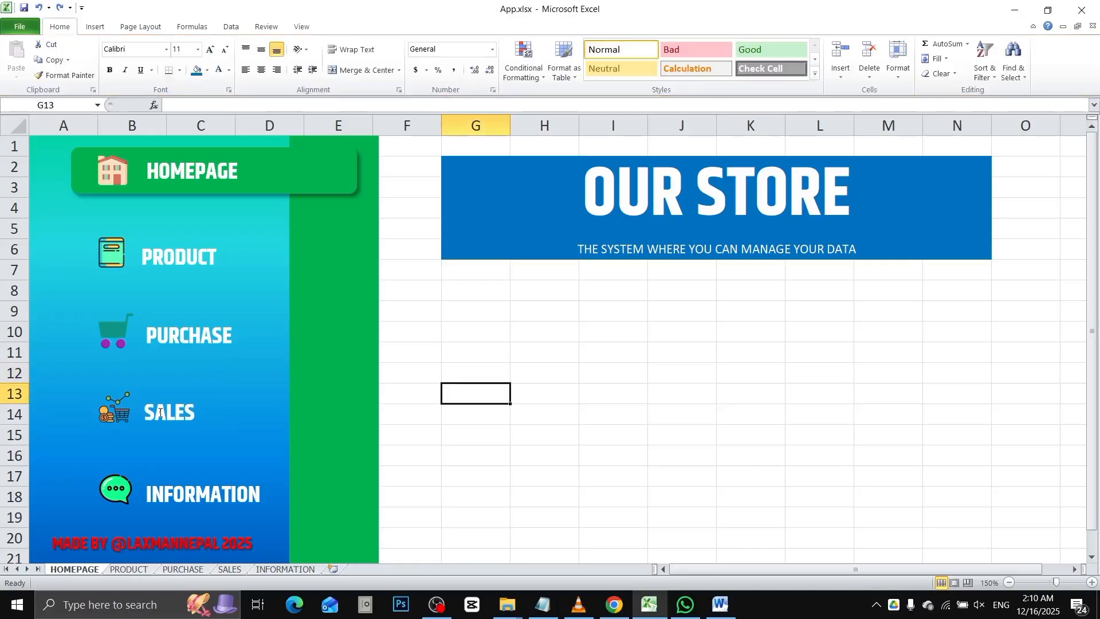
Step: Move the whole SALES group slightly down towards INFORMATION to even out the sidebar spacing
click(160, 412)
click(143, 382)
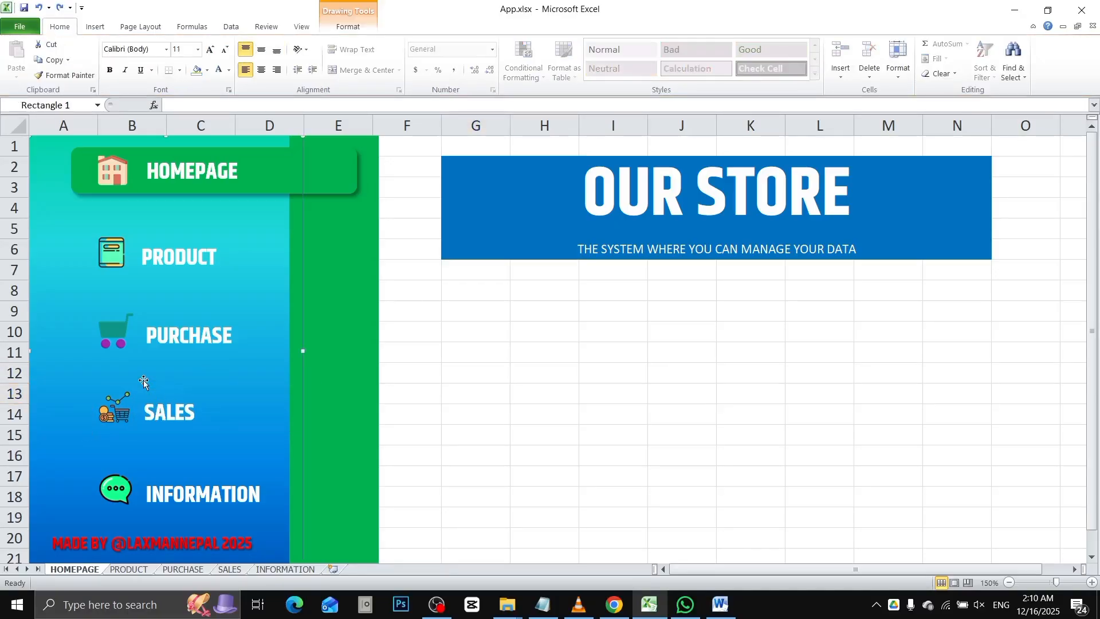
click(136, 393)
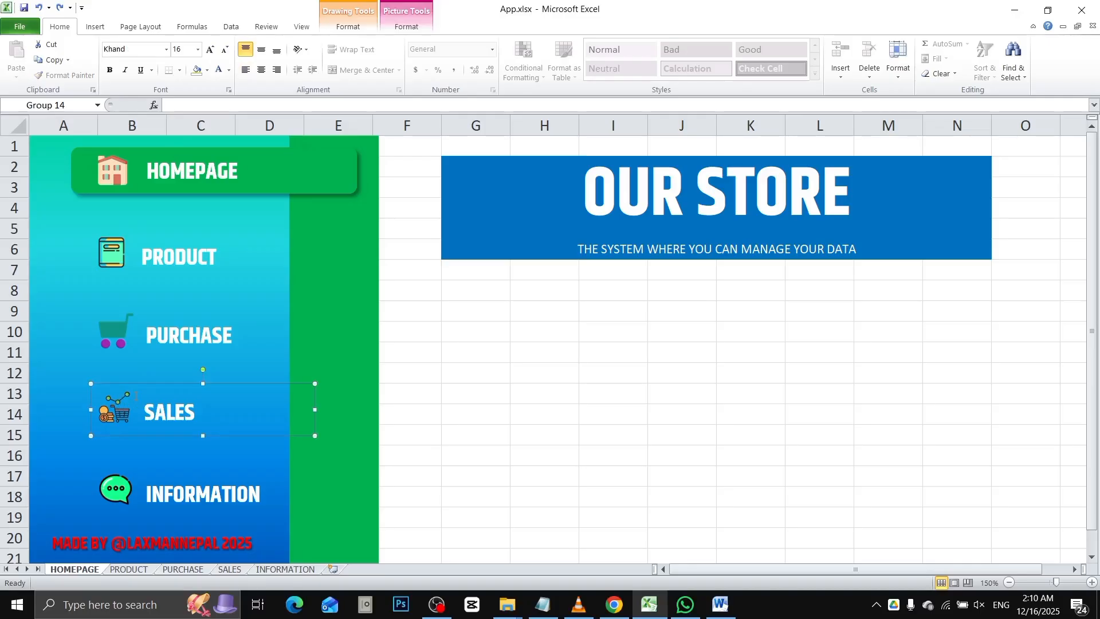
drag(136, 395, 135, 398)
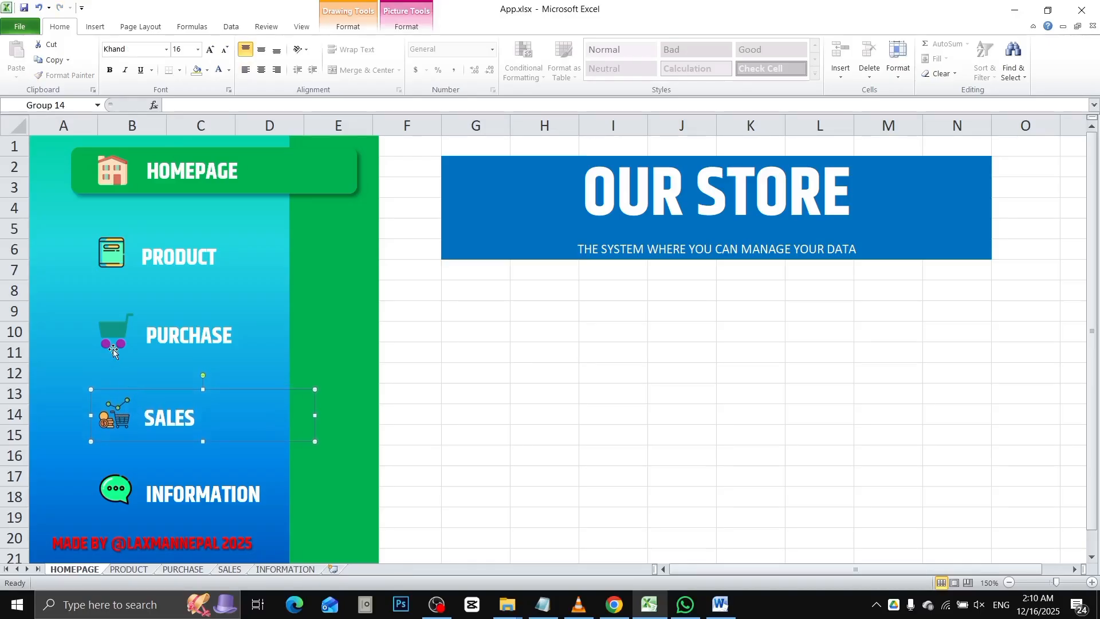
Step: Nudge the PURCHASE group slightly down towards SALES to even out the sidebar spacing
click(111, 324)
key(Down)
key(Down)
key(Down)
key(Down)
key(Down)
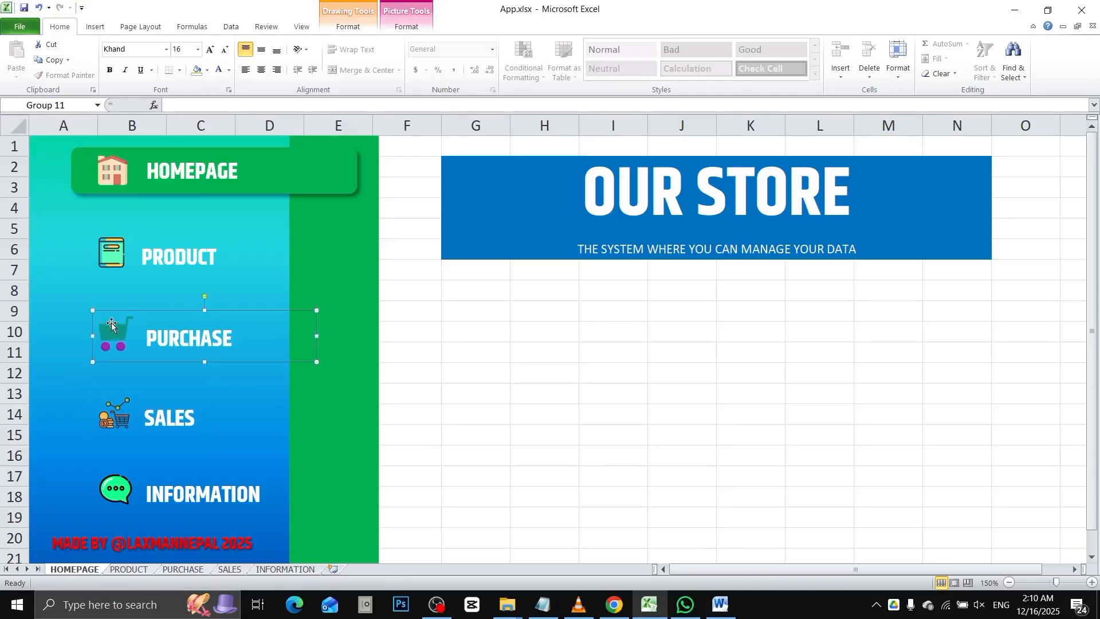
key(Down)
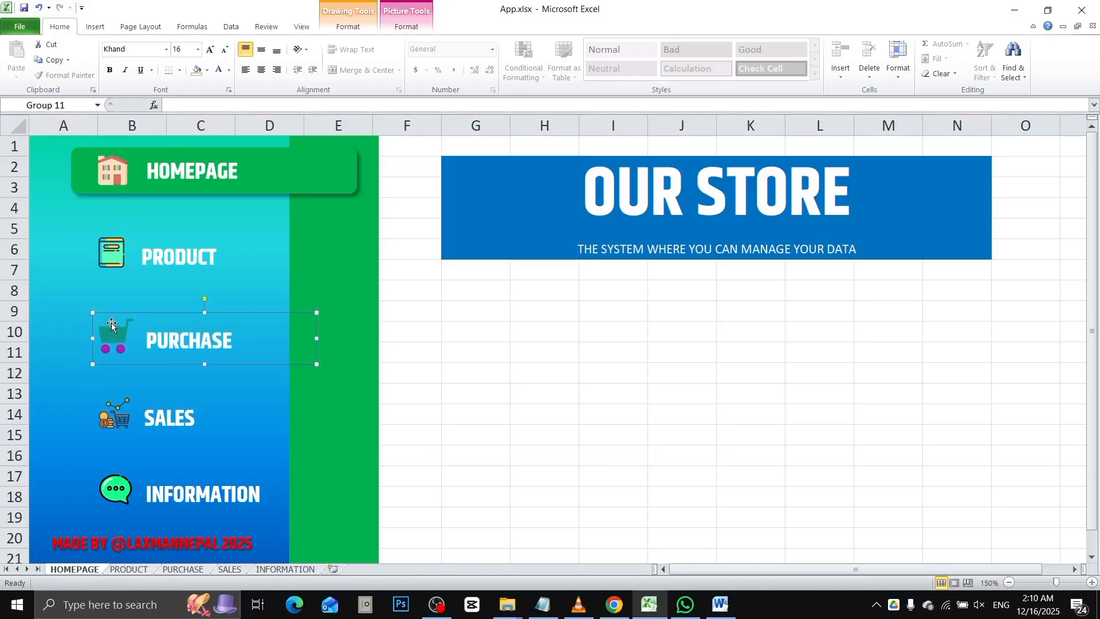
Step: Nudge the PRODUCT group slightly down towards PURCHASE and deselect it
click(118, 255)
key(Escape)
key(Down)
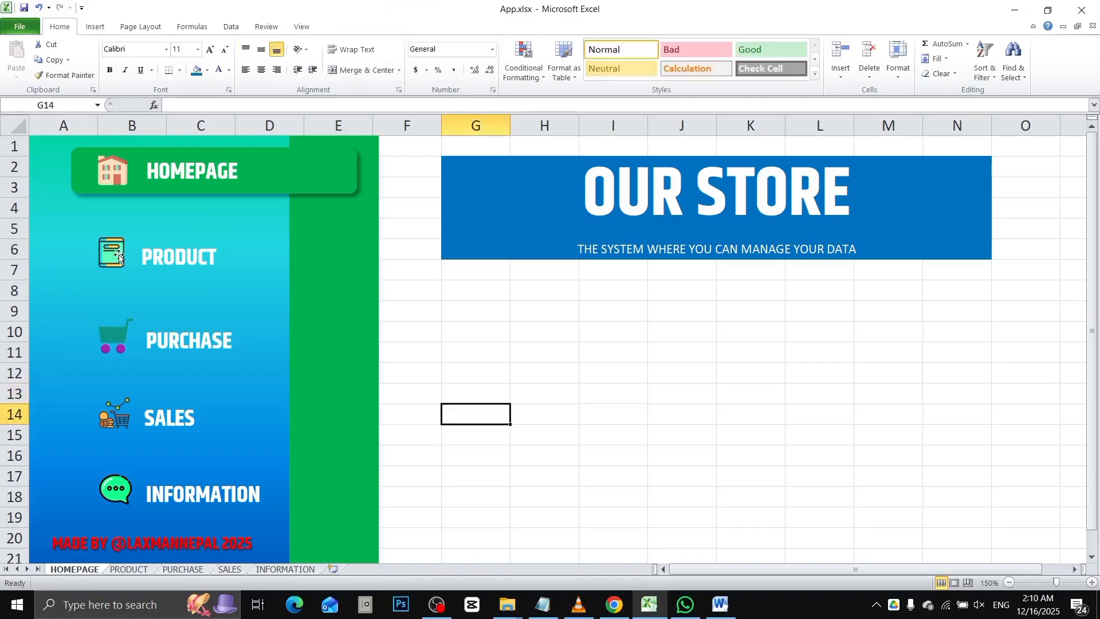
click(118, 255)
key(Down)
key(Down)
key(Down)
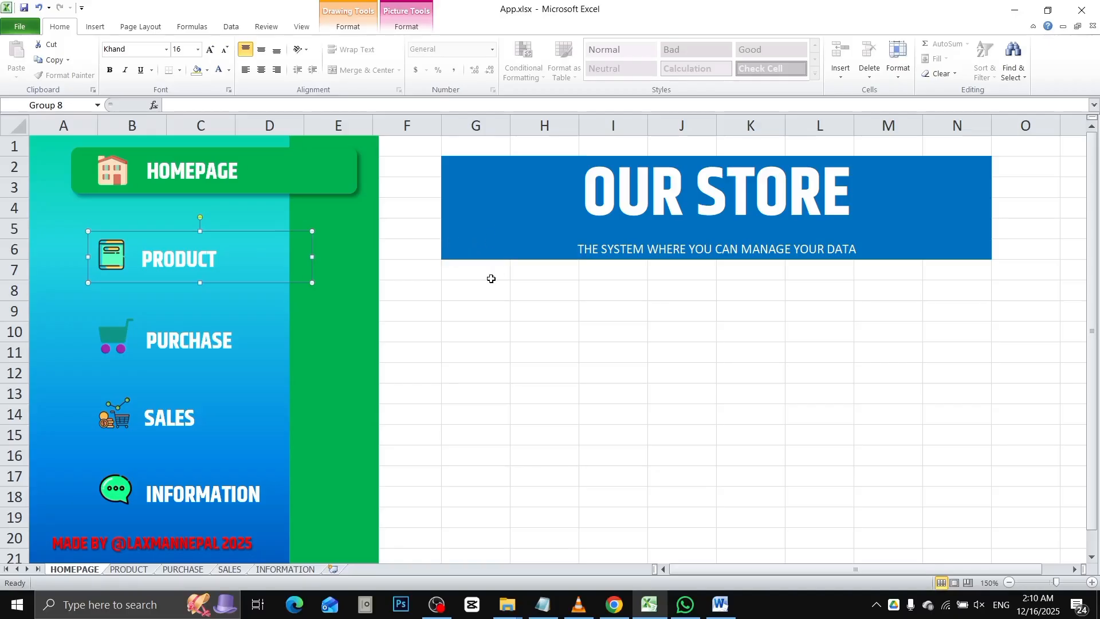
click(530, 330)
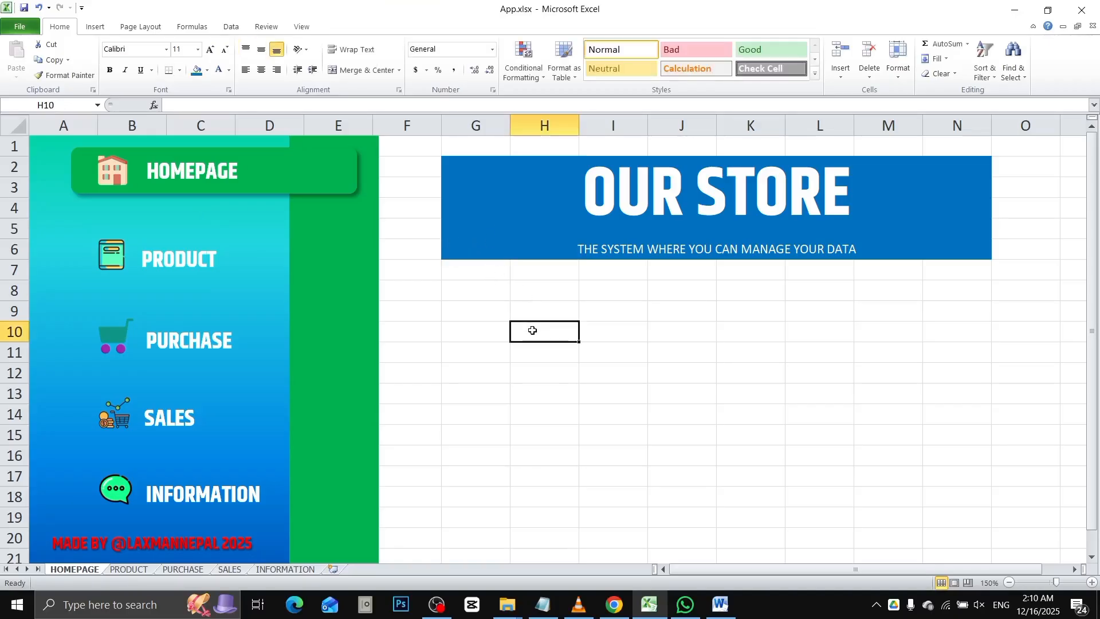
Step: Shift the HOMEPAGE icon and label group together with its green rounded rectangle right to the outer edge of the green strip, and deselect them
click(229, 182)
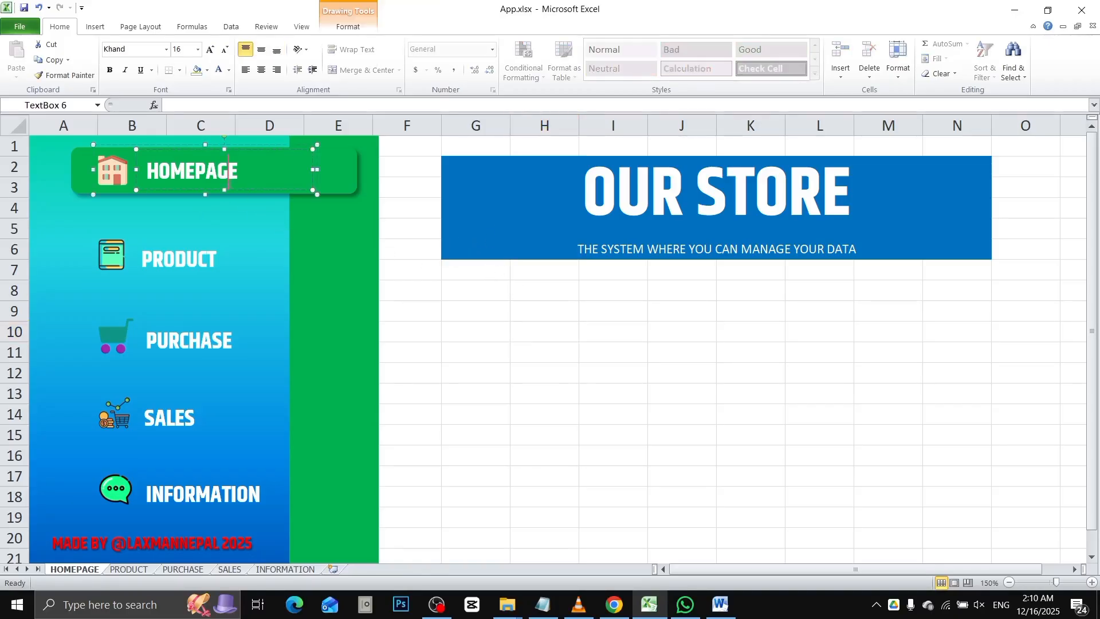
click(339, 173)
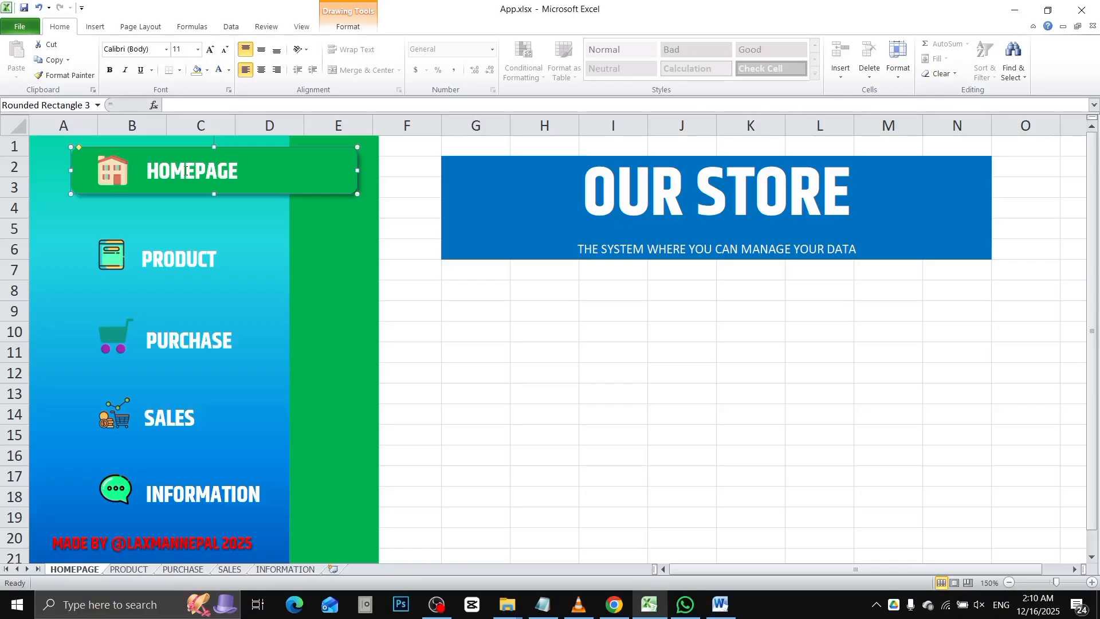
ctrl+click(111, 166)
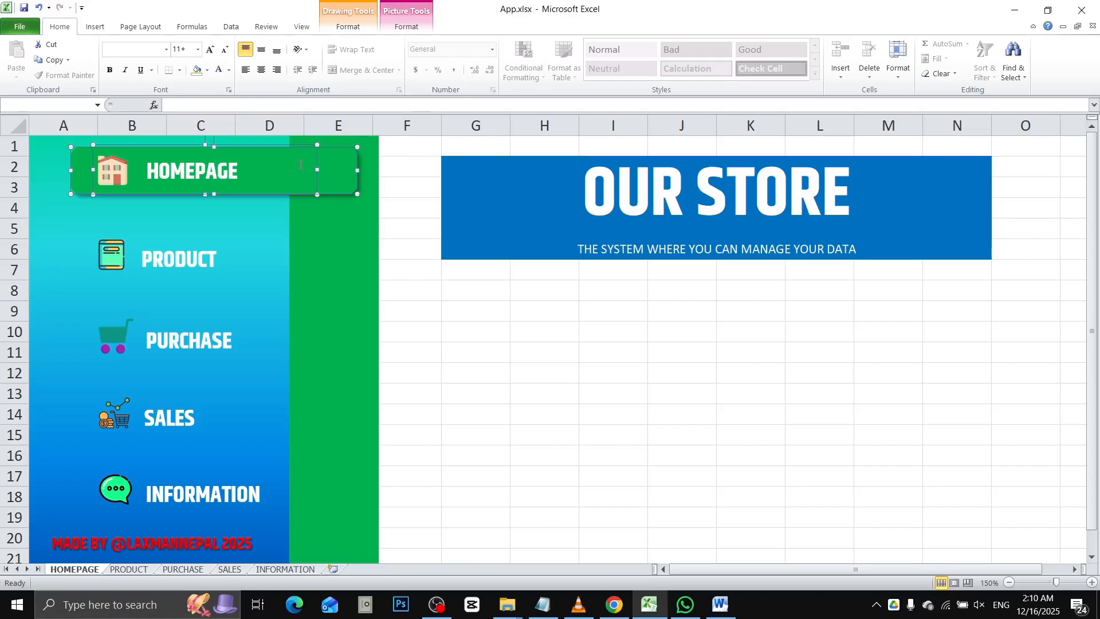
key(Right)
key(Right)
key(Right)
key(Right)
key(Right)
key(Right)
key(Right)
key(Right)
key(Right)
key(Right)
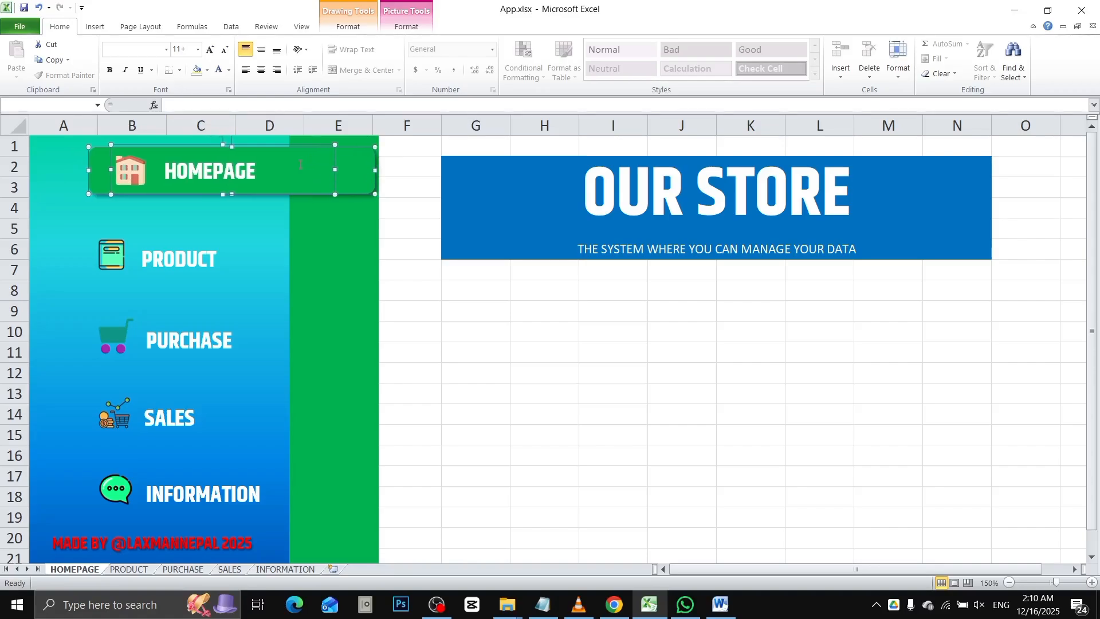
key(Right)
key(Right)
key(Right)
key(Right)
key(Right)
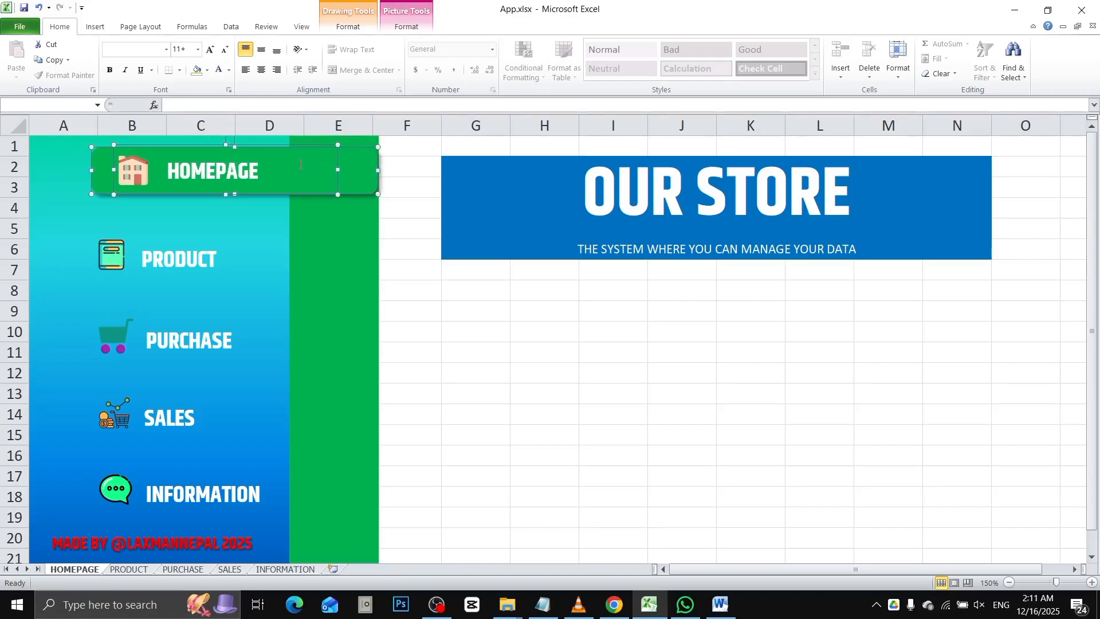
key(Right)
key(Right)
key(Left)
key(Left)
key(Left)
key(Left)
key(Left)
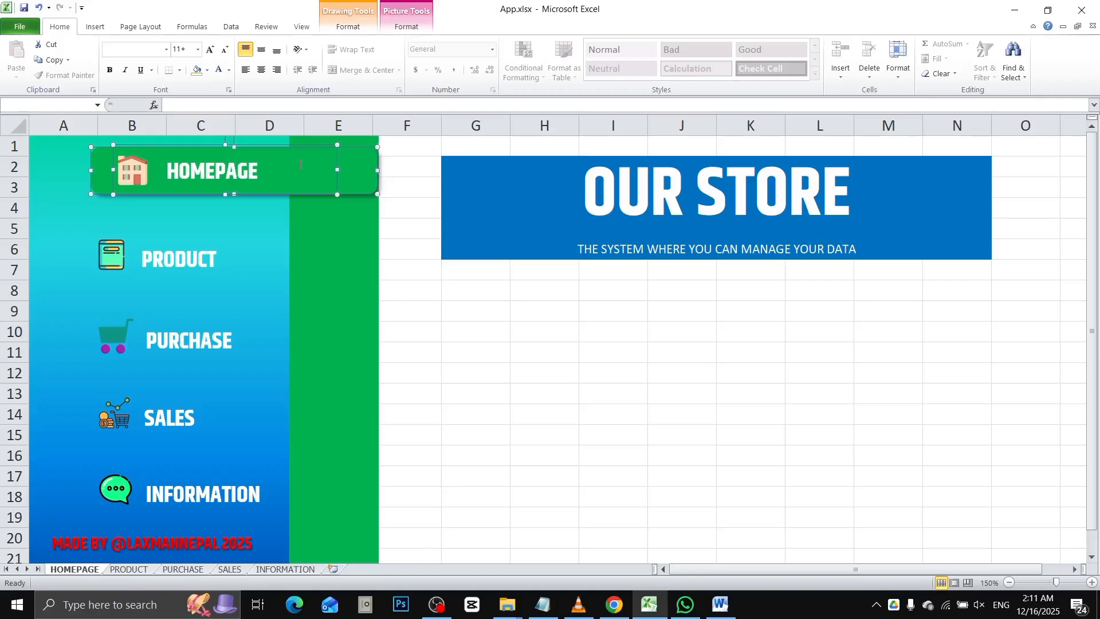
key(Left)
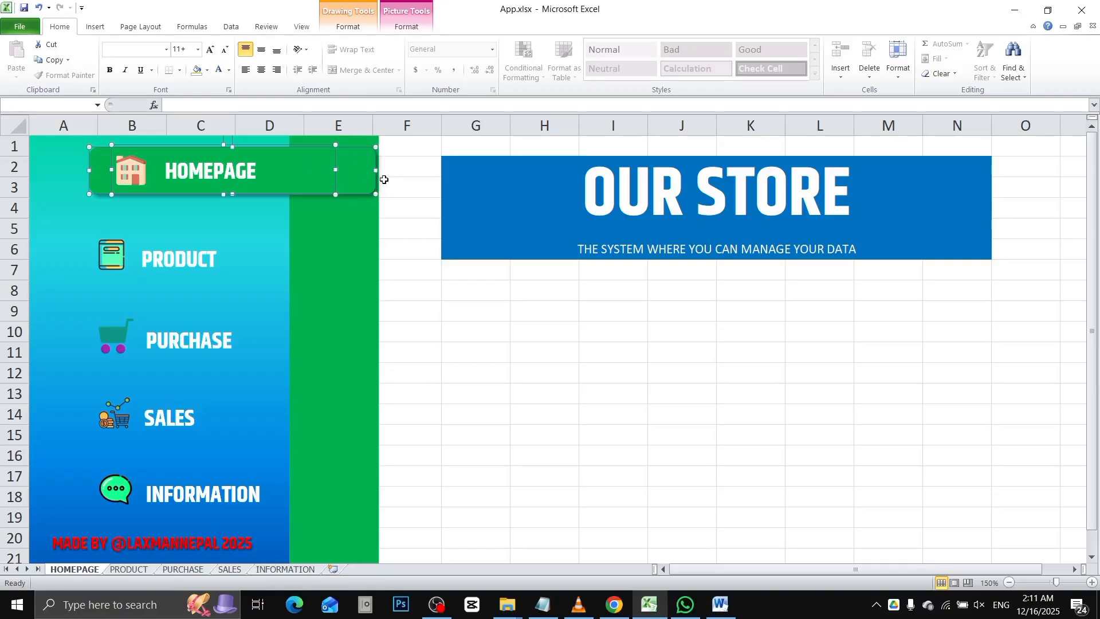
click(388, 224)
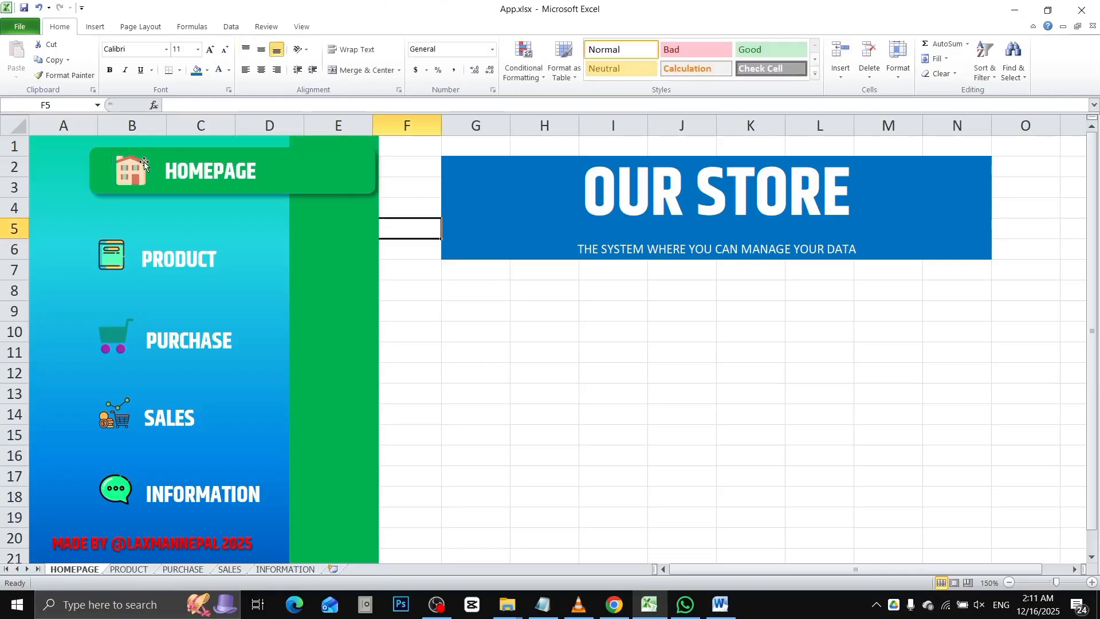
Step: Shorten the green rounded rectangle behind HOMEPAGE from its outer end so it stops just inside the green strip
click(284, 162)
click(346, 166)
key(Escape)
click(347, 167)
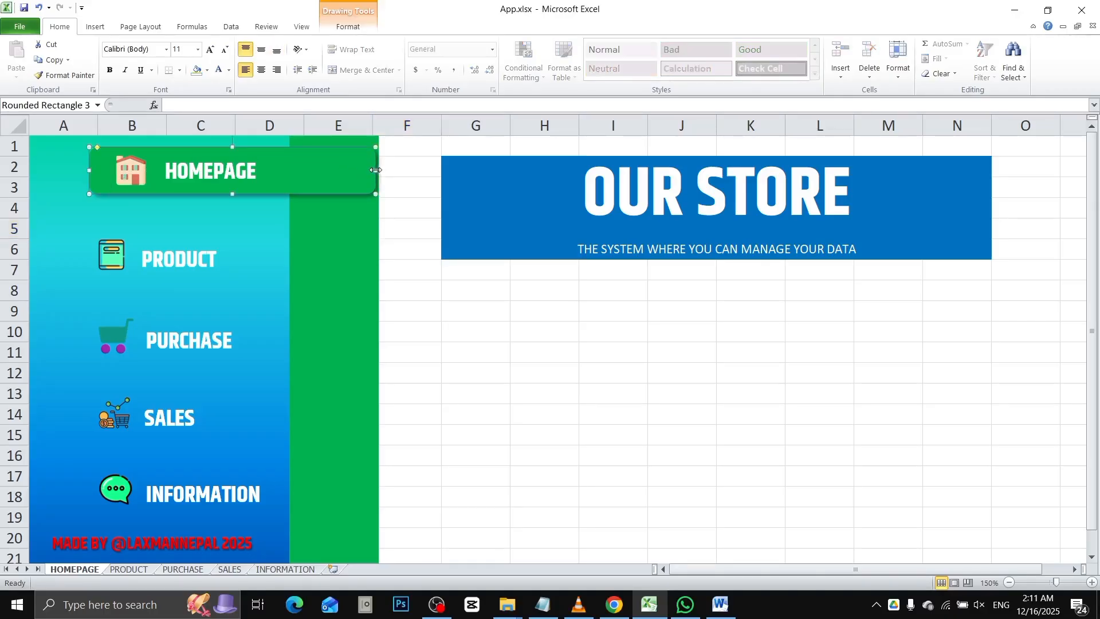
drag(375, 170, 313, 170)
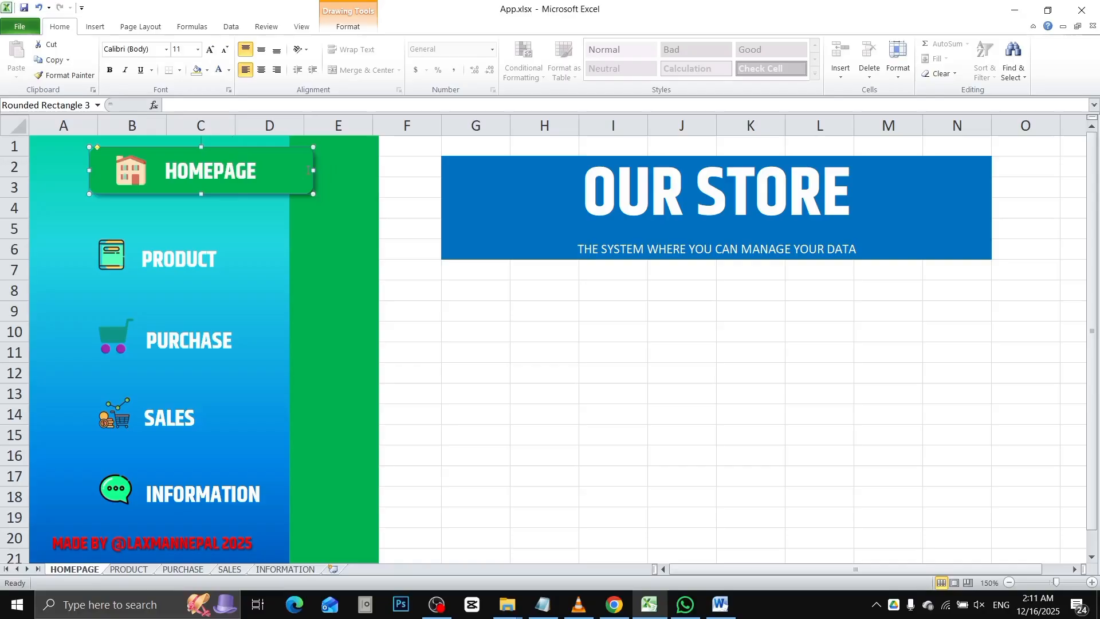
Step: Shift the HOMEPAGE icon and label group together with its rounded rectangle right, further into the green strip, and deselect them
ctrl+click(216, 168)
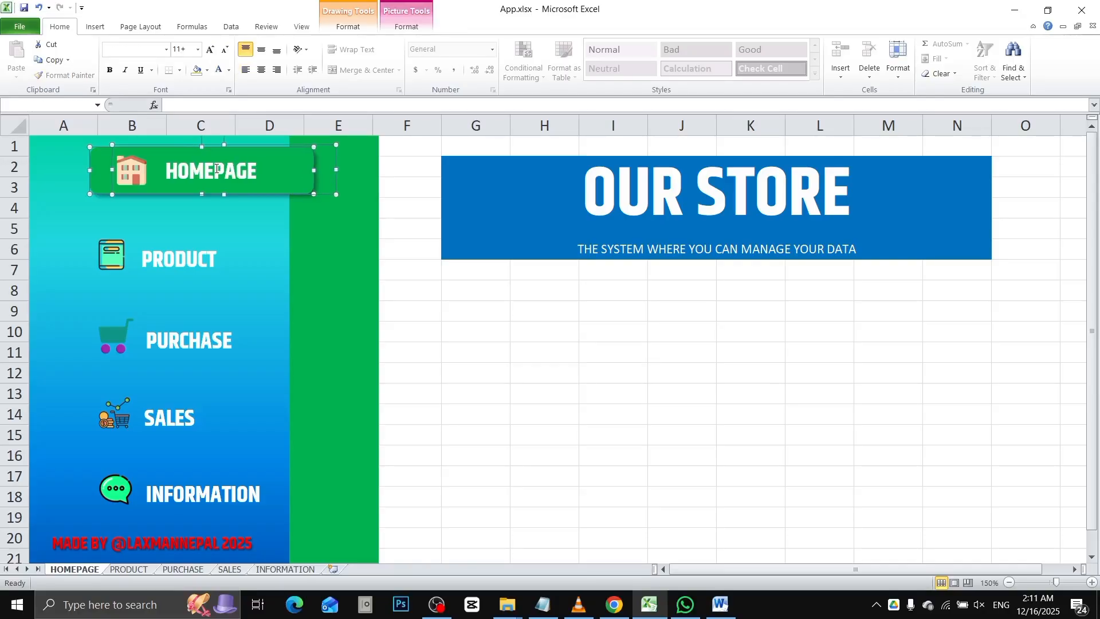
key(Right)
key(Right)
key(Right)
key(Right)
key(Right)
key(Right)
key(Right)
key(Right)
key(Right)
key(Right)
key(Right)
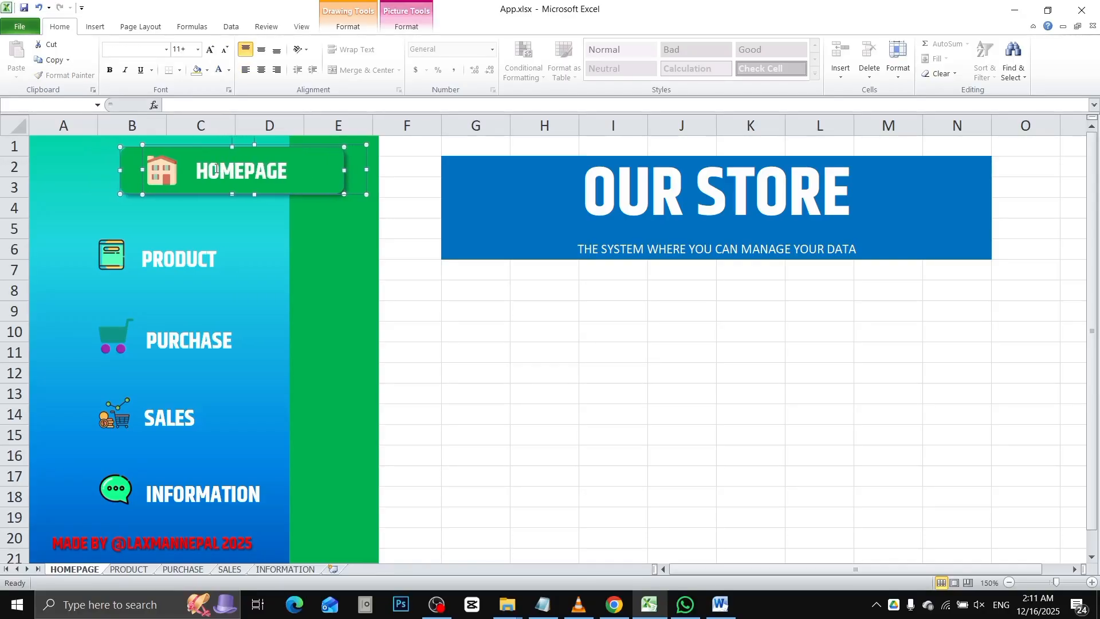
click(438, 292)
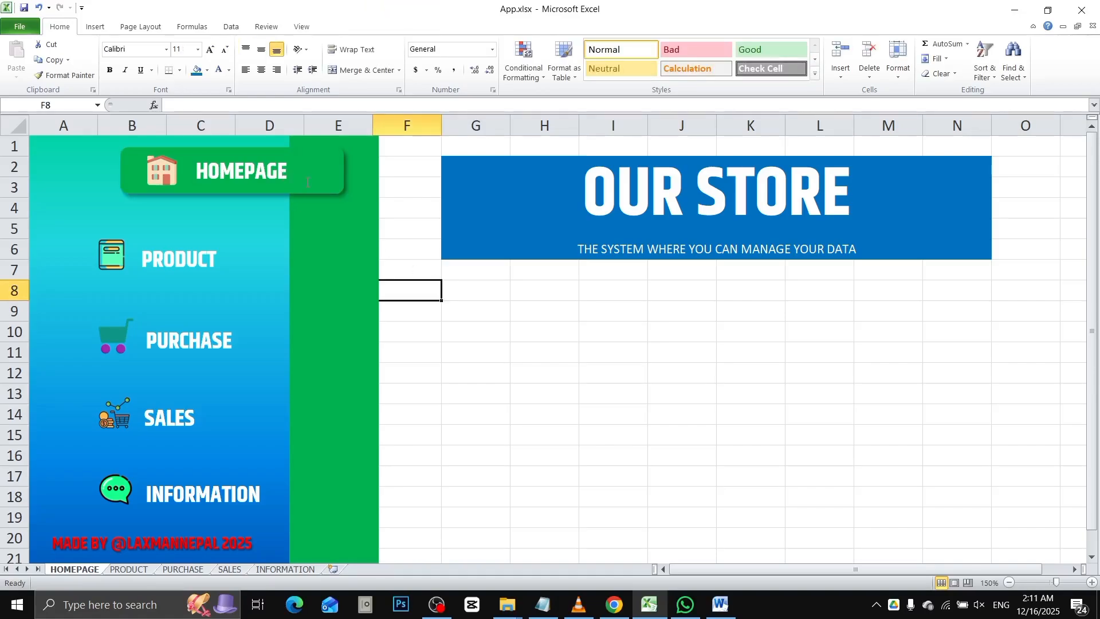
Step: Select all sidebar objects together: blue background, green strip, HOMEPAGE rounded rectangle, all five navigation groups and the credit text
click(267, 170)
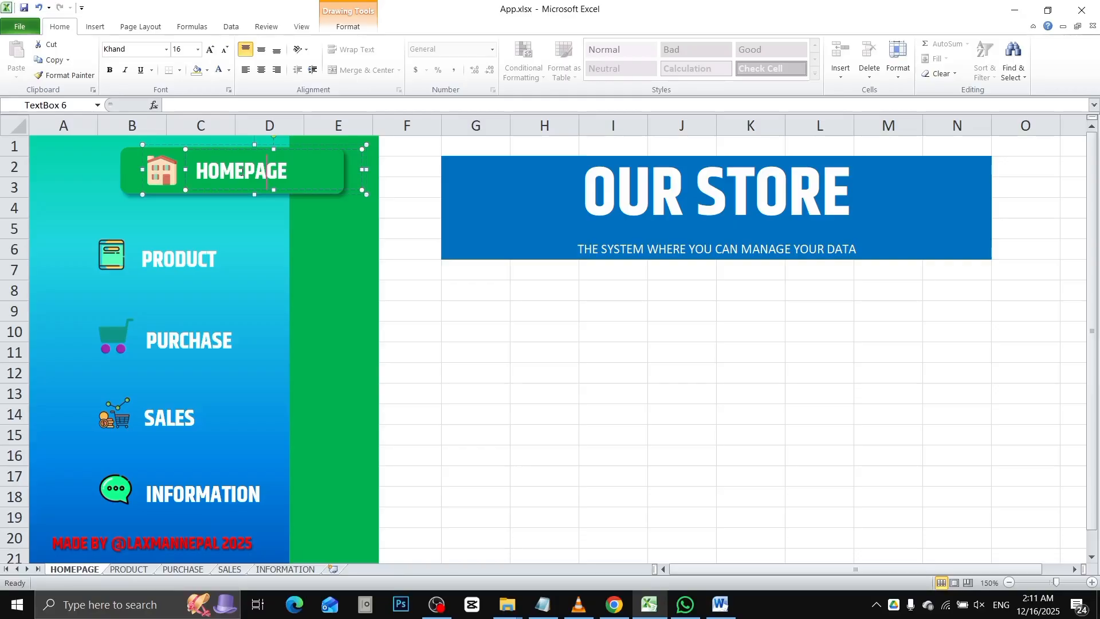
click(181, 161)
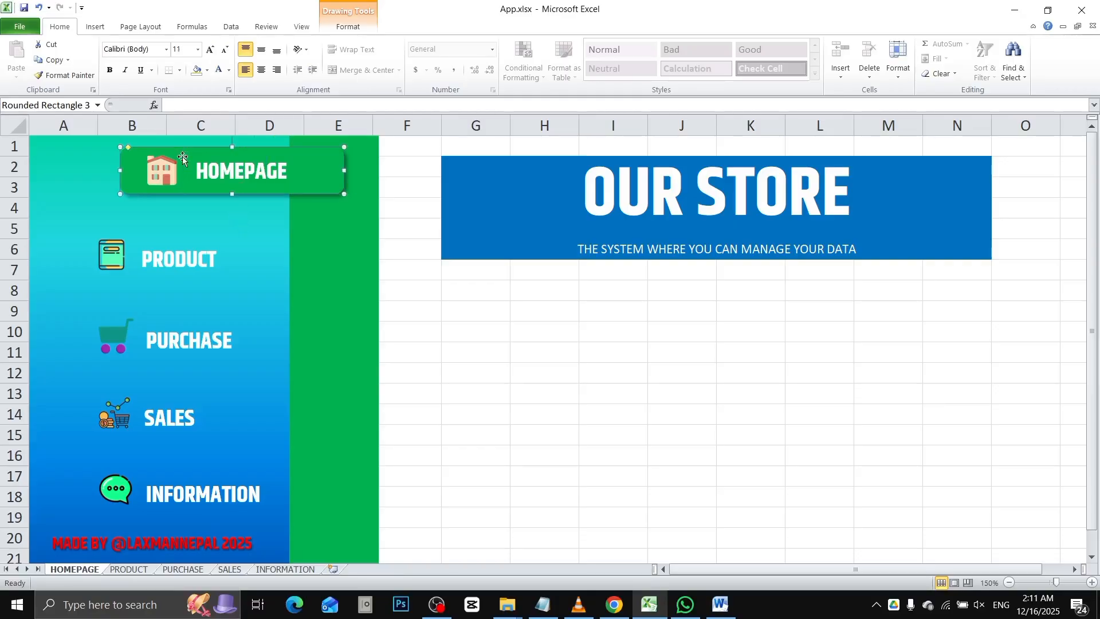
key(Escape)
click(205, 170)
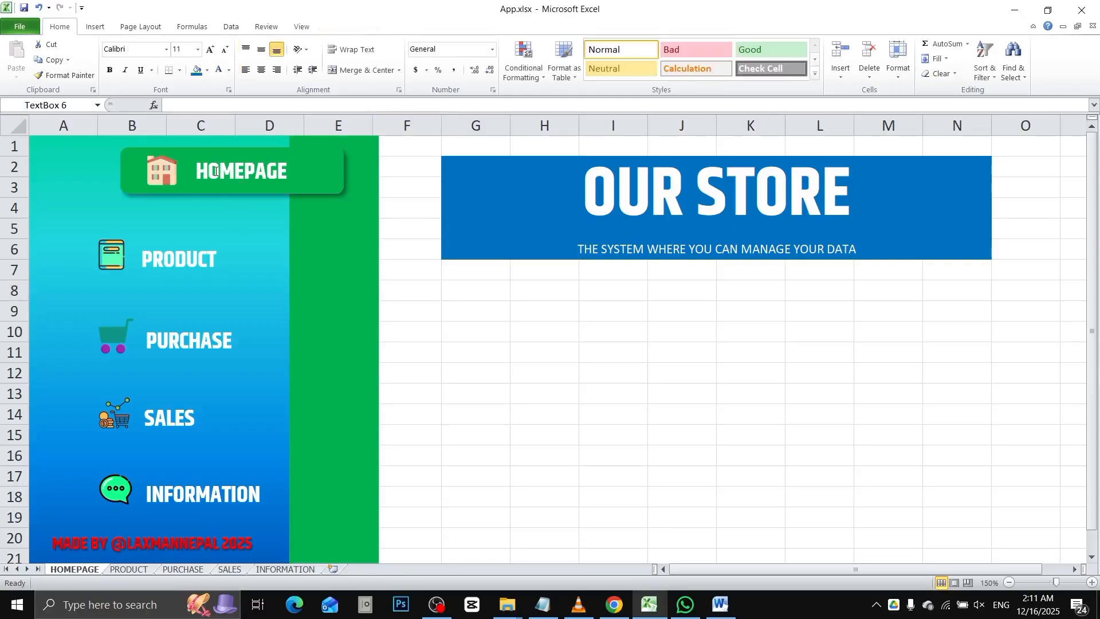
click(142, 154)
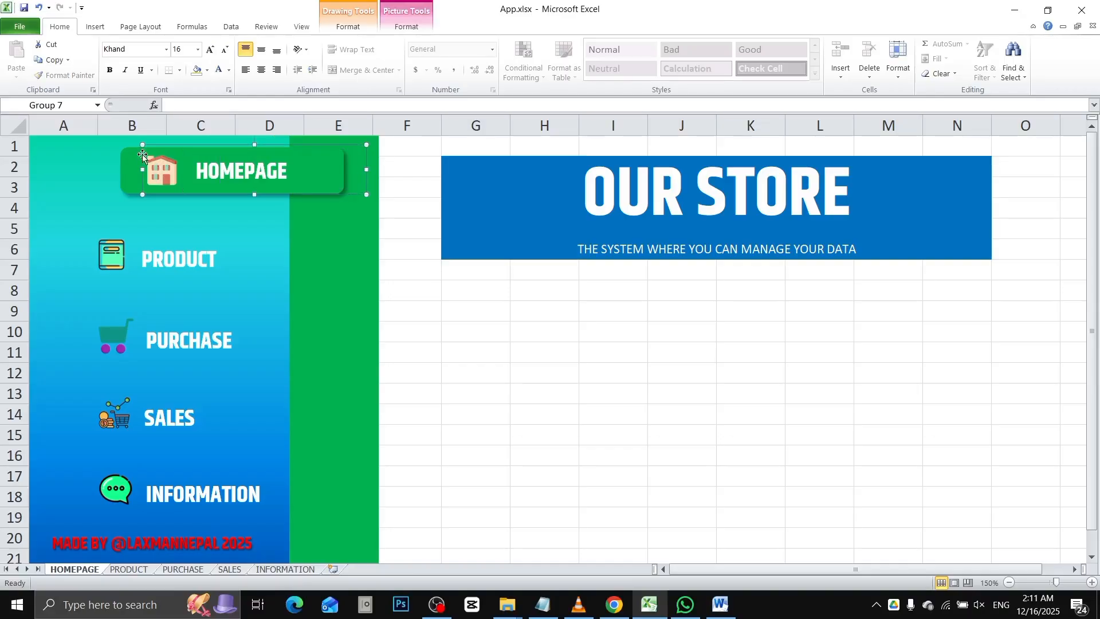
ctrl+click(140, 156)
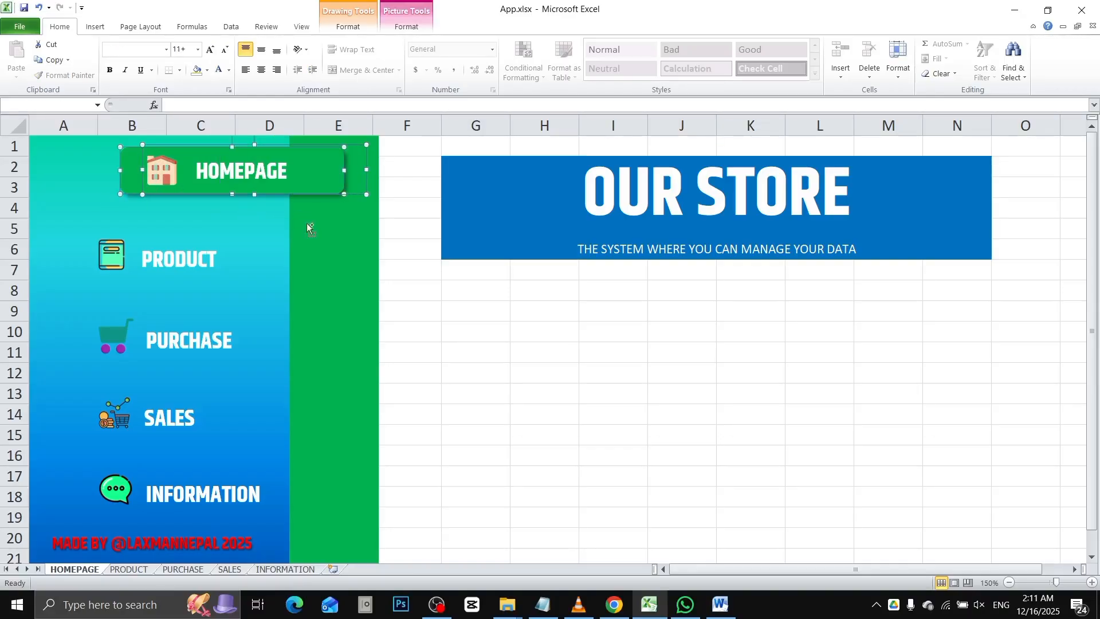
ctrl+click(321, 226)
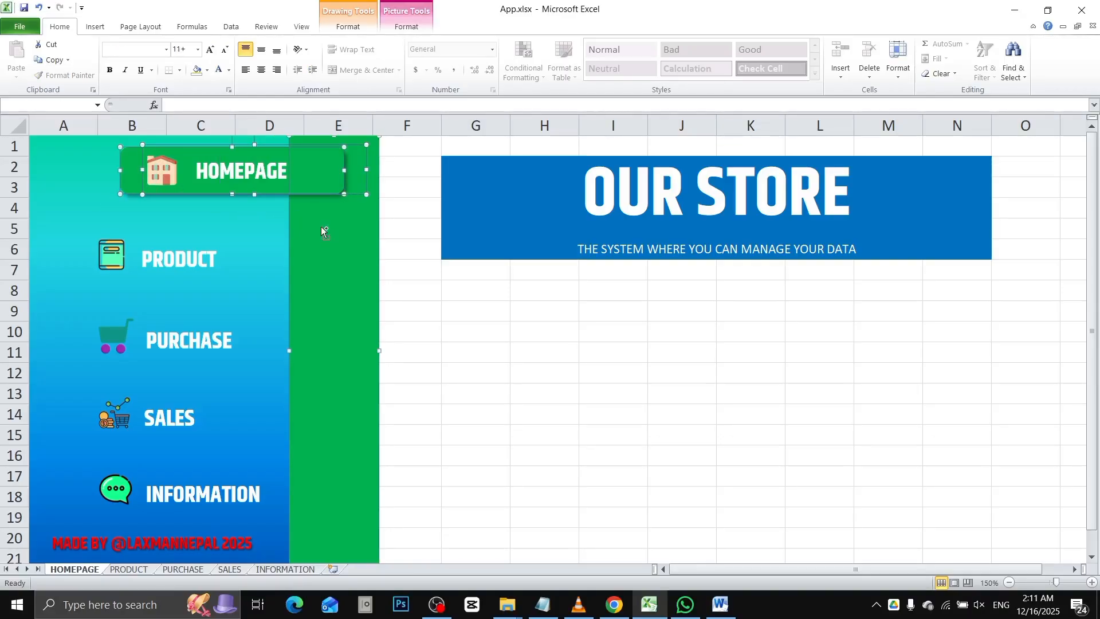
ctrl+click(112, 256)
ctrl+click(114, 346)
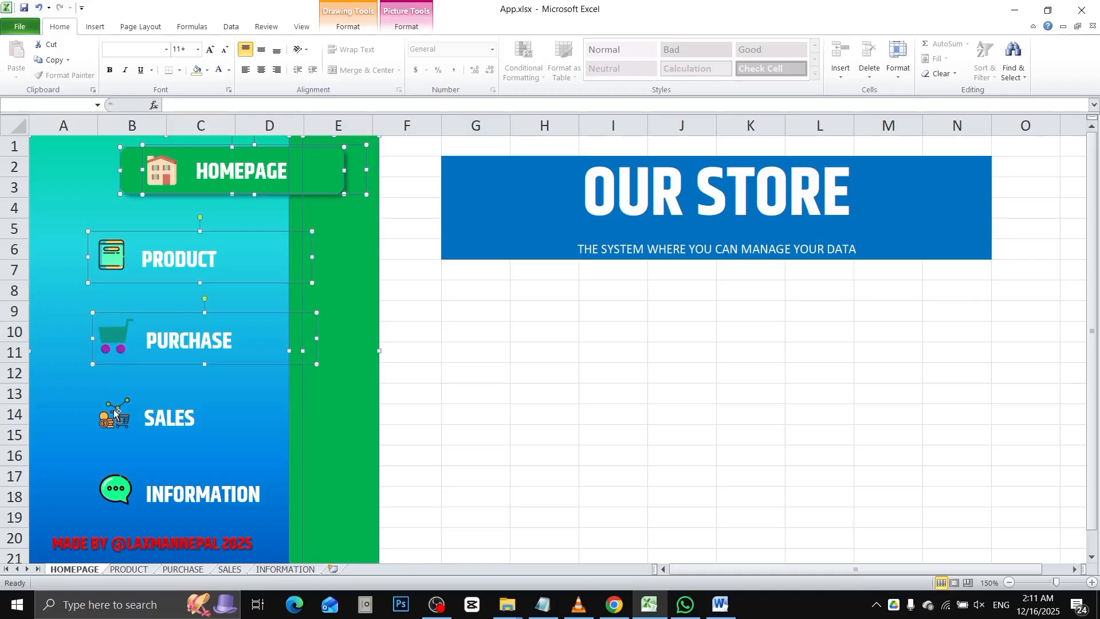
ctrl+click(118, 487)
ctrl+click(102, 539)
scroll(434, 440, down, 3)
scroll(434, 440, up, 3)
Step: Delete all the selected sidebar objects as a selection check, and undo the deletion
key(Delete)
scroll(434, 440, up, 6)
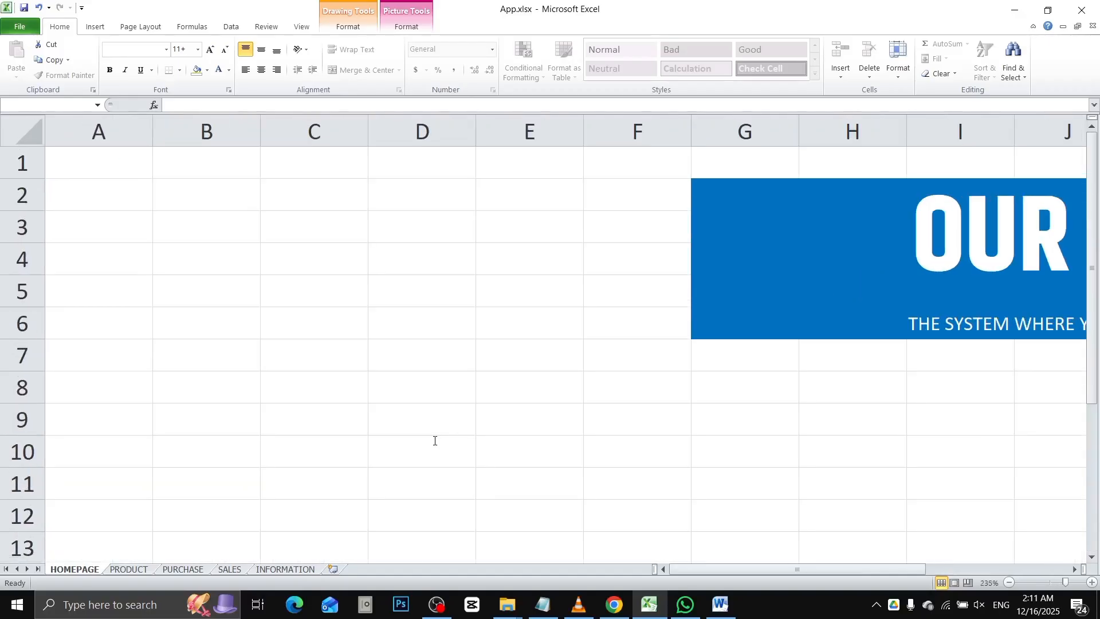
key(ctrl+z)
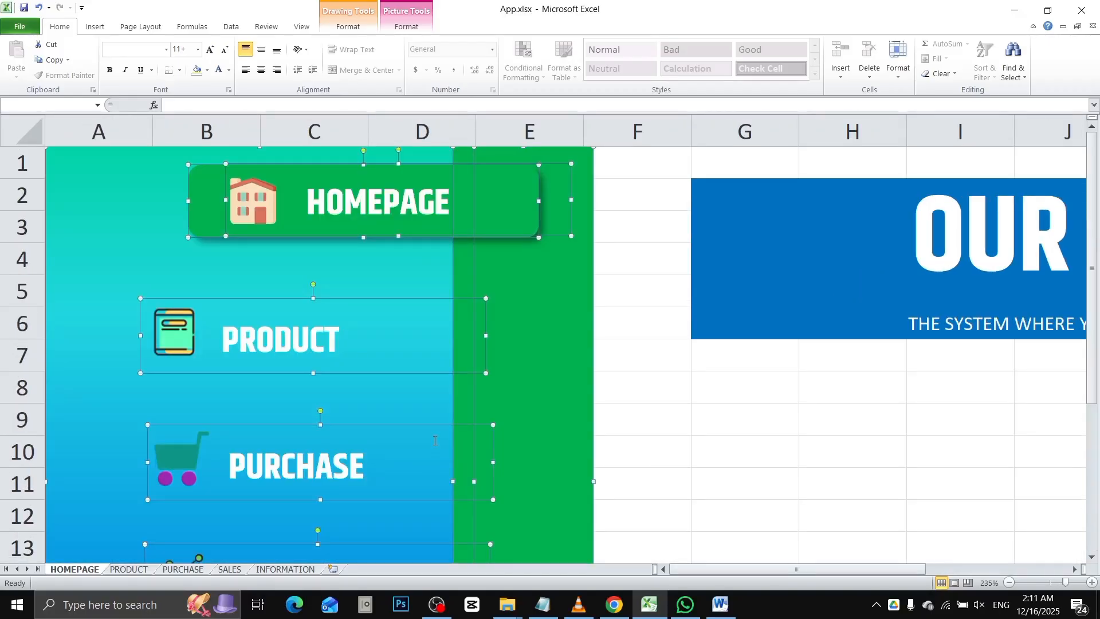
click(1010, 582)
click(1010, 583)
click(1009, 583)
click(1010, 583)
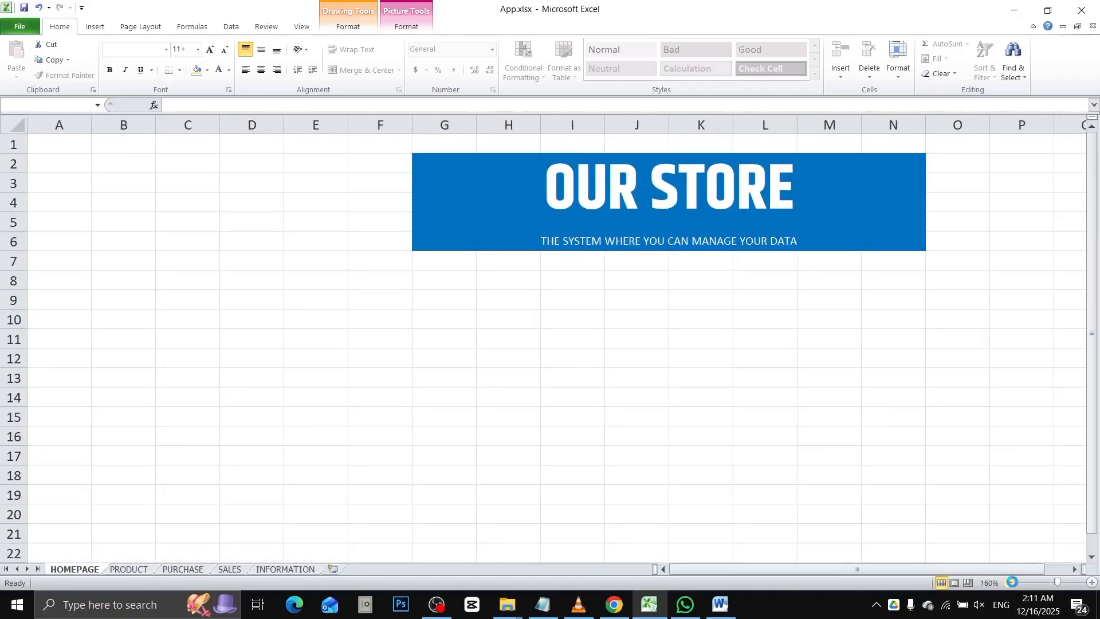
click(1010, 583)
click(1009, 583)
click(1092, 583)
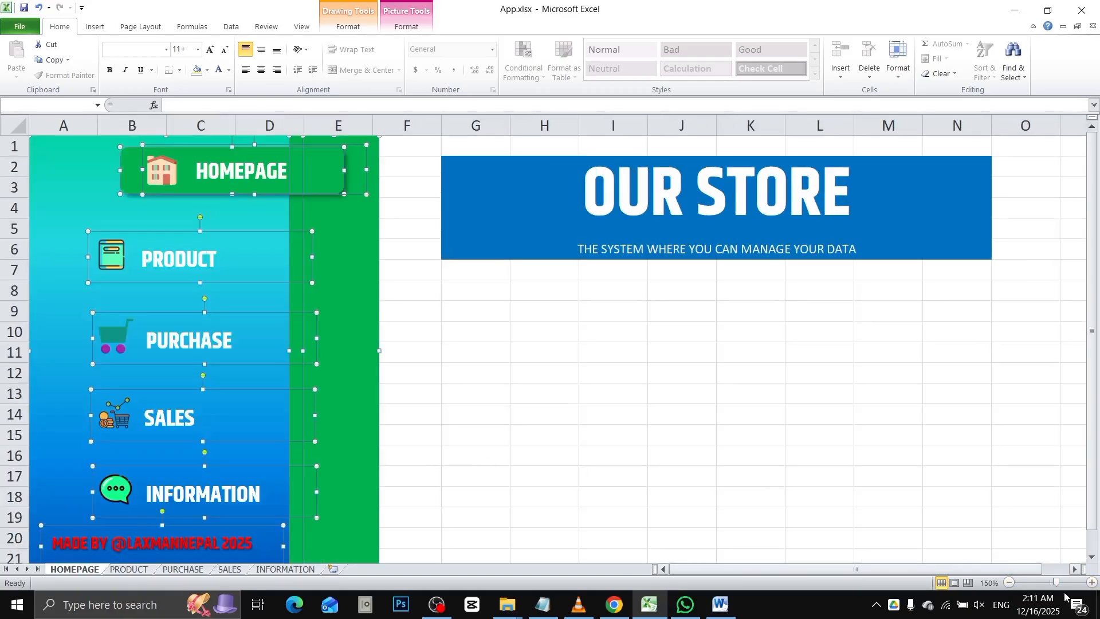
click(1008, 582)
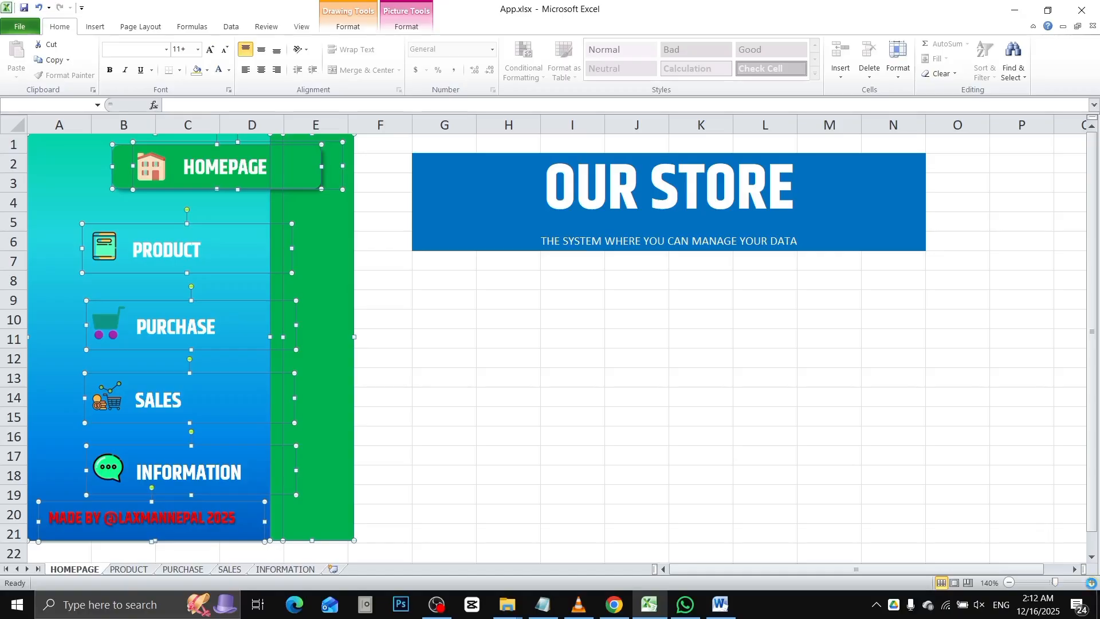
click(1093, 582)
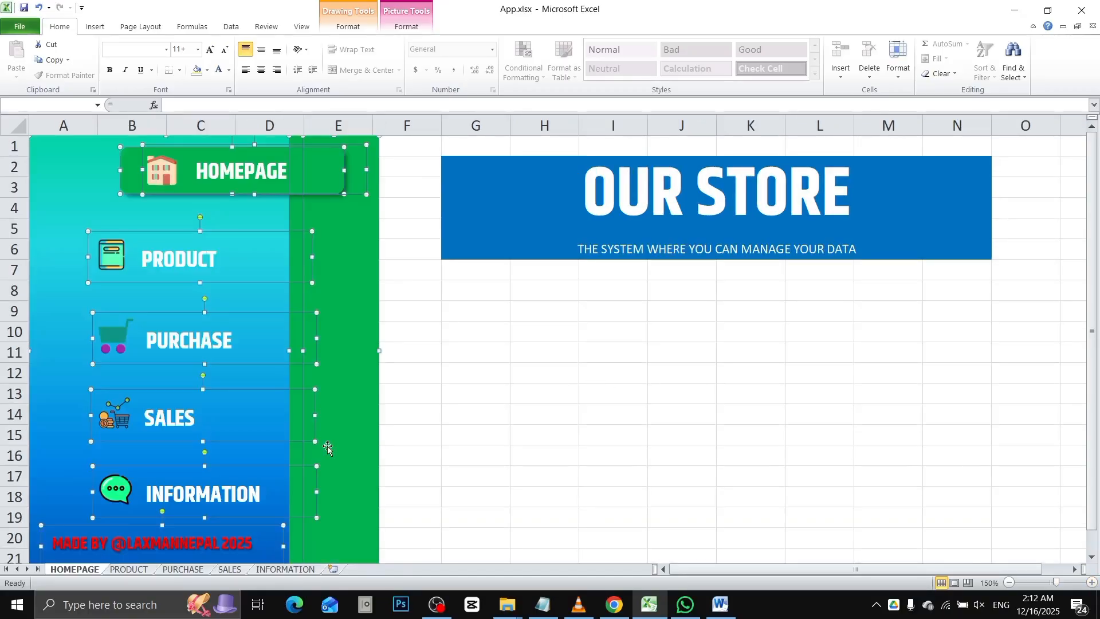
Step: Copy the selected sidebar objects from the HOMEPAGE sheet and paste them at cell A1 of the PRODUCT sheet
key(ctrl+c)
click(122, 562)
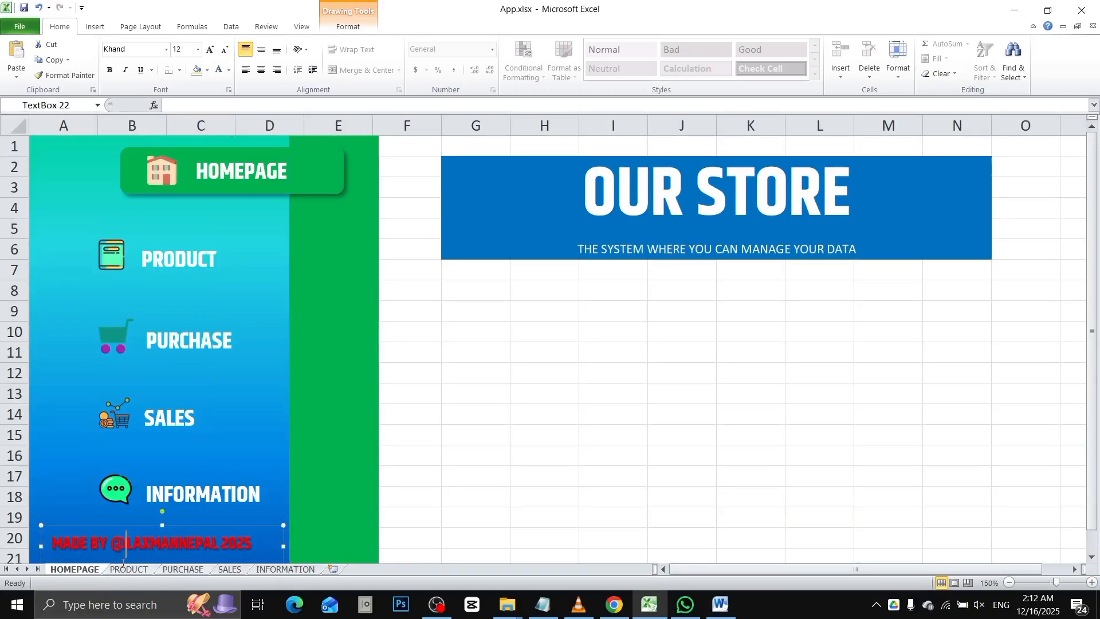
click(127, 570)
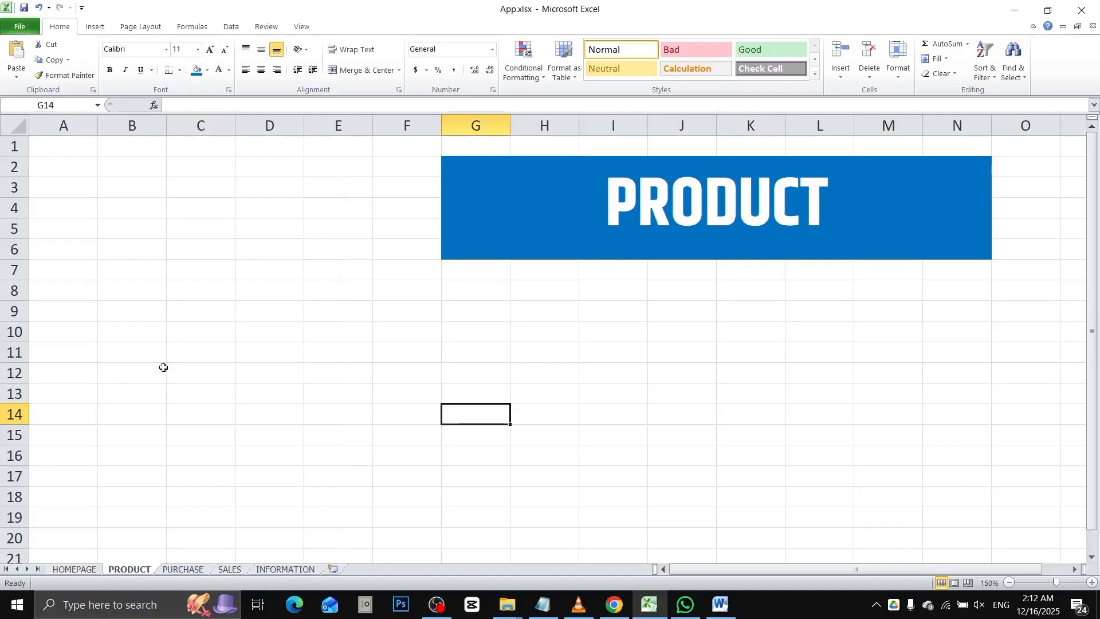
key(ctrl+v)
key(Delete)
click(64, 148)
key(ctrl+v)
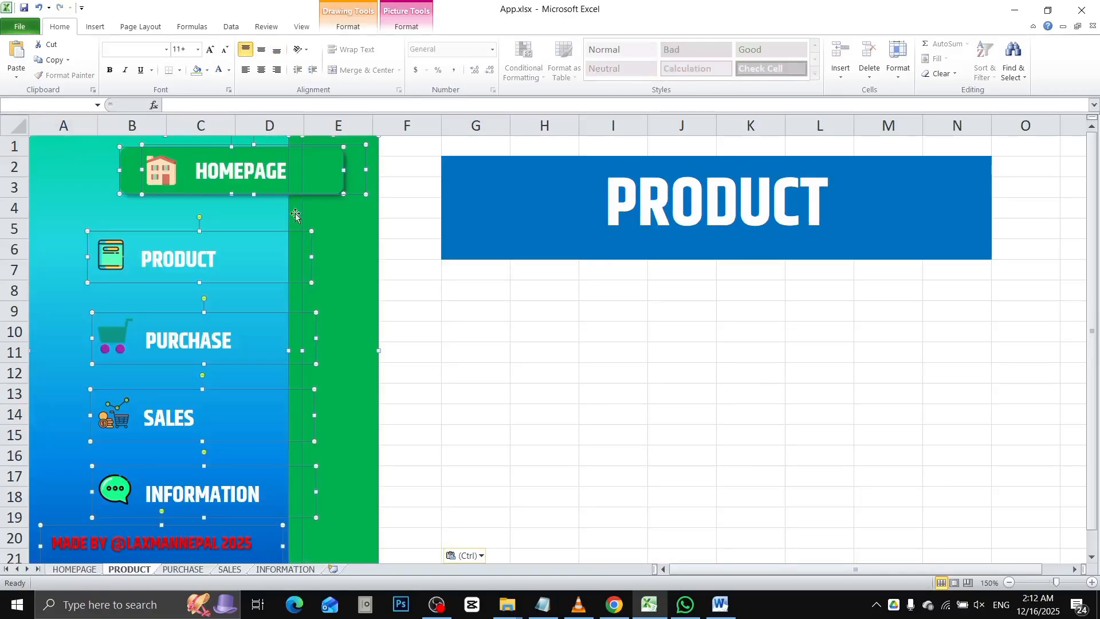
Step: Paste the copied sidebar at cell A1 of the PURCHASE sheet
click(184, 569)
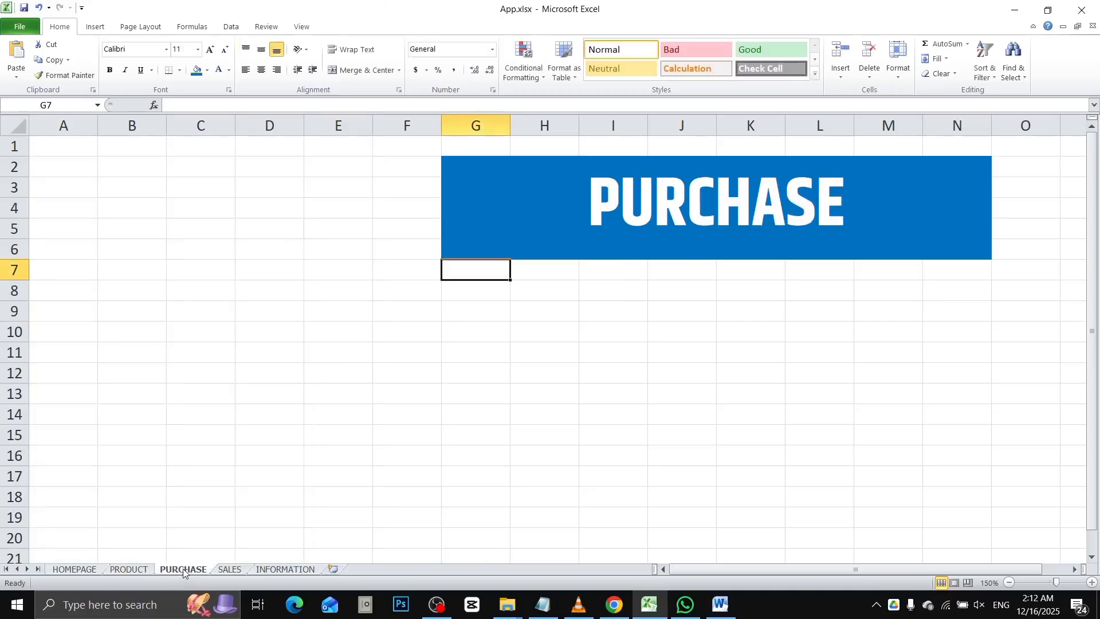
click(62, 149)
key(ctrl+v)
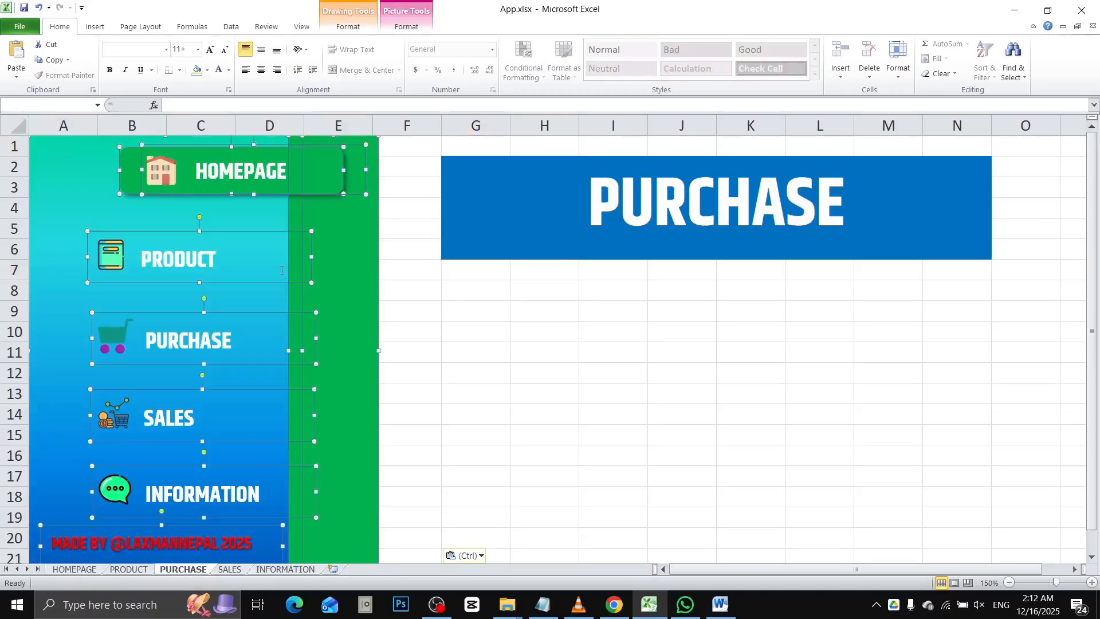
Step: Paste the copied sidebar at cell A1 of the SALES sheet
click(229, 570)
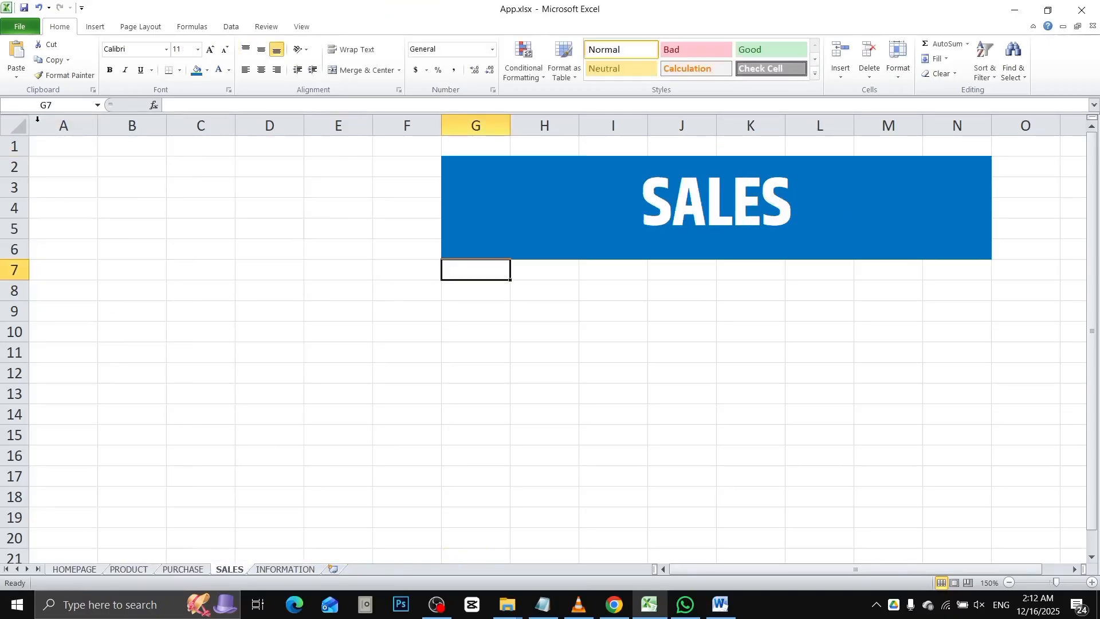
click(48, 144)
key(ctrl+v)
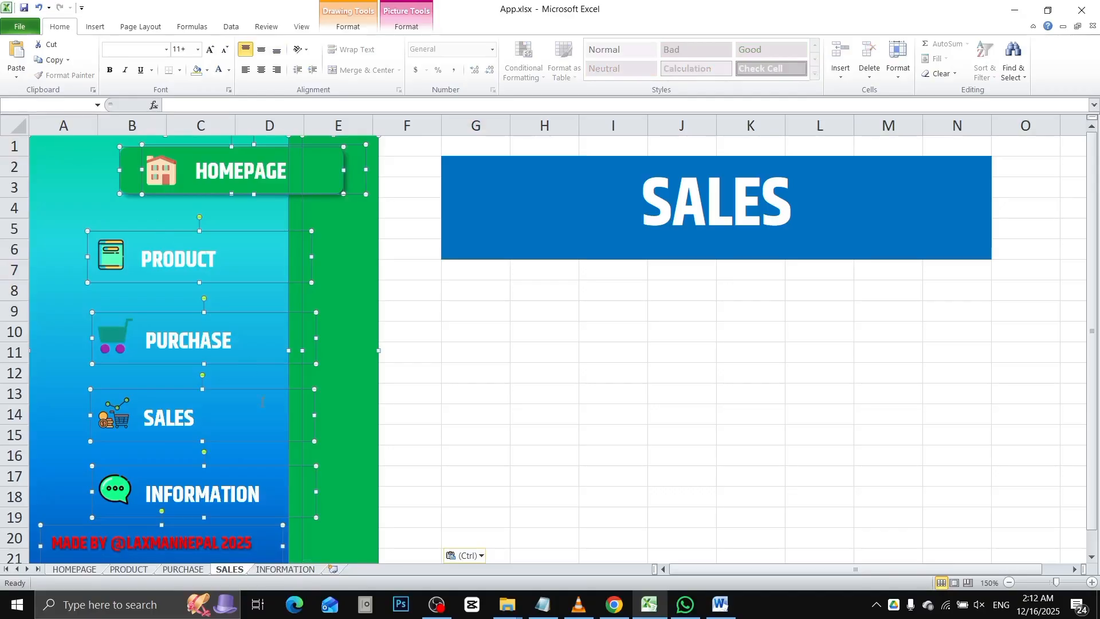
Step: Paste the copied sidebar navigation shapes at cell A1 of the INFORMATION sheet
click(286, 569)
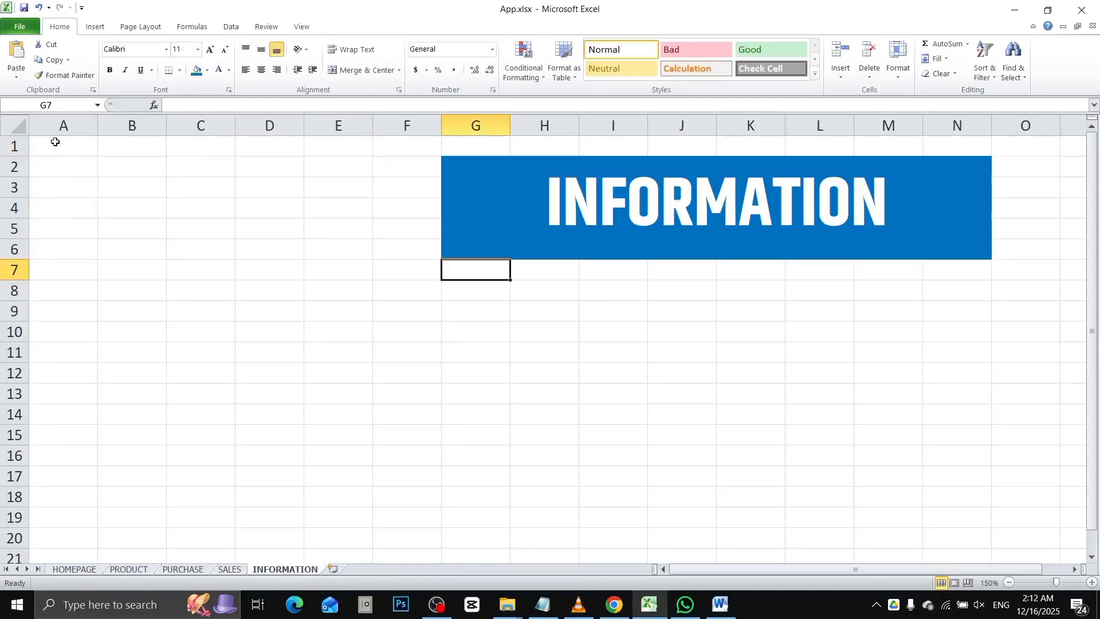
click(55, 143)
key(ctrl+v)
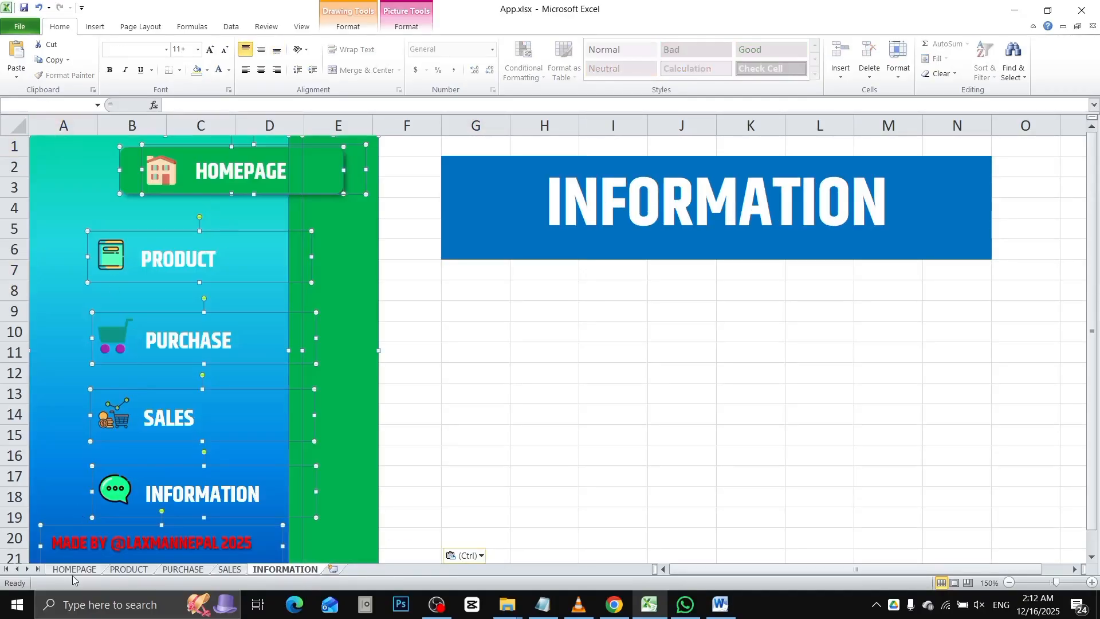
Step: On the HOMEPAGE sheet, hyperlink the PRODUCT sidebar group to cell A1 of the PRODUCT sheet in this document
click(73, 569)
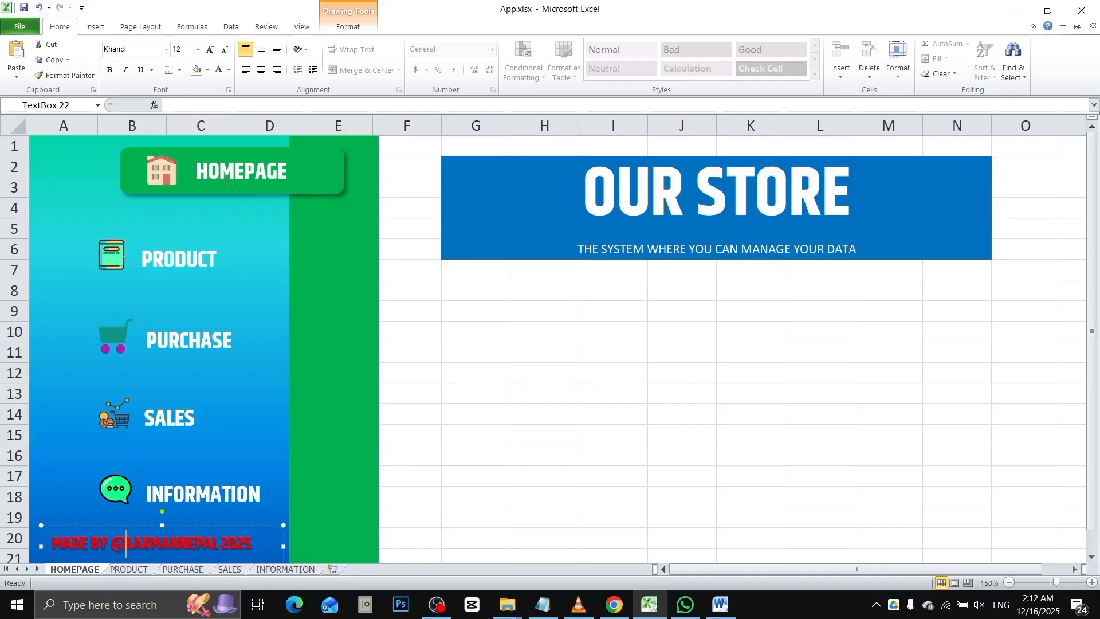
click(176, 264)
click(103, 233)
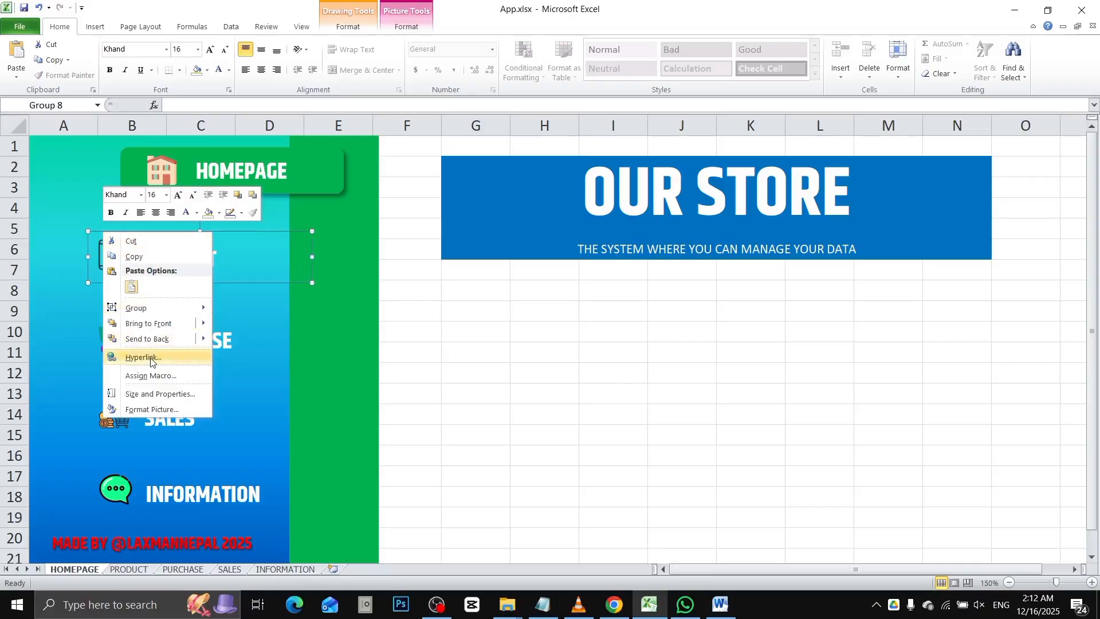
click(159, 355)
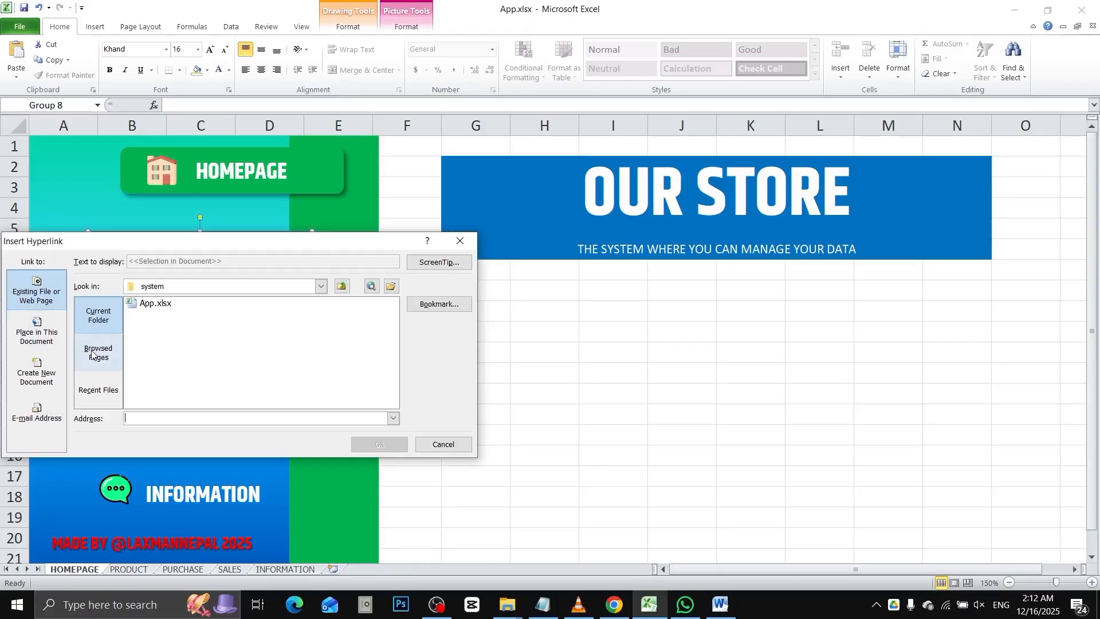
click(37, 329)
click(128, 348)
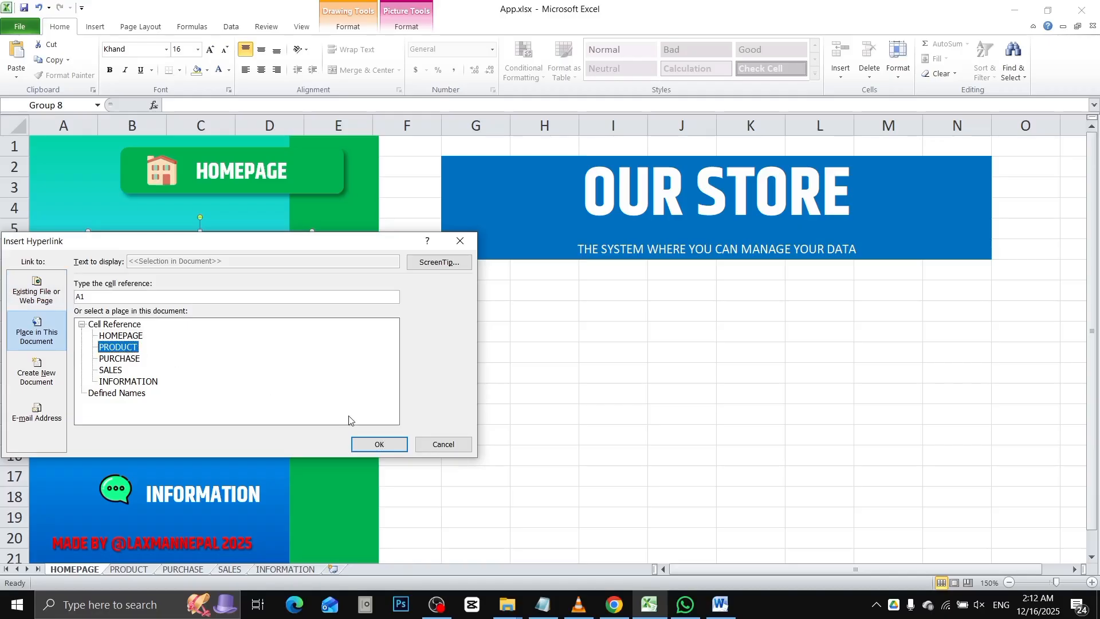
click(378, 444)
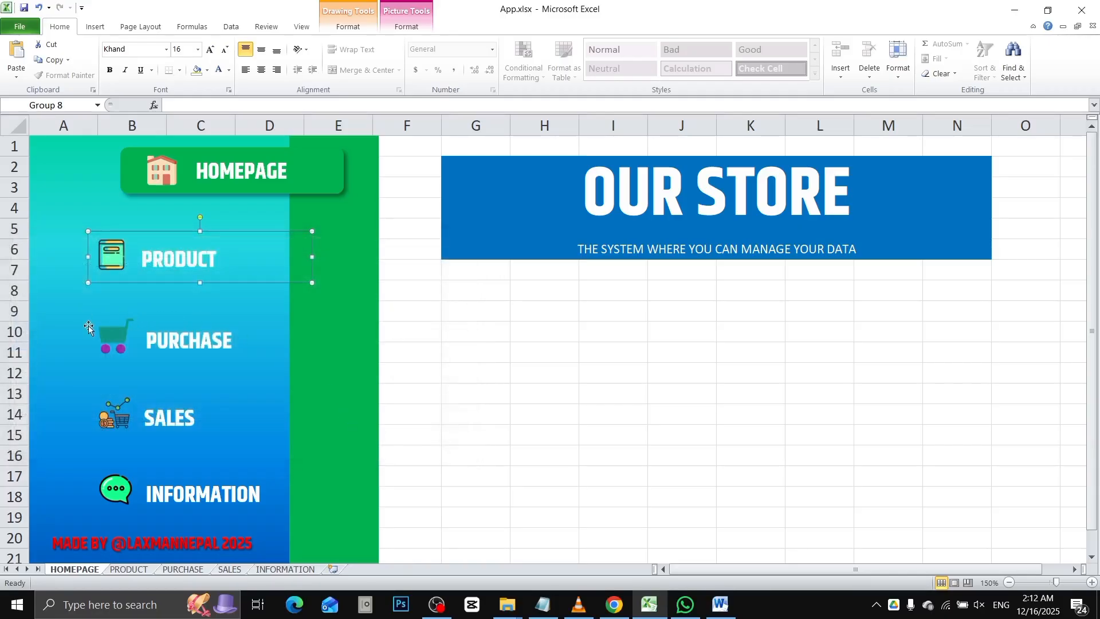
Step: Hyperlink the PURCHASE sidebar group to cell A1 of the PURCHASE sheet
click(100, 333)
right_click(100, 332)
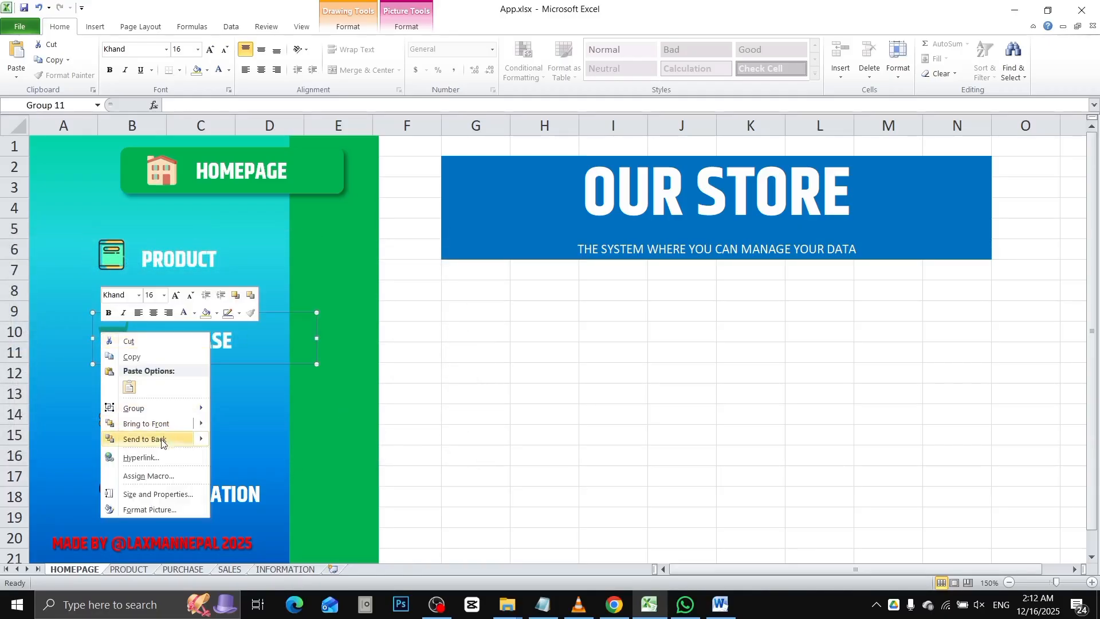
click(157, 457)
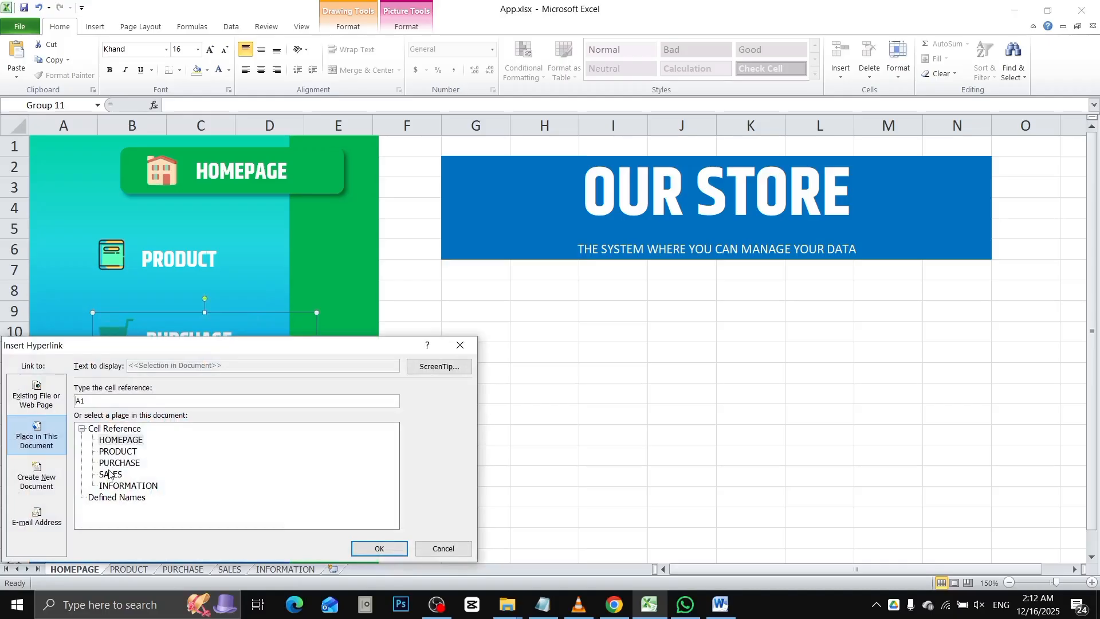
click(111, 465)
key(Return)
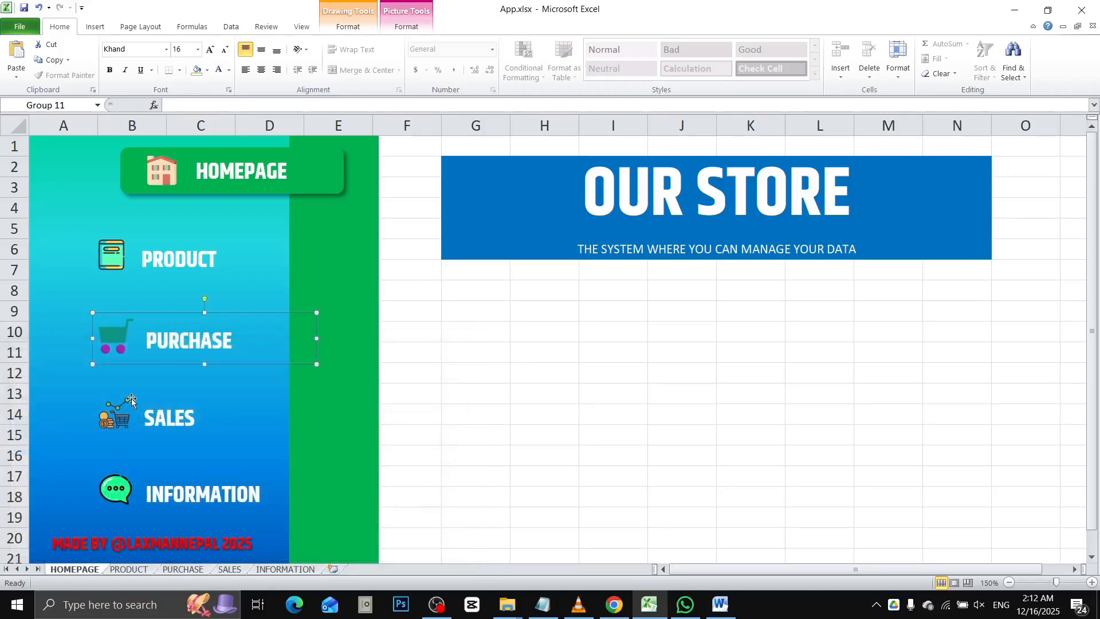
Step: Hyperlink the SALES sidebar group to cell A1 of the SALES sheet
click(117, 411)
right_click(117, 410)
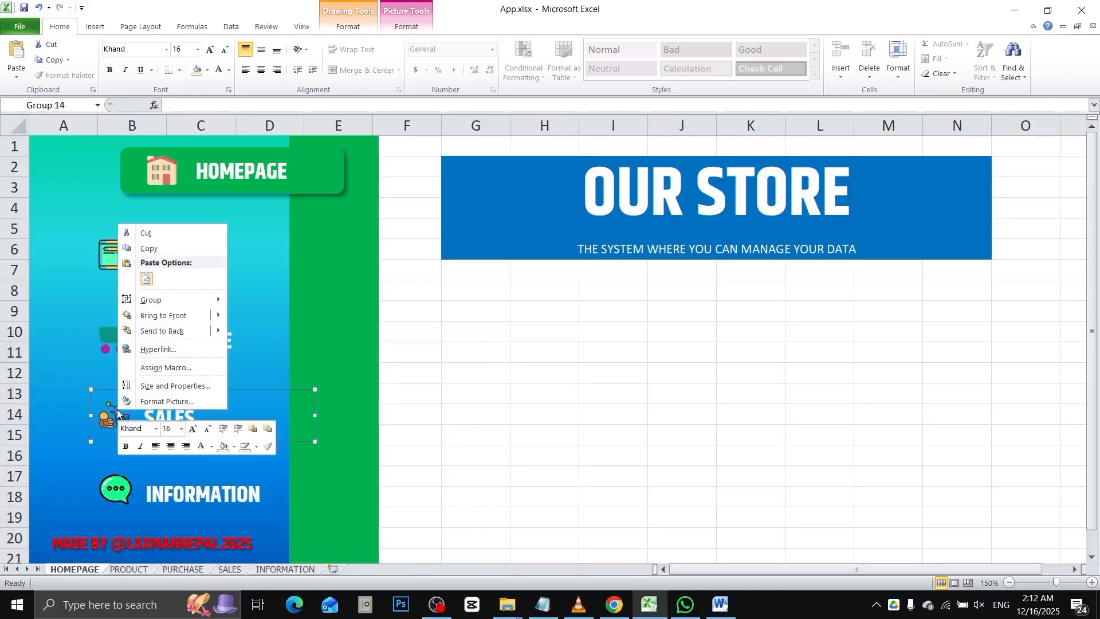
click(163, 349)
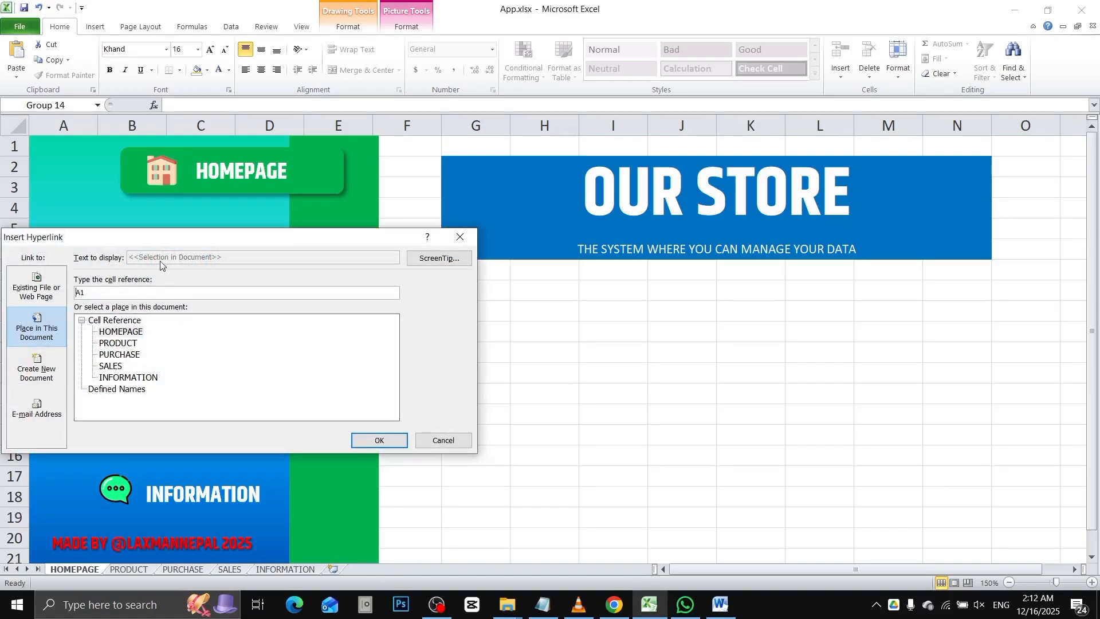
drag(129, 245, 290, 175)
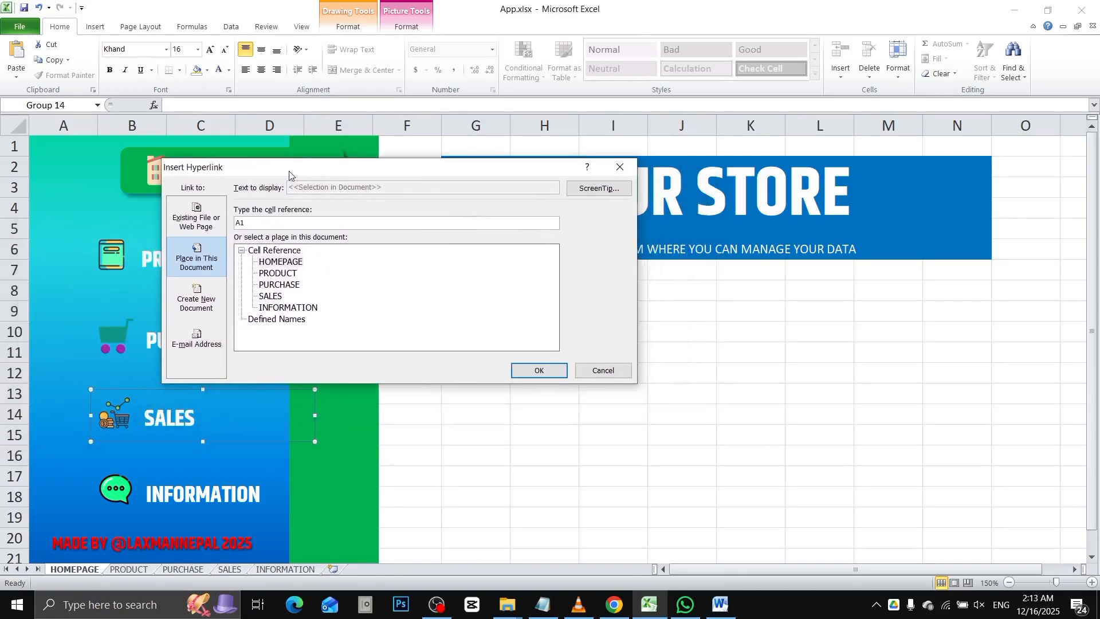
click(271, 297)
double_click(271, 297)
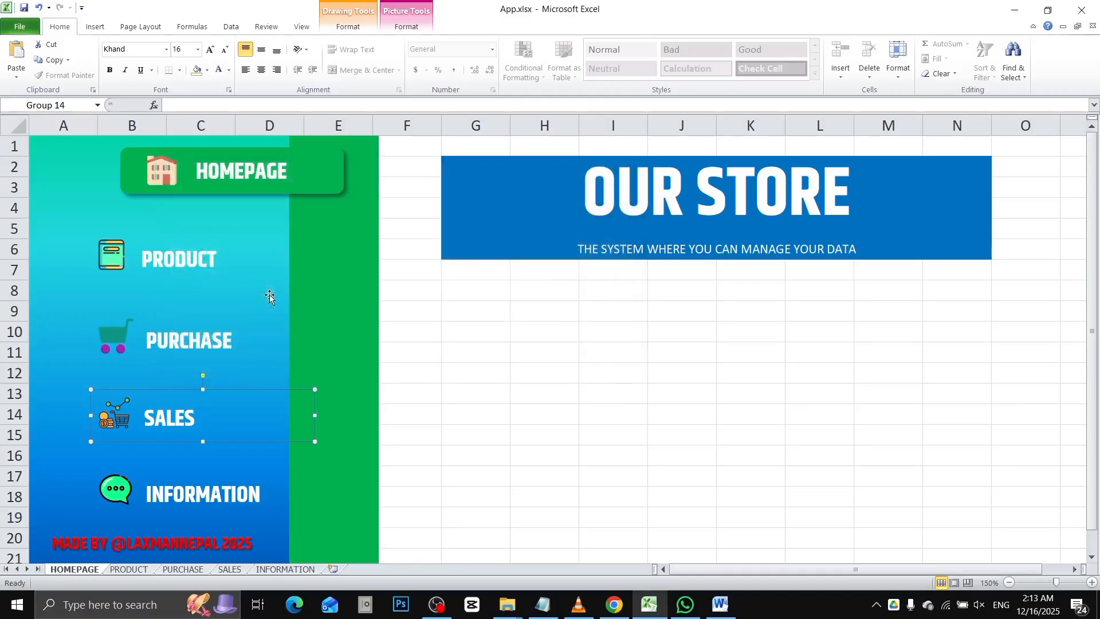
Step: Hyperlink the INFORMATION sidebar group to cell A1 of the INFORMATION sheet, then deselect the group
click(115, 491)
right_click(115, 491)
click(156, 434)
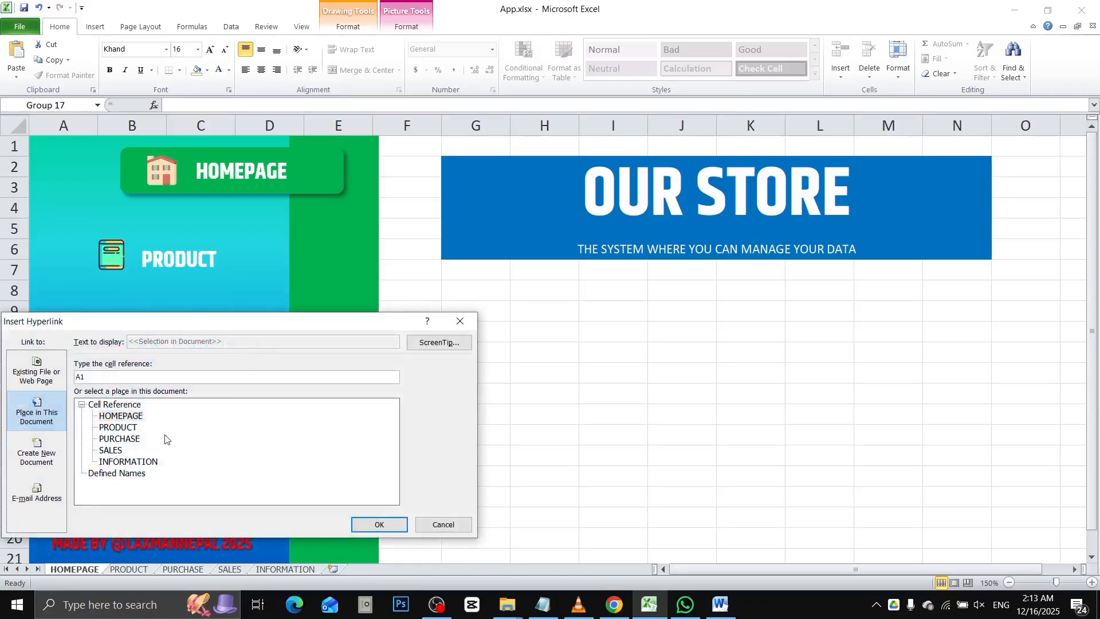
double_click(127, 461)
click(589, 376)
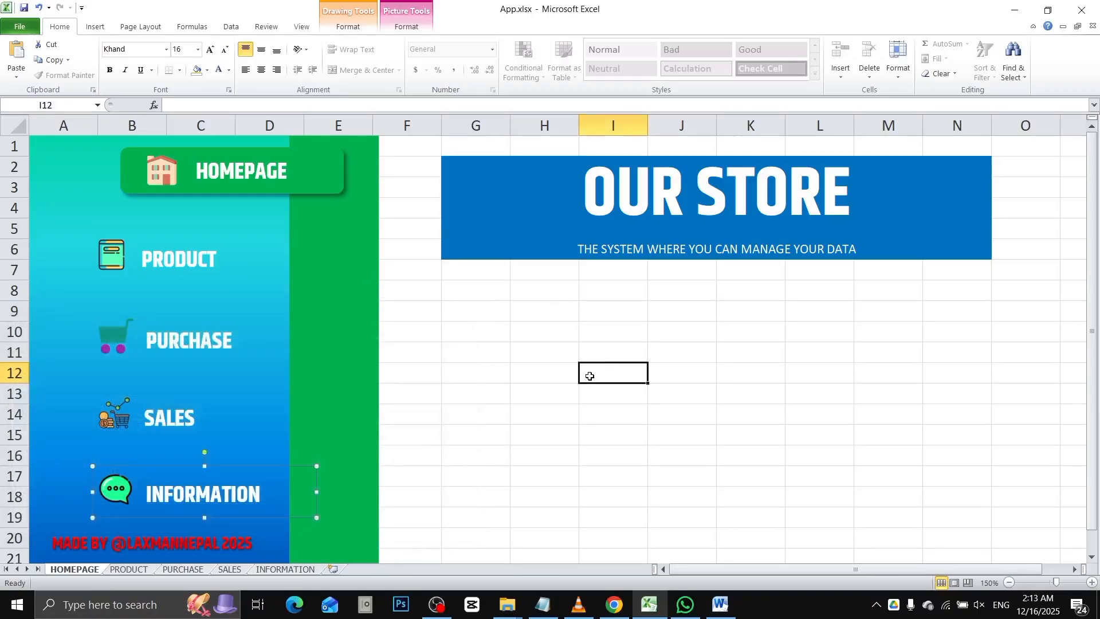
Step: Follow the INFORMATION link from the homepage sidebar and delete all the sidebar shapes on the INFORMATION sheet
click(171, 496)
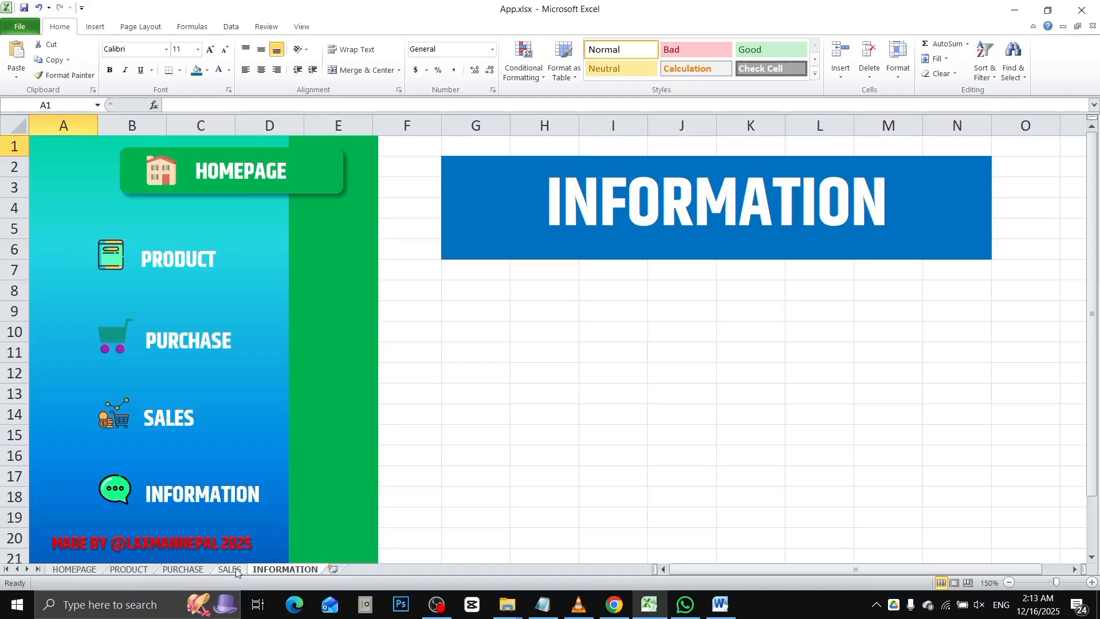
click(343, 288)
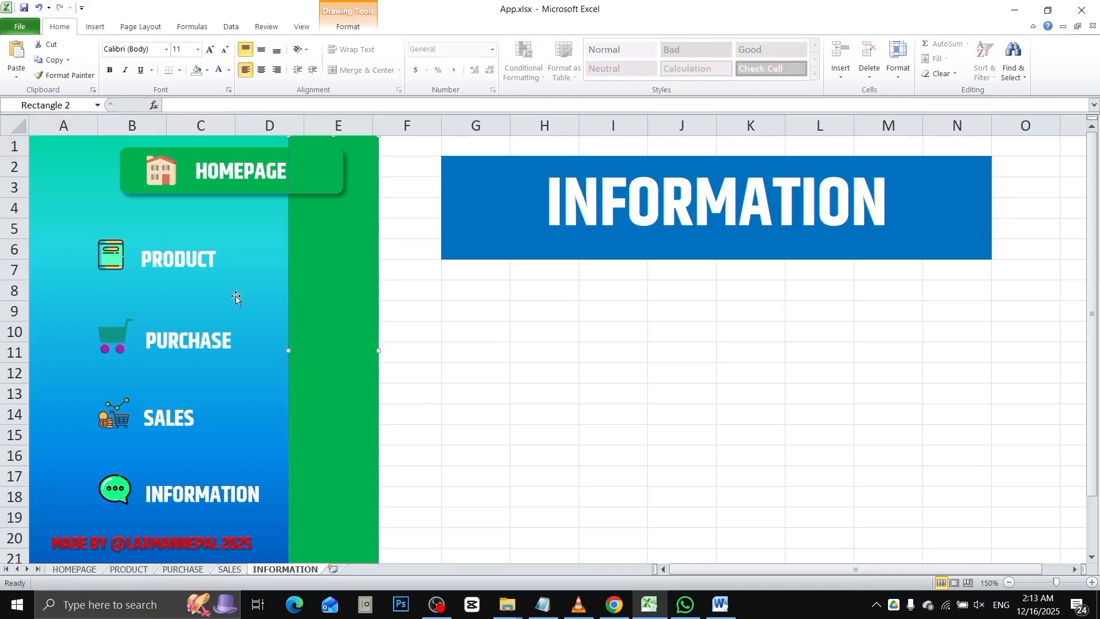
key(ctrl+a)
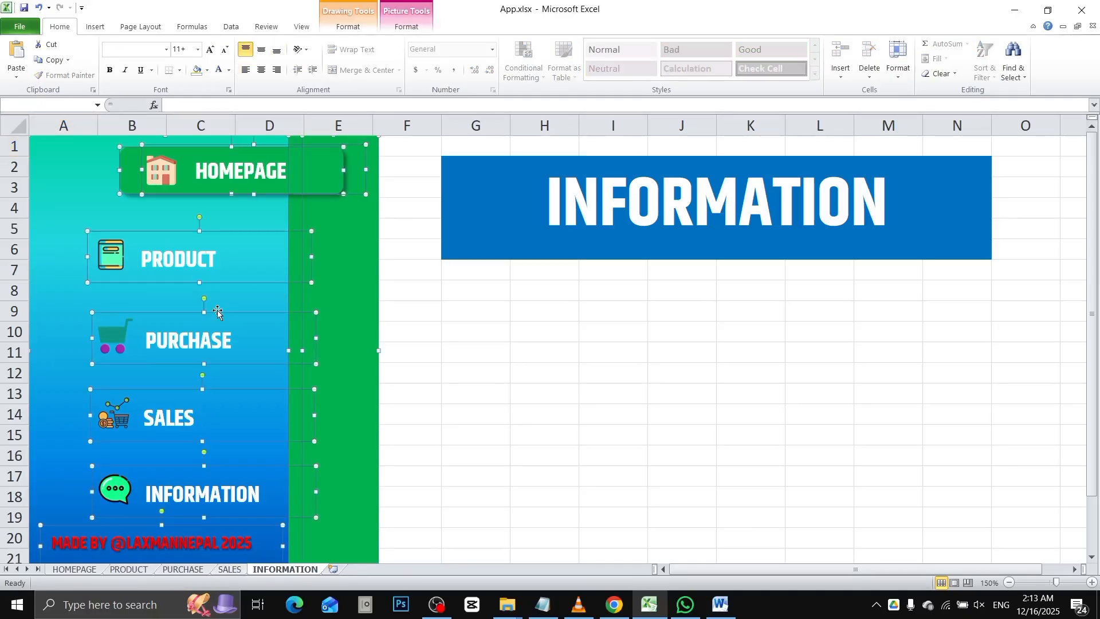
key(Delete)
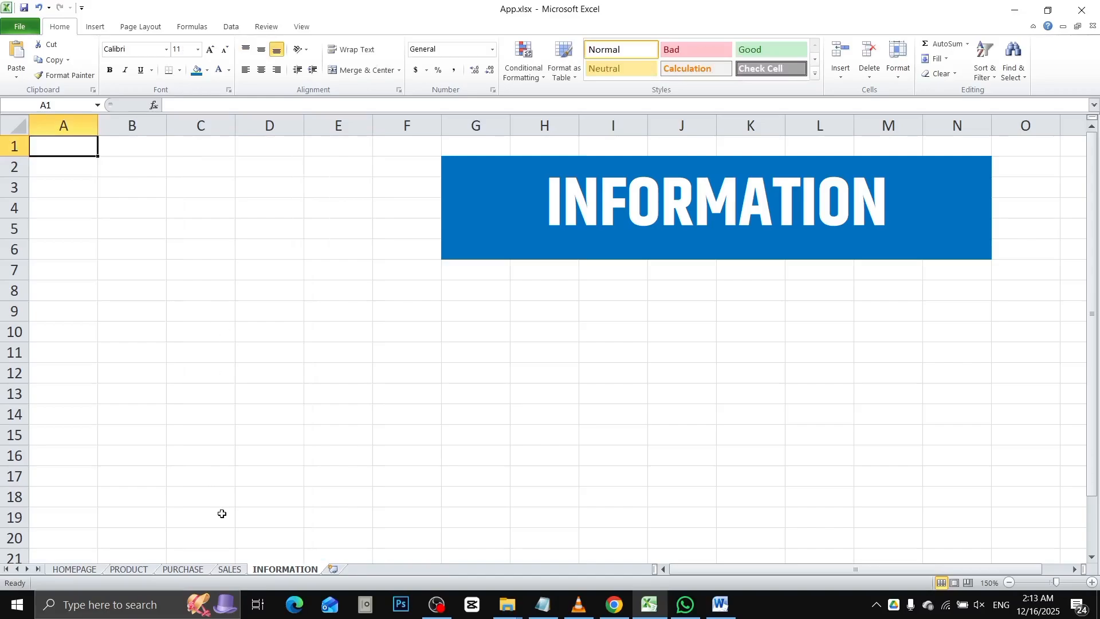
Step: Delete all the pasted sidebar shapes from the SALES sheet
click(229, 570)
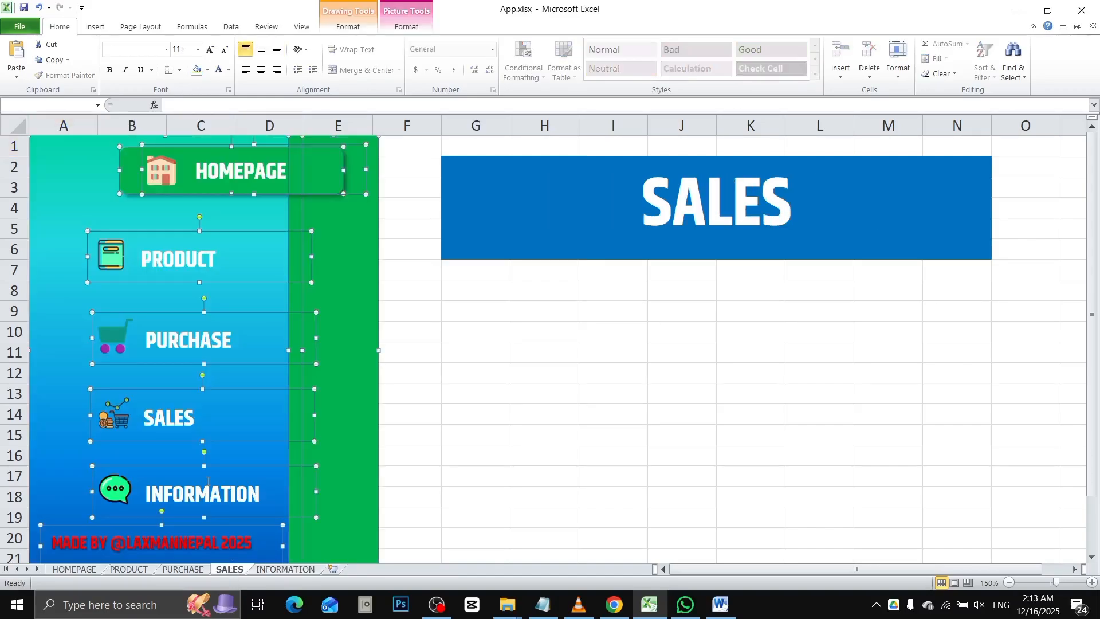
click(208, 486)
double_click(207, 485)
click(207, 482)
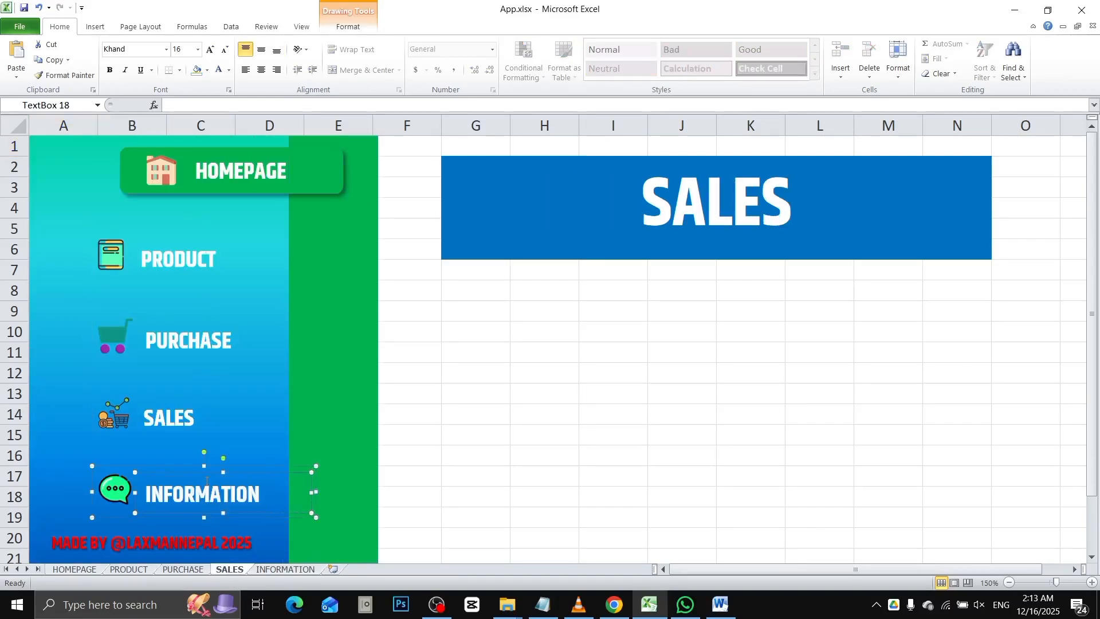
key(ctrl+a)
key(Delete)
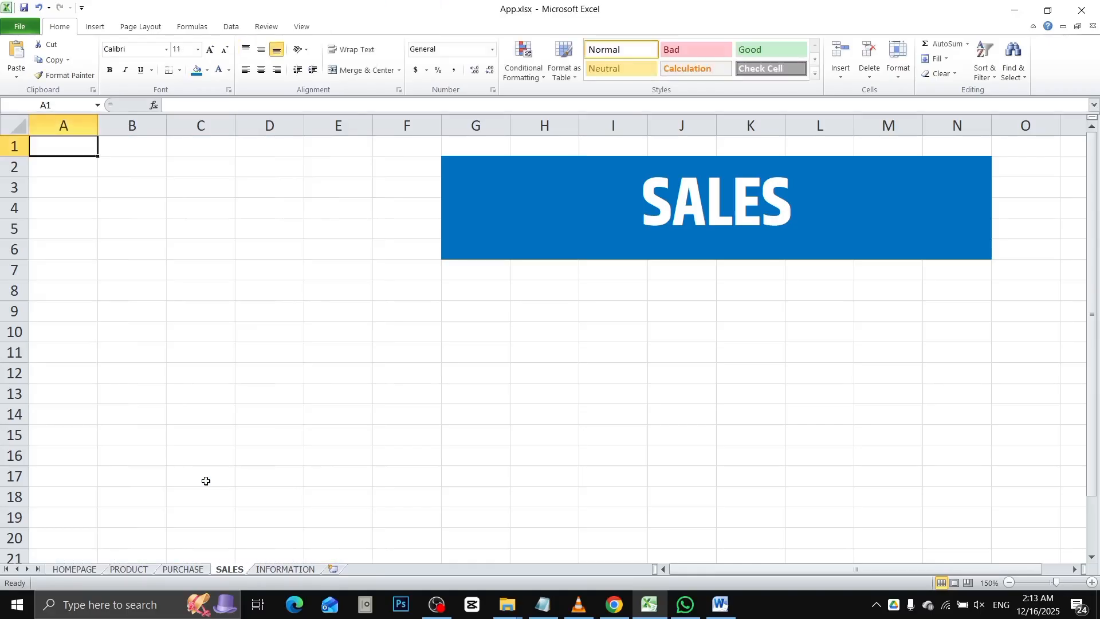
Step: Delete the pasted sidebar shapes from the PURCHASE and PRODUCT sheets
click(183, 570)
key(Delete)
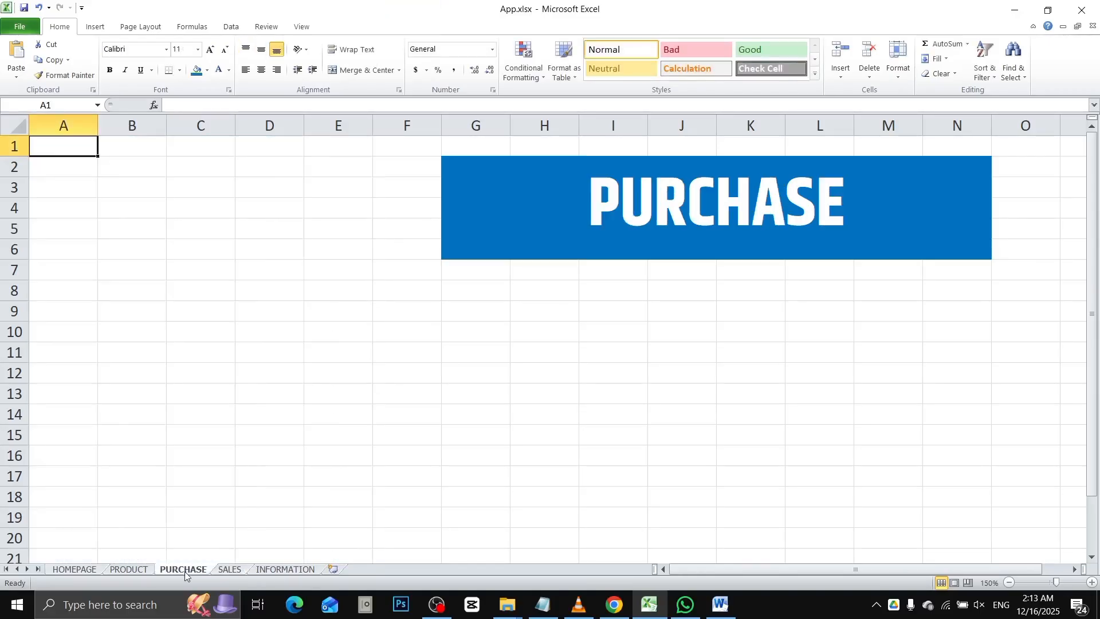
click(146, 571)
key(Delete)
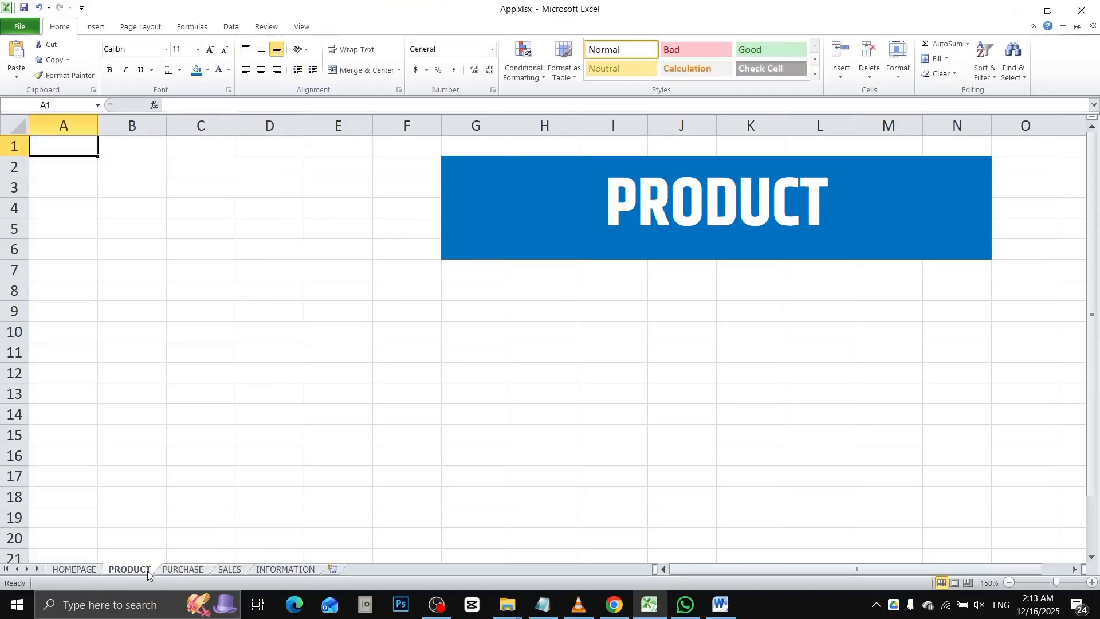
Step: Back on the HOMEPAGE sheet, hyperlink the HOMEPAGE sidebar group to cell A1 of the HOMEPAGE sheet
click(86, 570)
click(240, 156)
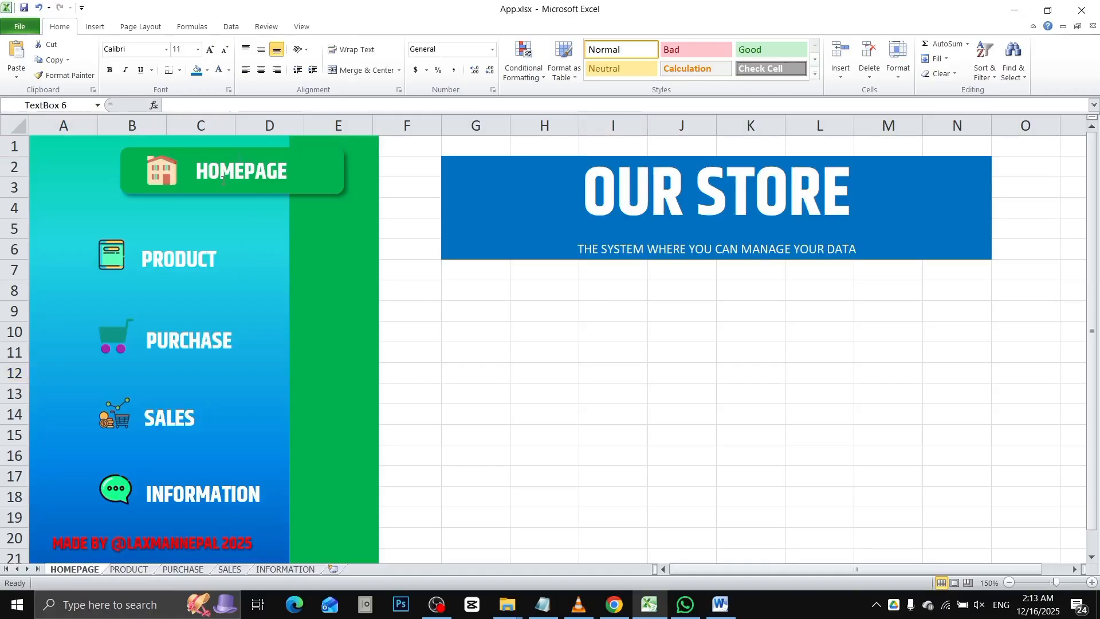
click(155, 164)
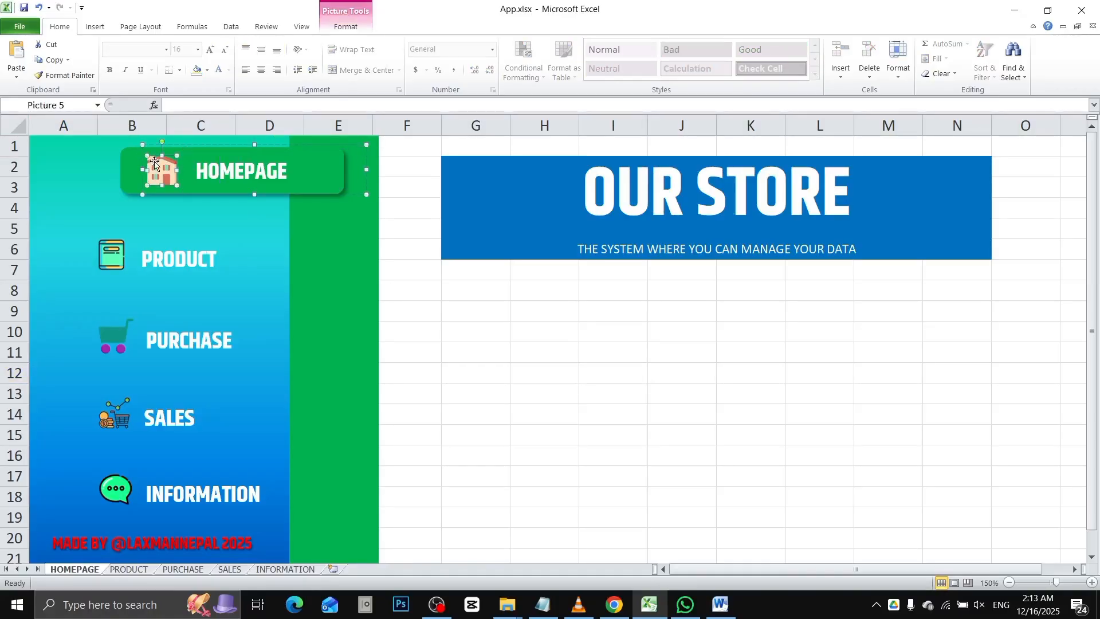
click(155, 164)
click(689, 369)
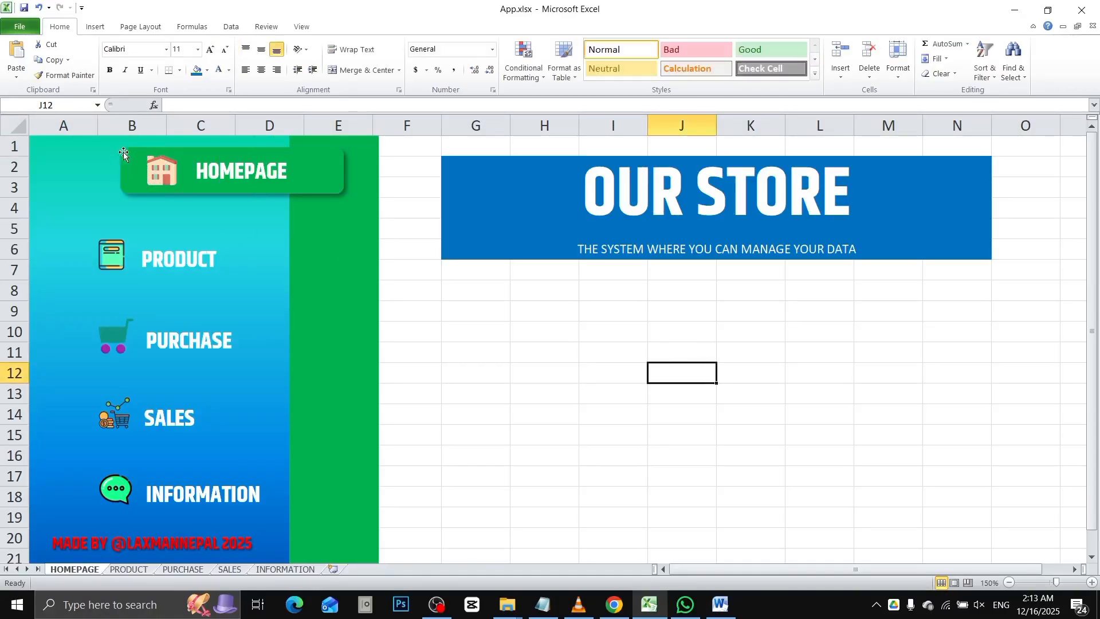
click(161, 168)
right_click(160, 167)
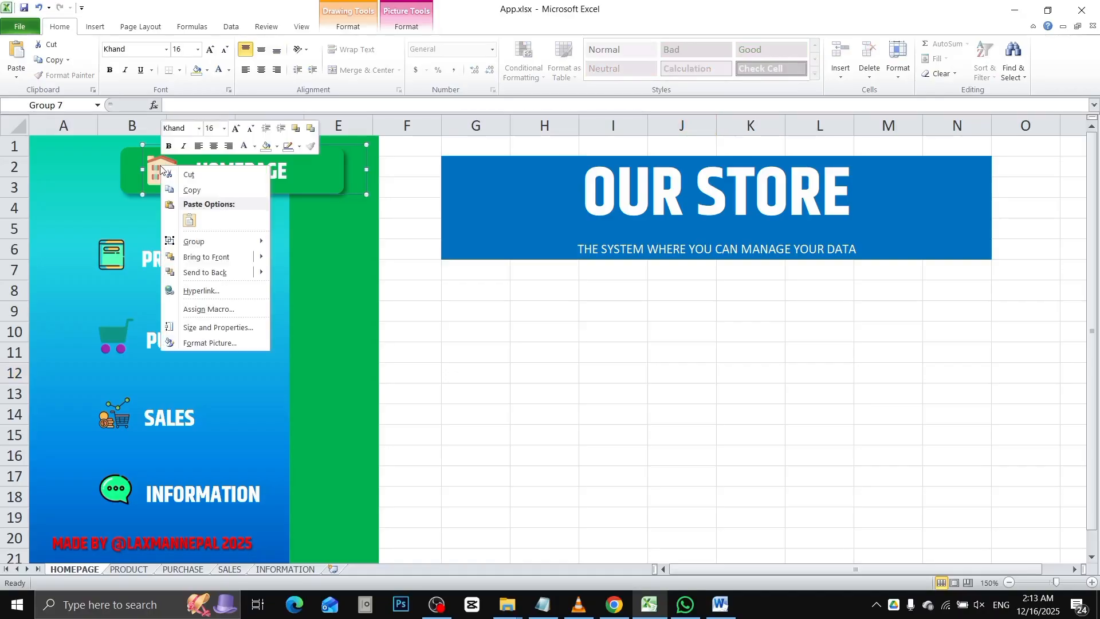
click(200, 290)
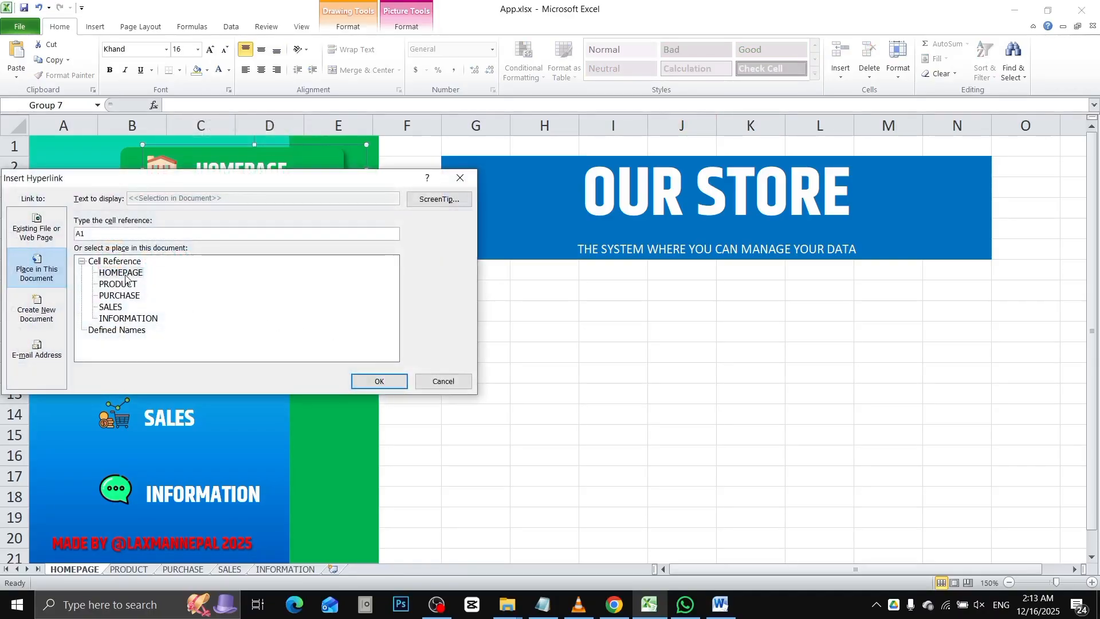
key(Return)
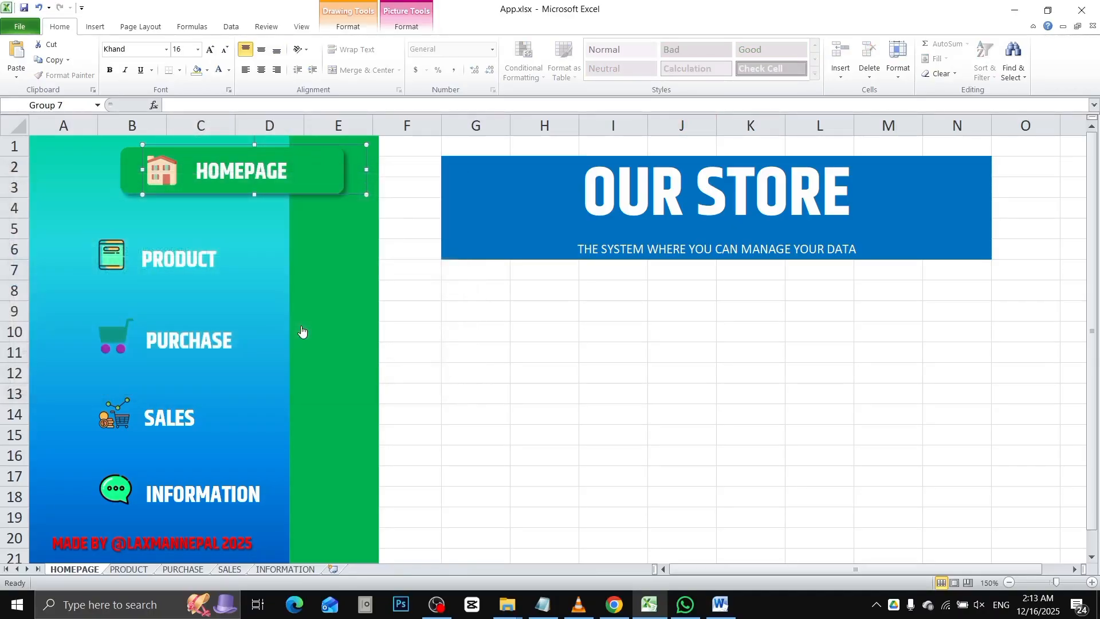
click(516, 388)
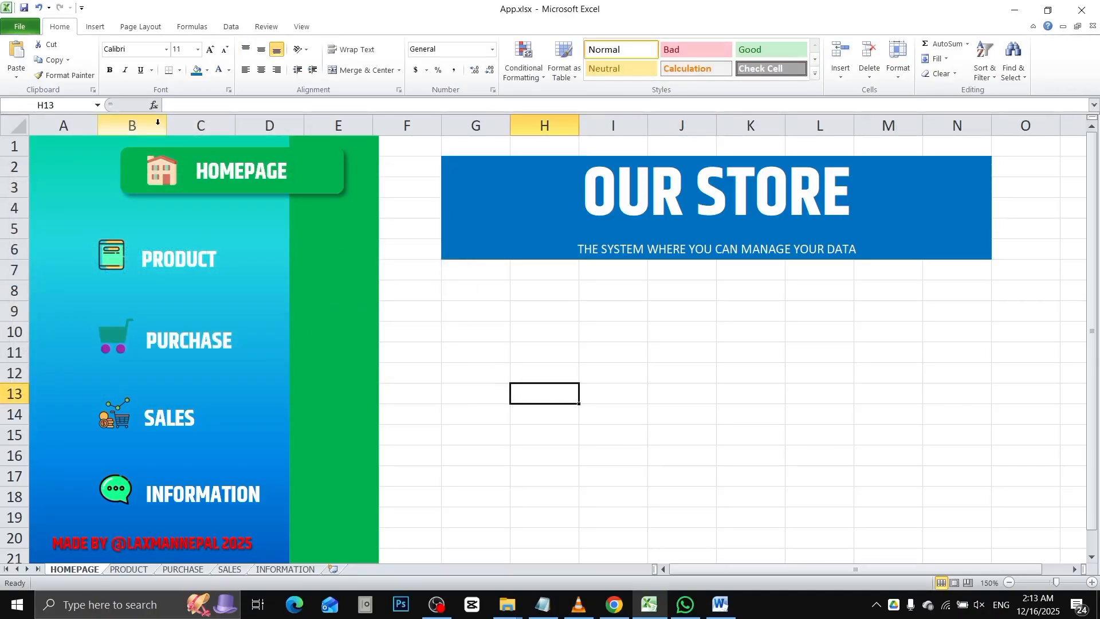
Step: Copy all the sidebar shapes from the HOMEPAGE sheet and paste them into the PRODUCT sheet
ctrl+click(136, 165)
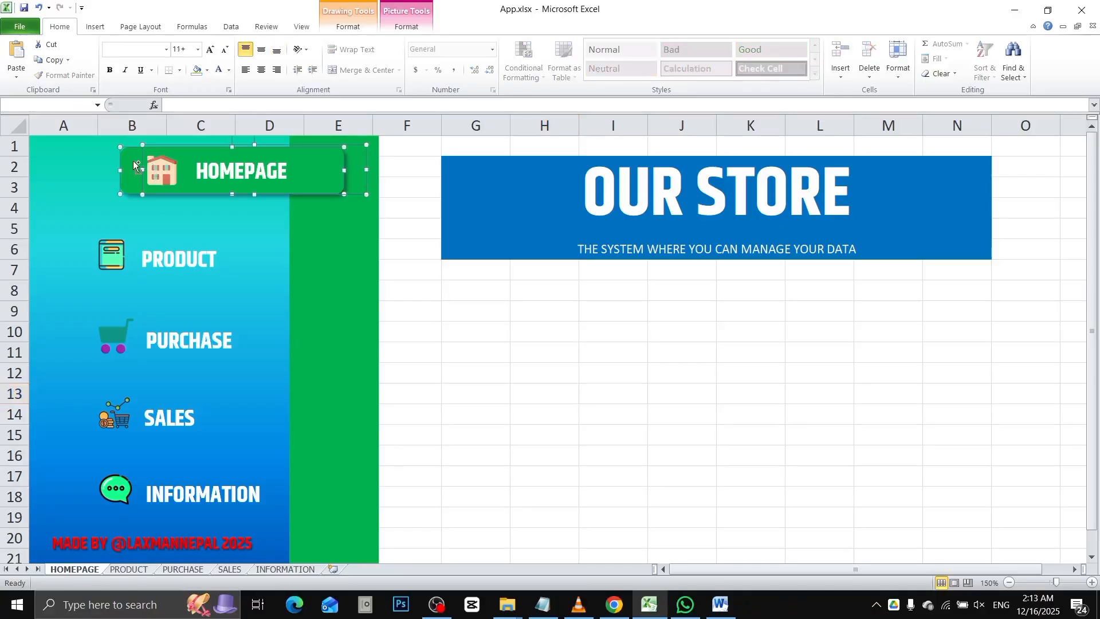
ctrl+click(335, 258)
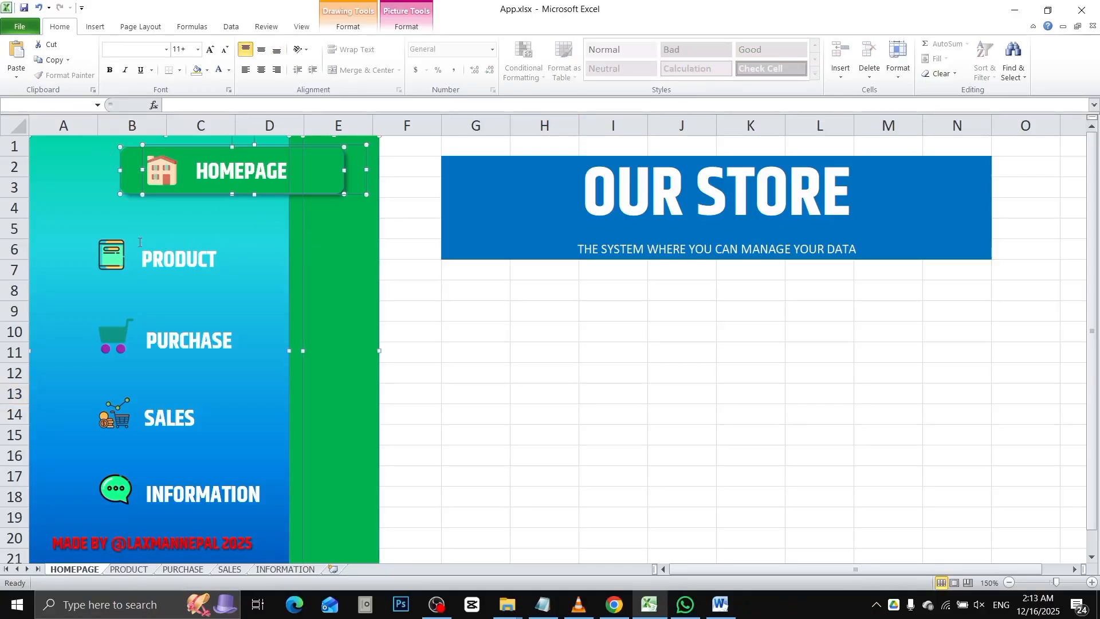
ctrl+click(115, 255)
ctrl+click(118, 355)
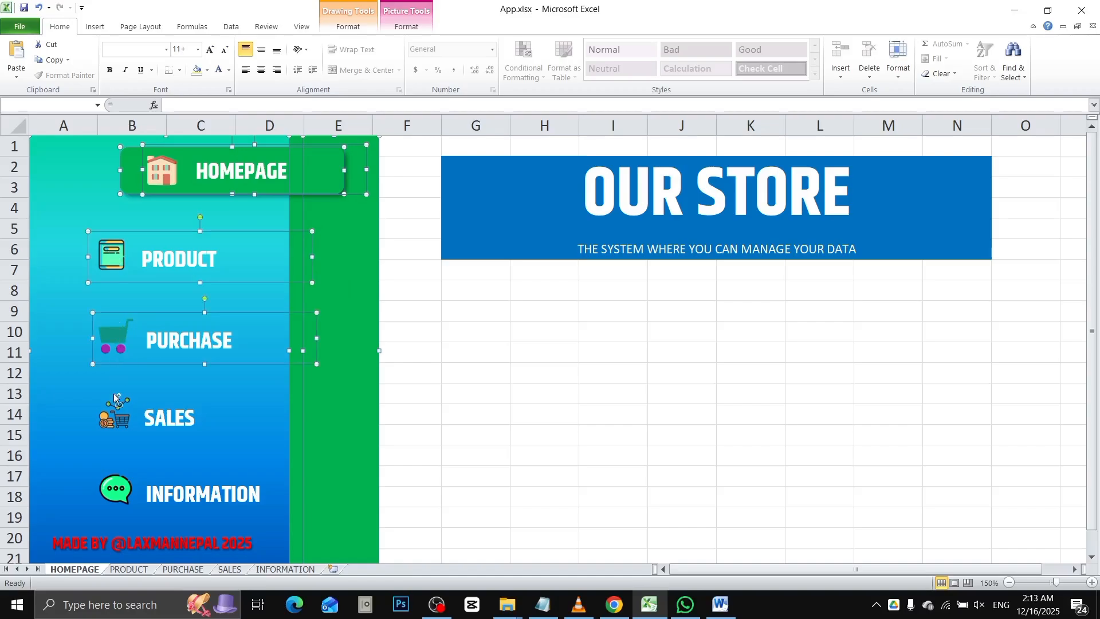
ctrl+click(113, 418)
ctrl+click(114, 484)
click(119, 569)
key(ctrl+v)
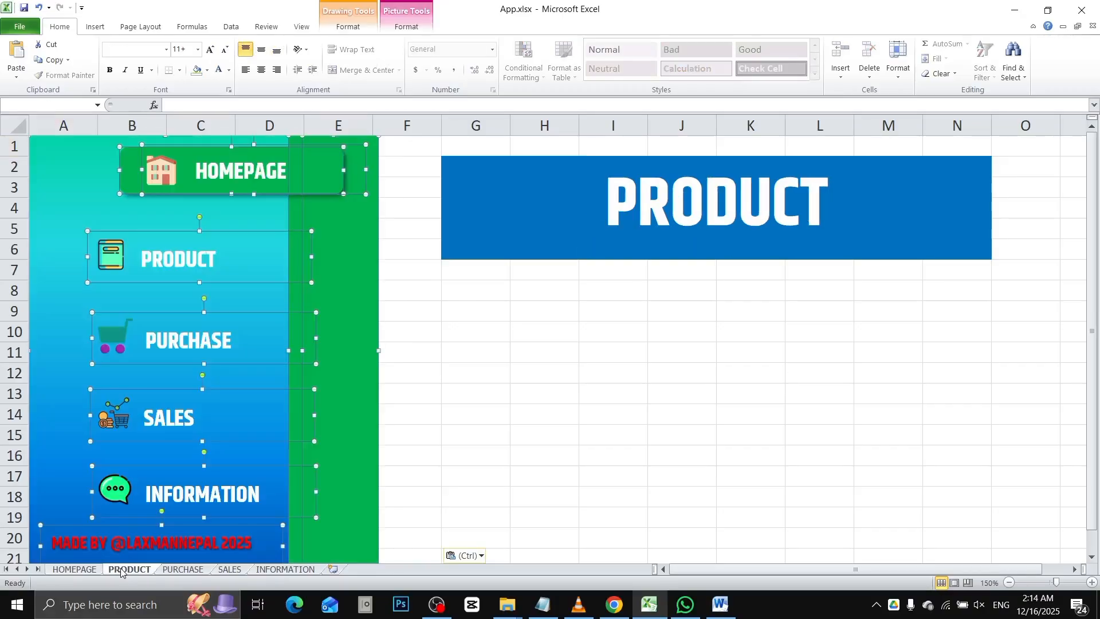
Step: Paste the copied sidebar shapes into the PURCHASE, SALES and INFORMATION sheets
click(188, 569)
key(ctrl+v)
click(229, 569)
key(ctrl+v)
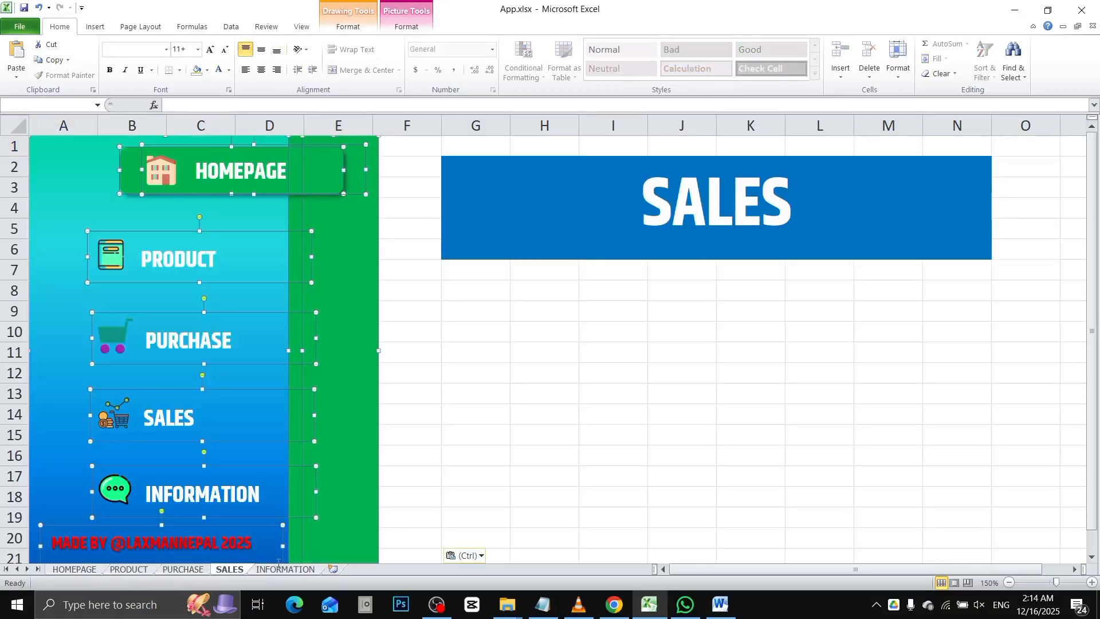
click(281, 569)
key(ctrl+v)
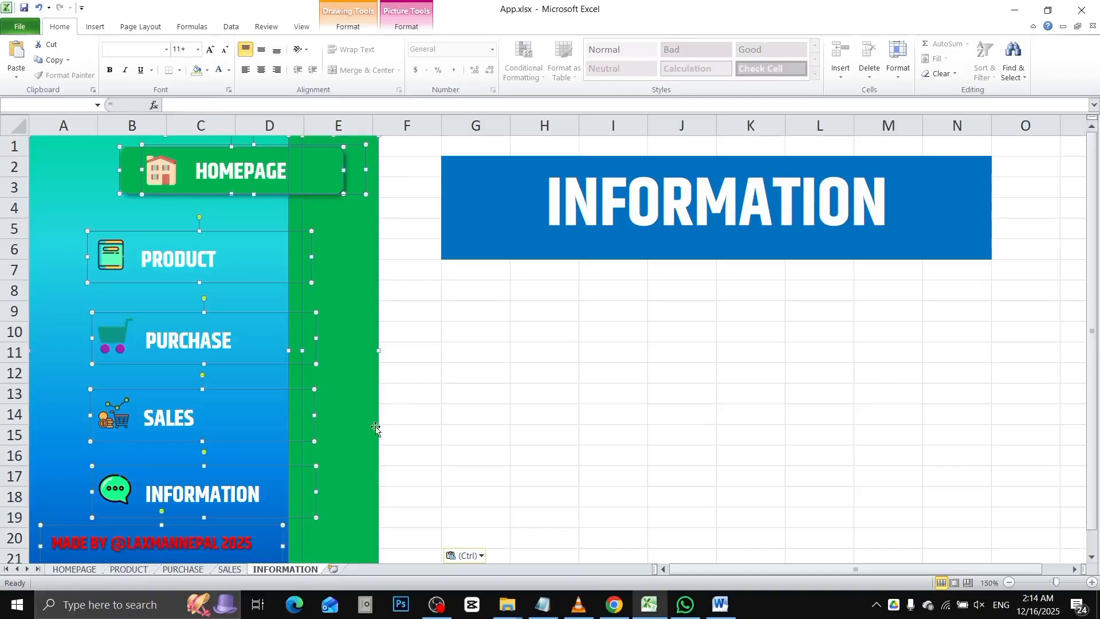
Step: Test the sidebar by following the HOMEPAGE link from the INFORMATION sheet and the PRODUCT link from the homepage
click(462, 436)
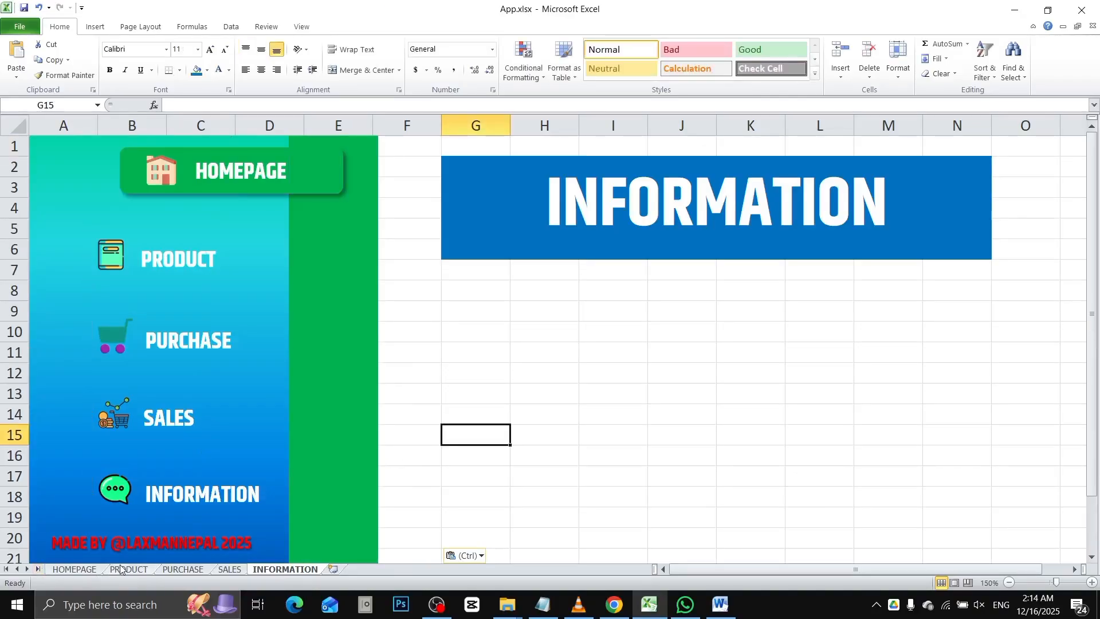
click(241, 170)
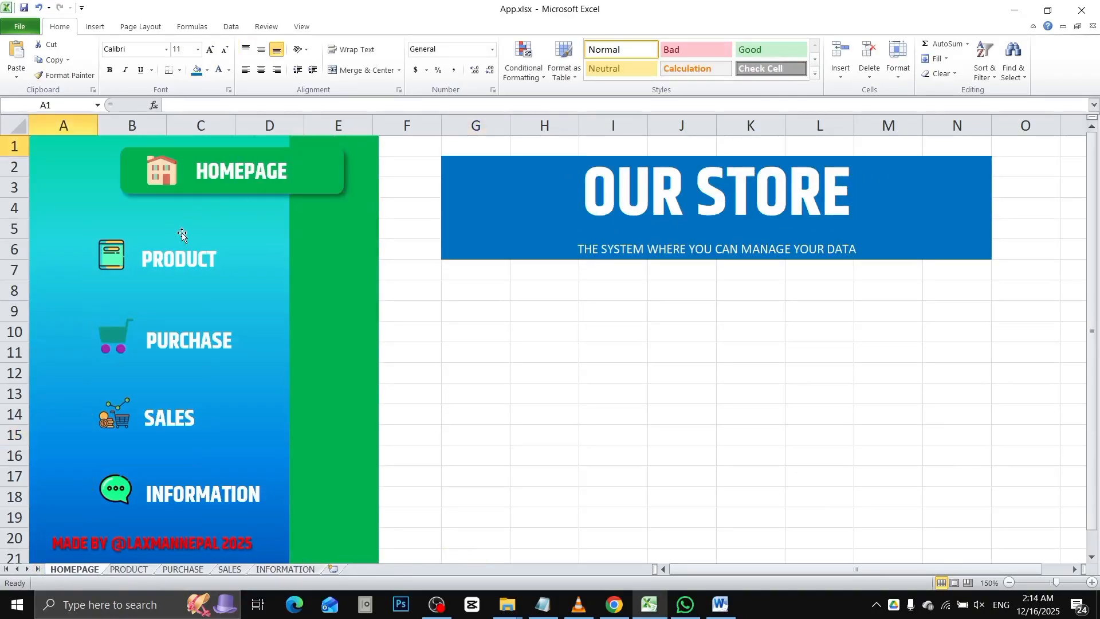
click(173, 258)
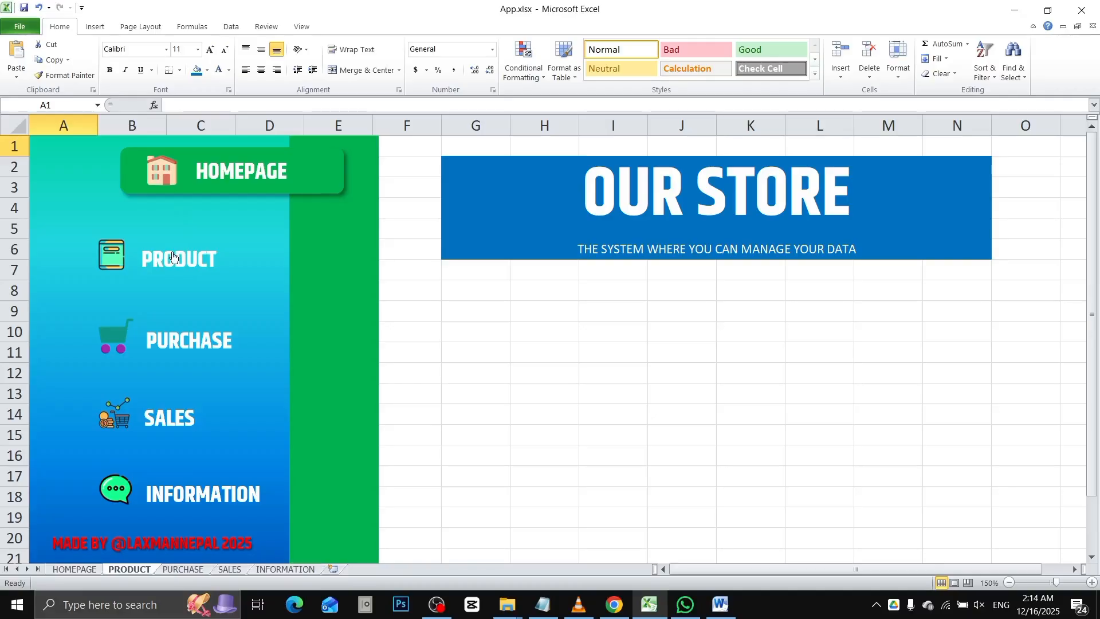
ctrl+click(133, 159)
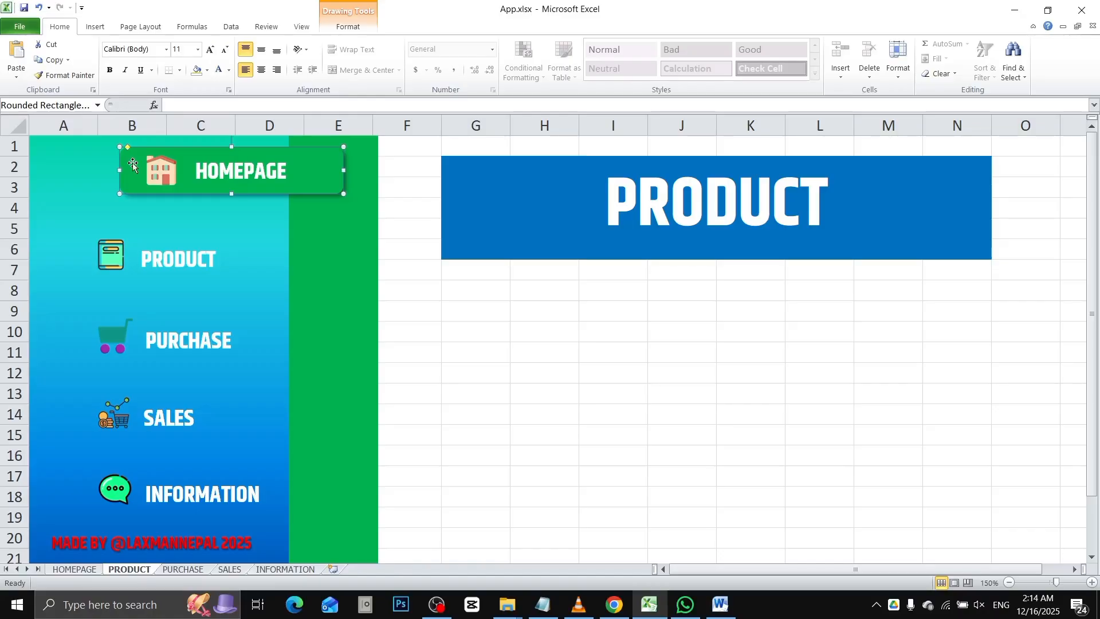
key(shift+Down)
key(shift+Down)
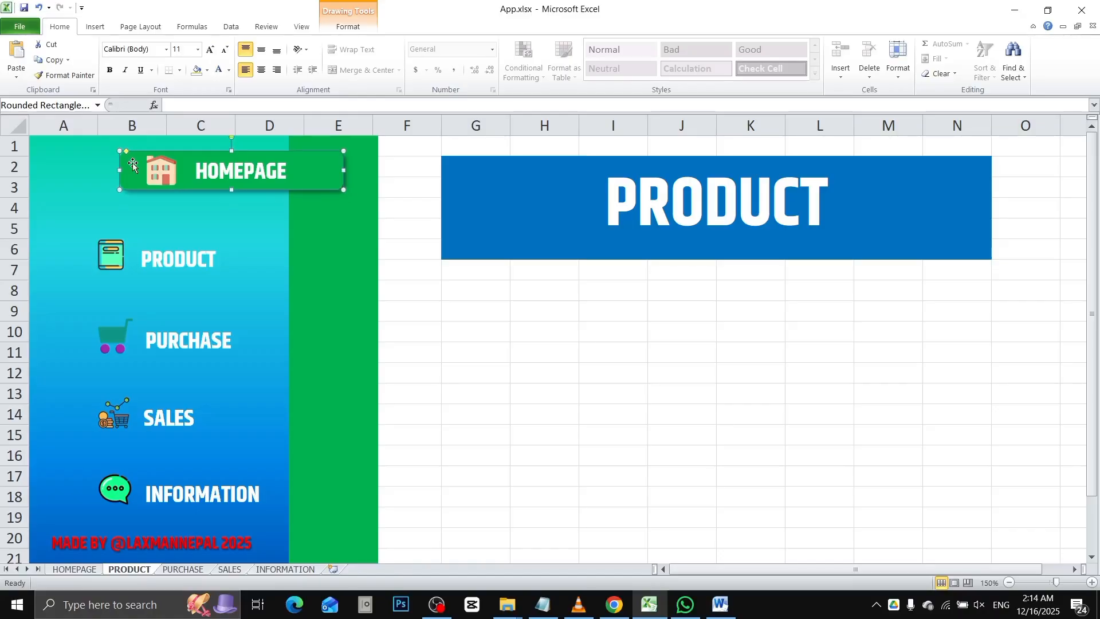
key(shift+Up)
key(shift+Up)
Step: Paste the copied sidebar shapes into the empty INFORMATION sheet again
key(ctrl+Page_Down)
key(ctrl+Page_Down)
key(ctrl+Page_Down)
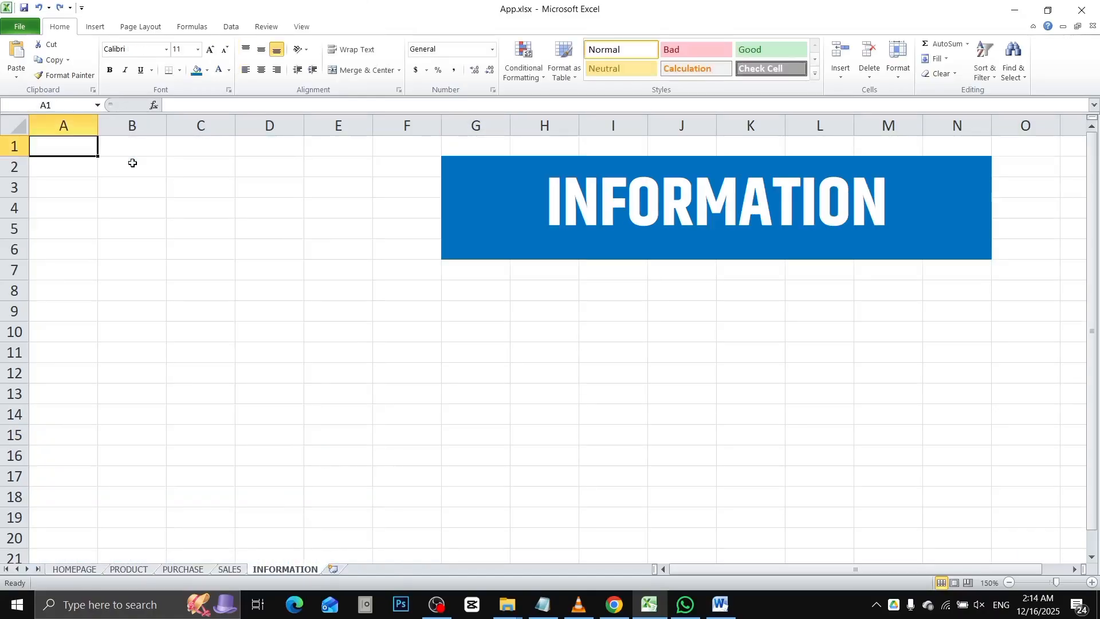
key(ctrl+v)
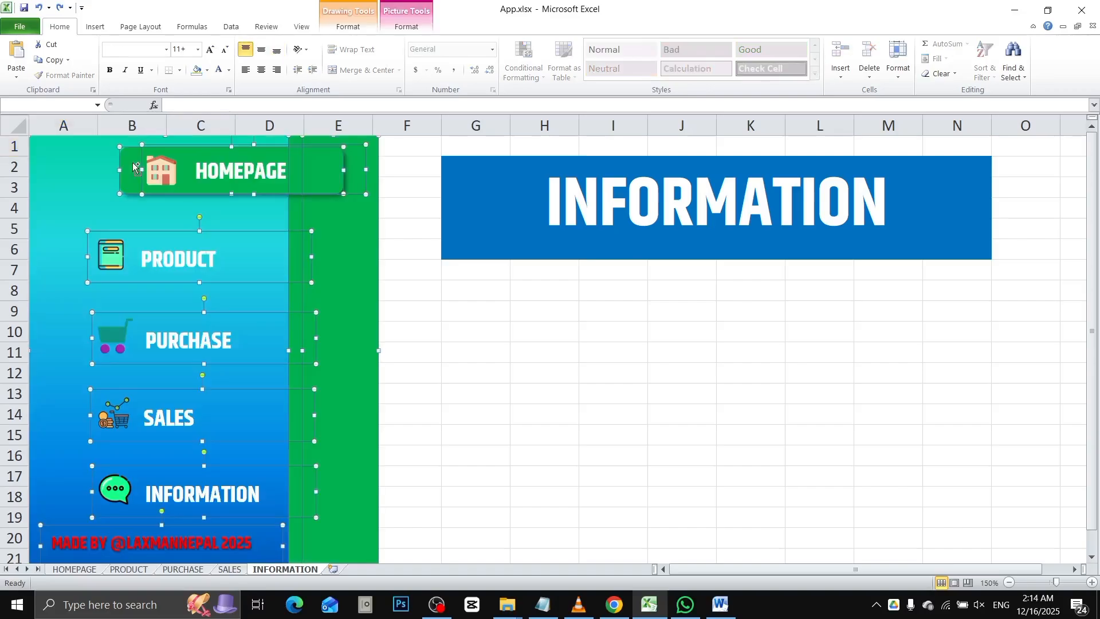
Step: On the PRODUCT sheet, move the green highlight rectangle from behind the HOMEPAGE entry to behind the PRODUCT entry
click(127, 571)
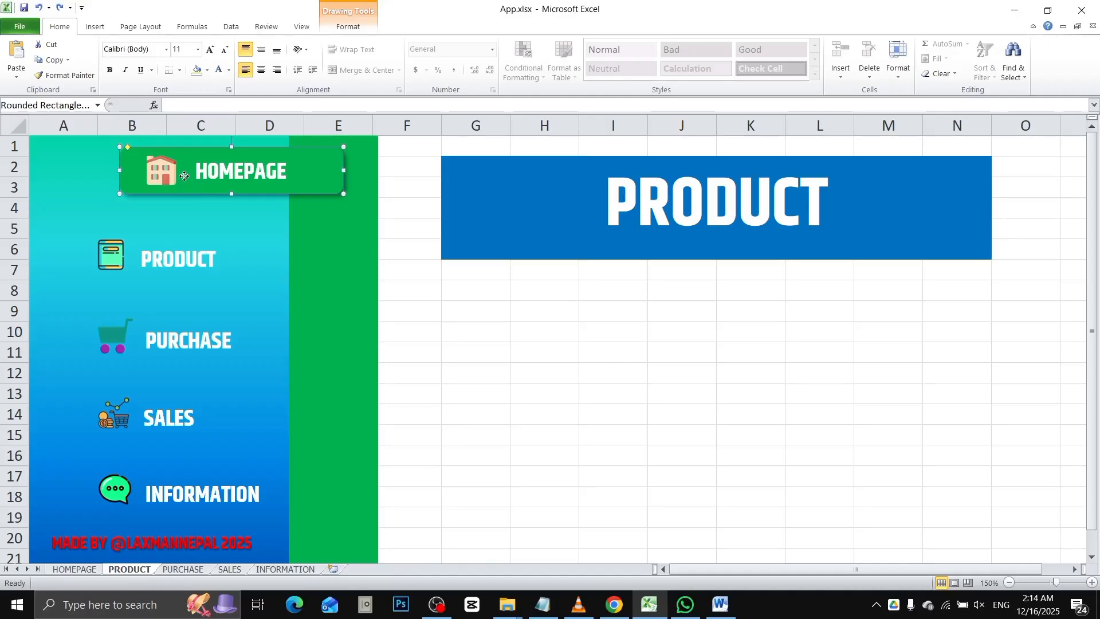
drag(183, 179, 184, 267)
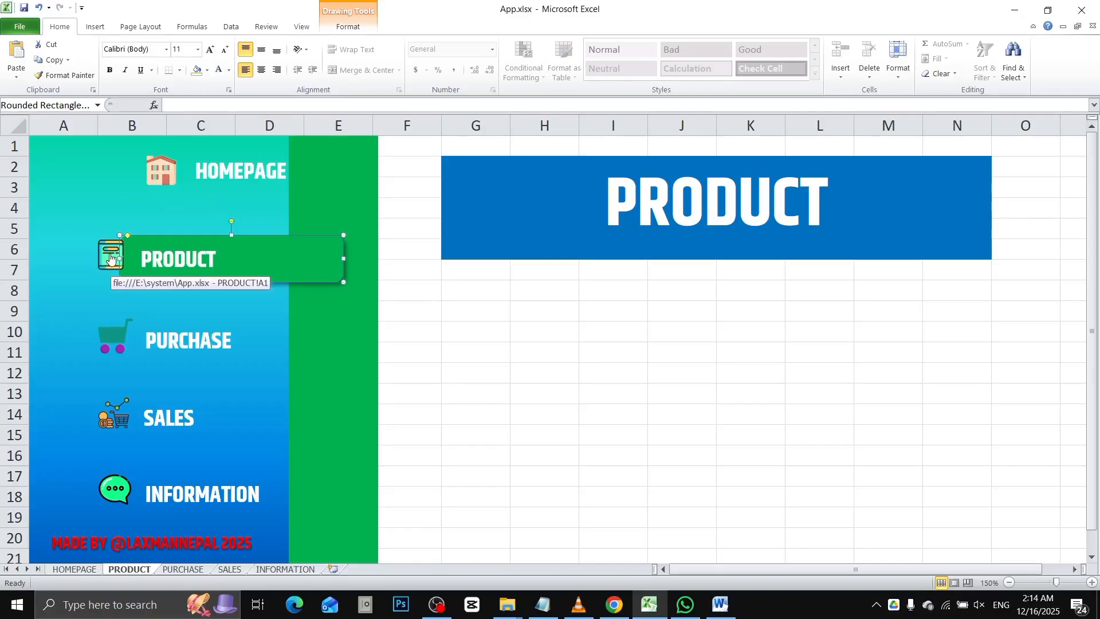
Step: Shift the PRODUCT icon and label group to the right so it sits fully on the green highlight rectangle
click(111, 258)
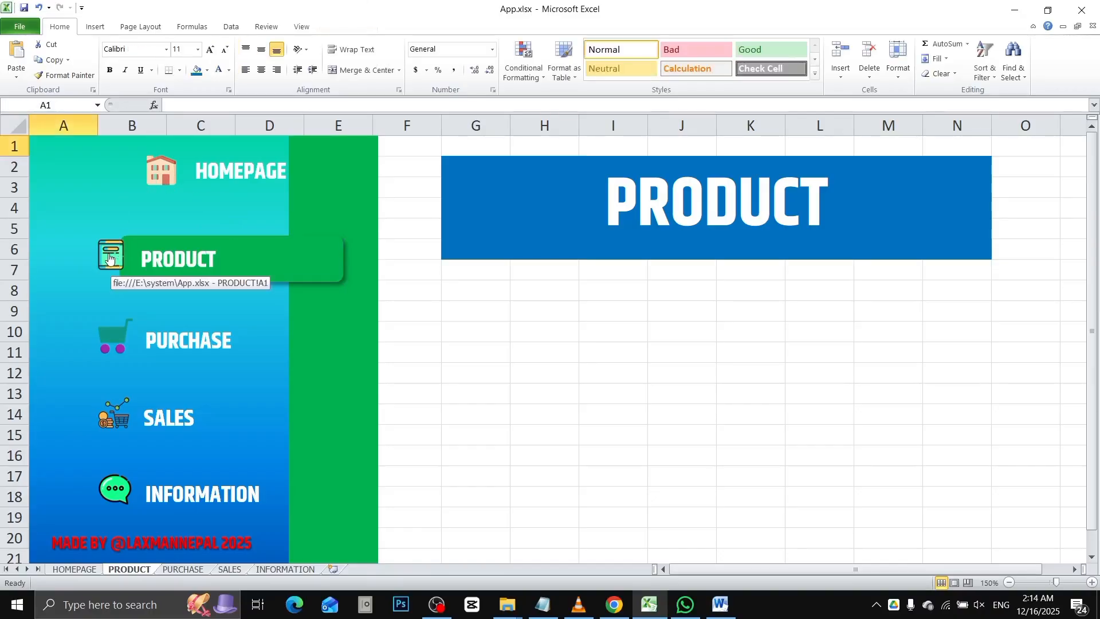
ctrl+click(106, 257)
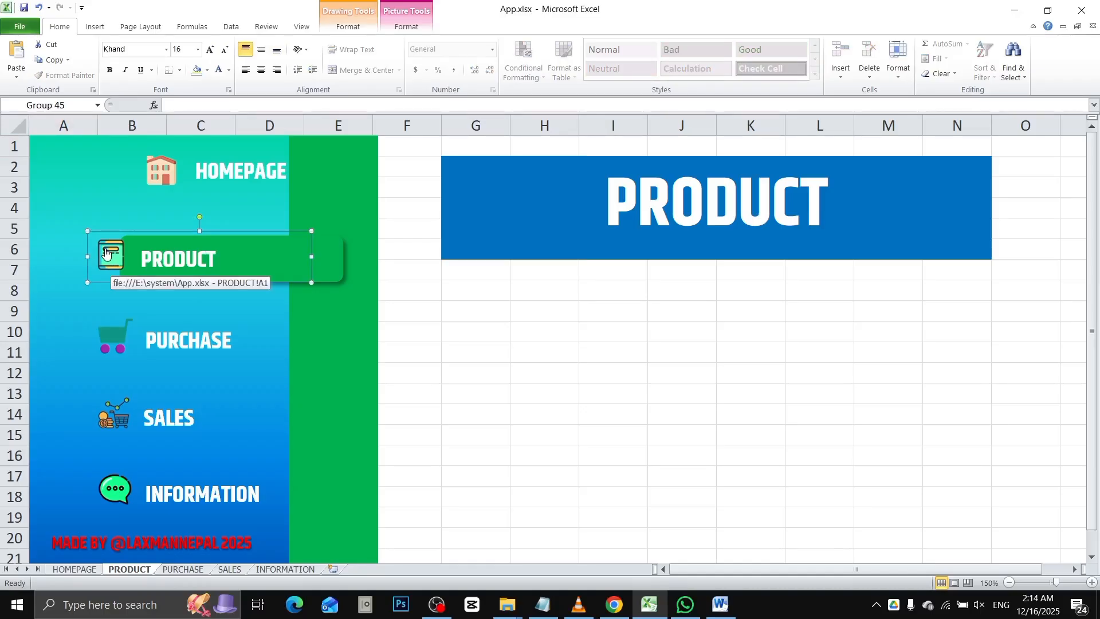
click(106, 252)
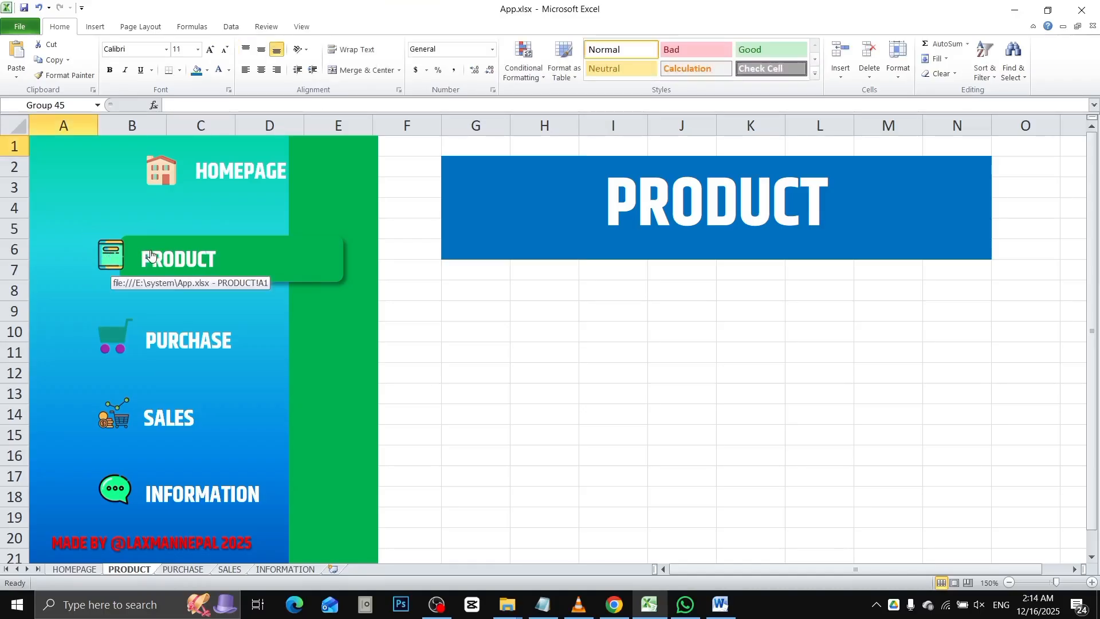
click(112, 256)
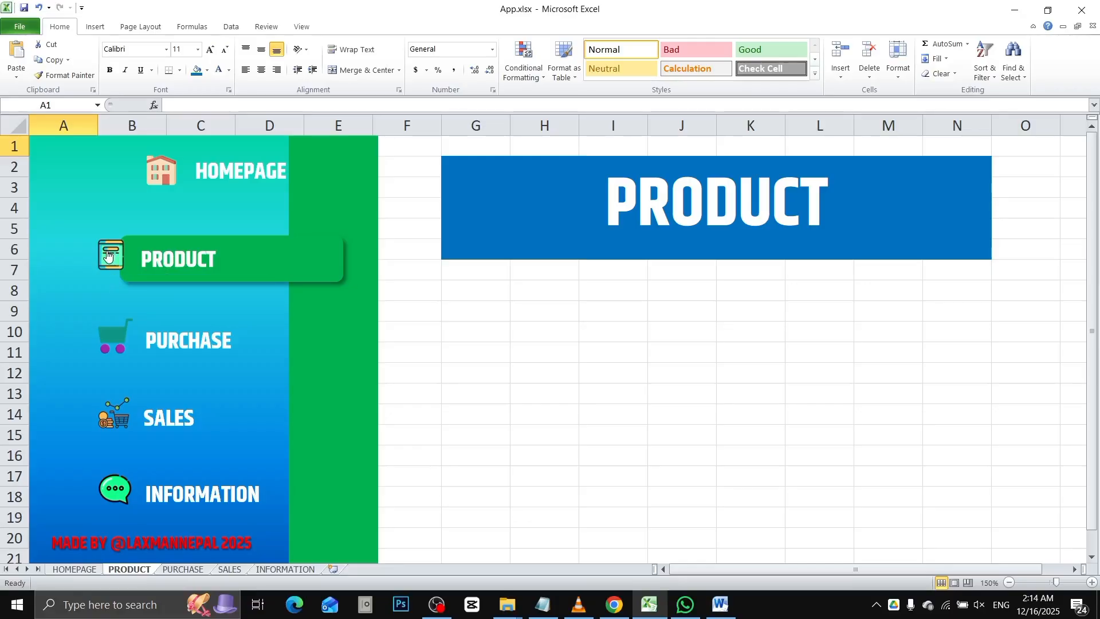
ctrl+click(106, 252)
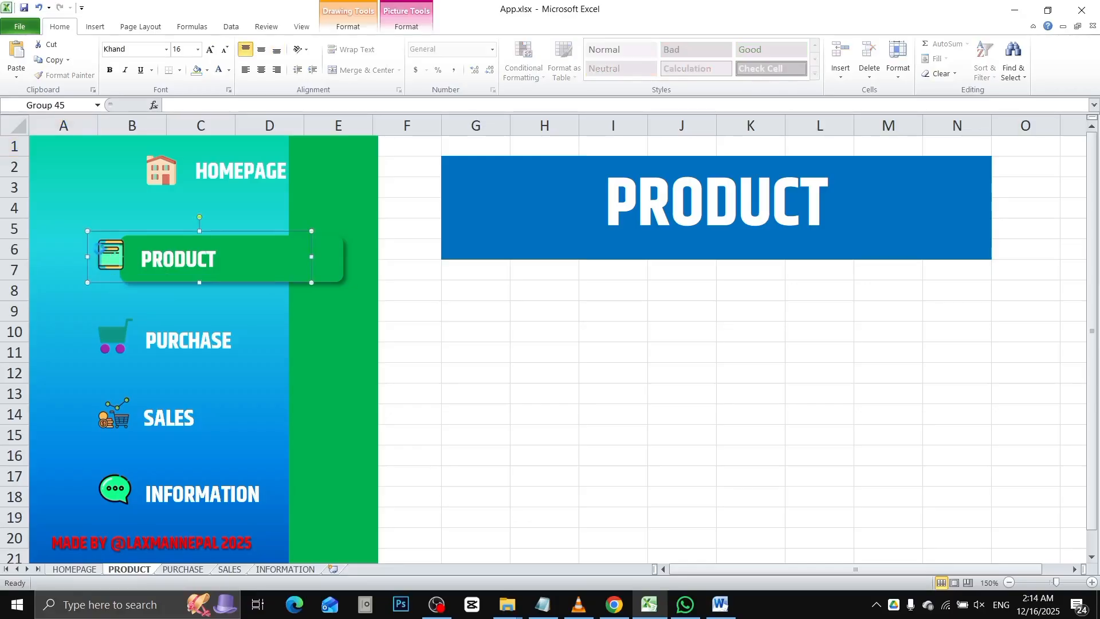
click(98, 249)
ctrl+click(115, 250)
key(Right)
key(Right)
key(Right)
key(Right)
key(Right)
key(Right)
key(Right)
key(Right)
key(Right)
key(Right)
key(Right)
key(Right)
key(Right)
key(Right)
key(Right)
key(Right)
key(Right)
key(Right)
key(Right)
key(Right)
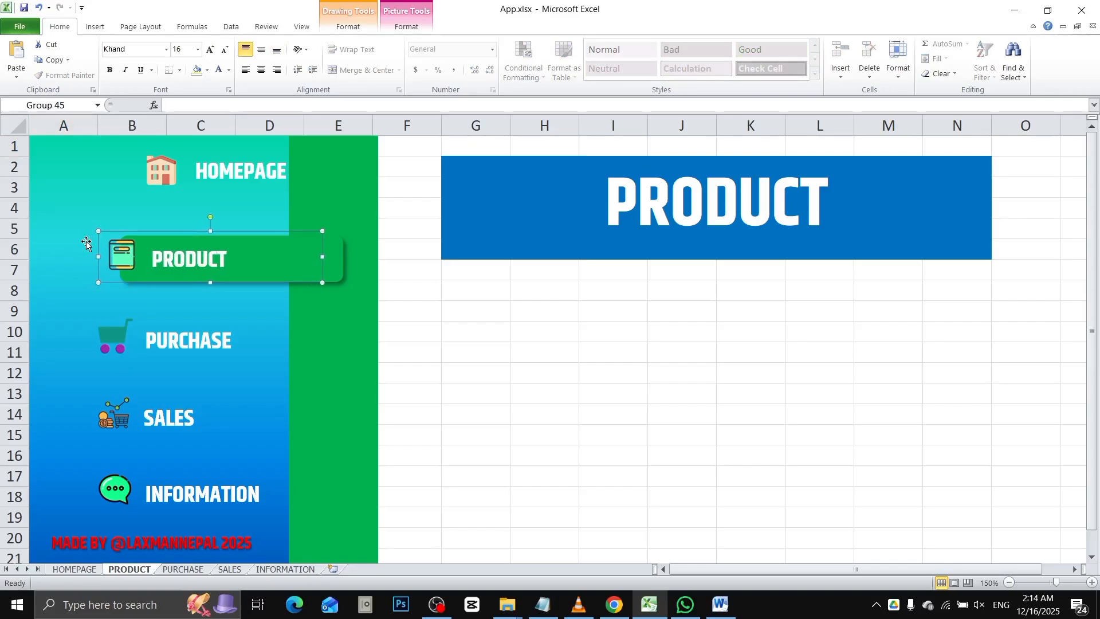
key(Right)
key(Right)
key(Right)
key(Right)
key(Right)
key(Right)
key(Right)
key(Right)
key(Right)
key(Right)
key(Right)
key(Right)
key(Right)
key(Right)
key(Right)
key(Right)
key(Right)
key(Right)
key(Right)
key(Right)
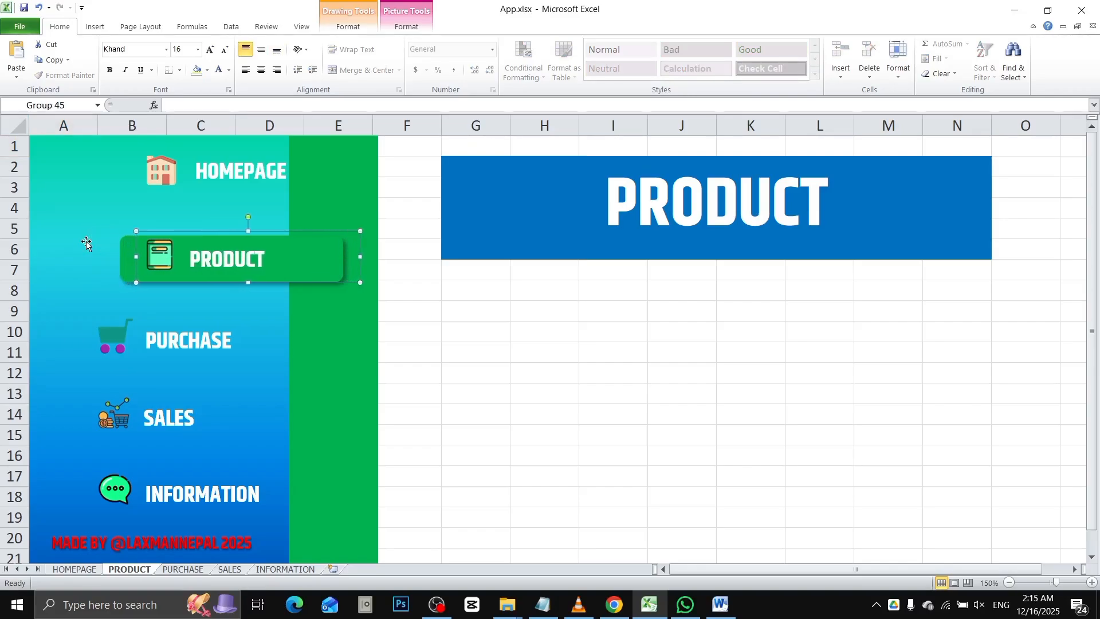
key(Right)
key(Right)
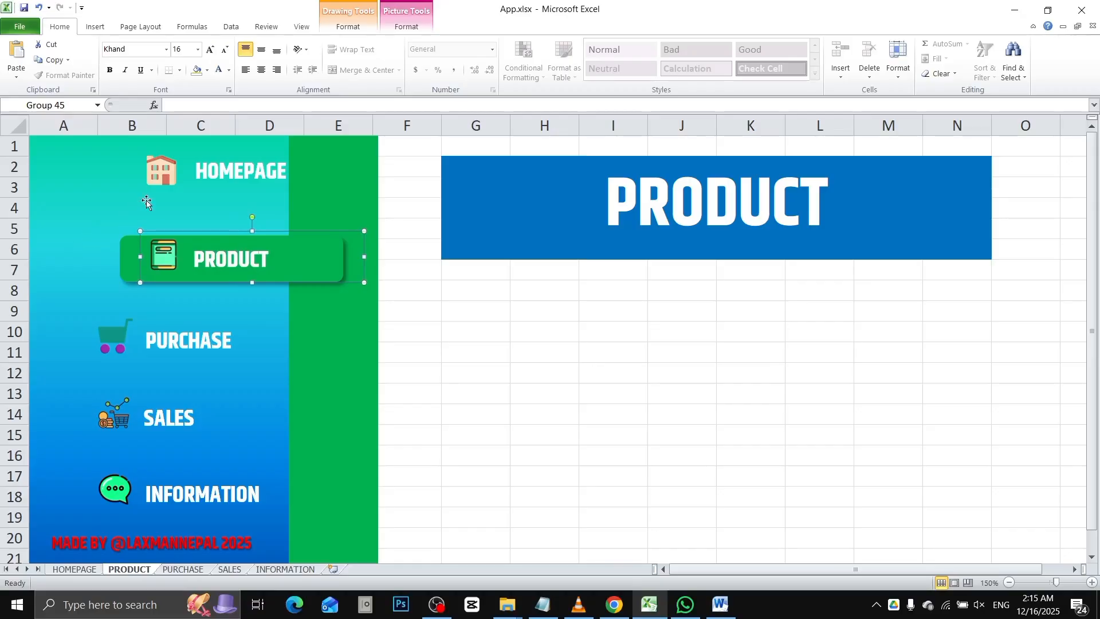
Step: Nudge the green highlight rectangle slightly up to center it behind the PRODUCT entry
click(388, 332)
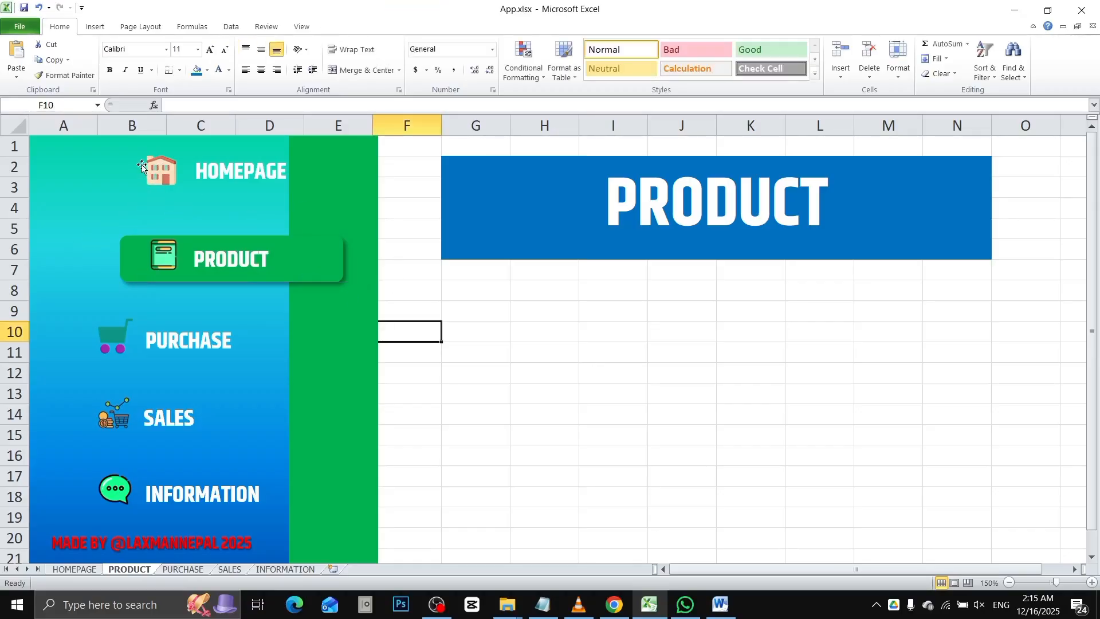
ctrl+click(138, 263)
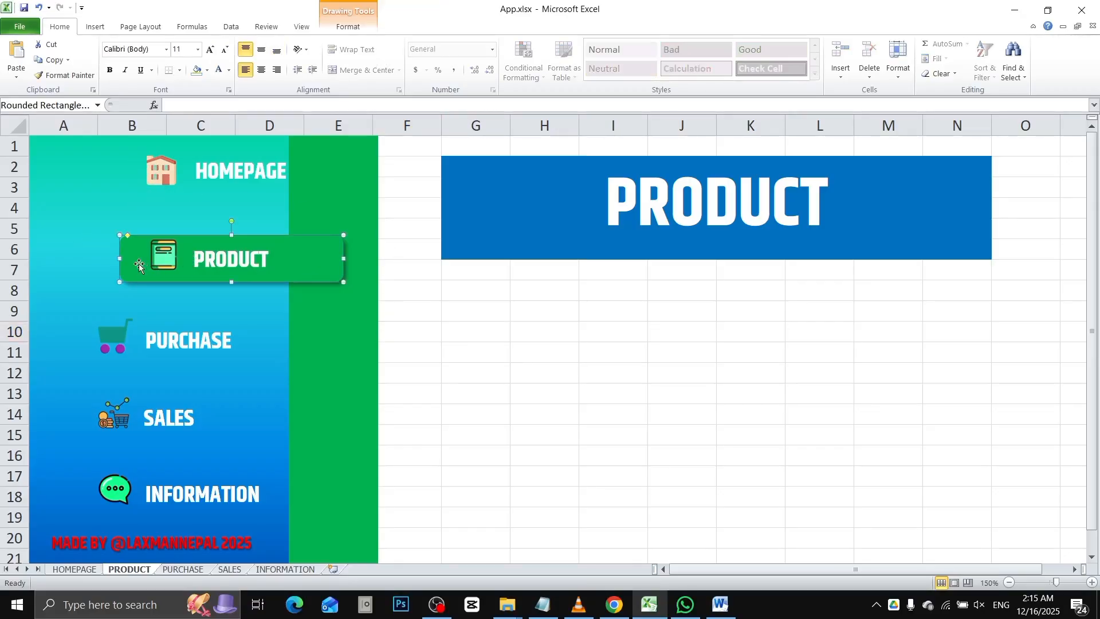
key(Up)
key(Up)
key(Up)
key(Up)
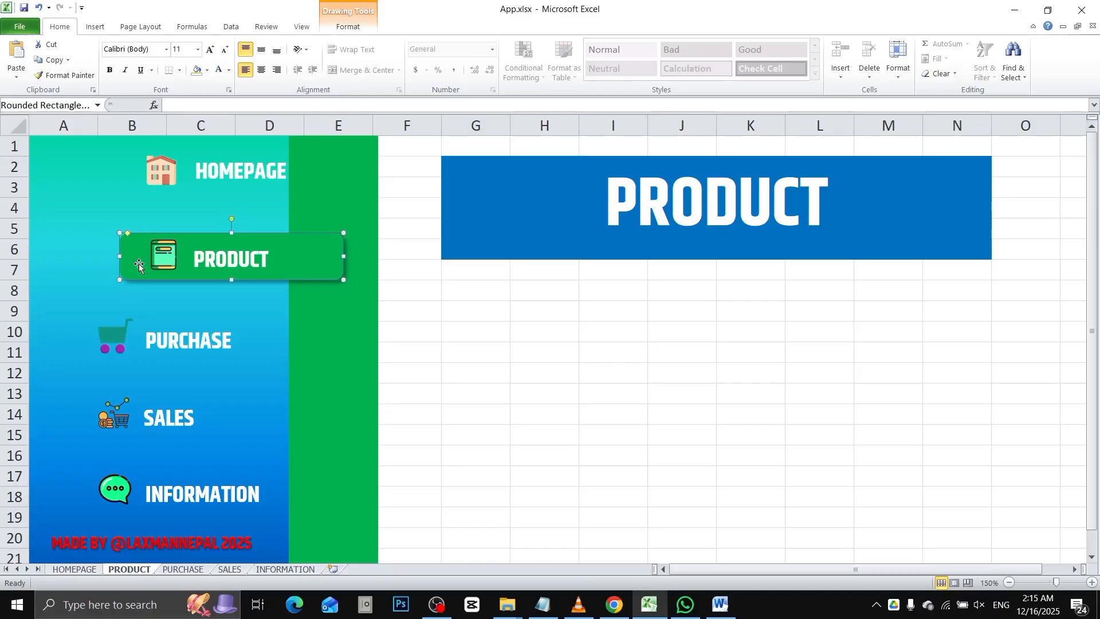
click(505, 317)
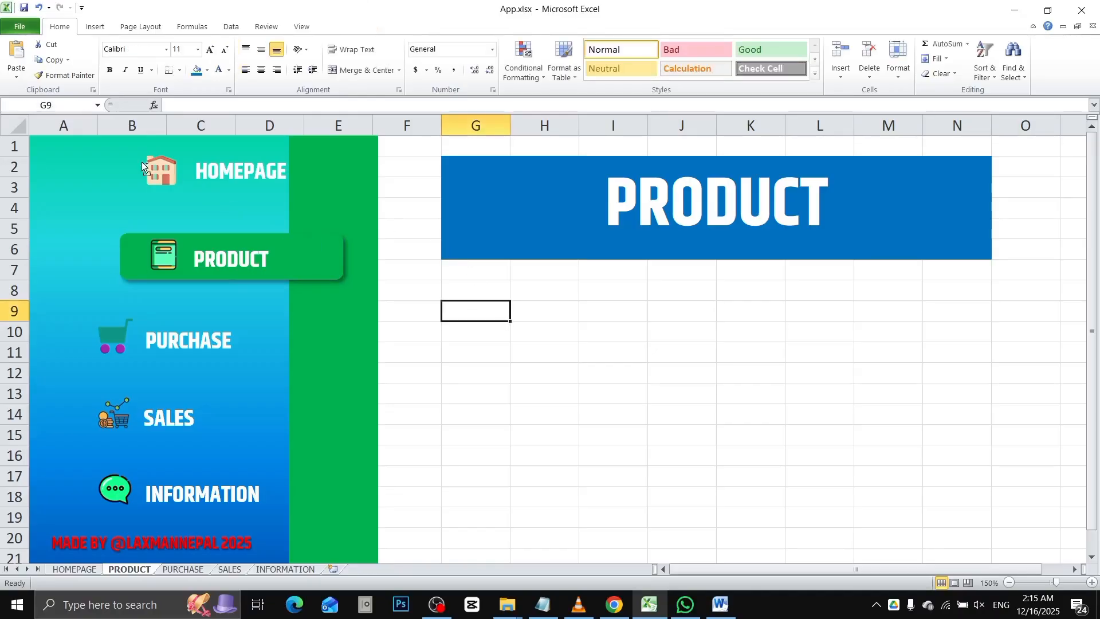
Step: Shift the HOMEPAGE icon and label group left on the PRODUCT sheet, in line with the non-highlighted sidebar entries
ctrl+click(154, 169)
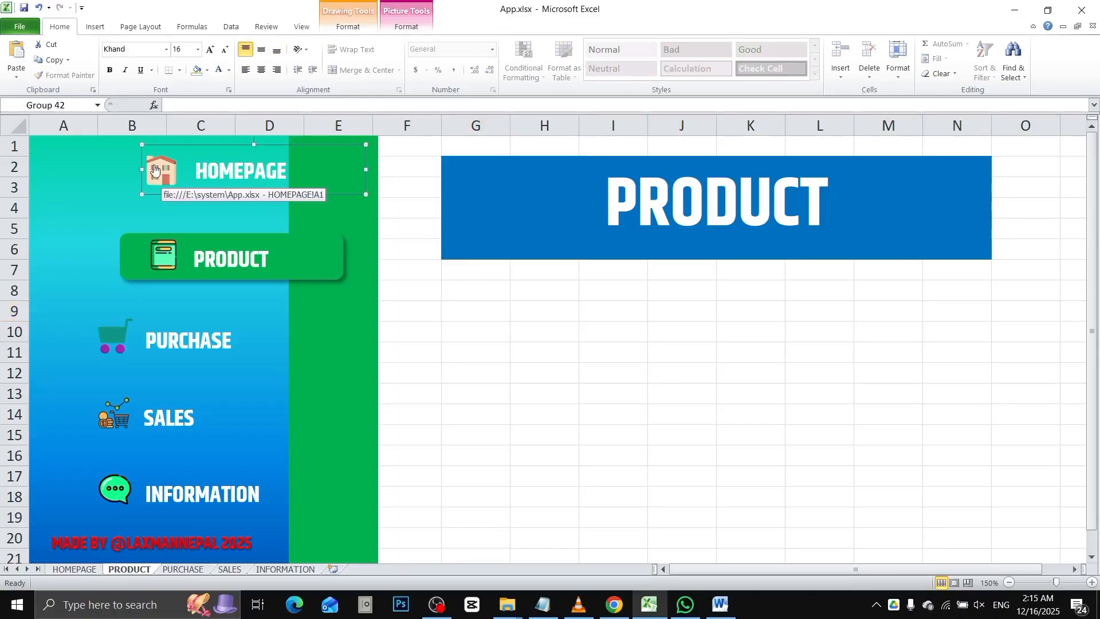
key(Left)
key(Left)
key(Left)
key(Left)
key(Left)
key(Left)
key(Left)
key(Left)
key(Left)
key(Left)
key(Left)
key(Left)
key(Left)
key(Left)
key(Left)
key(Left)
key(Left)
key(Left)
key(Left)
key(Left)
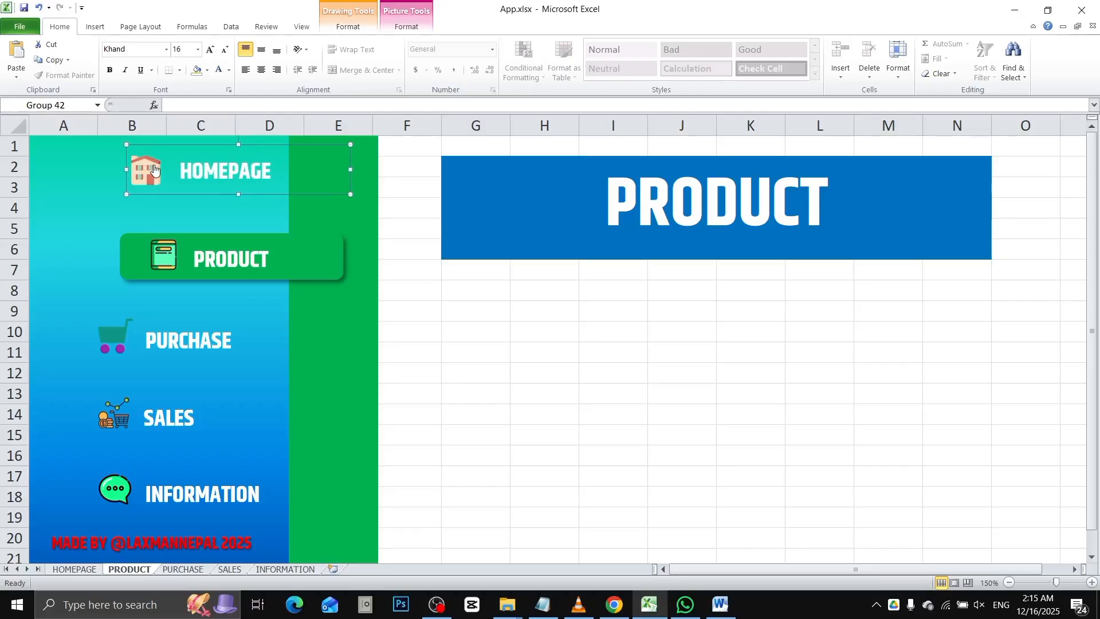
key(Left)
key(Left)
key(Left)
key(Left)
key(Left)
key(Left)
key(Left)
key(Left)
key(Left)
key(Left)
key(Left)
key(Left)
key(Left)
key(Left)
key(Left)
key(Left)
key(Left)
key(Left)
key(Left)
key(Left)
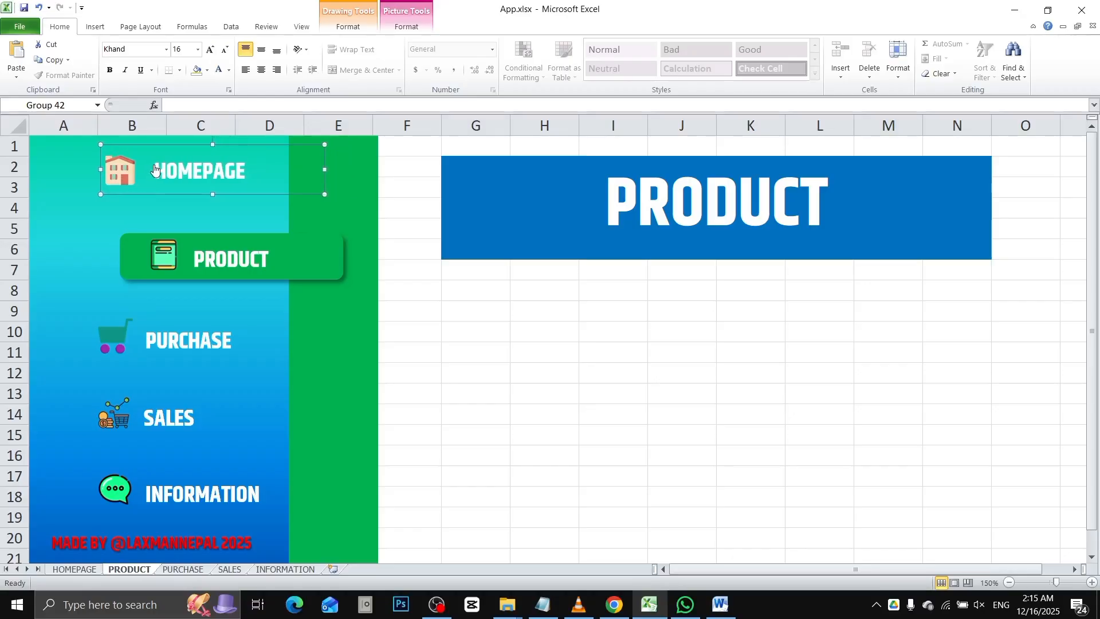
key(Left)
key(Left)
key(Left)
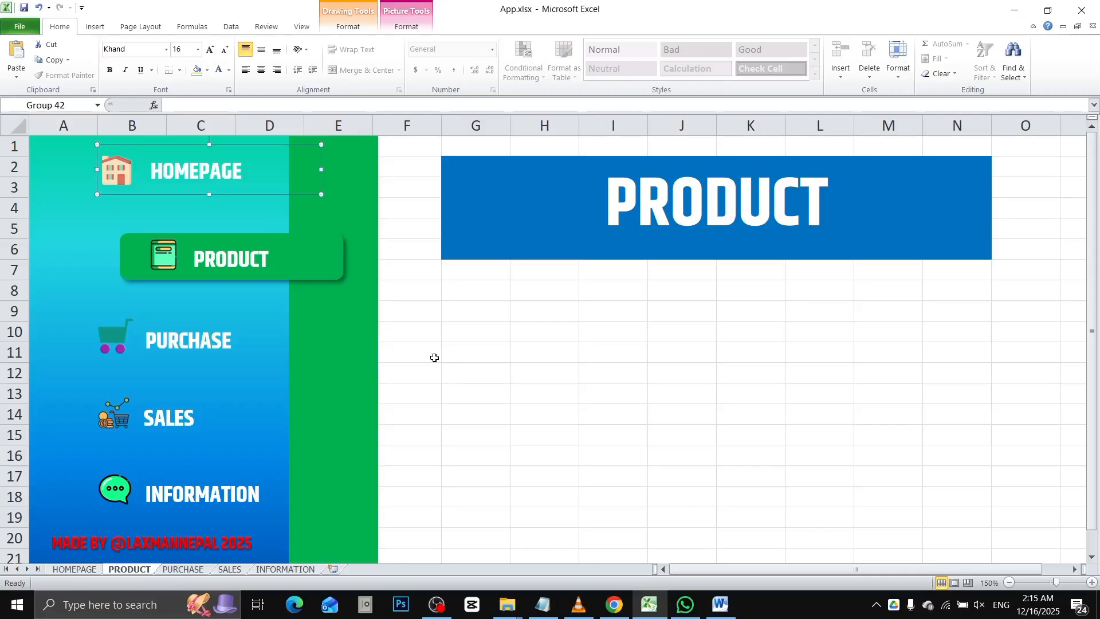
Step: On the PURCHASE sheet, move the green highlight rectangle from behind the HOMEPAGE entry to behind the PURCHASE entry
click(176, 348)
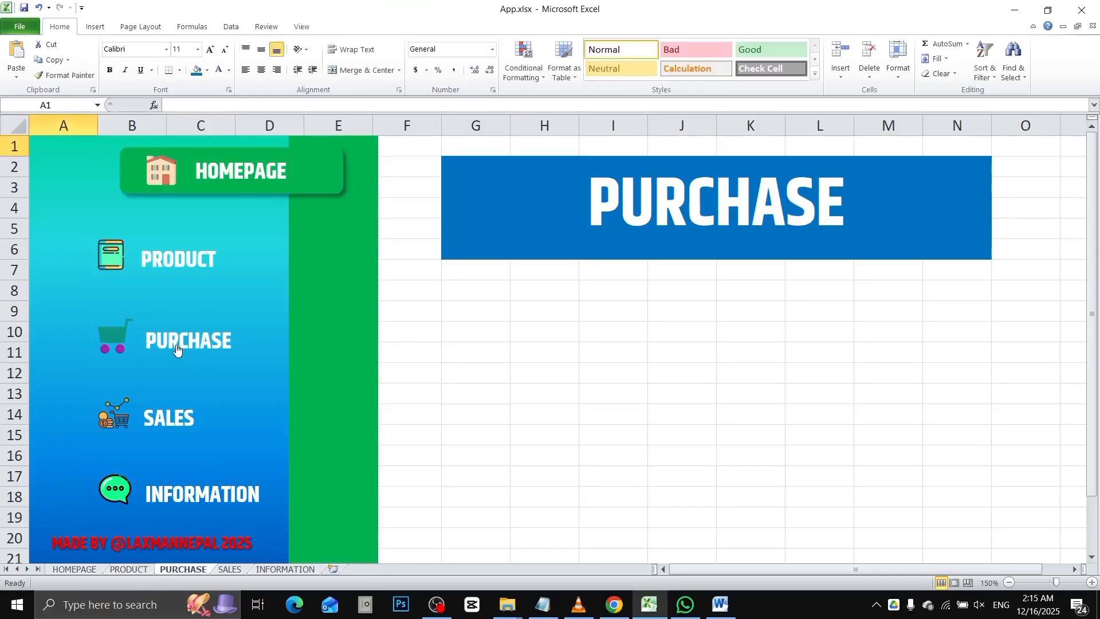
ctrl+click(131, 167)
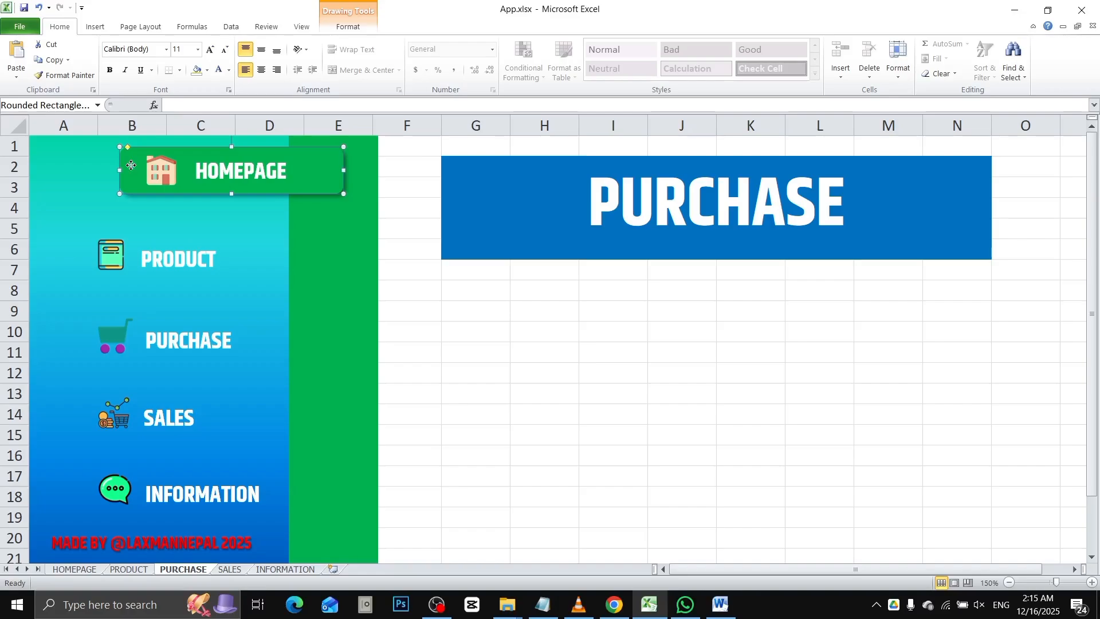
key(Down)
key(Down)
key(Down)
key(Down)
key(Down)
key(Down)
key(Down)
key(Down)
key(Down)
key(Down)
key(Down)
key(Down)
key(Down)
key(Down)
key(Down)
key(Down)
key(Down)
key(Down)
key(Down)
key(Down)
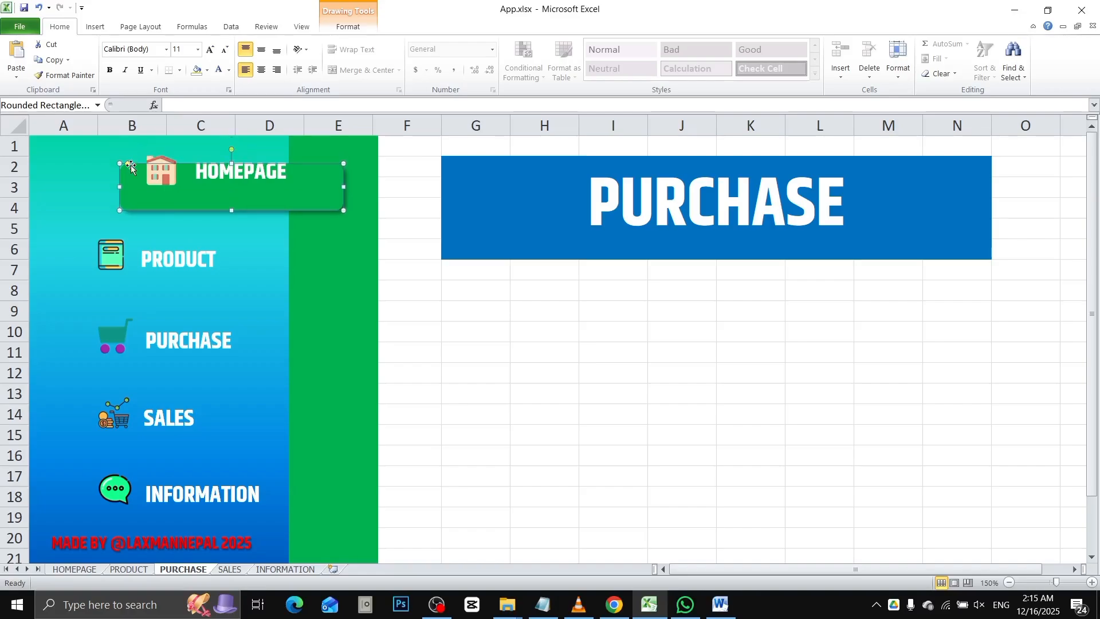
key(Down)
key(Down)
key(Down)
key(Down)
key(Down)
key(Down)
key(Down)
key(Down)
key(Down)
key(Down)
key(Down)
key(Down)
key(Down)
key(Down)
key(Down)
key(Down)
key(Down)
key(Down)
key(Down)
key(Down)
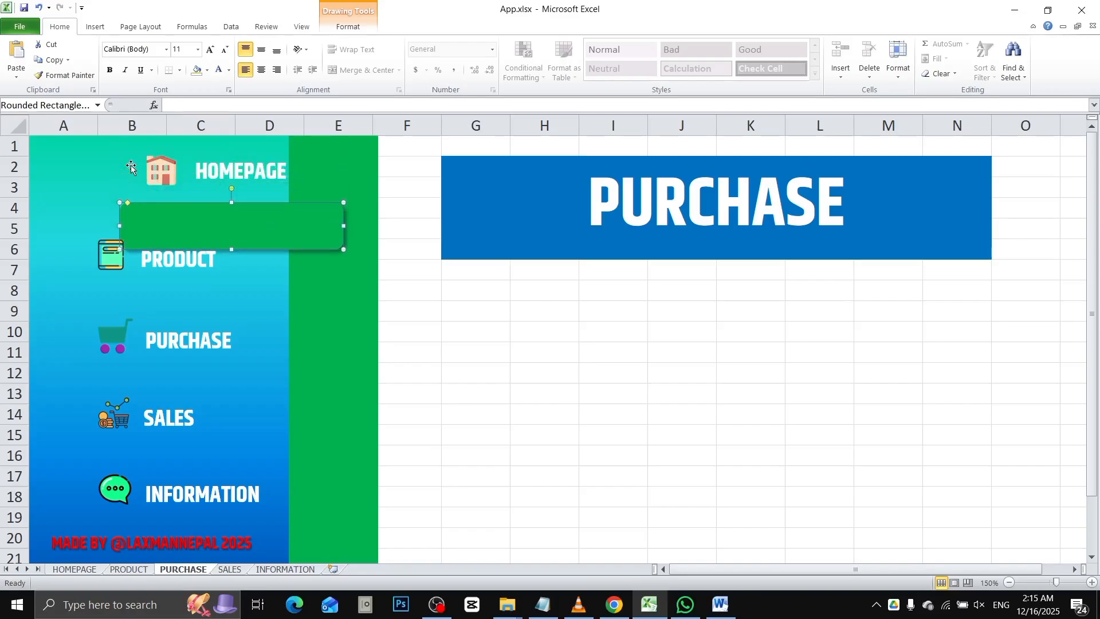
key(Down)
key(Down)
key(Down)
key(Down)
key(Down)
key(Down)
key(Down)
key(Down)
key(Down)
key(Down)
key(Down)
key(Down)
key(Down)
key(Down)
key(Down)
key(Down)
key(Down)
key(Down)
key(Down)
key(Down)
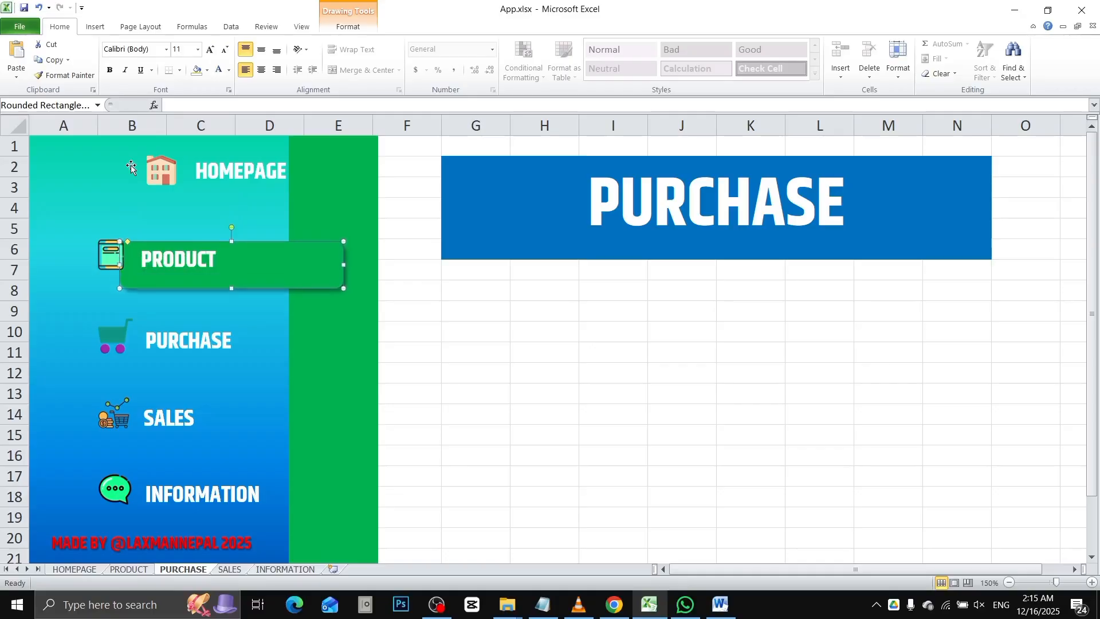
key(Down)
key(Down)
key(Down)
key(Down)
key(Down)
key(Down)
key(Down)
key(Down)
key(Down)
key(Down)
key(Down)
key(Down)
key(Down)
key(Down)
key(Down)
key(Down)
key(Down)
key(Down)
key(Down)
key(Down)
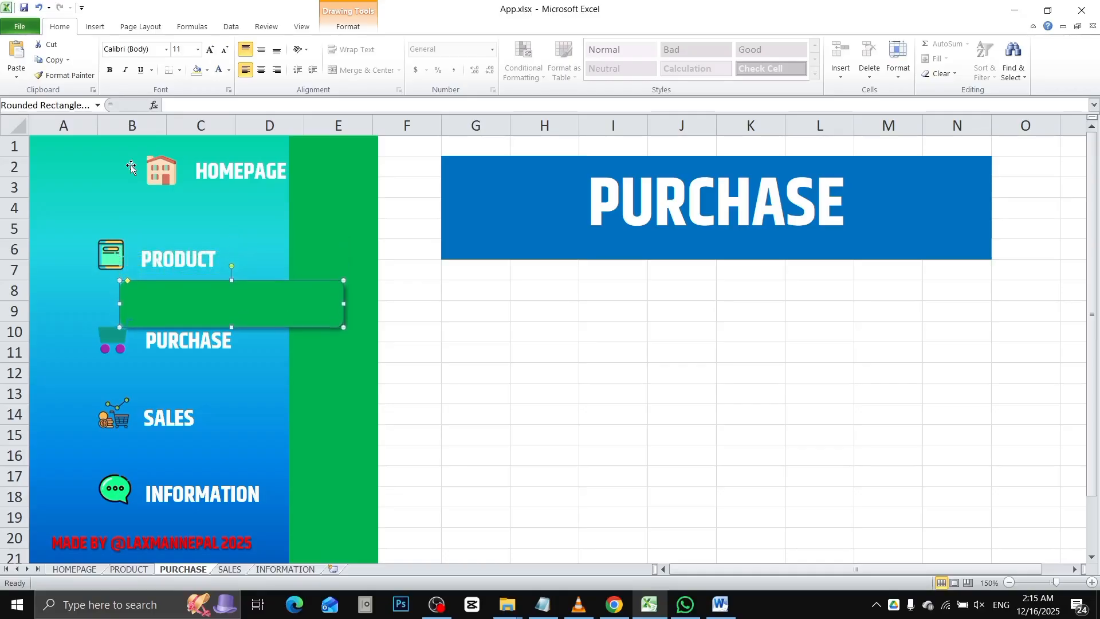
key(Down)
key(Down)
key(Down)
key(Down)
key(Down)
key(Down)
key(Down)
key(Down)
key(Down)
key(Down)
key(Down)
key(Down)
key(Down)
key(Down)
key(Down)
key(Down)
key(Down)
key(Down)
key(Down)
key(Down)
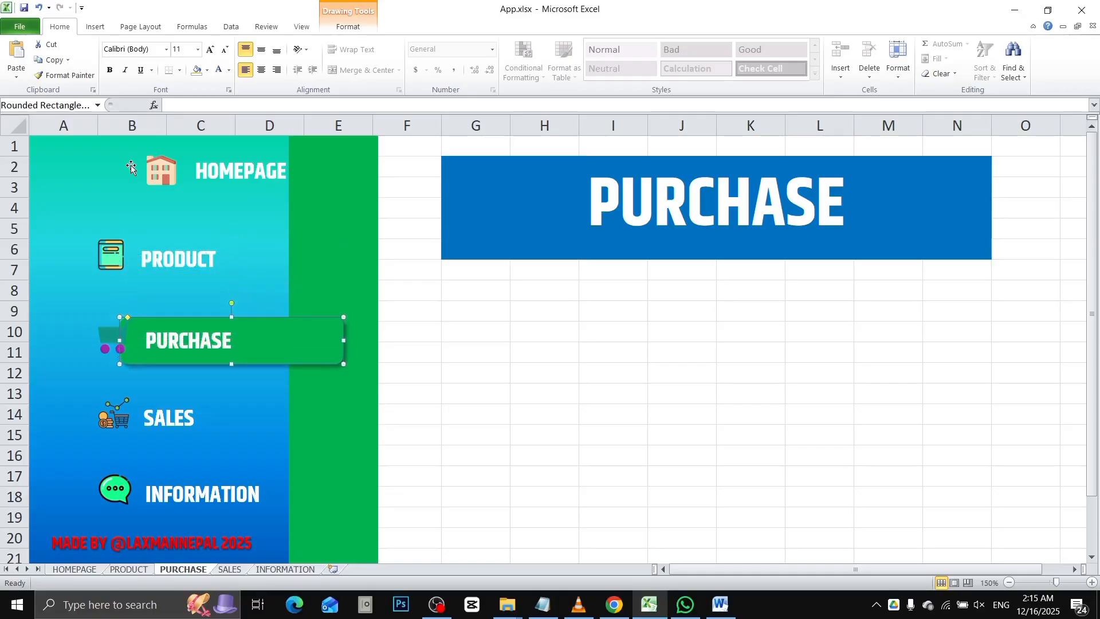
key(Up)
click(630, 419)
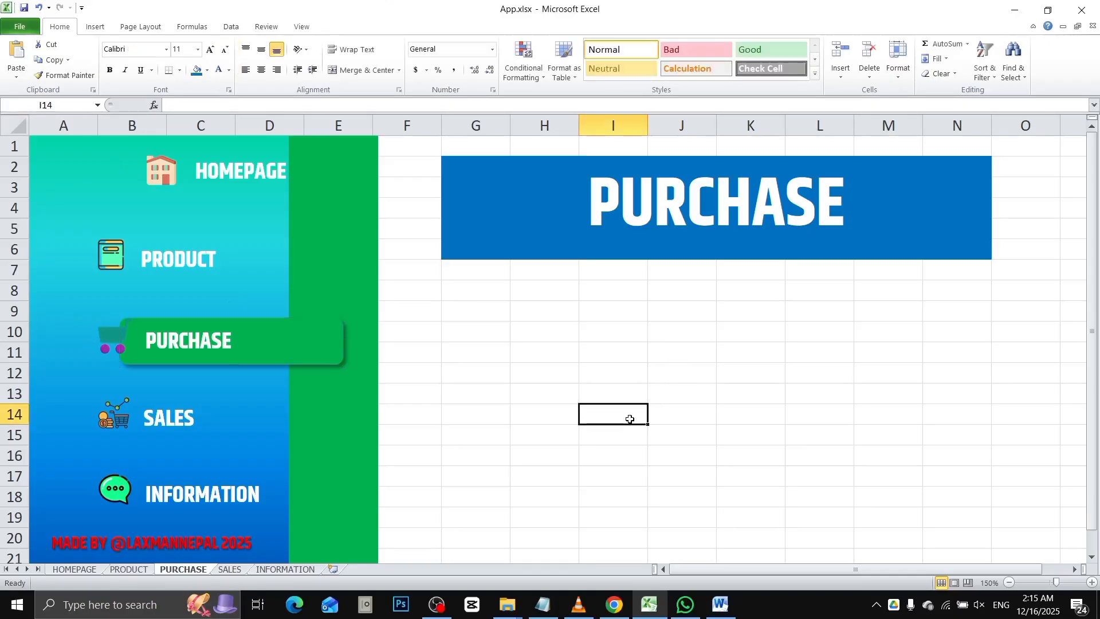
Step: Shift the PURCHASE icon and label group to the right so the cart and text sit on the green highlight rectangle
ctrl+click(110, 332)
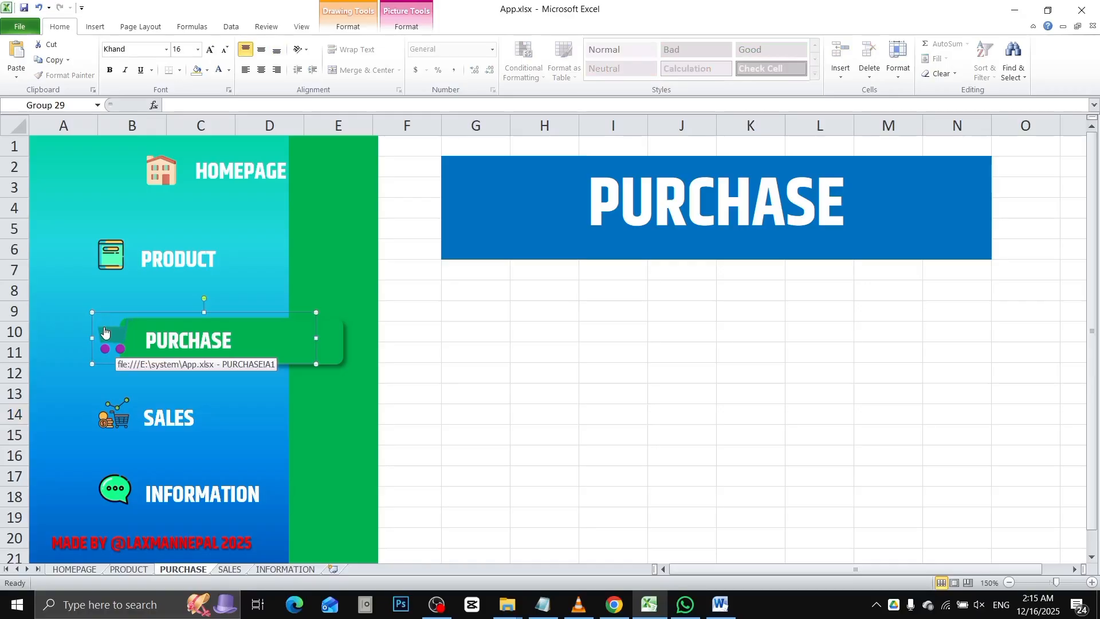
key(Right)
key(Right)
key(Right)
key(Right)
key(Right)
key(Right)
key(Right)
key(Right)
key(Right)
key(Right)
key(Right)
key(Right)
key(Right)
key(Right)
key(Right)
key(Right)
key(Right)
key(Right)
key(Right)
key(Right)
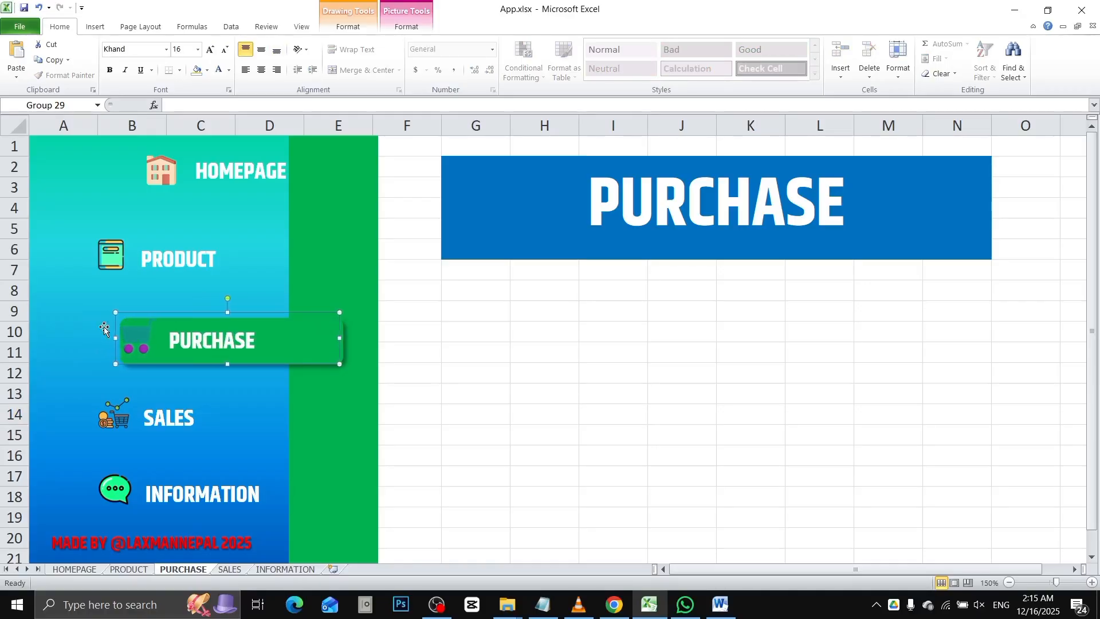
key(Right)
key(Right)
key(Right)
key(Right)
key(Right)
key(Right)
key(Right)
key(Right)
key(Right)
key(Right)
key(Right)
key(Right)
key(Right)
key(Right)
key(Right)
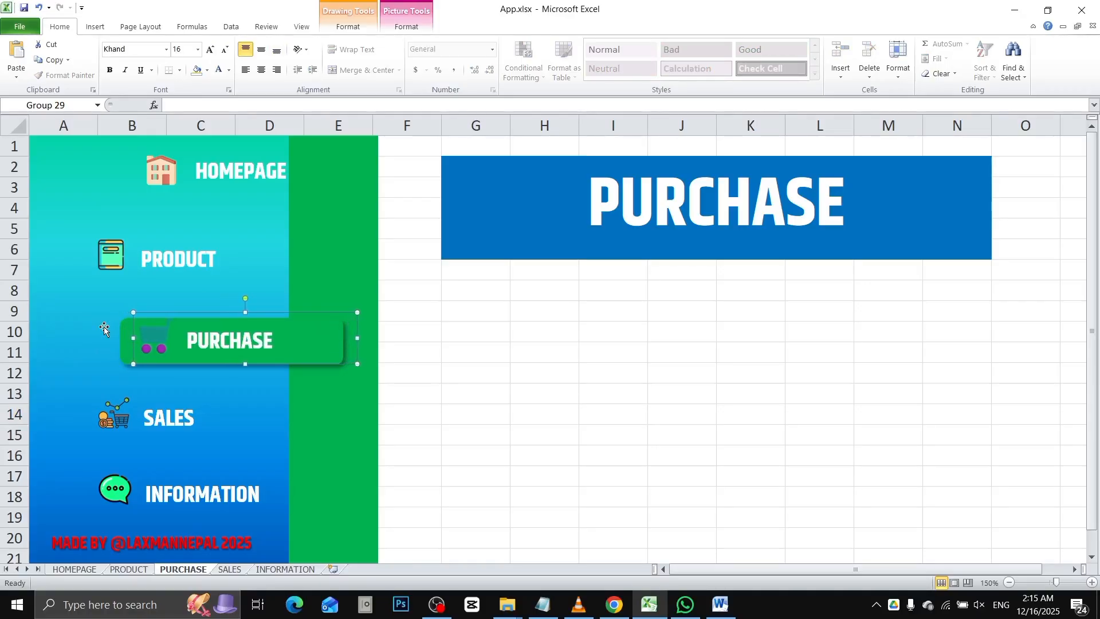
key(Right)
key(Right)
key(Right)
key(Right)
key(Right)
key(Right)
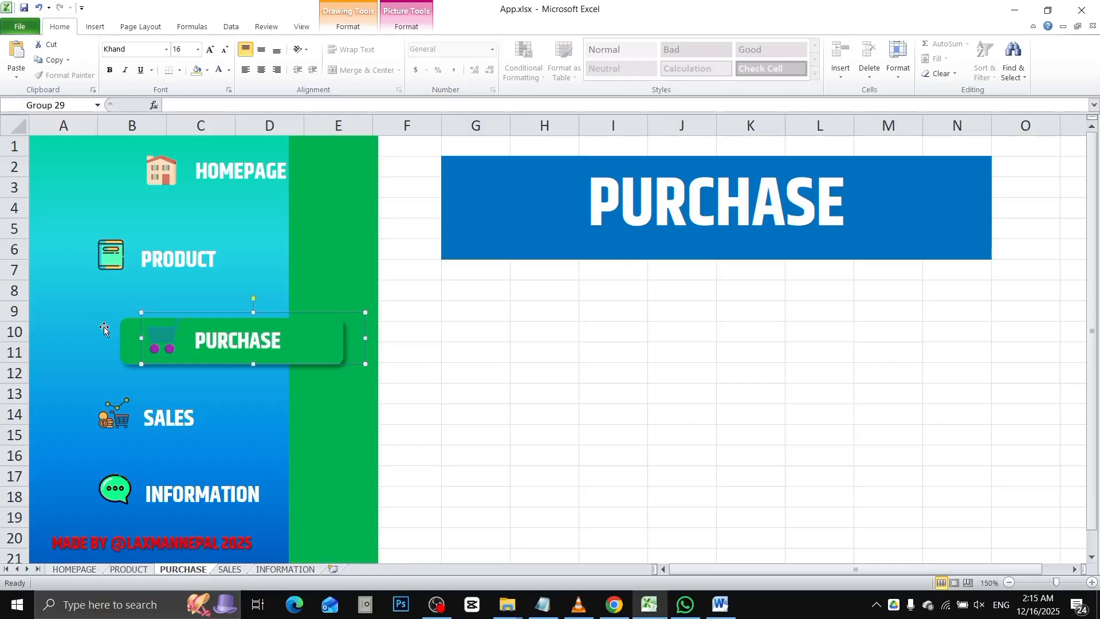
key(Right)
click(550, 366)
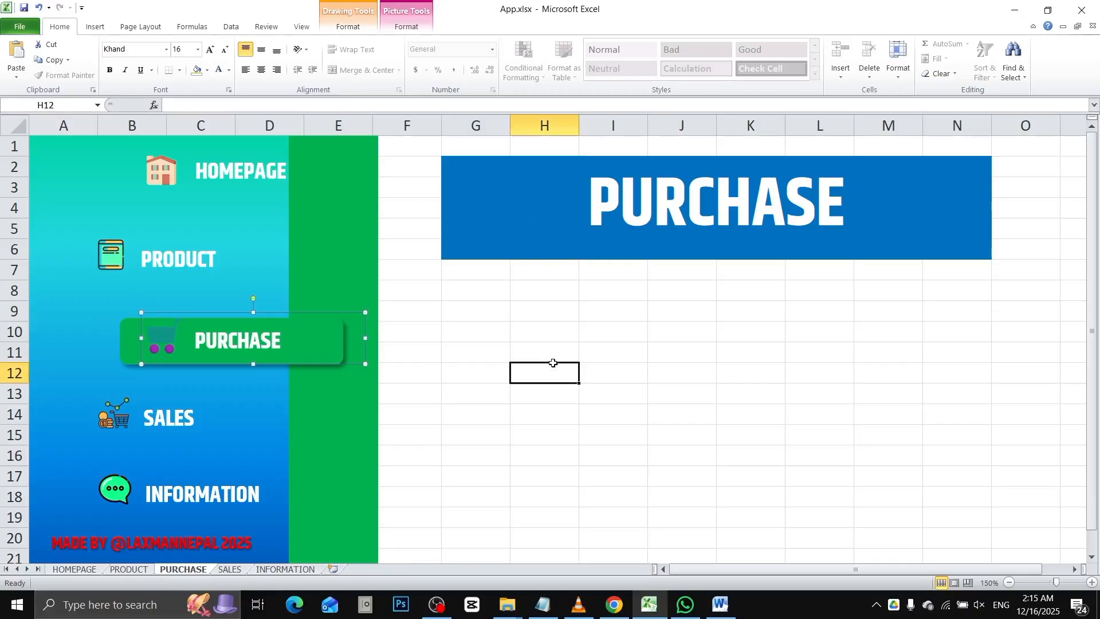
Step: Shift the HOMEPAGE icon and label group left on the PURCHASE sheet, in line with the non-highlighted sidebar entries
click(160, 184)
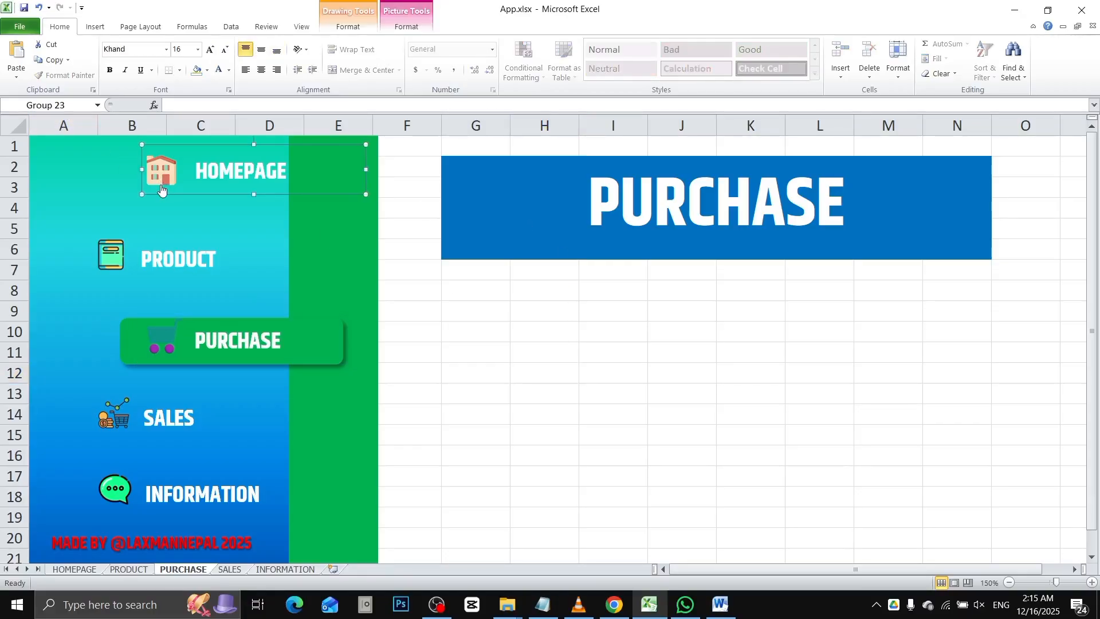
key(Left)
key(Left)
key(Left)
key(Left)
key(Left)
key(Left)
key(Left)
key(Left)
key(Left)
key(Left)
key(Left)
key(Left)
key(Left)
key(Left)
key(Left)
key(Left)
key(Left)
key(Left)
key(Left)
key(Left)
key(Left)
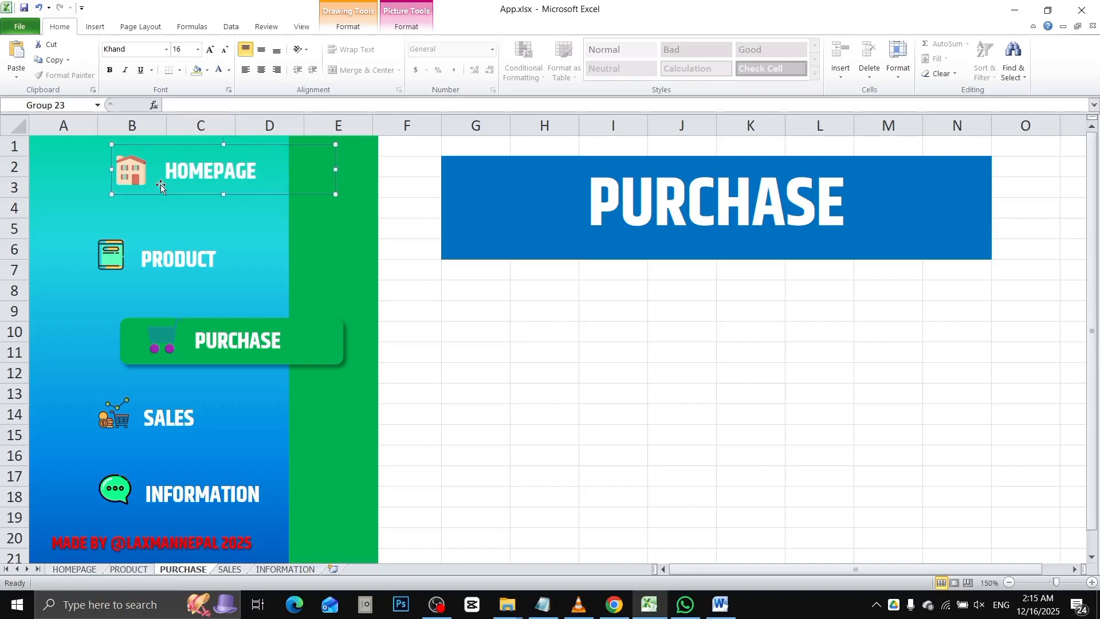
key(Left)
key(Left)
key(Left)
key(Left)
key(Left)
key(Left)
key(Left)
key(Left)
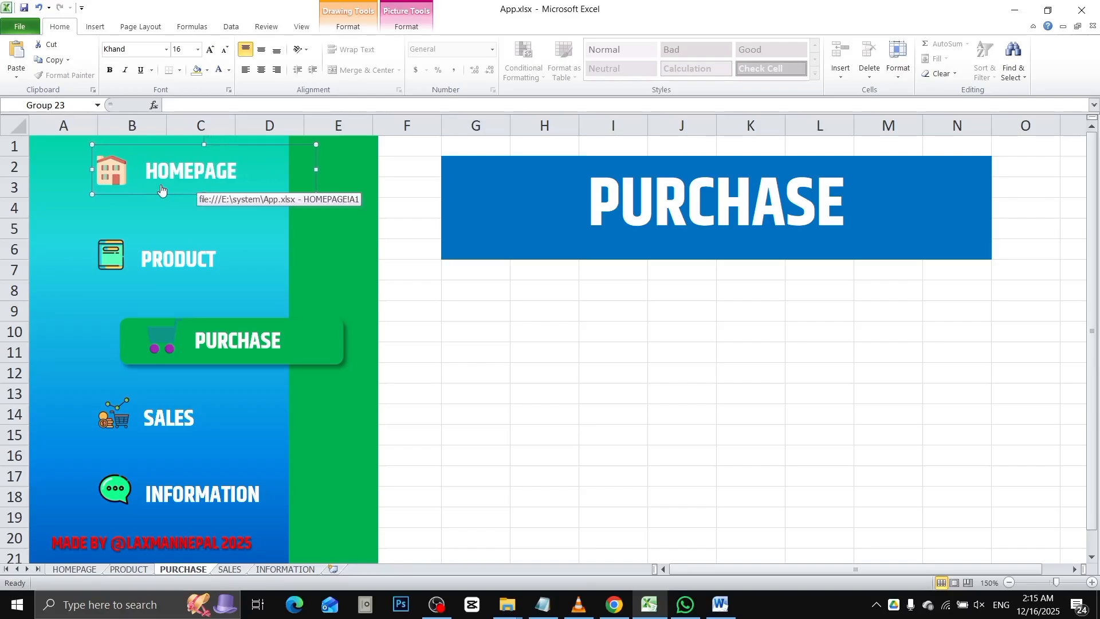
Step: On the SALES sheet, move the green highlight rectangle from behind the HOMEPAGE entry down to behind the SALES entry
click(162, 426)
click(545, 392)
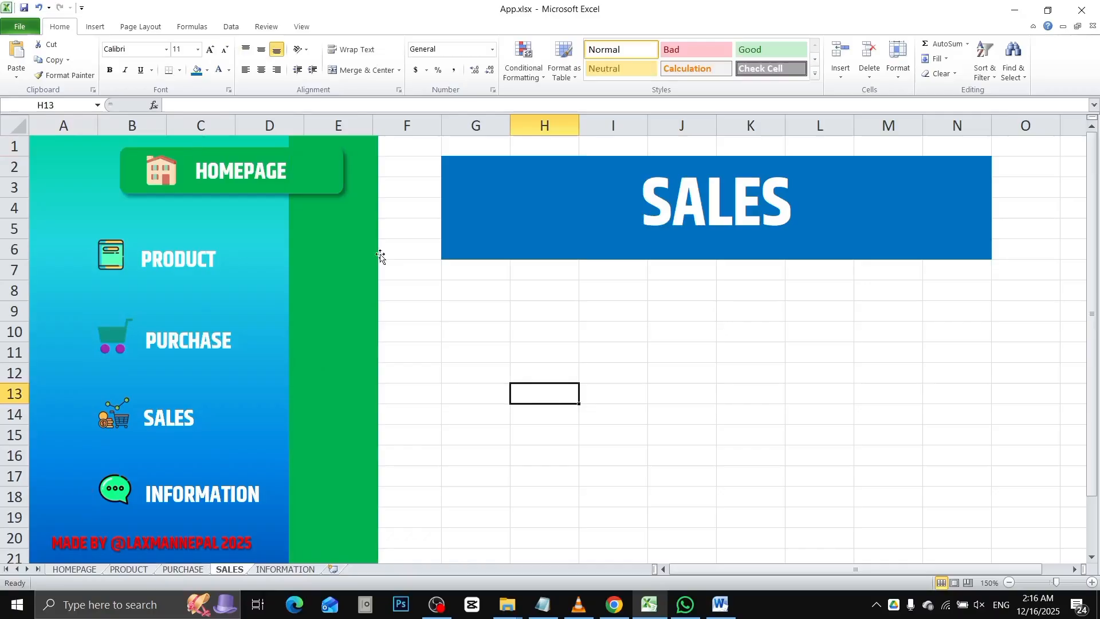
ctrl+click(134, 161)
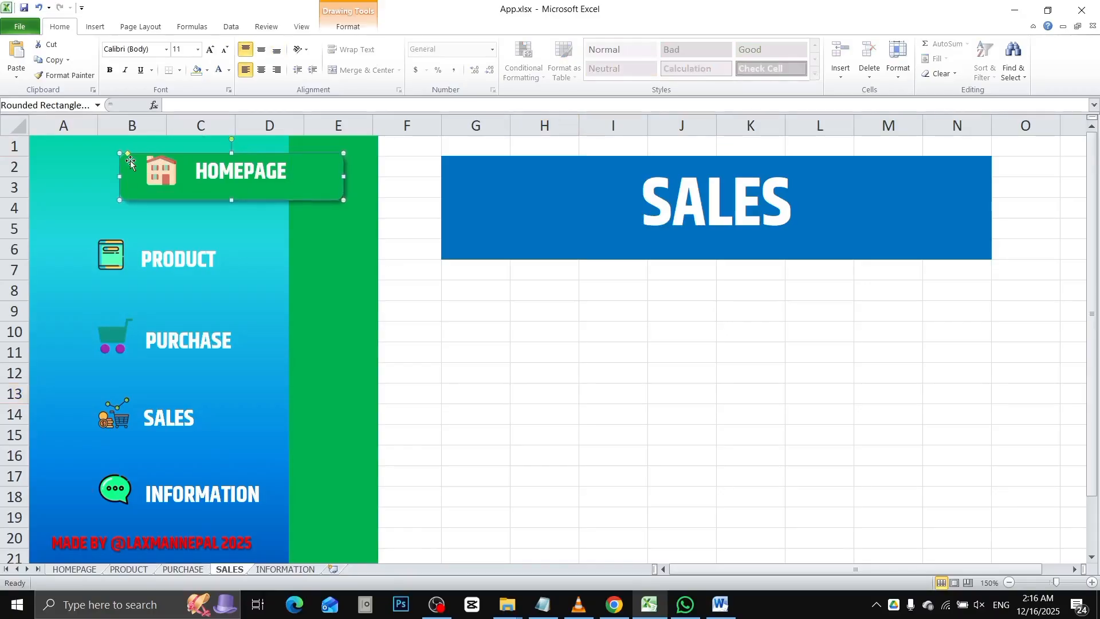
key(Down)
key(Down)
key(Down)
key(Down)
key(Down)
key(Down)
key(Down)
key(Down)
key(Down)
key(Down)
key(Down)
key(Down)
key(Down)
key(Down)
key(Down)
key(Down)
key(Down)
key(Down)
key(Down)
key(Down)
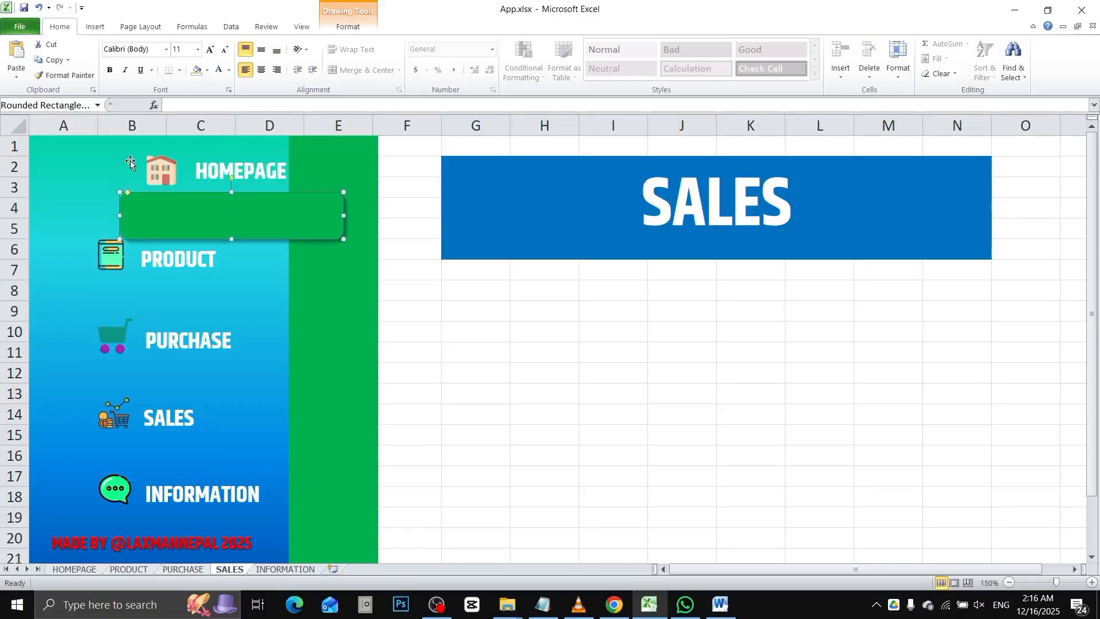
key(Down)
key(Down)
key(Down)
key(Down)
key(Down)
key(Down)
key(Down)
key(Down)
key(Down)
key(Down)
key(Down)
key(Down)
key(Down)
key(Down)
key(Down)
key(Down)
key(Down)
key(Down)
key(Down)
key(Down)
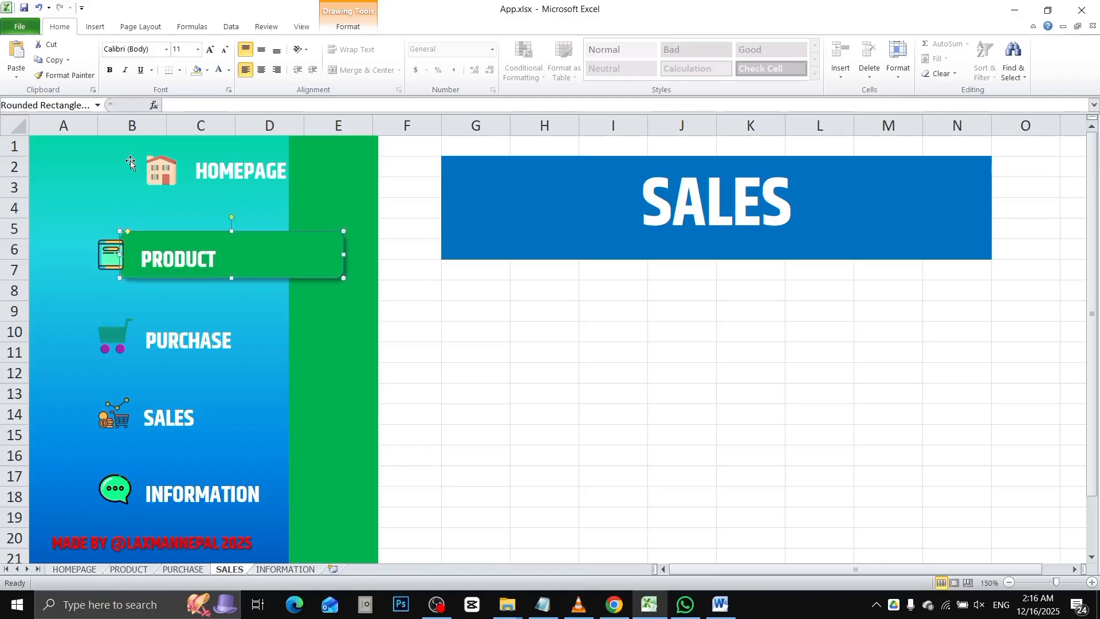
key(Down)
key(Down)
key(Down)
key(Down)
key(Down)
key(Down)
key(Down)
key(Down)
key(Down)
key(Down)
key(Down)
key(Down)
key(Down)
key(Down)
key(Down)
key(Down)
key(Down)
key(Down)
key(Down)
key(Down)
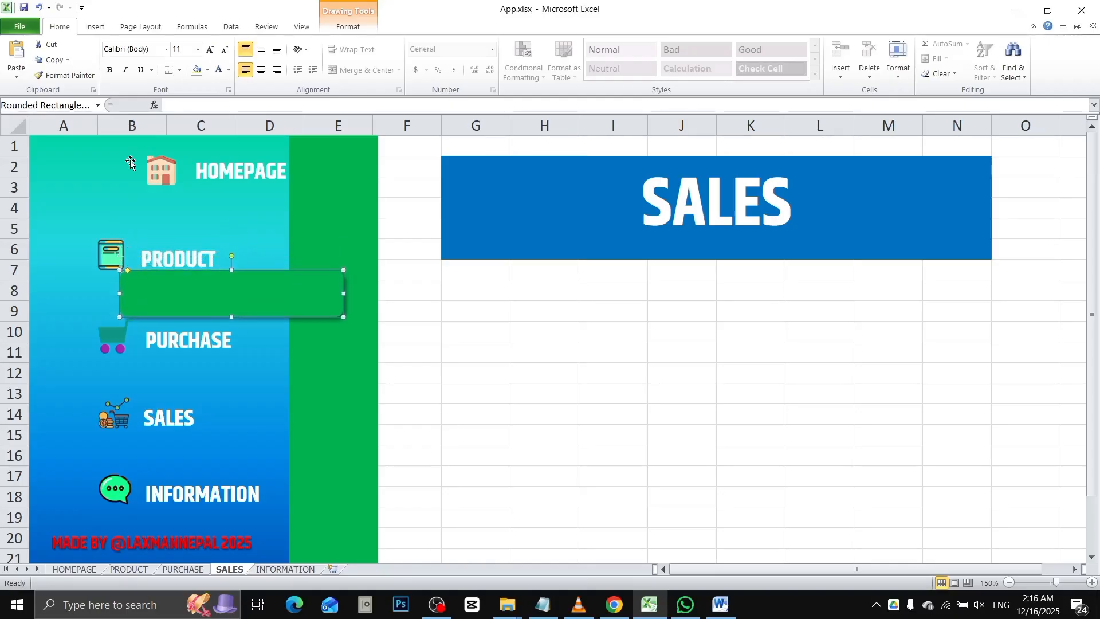
key(Down)
key(Down)
key(Down)
key(Down)
key(Down)
key(Down)
key(Down)
key(Down)
key(Down)
key(Down)
key(Down)
key(Down)
key(Down)
key(Down)
key(Down)
key(Down)
key(Down)
key(Down)
key(Down)
key(Down)
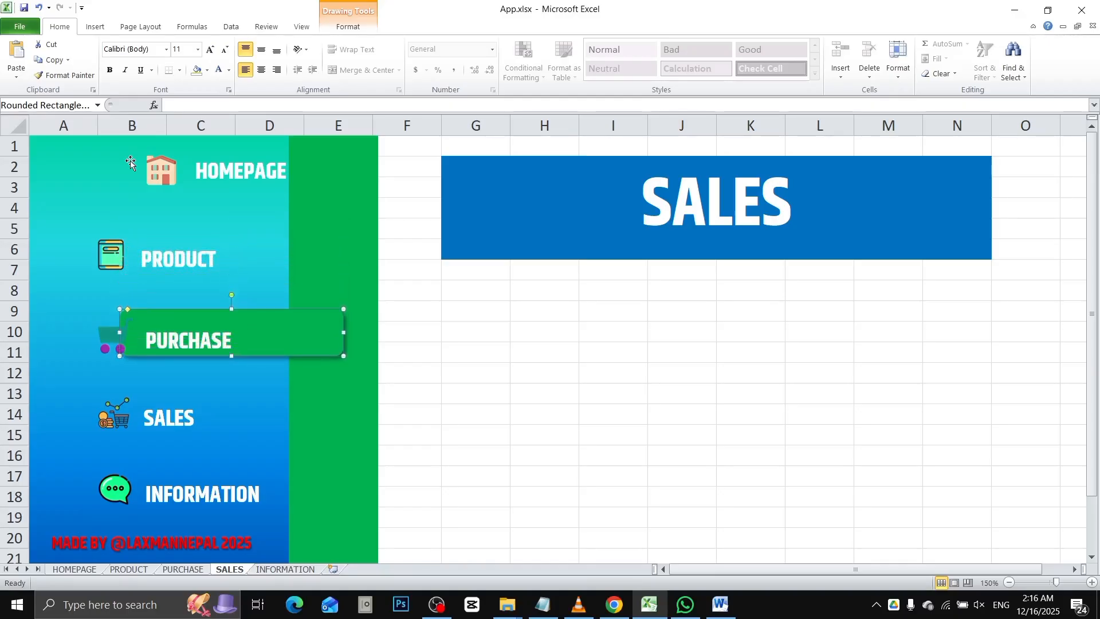
key(Down)
key(Down)
key(Down)
key(Down)
key(Down)
key(Down)
key(Down)
key(Down)
key(Down)
key(Down)
key(Down)
key(Down)
key(Down)
key(Down)
key(Down)
key(Down)
key(Down)
key(Down)
key(Down)
key(Down)
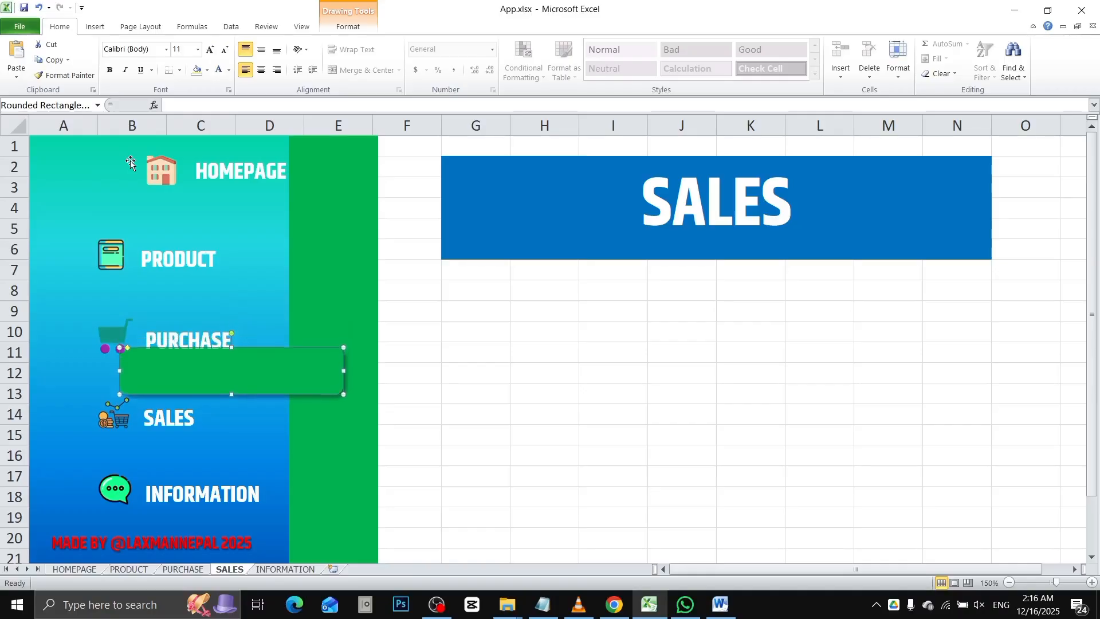
key(Down)
key(Down)
key(Down)
key(Down)
key(Down)
key(Down)
key(Down)
key(Down)
key(Down)
key(Down)
key(Down)
key(Down)
key(Down)
key(Down)
key(Down)
key(Down)
key(Down)
key(Down)
key(Down)
key(Down)
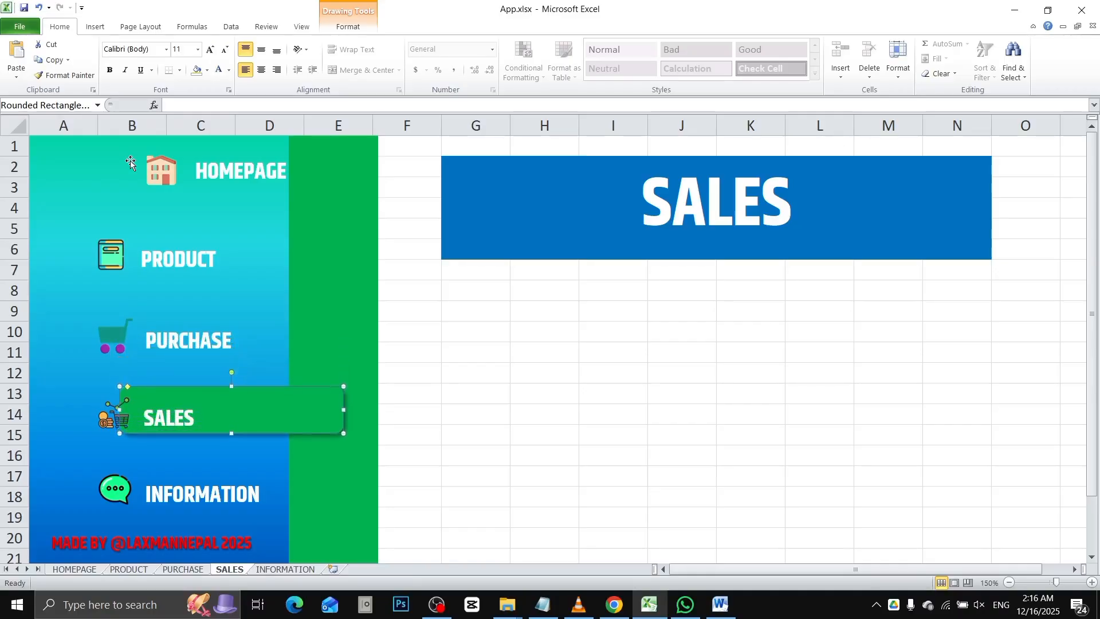
Step: Nudge the green highlight rectangle further down so it is vertically centred behind the SALES label
key(Down)
key(Down)
key(Down)
key(Down)
key(Down)
key(Down)
key(Down)
key(Down)
key(Down)
key(Down)
key(Down)
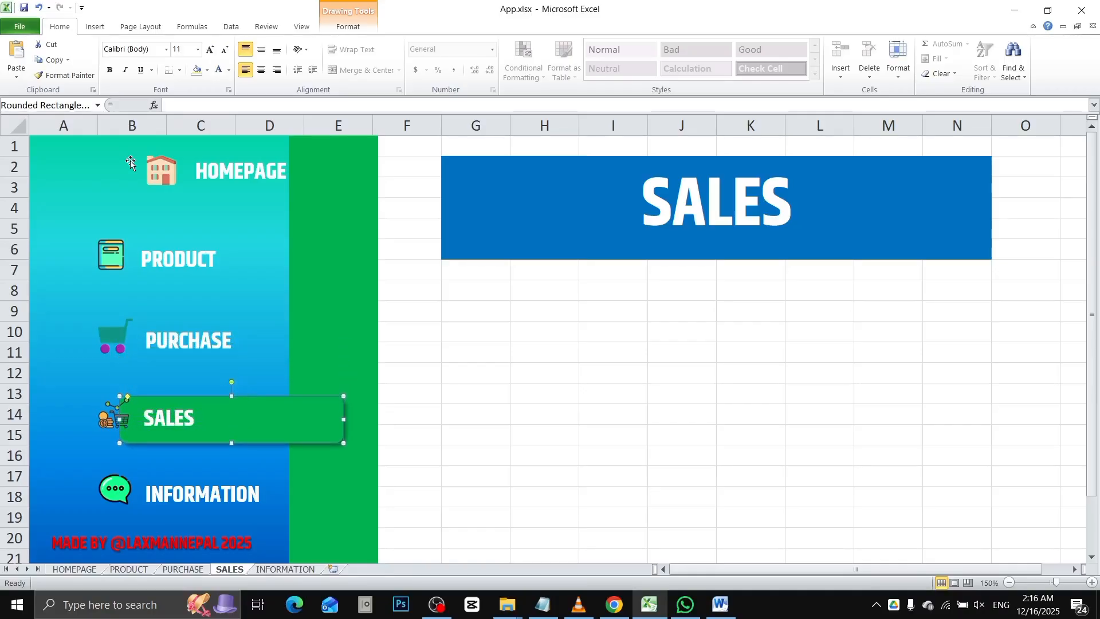
click(472, 316)
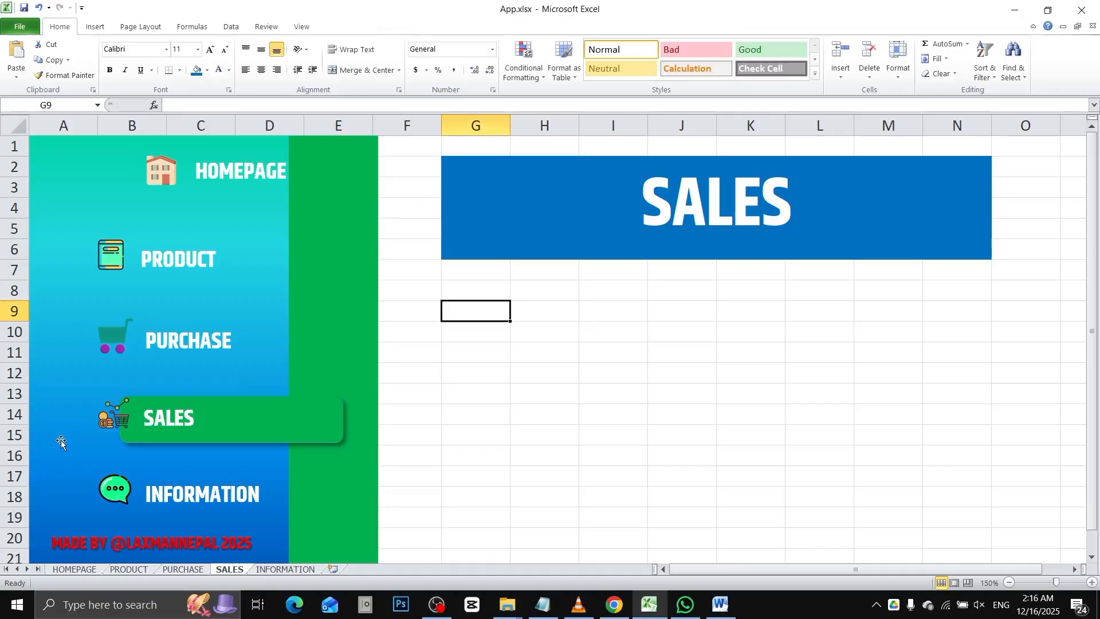
Step: Shift the SALES icon and label group to the right until both sit on the green highlight rectangle
click(111, 421)
key(Right)
key(Right)
key(Right)
key(Right)
key(Right)
key(Right)
key(Right)
key(Right)
key(Right)
key(Right)
key(Right)
key(Right)
key(Right)
key(Right)
key(Right)
key(Right)
key(Right)
key(Right)
key(Right)
key(Right)
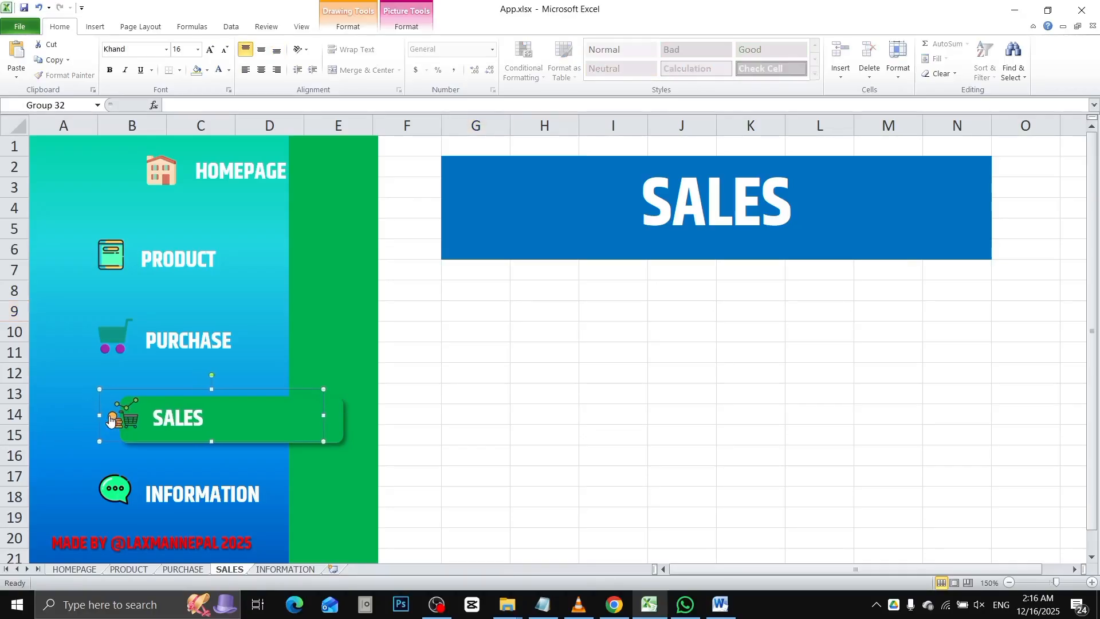
key(Right)
key(Right)
key(Right)
key(Right)
key(Right)
key(Right)
key(Right)
key(Right)
key(Right)
key(Right)
key(Right)
key(Right)
key(Right)
key(Right)
key(Right)
key(Right)
key(Right)
key(Right)
key(Right)
key(Right)
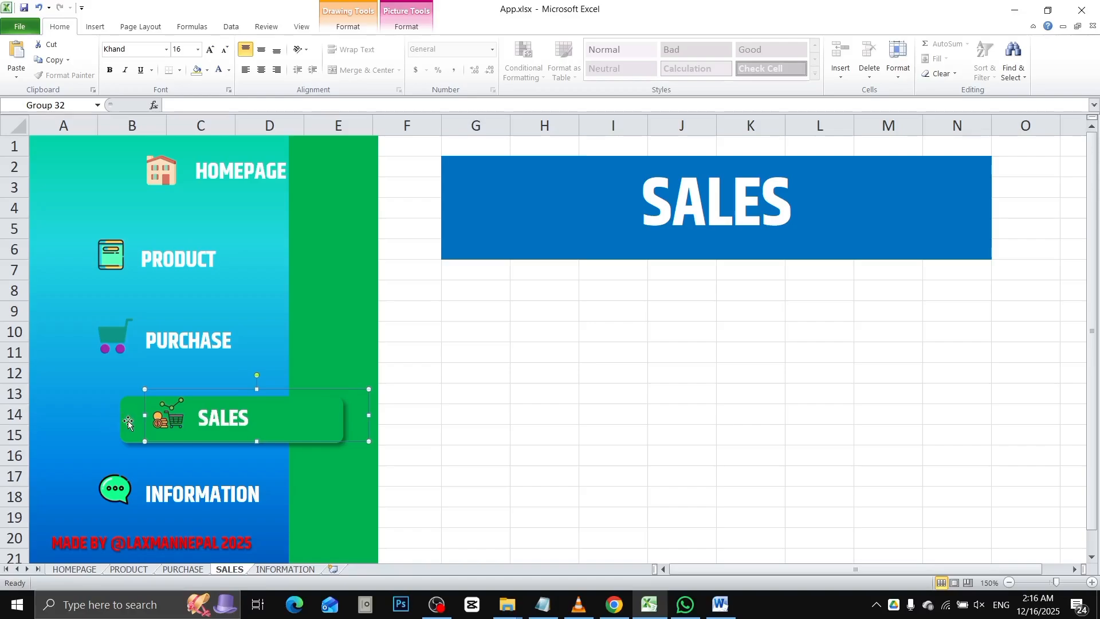
Step: Nudge the green highlight rectangle slightly up to align it with the SALES icon and label
click(128, 421)
key(Up)
key(Up)
key(Up)
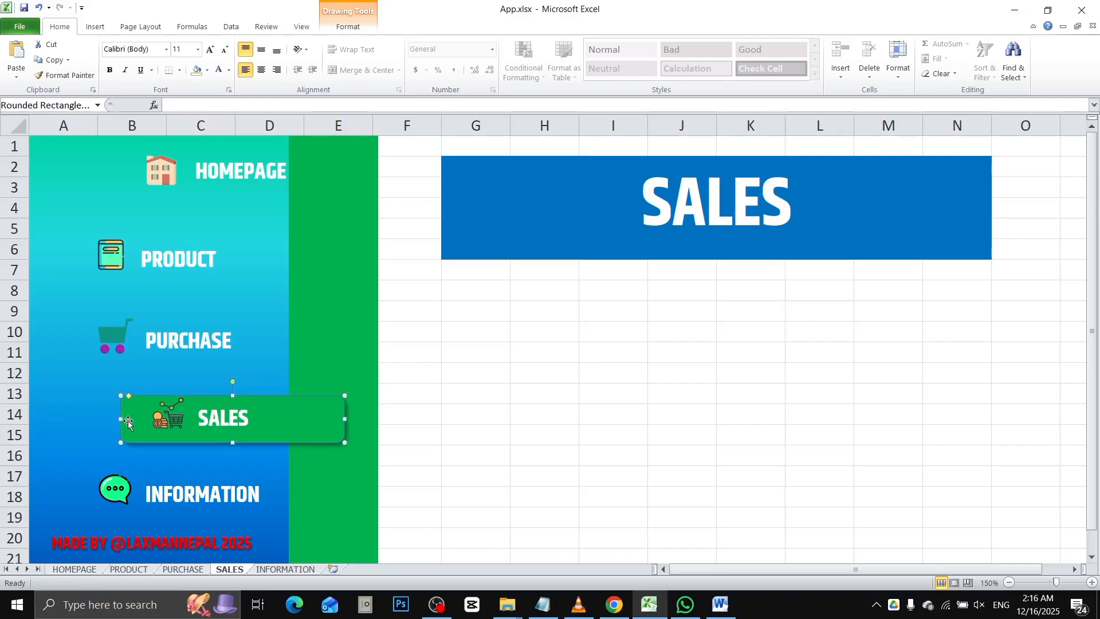
click(478, 470)
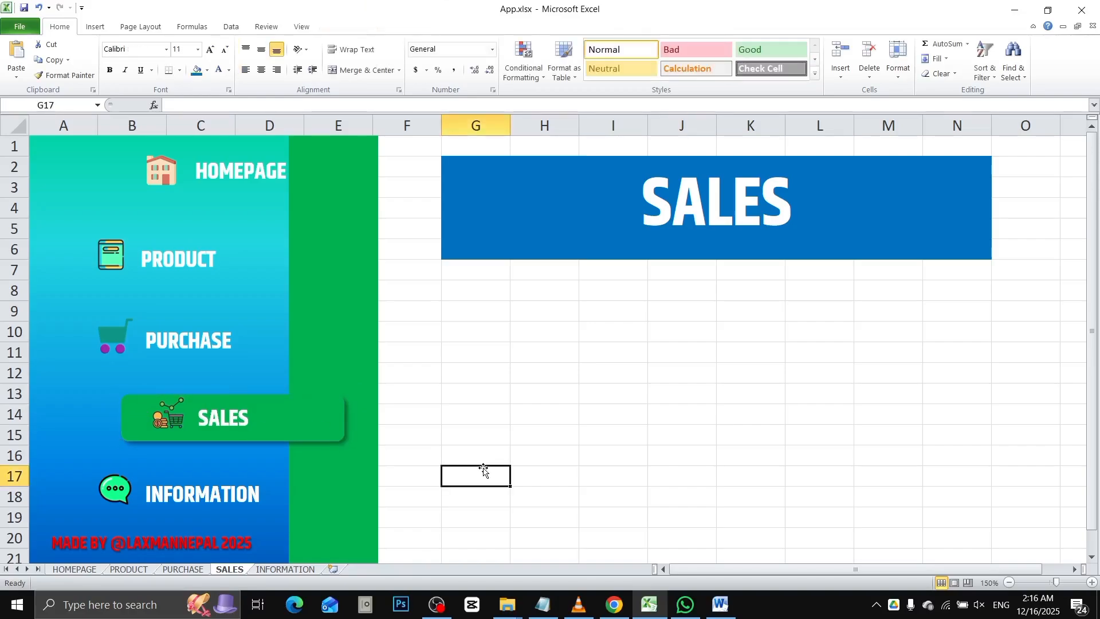
Step: Nudge the SALES icon and label group a little further right on the highlight rectangle
ctrl+click(167, 406)
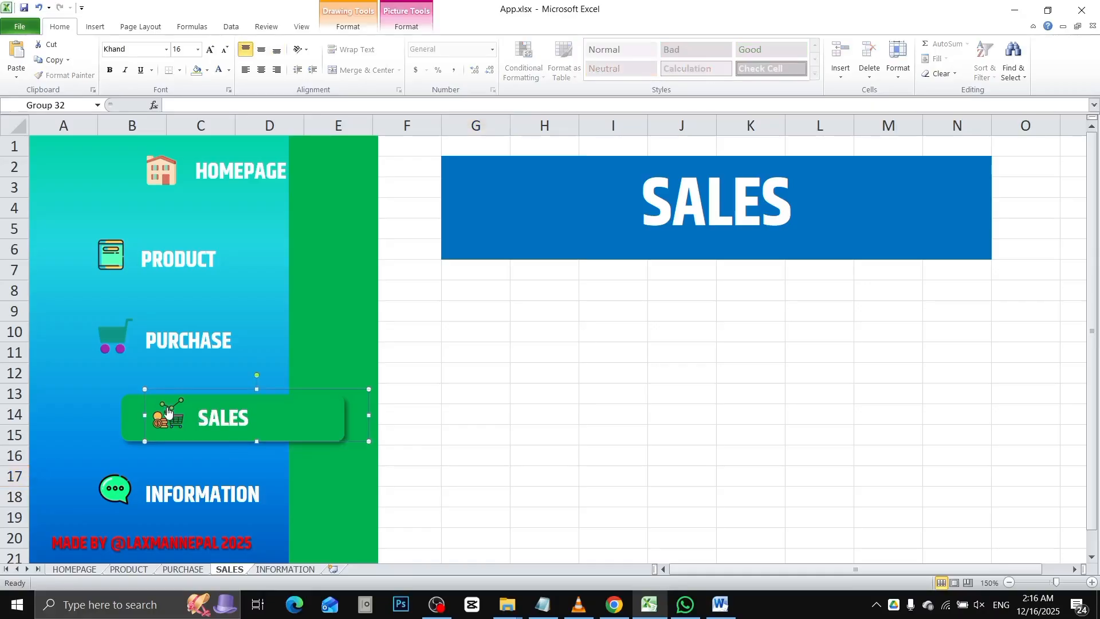
key(Right)
key(Right)
key(Right)
key(Right)
key(Right)
key(Right)
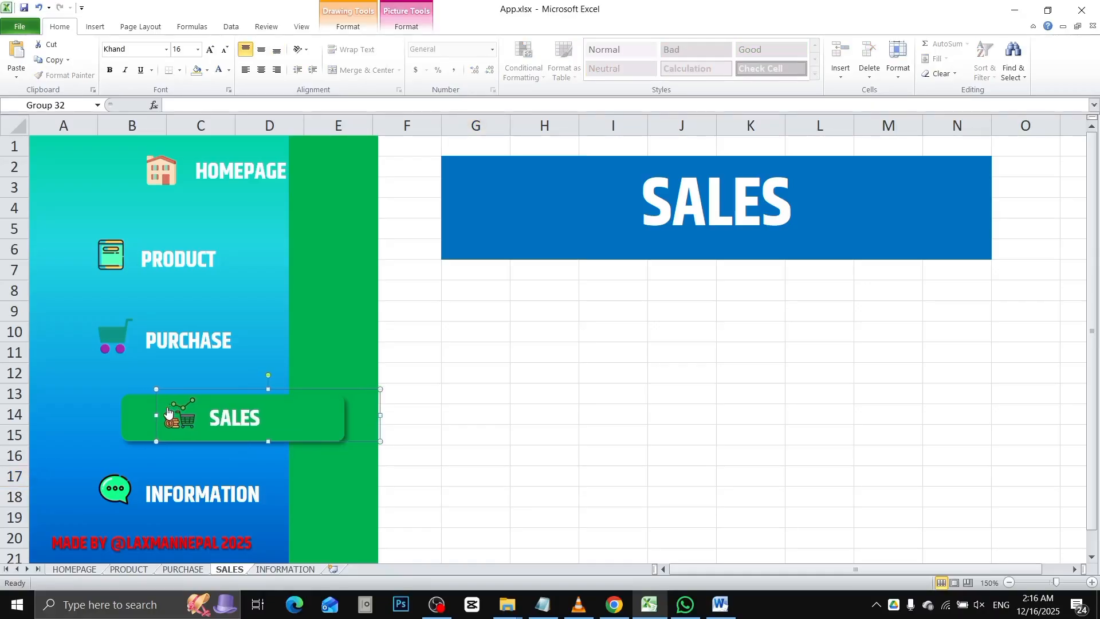
click(483, 401)
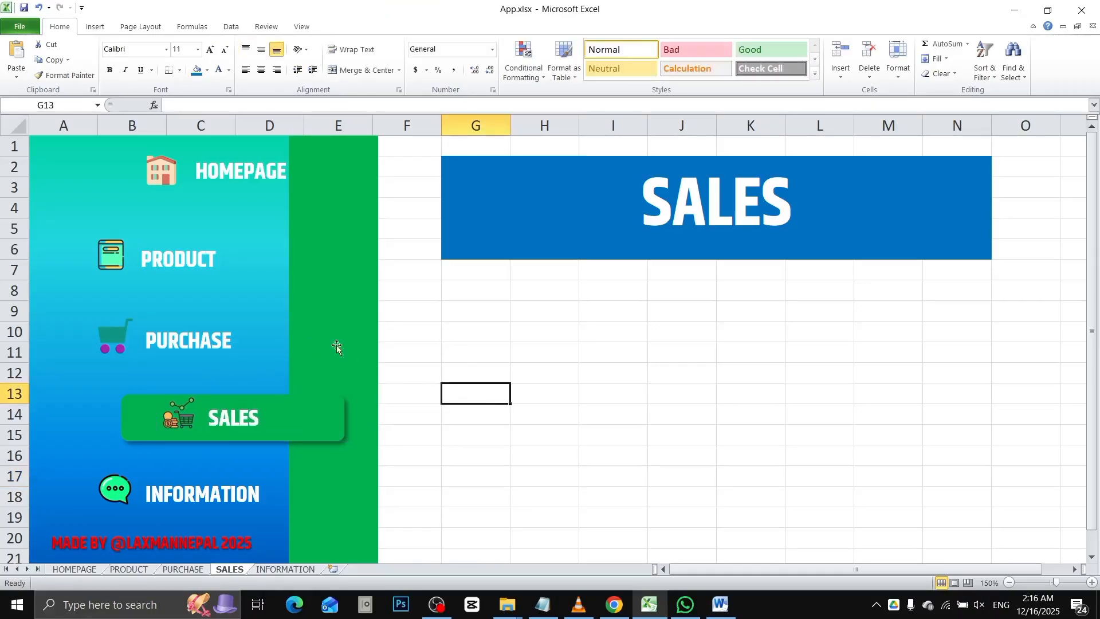
Step: Shift the HOMEPAGE icon and label group left on the SALES sheet, in line with the PRODUCT and PURCHASE entries
ctrl+click(166, 164)
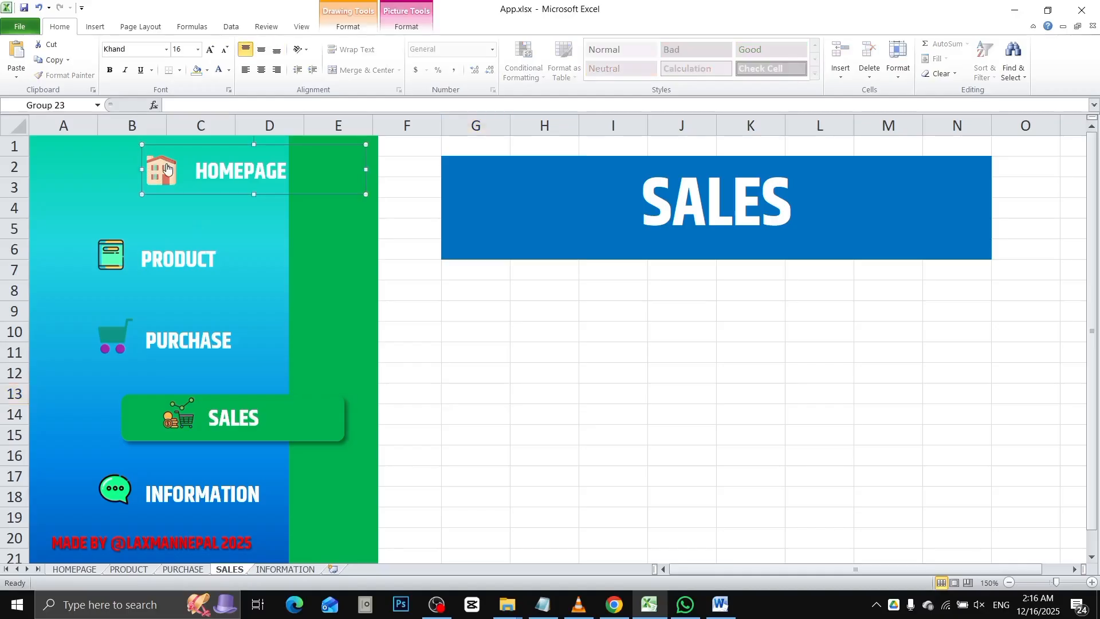
key(Left)
key(Left)
key(Left)
key(Left)
key(Left)
key(Left)
key(Left)
key(Left)
key(Left)
key(Left)
key(Left)
key(Left)
key(Left)
key(Left)
key(Left)
key(Left)
key(Left)
key(Left)
key(Left)
key(Left)
key(Left)
key(Left)
key(Left)
key(Left)
key(Left)
key(Left)
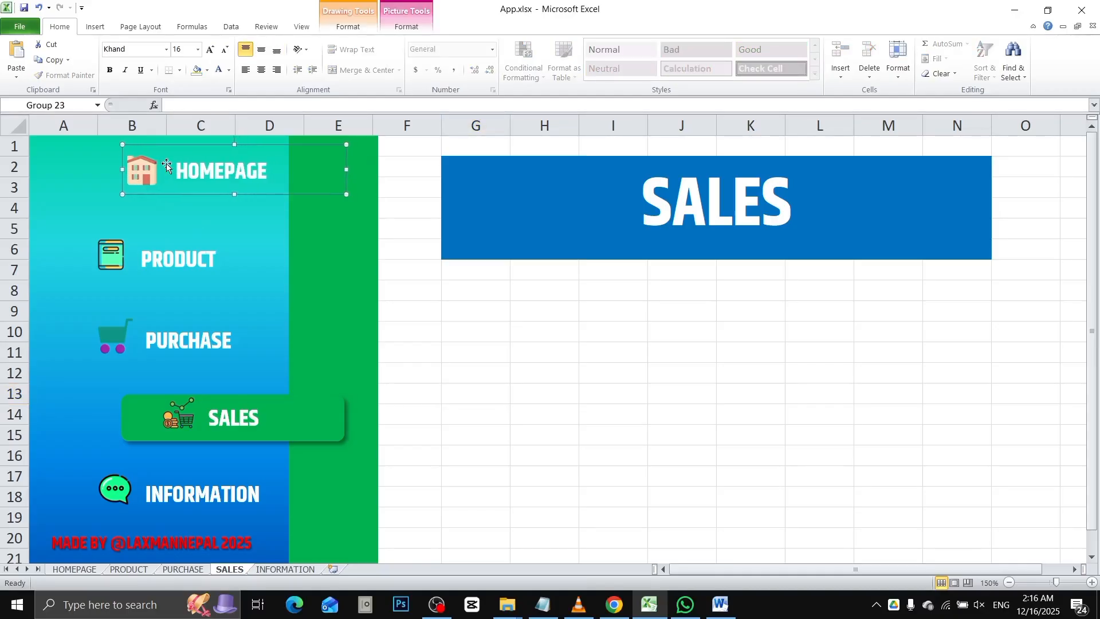
key(Right)
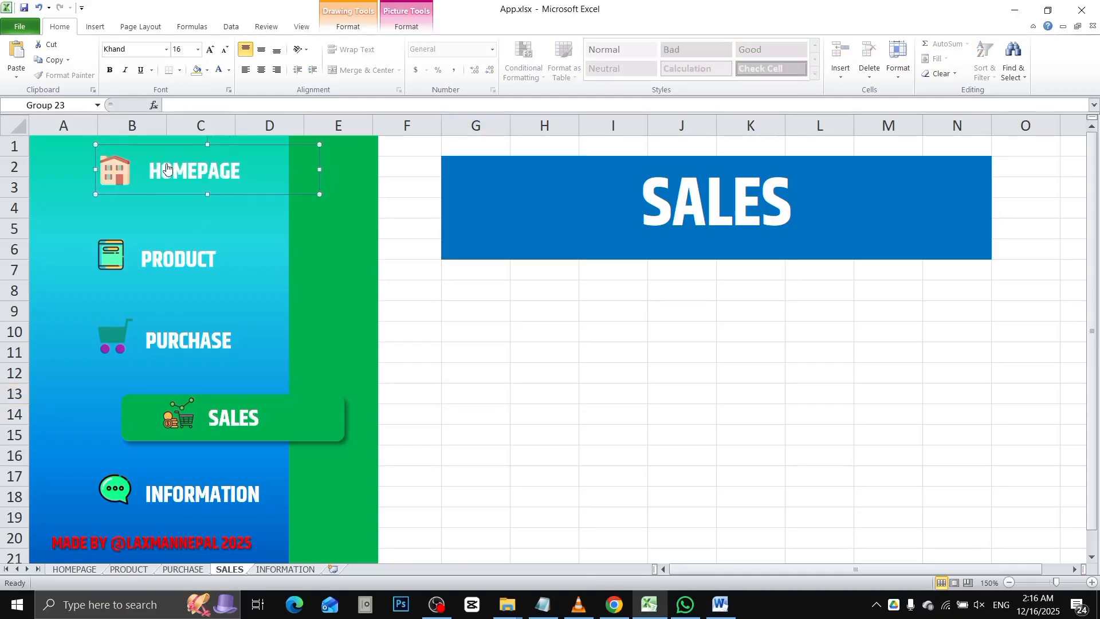
click(437, 314)
key(BackSpace)
Step: On the INFORMATION sheet, move the green highlight rectangle from behind the HOMEPAGE entry down to behind the INFORMATION entry
click(165, 498)
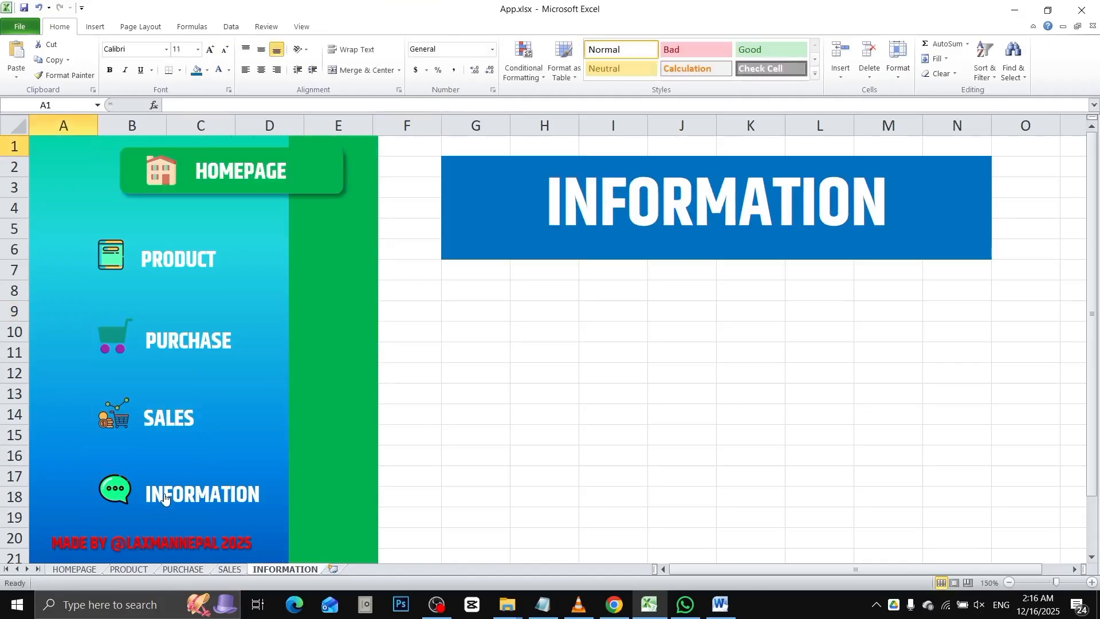
ctrl+click(132, 173)
key(Down)
key(Down)
key(Down)
key(Down)
key(Down)
key(Down)
key(Down)
key(Down)
key(Down)
key(Down)
key(Down)
key(Down)
key(Down)
key(Down)
key(Down)
key(Down)
key(Down)
key(Down)
key(Down)
key(Down)
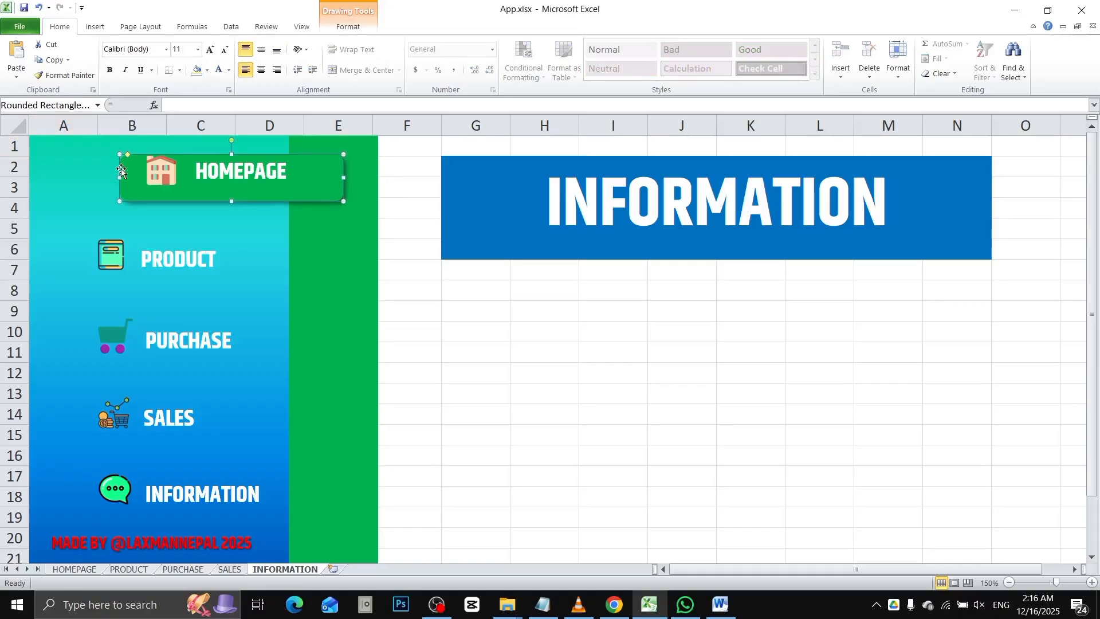
key(Down)
key(Down)
key(Down)
key(Down)
key(Down)
key(Down)
key(Down)
key(Down)
key(Down)
key(Down)
key(Down)
key(Down)
key(Down)
key(Down)
key(Down)
key(Down)
key(Down)
key(Down)
key(Down)
key(Down)
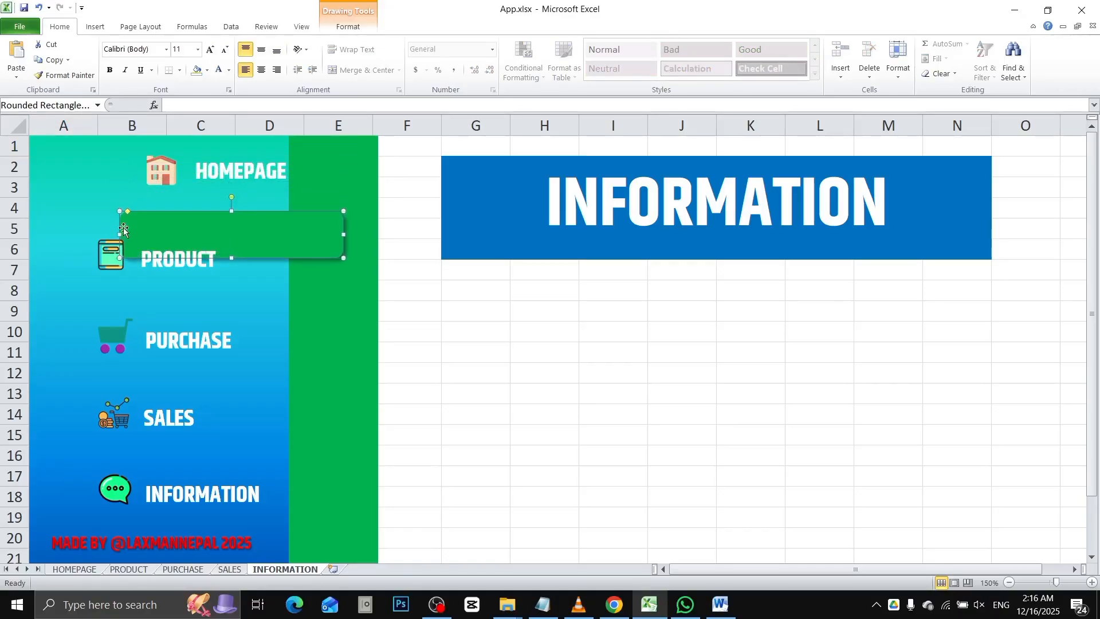
drag(125, 222, 129, 487)
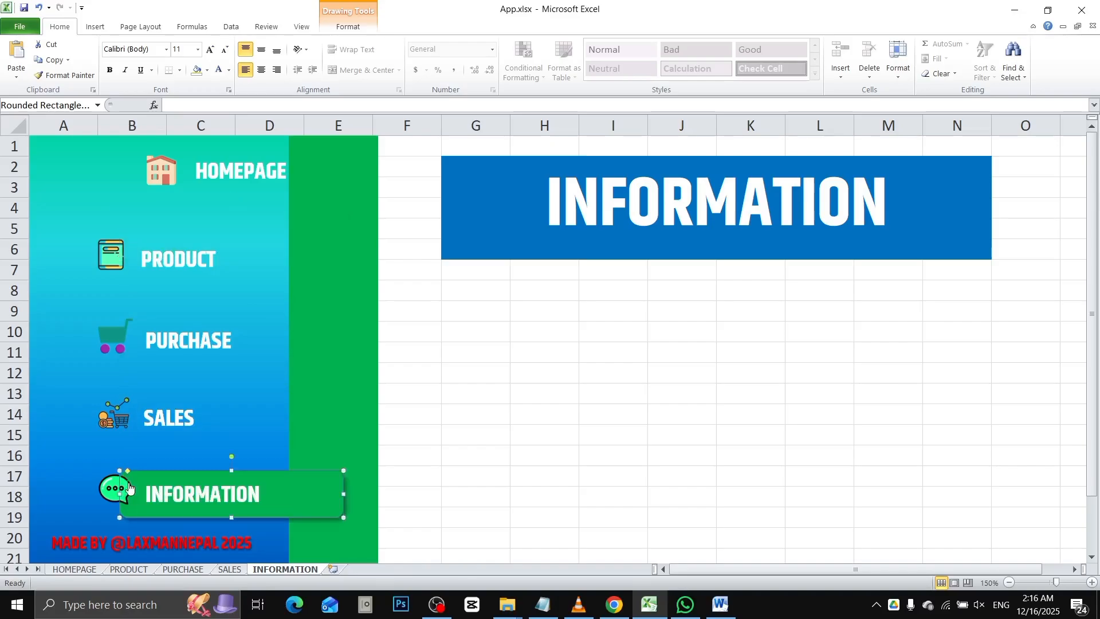
click(514, 468)
Step: Shift the INFORMATION icon and label group right so it sits inside the green highlight rectangle on the INFORMATION sheet
click(111, 492)
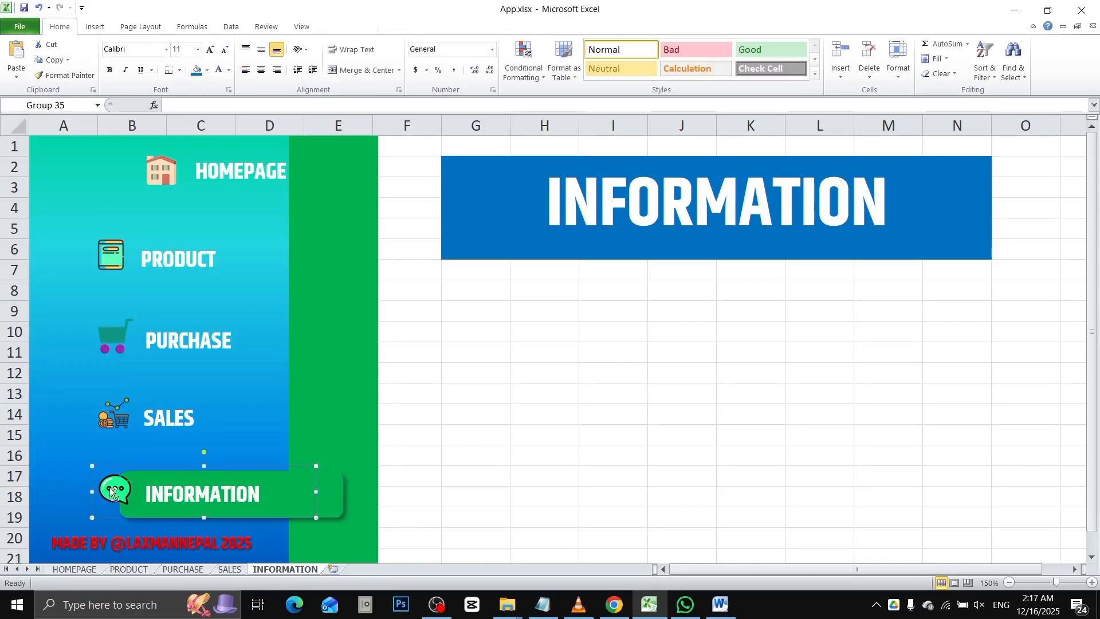
key(Right)
key(Right)
key(Right)
key(Right)
key(Right)
key(Right)
key(Right)
key(Right)
key(Right)
key(Right)
key(Right)
key(Right)
key(Right)
key(Right)
key(Right)
key(Right)
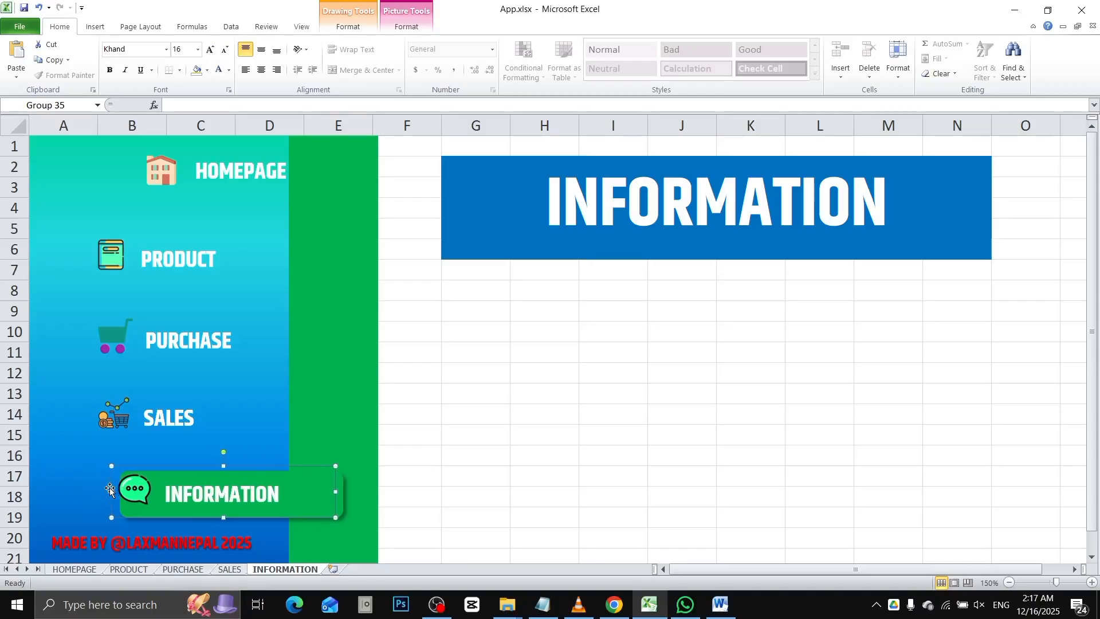
key(Right)
key(Right)
key(Right)
key(Right)
key(Right)
key(Right)
key(Right)
key(Right)
key(Right)
key(Right)
key(Right)
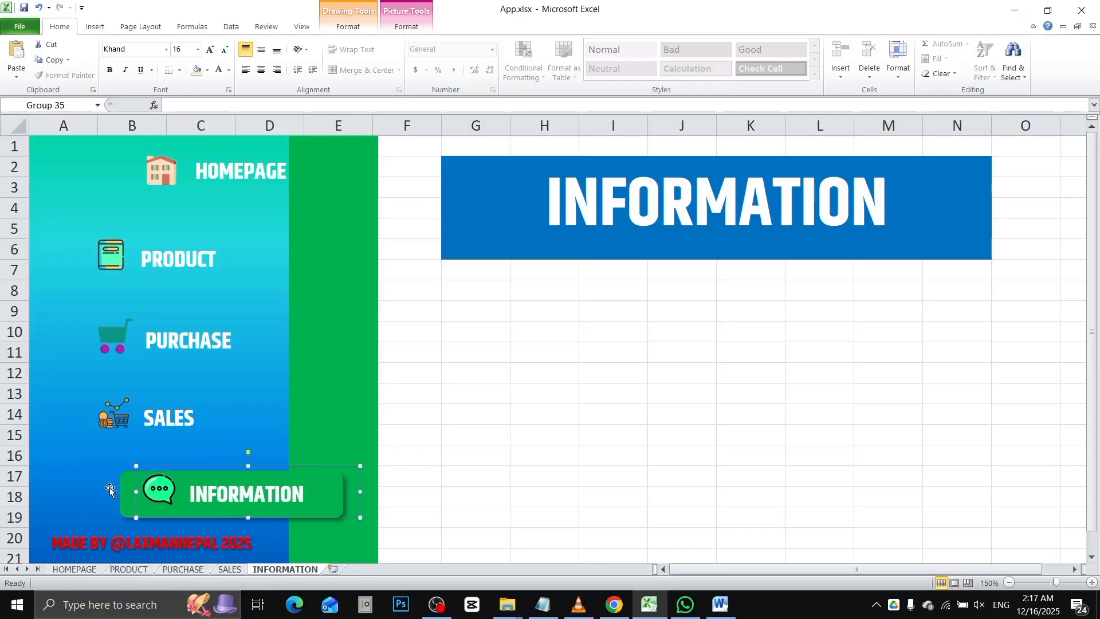
key(Right)
key(Right)
key(Right)
key(Right)
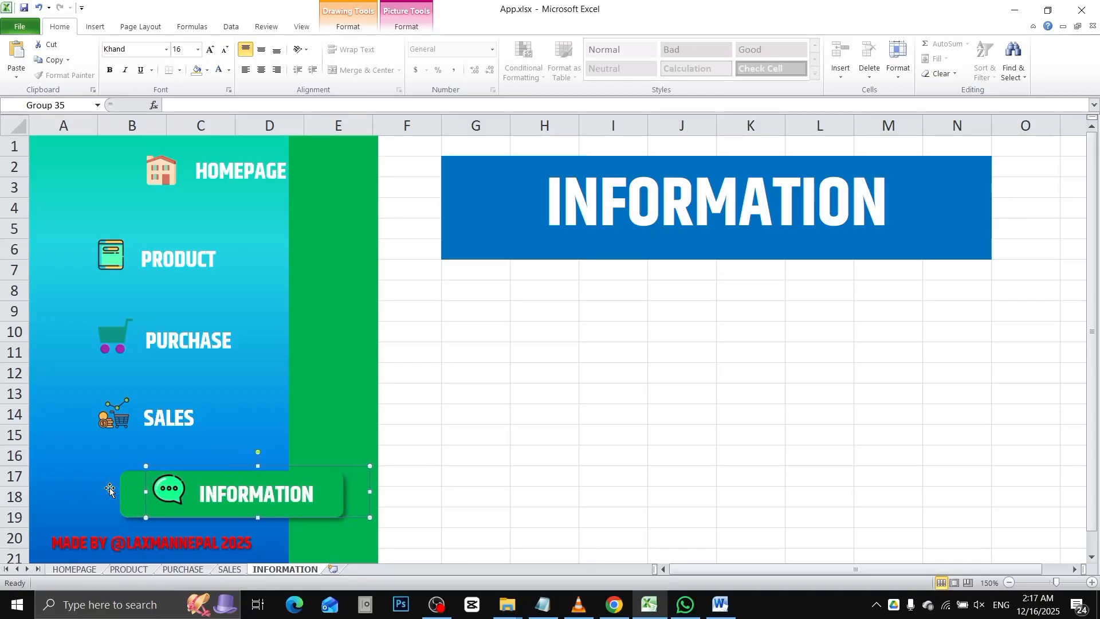
Step: Nudge the green highlight rectangle slightly up to center it on the INFORMATION icon and label
click(130, 491)
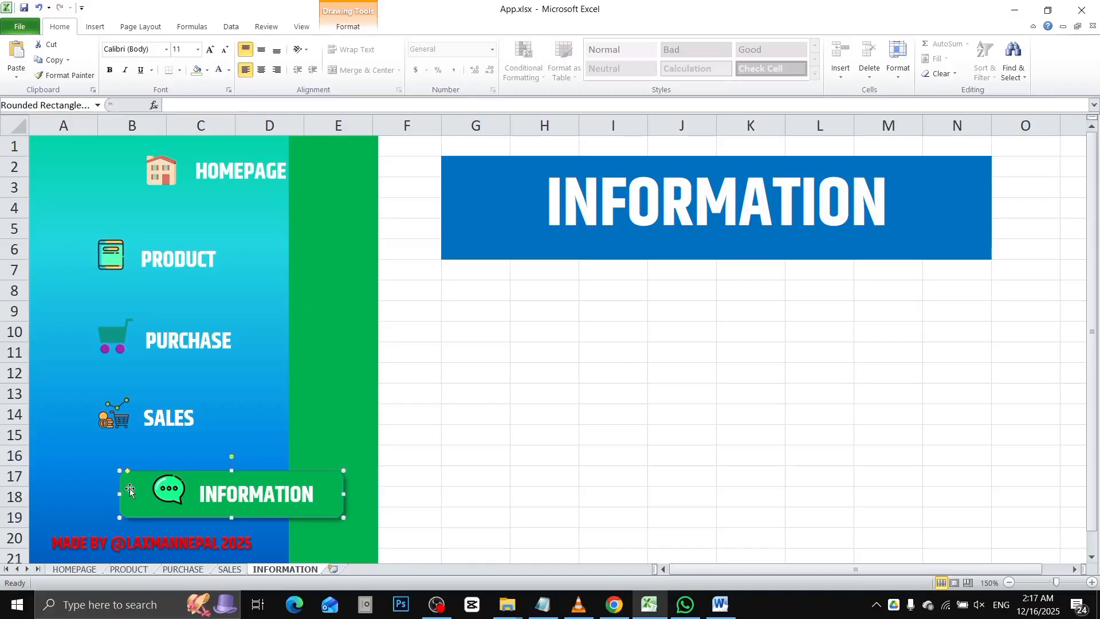
key(Up)
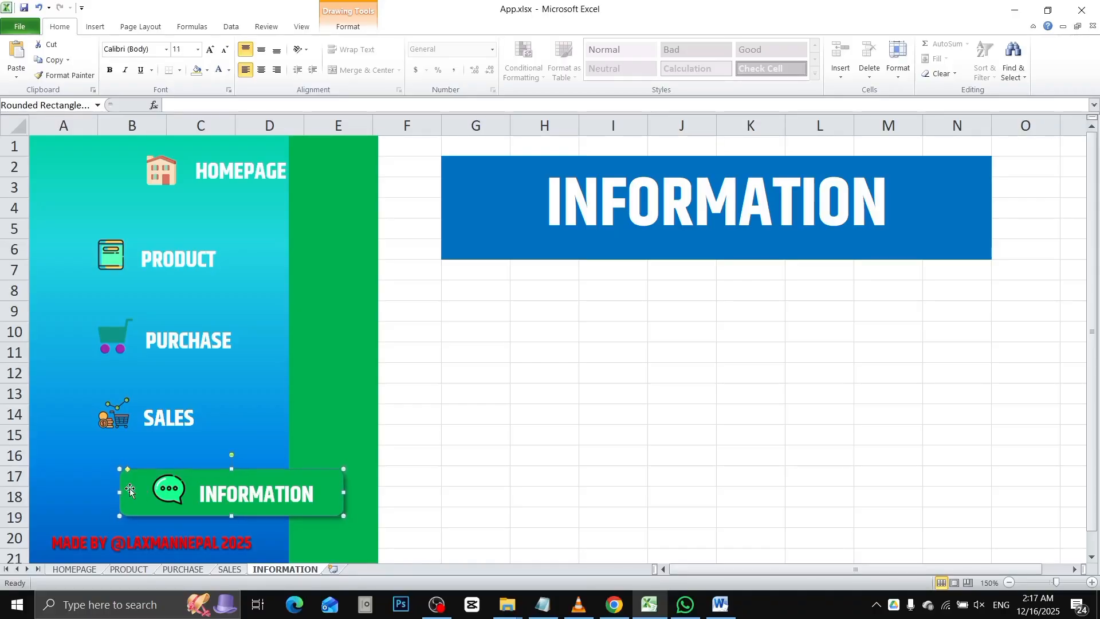
key(Up)
click(548, 359)
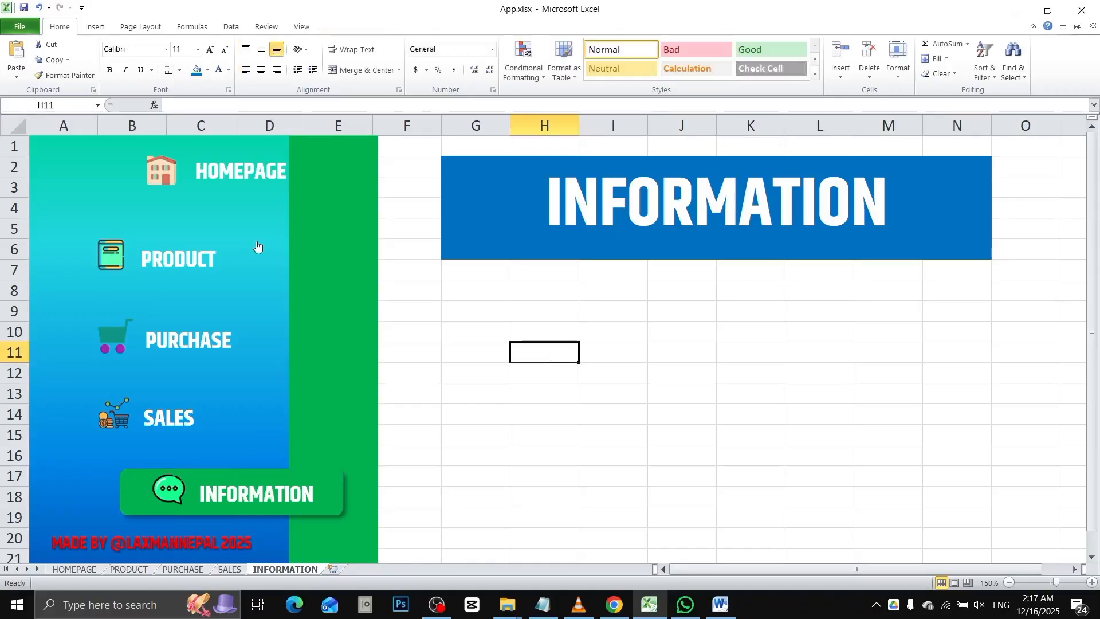
Step: Shift the HOMEPAGE icon and label group left on the INFORMATION sheet, in line with the other sidebar entries
click(161, 161)
key(Left)
key(Left)
key(Left)
key(Left)
key(Left)
key(Left)
key(Left)
key(Left)
key(Left)
key(Left)
key(Left)
key(Left)
key(Left)
key(Left)
key(Left)
key(Left)
key(Left)
key(Left)
key(Left)
key(Left)
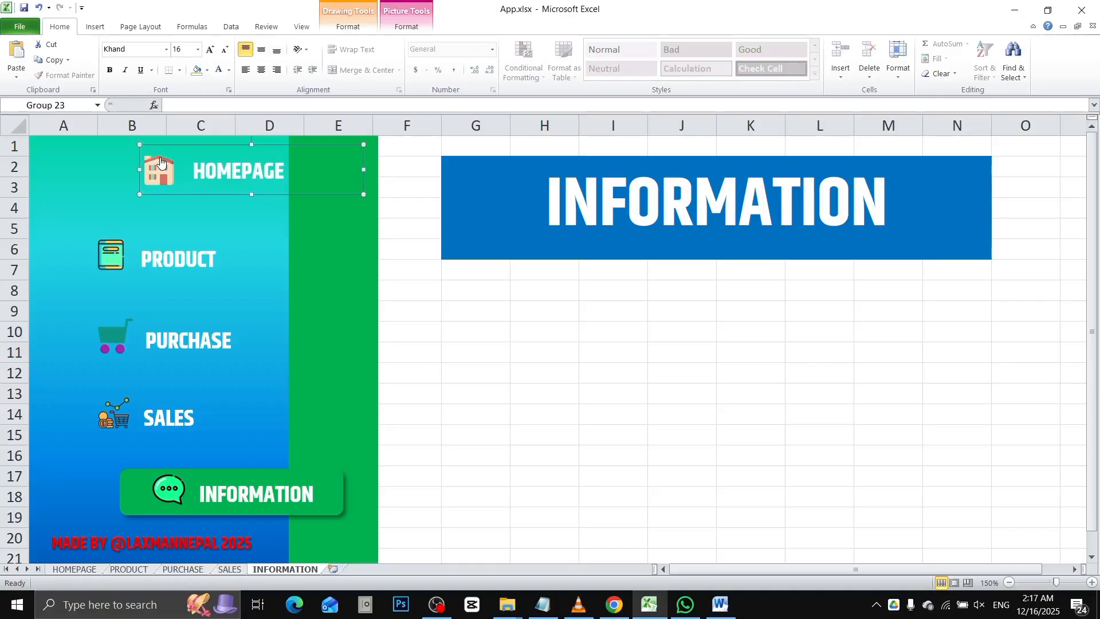
key(Left)
key(Left)
key(Left)
key(Left)
key(Left)
key(Left)
key(Left)
key(Left)
key(Left)
key(Left)
key(Left)
key(Left)
key(Left)
key(Left)
key(Left)
key(Left)
key(Left)
key(Left)
key(Left)
key(Left)
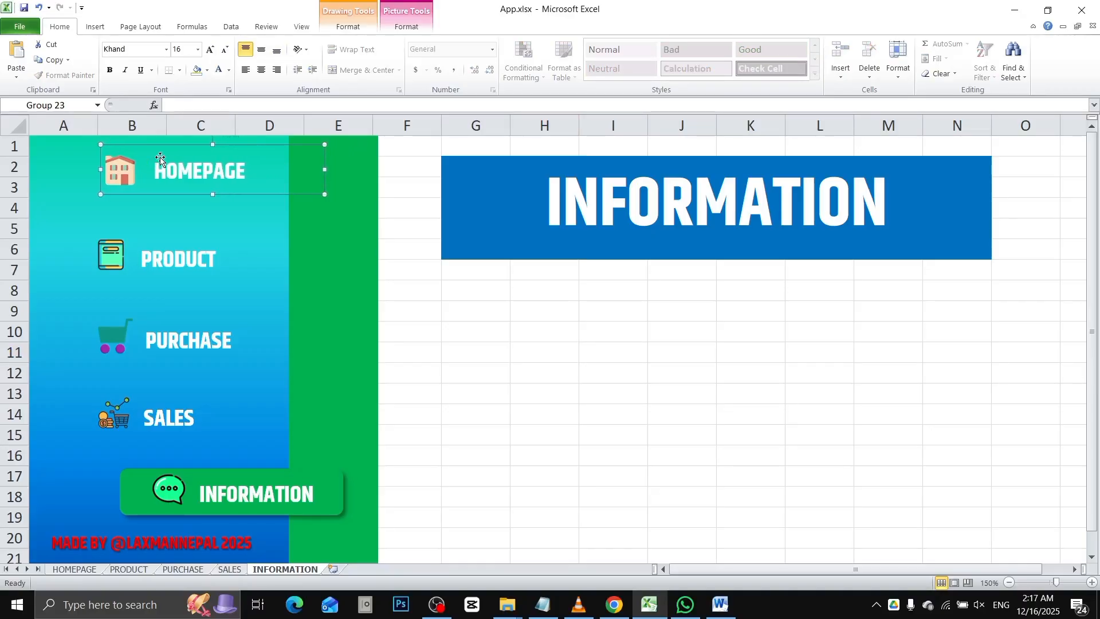
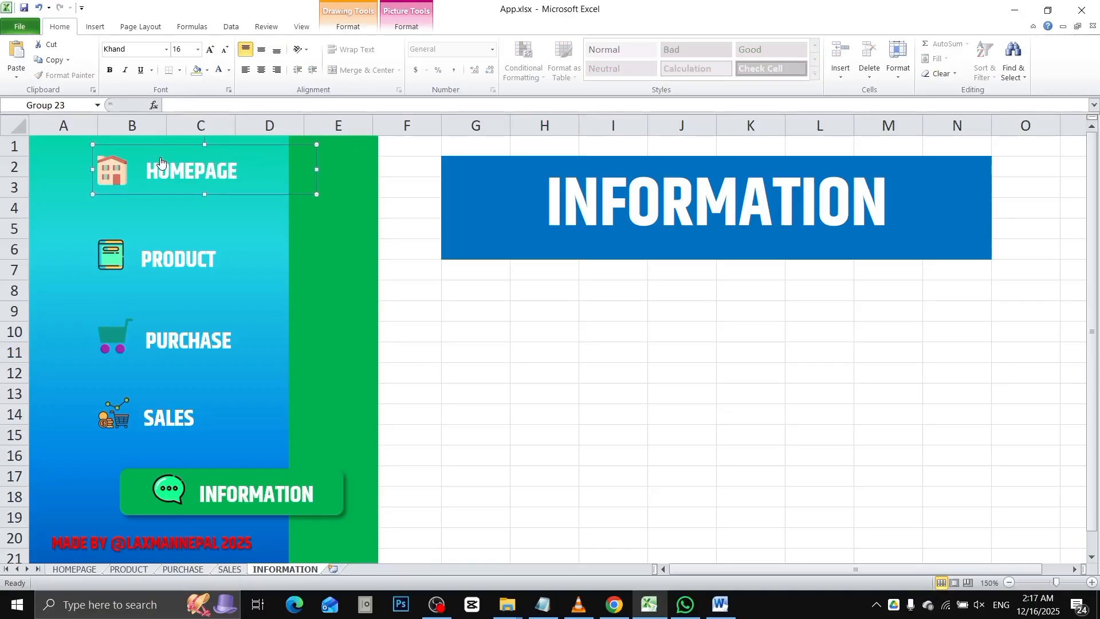
click(570, 409)
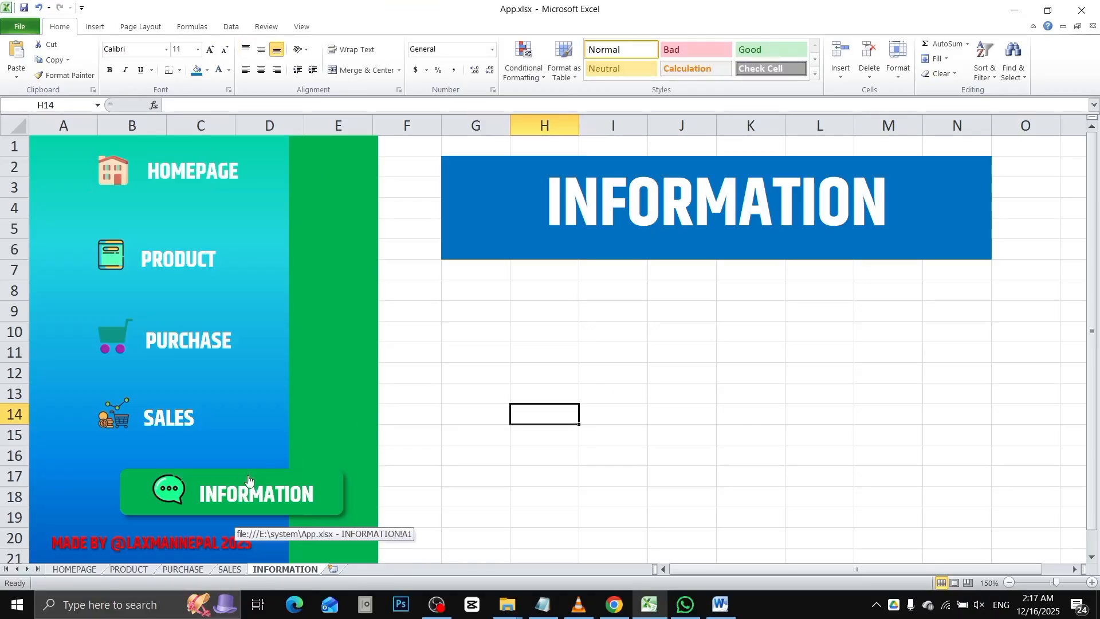
Step: Send the INFORMATION highlight rectangle backward so its end lies behind the green vertical strip
ctrl+click(133, 476)
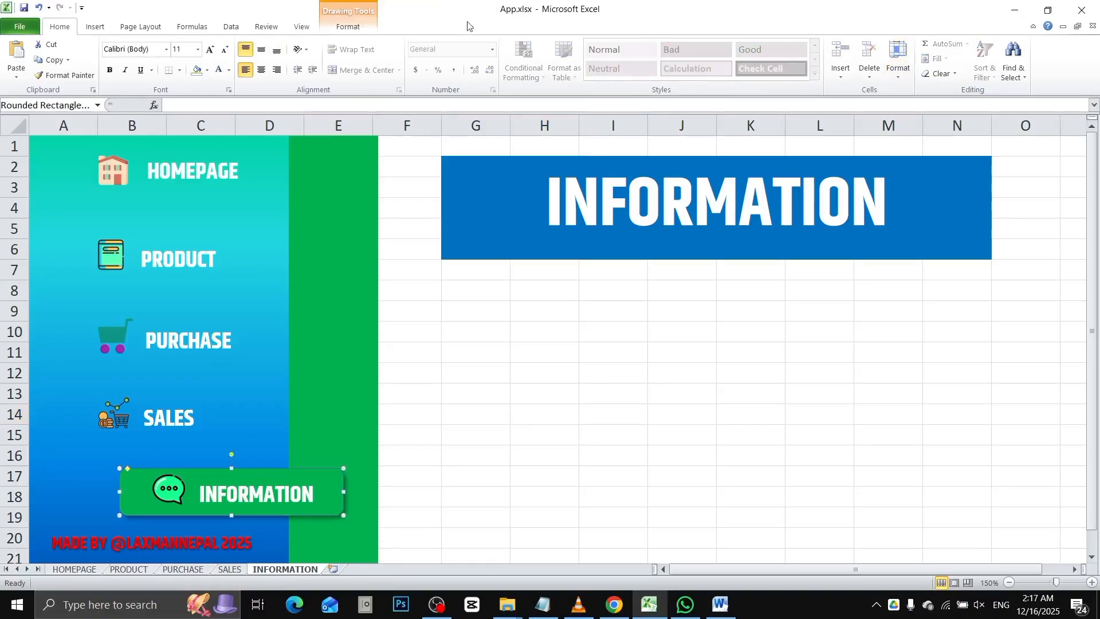
click(369, 32)
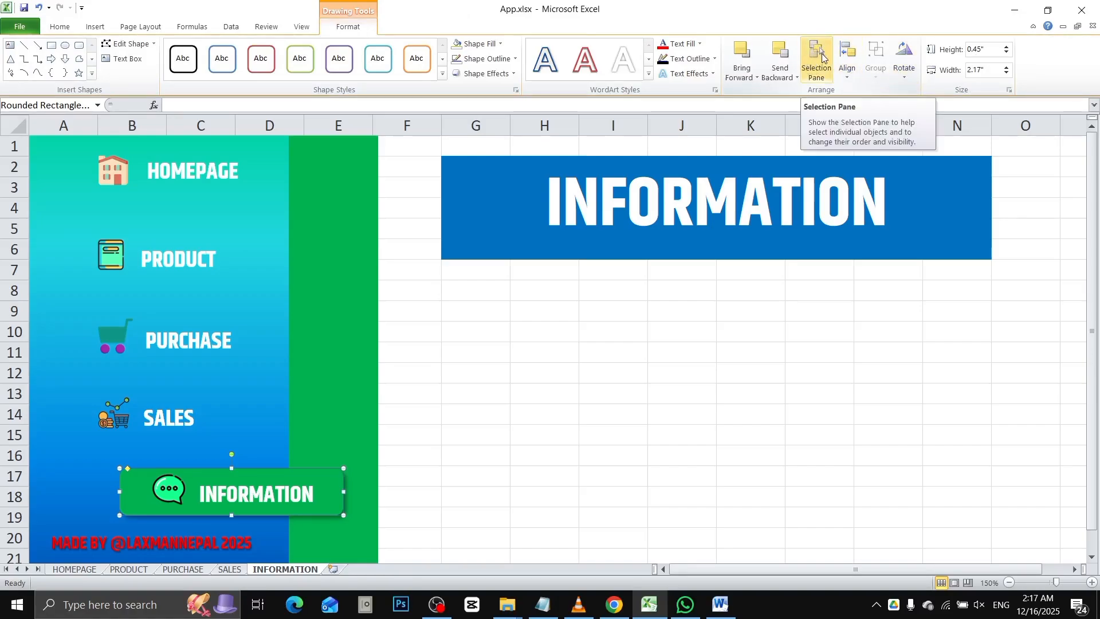
click(573, 443)
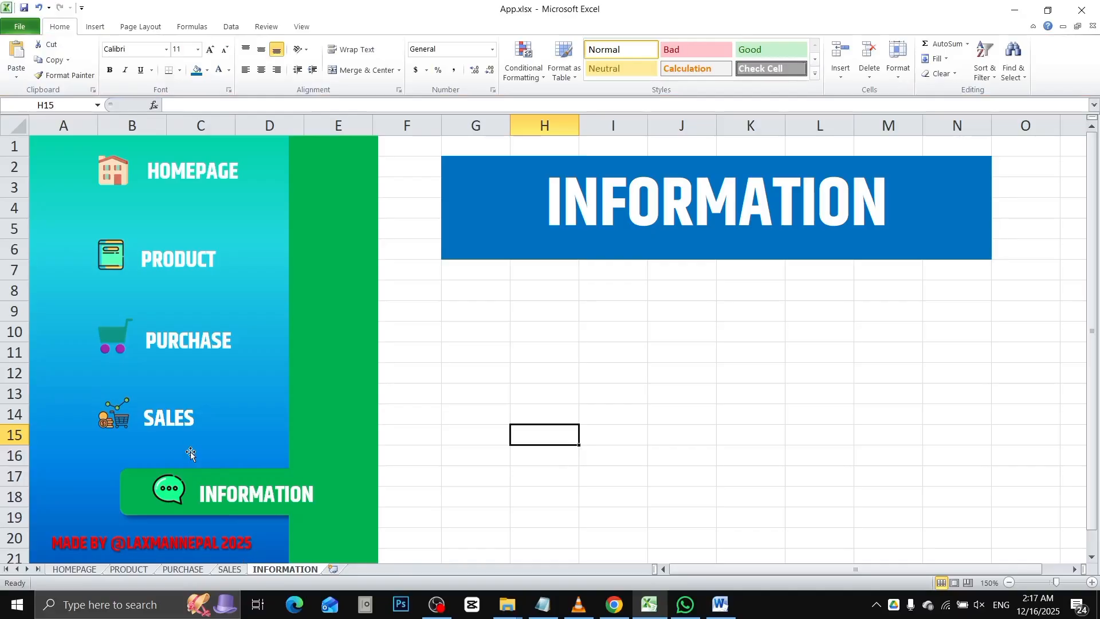
Step: On the SALES sheet, send the highlight rectangle backward behind the green vertical strip
click(170, 425)
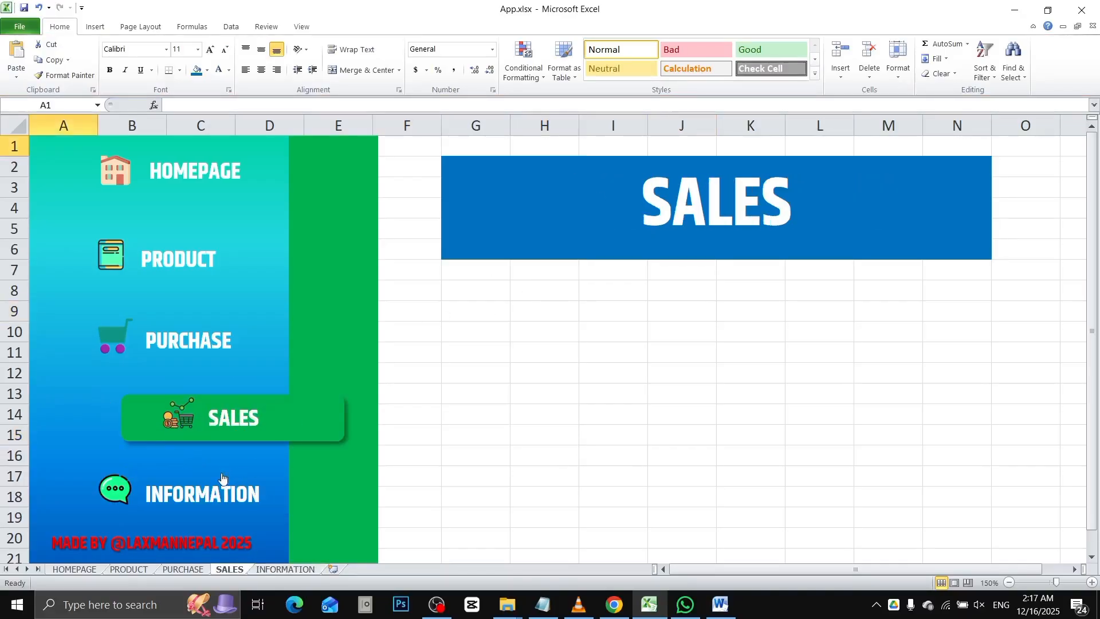
click(137, 435)
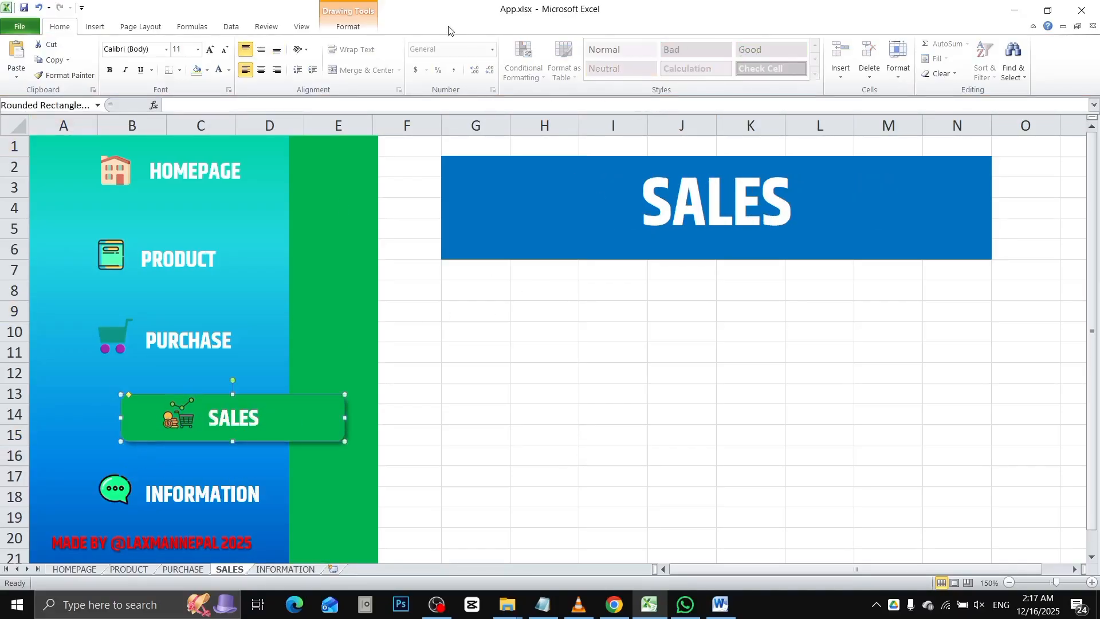
click(349, 27)
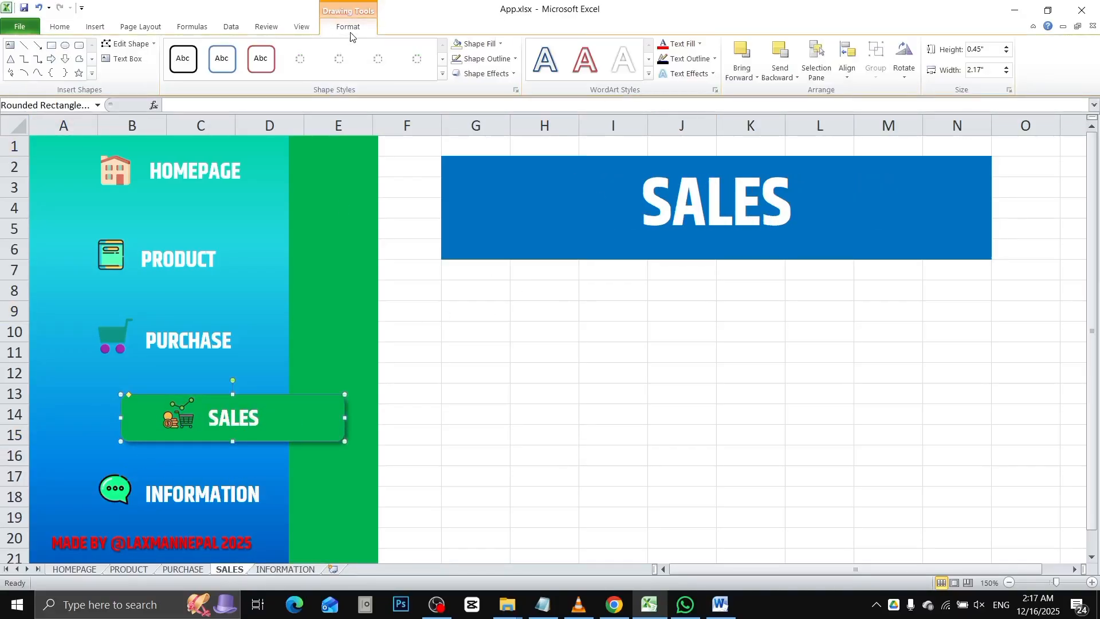
click(785, 54)
click(517, 349)
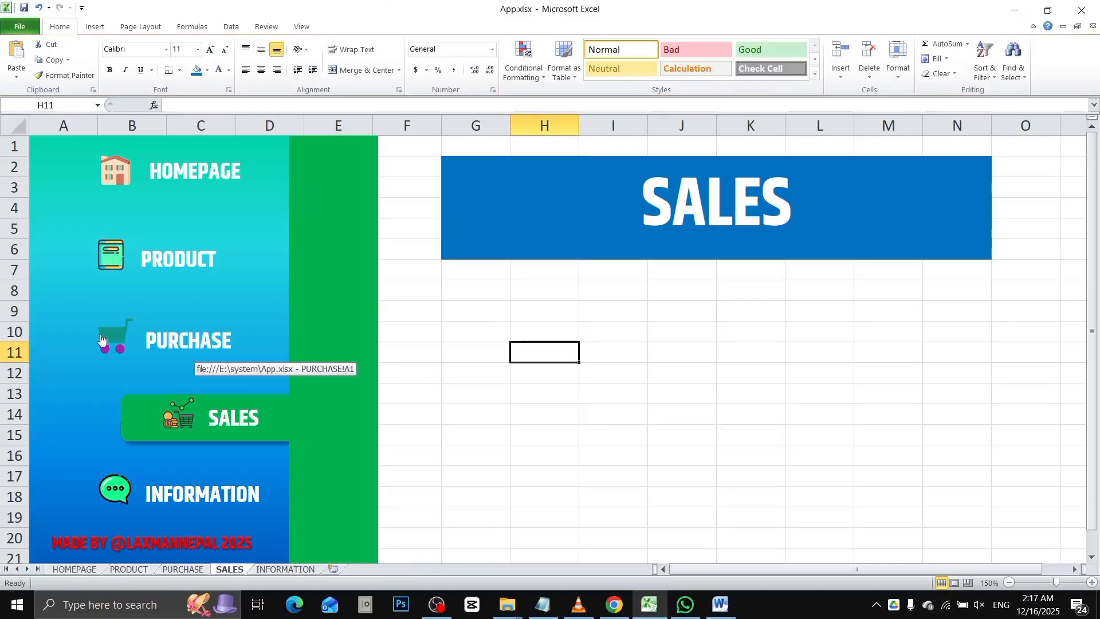
Step: On the PURCHASE sheet, send the highlight rectangle backward behind the green vertical strip
click(147, 338)
ctrl+click(150, 339)
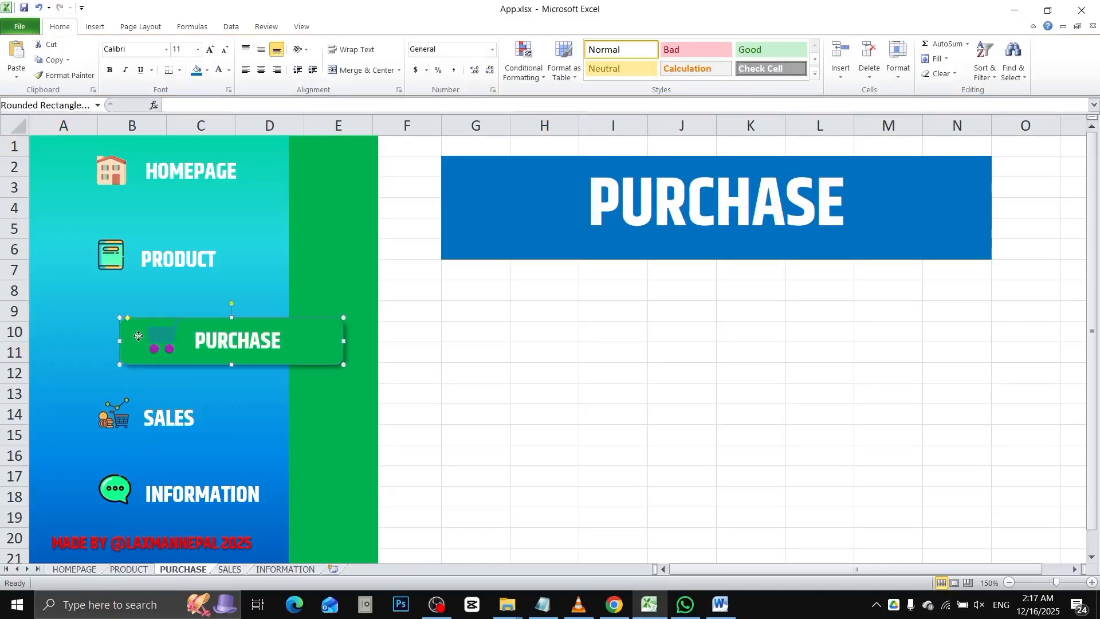
click(367, 25)
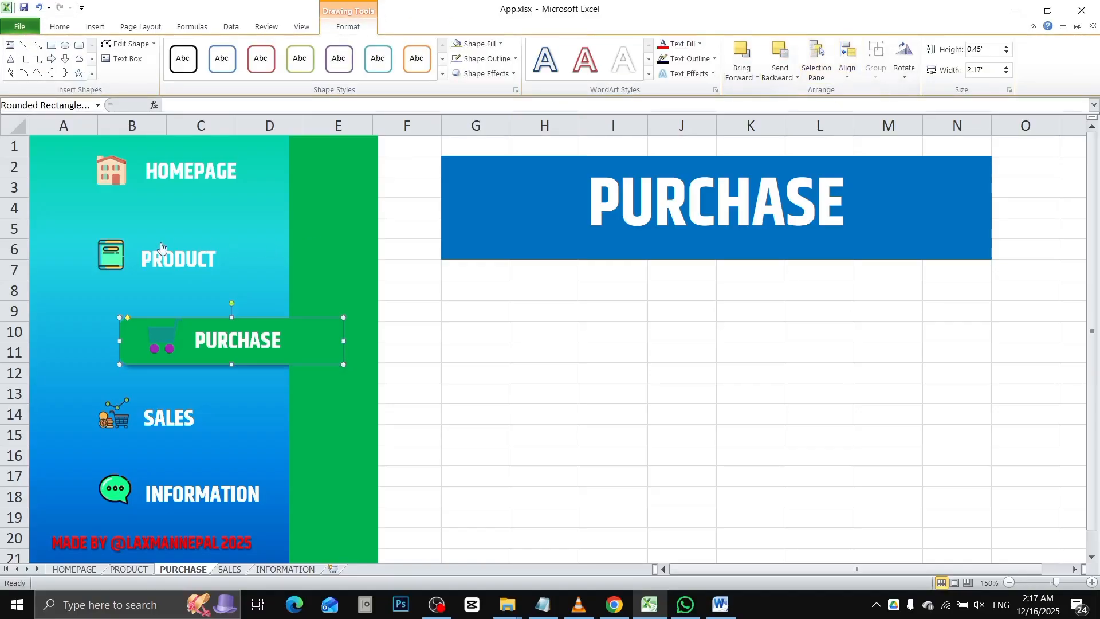
Step: On the PRODUCT sheet, send the highlight rectangle backward behind the green vertical strip
click(99, 247)
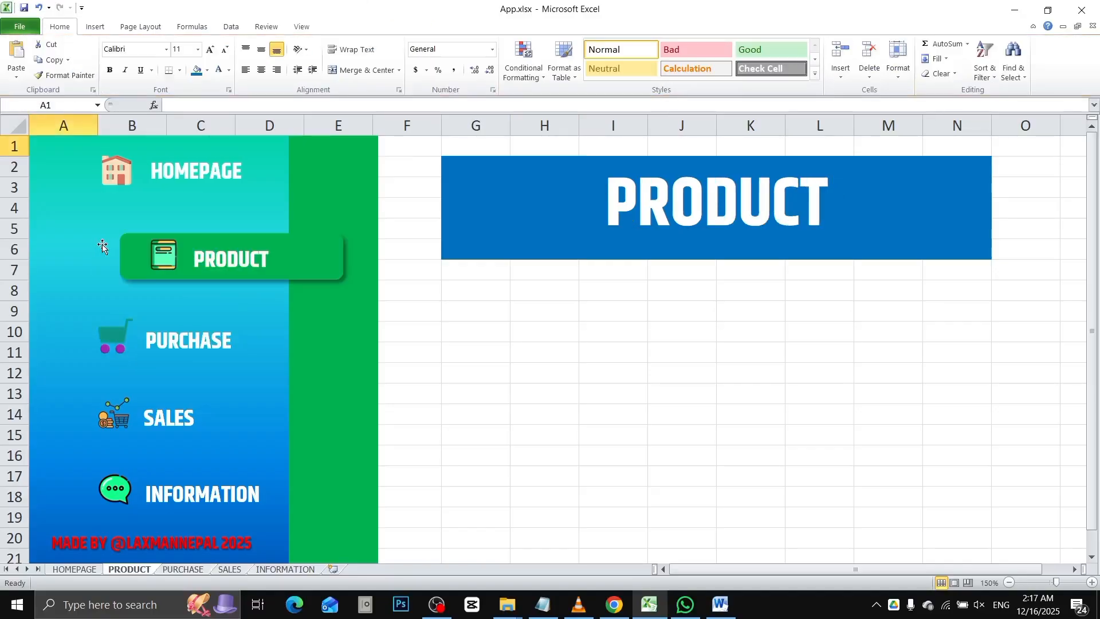
ctrl+click(121, 247)
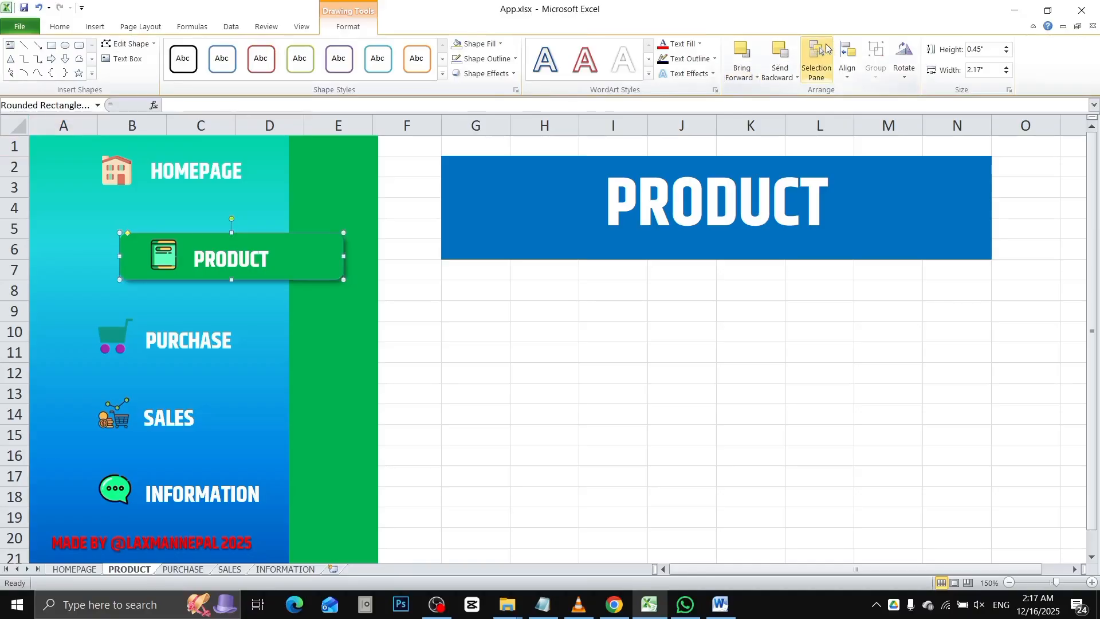
click(779, 54)
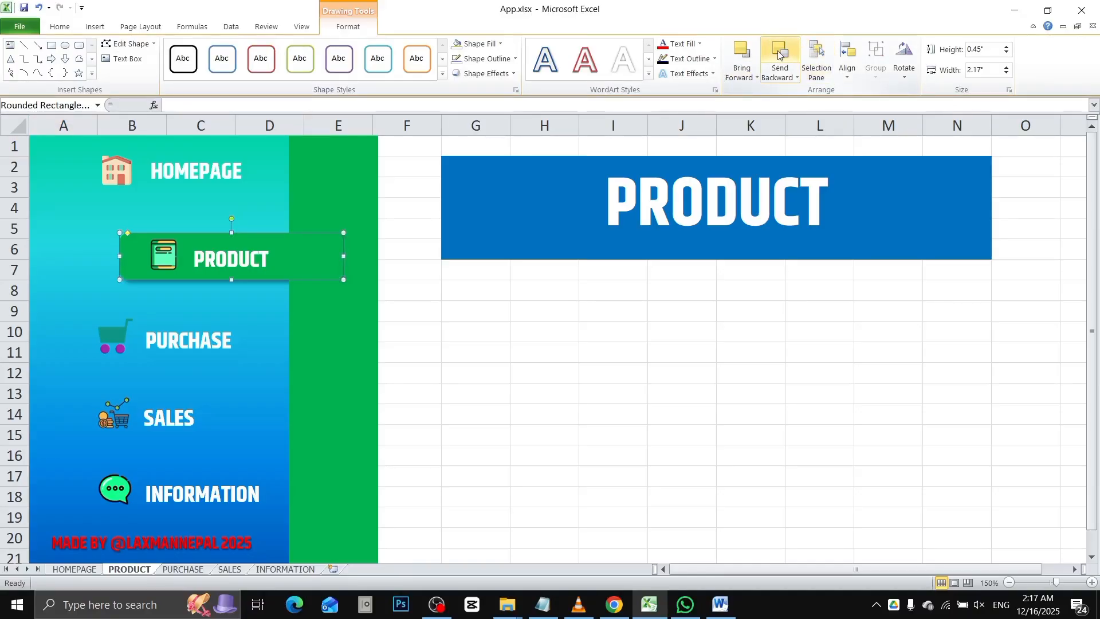
Step: On the HOMEPAGE sheet, send the highlight rectangle backward behind the green vertical strip
click(121, 178)
ctrl+click(122, 174)
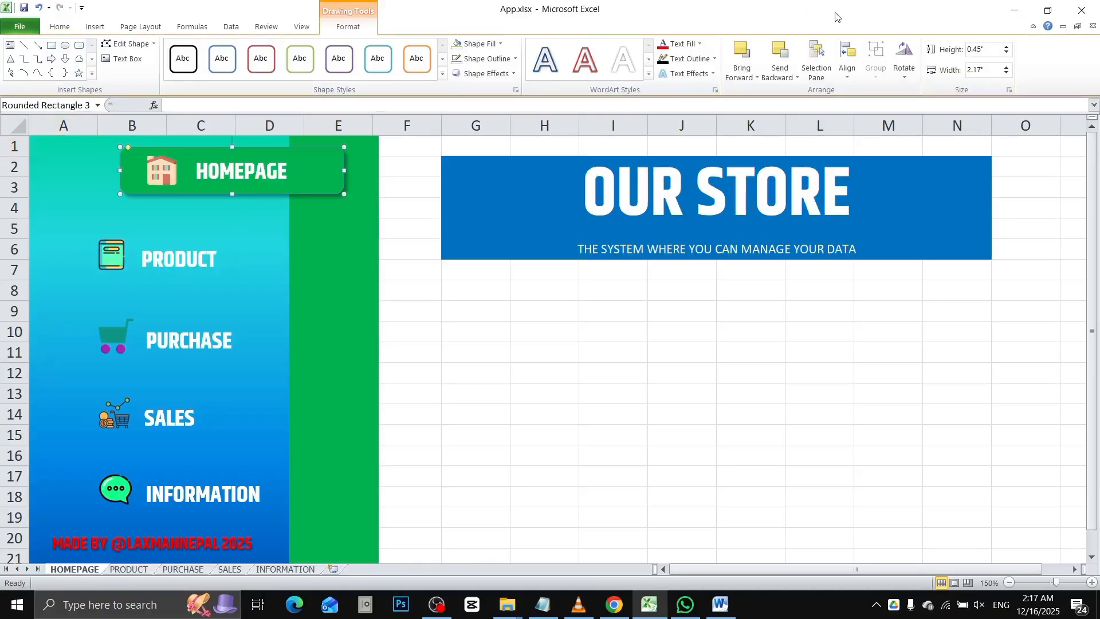
click(780, 55)
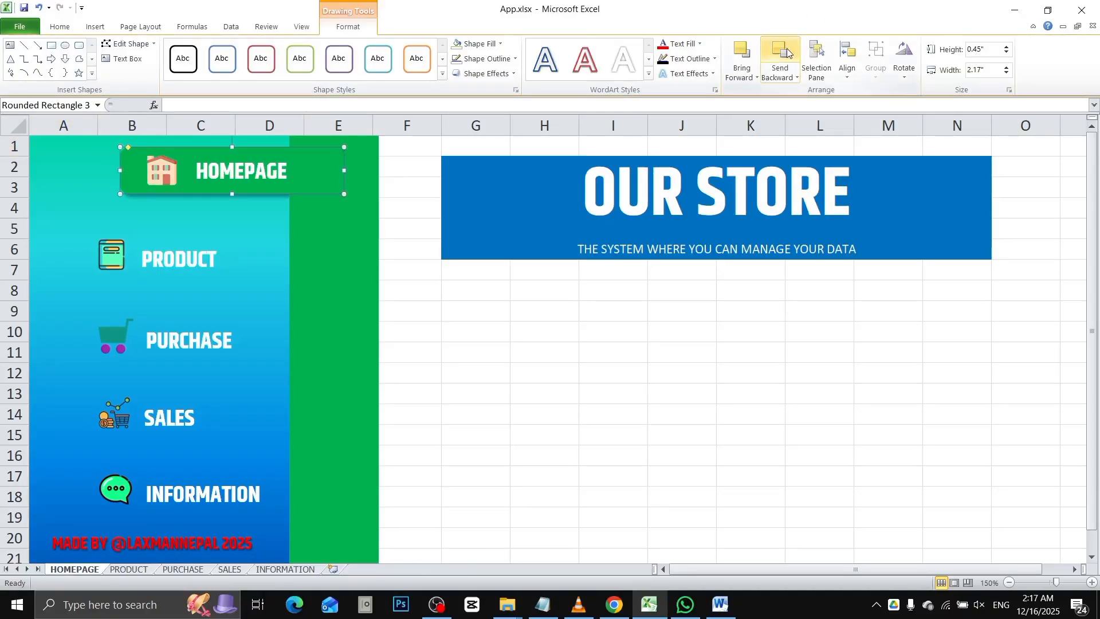
click(556, 402)
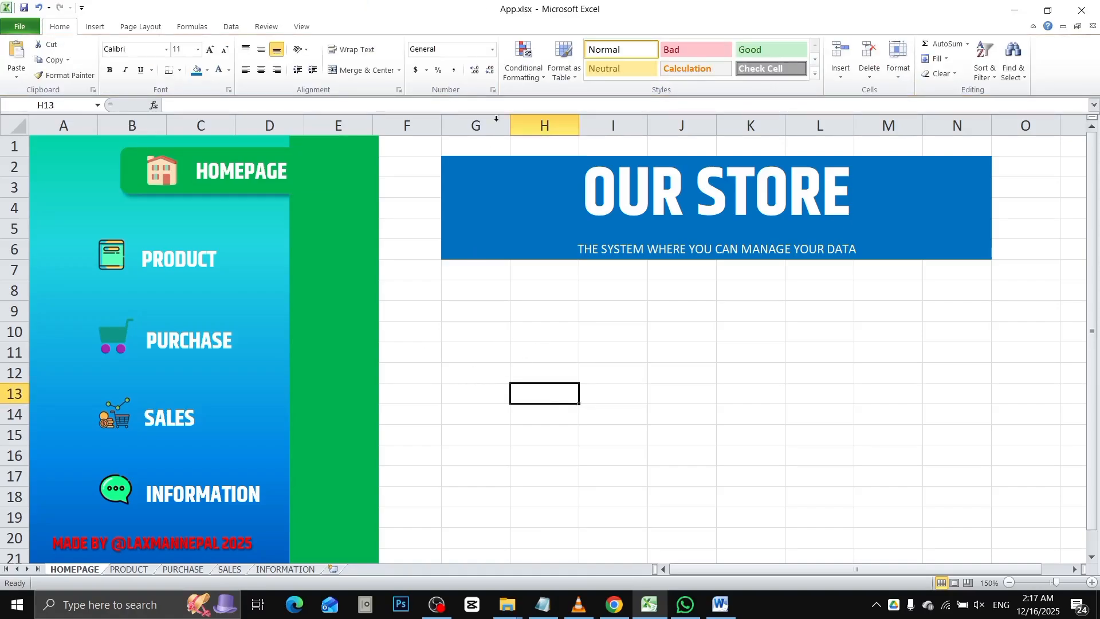
Step: Hide the gridlines on the HOMEPAGE sheet
click(300, 27)
click(174, 70)
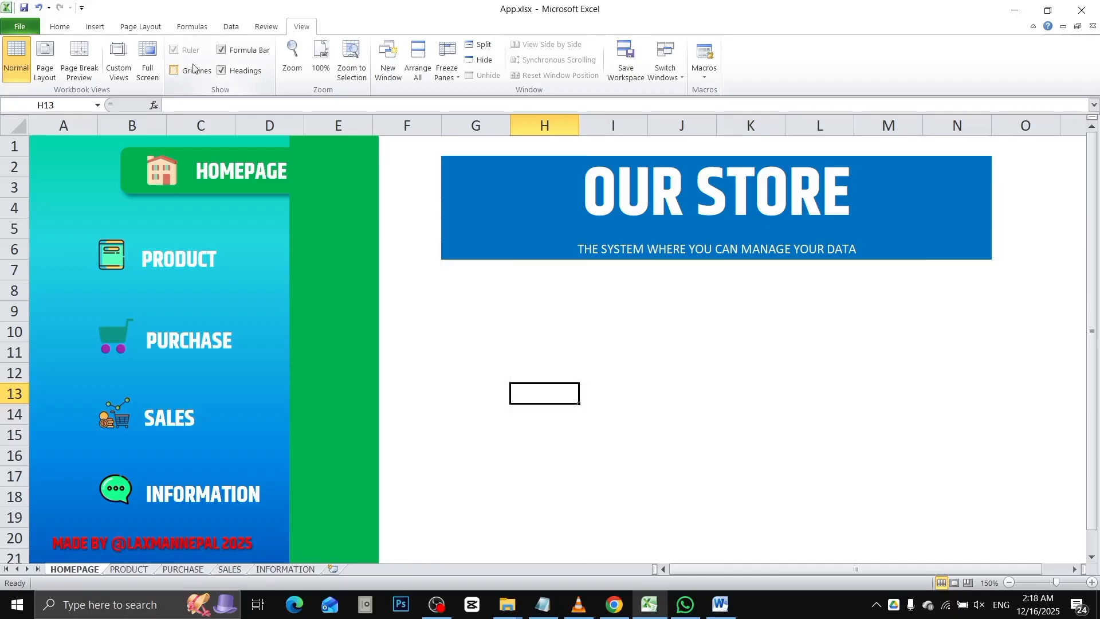
Step: Try hiding the formula bar and the row and column headings, and turn both back on
click(222, 50)
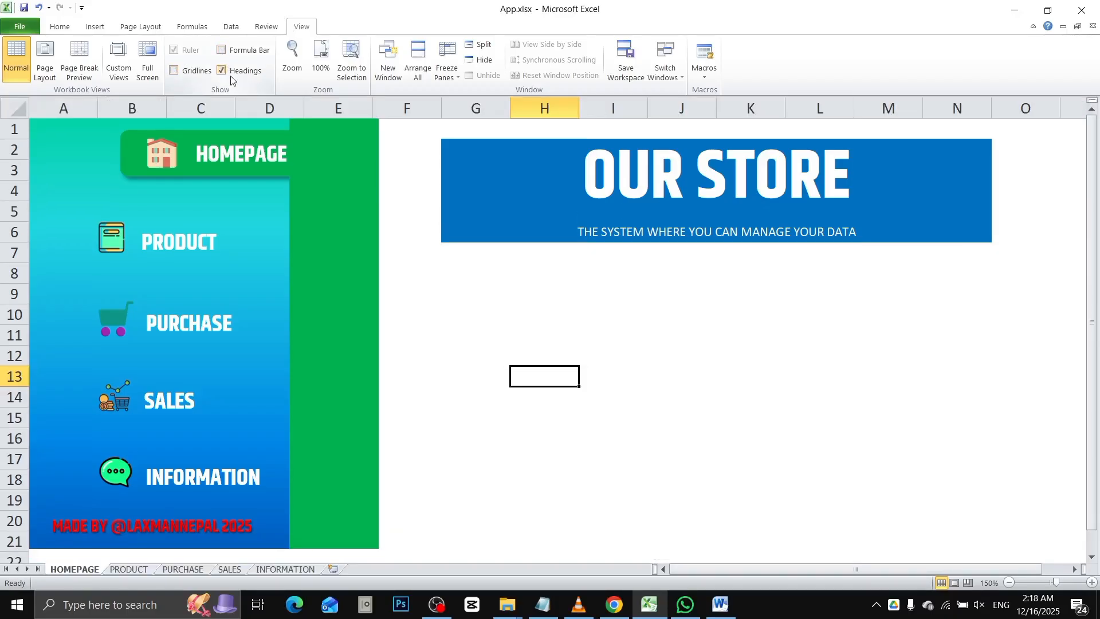
click(222, 70)
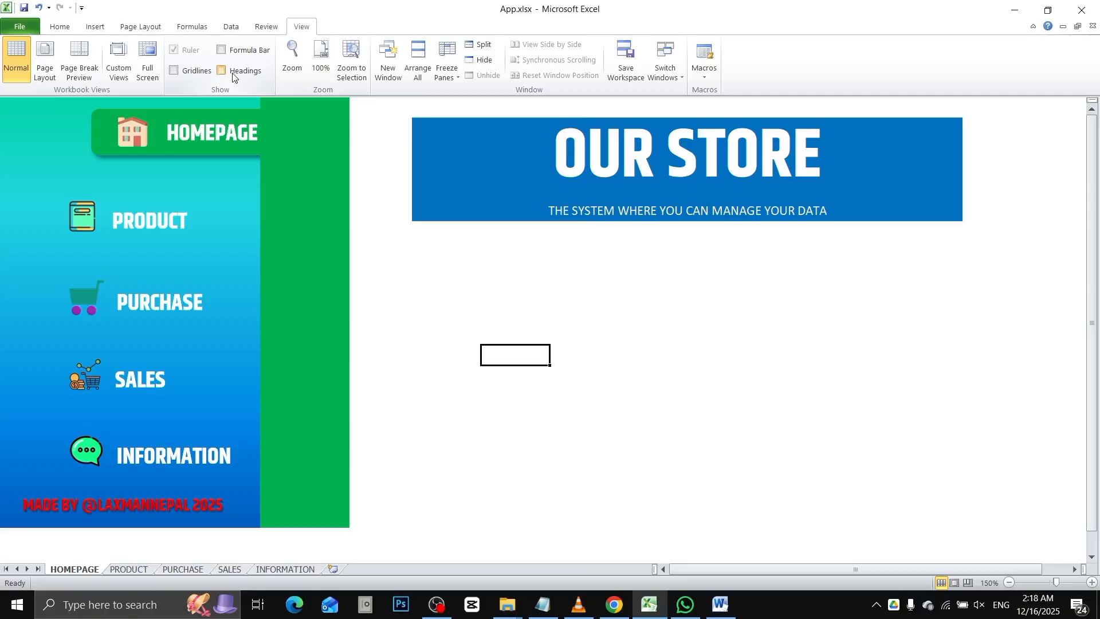
click(221, 70)
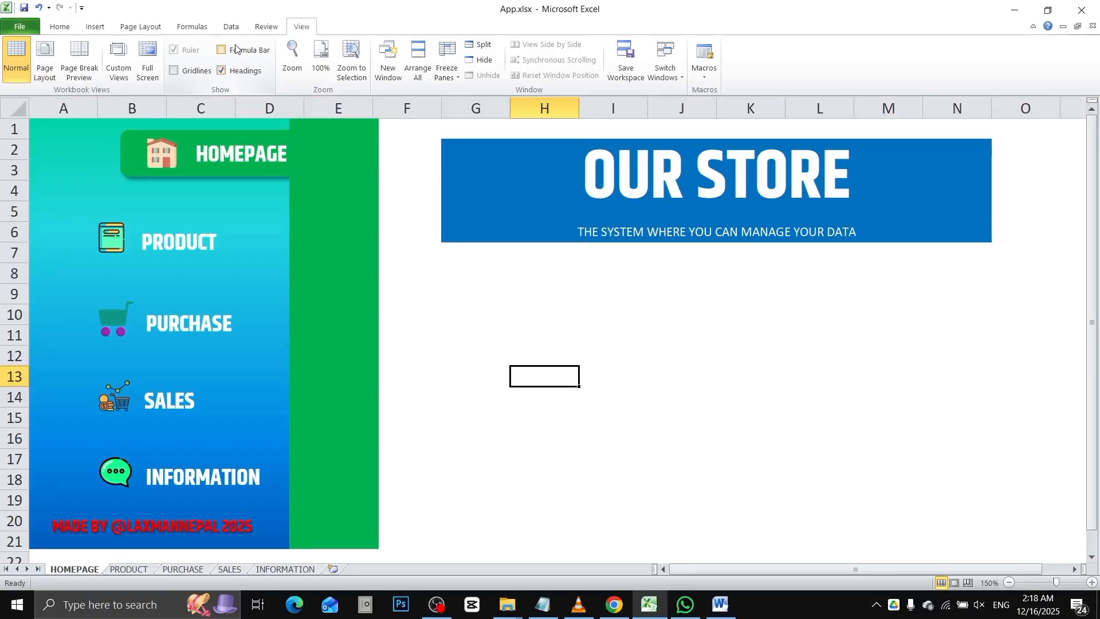
click(235, 54)
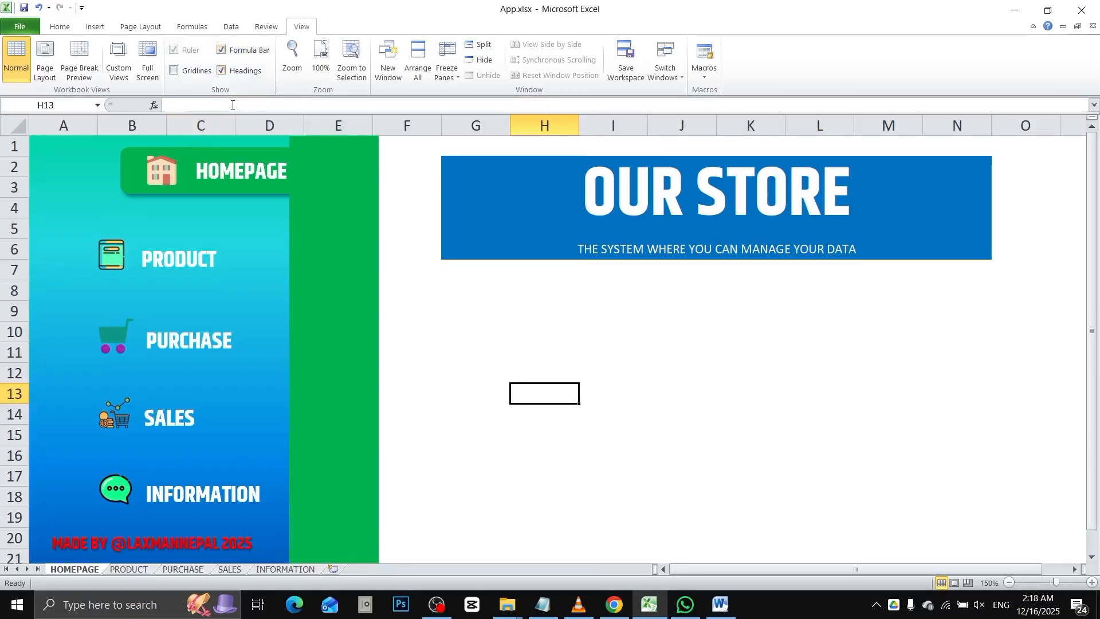
click(477, 420)
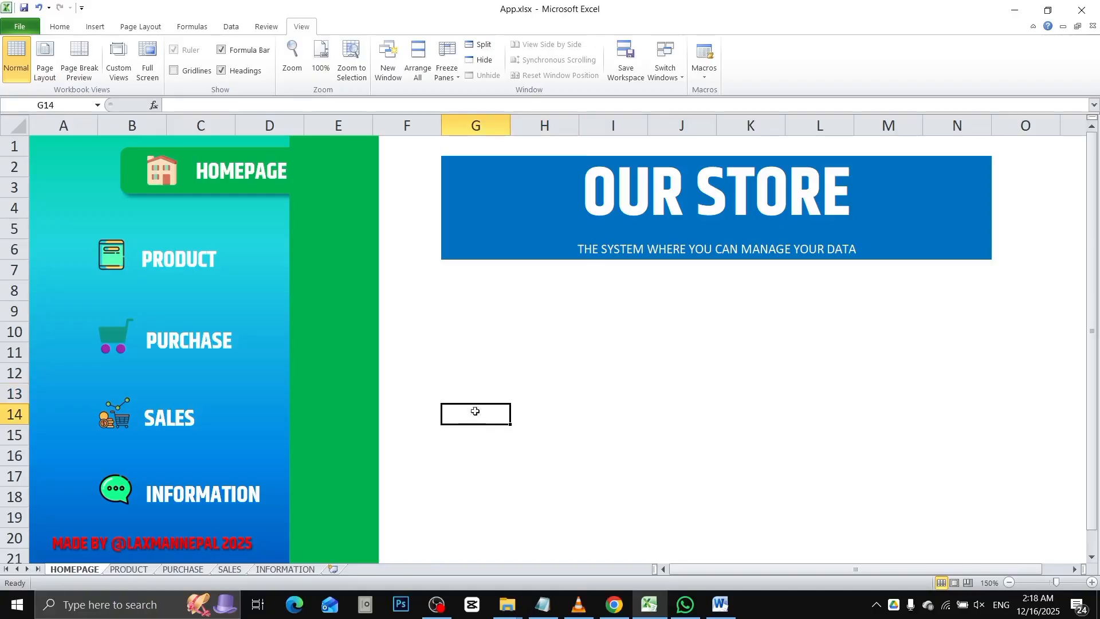
Step: Test the sidebar links by visiting the PRODUCT, PURCHASE, SALES and INFORMATION sheets and returning to HOMEPAGE
click(160, 253)
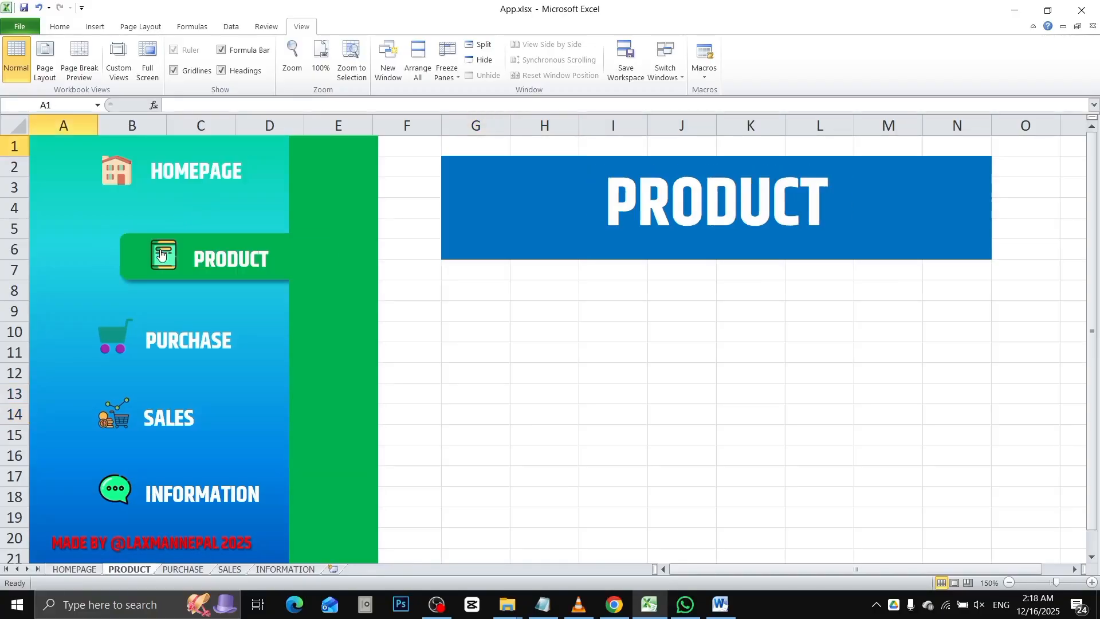
click(186, 361)
click(173, 418)
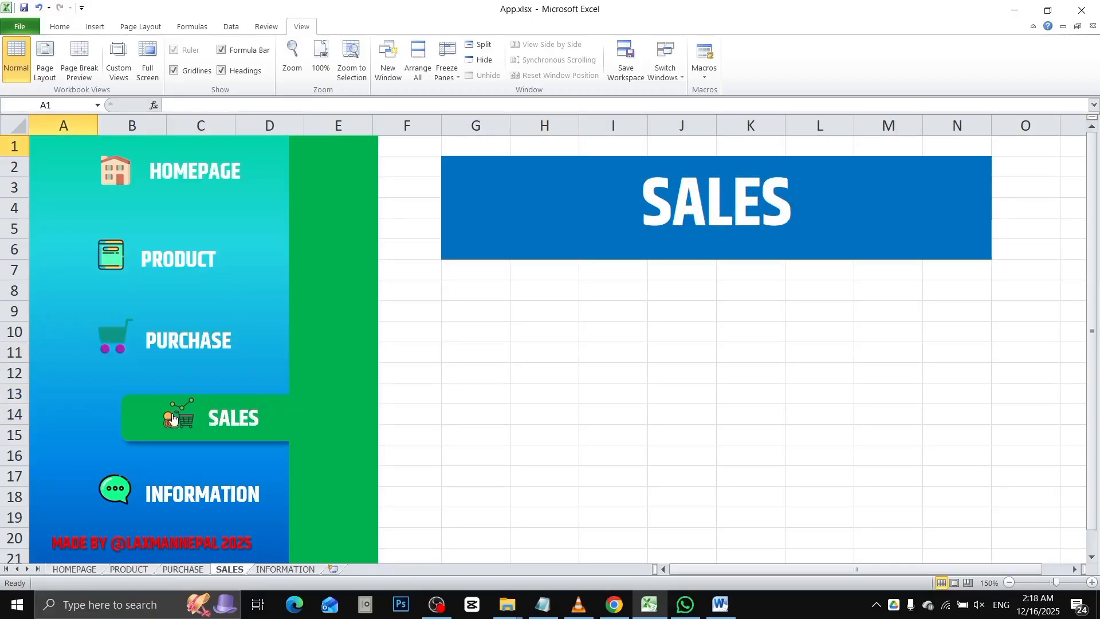
click(184, 494)
click(195, 169)
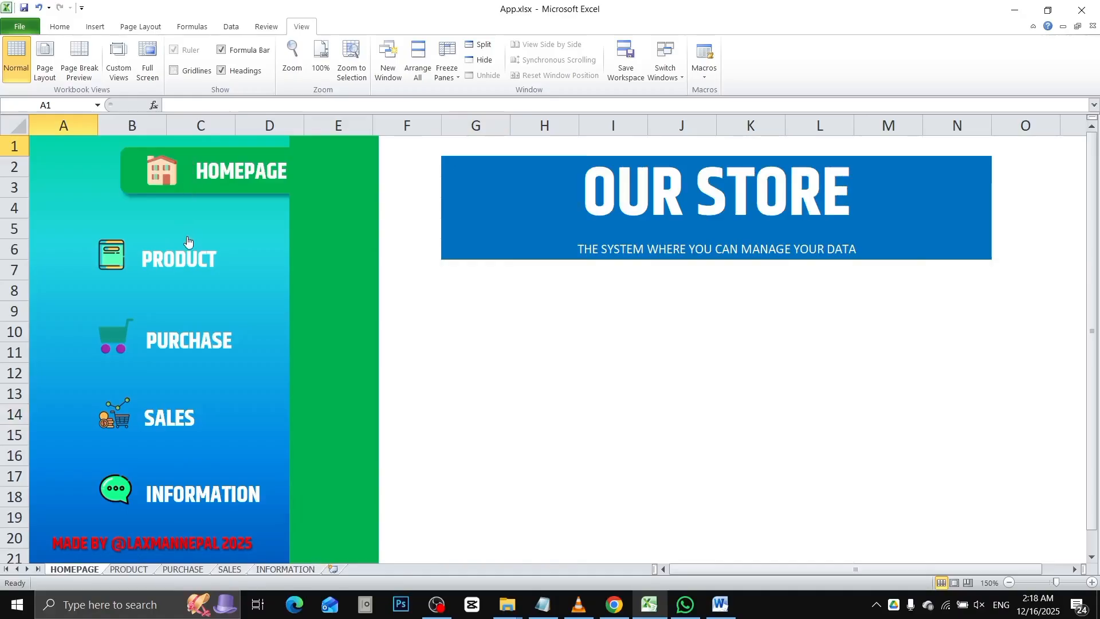
Step: Go through the PRODUCT, PURCHASE, HOMEPAGE, SALES and INFORMATION sheets with the sidebar links to compare their gridlines
click(187, 255)
click(193, 341)
click(201, 220)
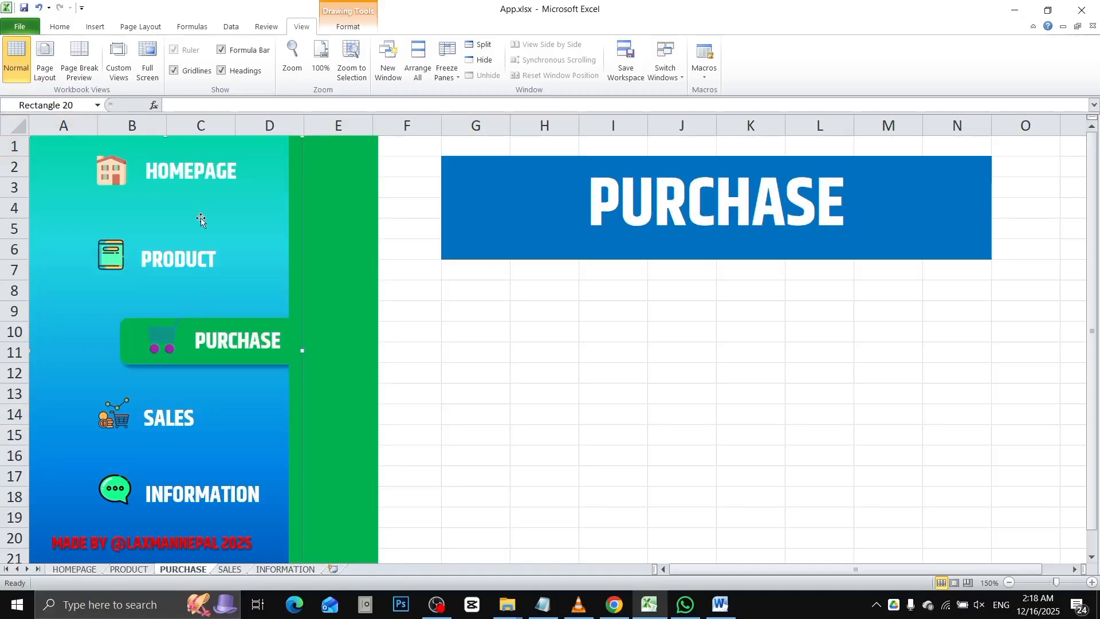
click(199, 254)
click(452, 309)
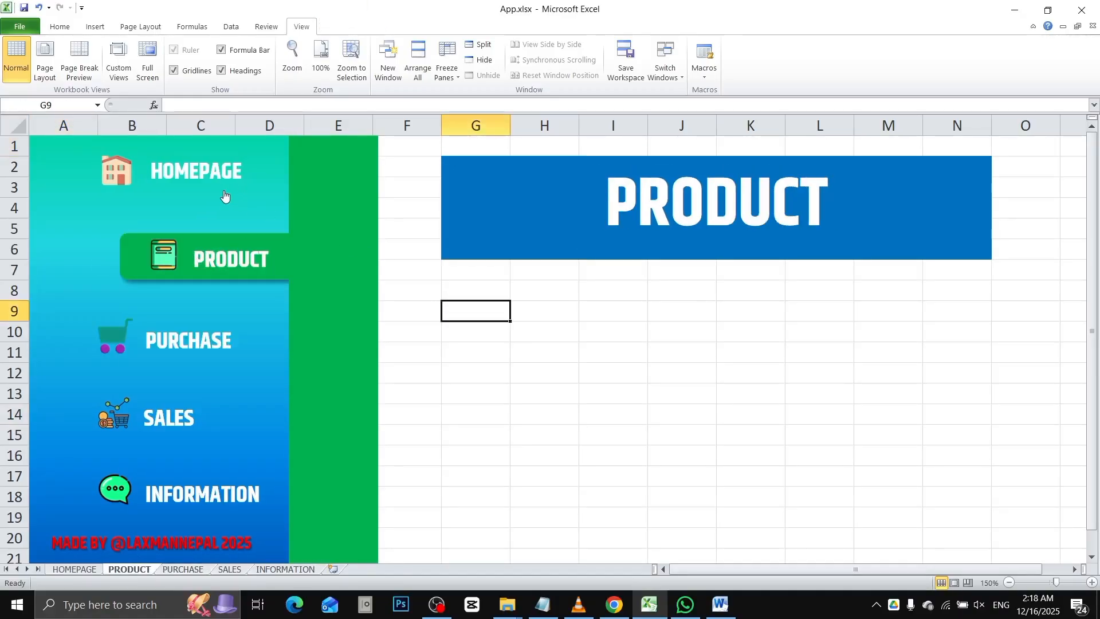
click(193, 177)
click(215, 362)
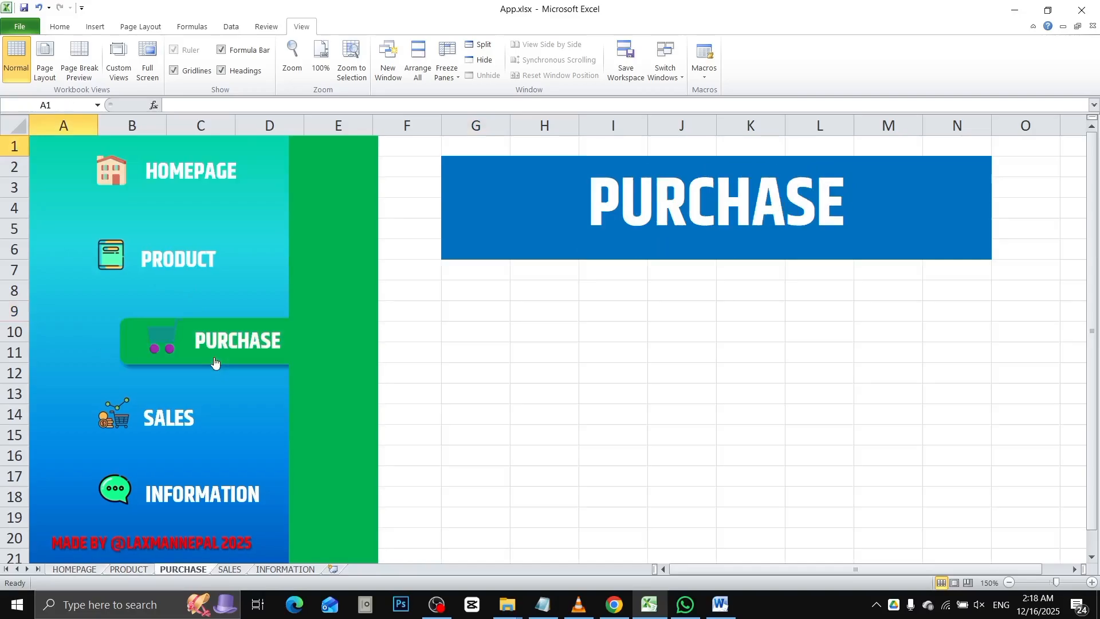
click(194, 416)
click(200, 496)
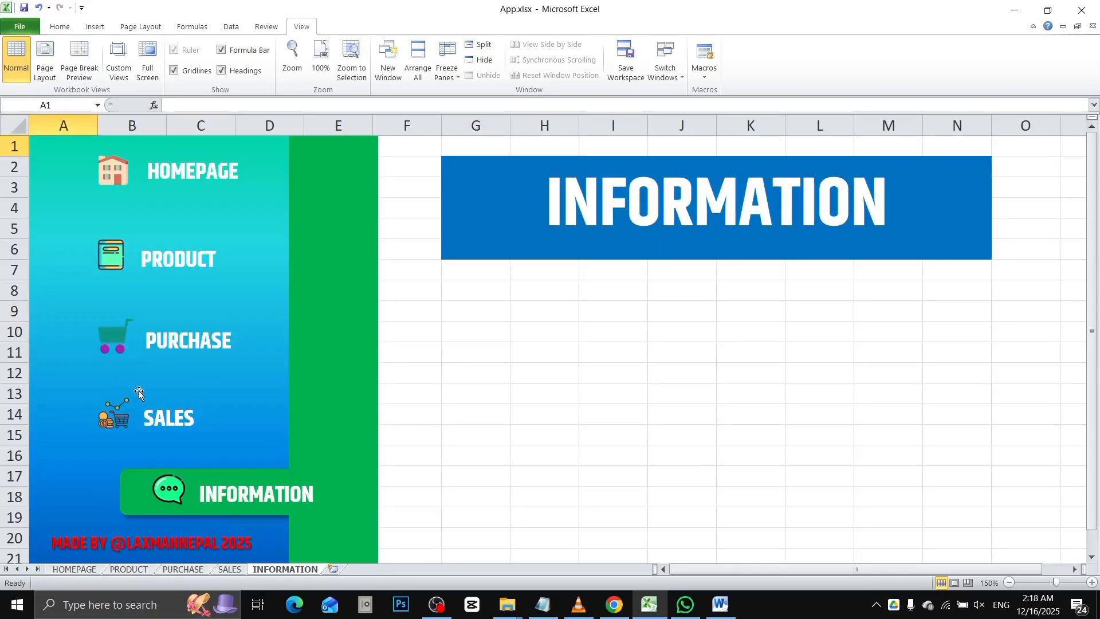
Step: Group the PRODUCT, PURCHASE, SALES and INFORMATION sheets and hide the gridlines on all of them at once
ctrl+click(135, 570)
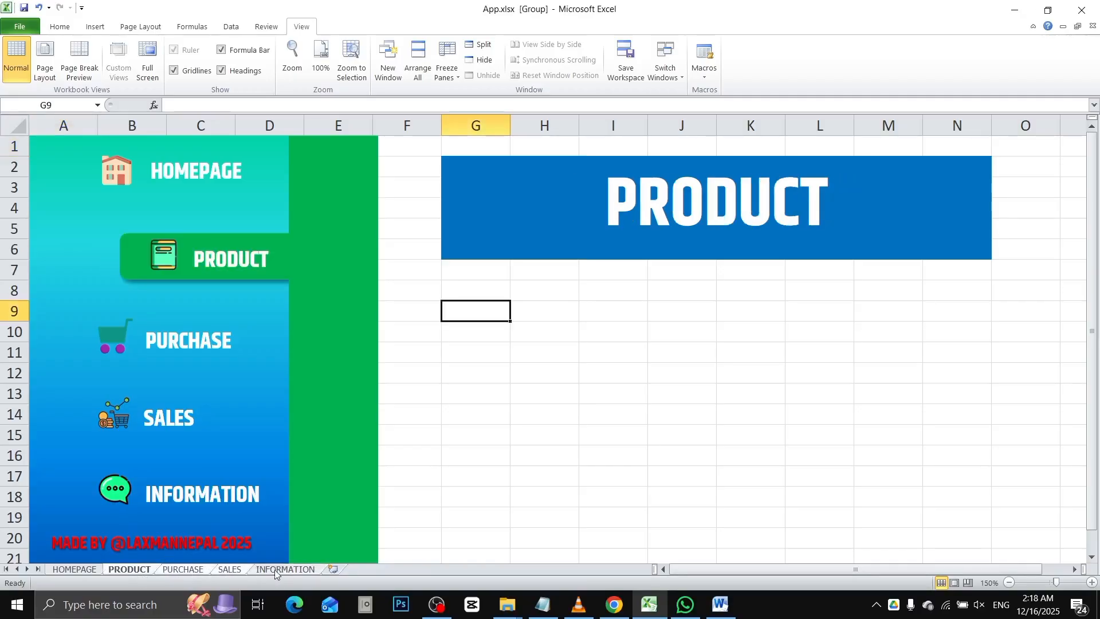
click(173, 70)
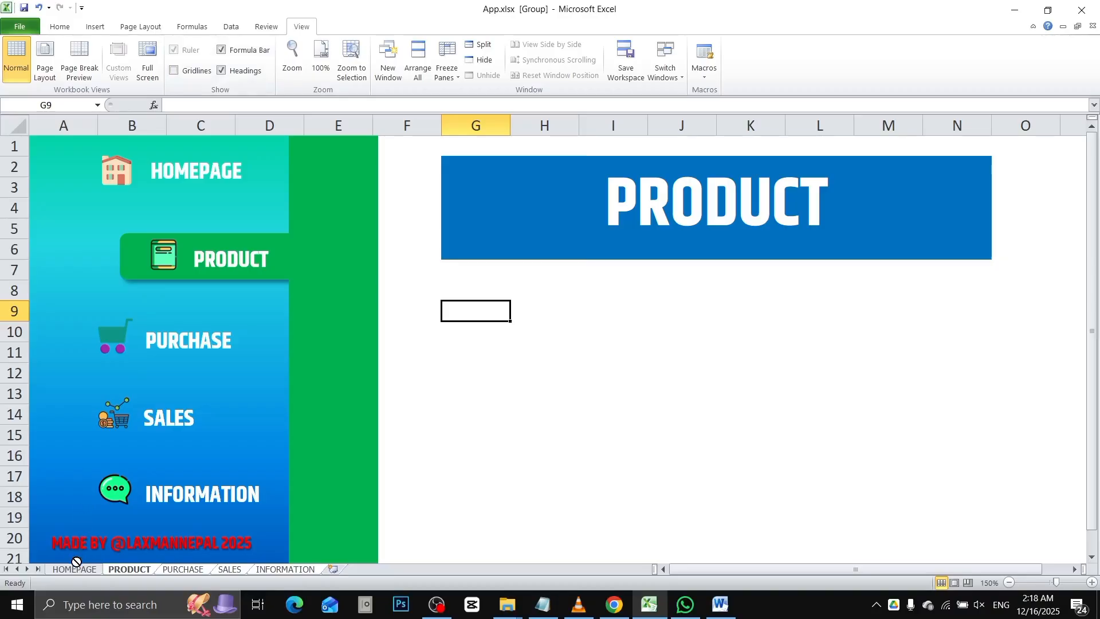
click(517, 360)
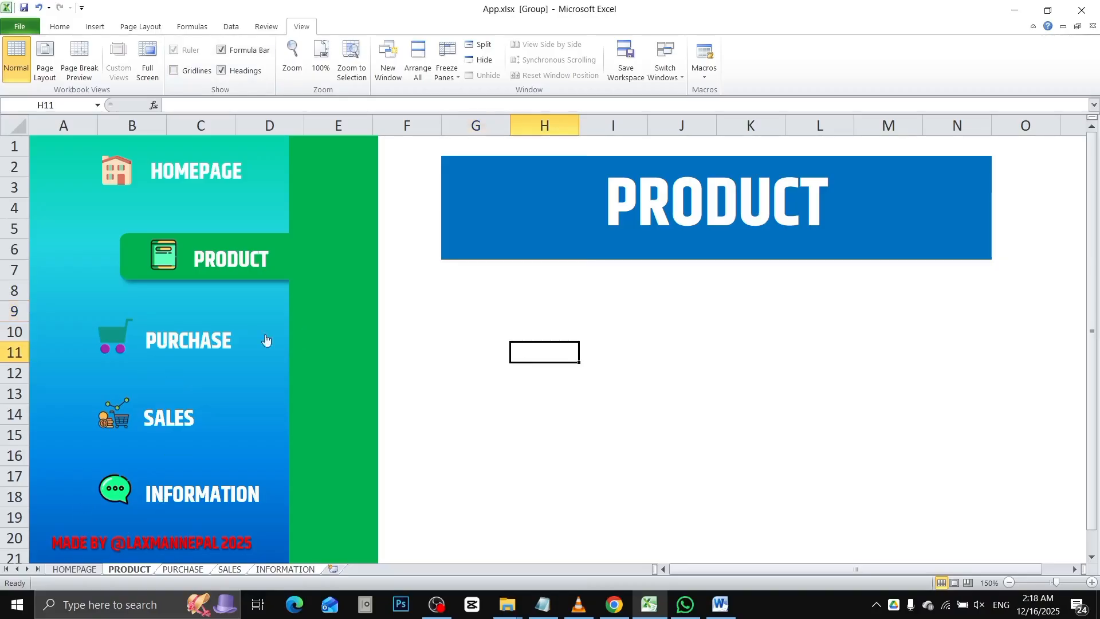
Step: Visit every sheet through the sidebar links to check the gridlines, and return to HOMEPAGE
click(193, 348)
click(185, 285)
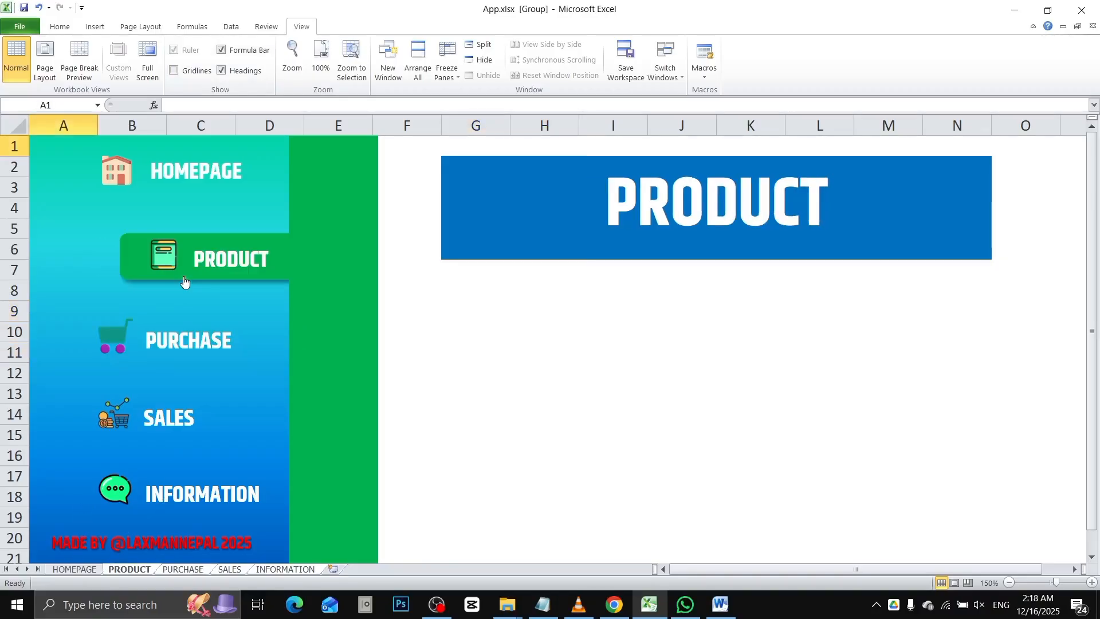
click(173, 170)
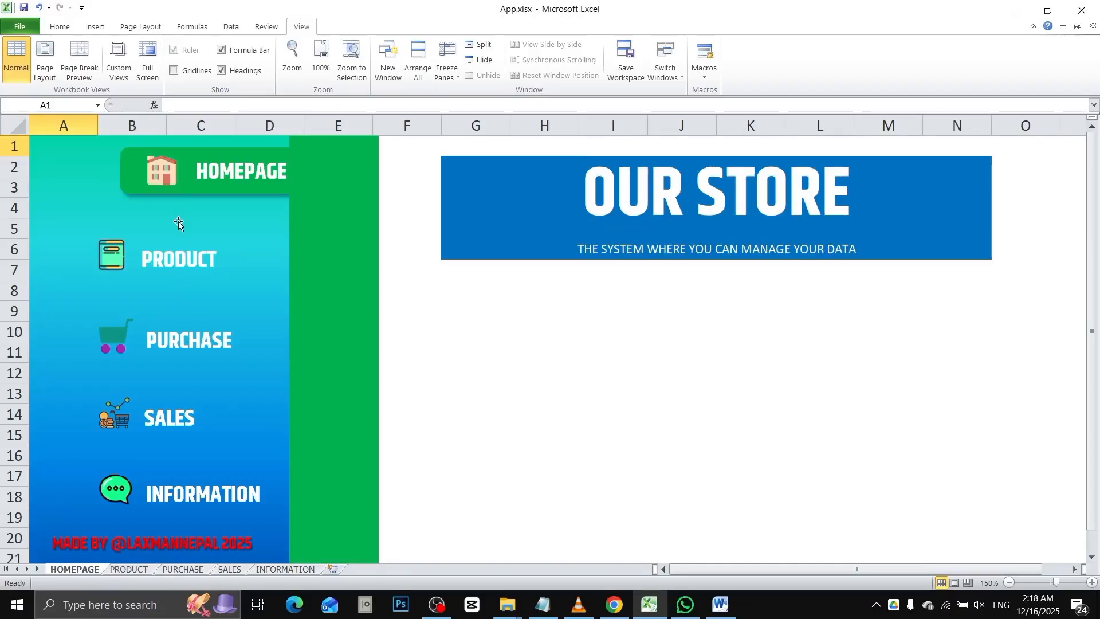
click(189, 256)
click(195, 343)
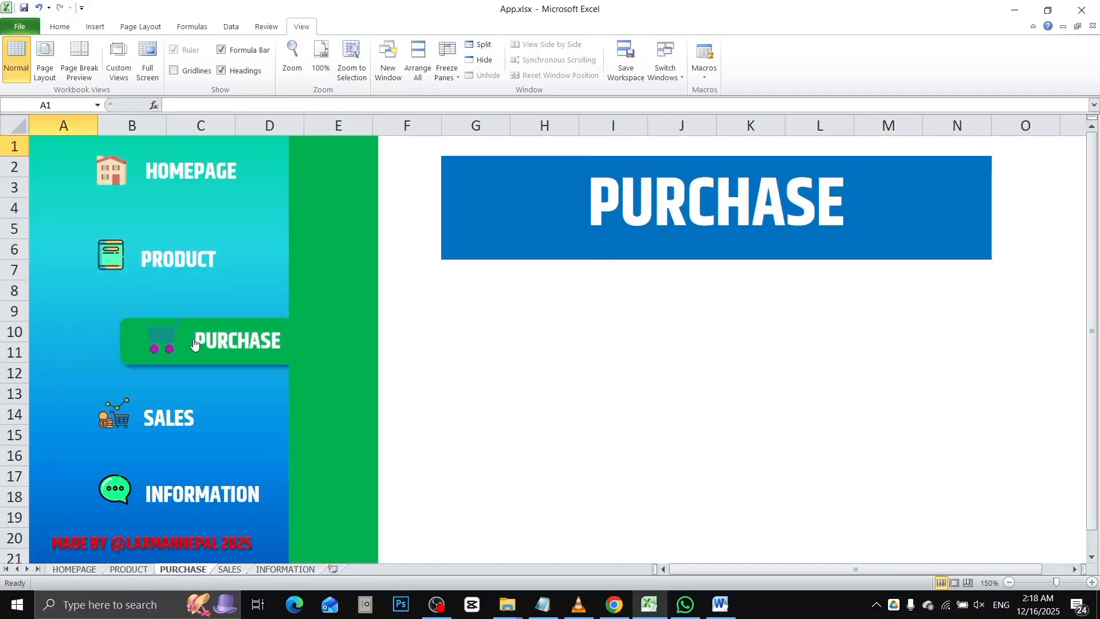
click(194, 418)
click(193, 484)
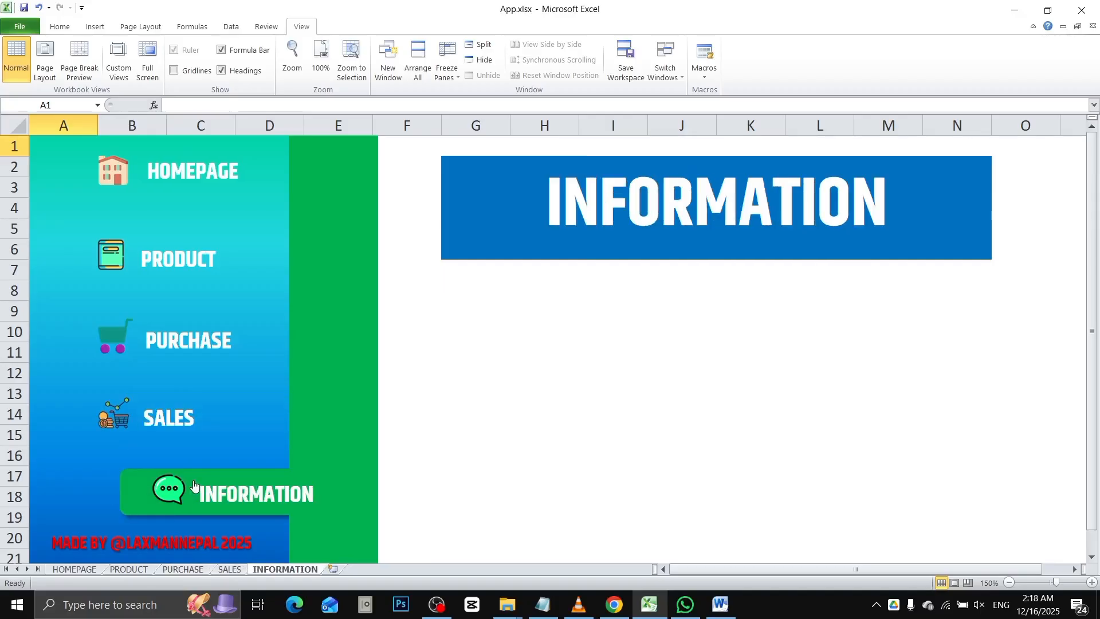
click(200, 423)
click(202, 370)
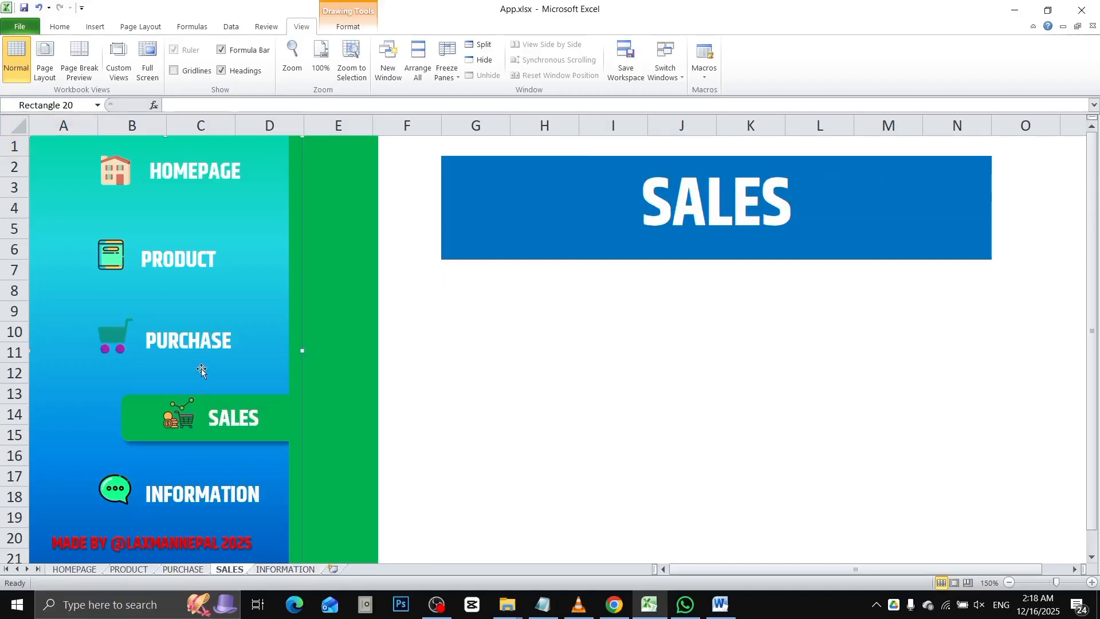
click(487, 367)
click(203, 343)
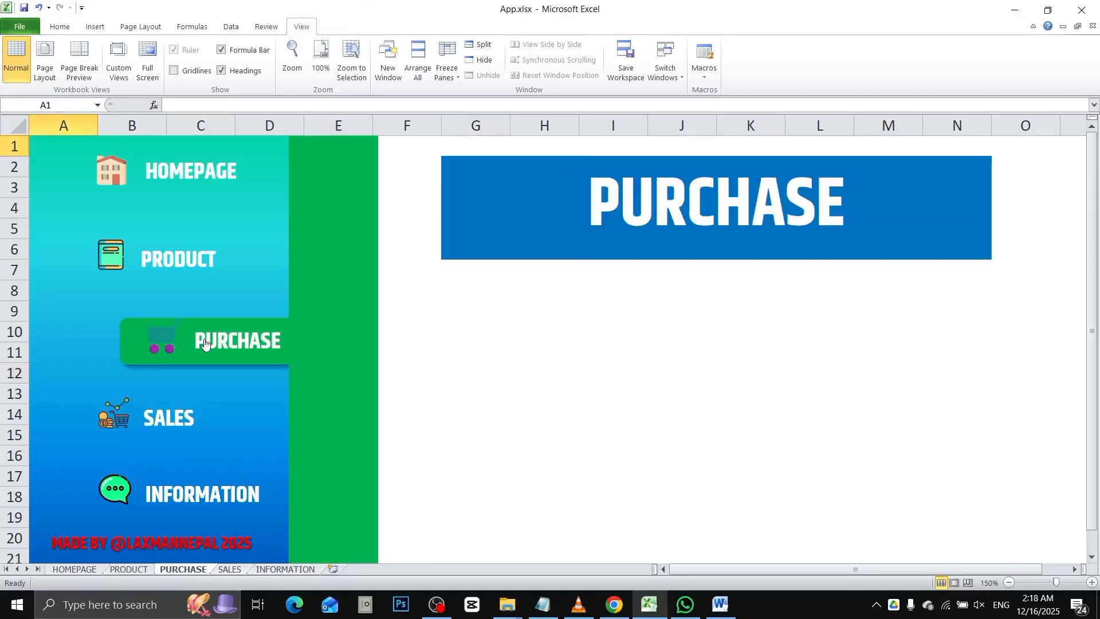
click(199, 262)
click(205, 179)
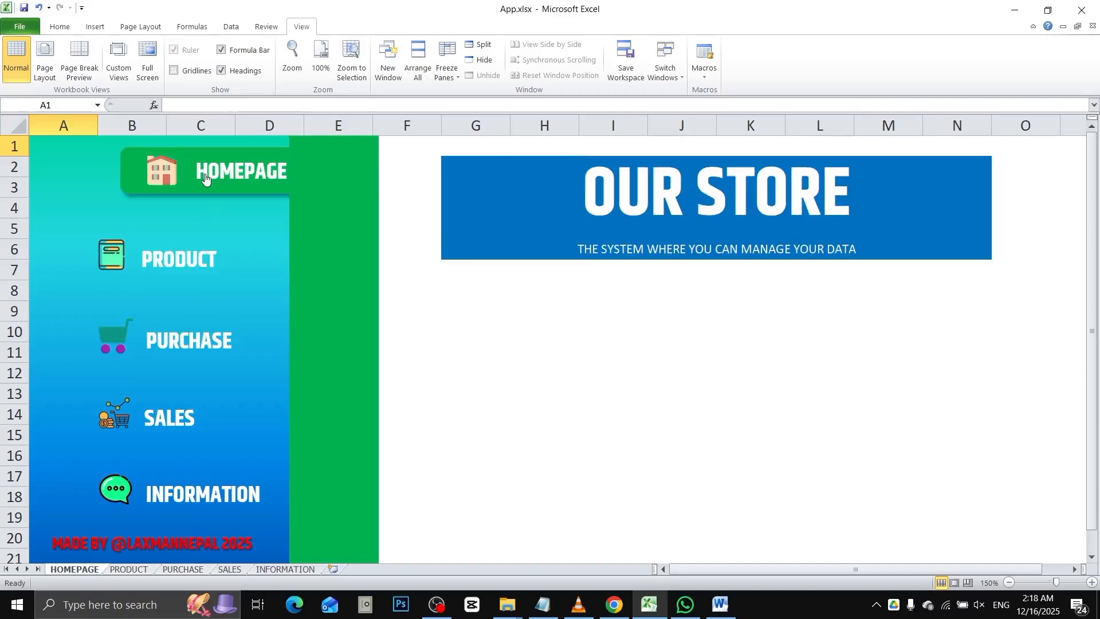
Step: Run through the sidebar links once more to check navigation and the current-sheet highlight, finishing on HOMEPAGE
click(439, 310)
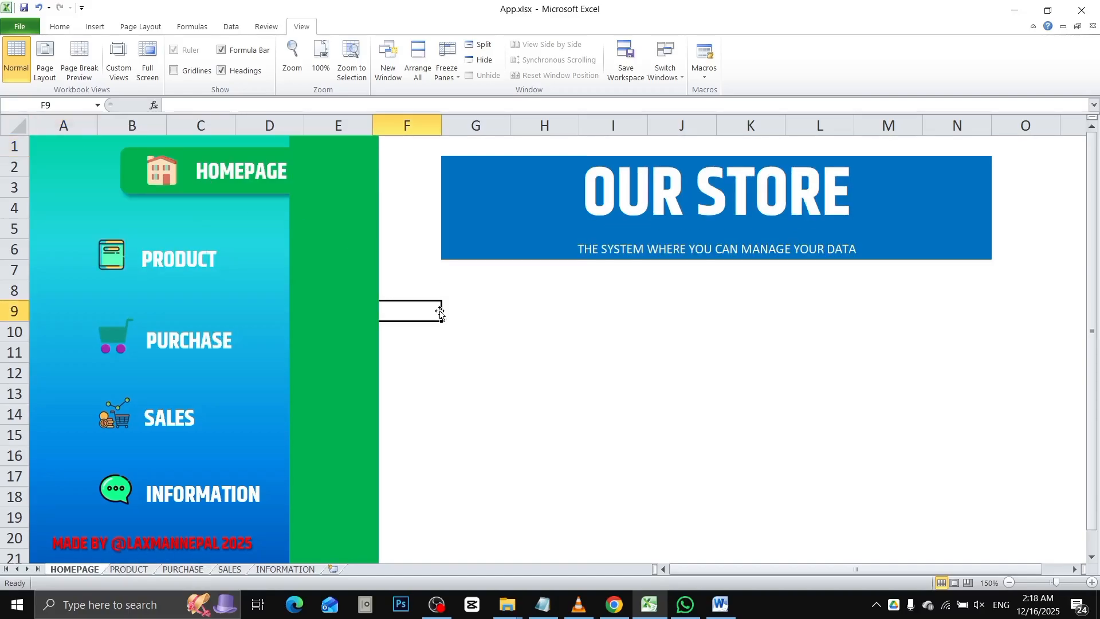
click(178, 262)
click(197, 348)
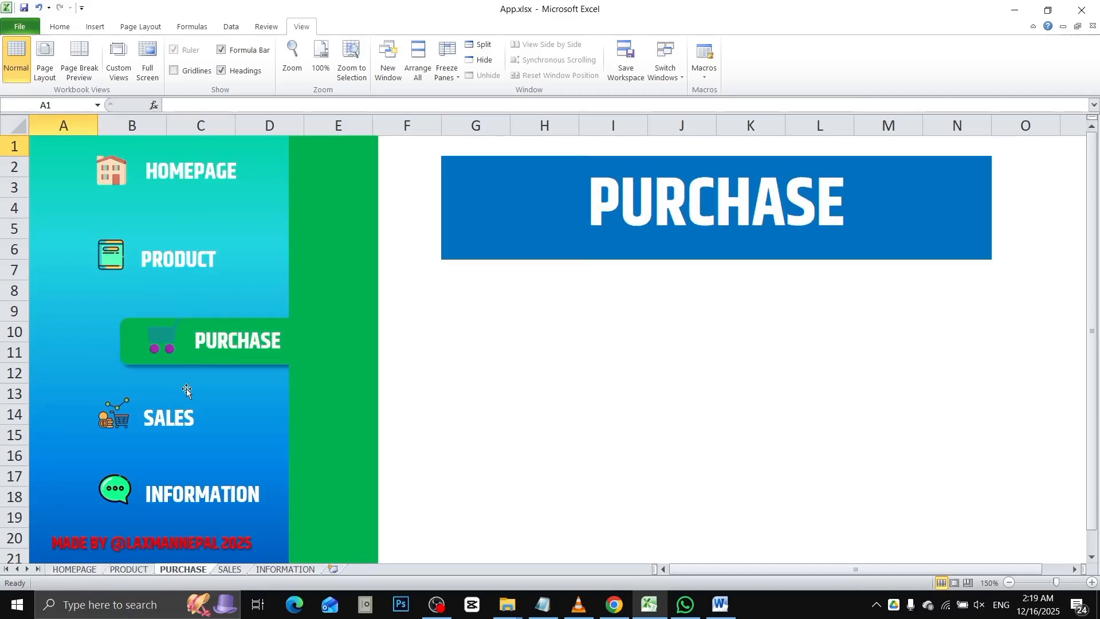
click(187, 417)
click(204, 491)
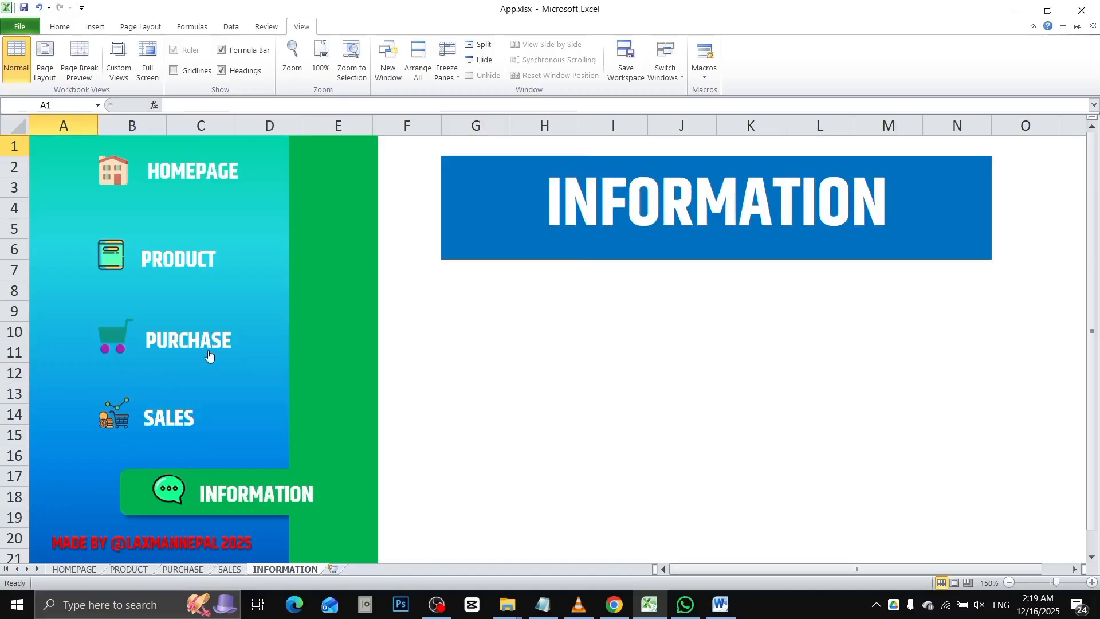
click(203, 192)
click(201, 265)
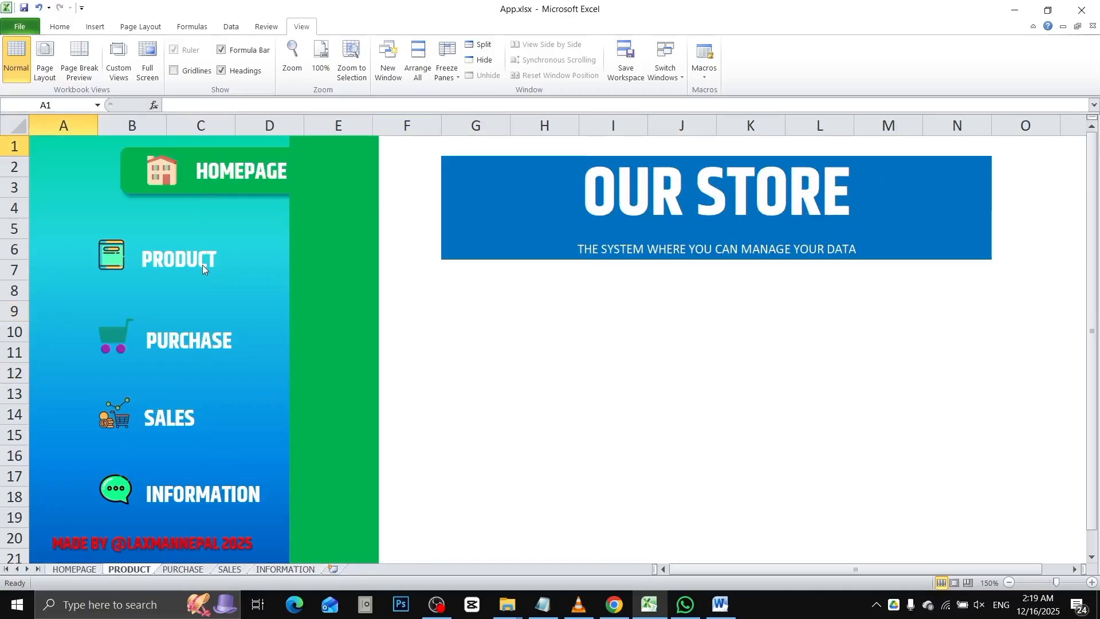
click(201, 338)
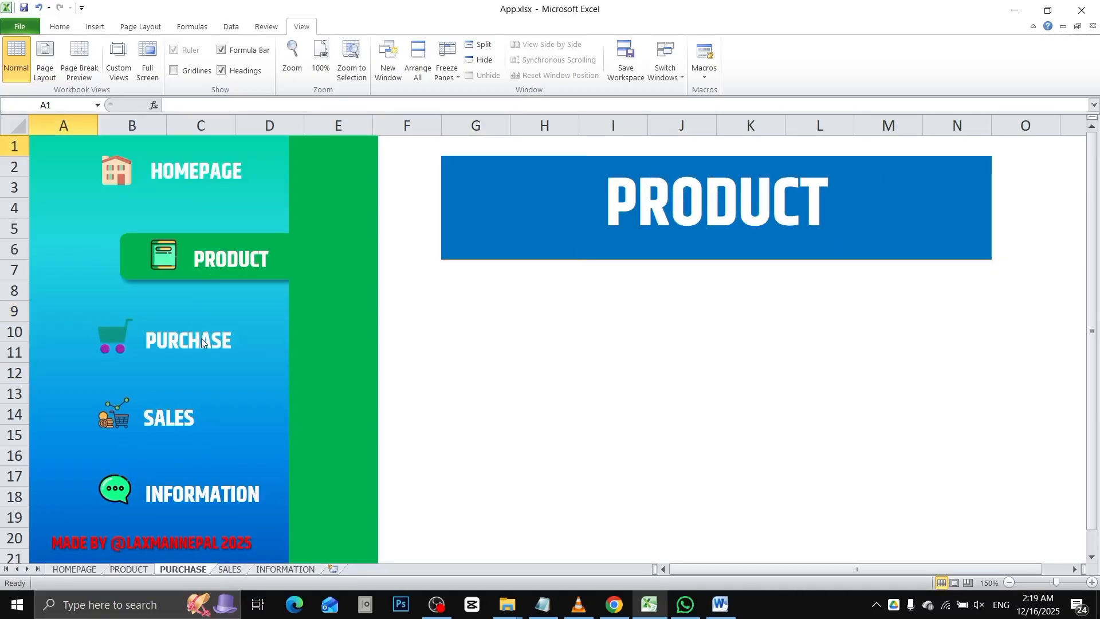
click(199, 177)
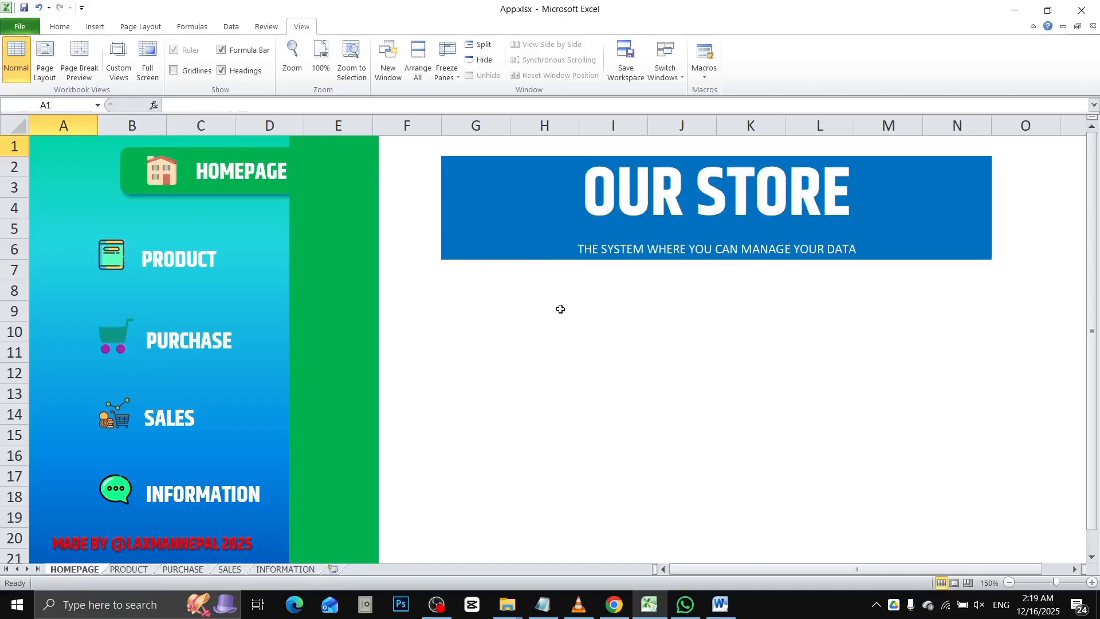
Step: On the INFORMATION sheet, draw a text box about 4.41" wide and 2.41" high below the title banner
click(193, 500)
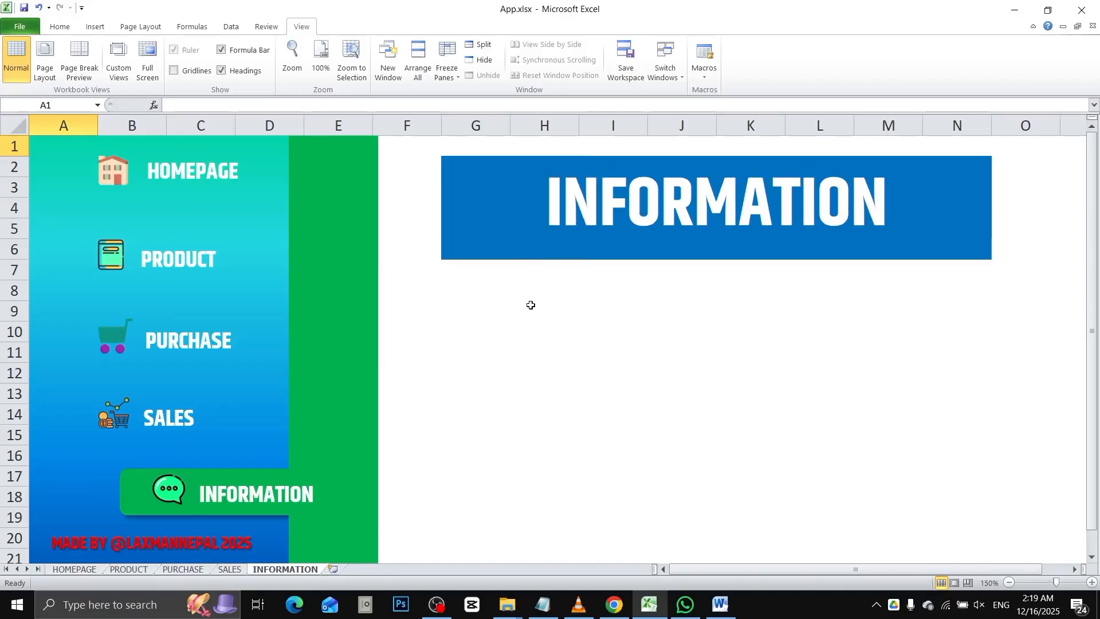
drag(527, 293, 878, 469)
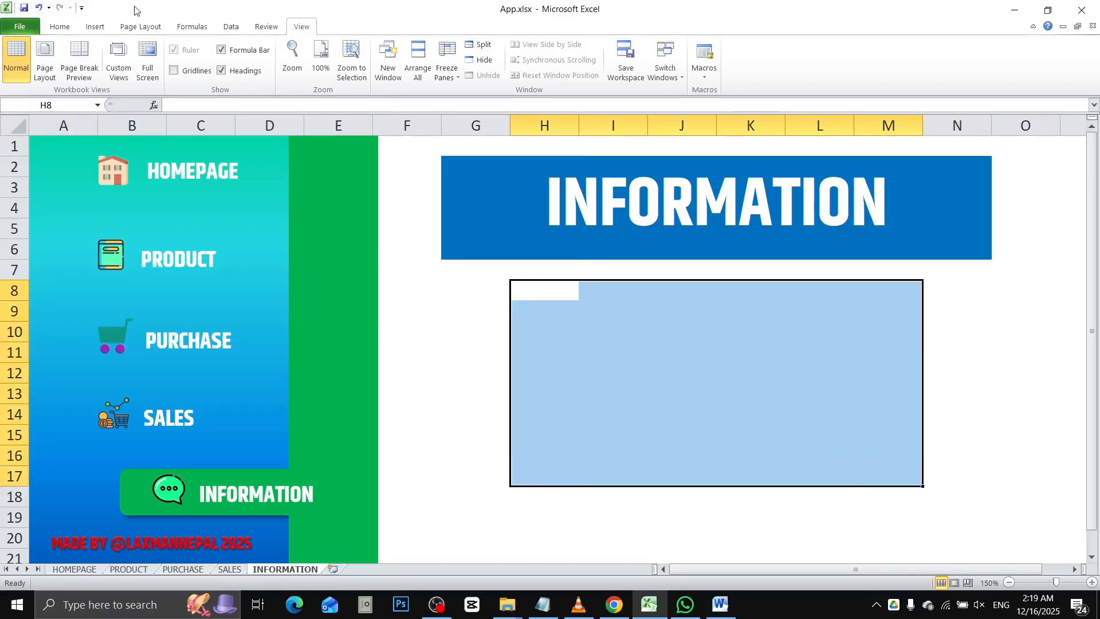
click(96, 27)
click(149, 60)
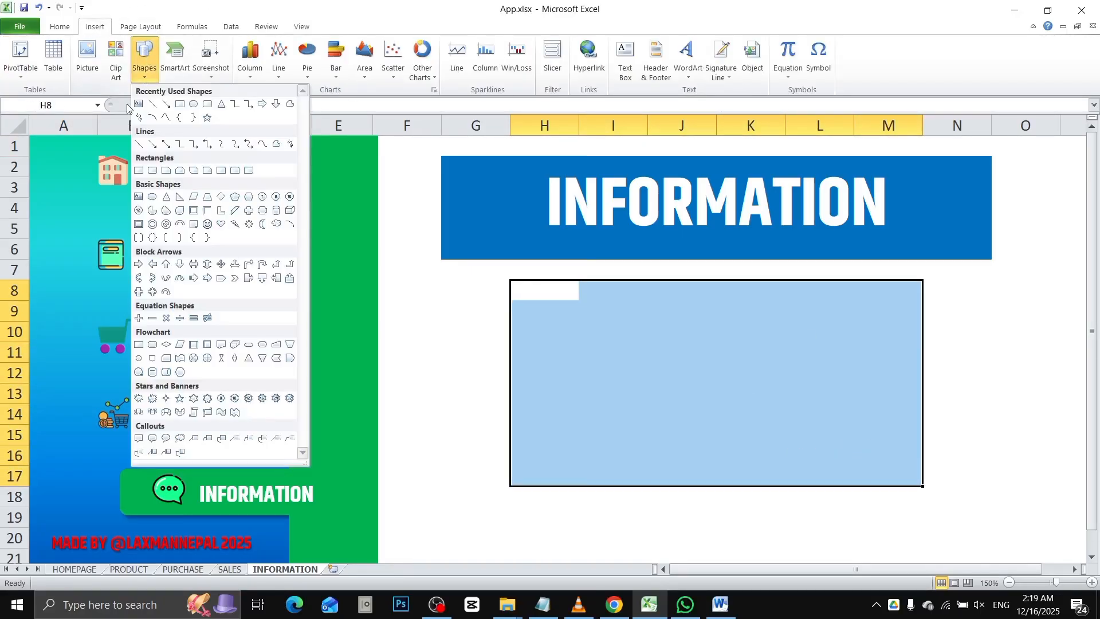
click(134, 105)
mouse_move(491, 267)
mouse_down()
mouse_move(756, 435)
mouse_move(948, 538)
mouse_move(945, 518)
mouse_up()
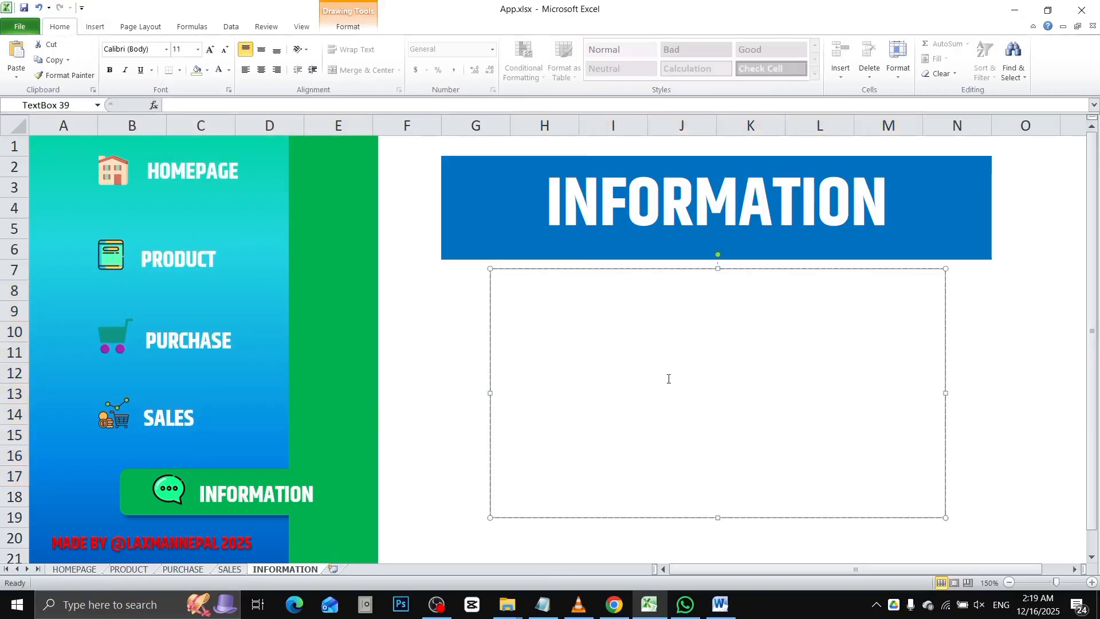
Step: Enter "THIS SYSTEM ONLY FOR REPLICATE THE POWER OF EXCEL ." in the text box
text(THIS SYSETM)
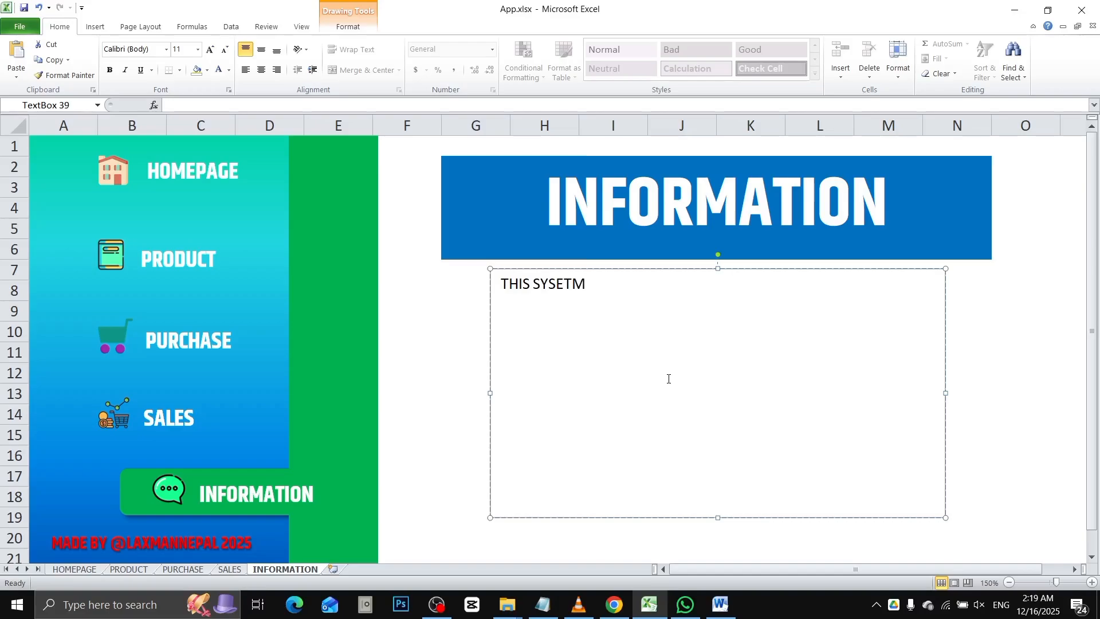
key(BackSpace)
key(BackSpace)
key(BackSpace)
key(BackSpace)
text(TEM ONLY FOR EXCEL)
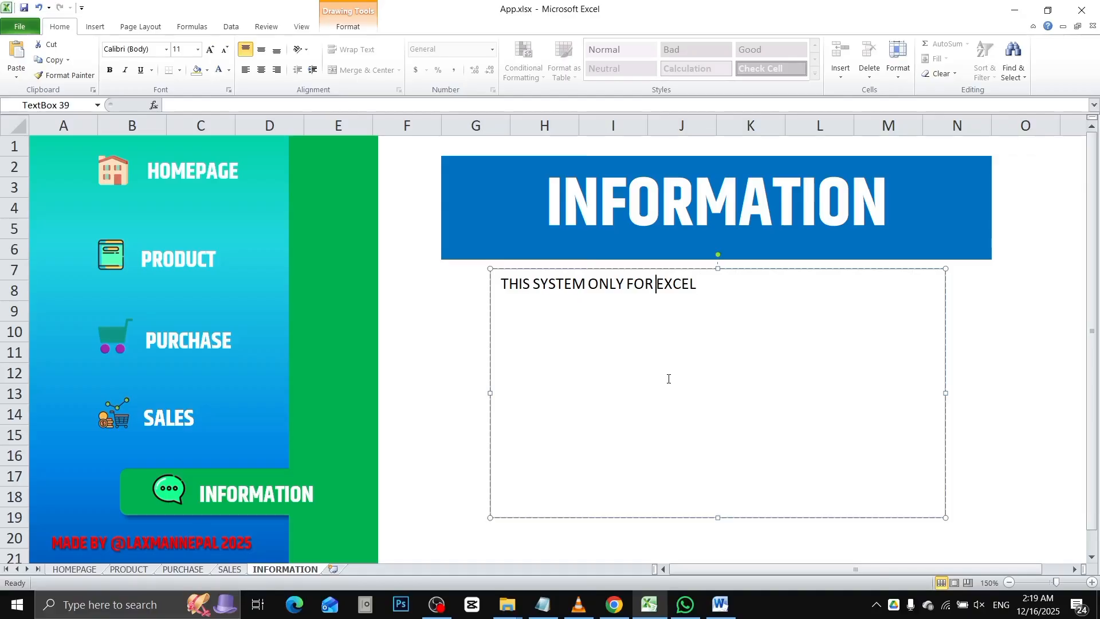
key(BackSpace)
key(BackSpace)
key(BackSpace)
key(BackSpace)
key(BackSpace)
text(REPLICATE THE PO)
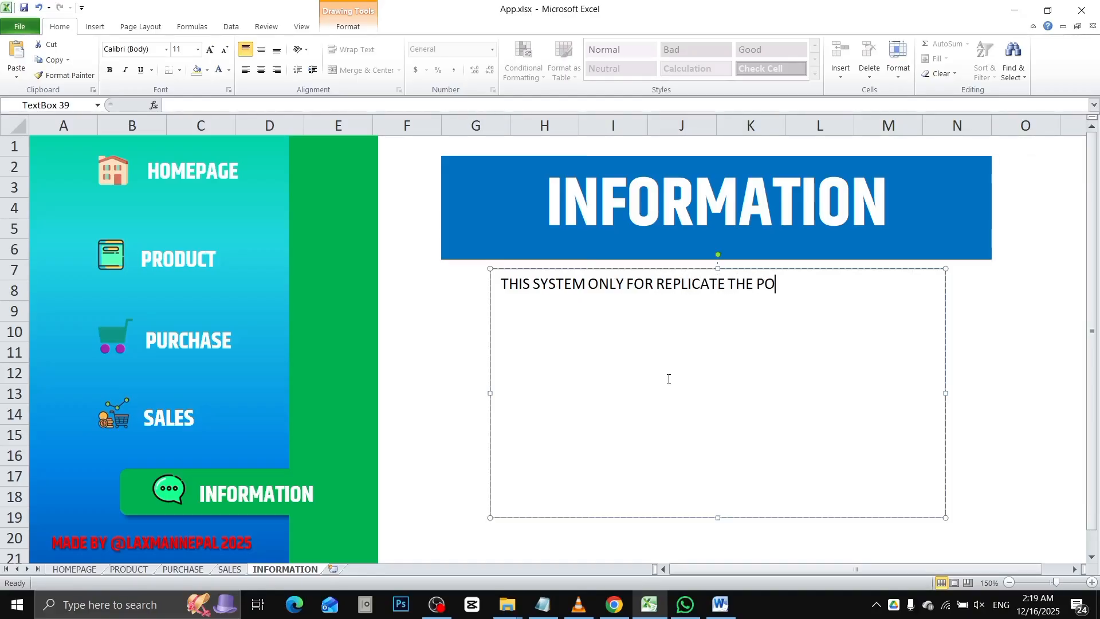
text(WER OF EXCEL DATA)
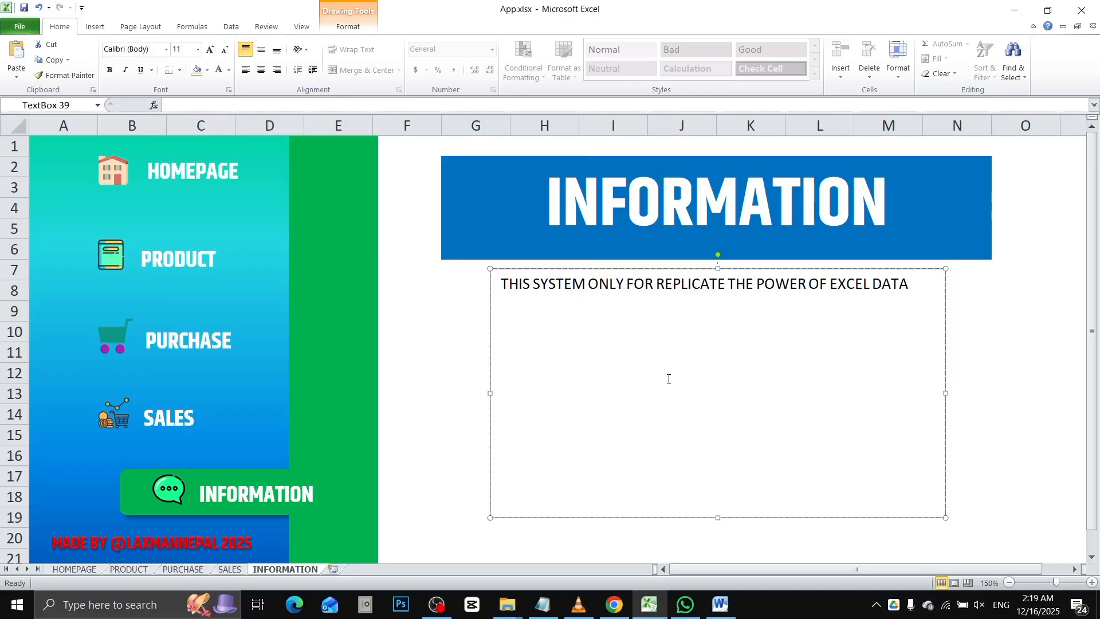
key(BackSpace)
key(BackSpace)
key(BackSpace)
key(BackSpace)
key(BackSpace)
text(PO)
key(BackSpace)
key(BackSpace)
key(BackSpace)
Step: Format all the text in the INFORMATION text box in the Khand font at size 32
key(ctrl+a)
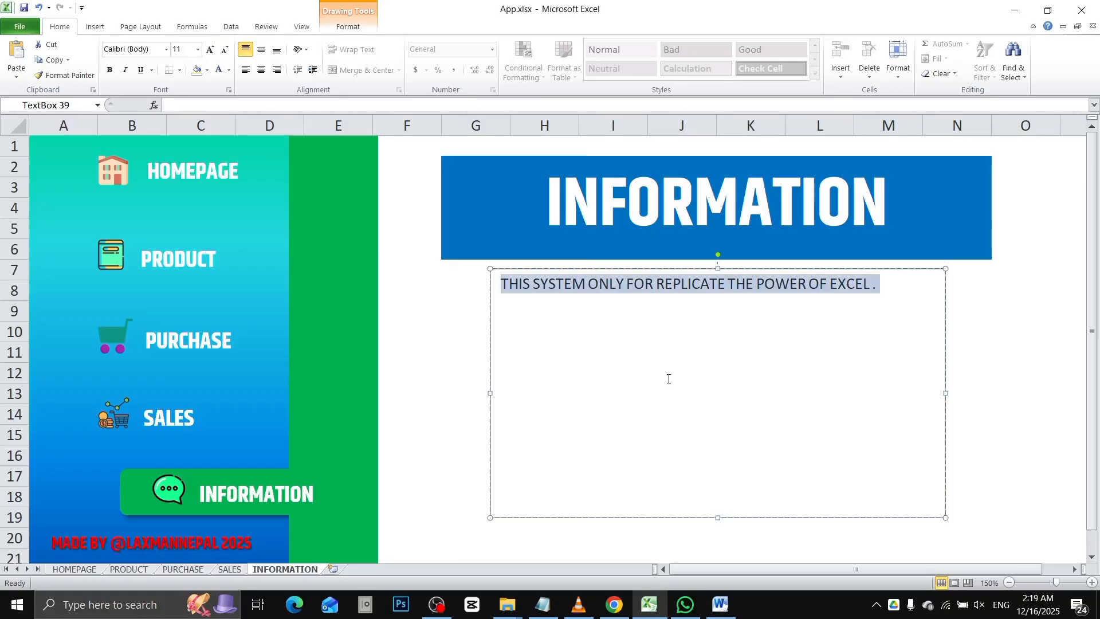
key(ctrl+shift+period)
key(ctrl+shift+period)
key(ctrl+shift+period)
key(ctrl+shift+period)
key(ctrl+shift+period)
key(ctrl+shift+period)
key(ctrl+shift+period)
key(ctrl+shift+period)
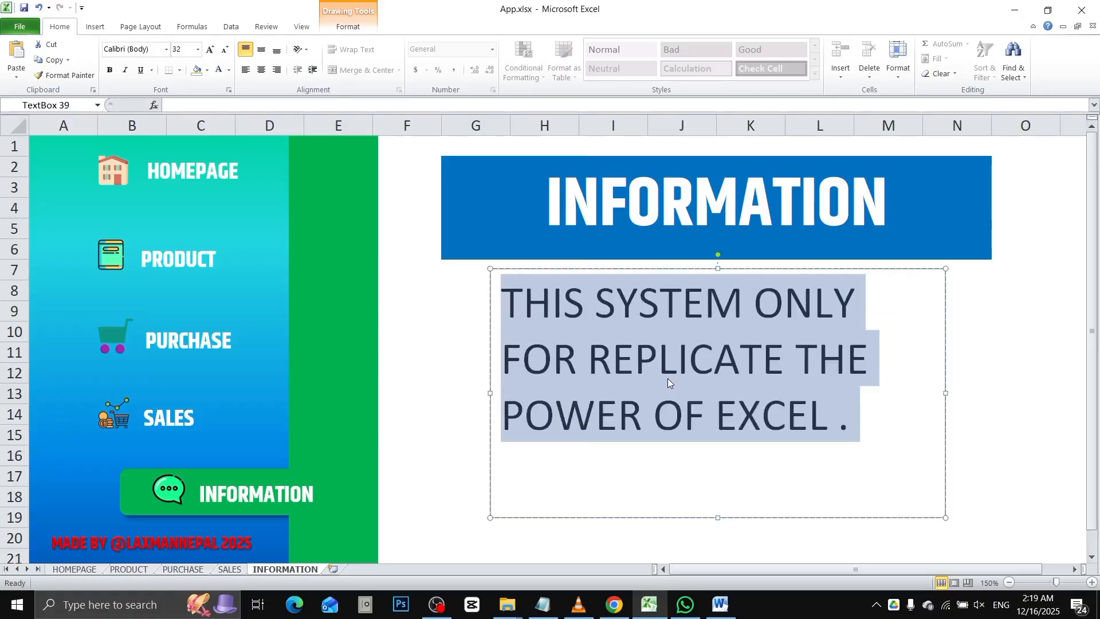
click(149, 45)
text(Khand)
key(Return)
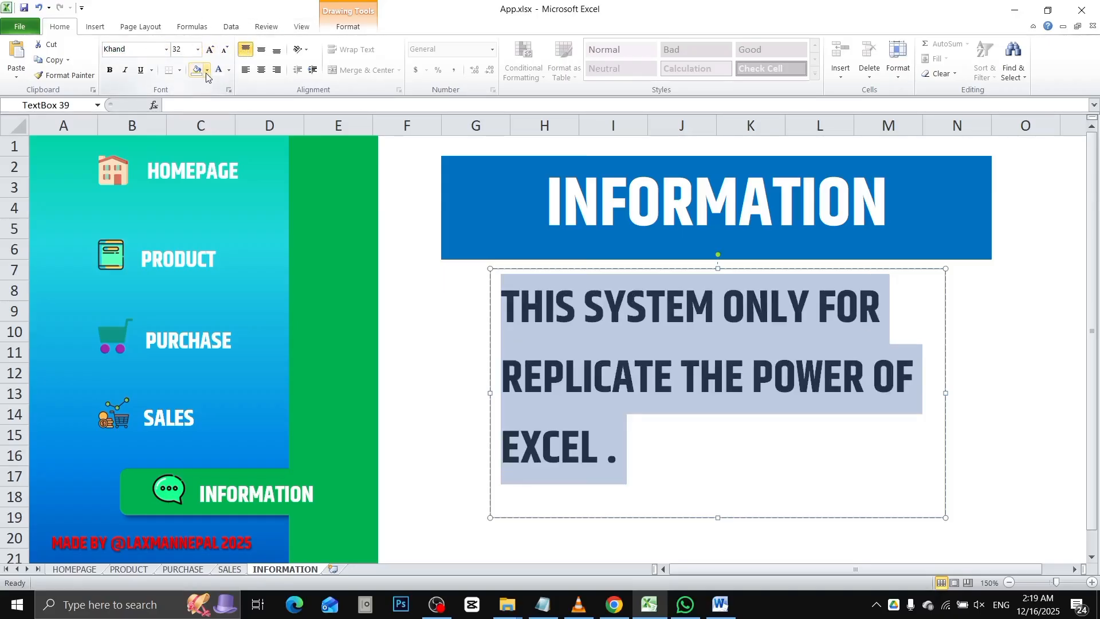
Step: Set the text fill of the INFORMATION text box's wording to the standard Dark Blue
click(347, 27)
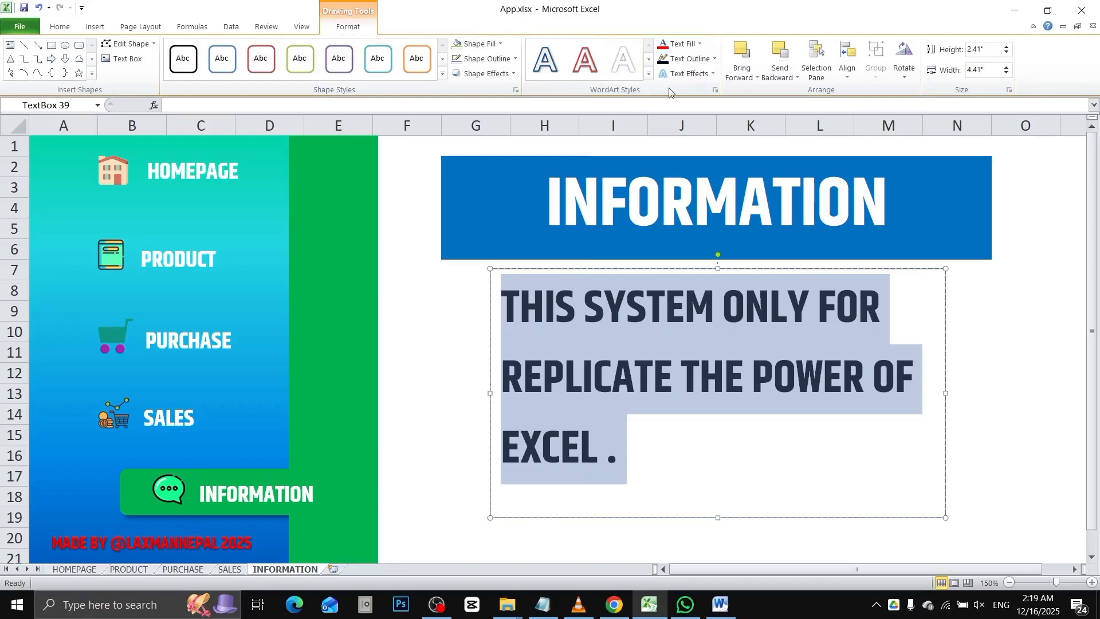
click(699, 44)
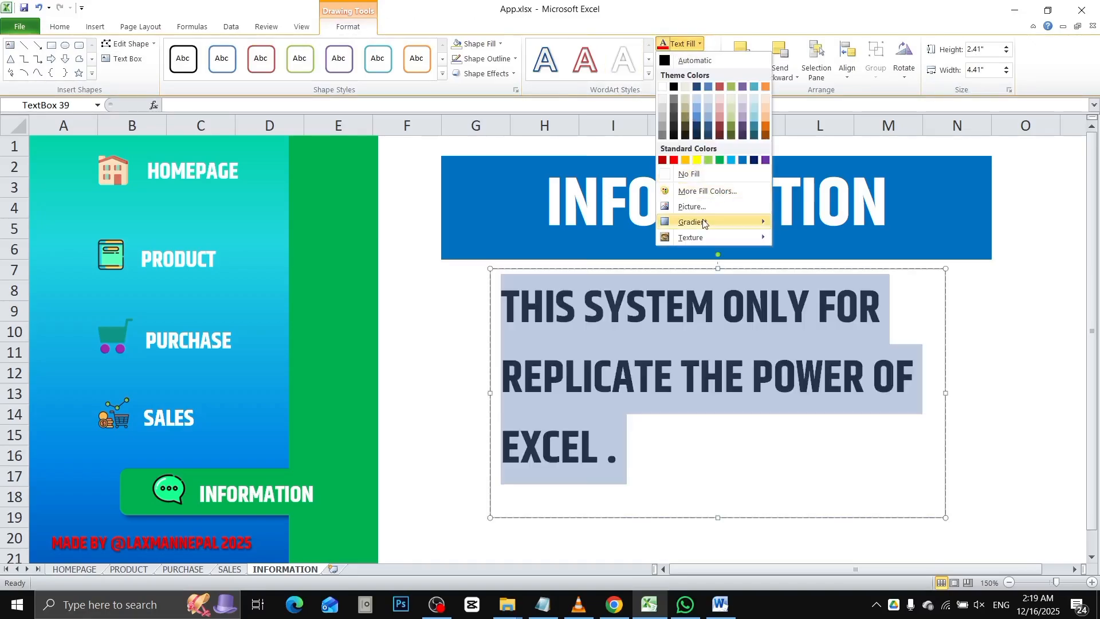
mouse_move(716, 237)
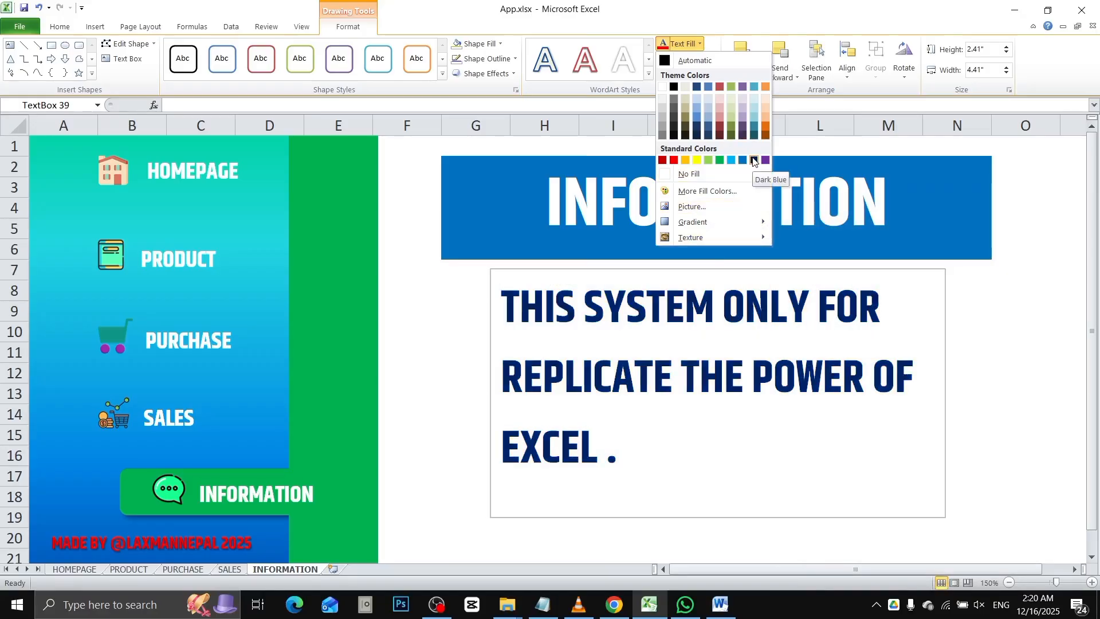
click(754, 161)
Step: Apply the last preset of the bevel text effects to the description text on the INFORMATION sheet
click(687, 74)
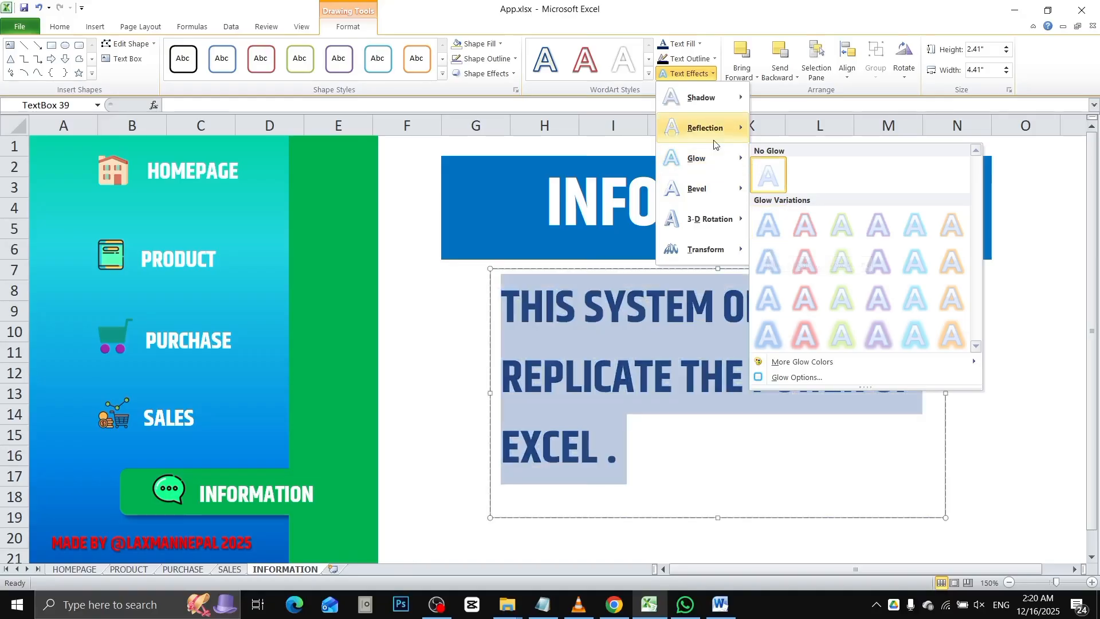
mouse_move(719, 198)
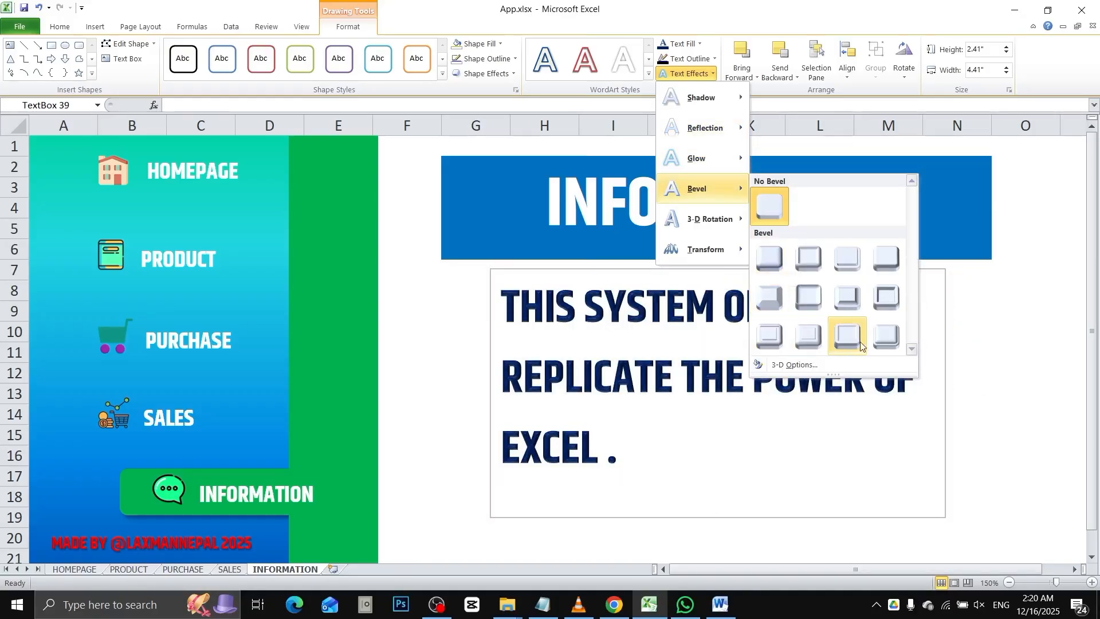
click(882, 338)
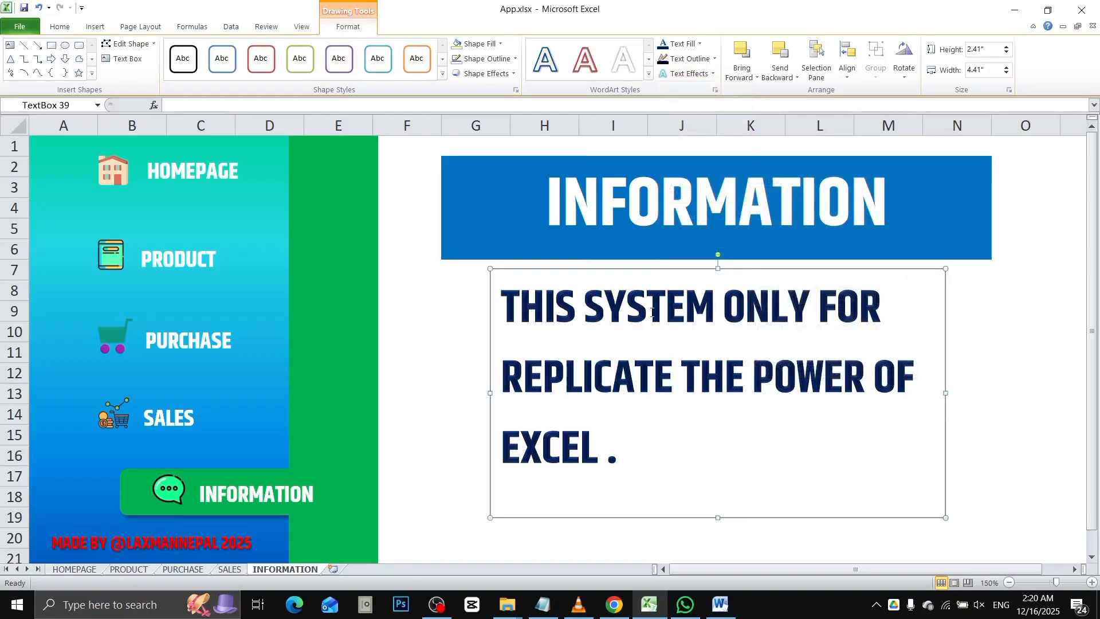
Step: Remove the outline of the description text box on the INFORMATION sheet
click(682, 313)
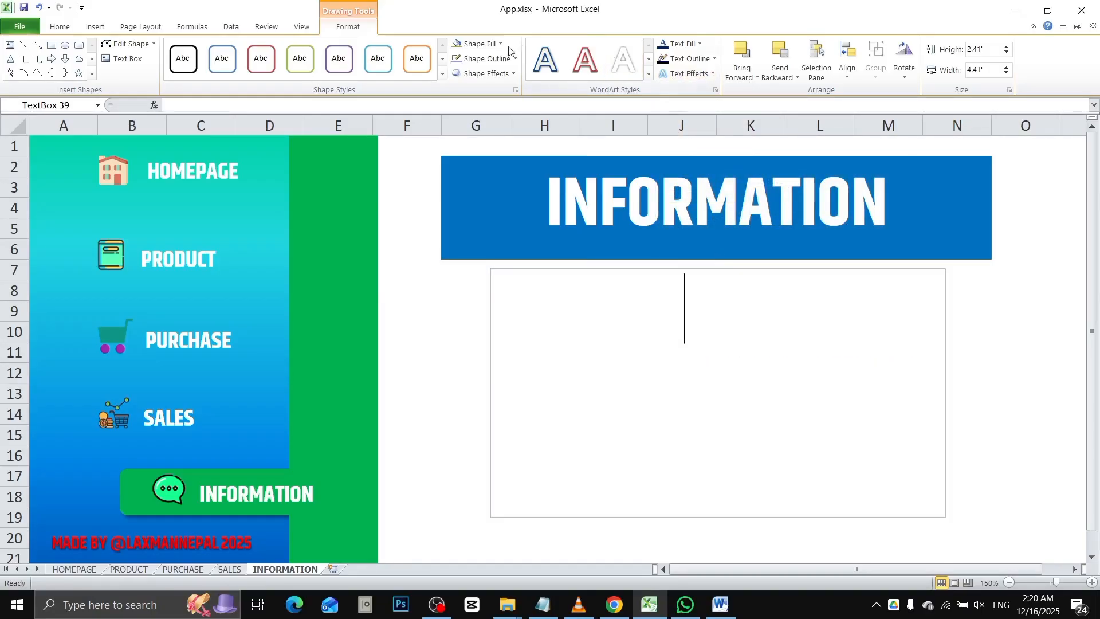
click(490, 60)
click(490, 188)
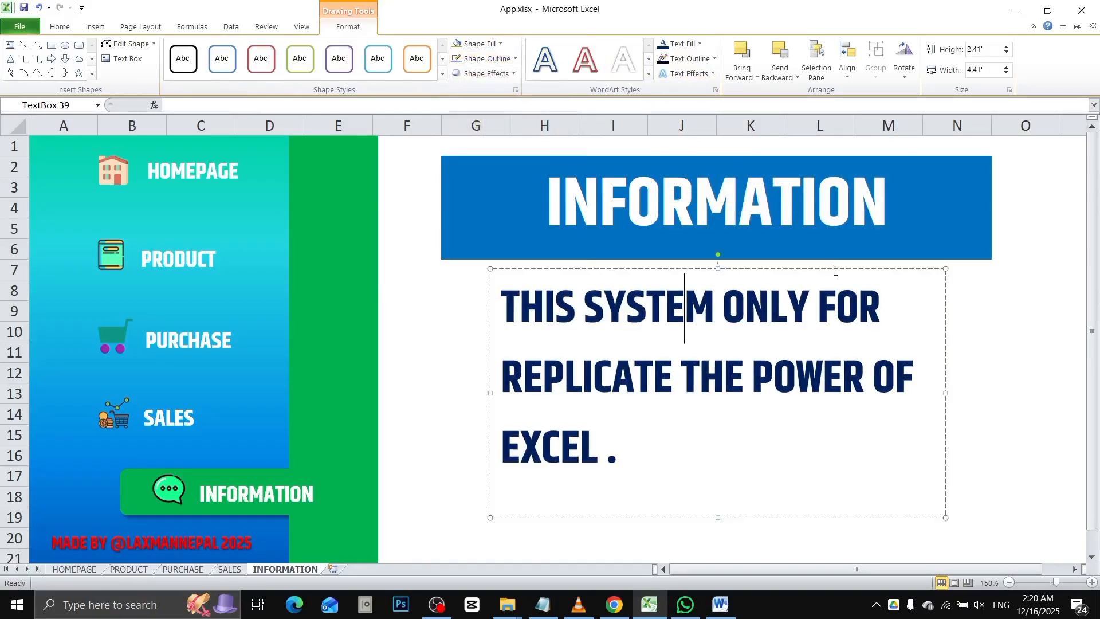
drag(976, 296, 976, 301)
click(1000, 346)
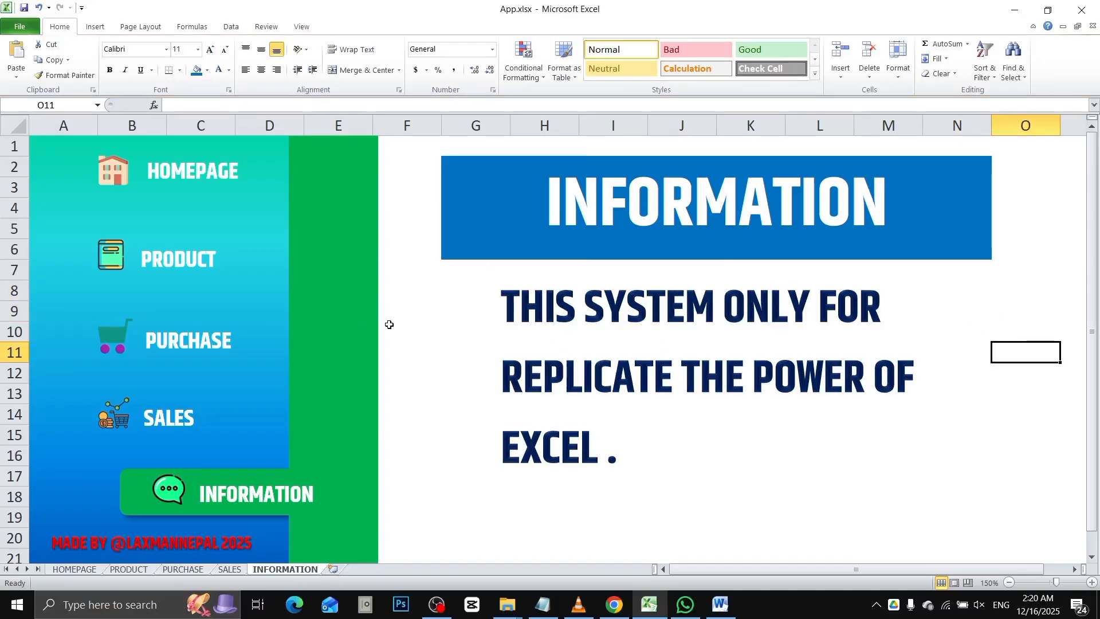
Step: On the SALES sheet, enter the header "S.N." in cell G8 below the title banner
click(175, 411)
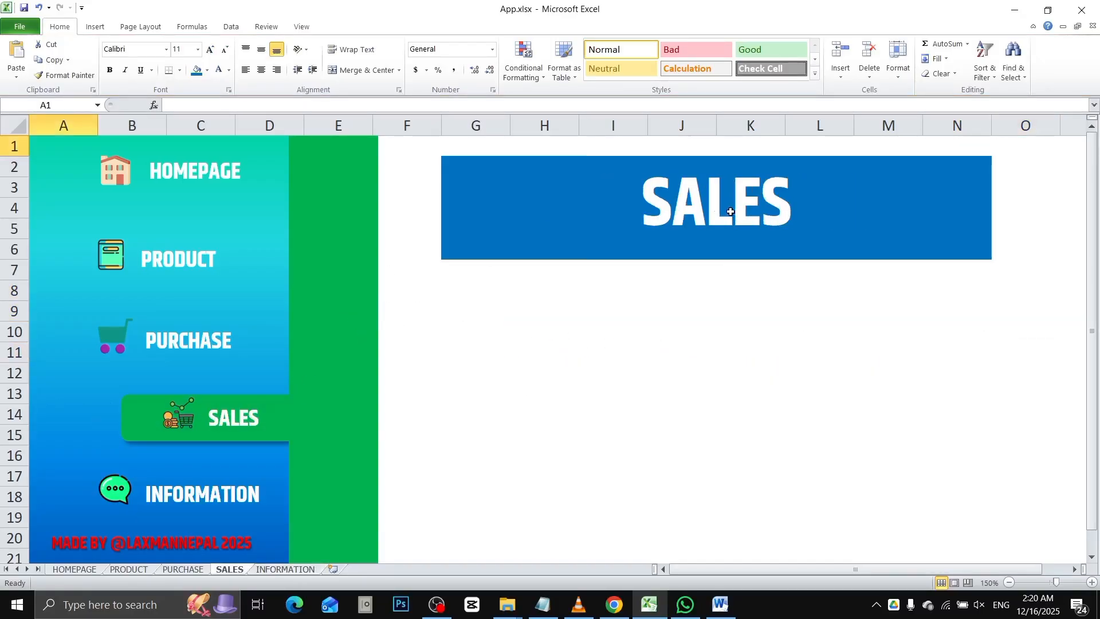
click(507, 289)
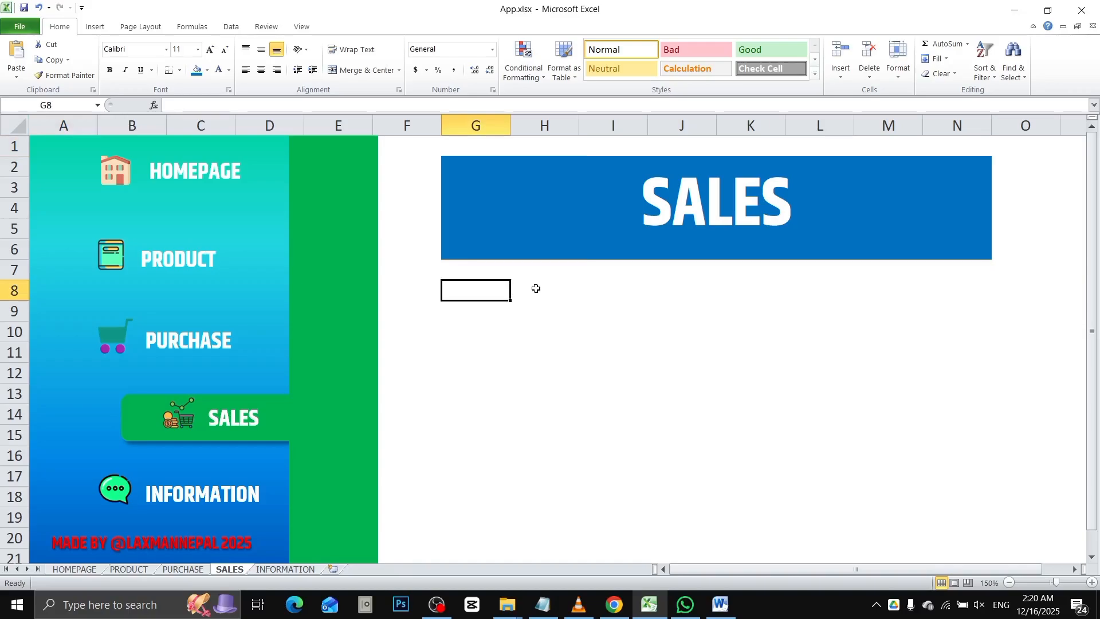
text(s.)
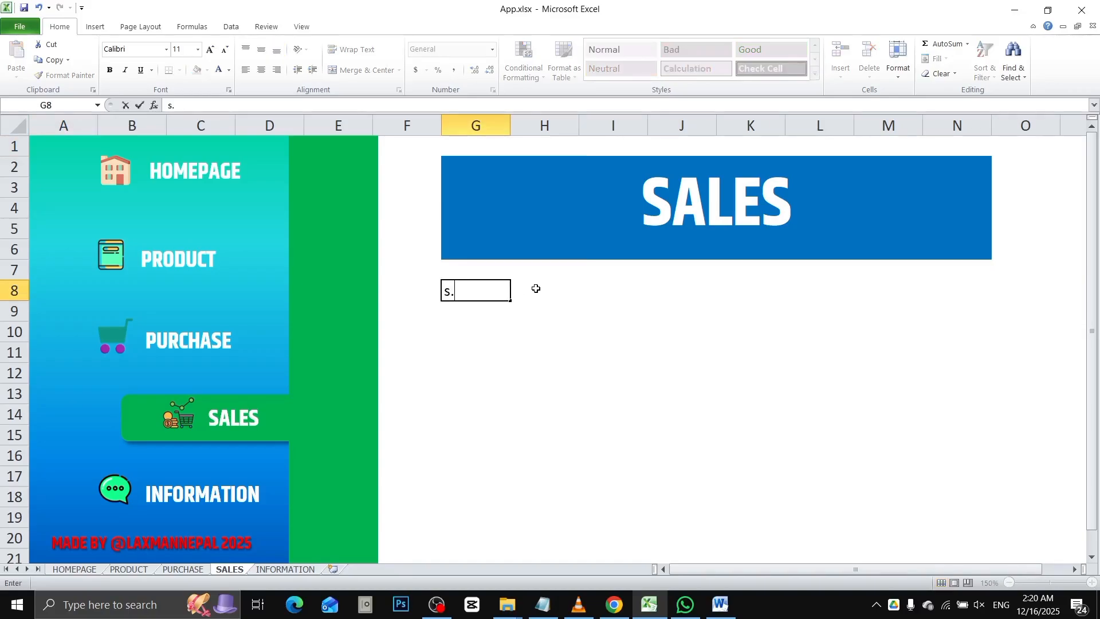
text(S.N.)
key(Tab)
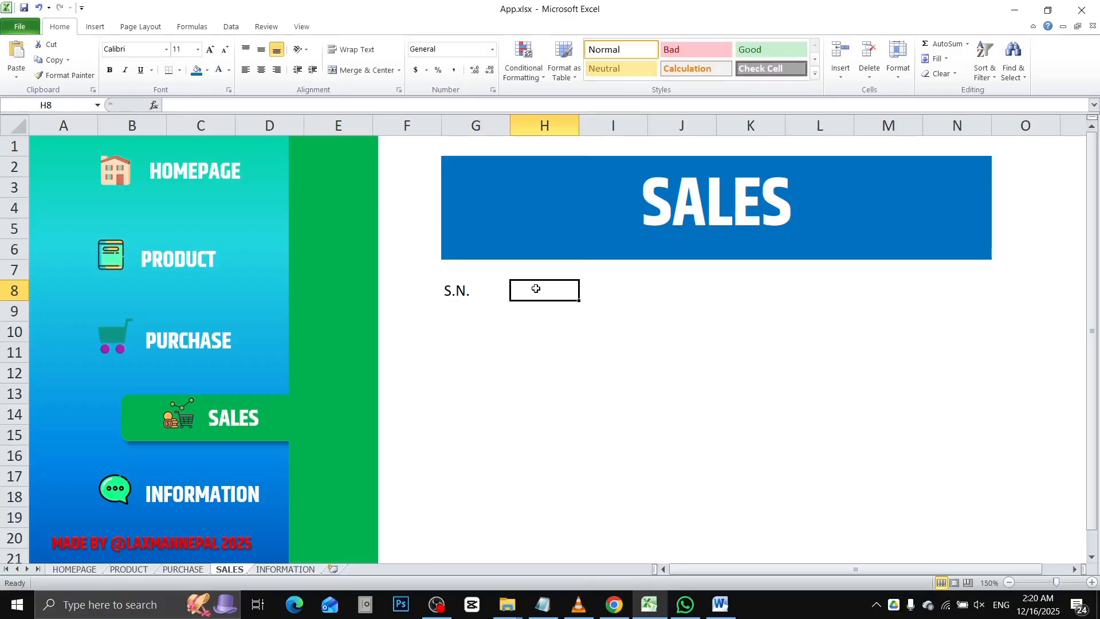
Step: Enter the header "PARTICULAR" in cell H8 of the SALES sheet
text(PARTICULAR)
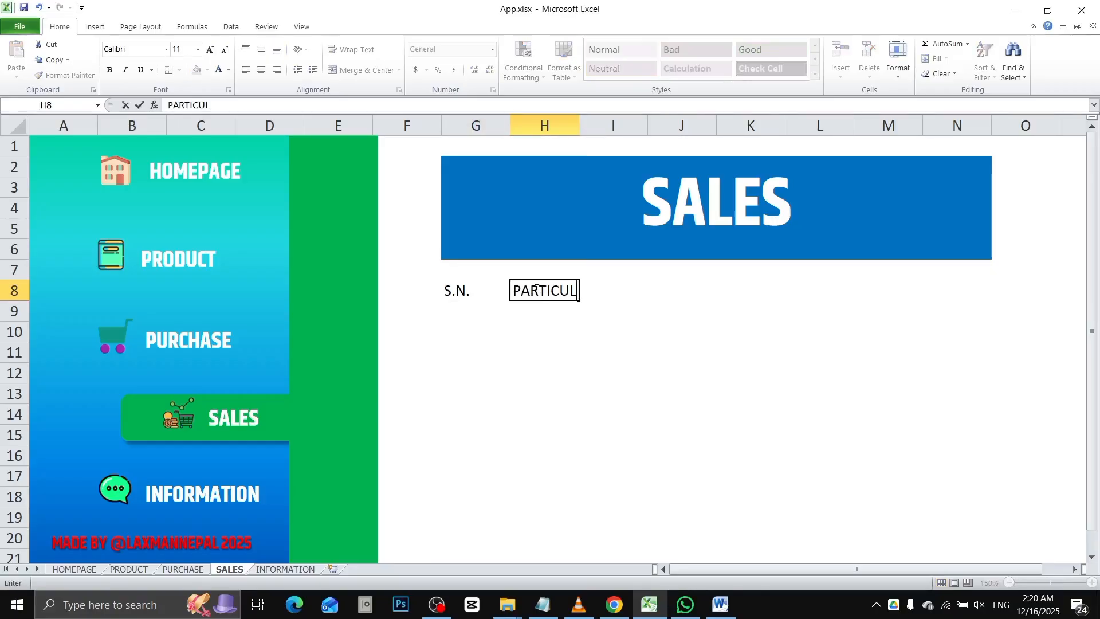
key(Tab)
key(Tab)
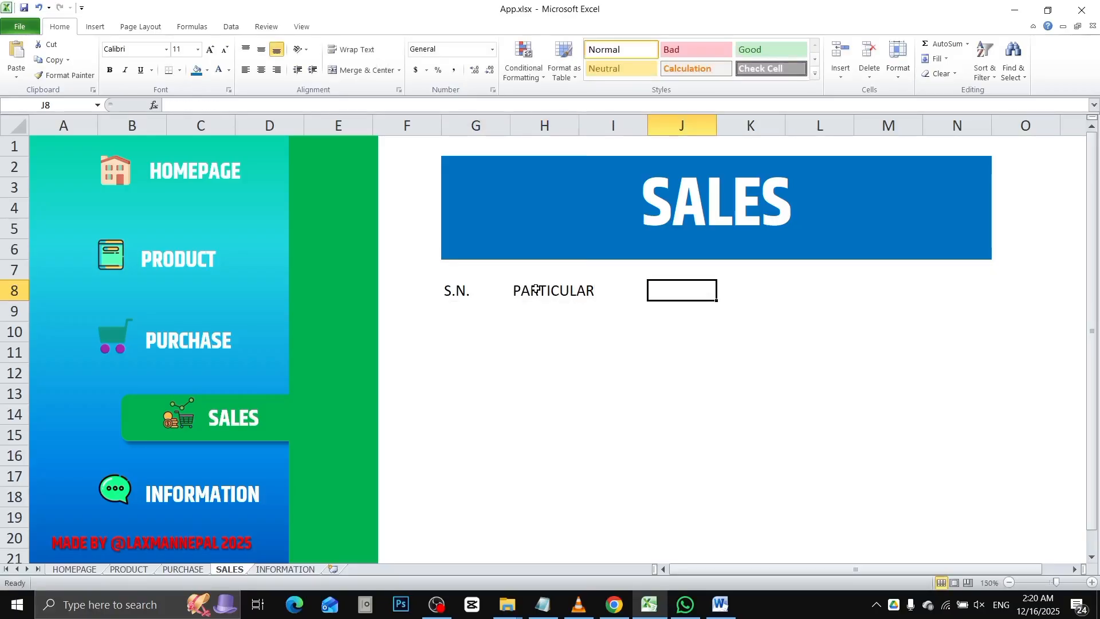
text(DATA)
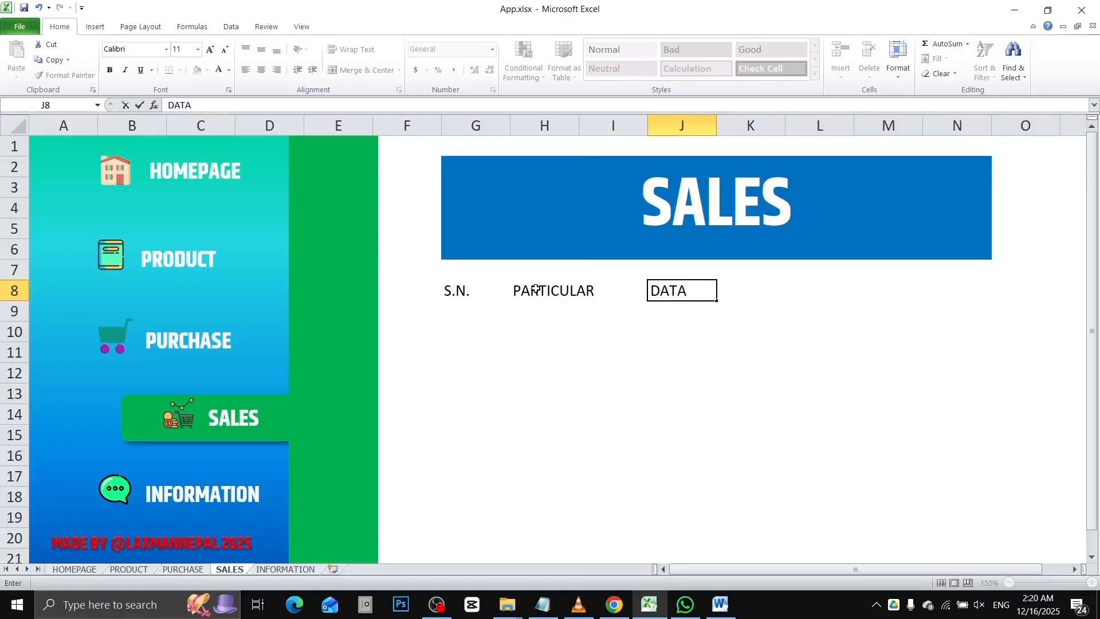
key(BackSpace)
key(BackSpace)
key(BackSpace)
key(BackSpace)
key(Escape)
key(Left)
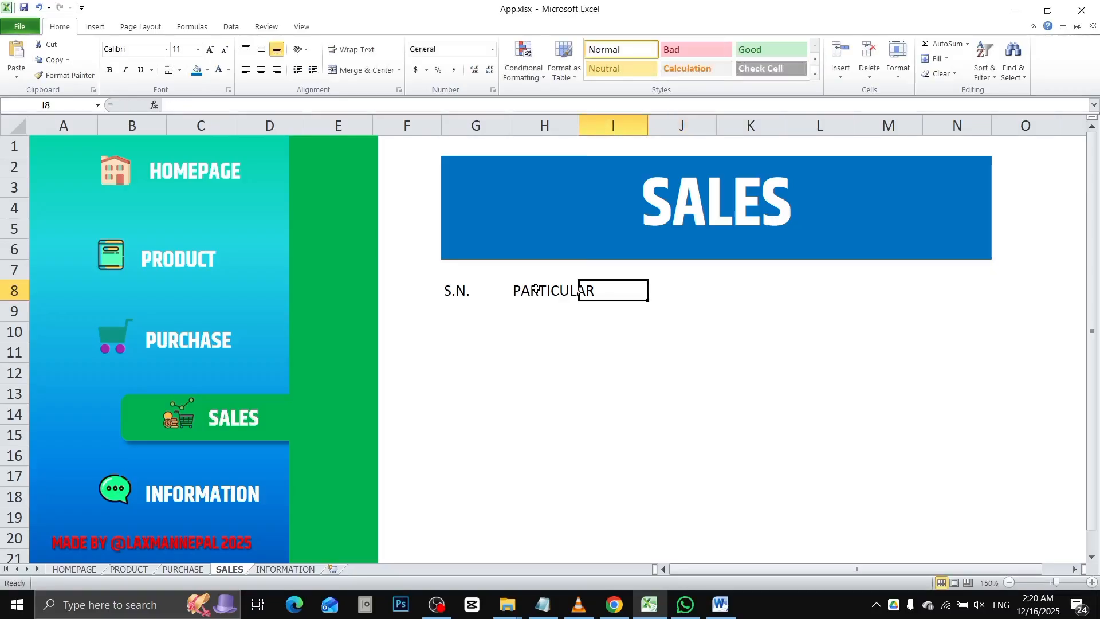
text(DATE)
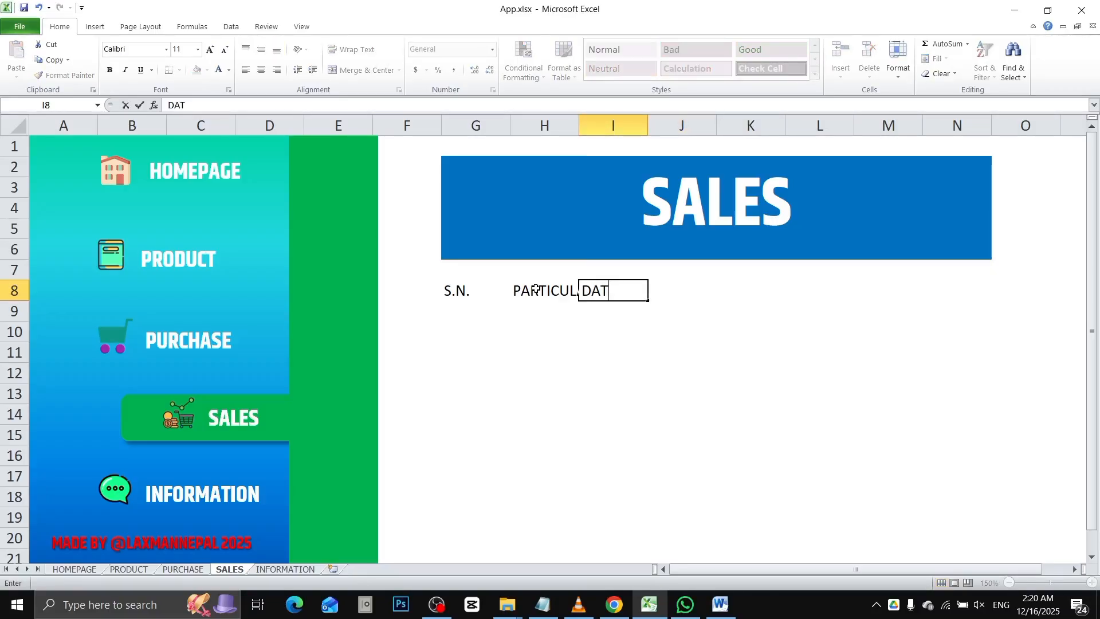
key(BackSpace)
key(BackSpace)
key(BackSpace)
key(Escape)
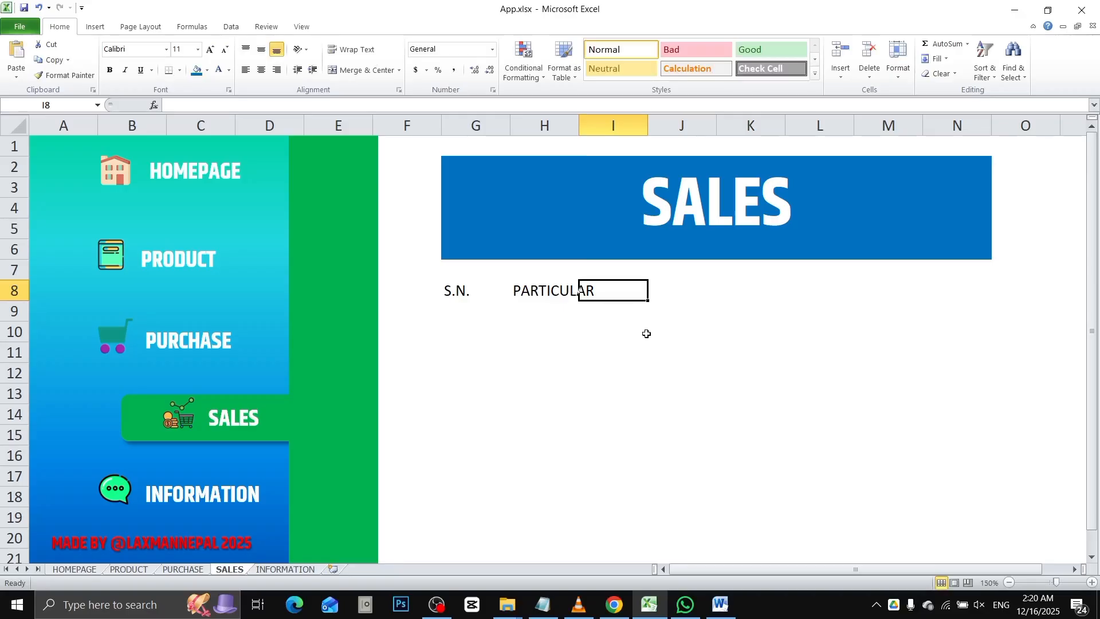
Step: Enter the header "DATE" in cell I8 of the SALES sheet
text(DATE)
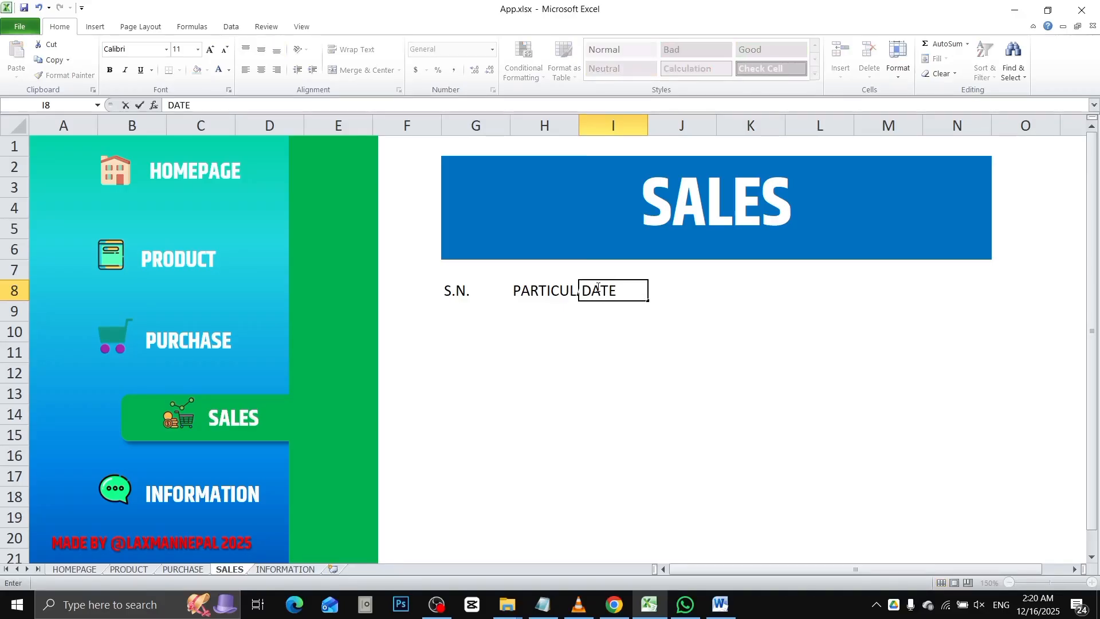
key(Tab)
text(QU)
key(BackSpace)
key(BackSpace)
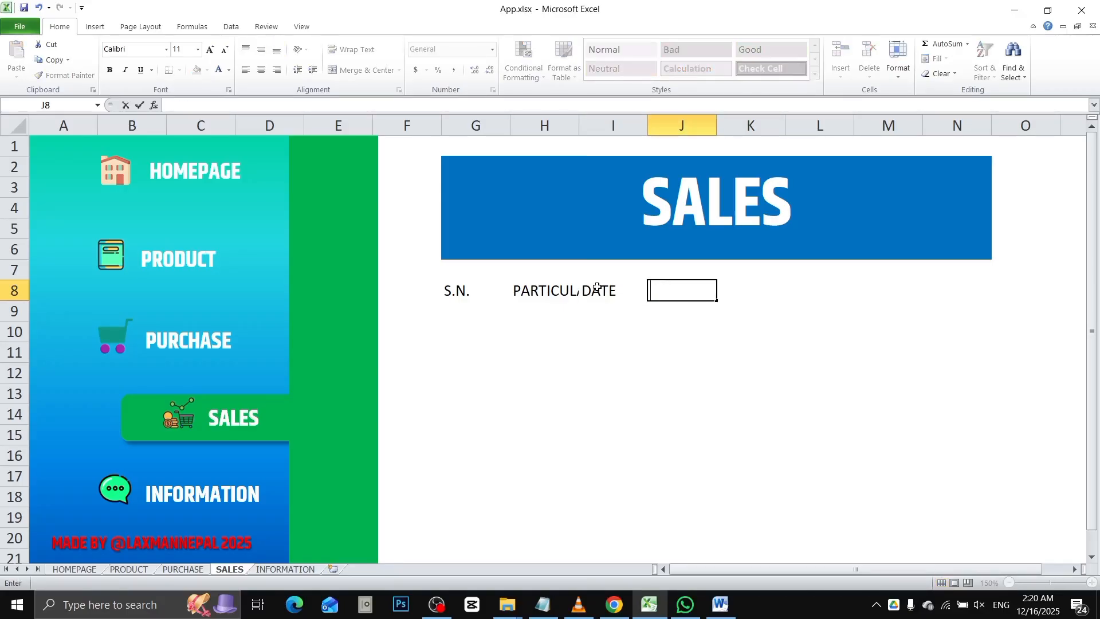
Step: Replace the SALES headers in H8 and I8 with "DATE" and "PARTICULAR"
key(Left)
key(Left)
text(DATE)
key(Tab)
text(P)
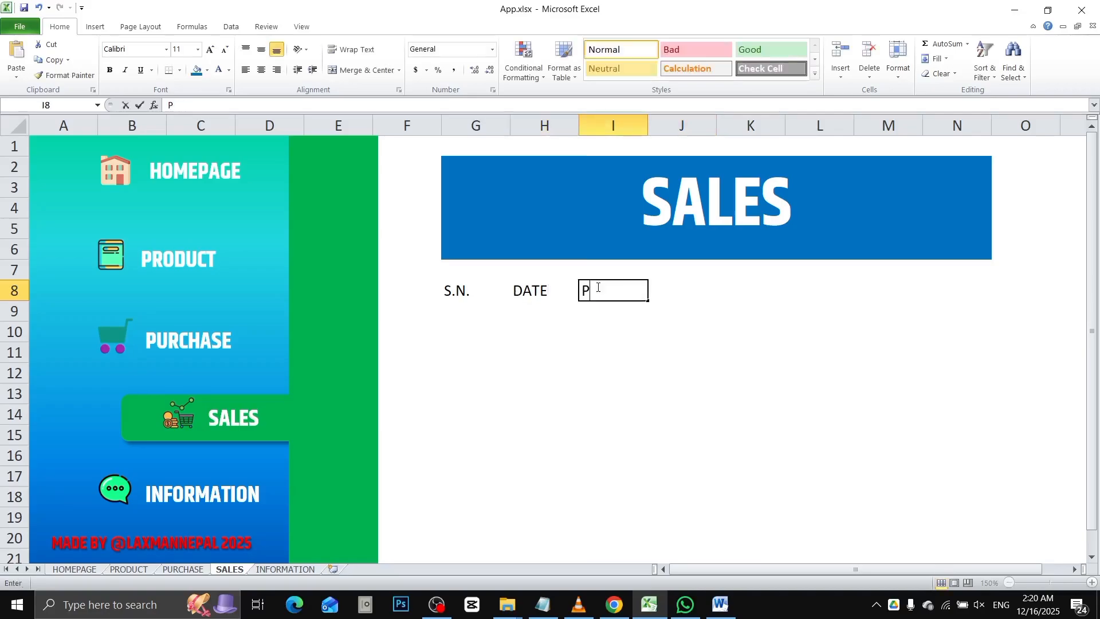
text(ARTICULAR)
key(Tab)
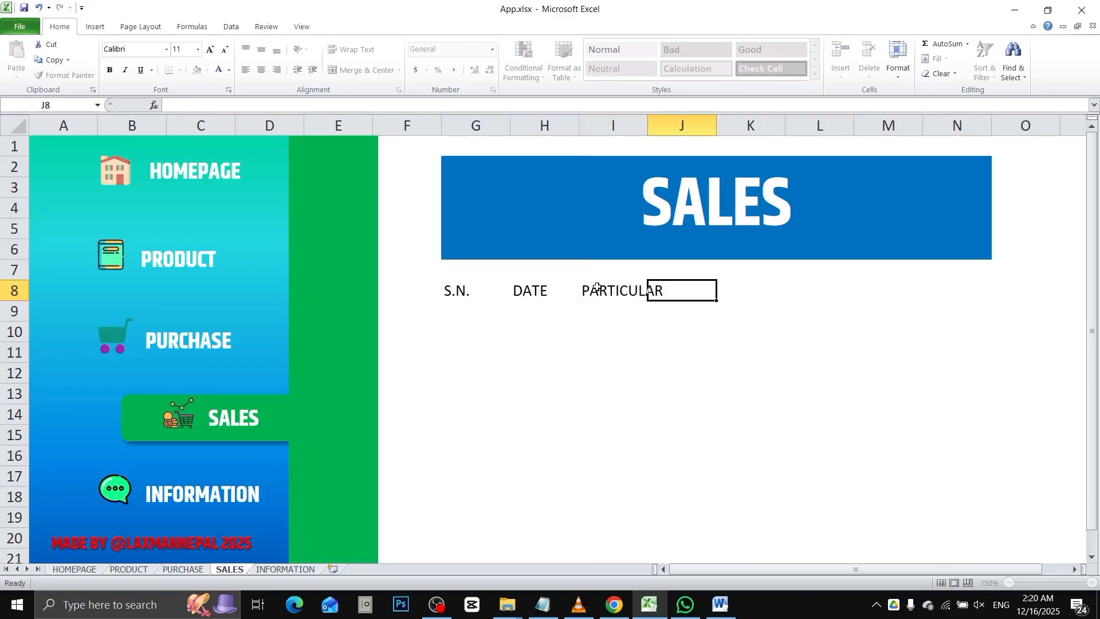
Step: Enter the headers "QUANTITY", "RATE" and "REMARKS" in J8:L8 and widen columns I and J to fit their headers
text(QUANTITY)
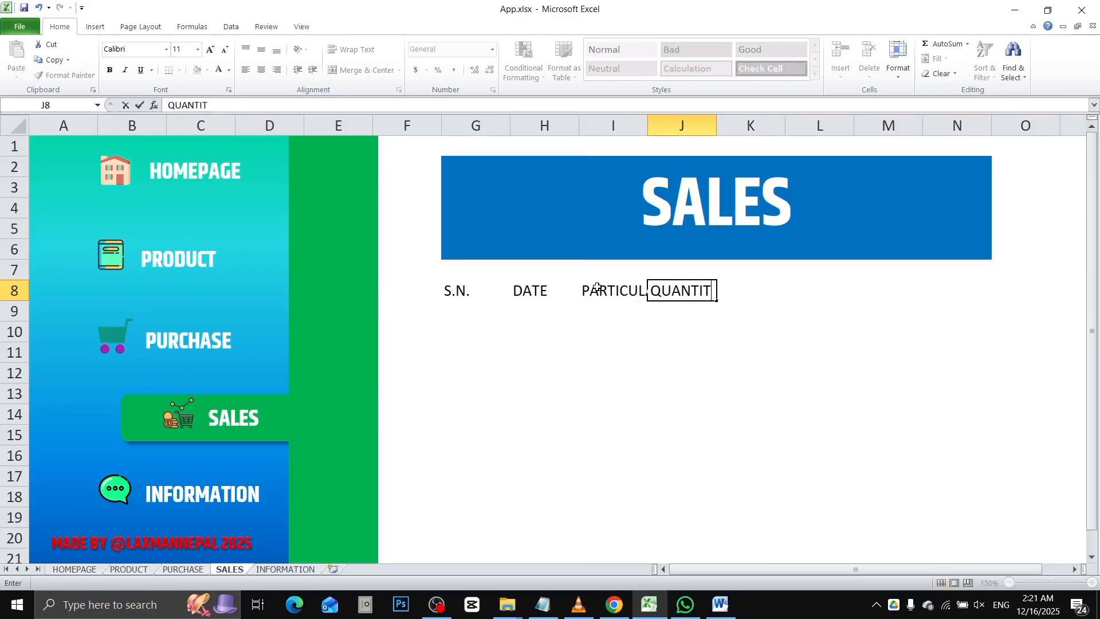
key(Tab)
text(RATE)
key(Tab)
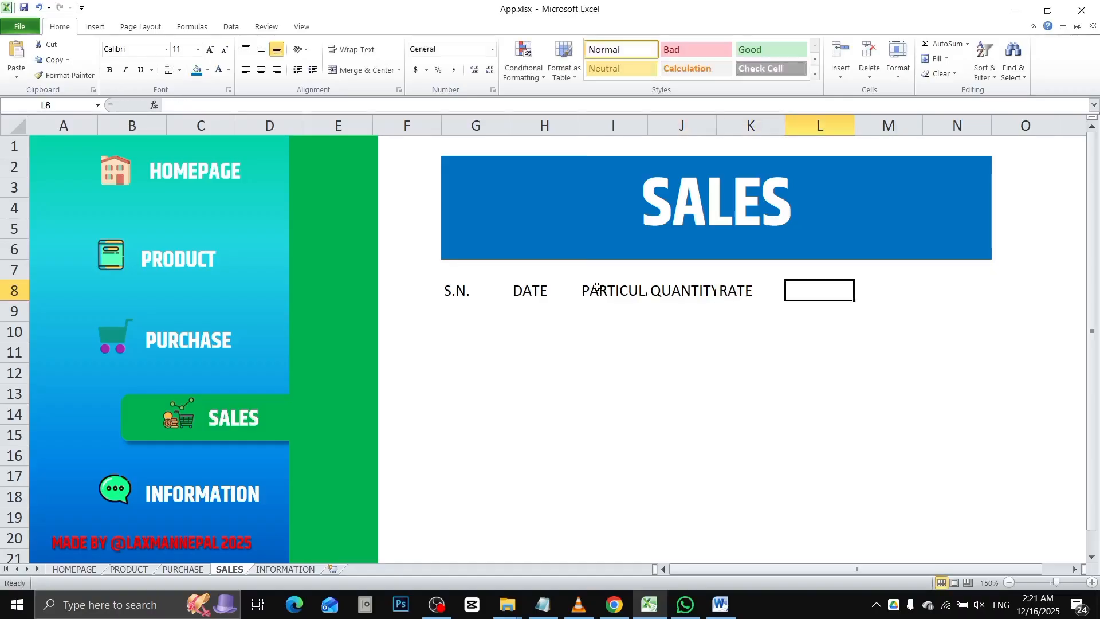
text(REMARKS)
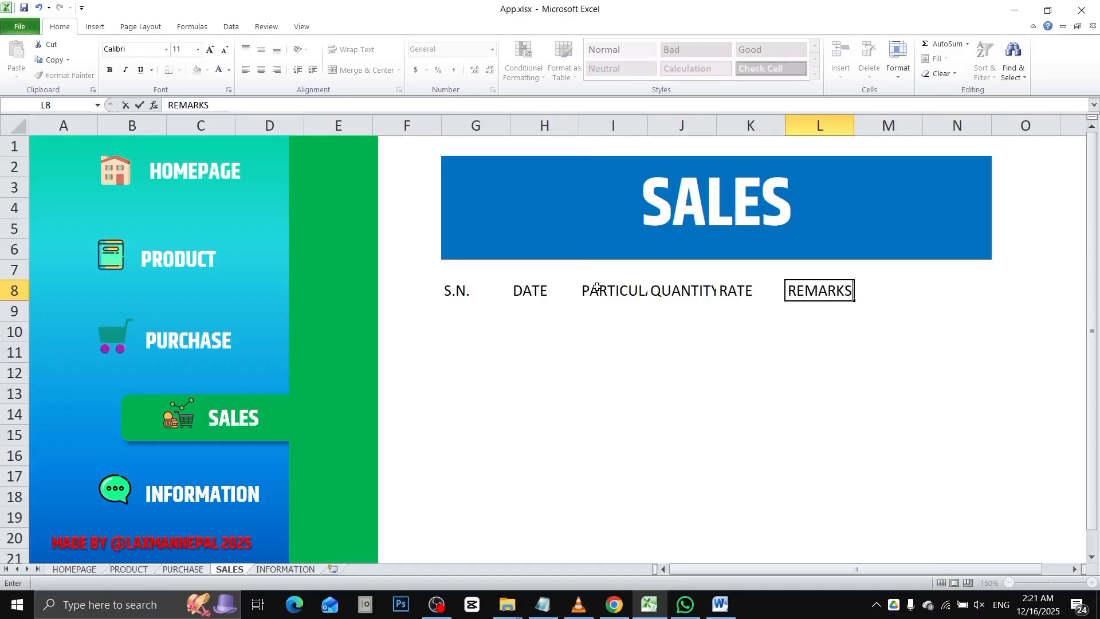
key(Tab)
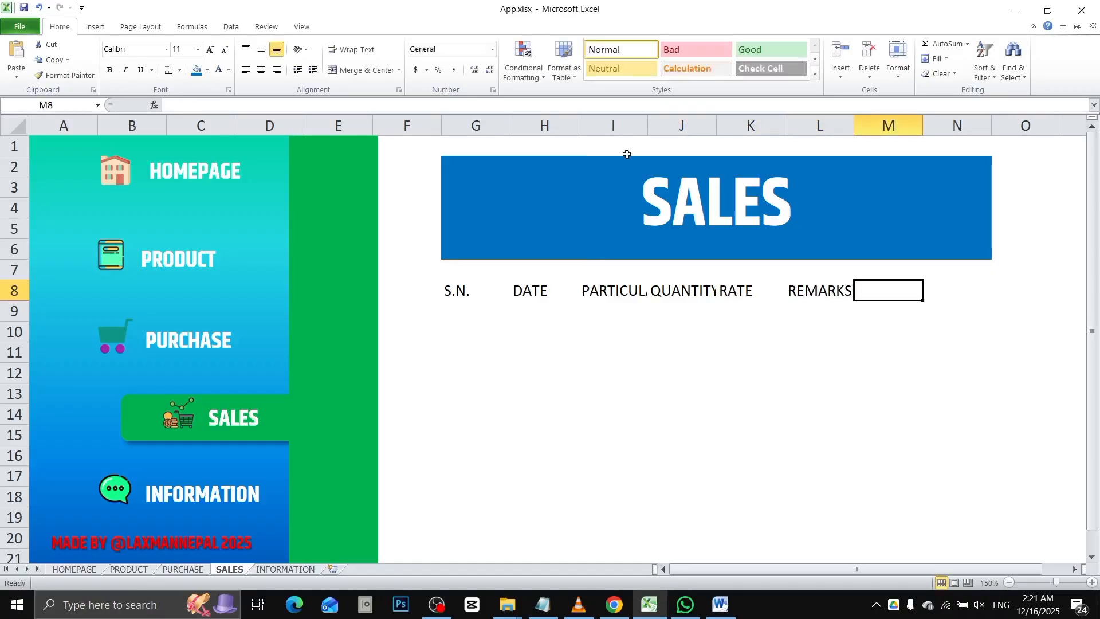
drag(648, 125, 667, 124)
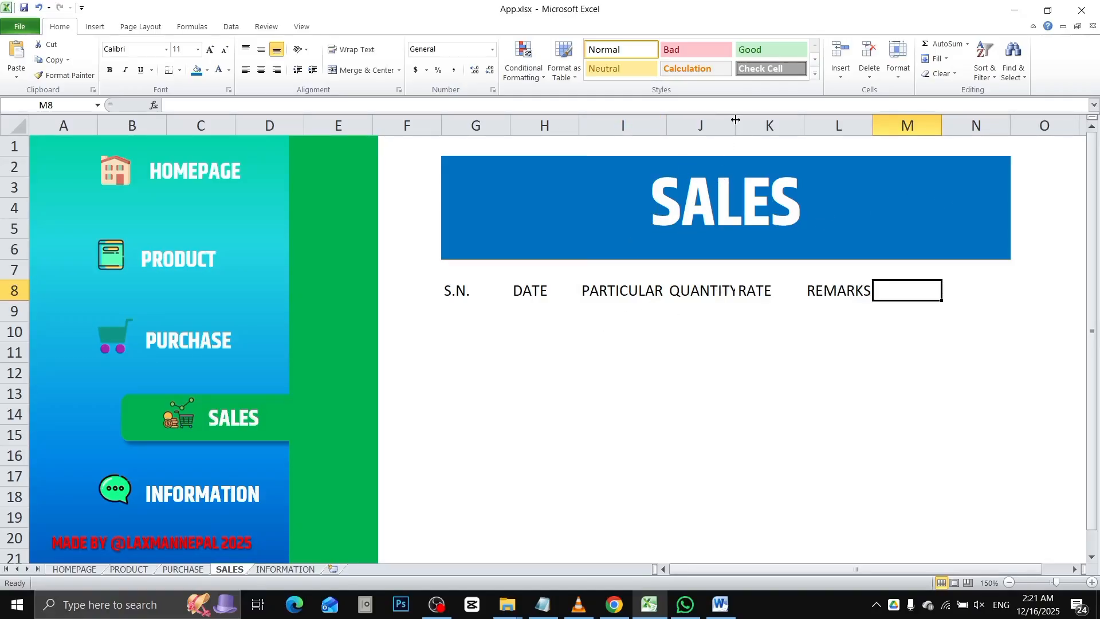
drag(736, 120, 743, 120)
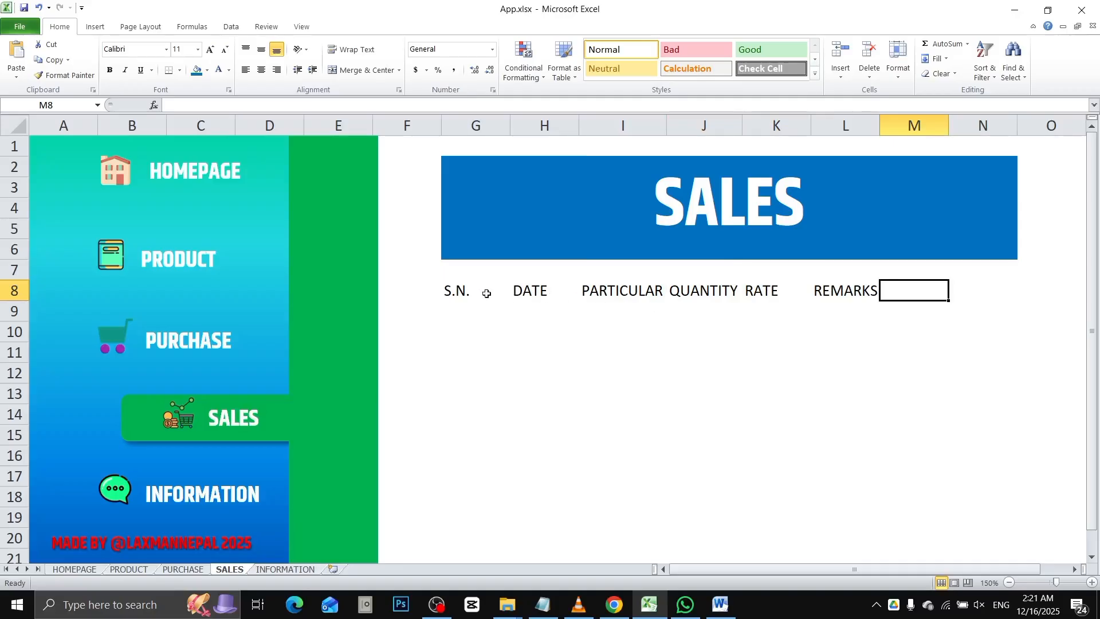
Step: Apply all borders to the header row G8:L8 on the SALES sheet
click(467, 294)
key(ctrl+shift+Right)
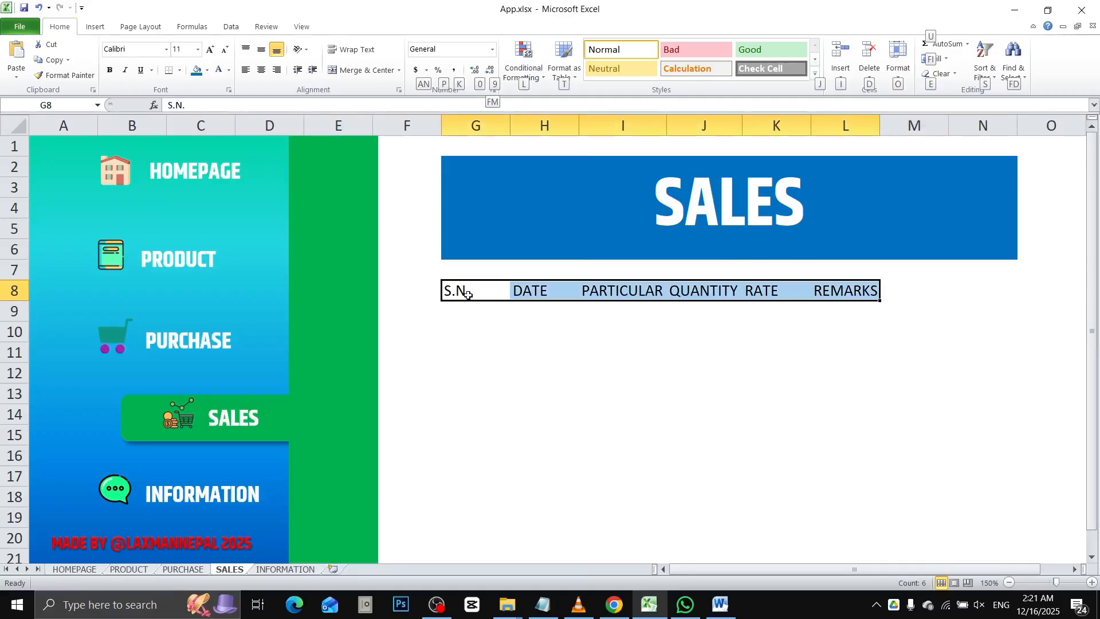
key(alt)
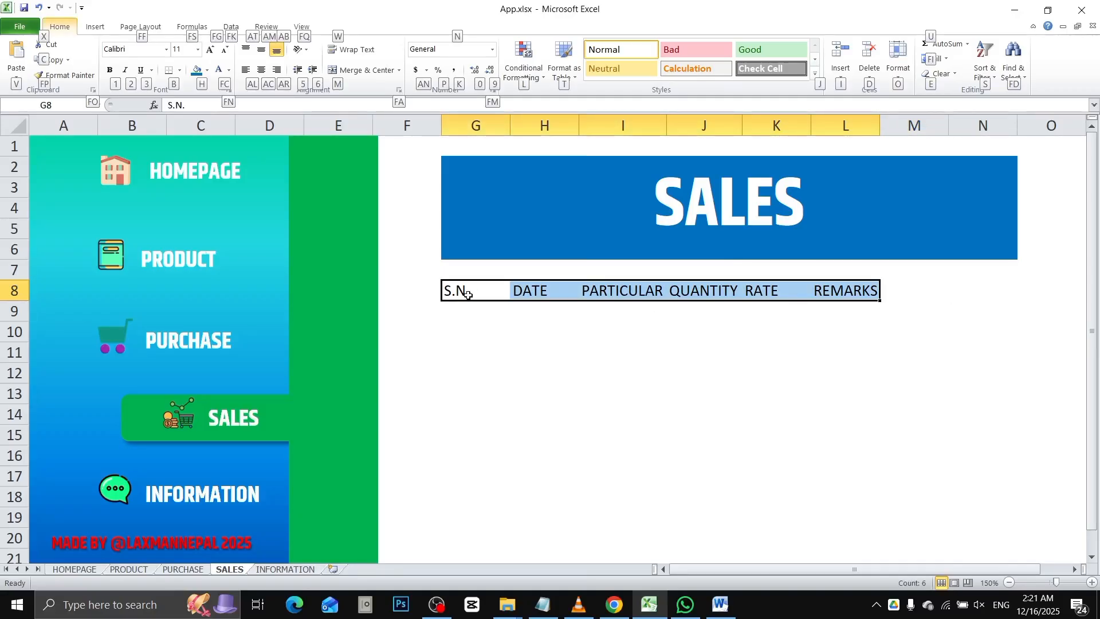
key(b)
key(a)
click(543, 350)
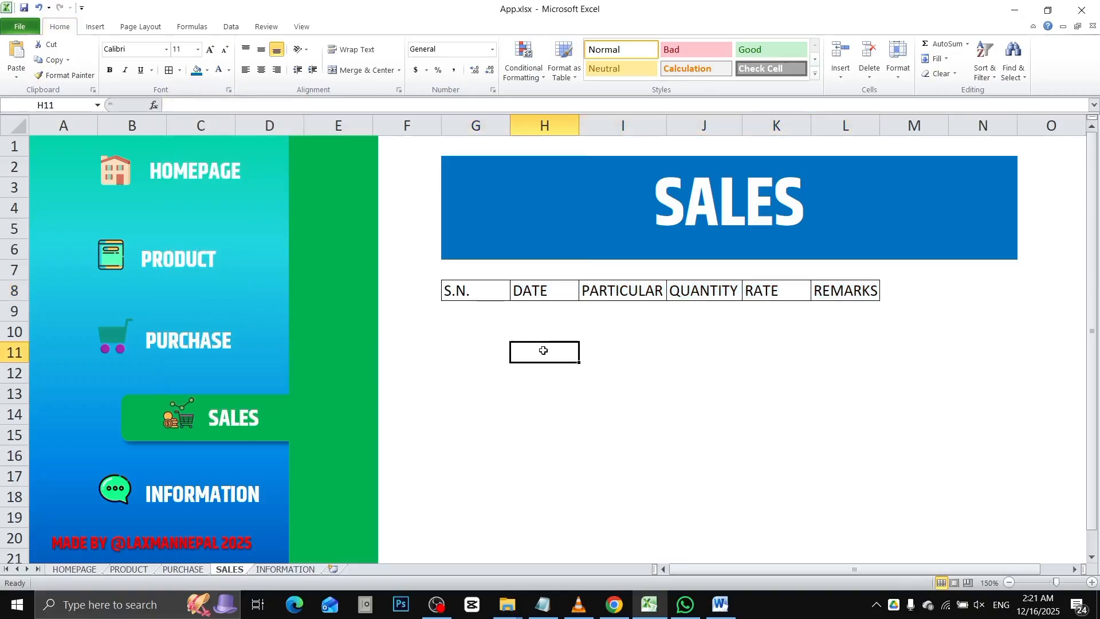
Step: Copy the bordered header row G8:L8 from the SALES sheet and paste it at G9 on the PURCHASE sheet
click(195, 351)
click(191, 409)
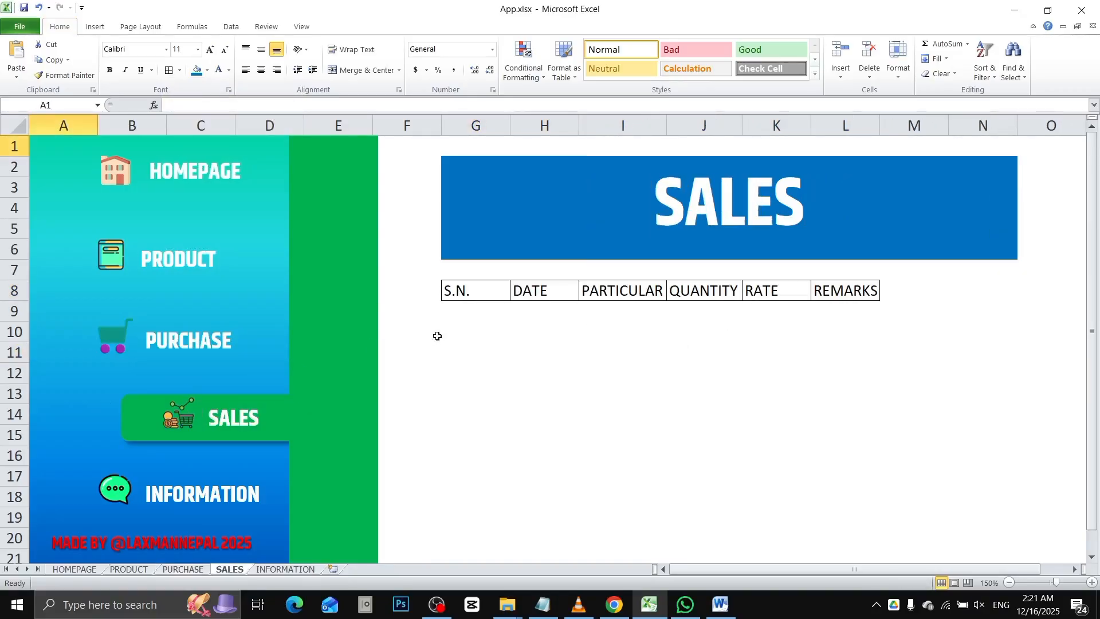
click(489, 290)
key(ctrl+shift+Right)
key(ctrl+c)
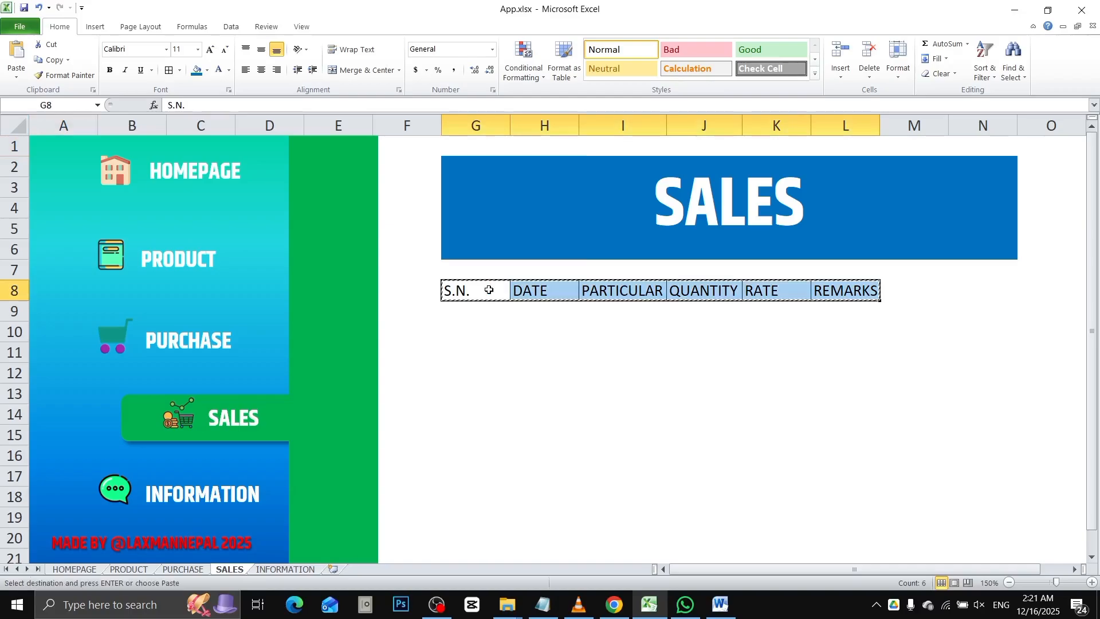
click(185, 359)
click(479, 305)
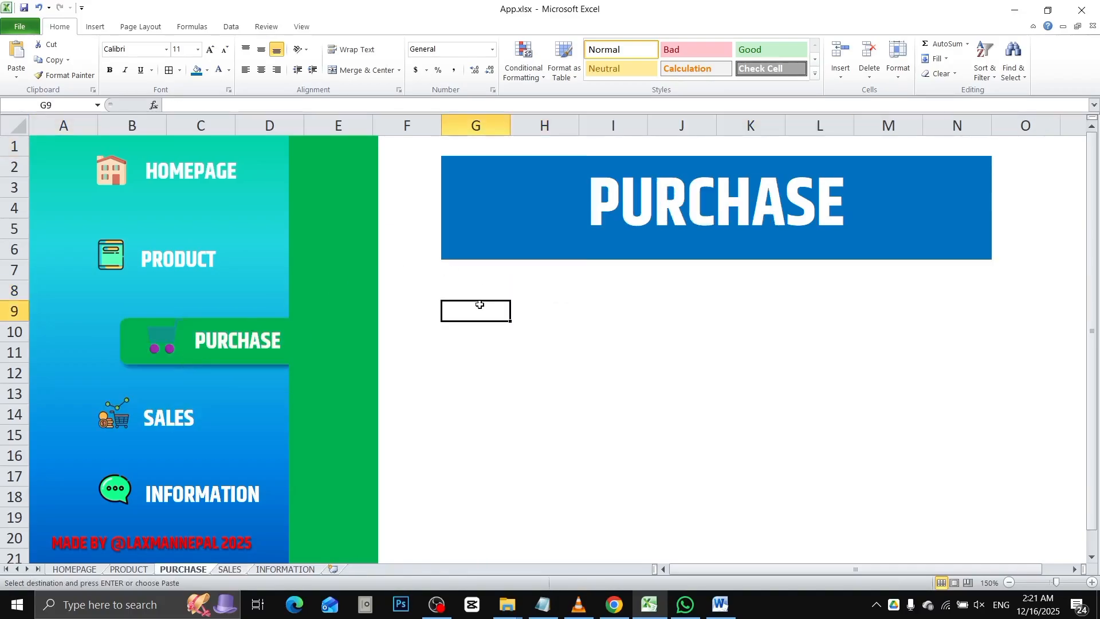
key(ctrl+v)
click(666, 348)
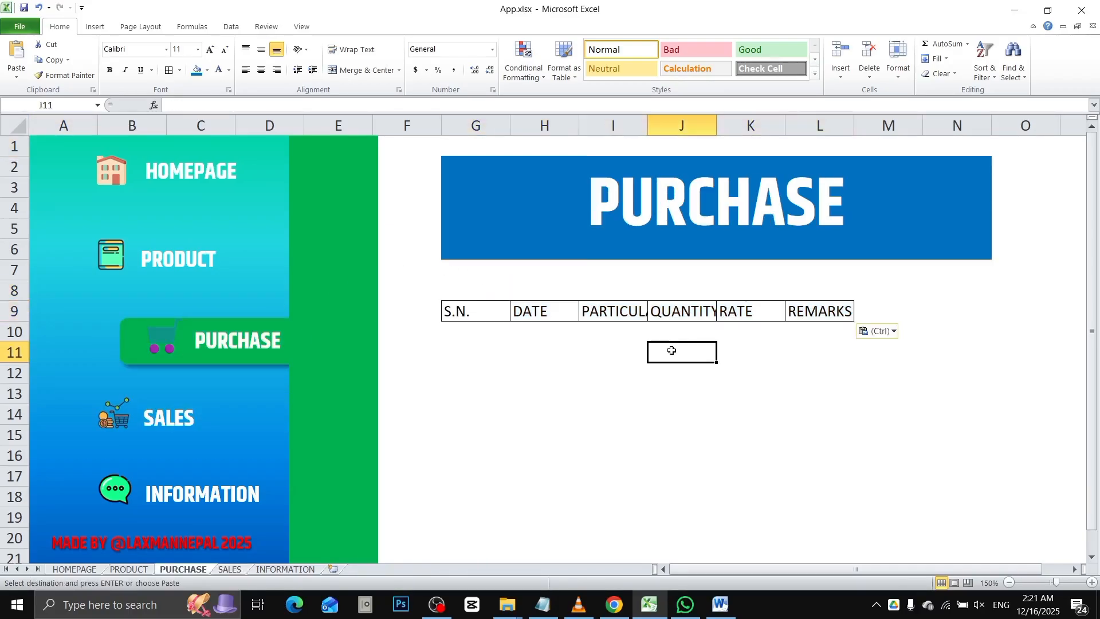
Step: Compare the header row on the SALES sheet with the one on the PURCHASE sheet
click(218, 404)
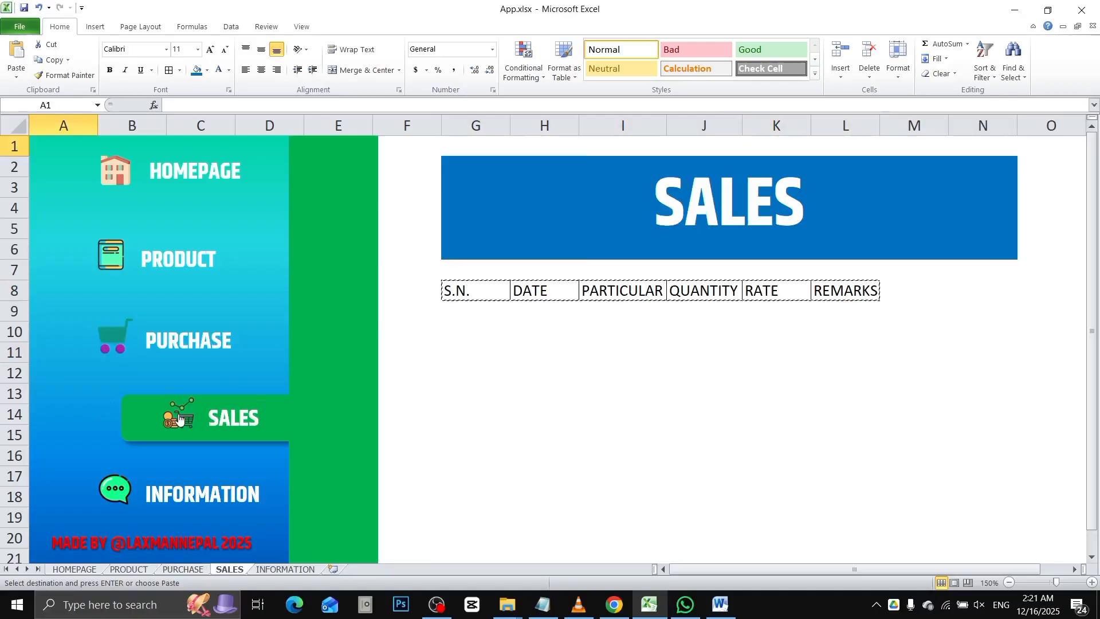
click(207, 331)
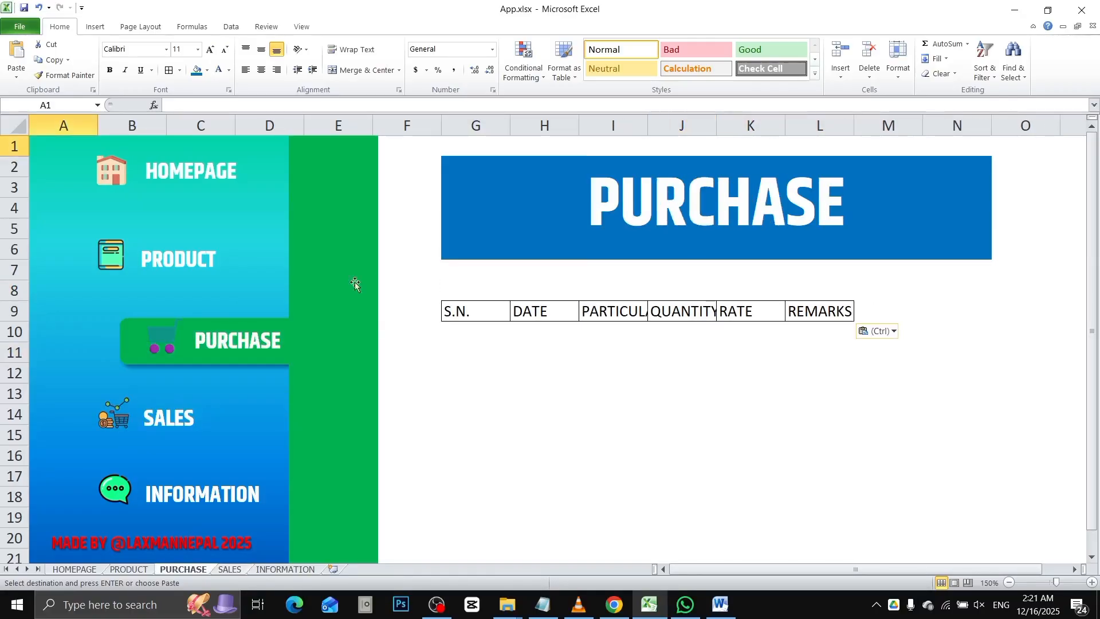
Step: Enter the headers "S.N." and "PRODUCT NAME" in H8:I8 on the PRODUCT sheet
click(184, 252)
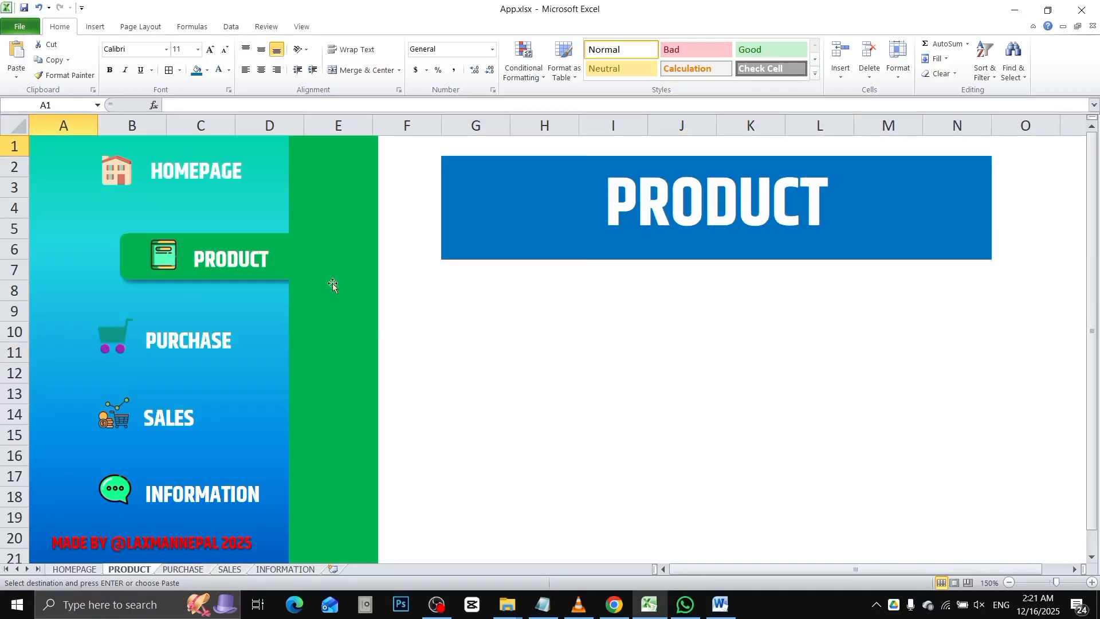
click(205, 343)
click(470, 311)
key(ctrl)
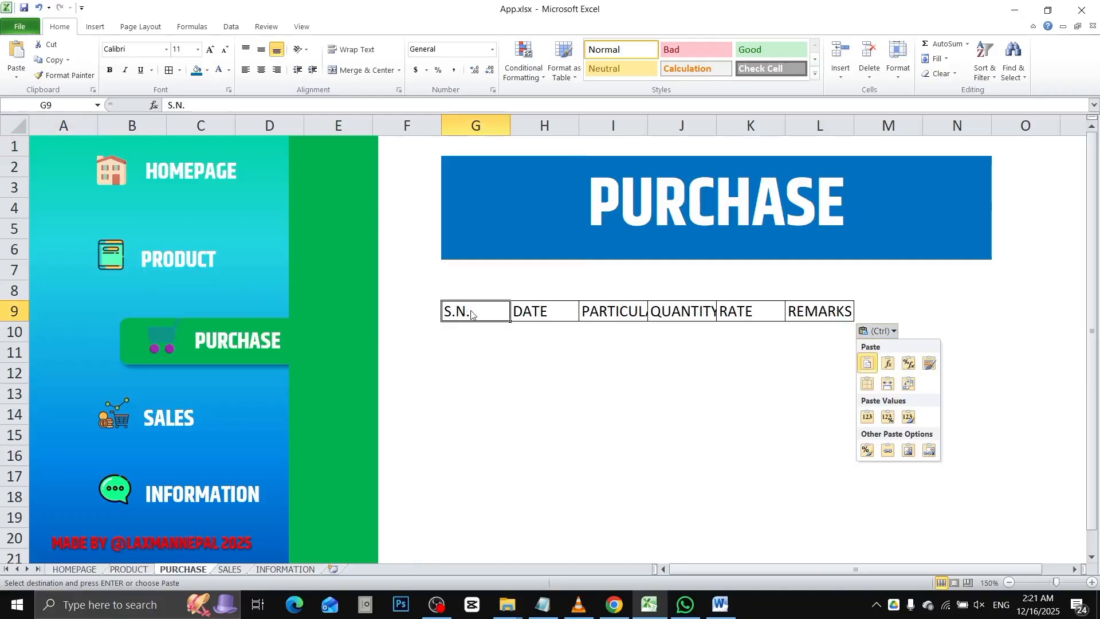
click(208, 263)
click(191, 263)
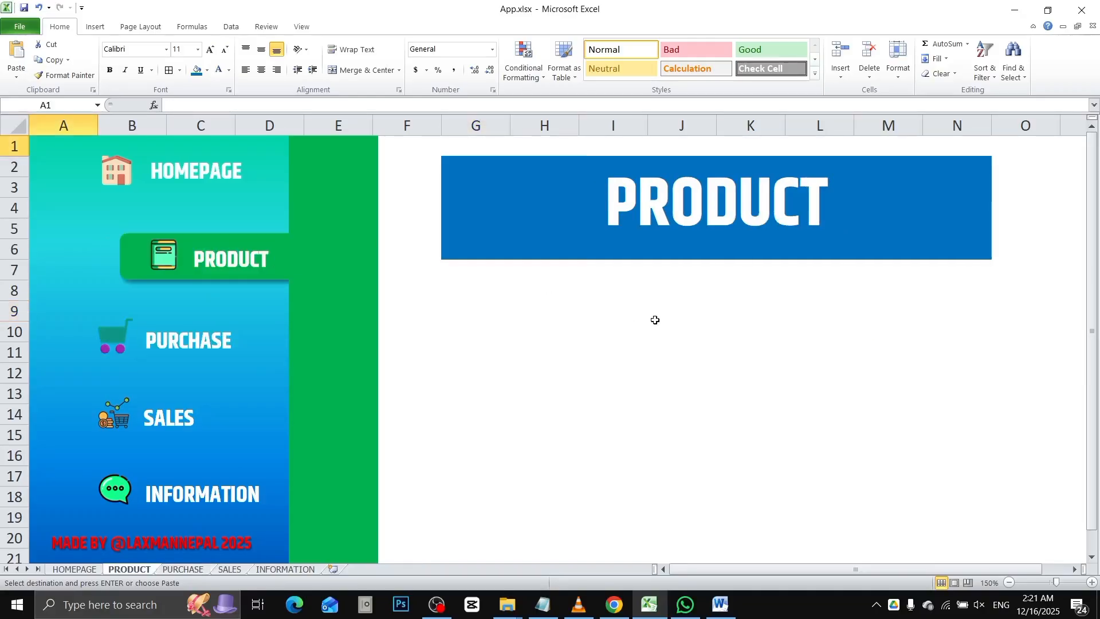
click(545, 295)
text(S.N.)
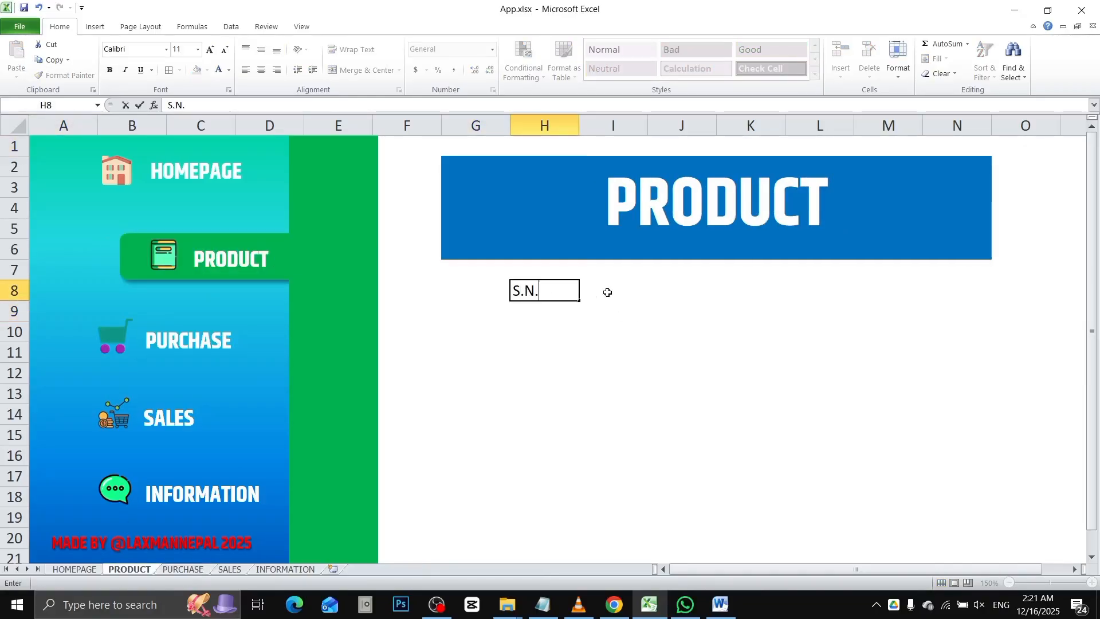
click(607, 292)
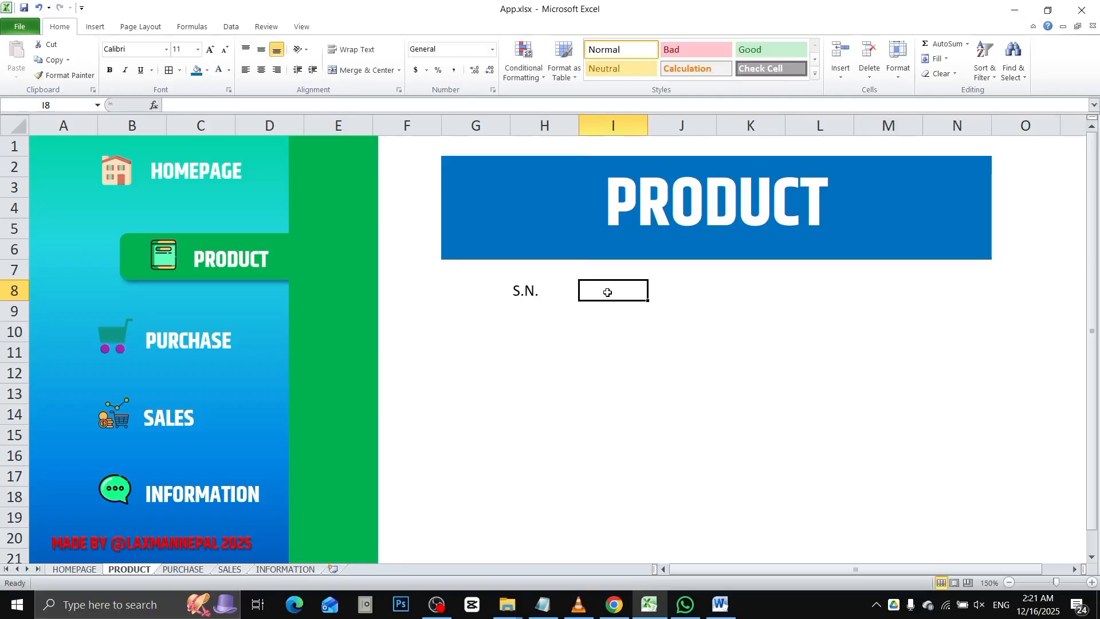
text(PRODUCT)
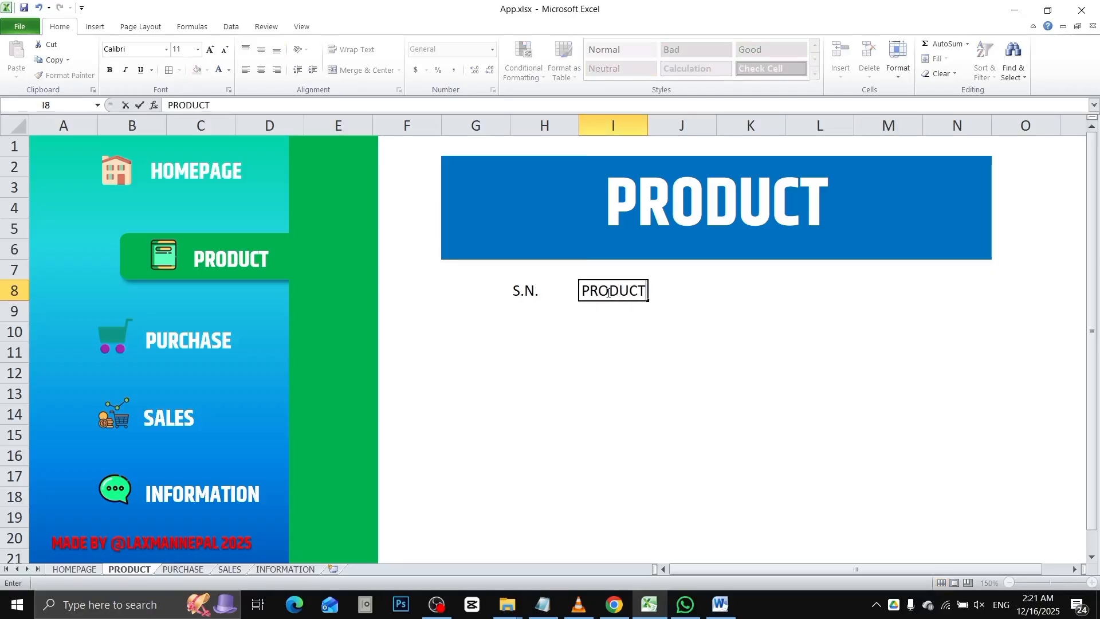
text( NAME)
key(Tab)
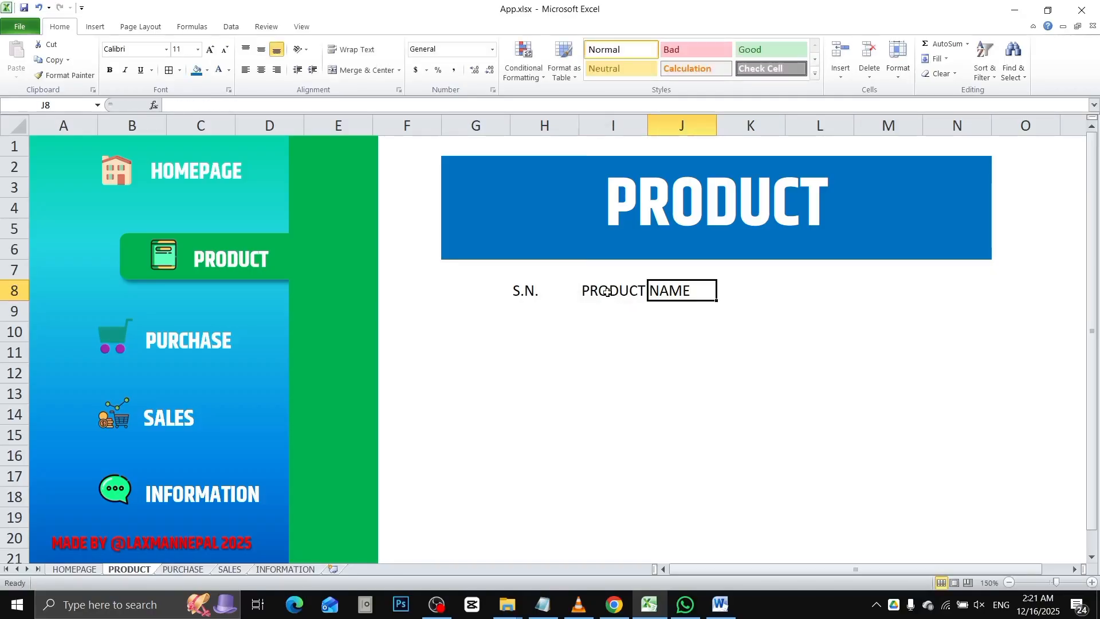
Step: Apply all borders to the header cells H8:I8 and widen column I to fit its header
click(545, 315)
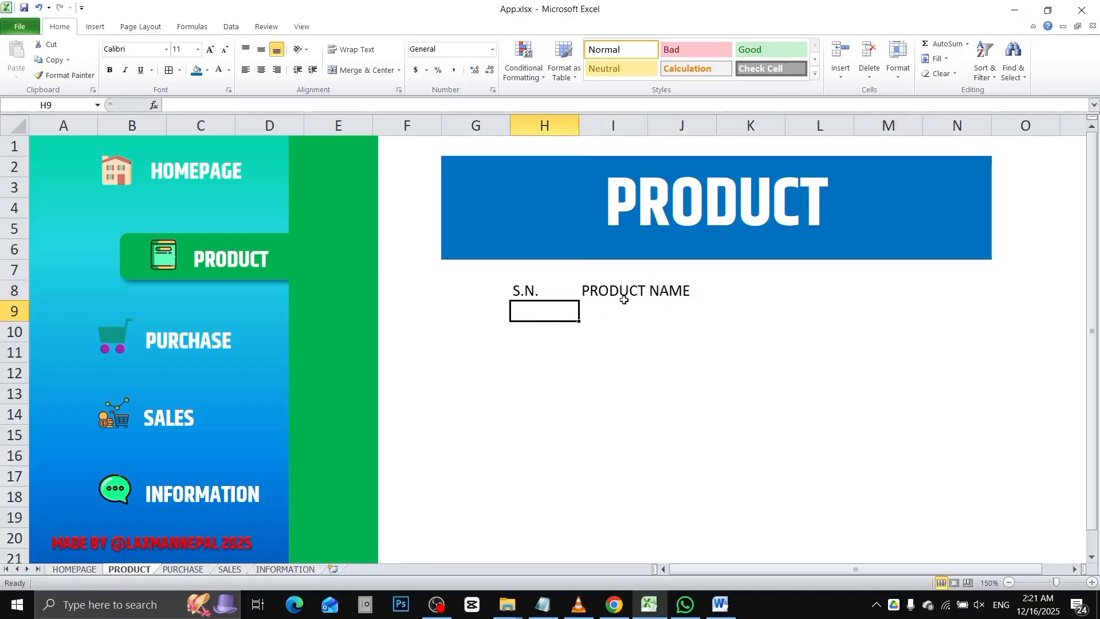
click(611, 291)
drag(611, 291, 684, 288)
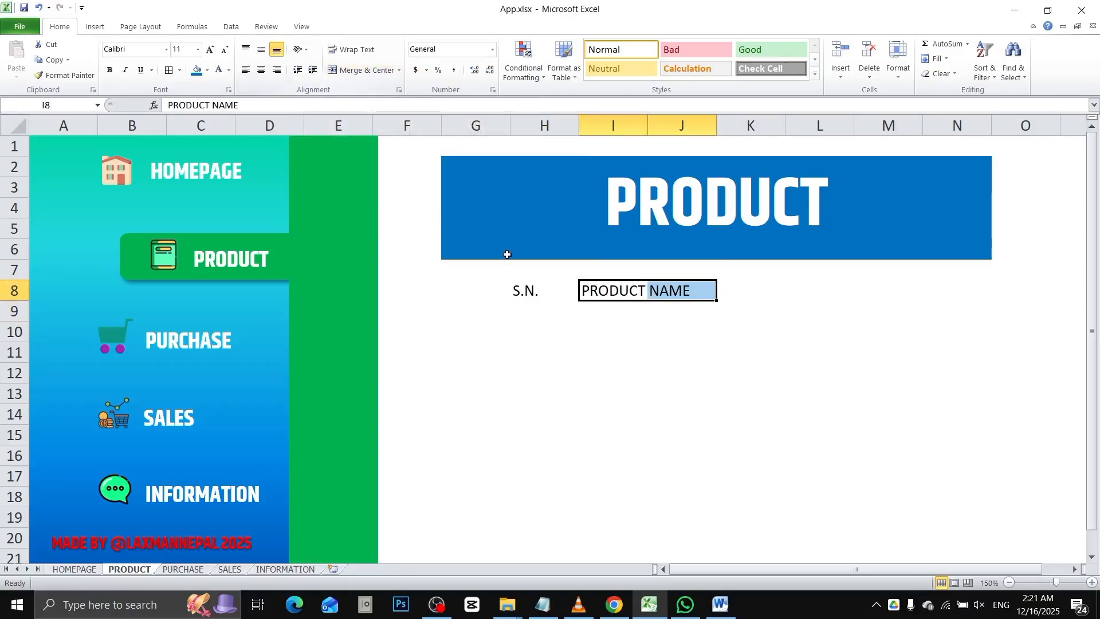
drag(539, 290, 594, 290)
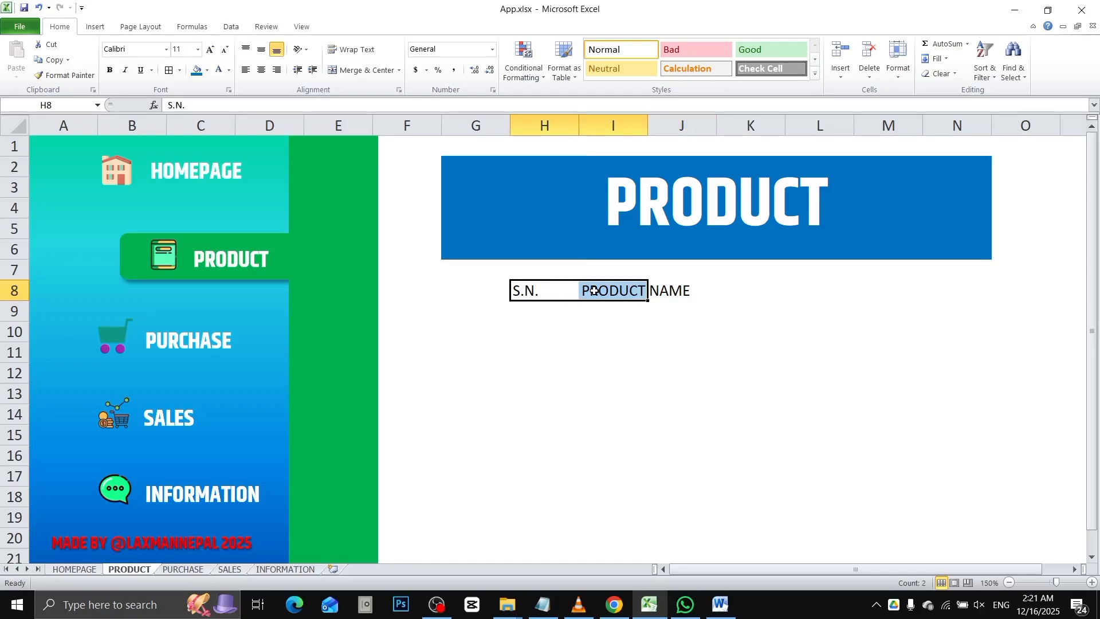
click(180, 70)
click(189, 175)
click(618, 370)
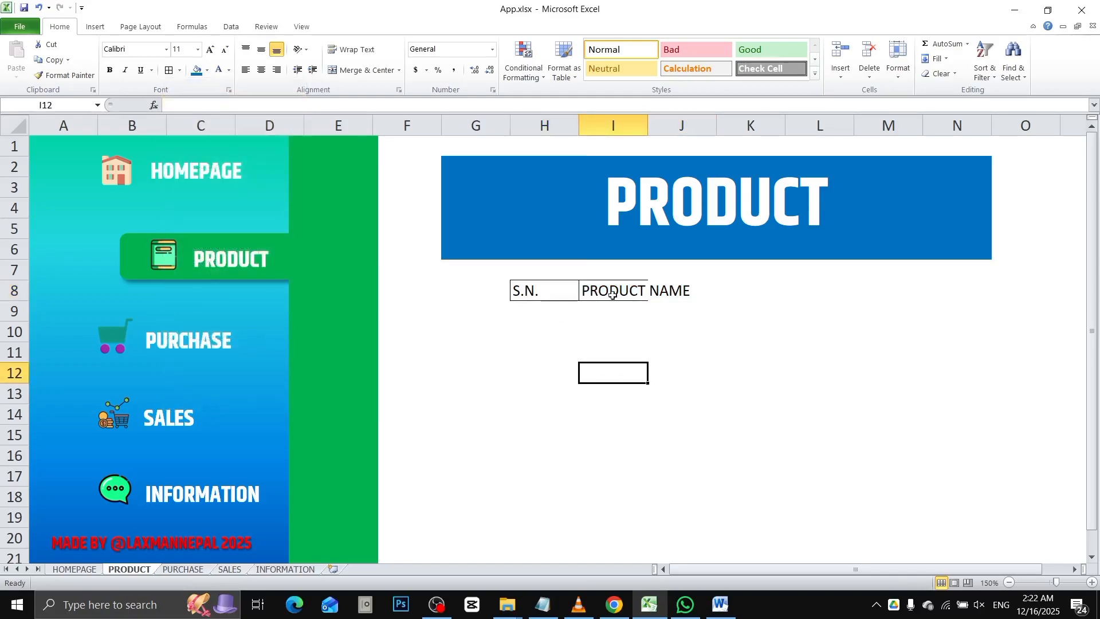
double_click(648, 126)
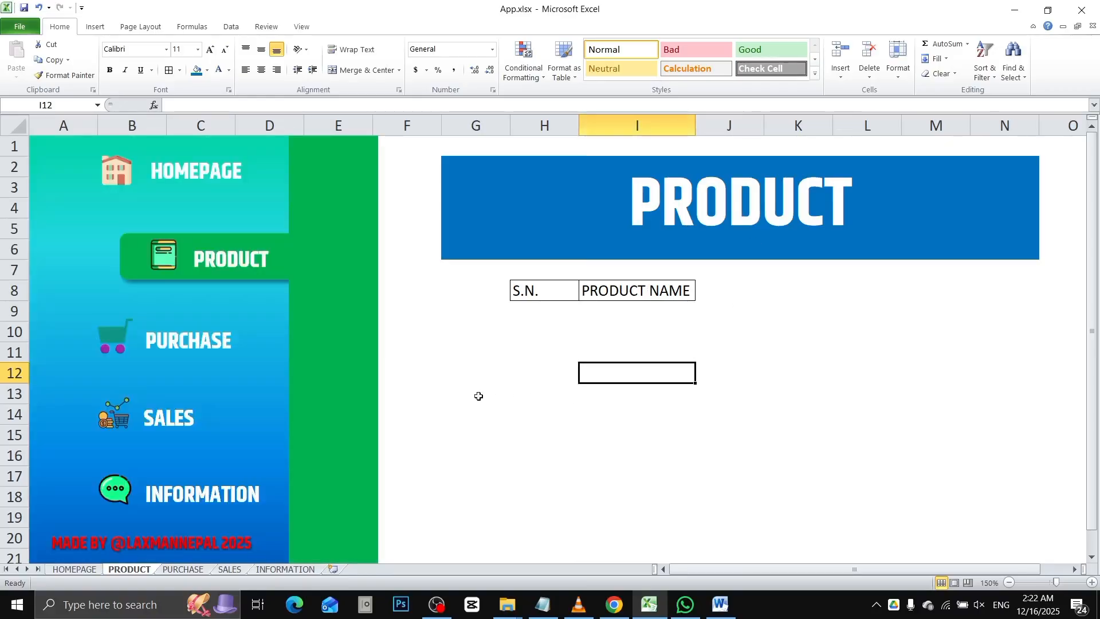
click(478, 396)
Step: Fill H9:H18 under the S.N. header with serial numbers 1 to 10
click(559, 317)
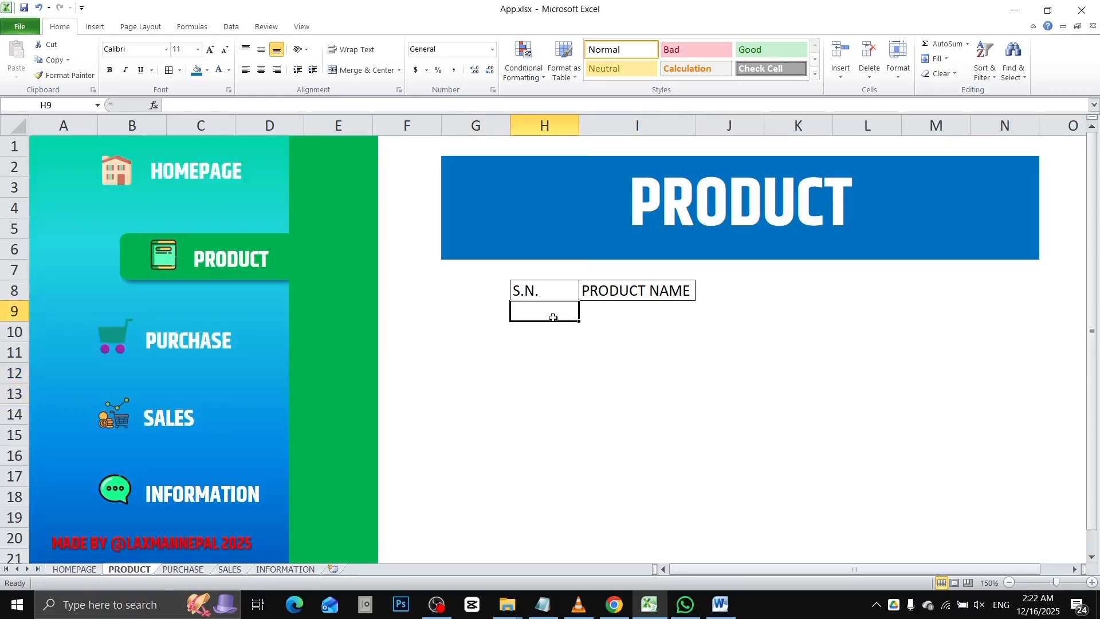
text(1)
key(Return)
text(2)
key(Return)
key(Return)
text(3)
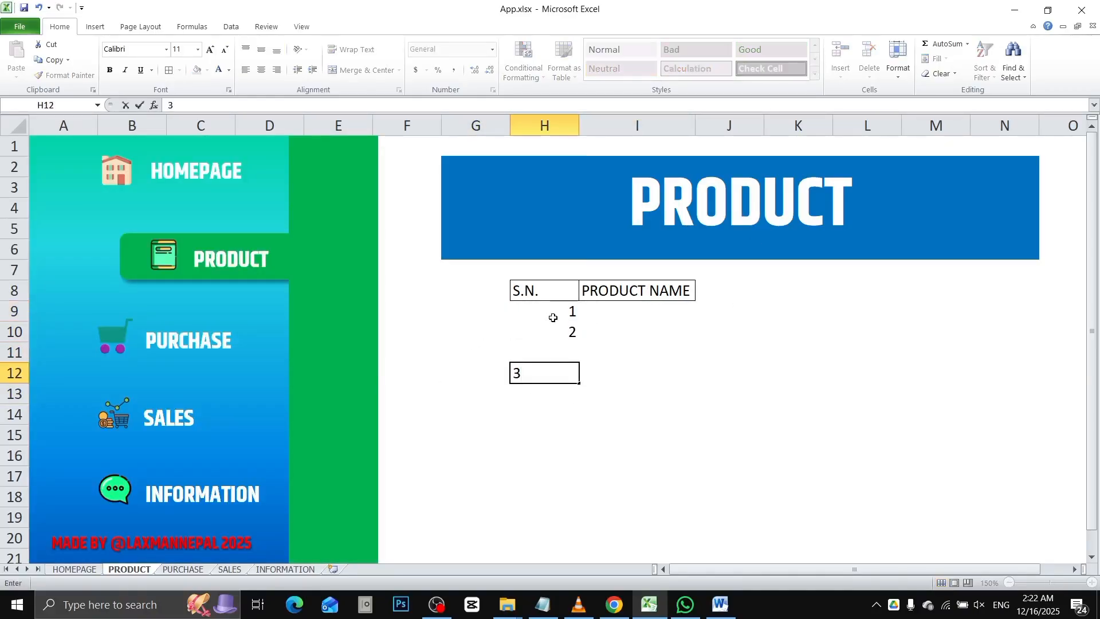
key(Escape)
drag(549, 314, 585, 509)
Step: Enter the product names "RAM", "ROM", "HARD DISK" and "SSD" in I9:I12
drag(605, 309, 624, 488)
text(RAM)
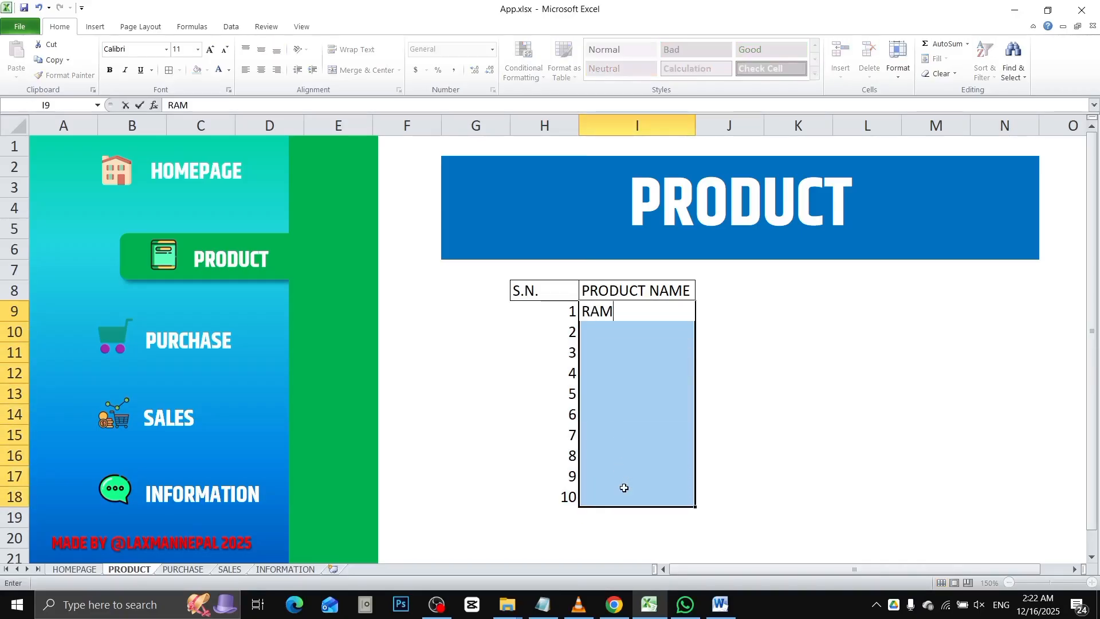
key(Return)
text(ROM)
key(Return)
text(S)
key(BackSpace)
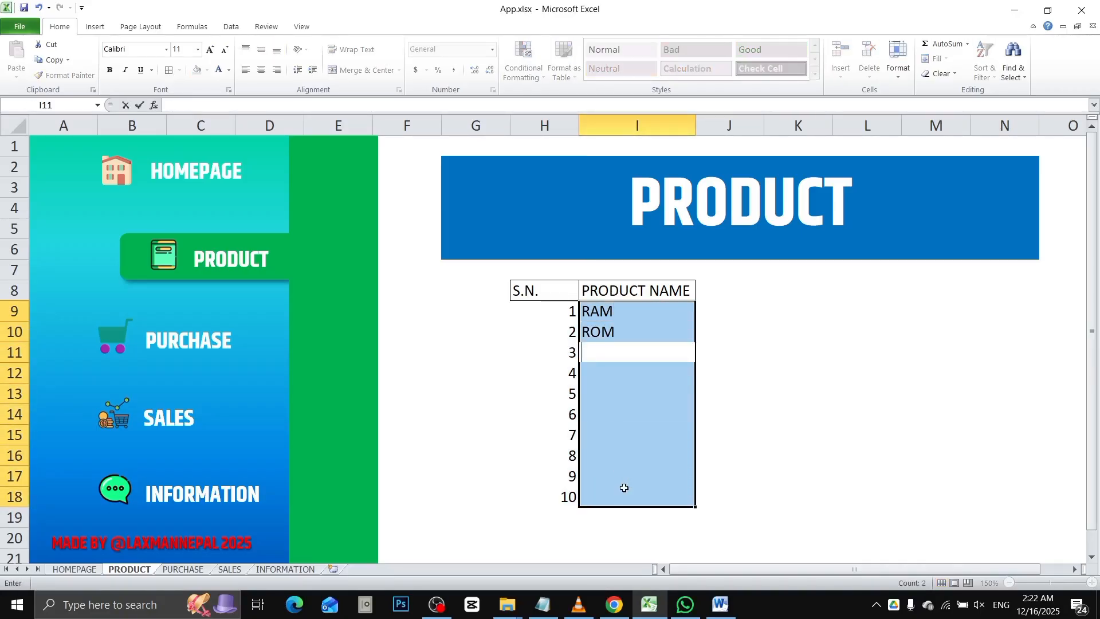
text(O)
key(BackSpace)
text(HARD SI)
key(BackSpace)
key(BackSpace)
text(DISK)
key(Return)
text(SSD)
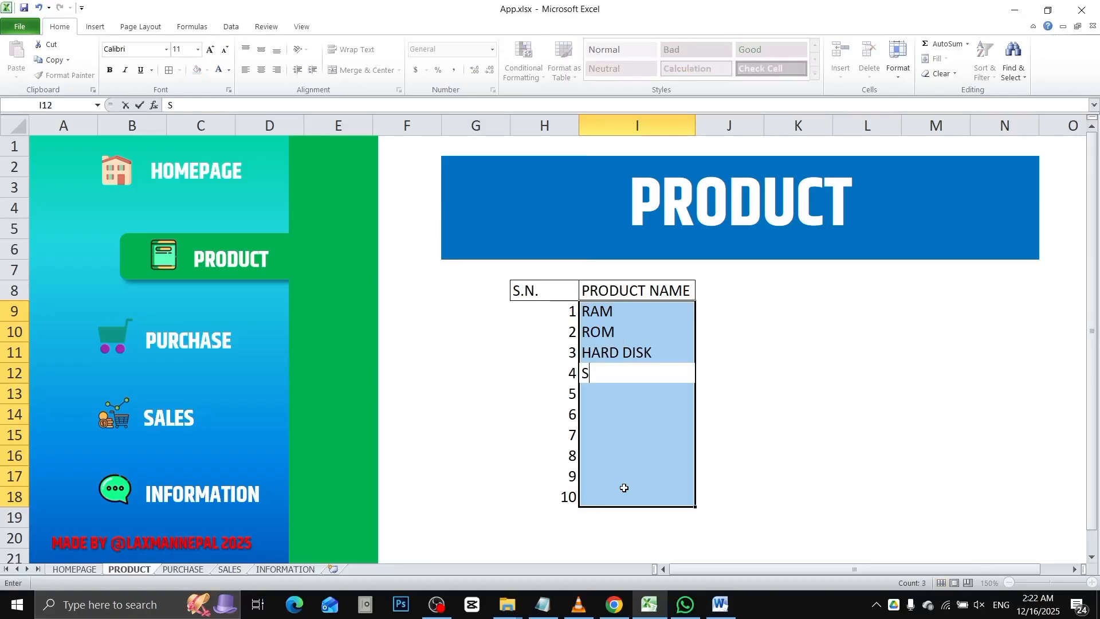
key(Return)
Step: Enter the product names "MOUSE", "KEYBOARD", "PENDRIVE" and "MONITOR" in I13:I16
text(MOUSE)
key(Return)
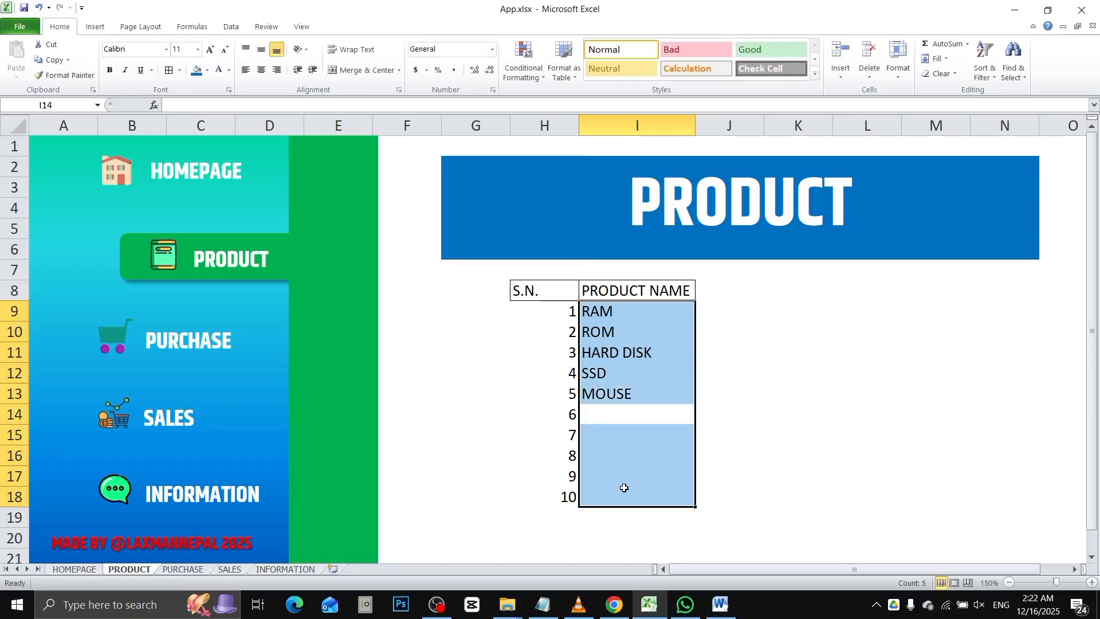
text(KEYBOARD)
key(Return)
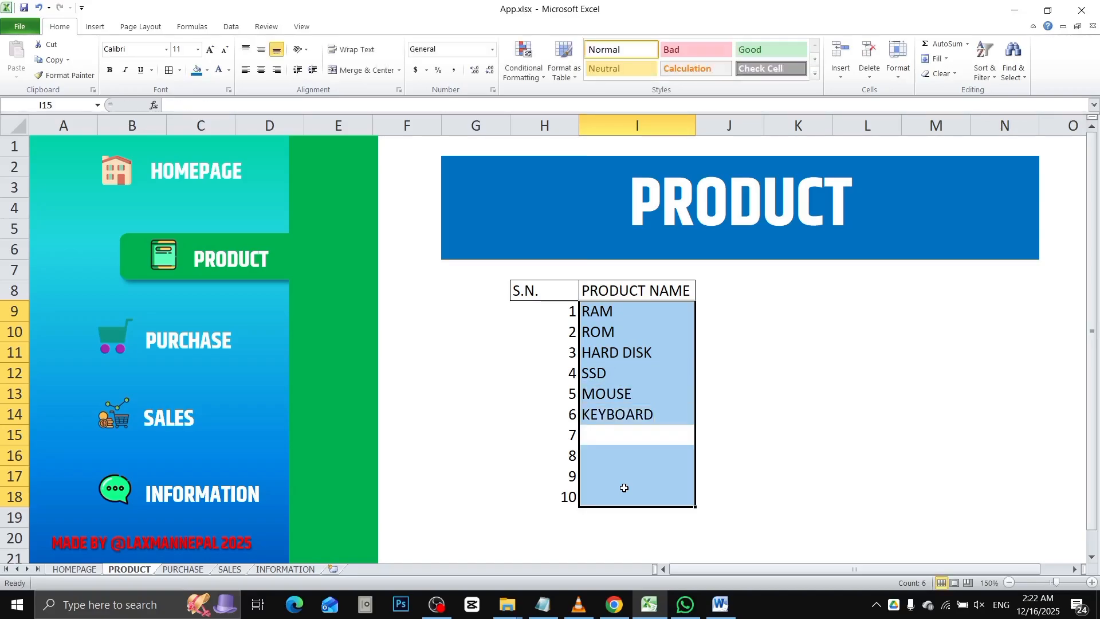
text(PENDRIVE)
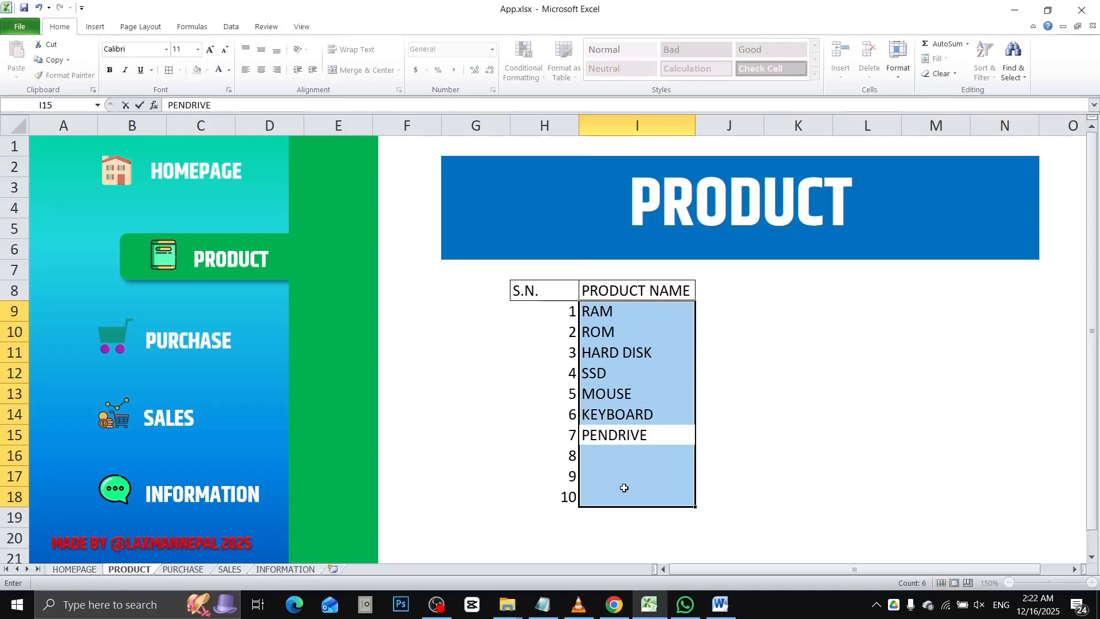
key(Return)
text(MONITE)
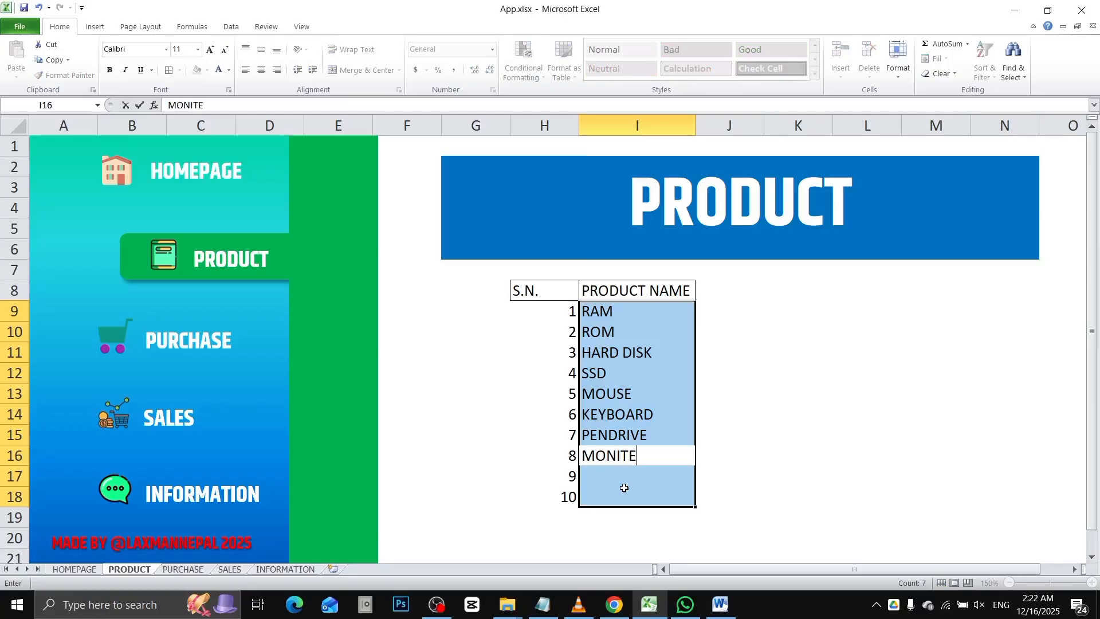
key(BackSpace)
text(OR)
key(Return)
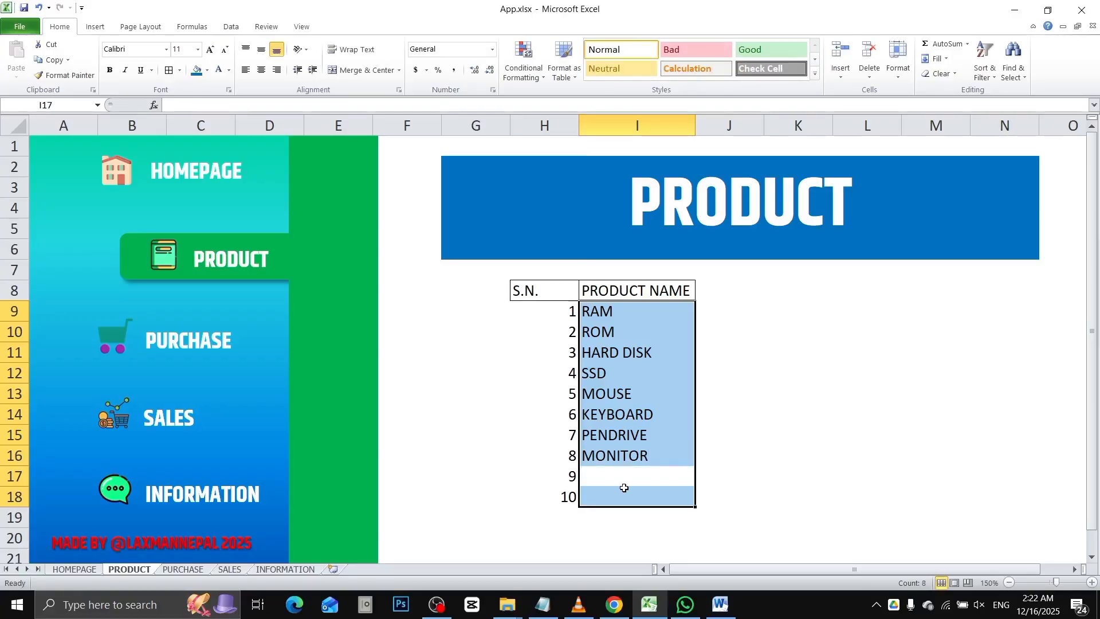
Step: Enter the product names "SPEAKER" and "GRAPHICS CARD" in I17:I18
text(SEP)
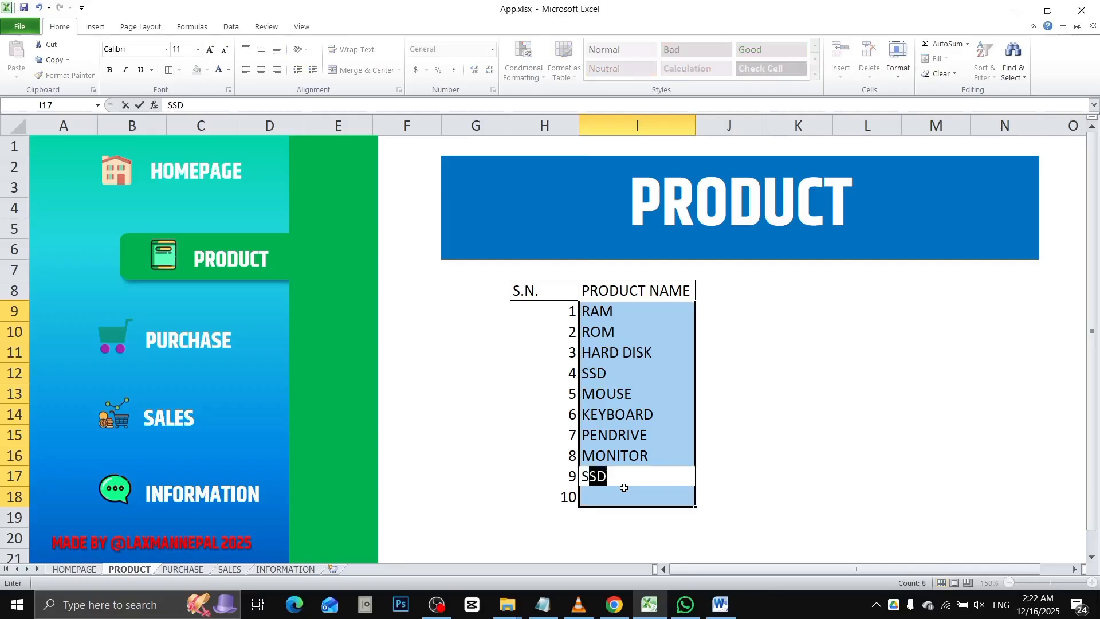
key(BackSpace)
key(BackSpace)
text(PEAKSE)
key(BackSpace)
key(BackSpace)
text(ER)
key(Return)
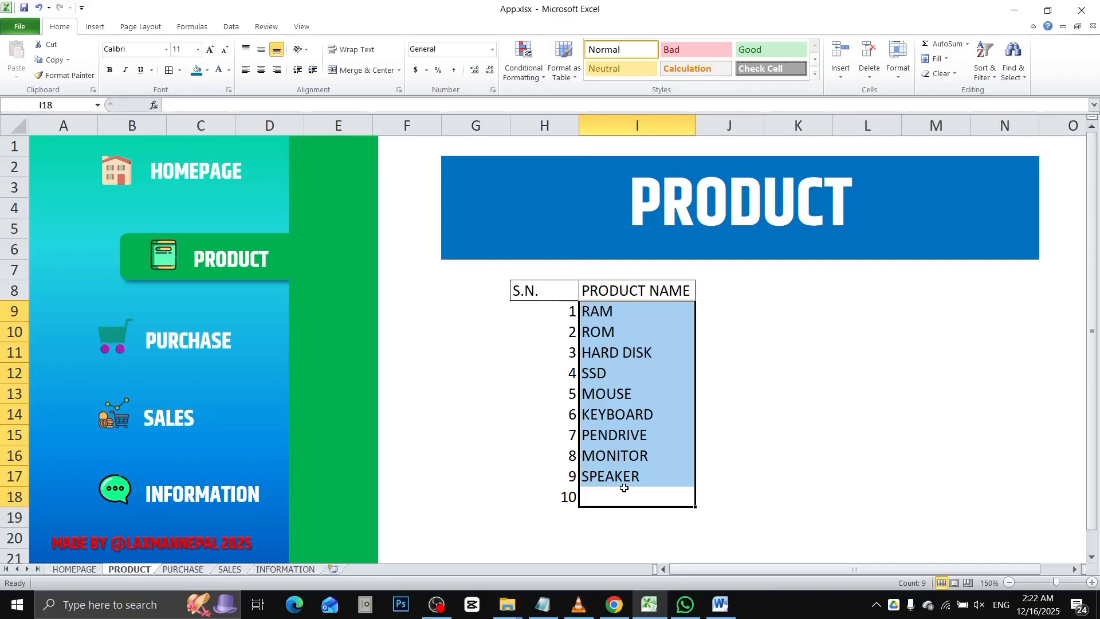
text(C)
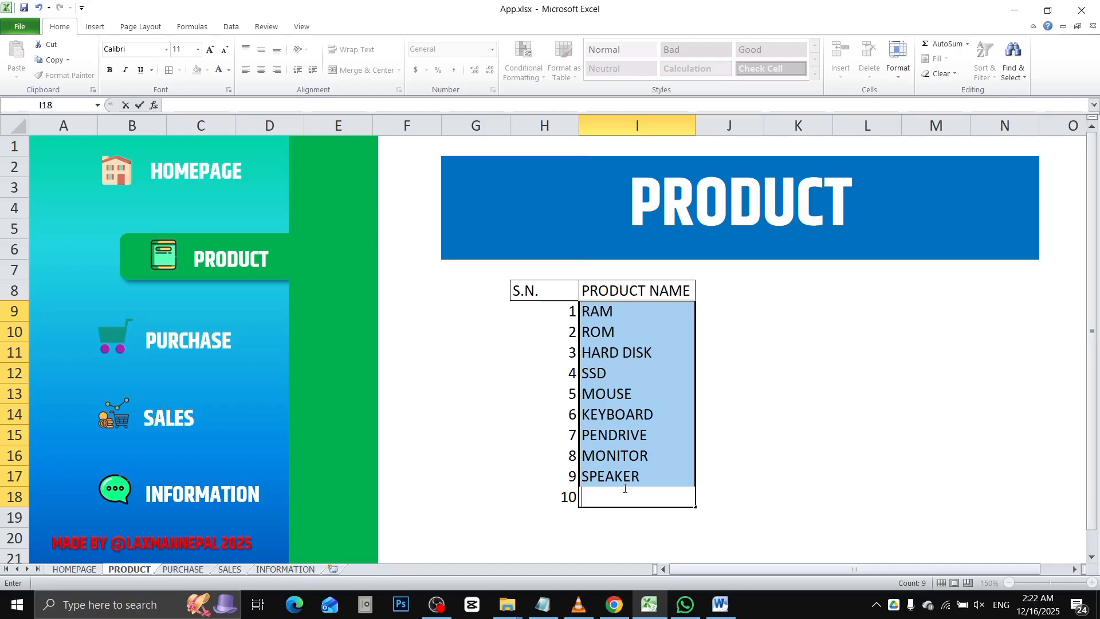
text(GRAPHICS CARD)
key(Return)
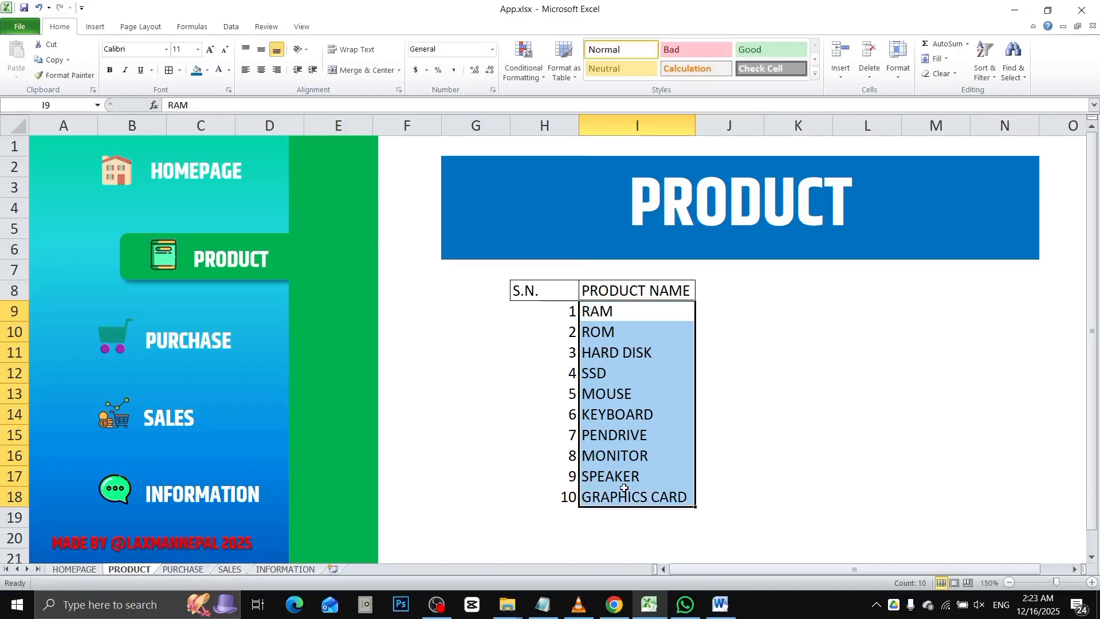
Step: Apply all borders to the whole product table H8:I18
click(599, 393)
key(ctrl+a)
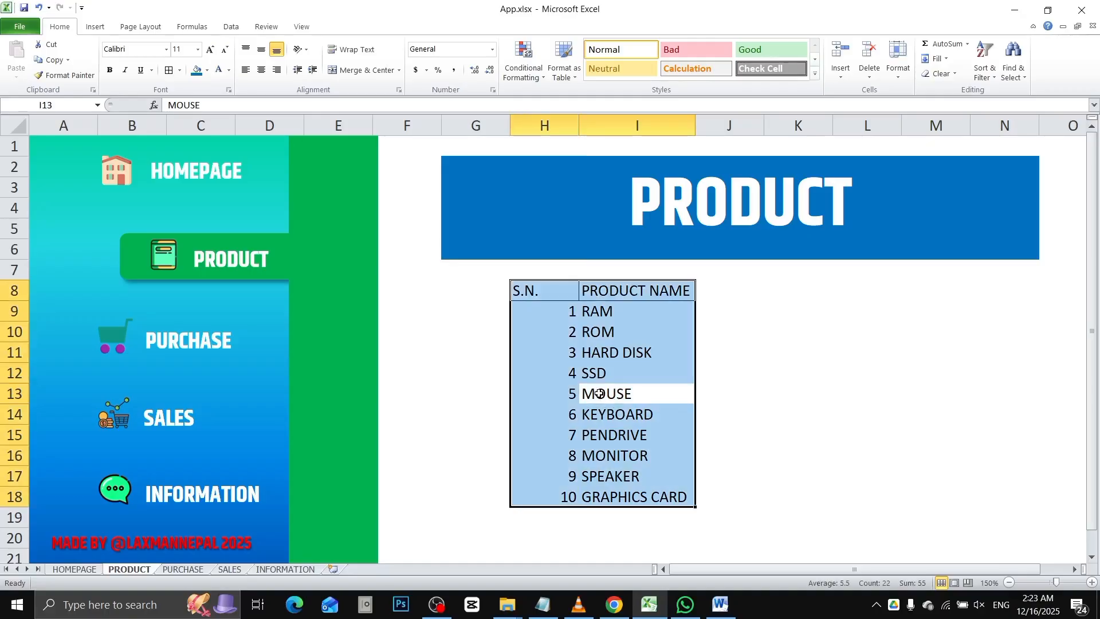
text(HBA)
key(Escape)
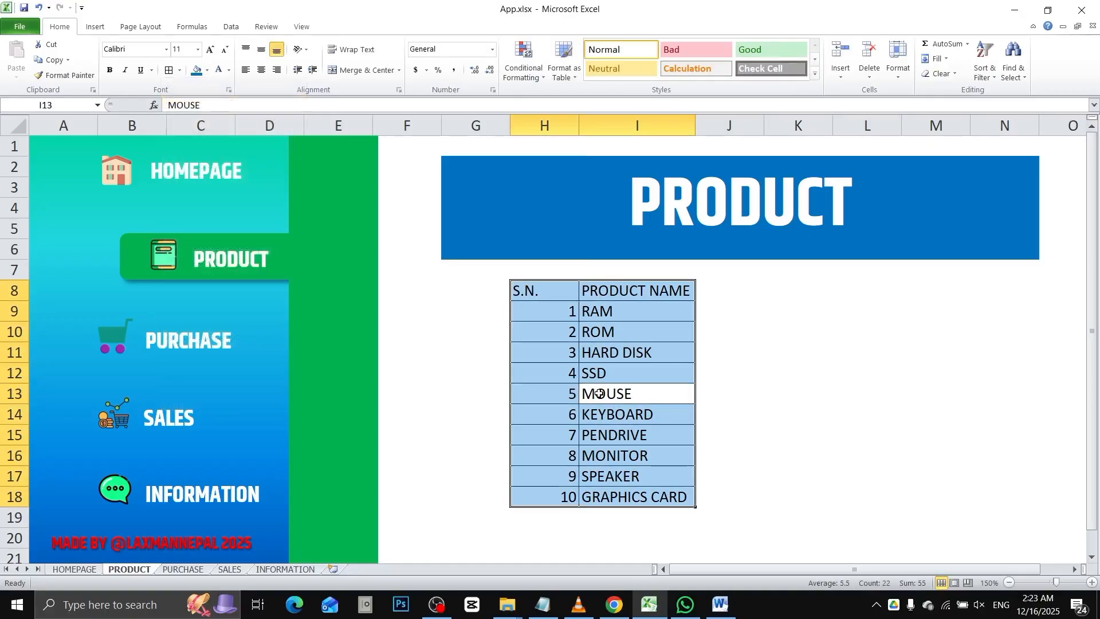
click(735, 395)
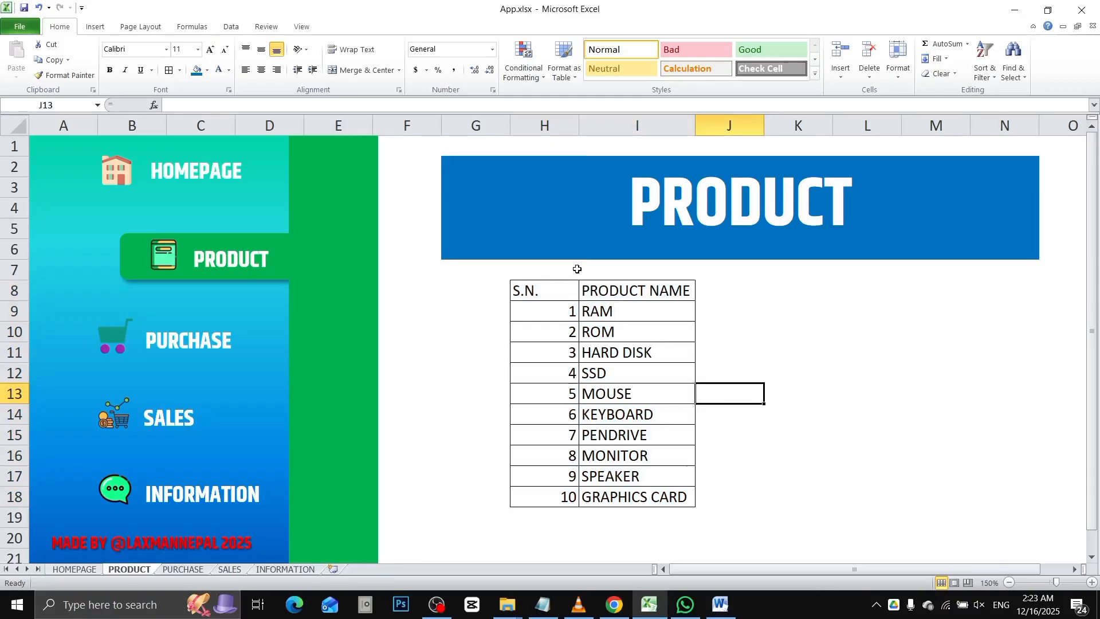
click(545, 292)
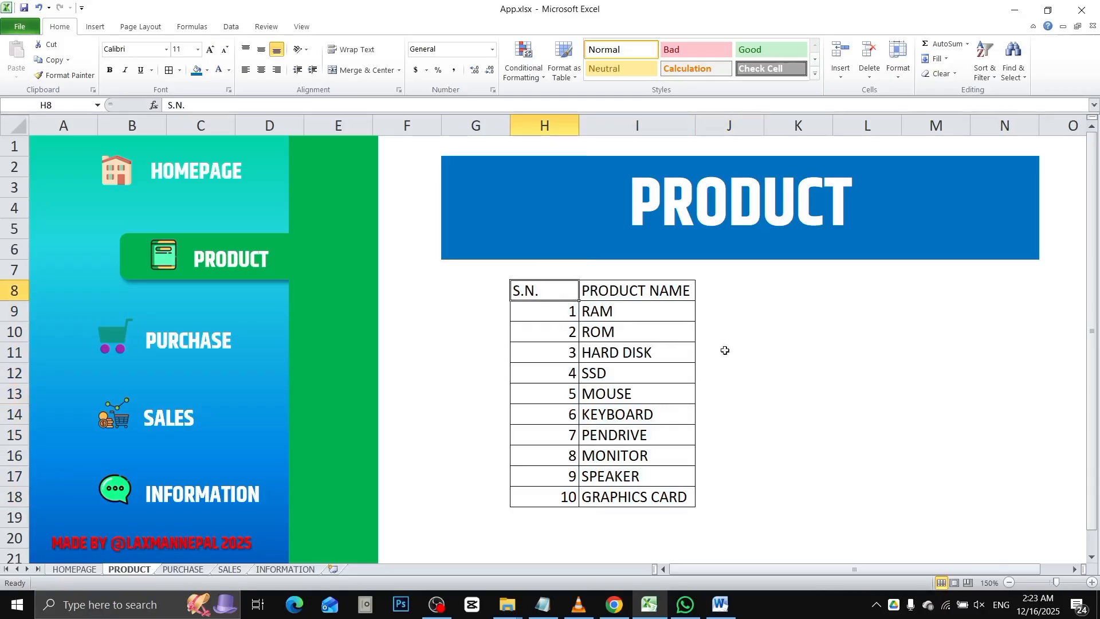
click(735, 374)
Step: Enter the label "PRODUCT" in cell I10 on the HOMEPAGE sheet
click(179, 175)
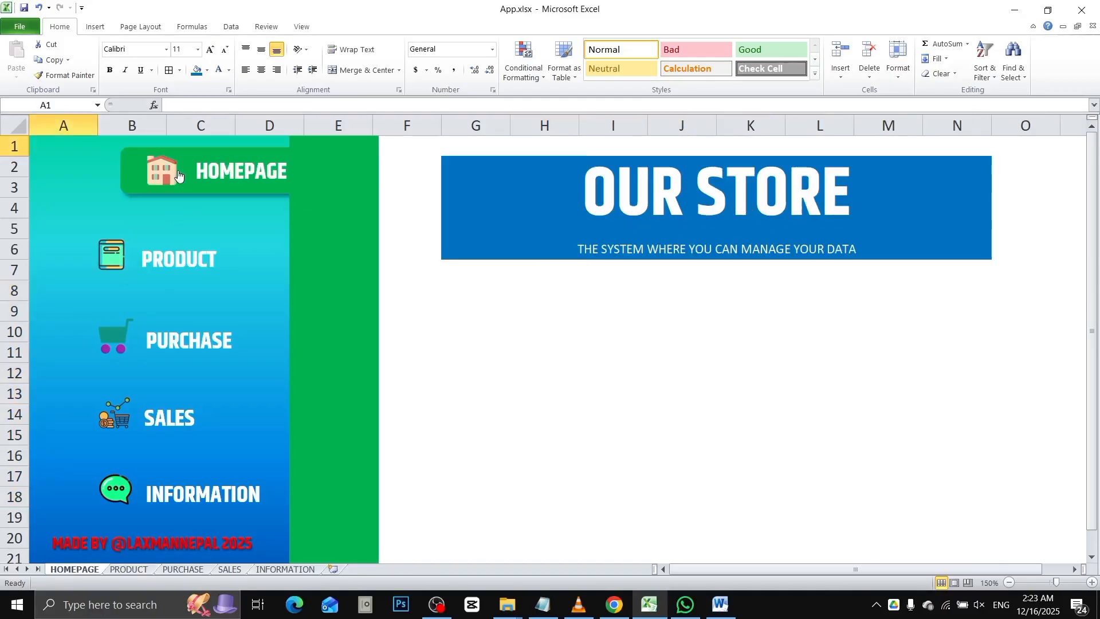
click(537, 343)
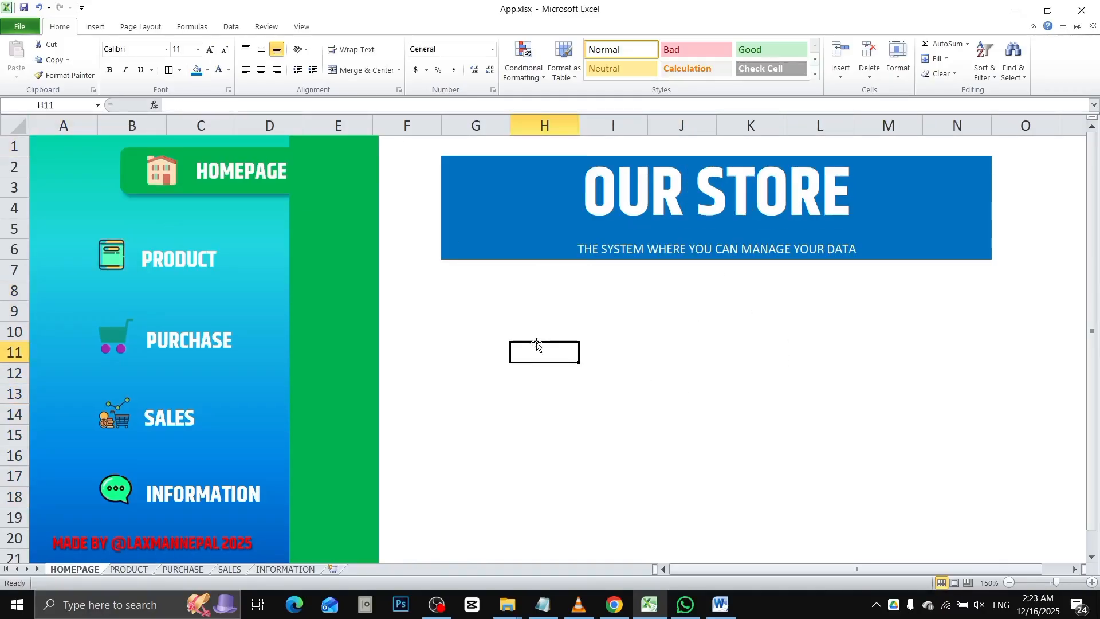
click(589, 327)
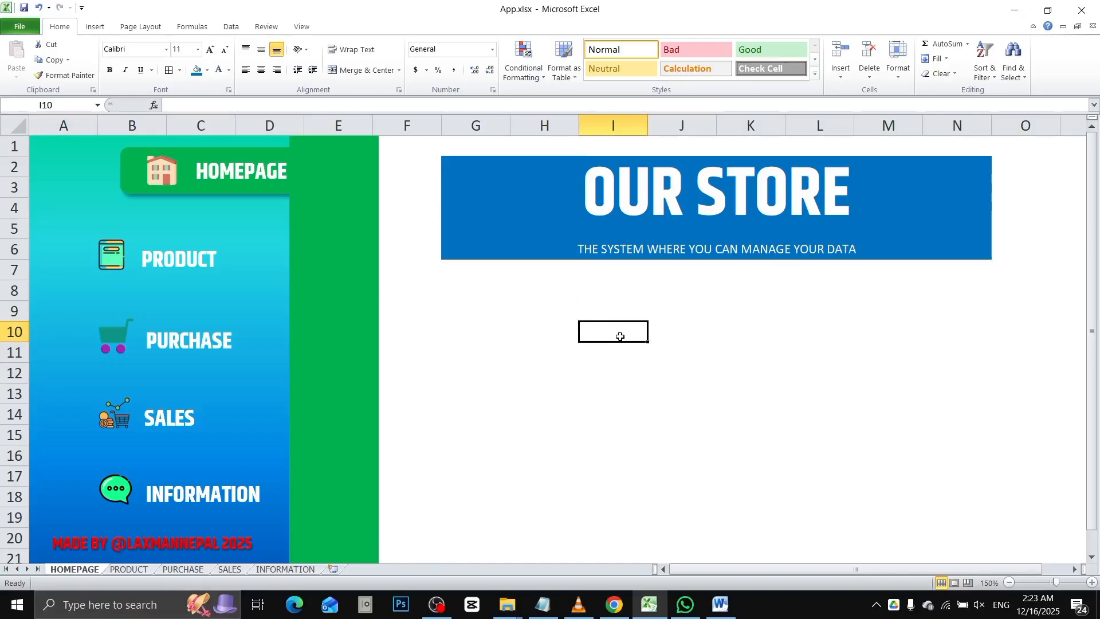
text(PRODUCT)
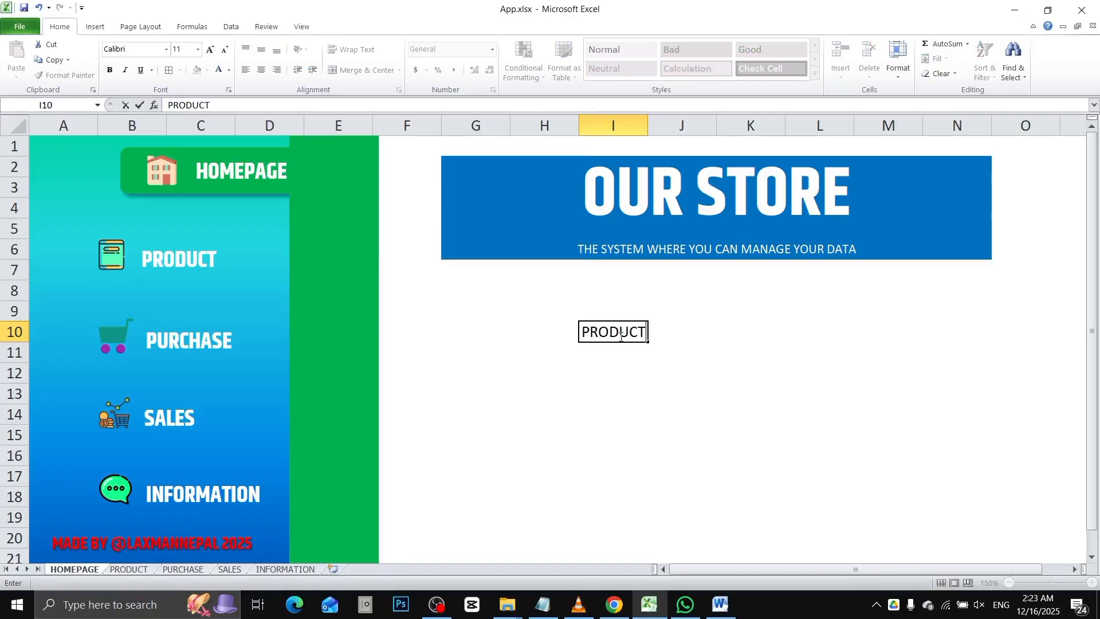
key(Tab)
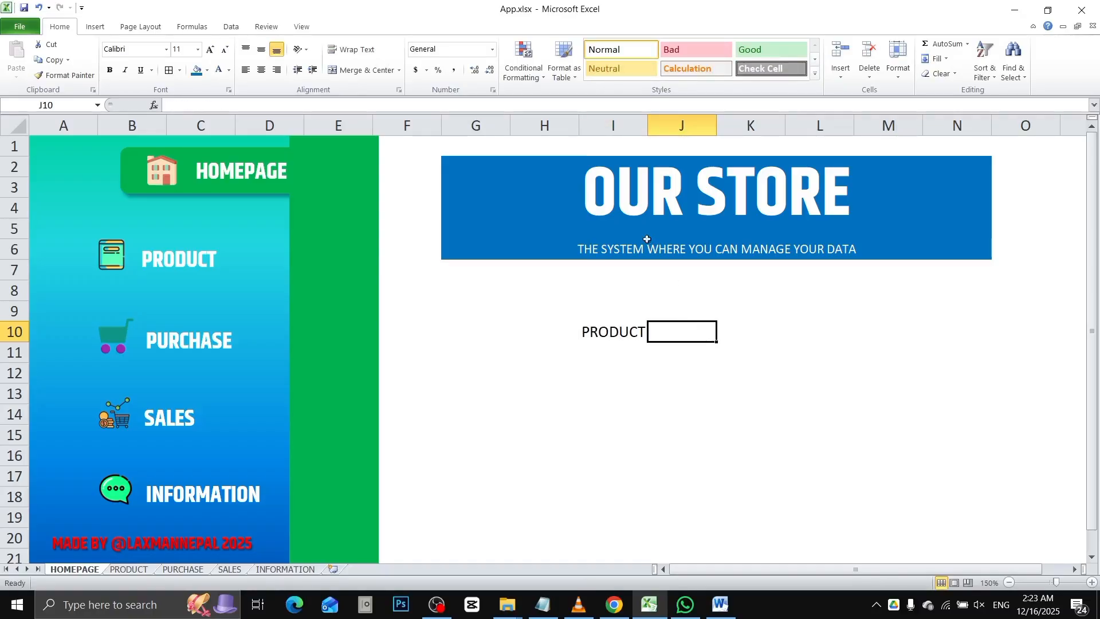
Step: Add list data validation to cell J10 on the HOMEPAGE sheet with the product names PRODUCT!$I$9:$I$18 as source
click(181, 29)
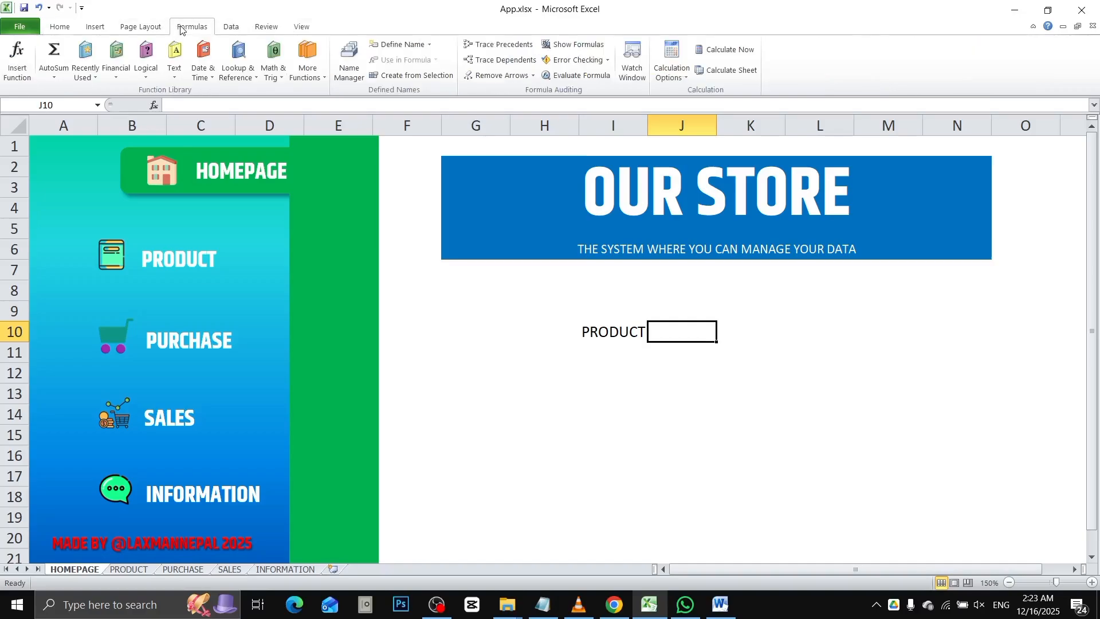
double_click(218, 27)
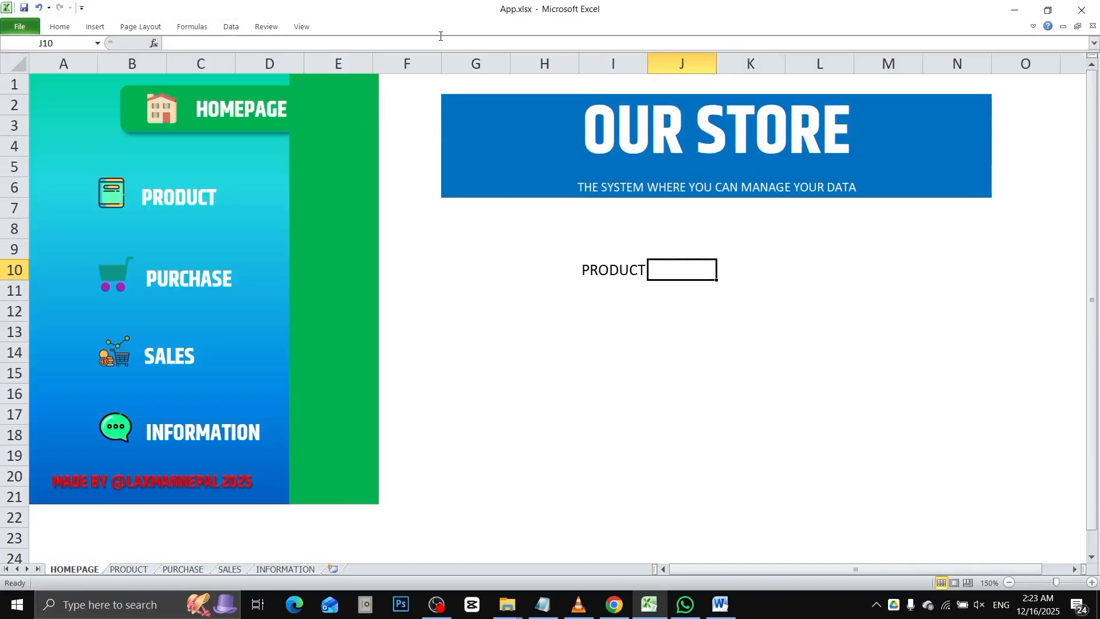
double_click(231, 27)
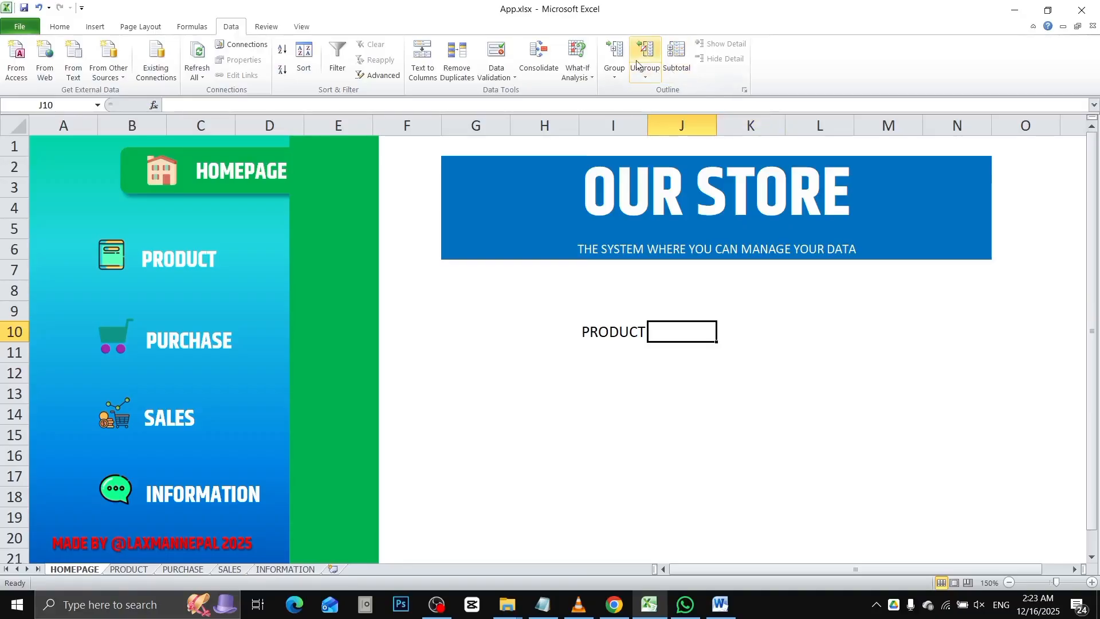
click(498, 53)
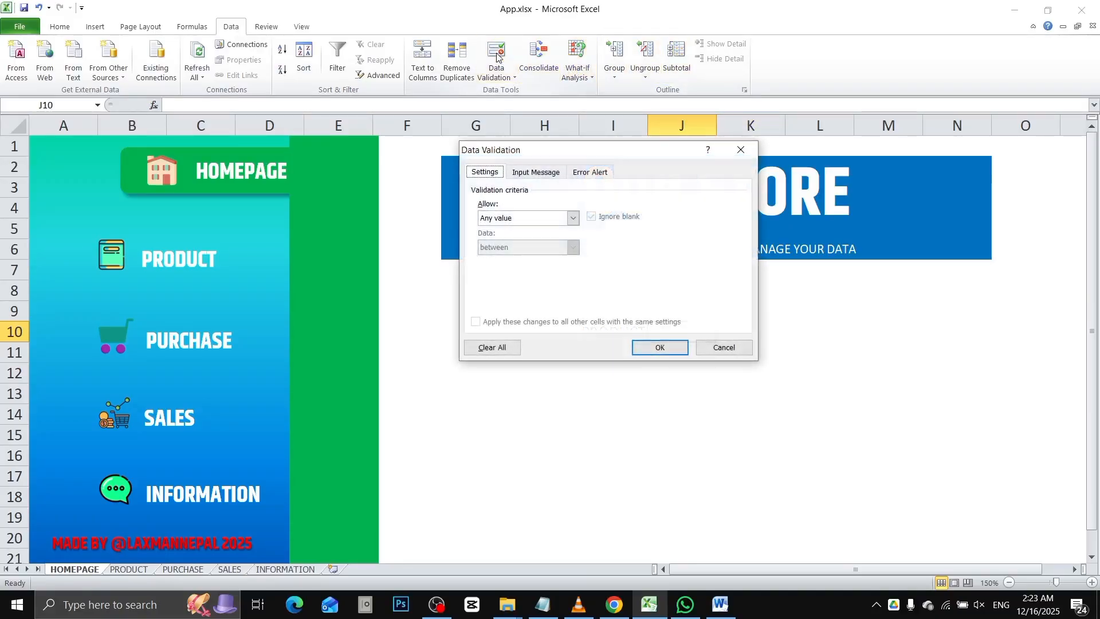
click(539, 218)
click(532, 258)
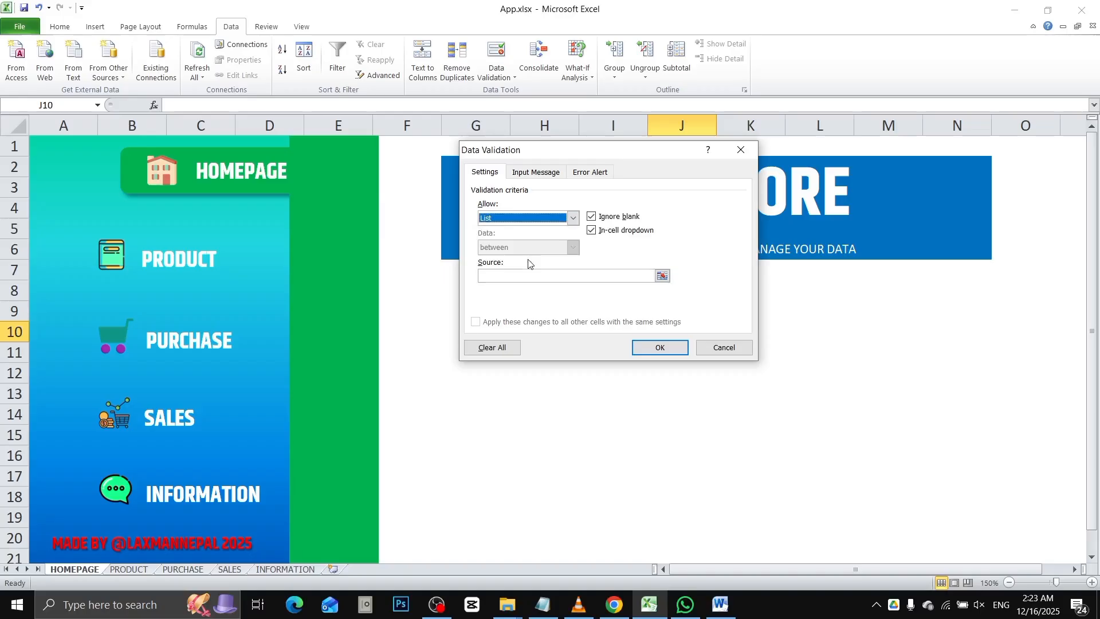
click(566, 274)
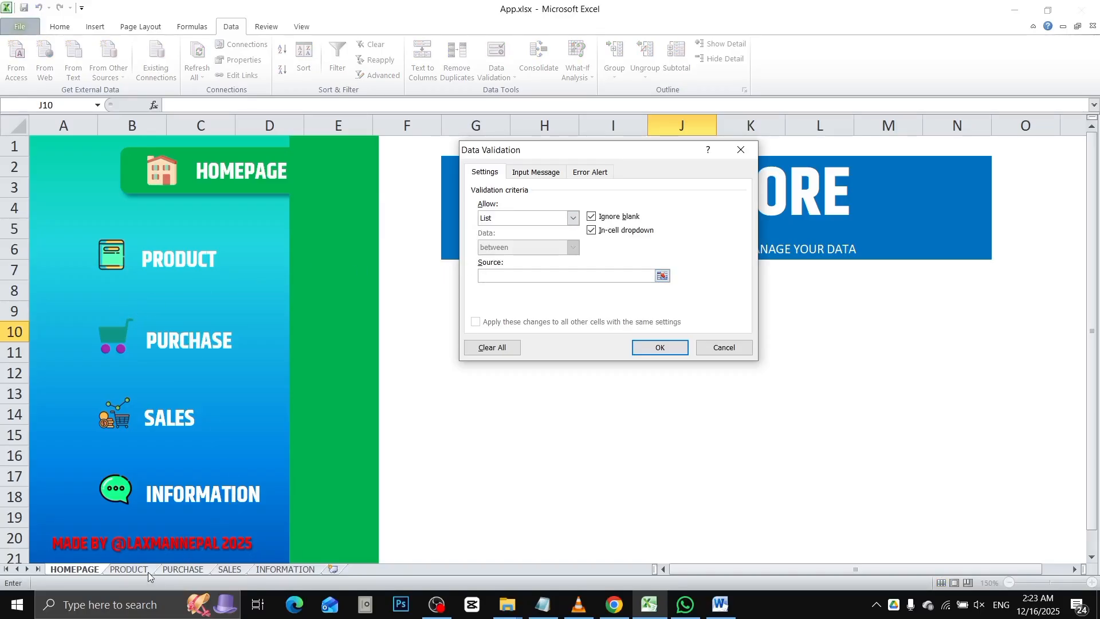
click(127, 572)
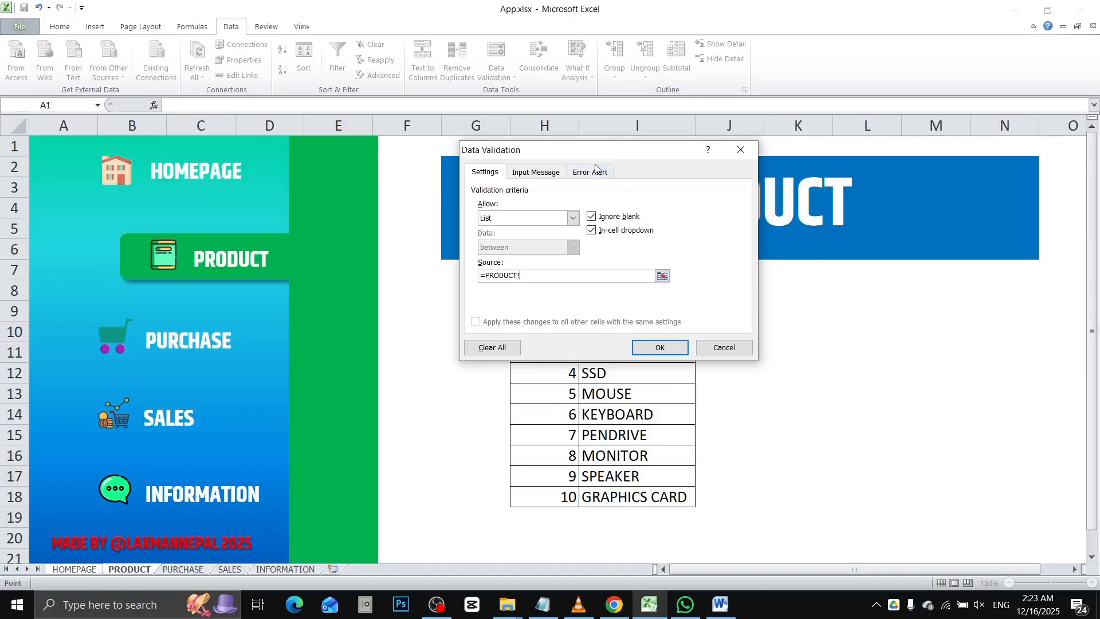
drag(592, 155, 286, 169)
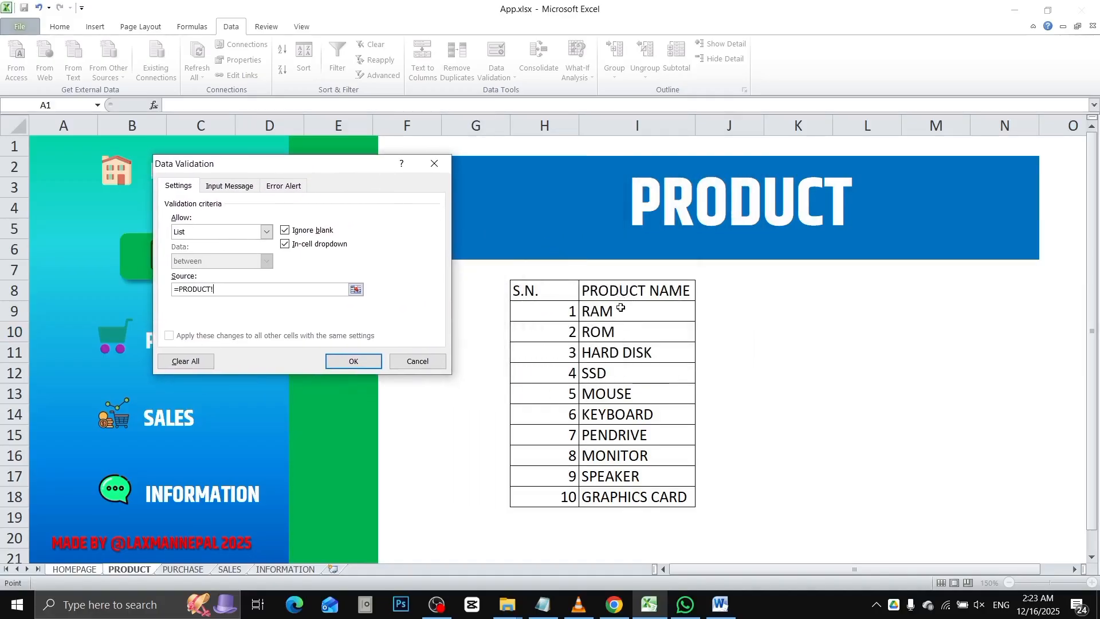
drag(620, 308, 624, 492)
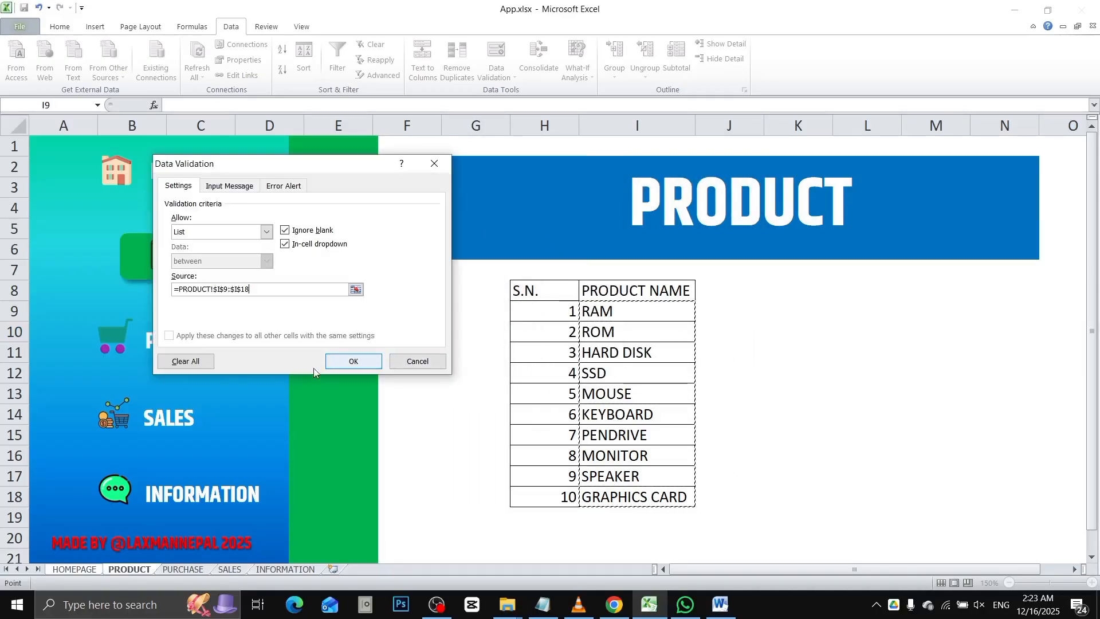
click(352, 362)
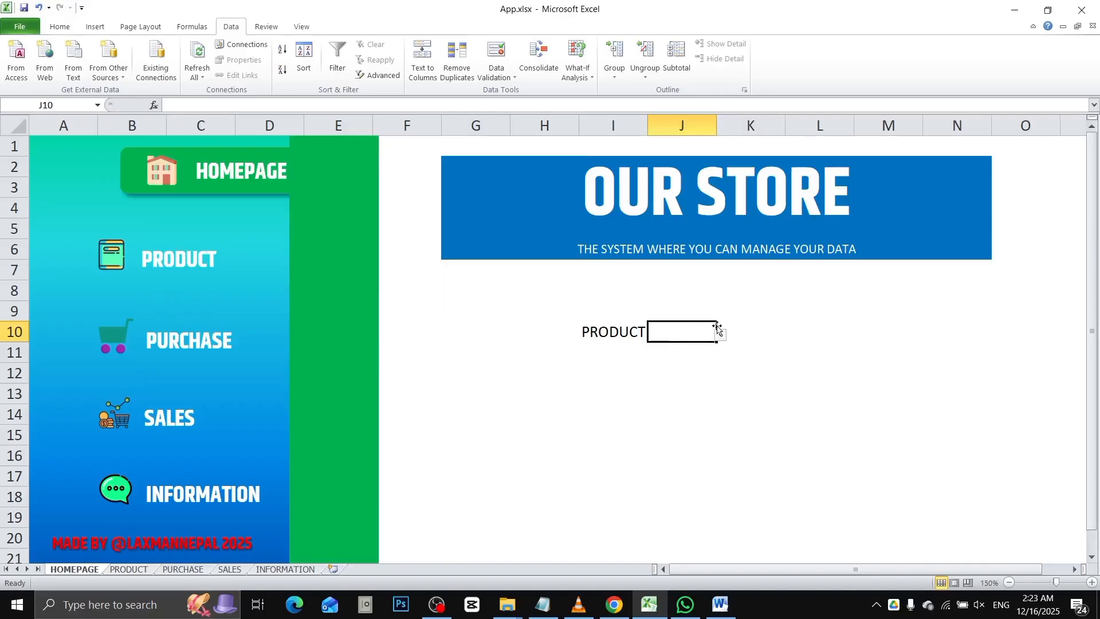
click(720, 335)
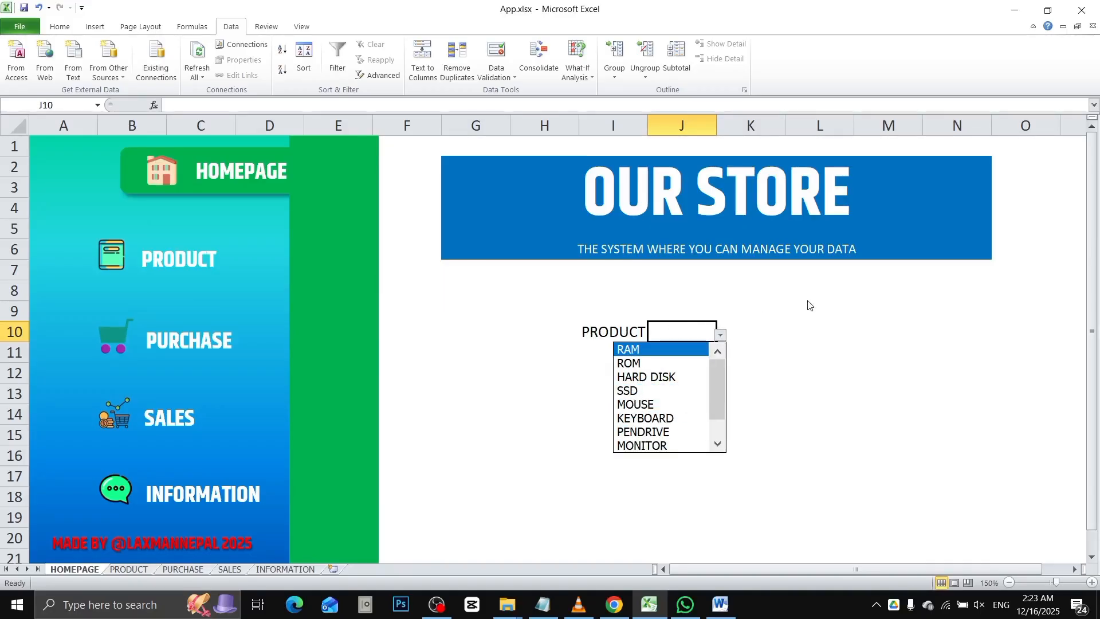
key(Escape)
Step: Turn on the gridlines on the HOMEPAGE sheet
click(765, 314)
click(676, 329)
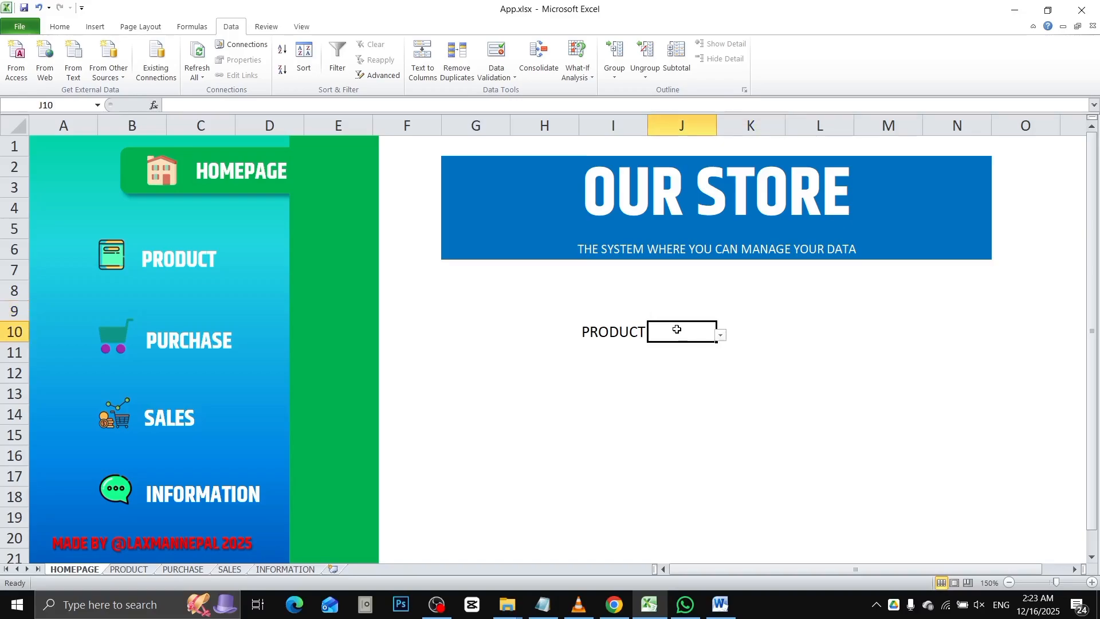
click(610, 392)
drag(616, 332, 529, 331)
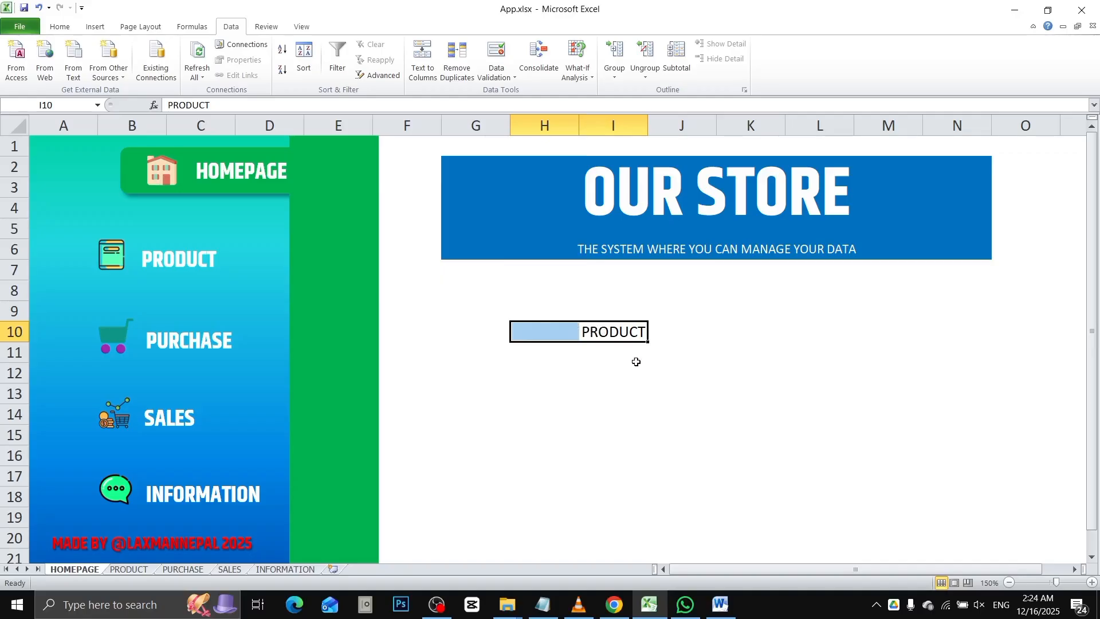
click(310, 27)
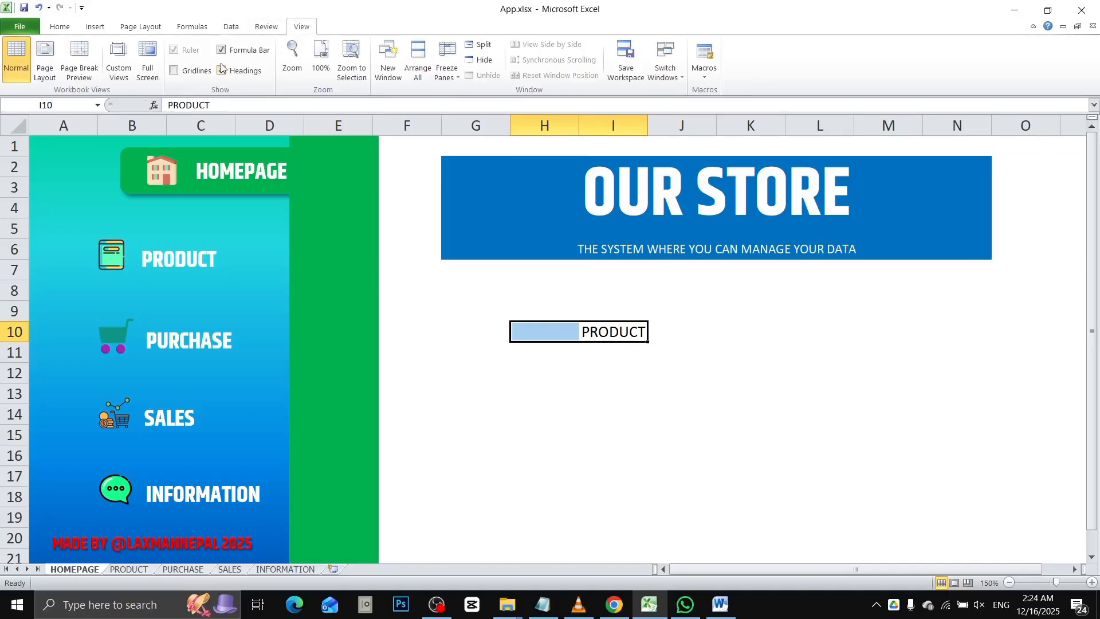
click(186, 71)
click(691, 334)
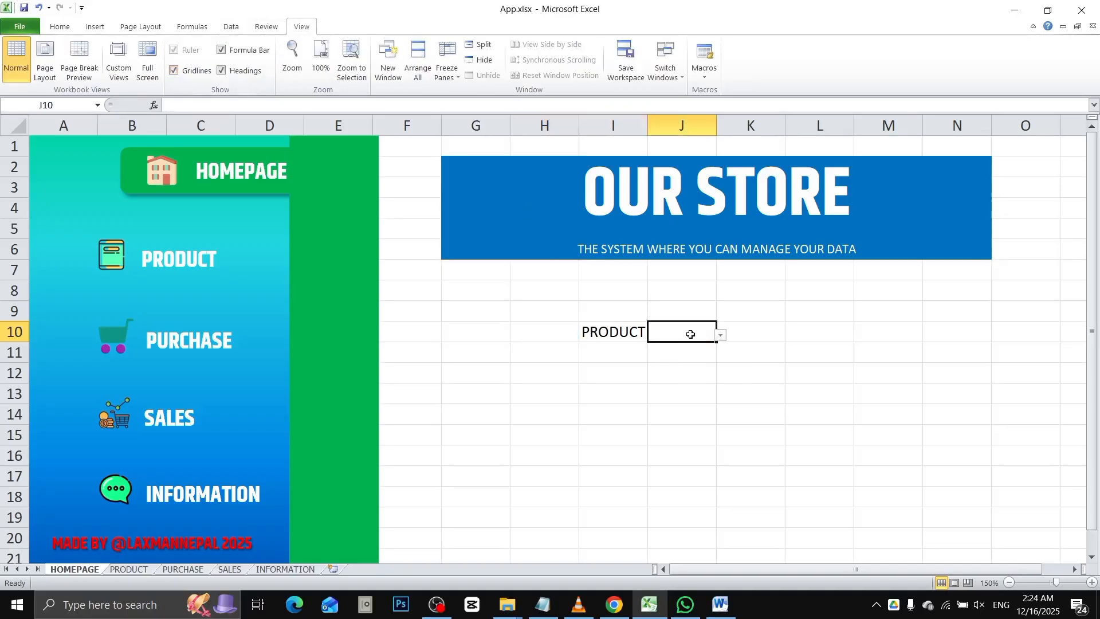
Step: Merge and center the "PRODUCT" label across H10:I10
click(777, 303)
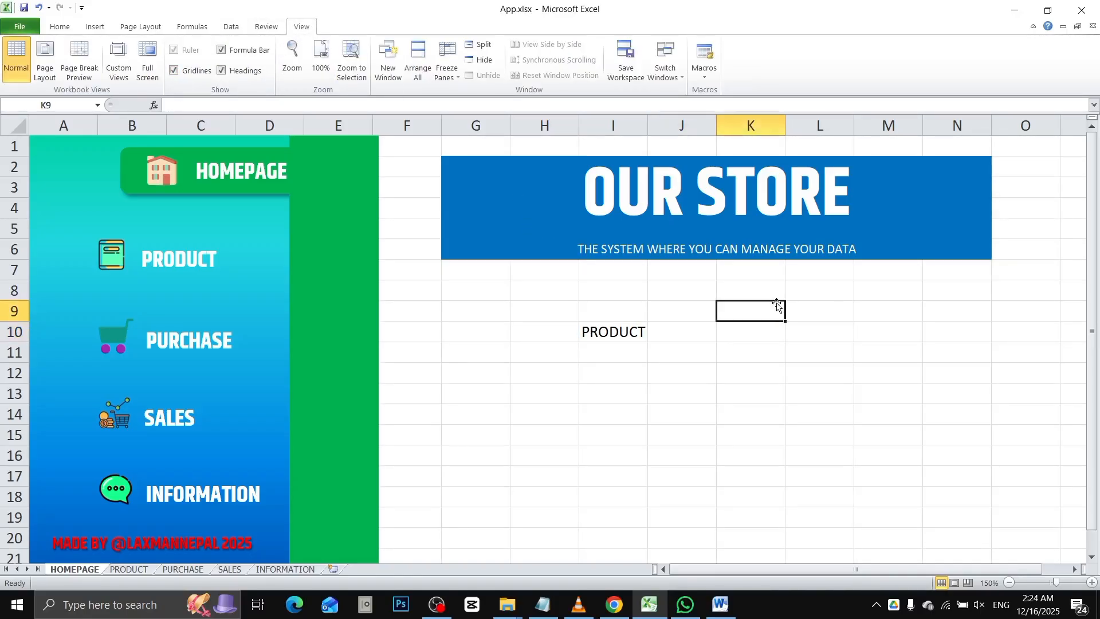
click(622, 333)
click(668, 335)
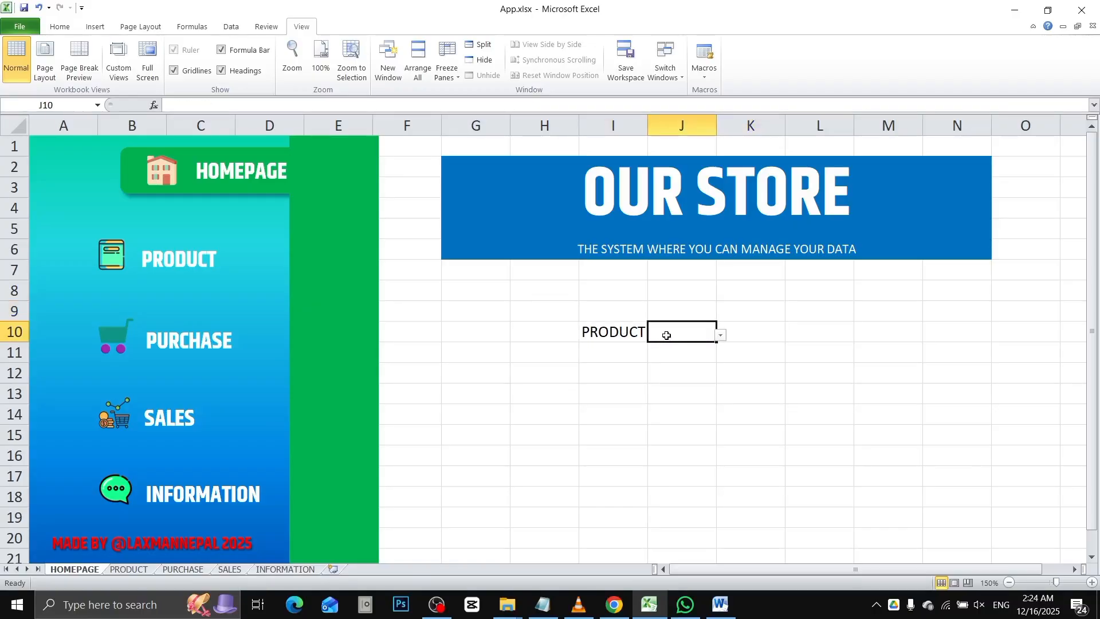
drag(599, 331, 557, 334)
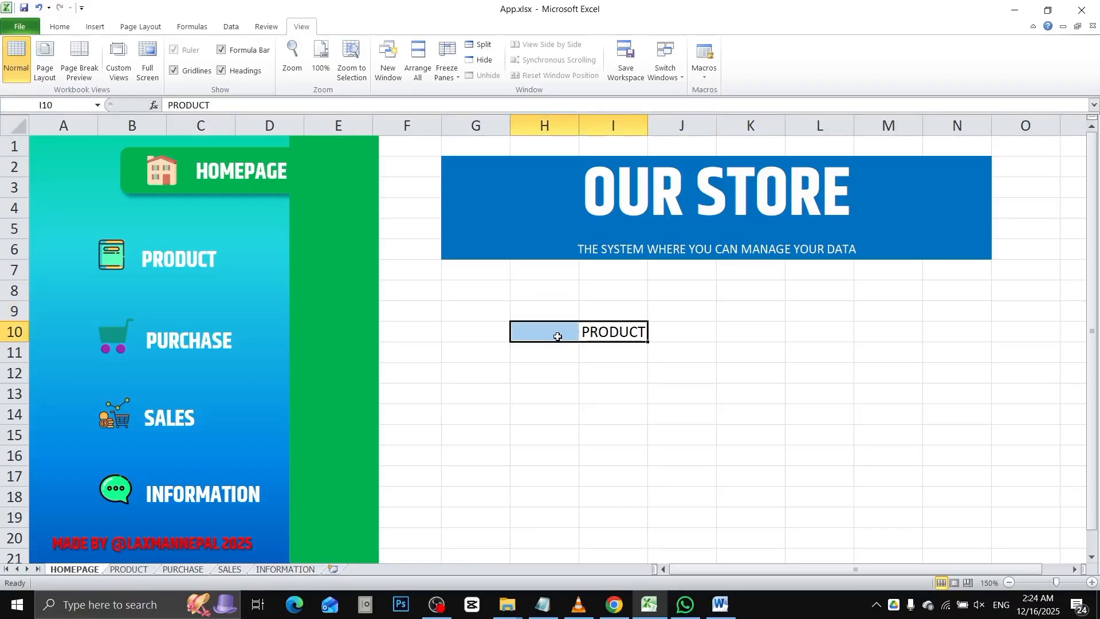
click(19, 26)
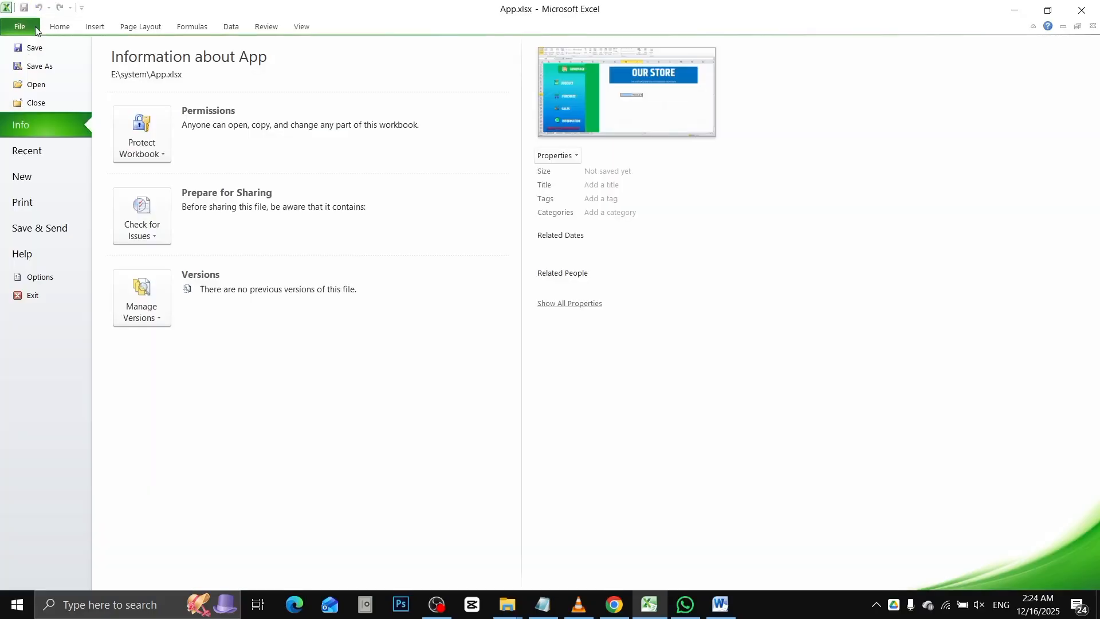
click(59, 26)
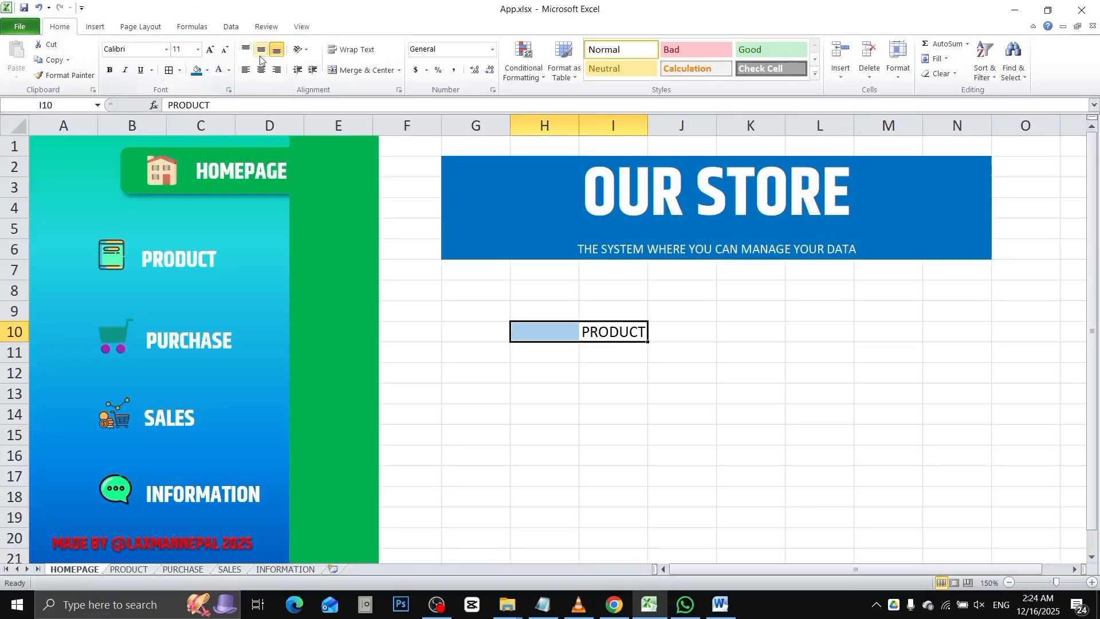
click(340, 73)
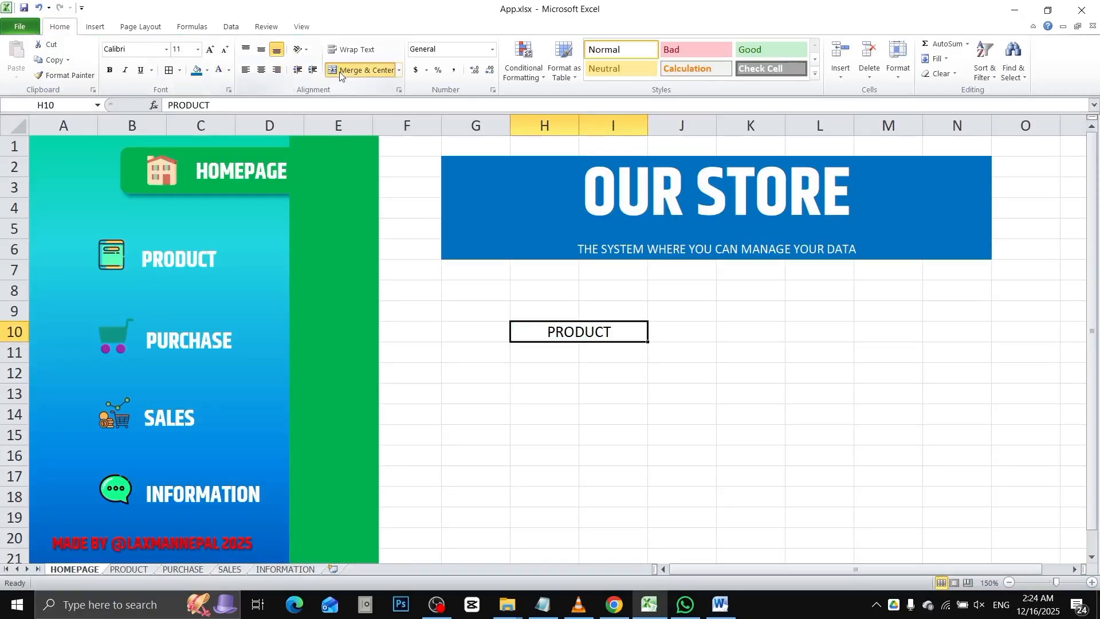
Step: Fill cell J10 with light grey and merge and center it with K10
click(688, 330)
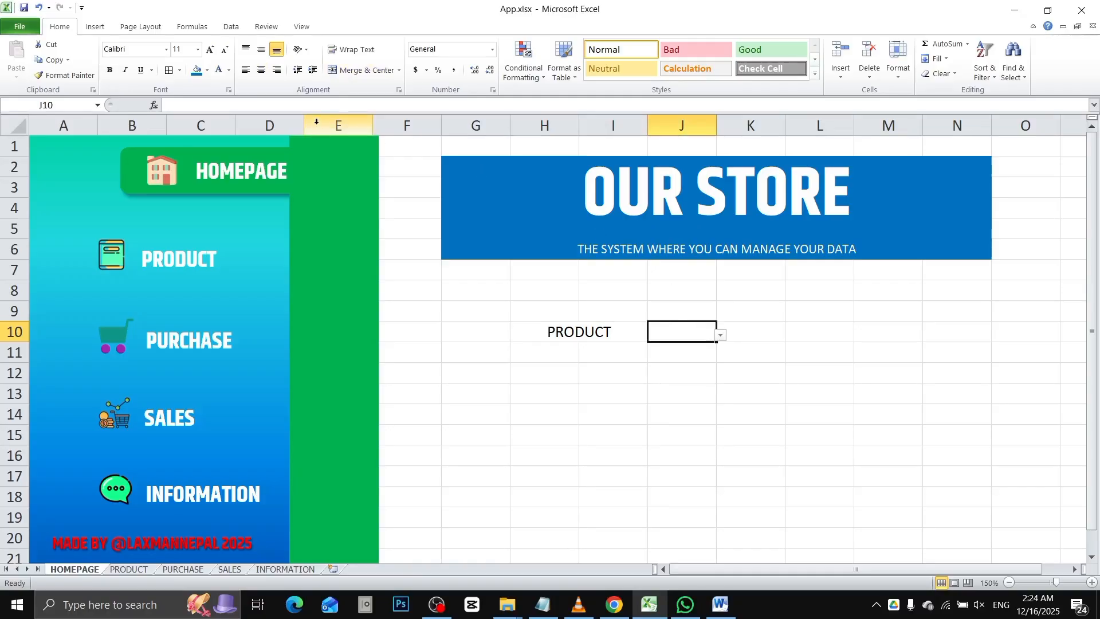
click(207, 70)
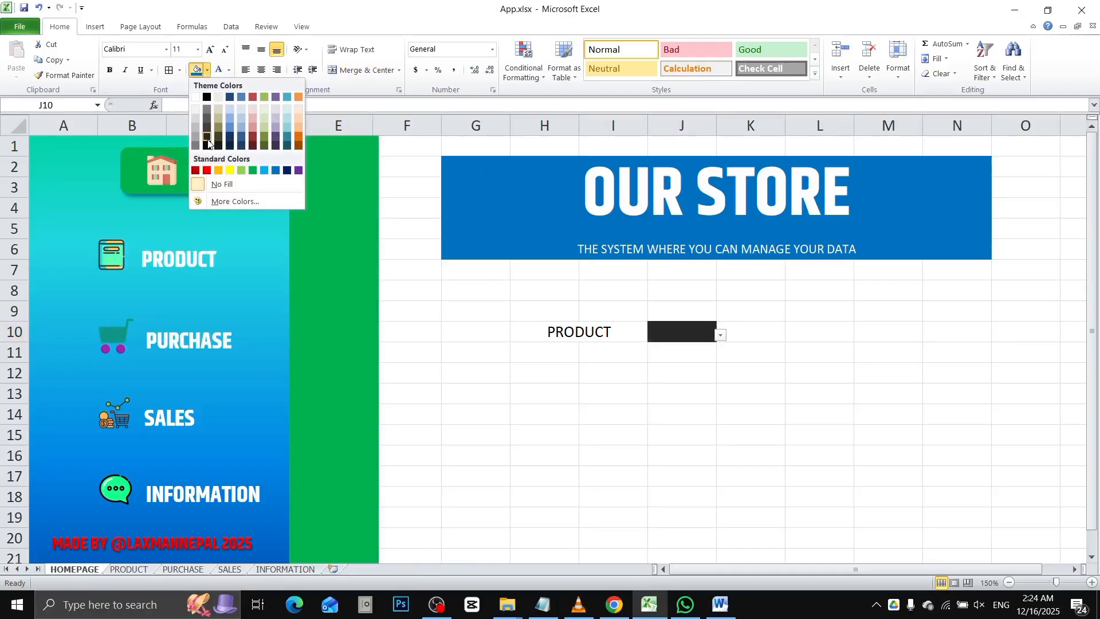
click(193, 118)
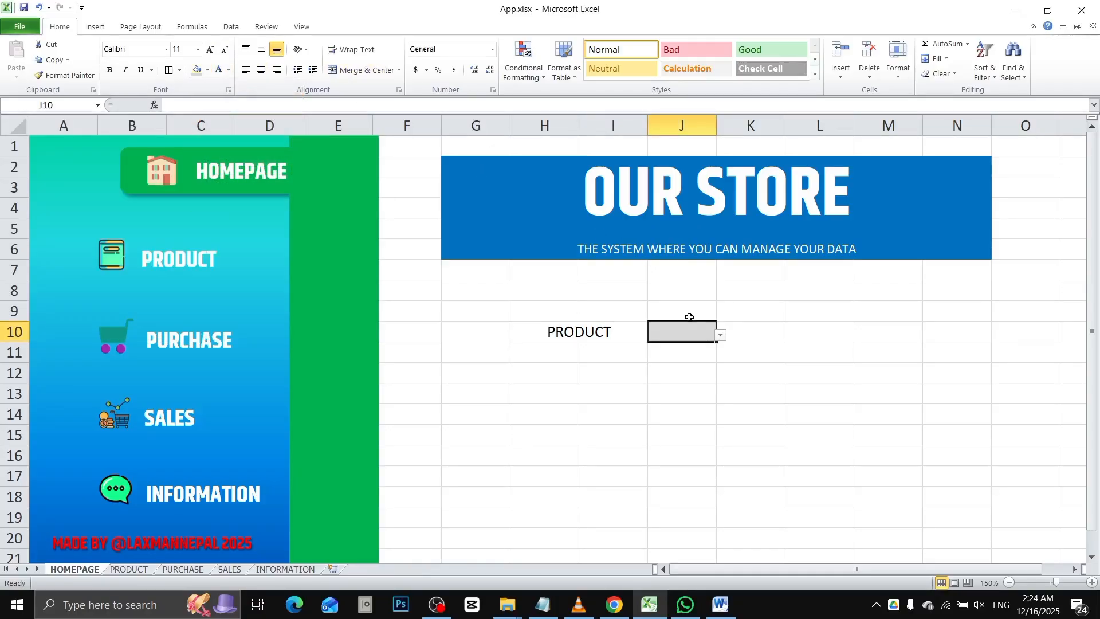
drag(741, 330, 700, 328)
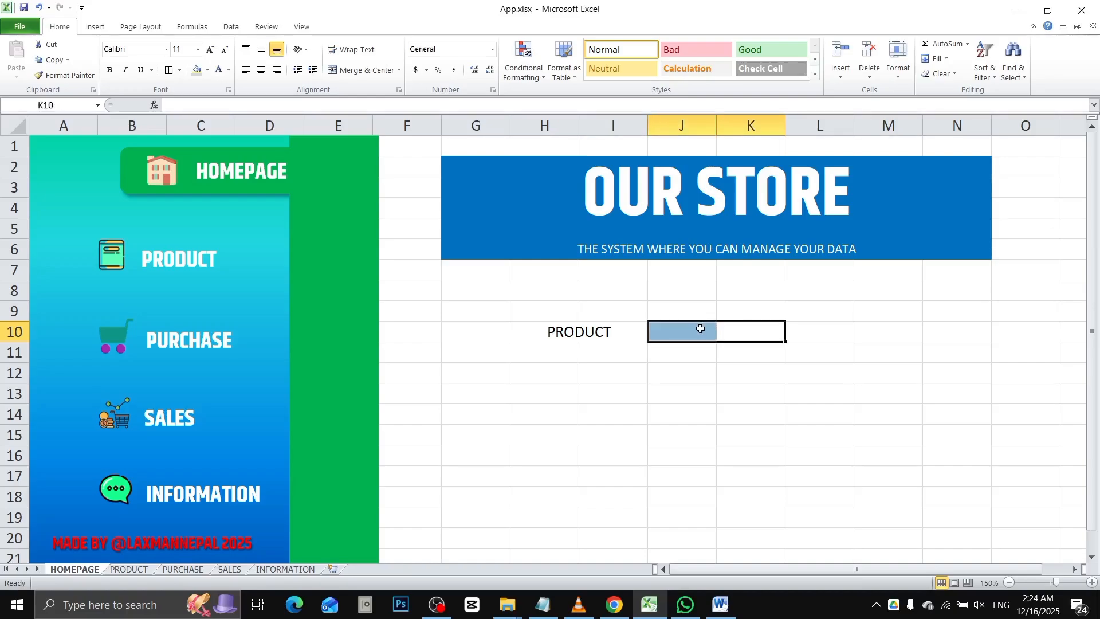
click(362, 69)
click(719, 393)
Step: Choose "MOUSE" from the product dropdown list in the merged cell J10:K10
click(694, 327)
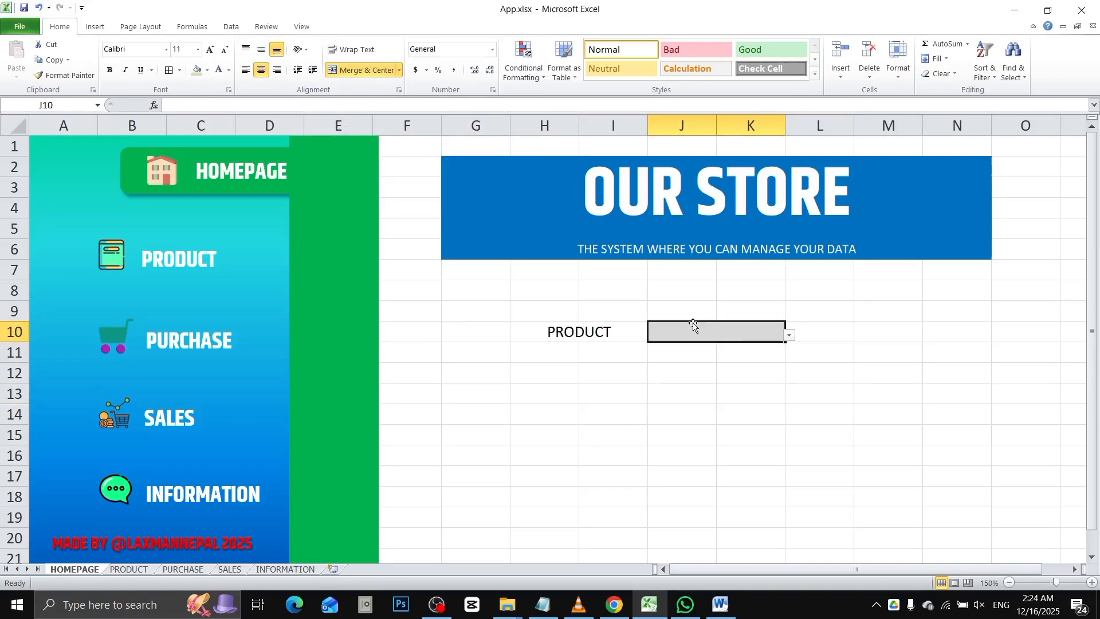
click(788, 336)
click(716, 404)
click(816, 371)
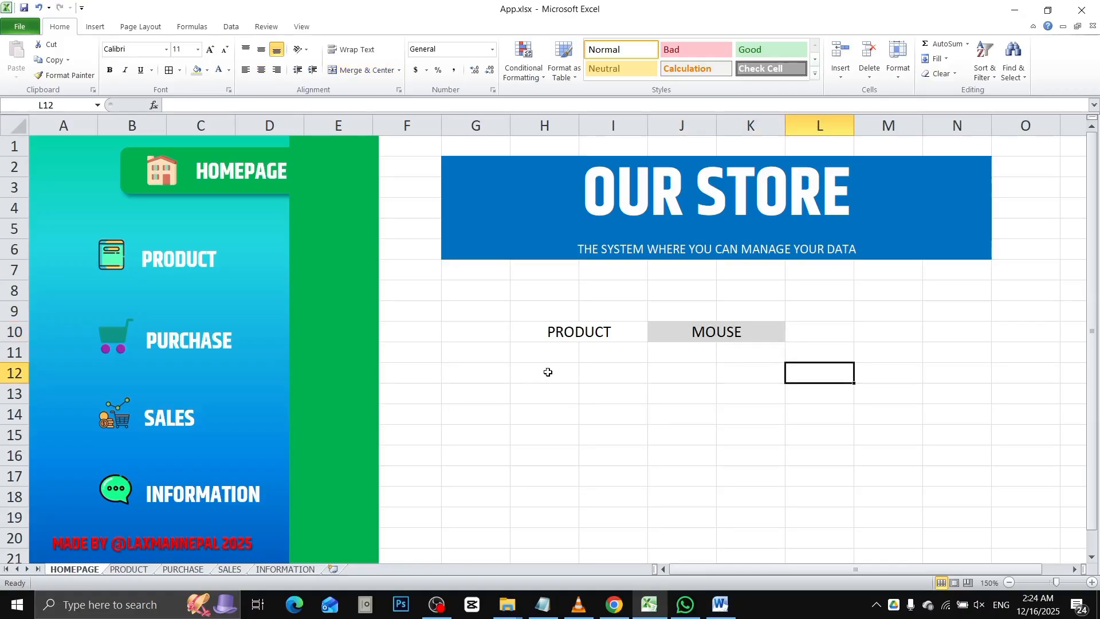
Step: Merge and center H12:I12 and enter the label "DATE" in it
drag(544, 373, 581, 371)
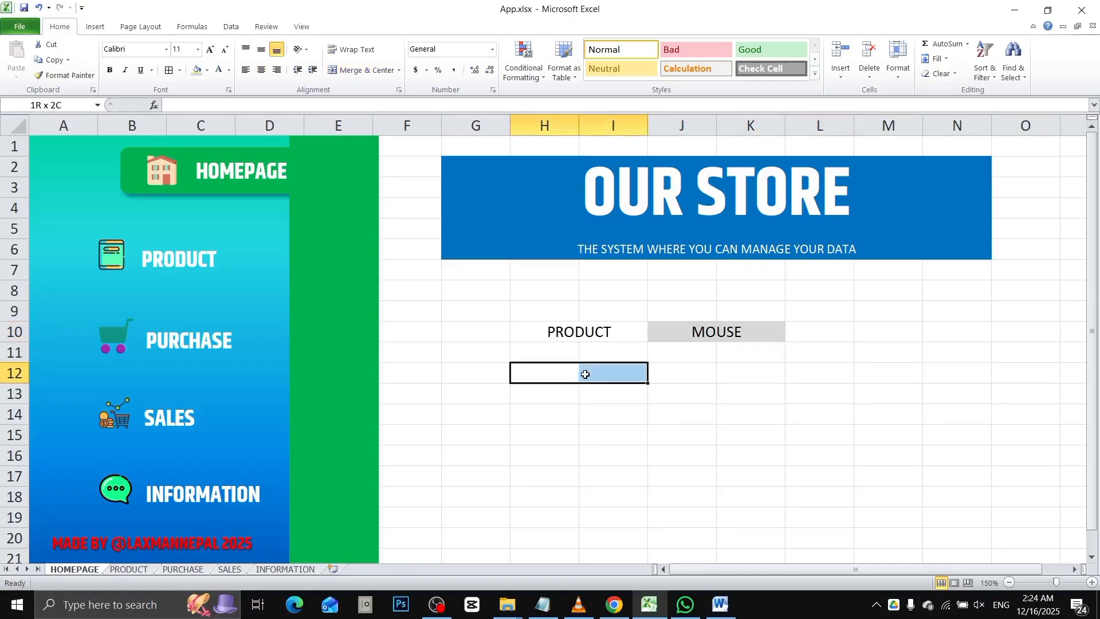
click(362, 70)
text(DATE)
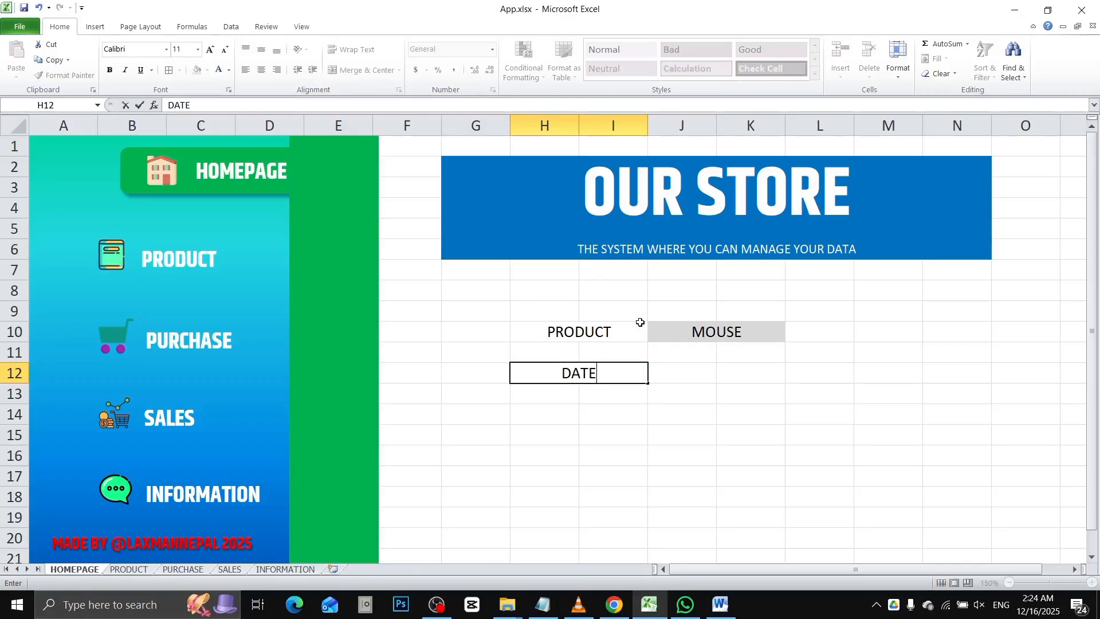
key(Tab)
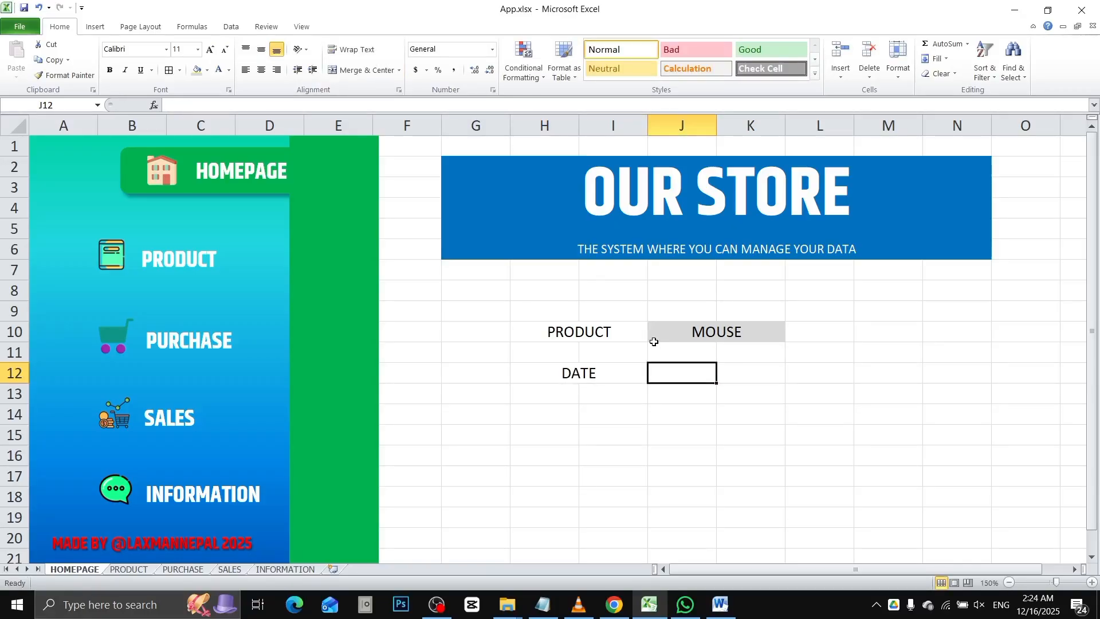
Step: Merge and center J12:K12 beside the "DATE" label and enter the date 16/12/2025
drag(678, 373, 726, 373)
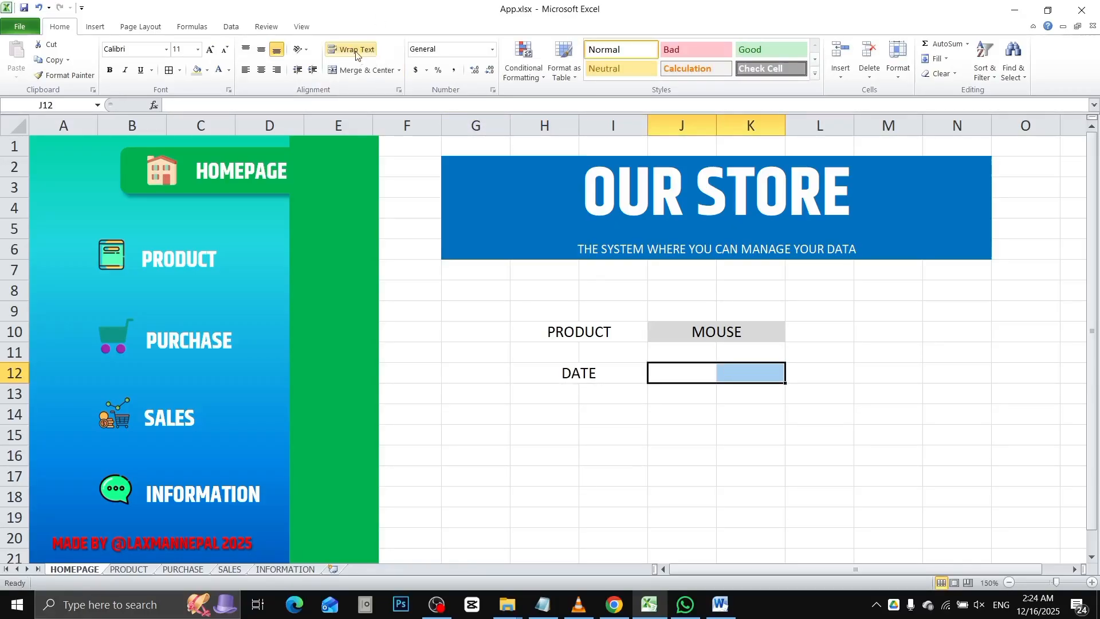
click(354, 69)
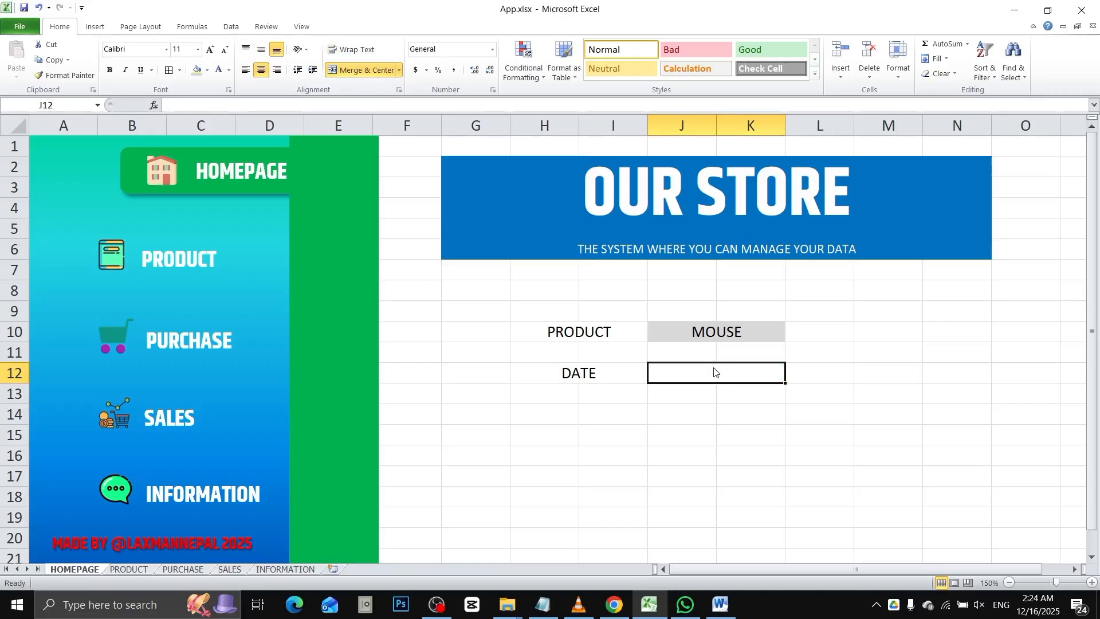
text(12)
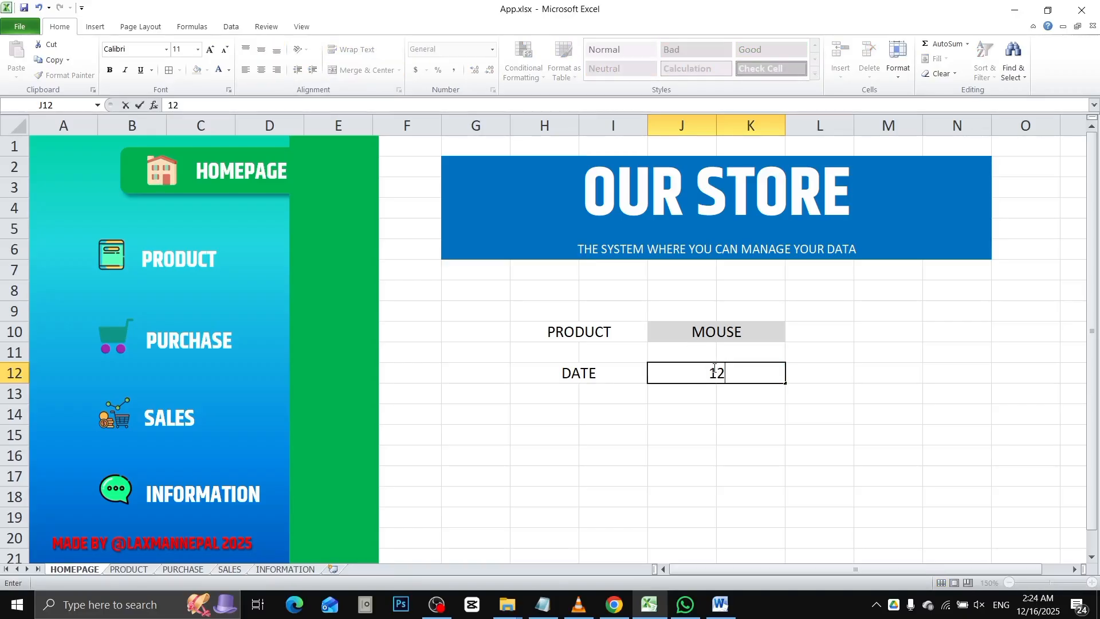
key(BackSpace)
text(6/12/2025)
key(Return)
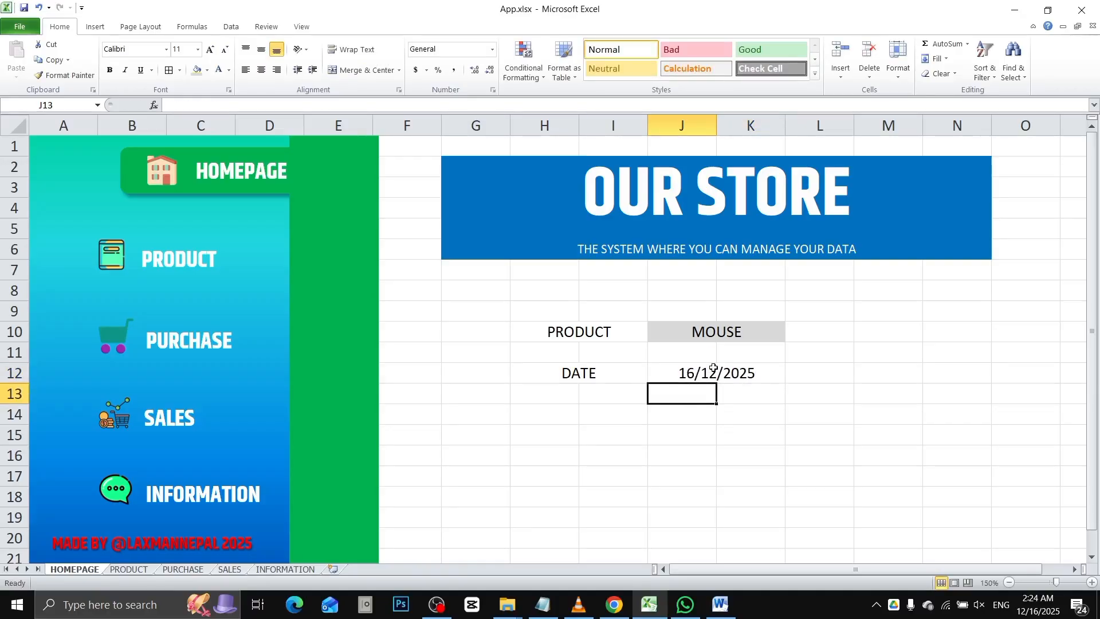
click(713, 368)
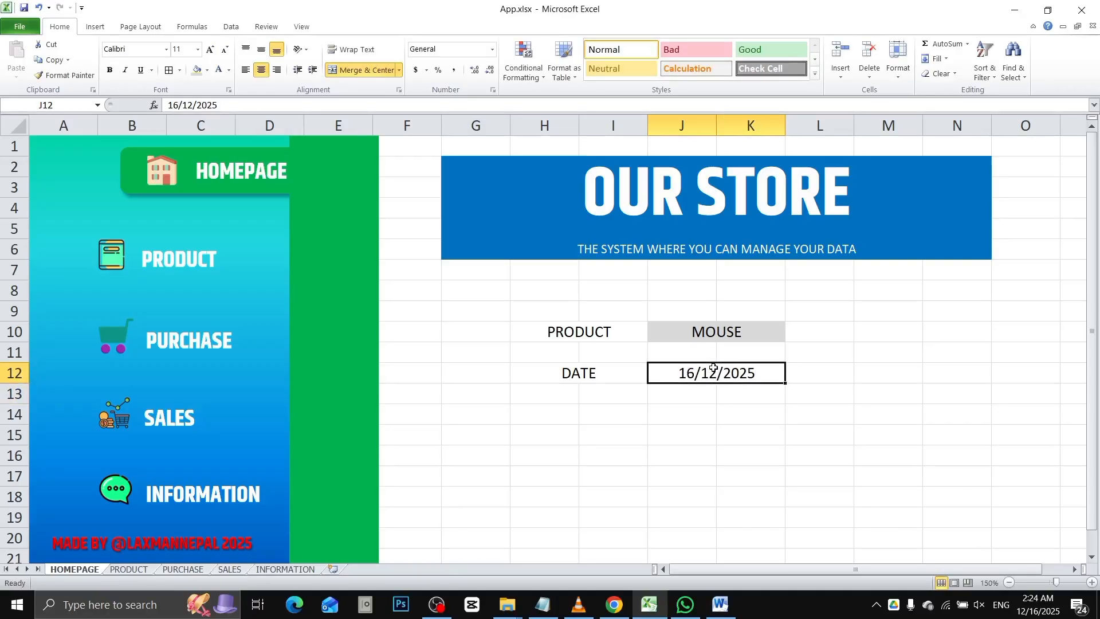
Step: Move the "DATE" label to H8 and its date value to J8, above the product row
click(399, 90)
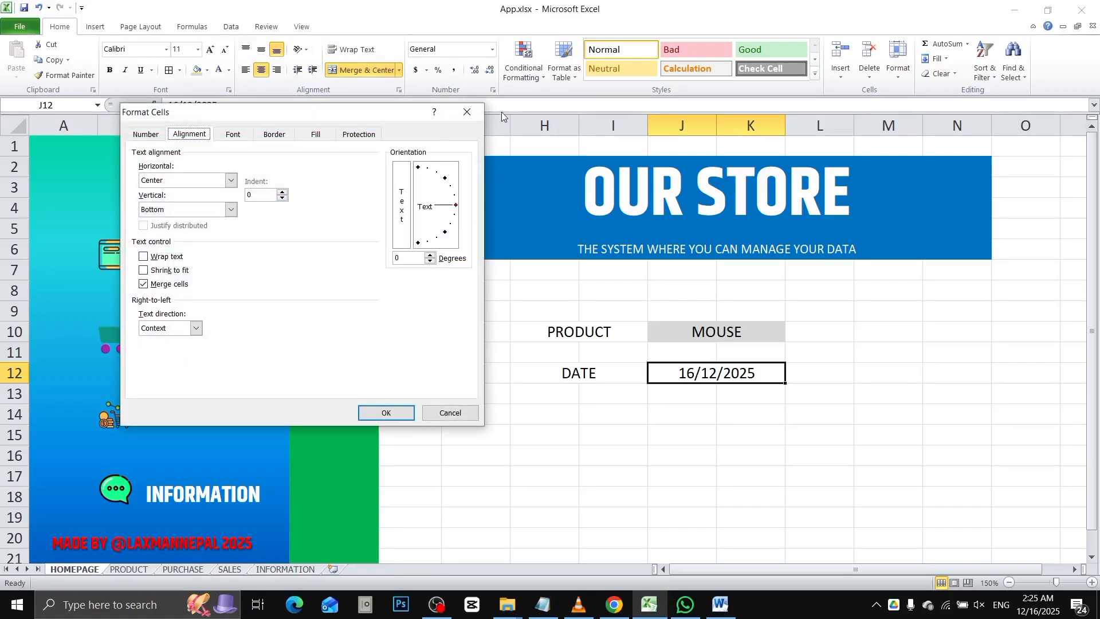
click(467, 112)
click(595, 373)
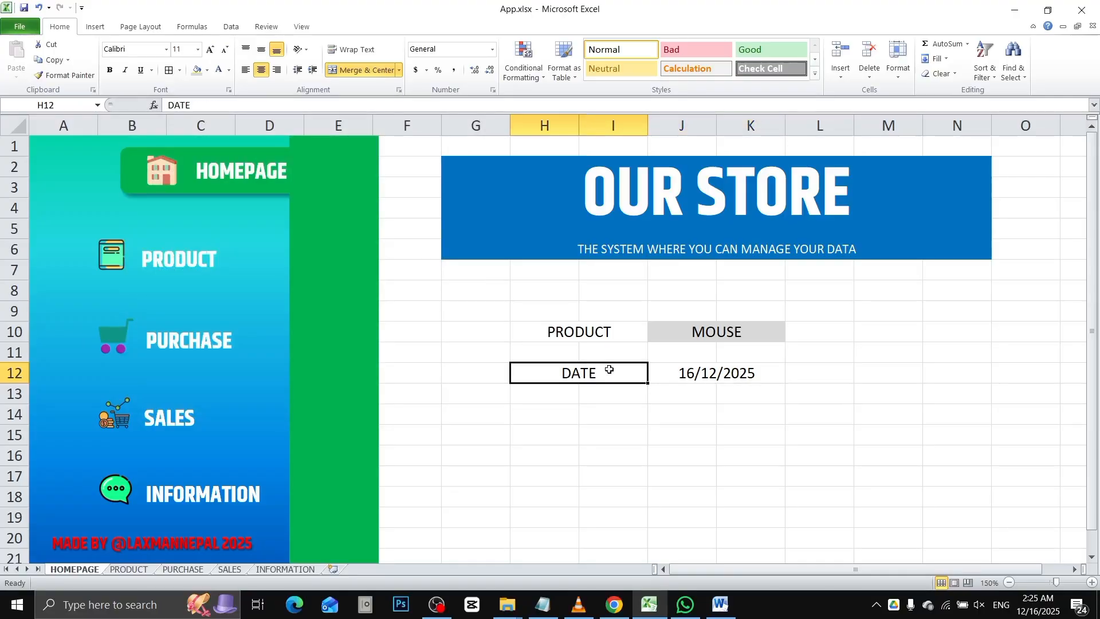
drag(608, 366, 607, 290)
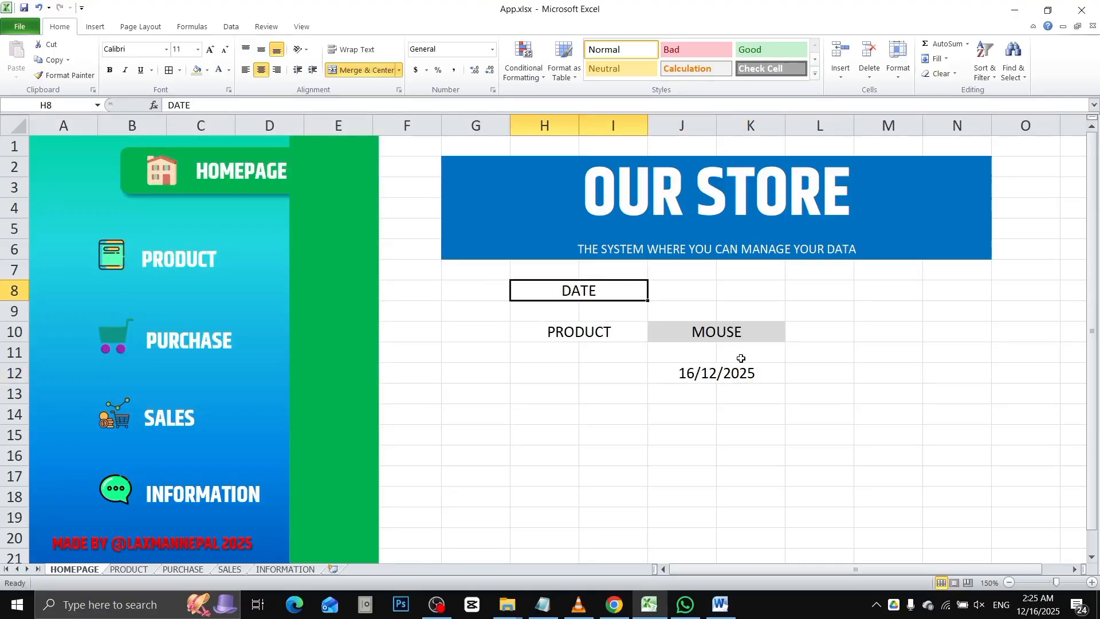
click(686, 370)
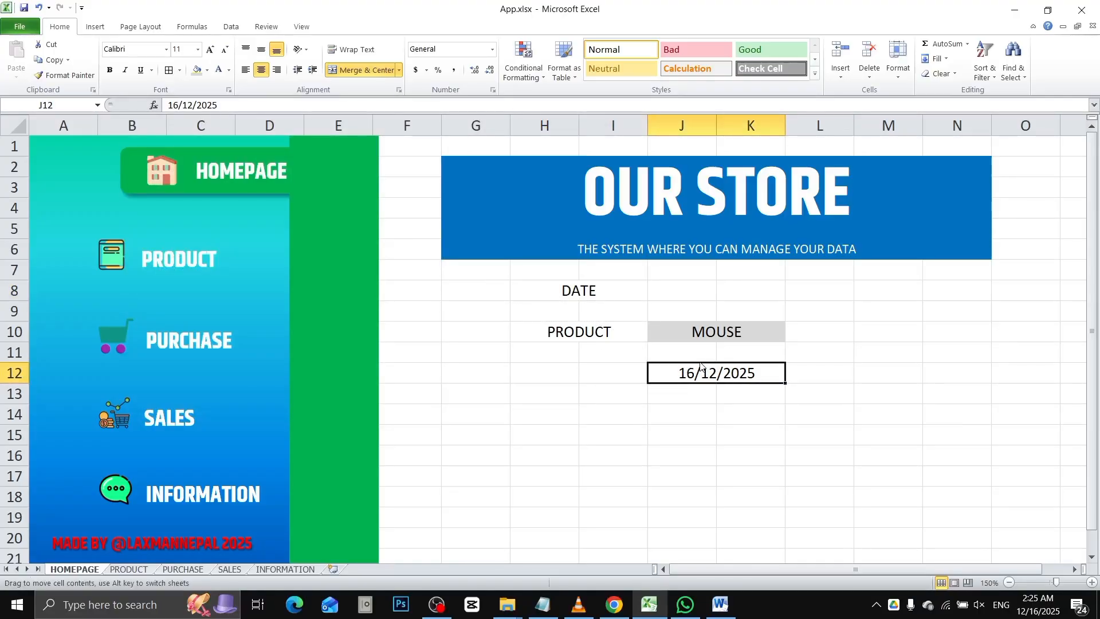
drag(702, 363, 692, 297)
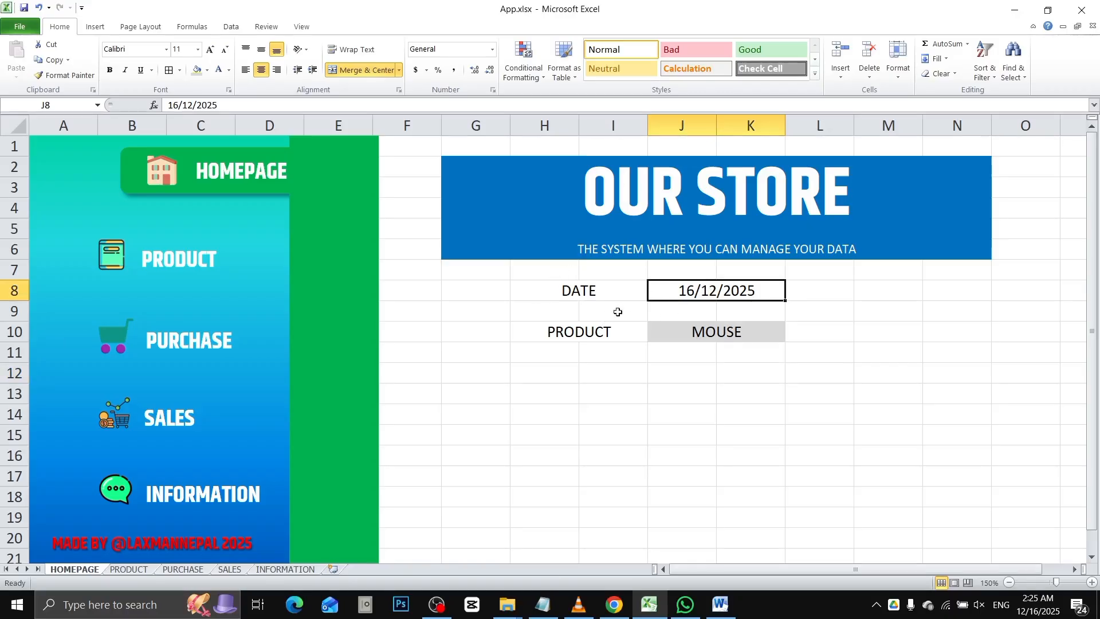
Step: Apply the custom number format DD/MMM/YYYY to the date cell J8
click(399, 89)
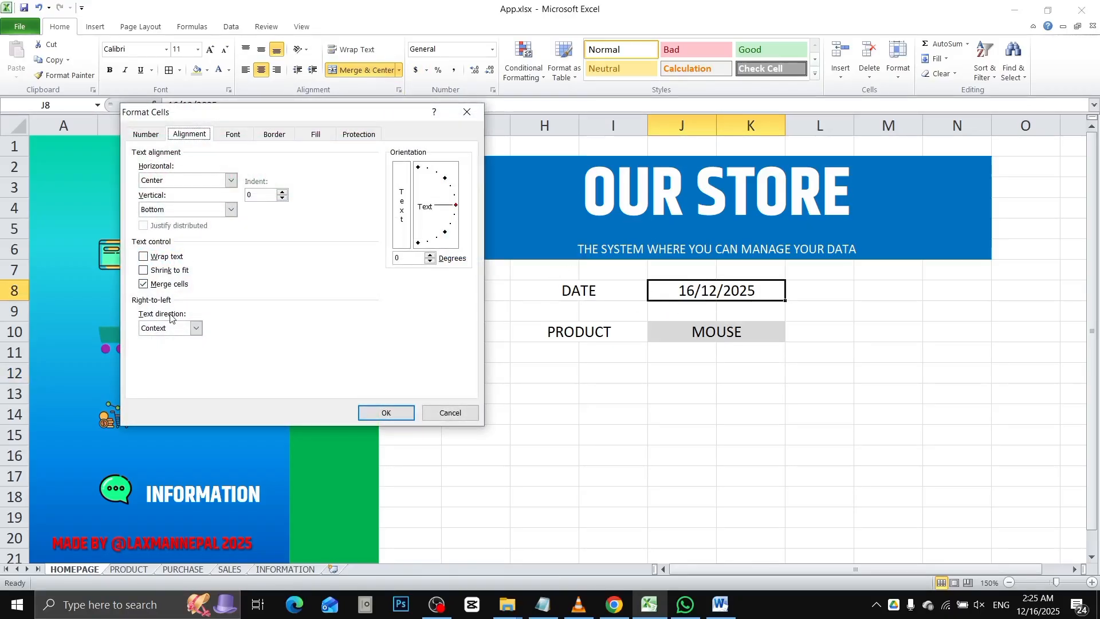
click(146, 134)
click(146, 265)
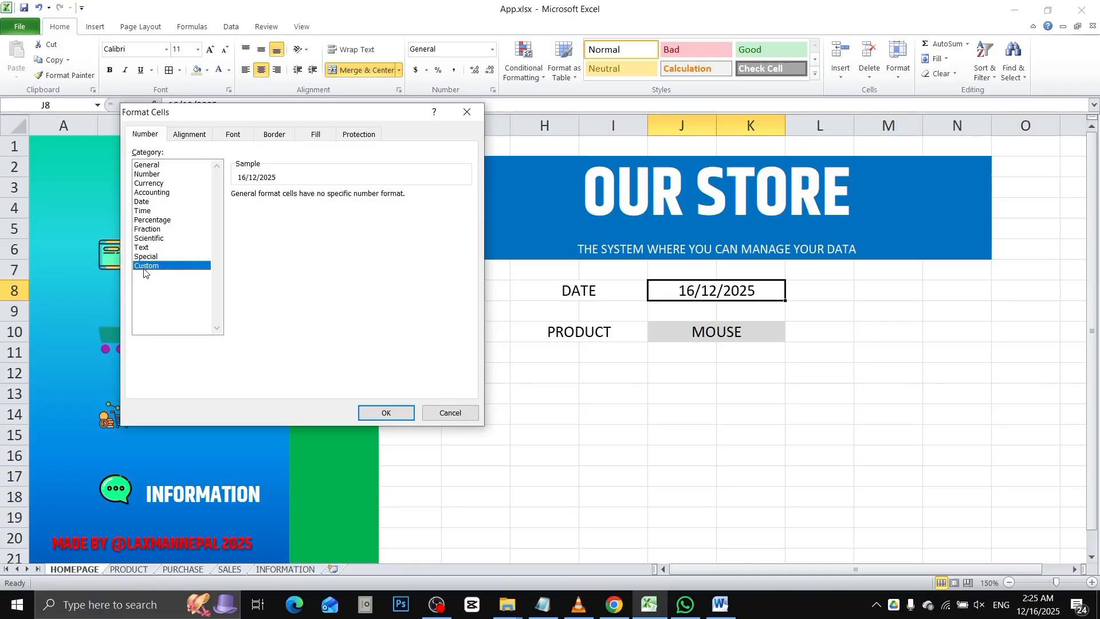
click(150, 239)
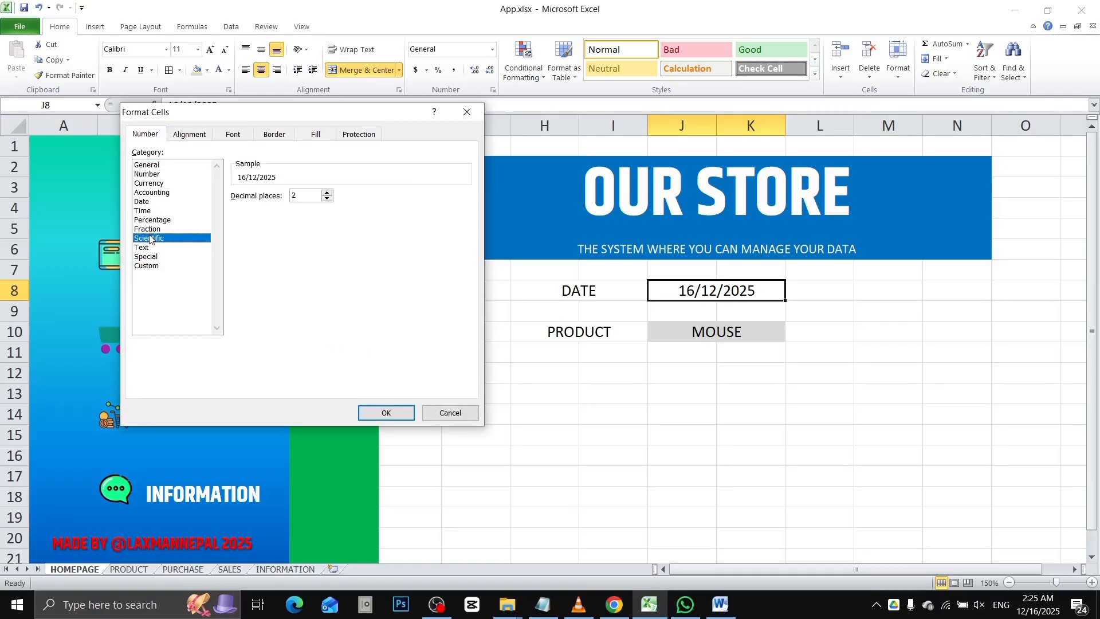
click(144, 202)
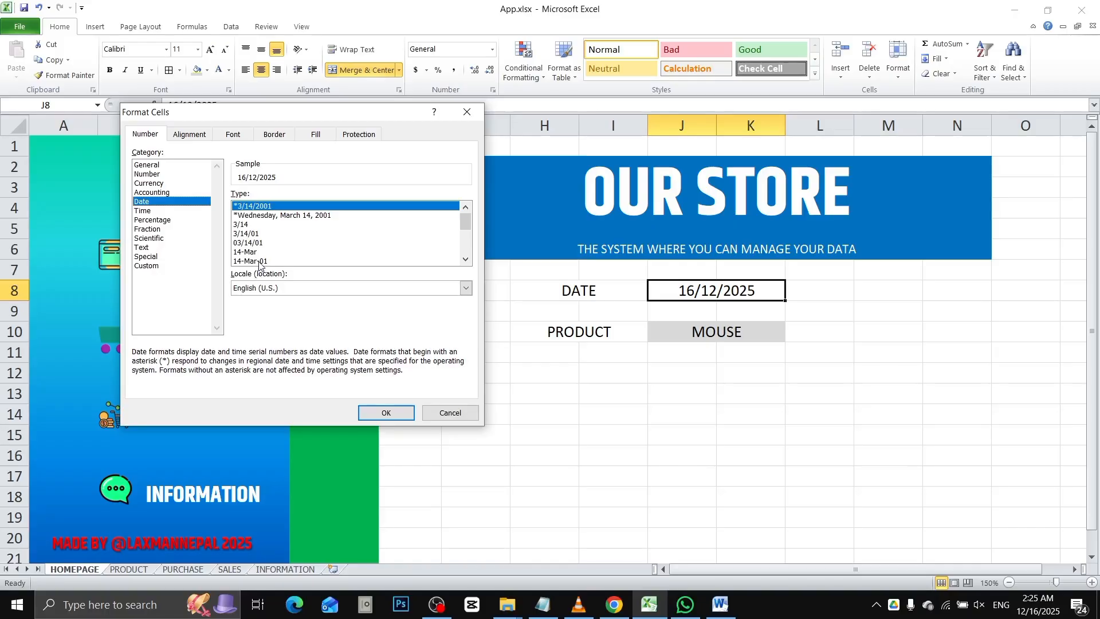
click(146, 266)
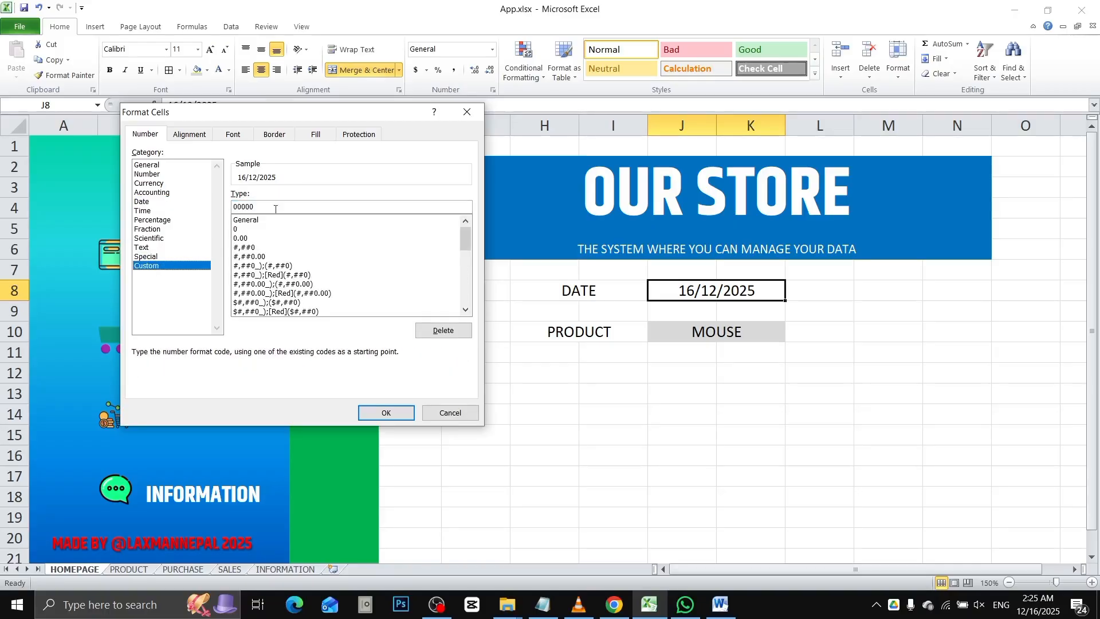
drag(289, 208, 152, 213)
text(DD/MMM/YYYY)
key(Return)
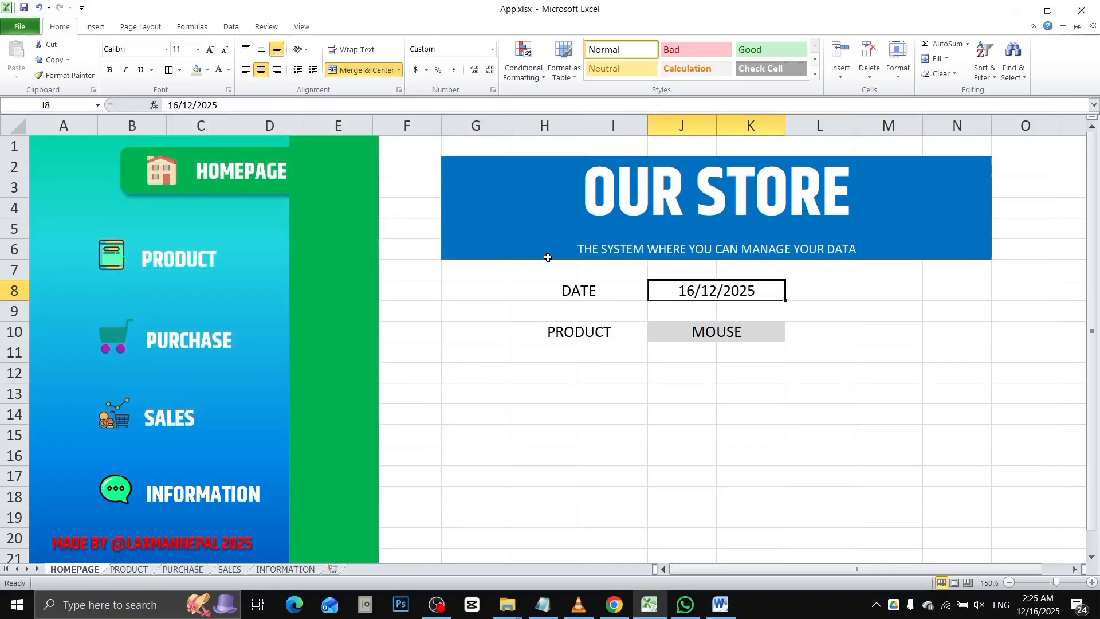
Step: Replace the date in J8 with 16/02/2025
click(711, 397)
click(690, 290)
text(16/02/)
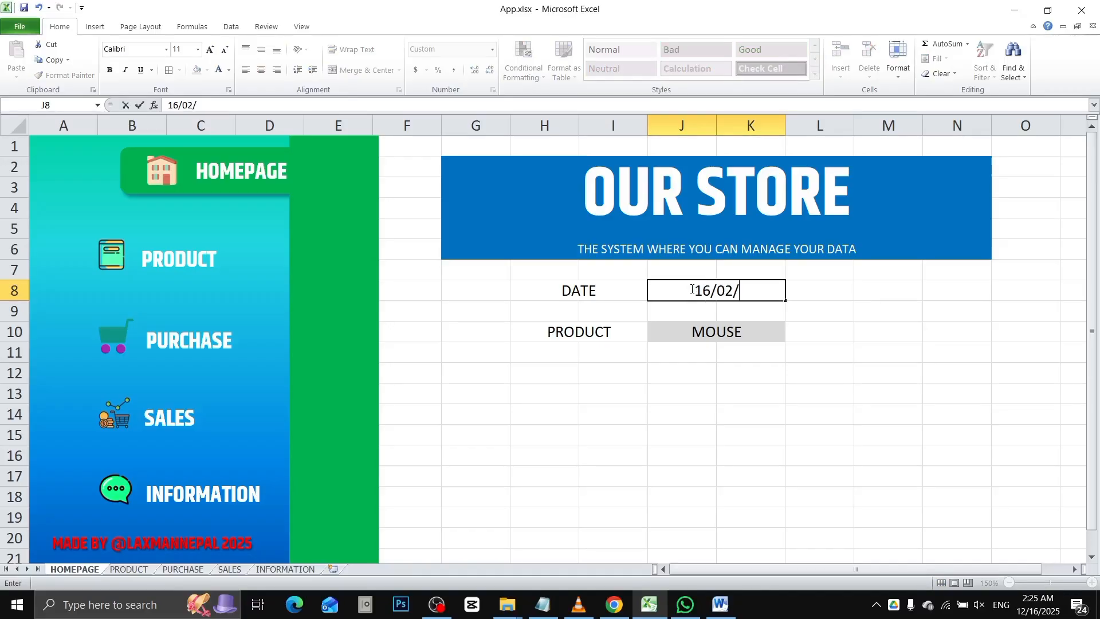
text(2025)
key(Return)
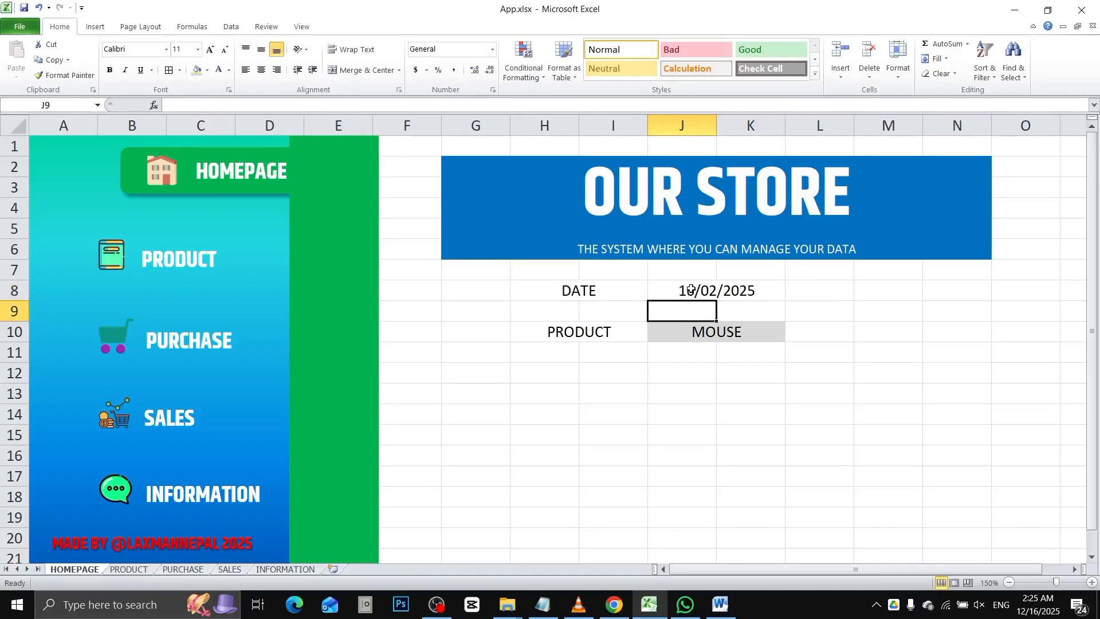
Step: Change the number format of the date cell J8 to m/d/yyyy from the custom formats
click(690, 290)
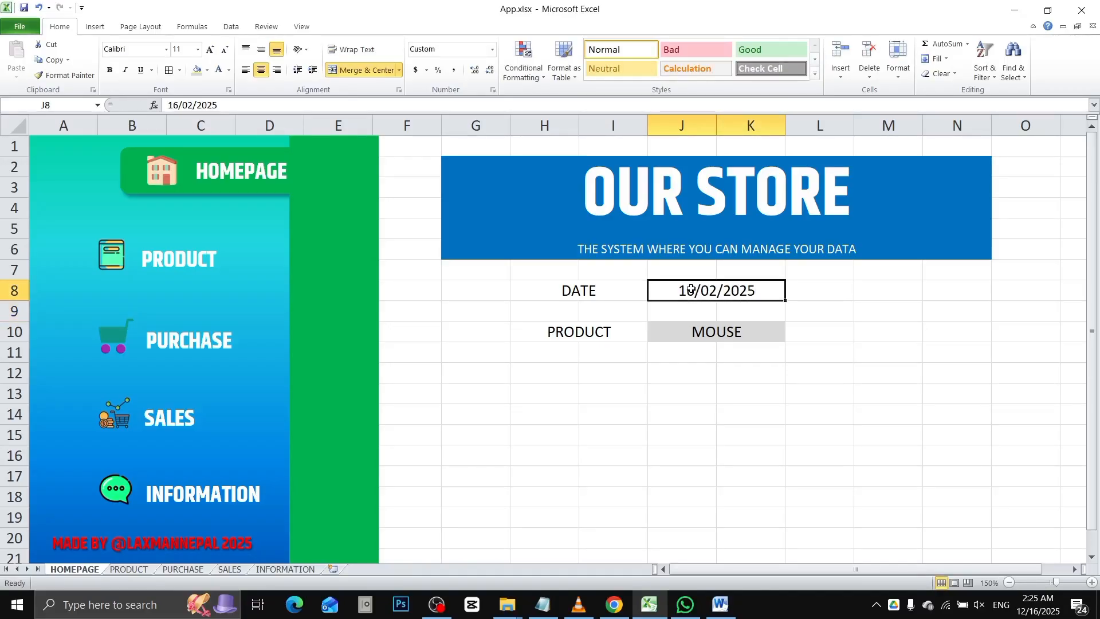
click(398, 88)
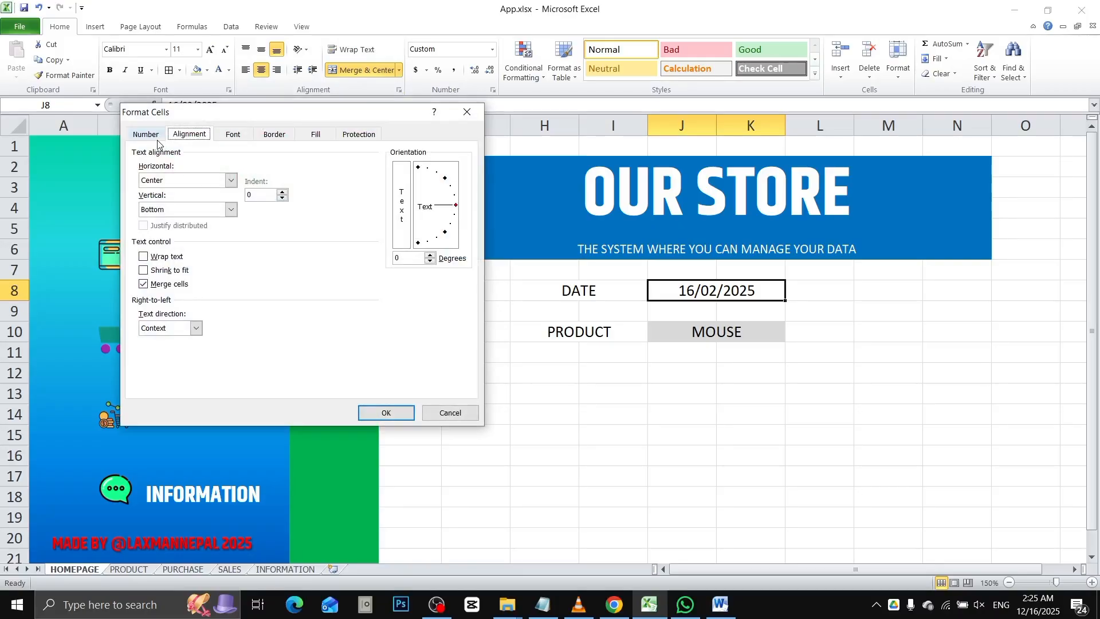
click(154, 137)
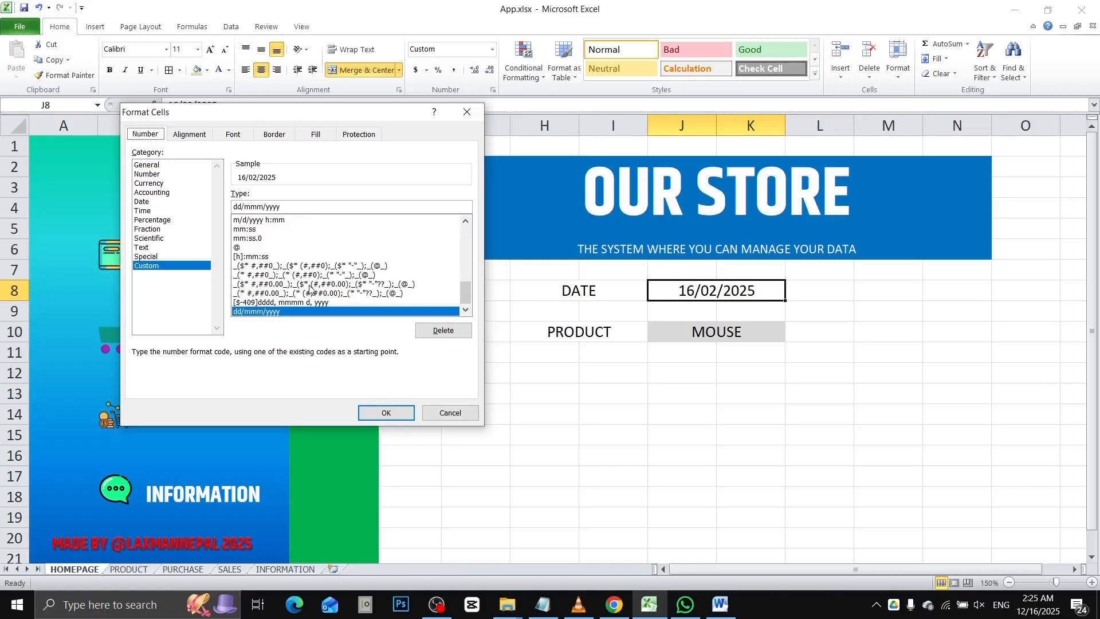
click(466, 313)
click(466, 221)
click(466, 222)
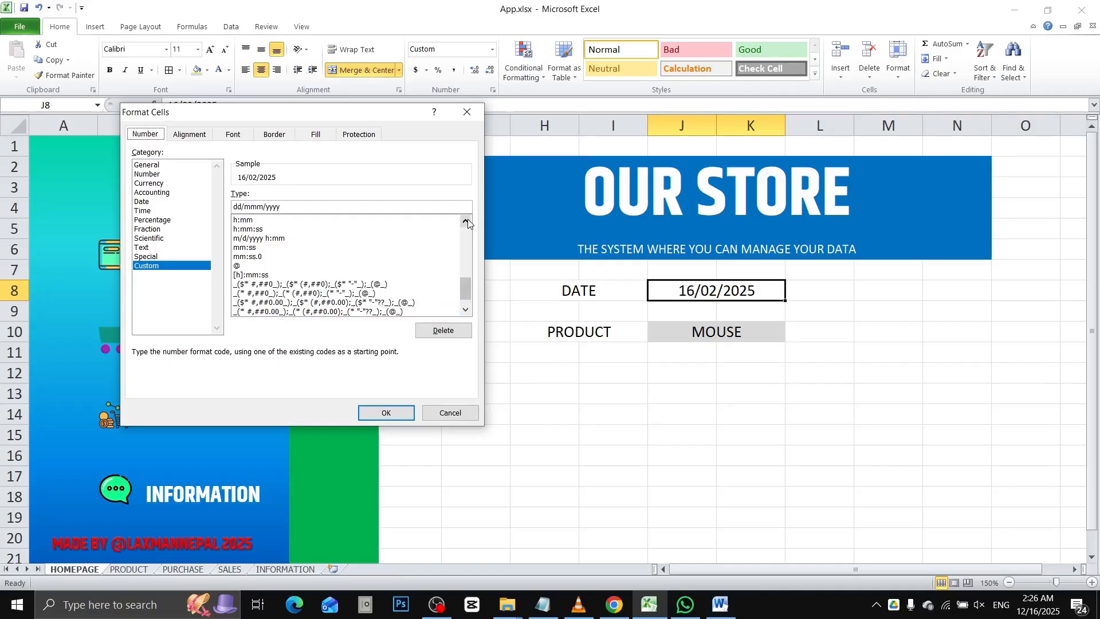
click(466, 222)
click(465, 221)
click(466, 221)
click(466, 221)
click(465, 221)
click(466, 221)
click(466, 222)
click(466, 221)
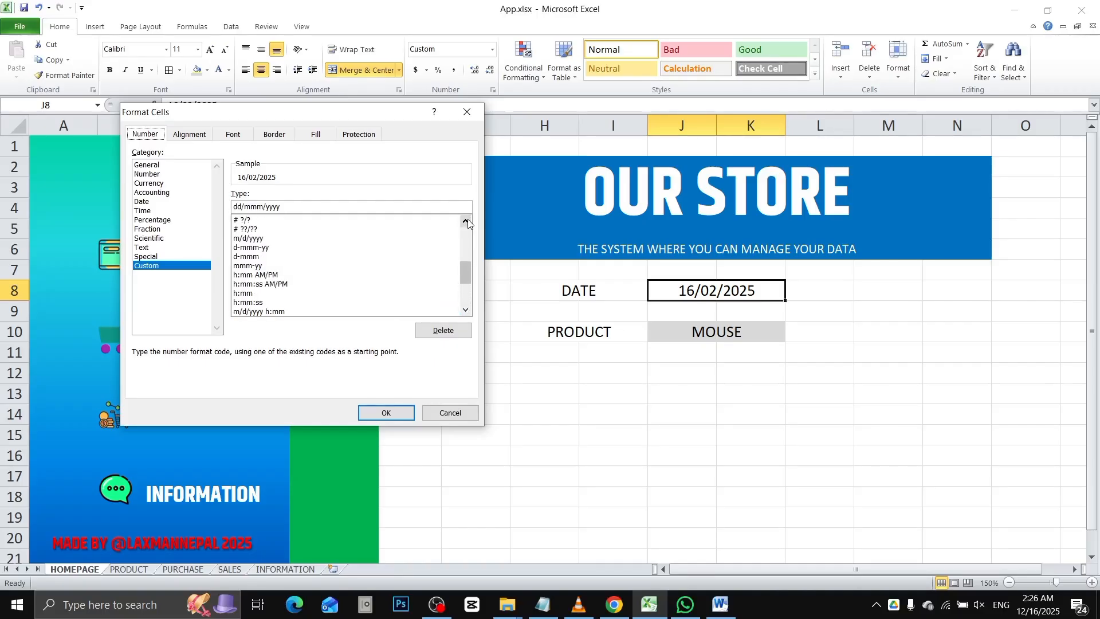
click(466, 221)
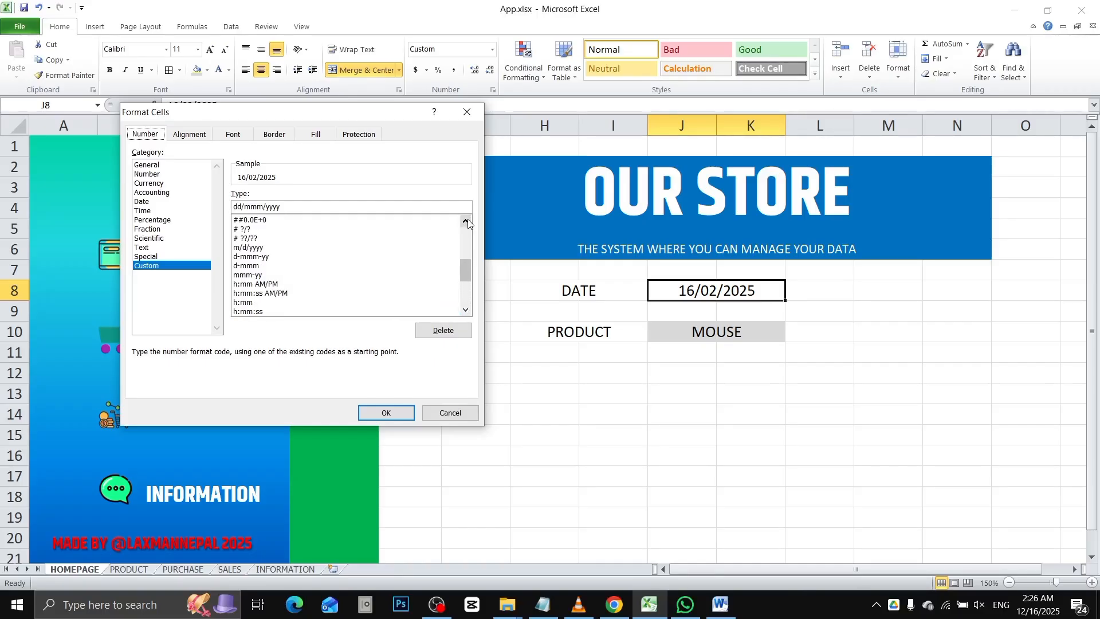
click(256, 248)
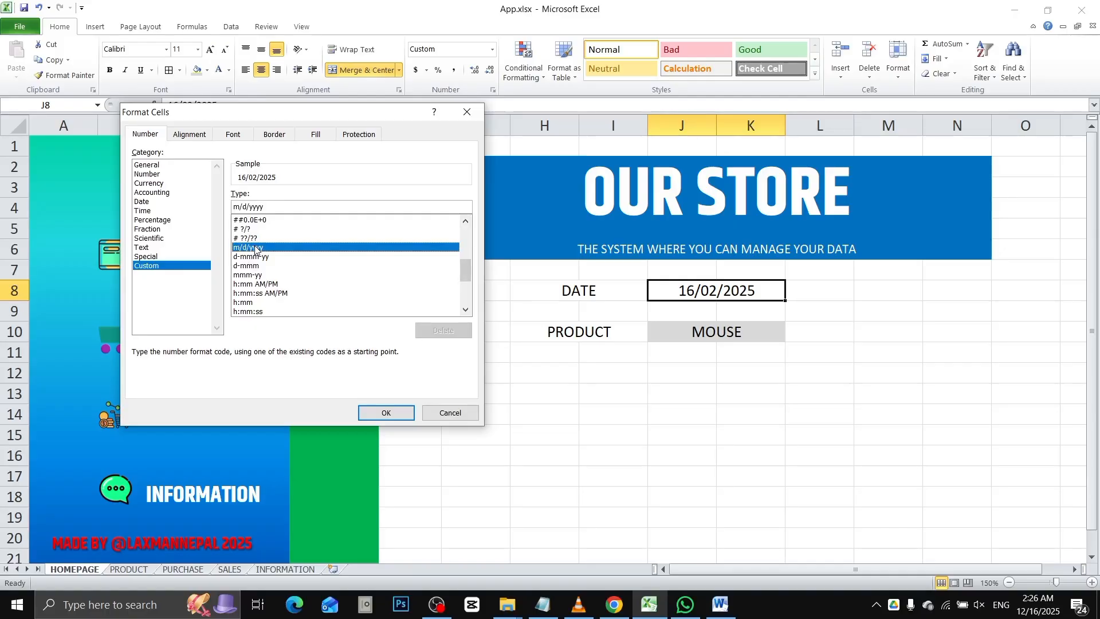
click(384, 415)
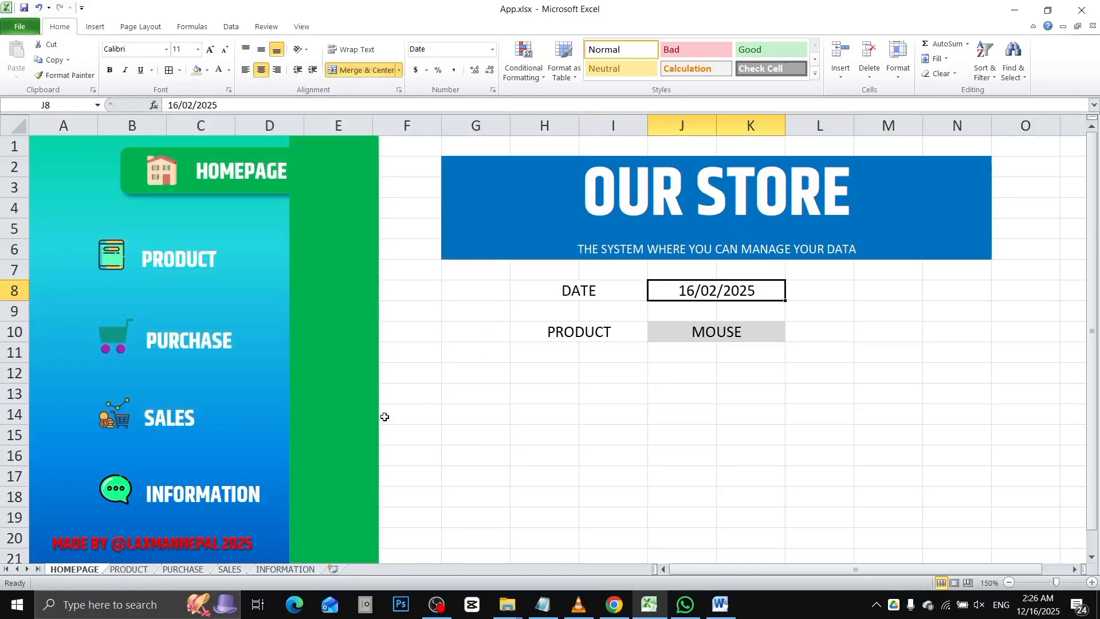
click(701, 375)
click(693, 290)
Step: Enter the label "QUANTITY" in H12 and merge and center it across H12:I12
drag(564, 380, 605, 375)
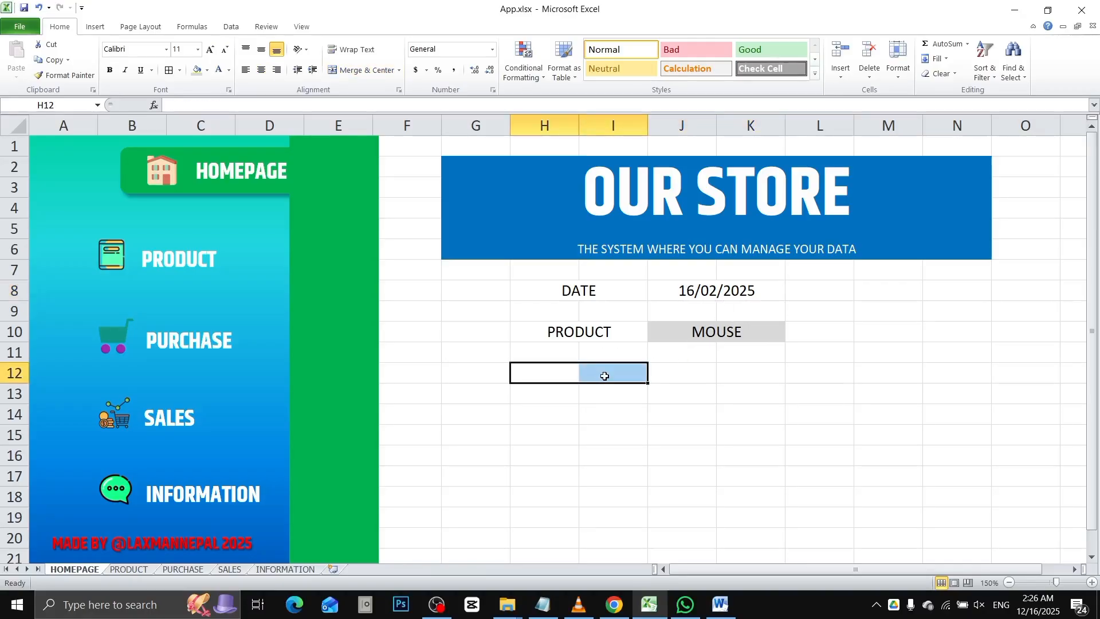
text(QUANTITY)
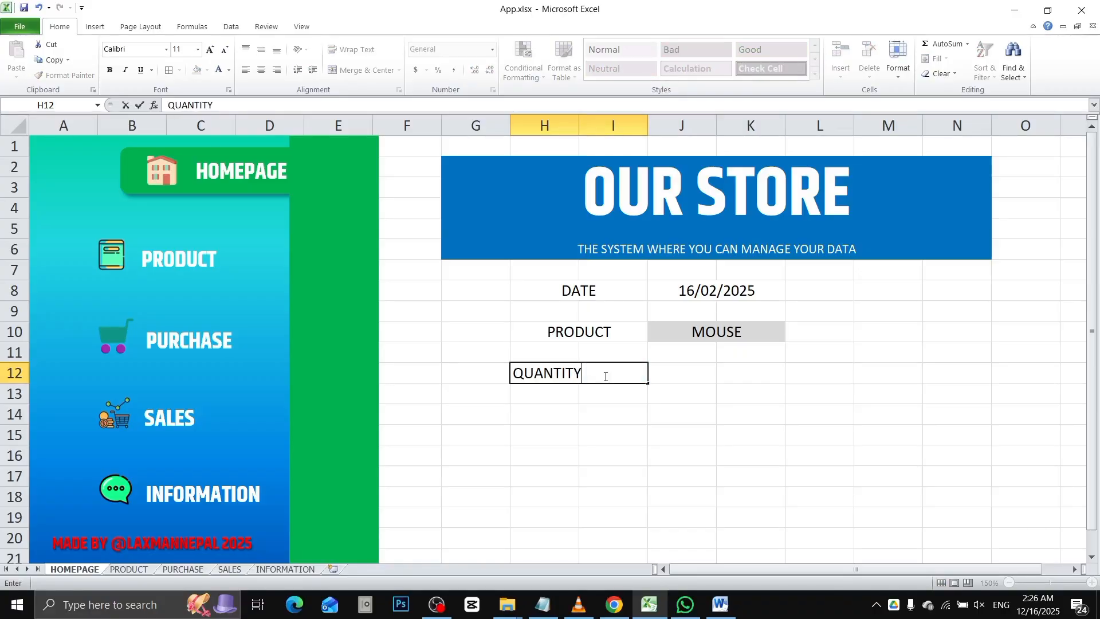
key(Return)
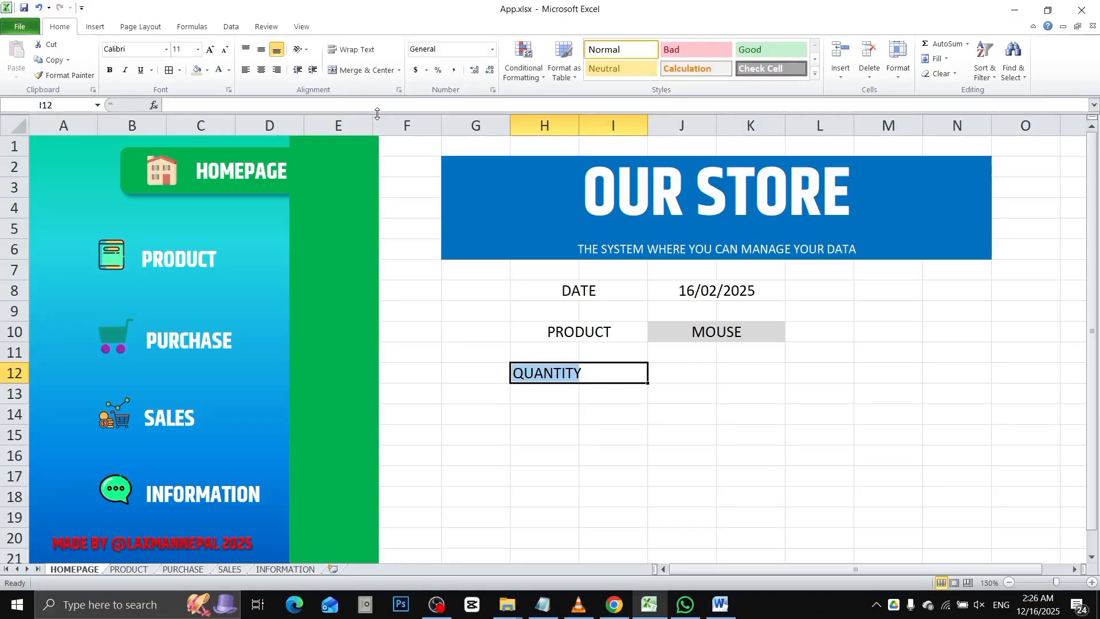
click(360, 71)
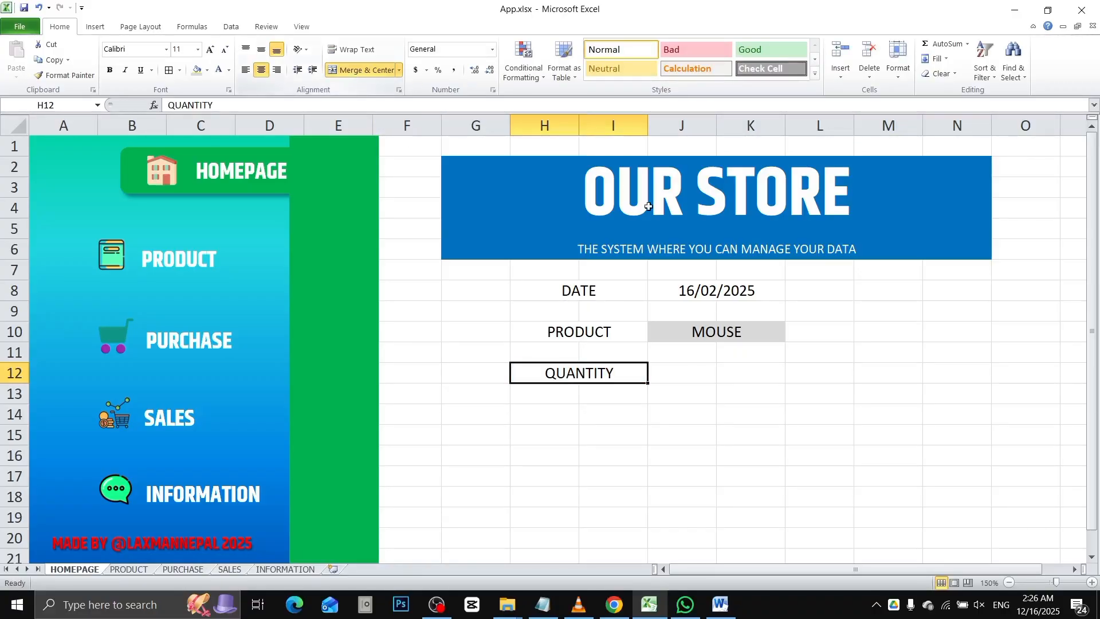
Step: Copy the grey merged formatting of product cell J10 to J12:K12 and the date cell J8 with Format Painter
click(678, 329)
click(64, 75)
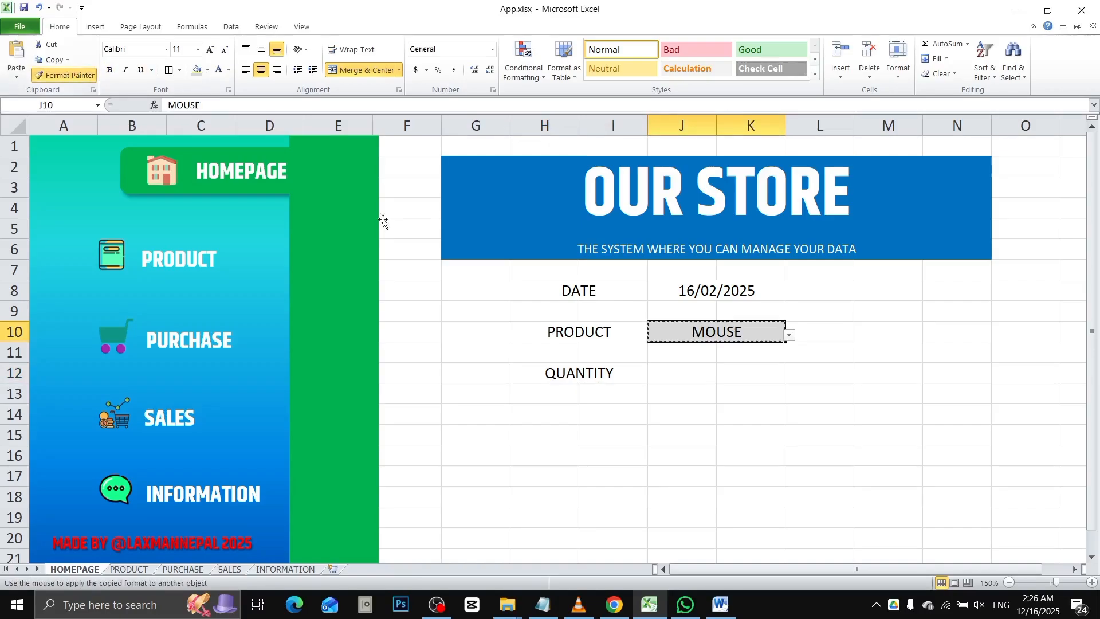
drag(682, 367, 728, 368)
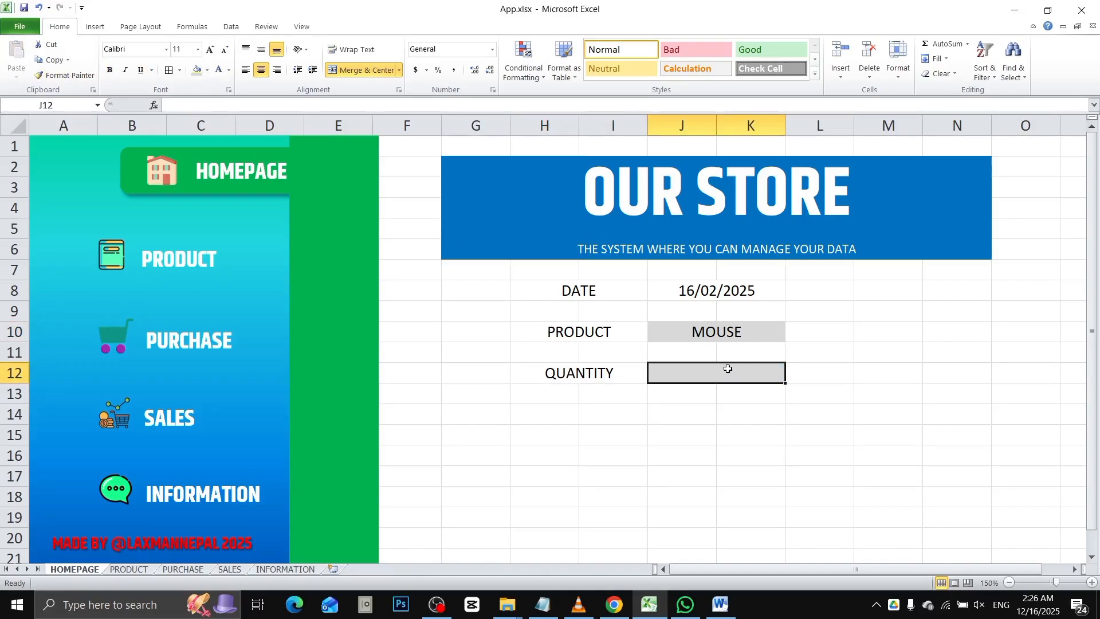
click(64, 75)
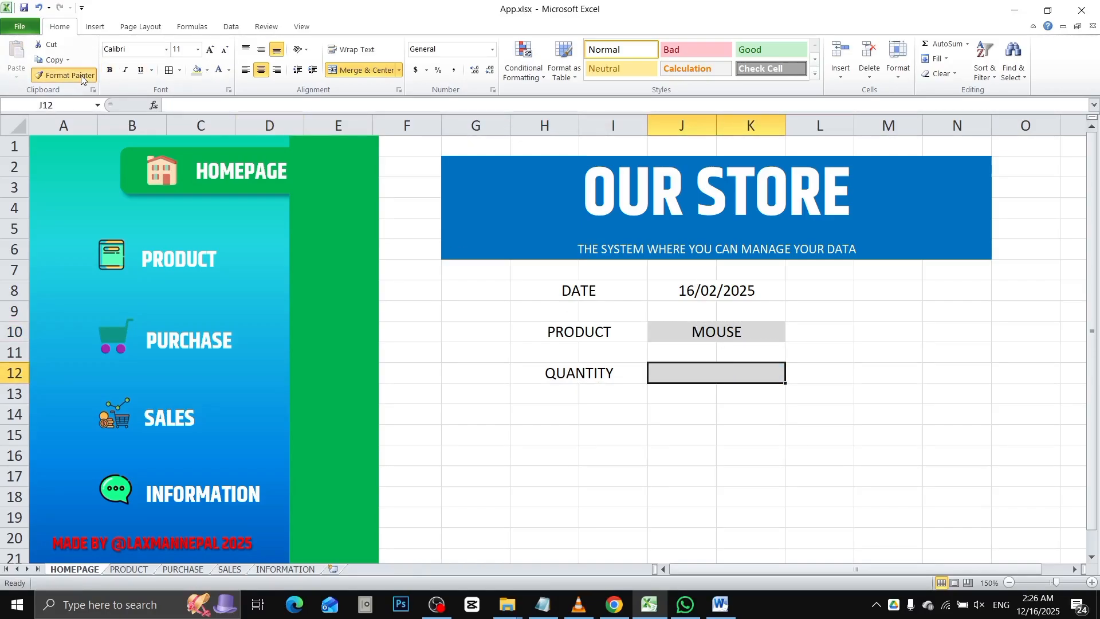
click(696, 287)
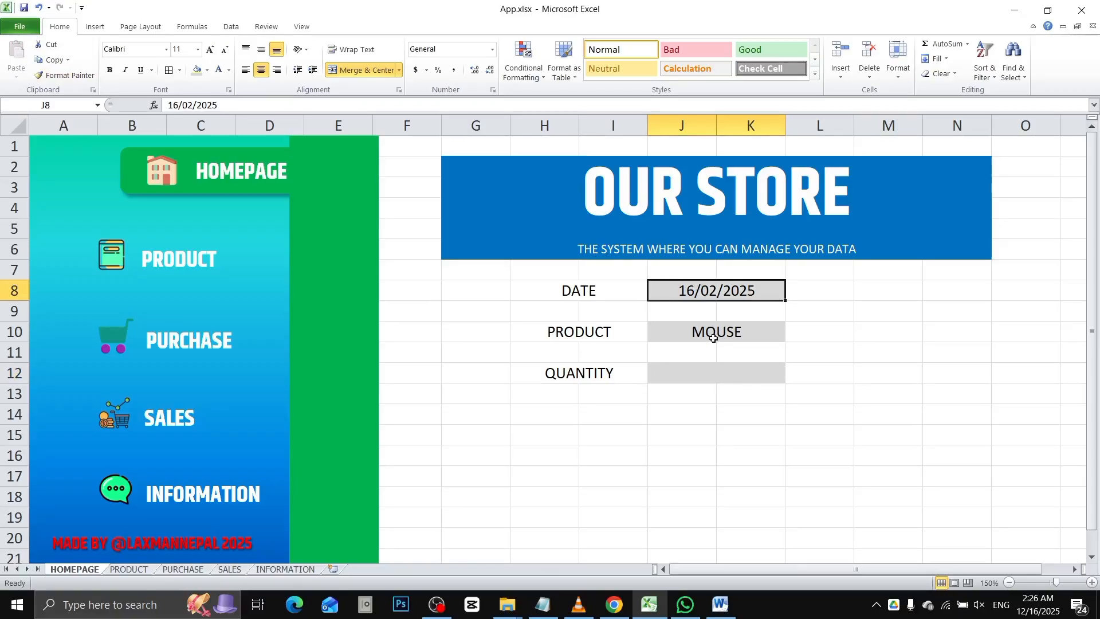
click(693, 378)
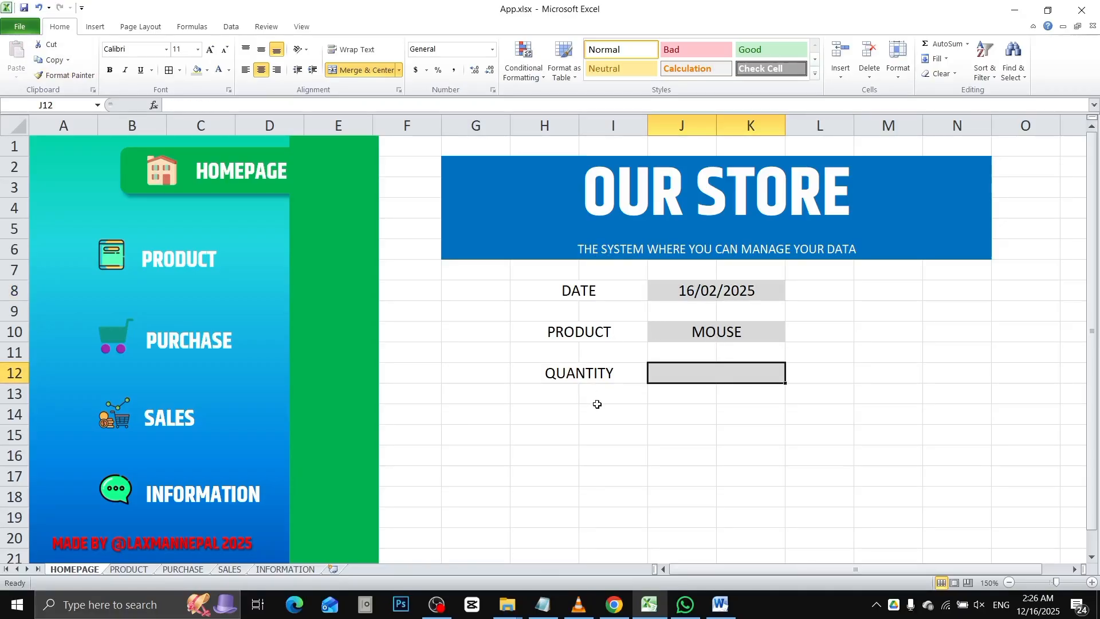
Step: Merge and center H14:I14, check the PURCHASE table's column headings, and enter the label "RATE" in H14
drag(553, 410, 594, 417)
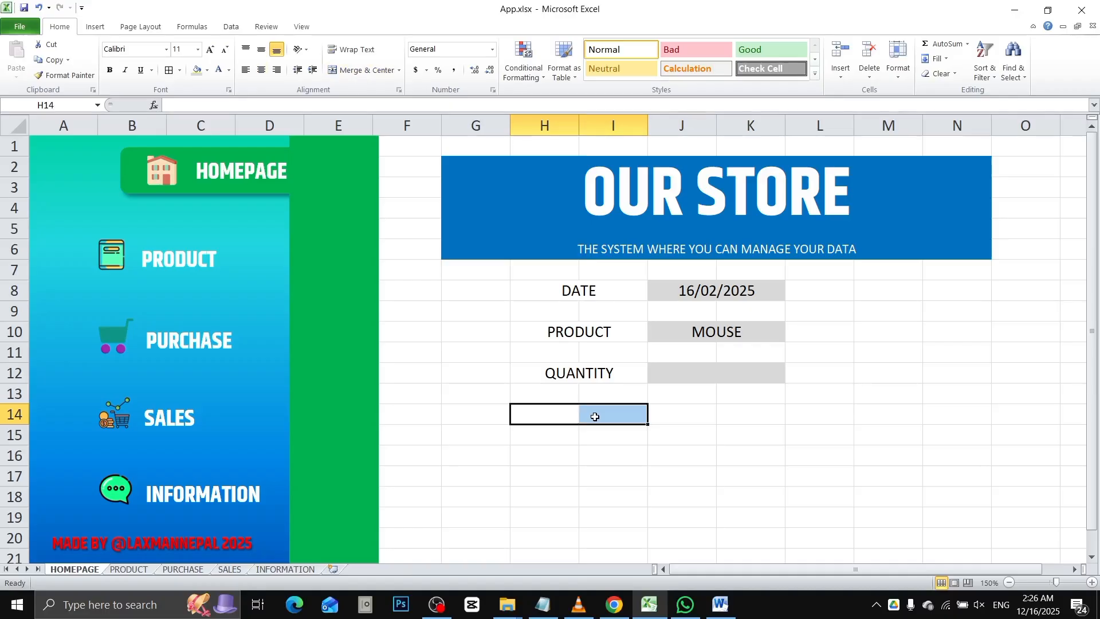
click(343, 71)
text(R)
key(BackSpace)
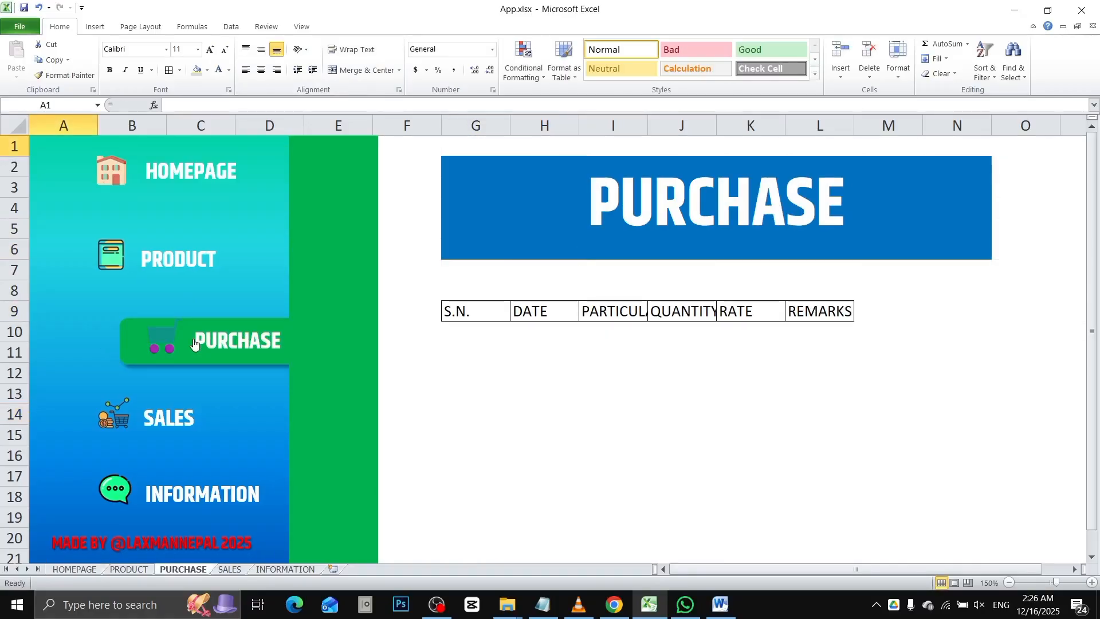
click(194, 342)
click(159, 172)
click(561, 410)
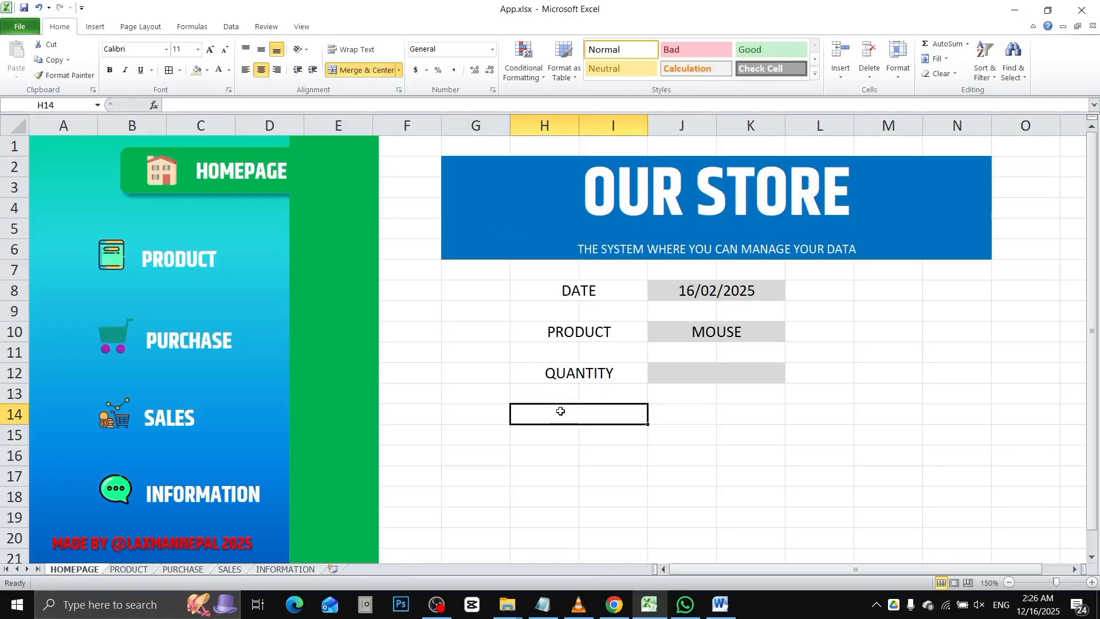
text(RATE)
Step: Copy the empty grey quantity cell J12 to J14 beside the "RATE" label
click(689, 375)
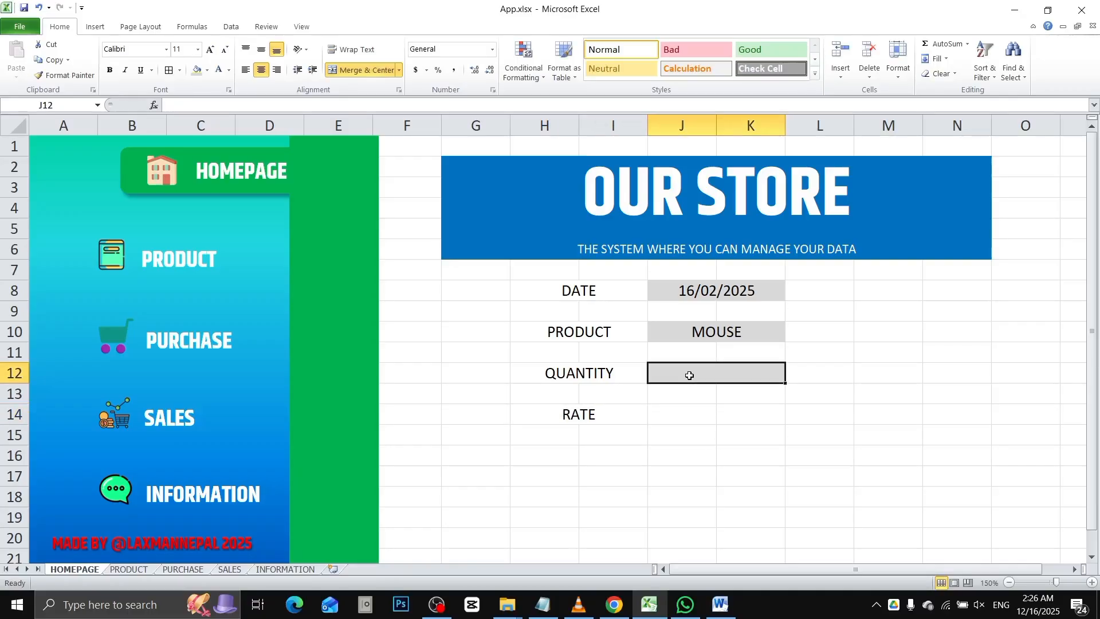
key(ctrl+c)
click(702, 420)
key(ctrl+v)
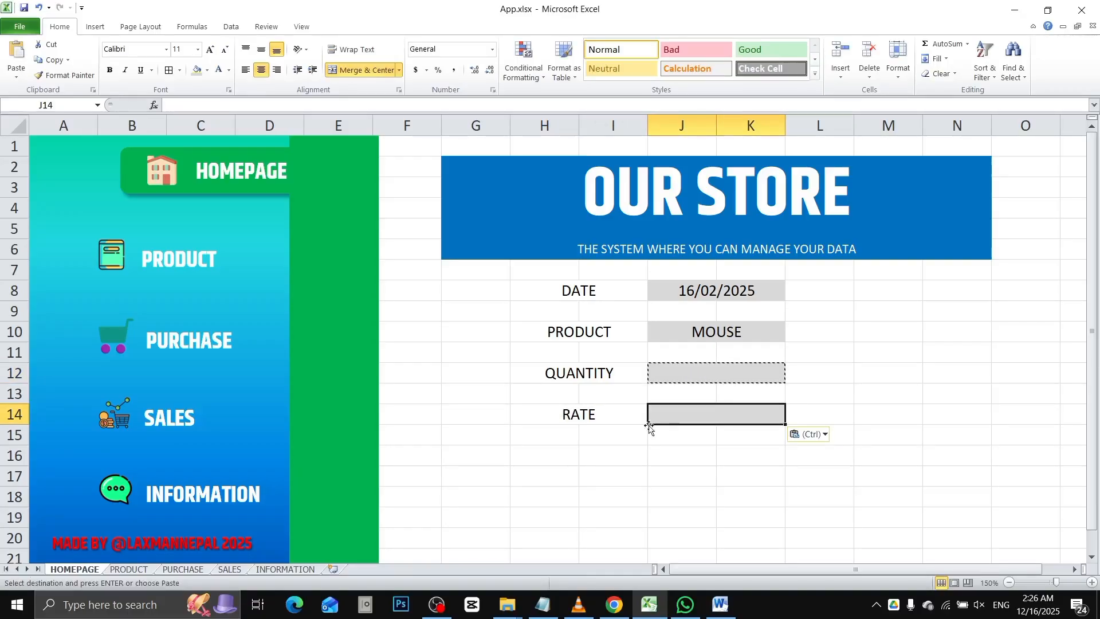
Step: Copy the RATE label and its grey input cell from H14:K14 to row 16, starting at H16
click(575, 417)
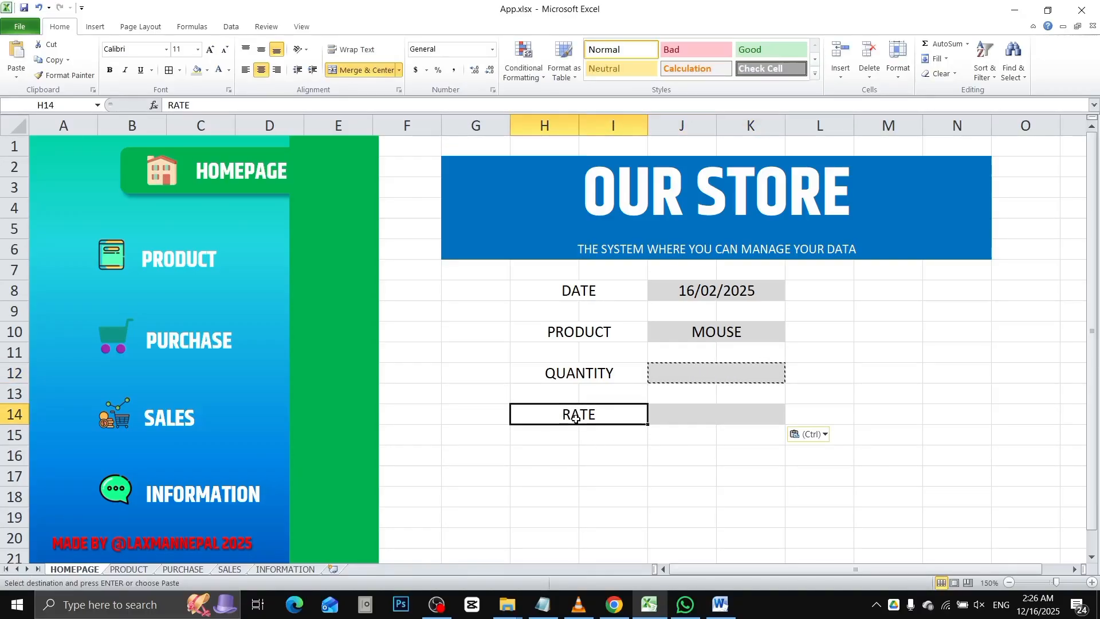
key(ctrl)
key(Escape)
key(Escape)
drag(668, 416, 579, 413)
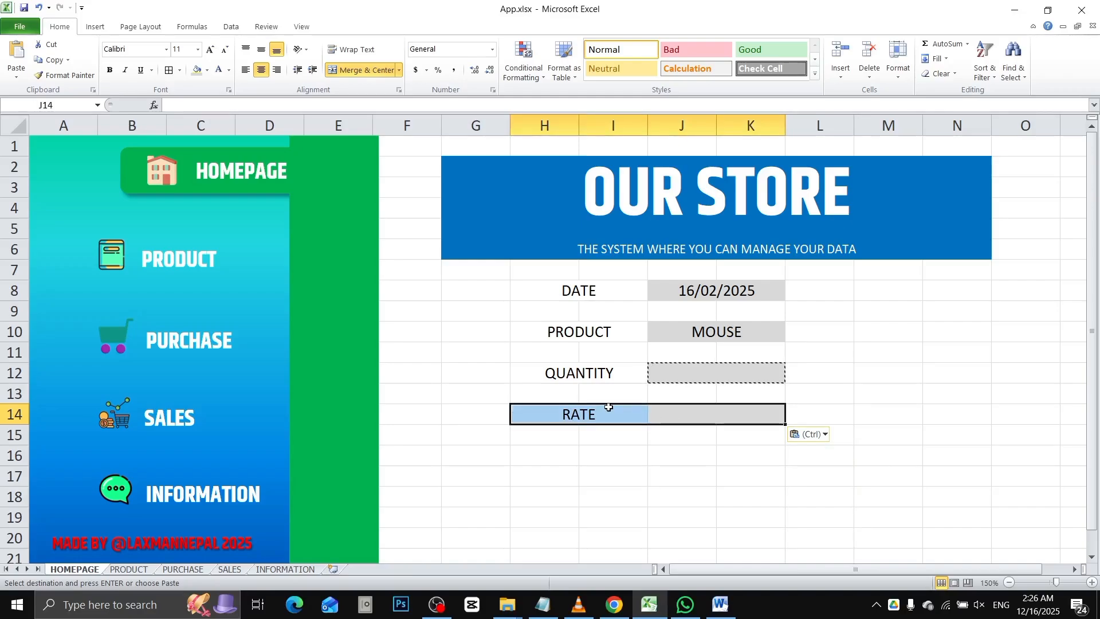
key(ctrl+c)
click(550, 452)
key(ctrl+v)
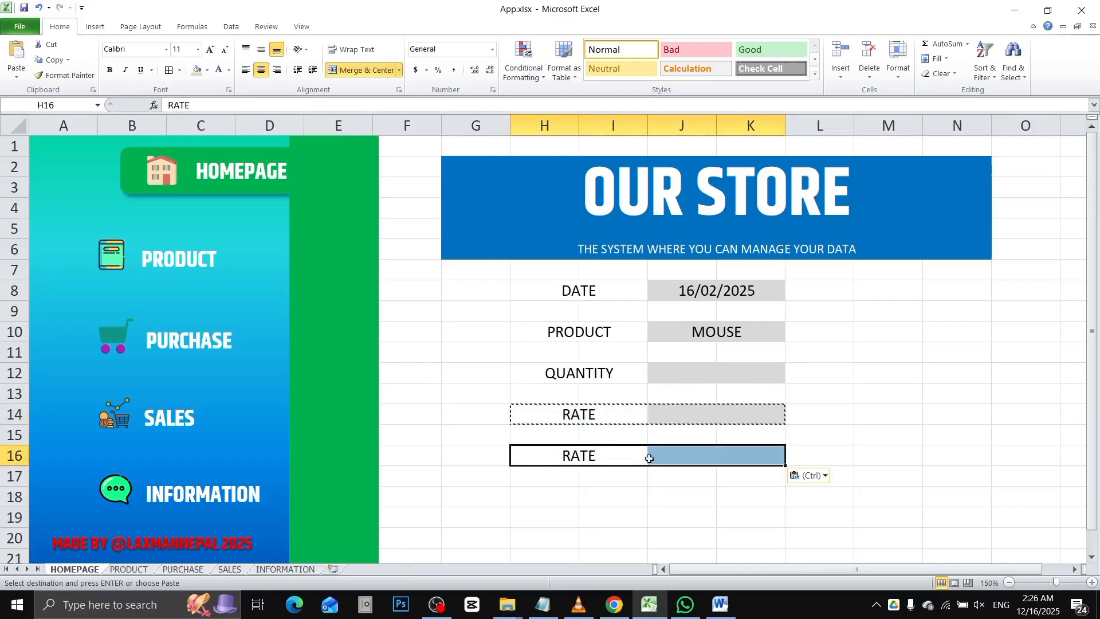
Step: Change the copied label in H16 to "REMARKS"
click(618, 459)
text(REMARKS)
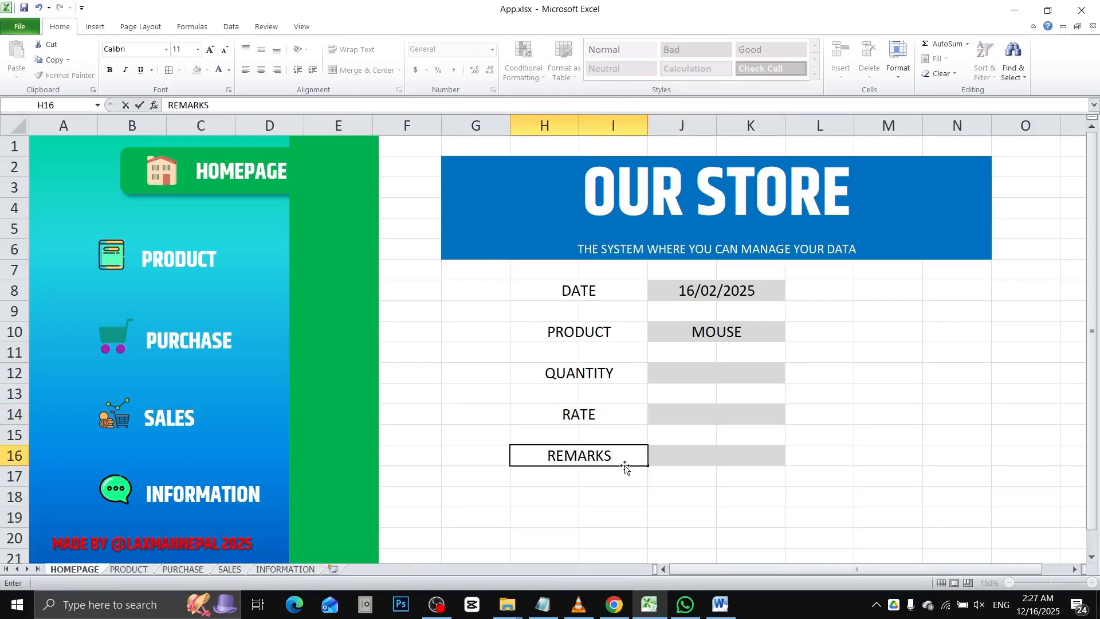
key(Return)
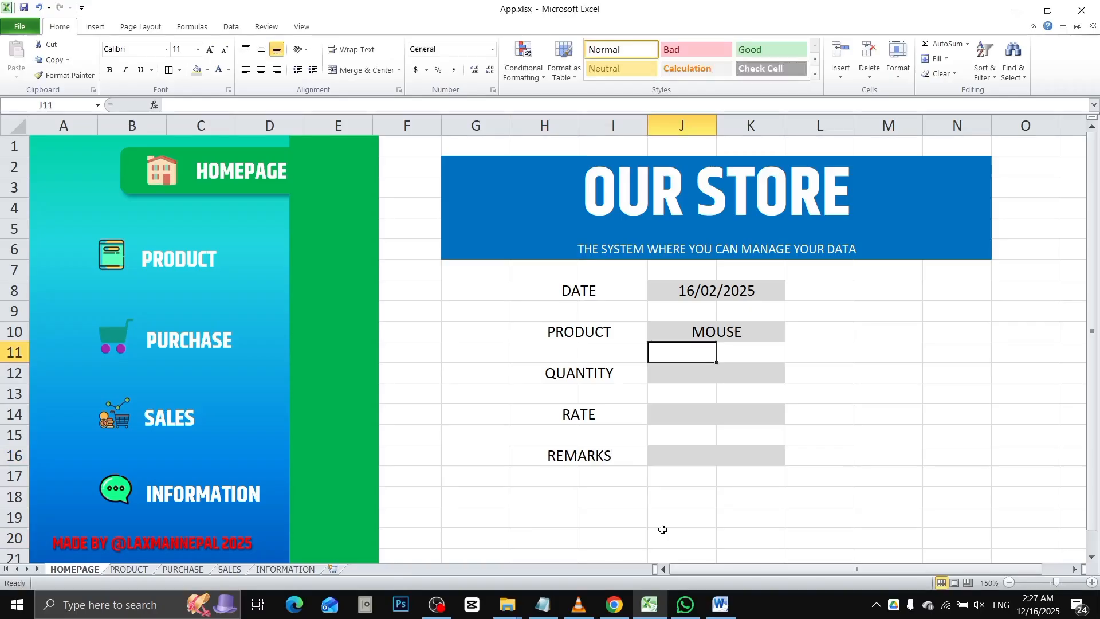
click(846, 393)
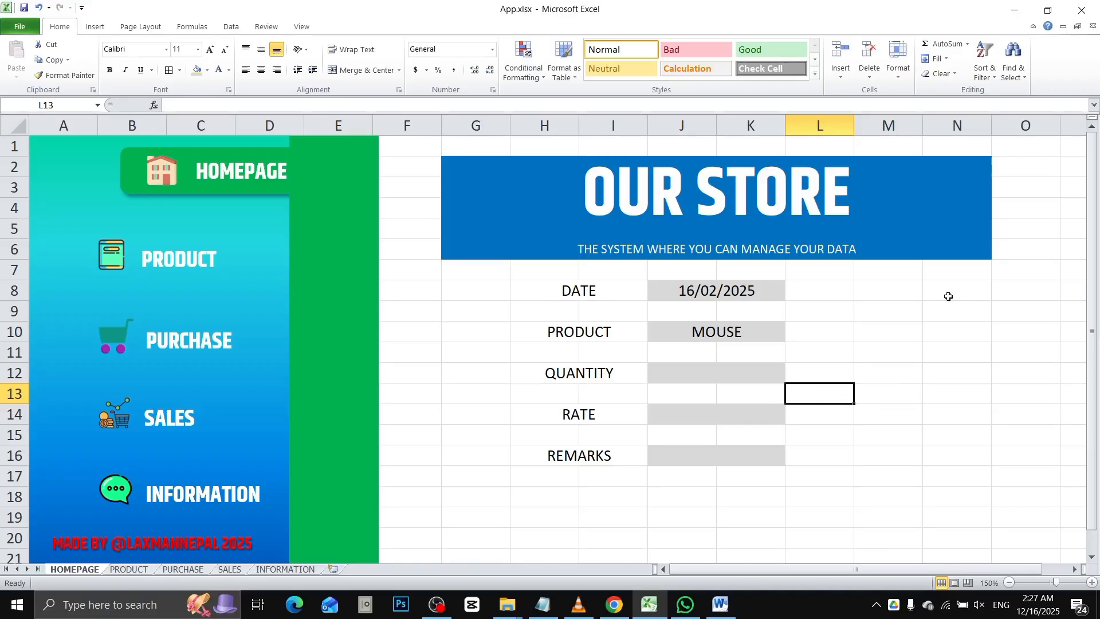
Step: Draw a rounded rectangle about 1.53" wide and 0.48" high below the REMARKS label
click(89, 28)
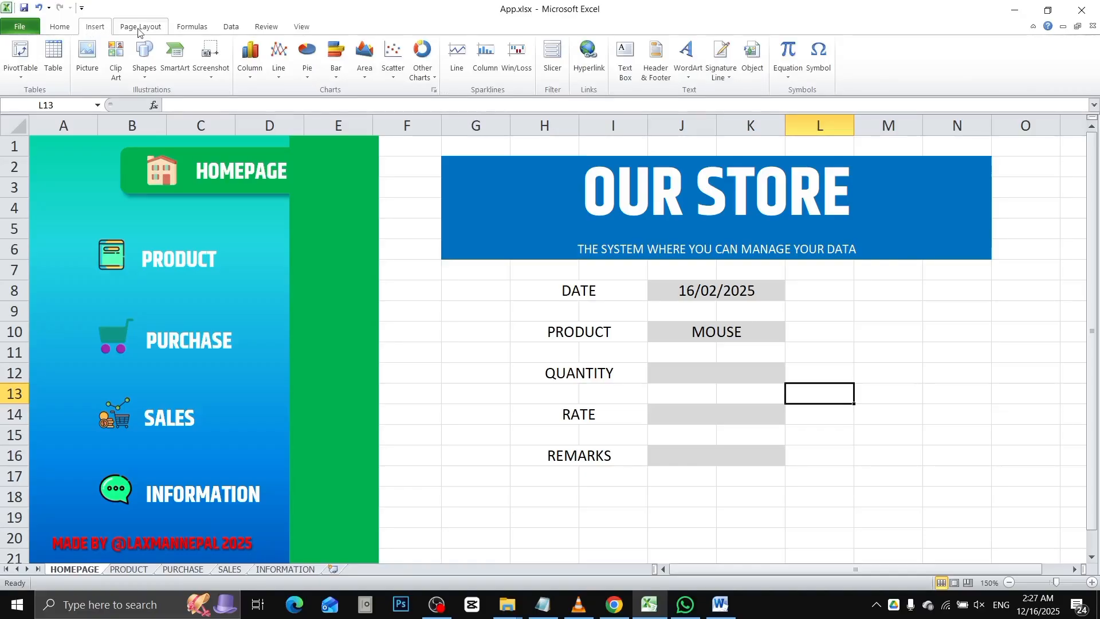
click(145, 60)
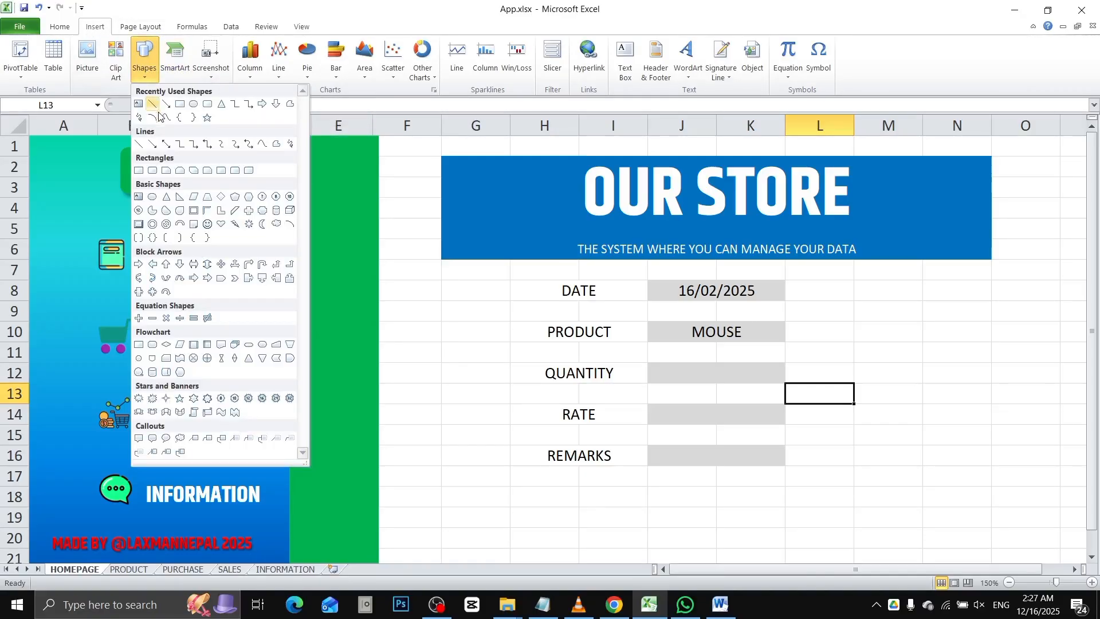
click(150, 172)
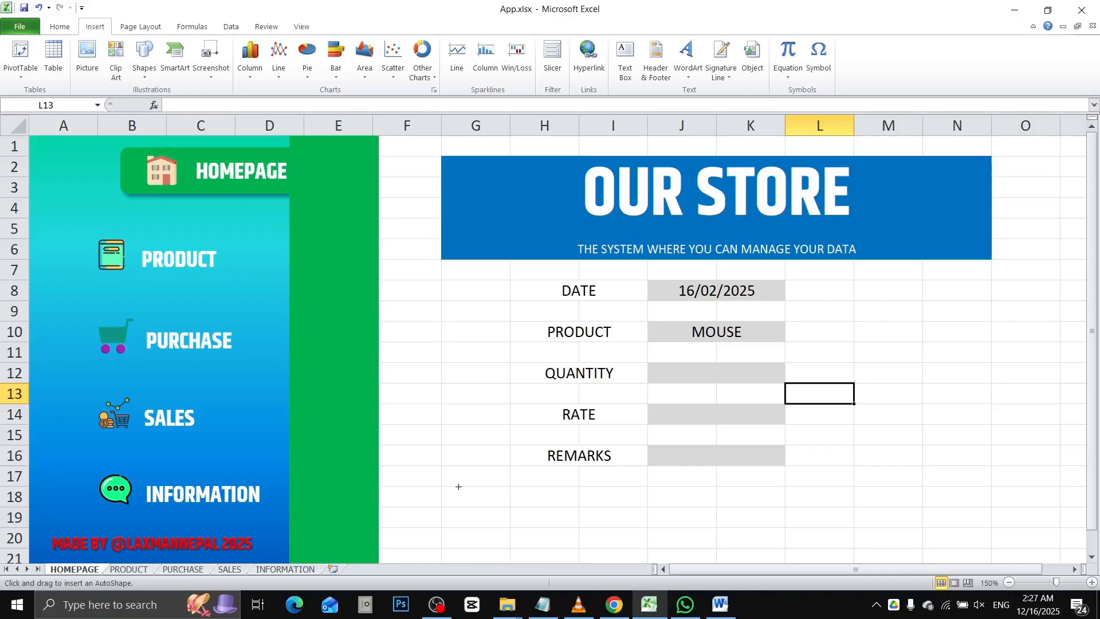
mouse_move(485, 487)
mouse_down()
mouse_move(630, 517)
mouse_move(627, 535)
mouse_move(645, 537)
mouse_up()
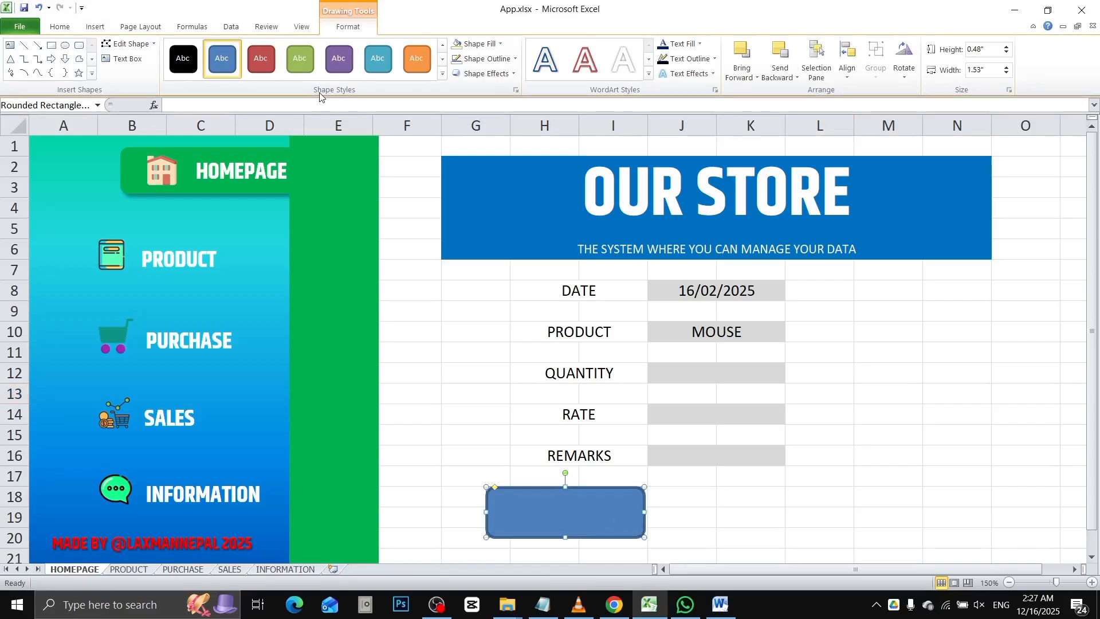
Step: Apply the glossy black shape style to the rounded rectangle and shift it slightly toward column G
click(441, 78)
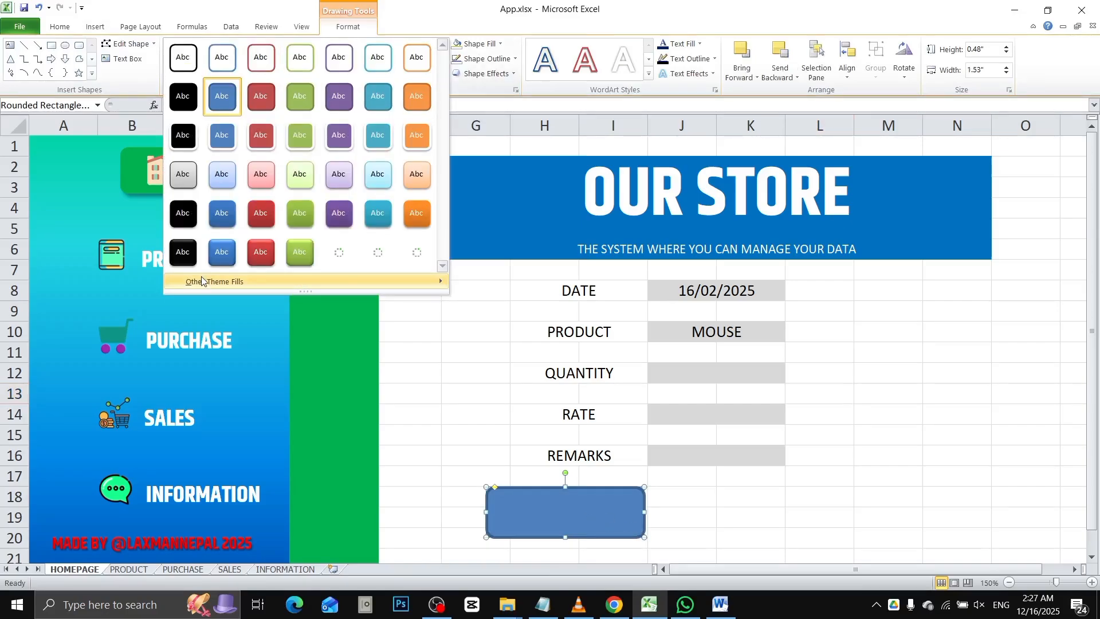
click(177, 248)
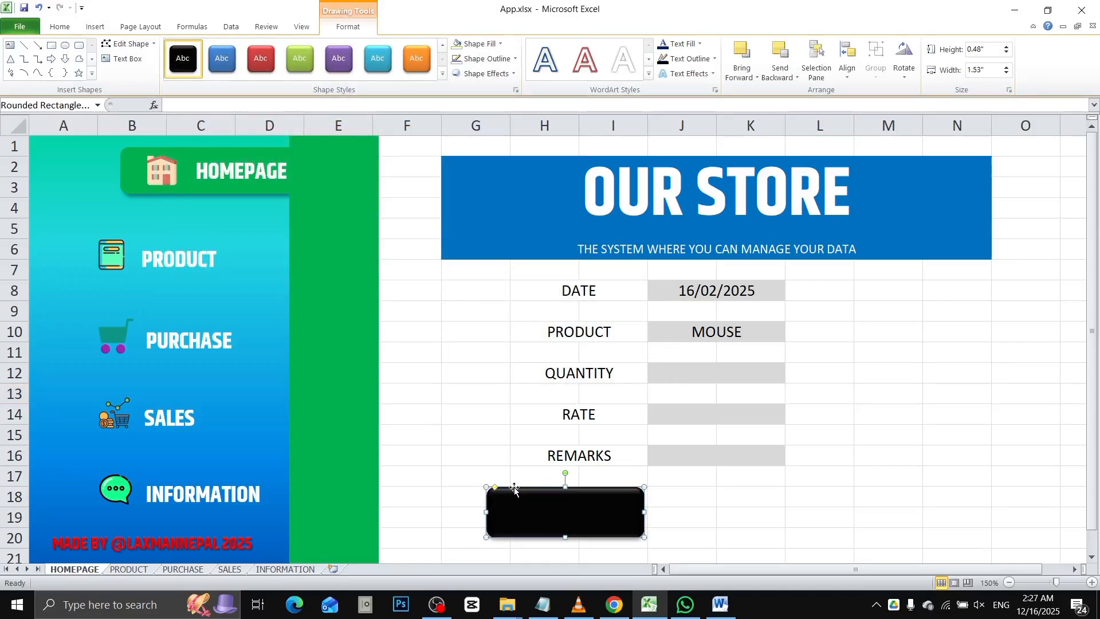
mouse_move(496, 489)
mouse_down()
mouse_move(566, 495)
mouse_move(532, 514)
mouse_move(477, 494)
mouse_up()
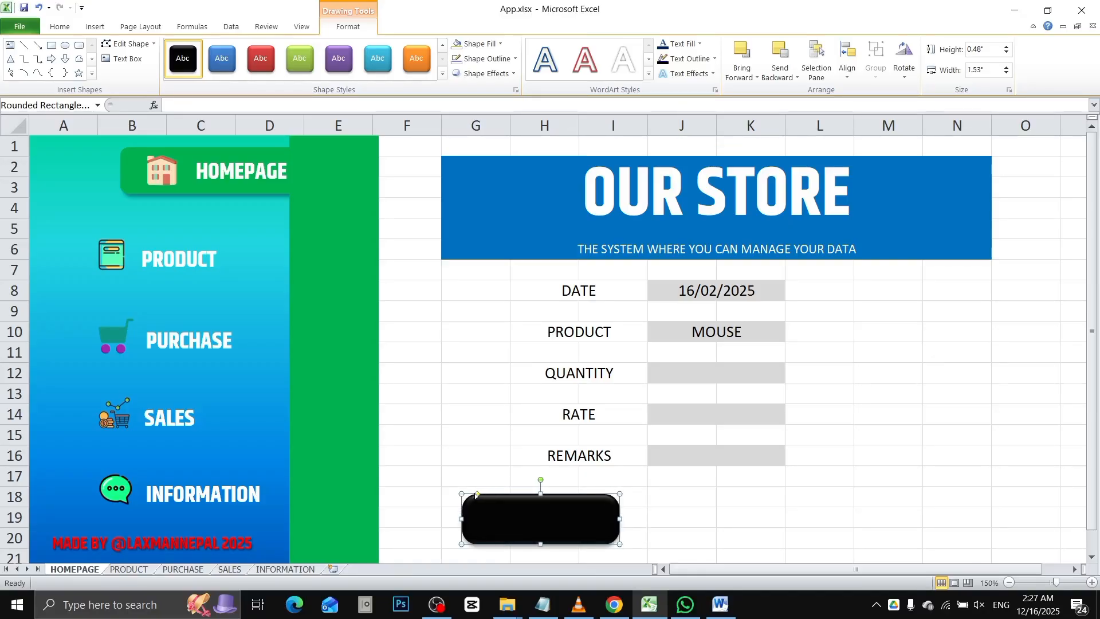
Step: Add the text "PURCHASE" to the black rounded rectangle
click(523, 511)
text(PURCHASE)
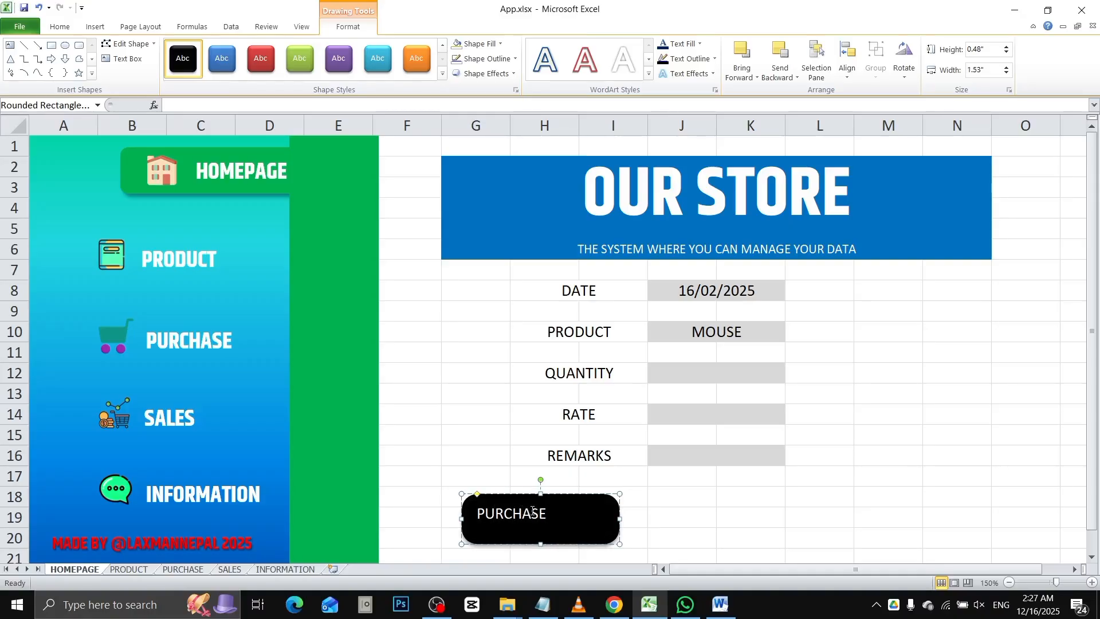
click(681, 518)
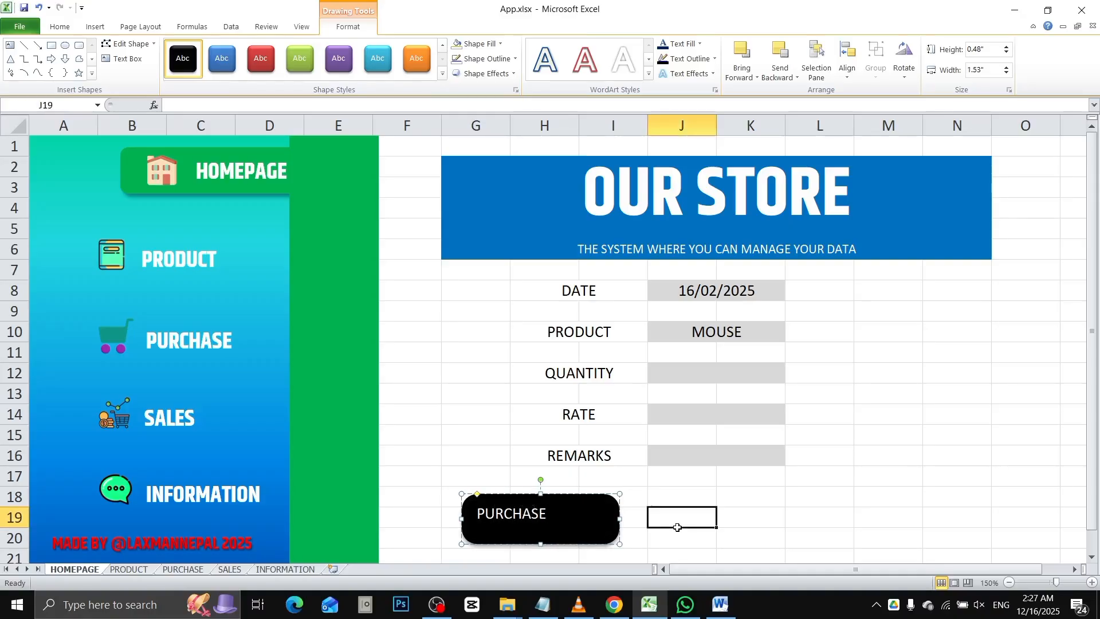
Step: Center the PURCHASE button's text horizontally and vertically and enlarge it to font size 20
click(538, 523)
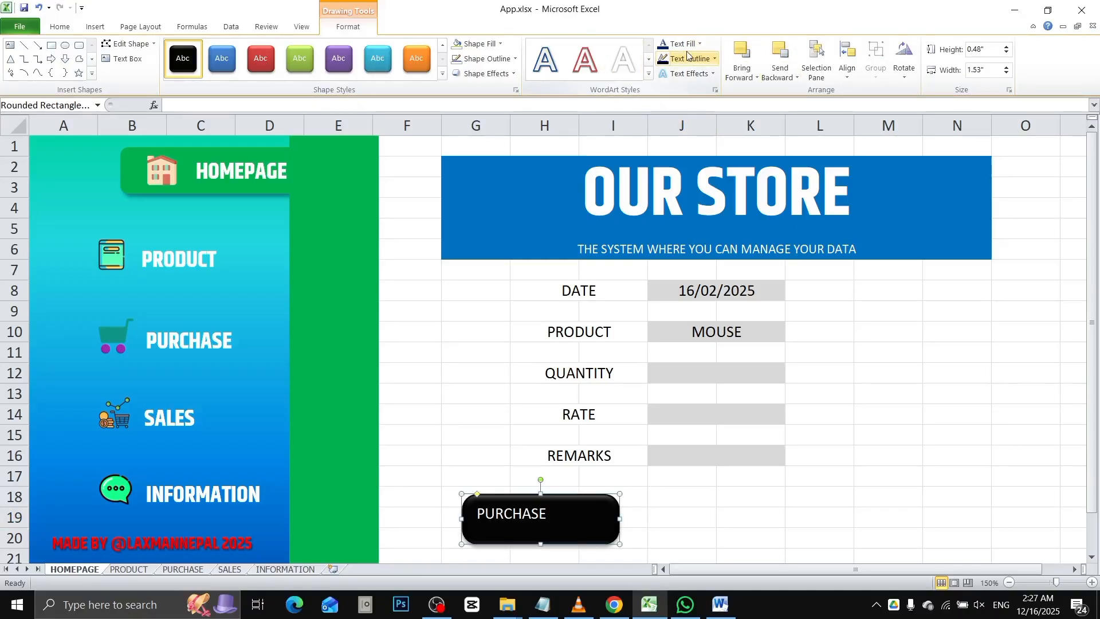
click(59, 26)
click(209, 49)
click(209, 49)
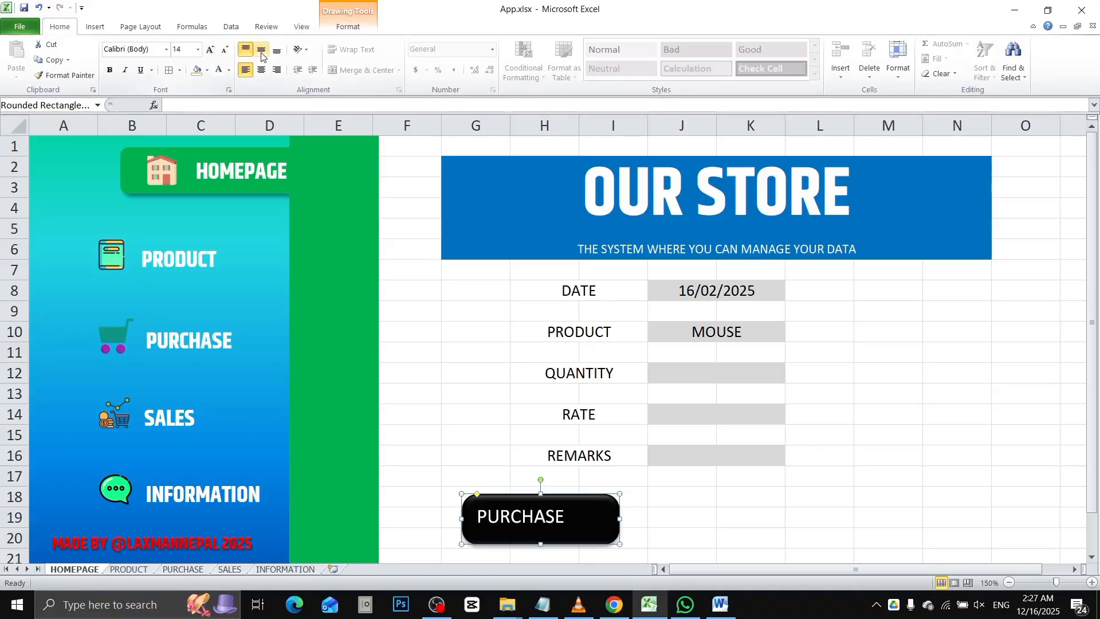
click(261, 53)
click(261, 69)
click(209, 51)
click(210, 50)
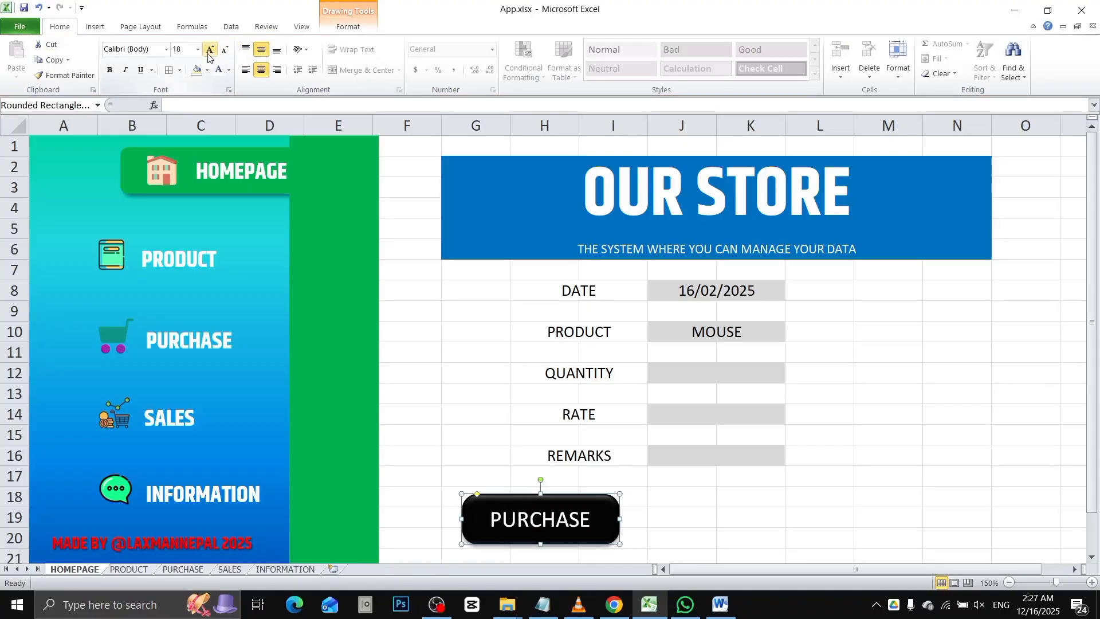
click(210, 51)
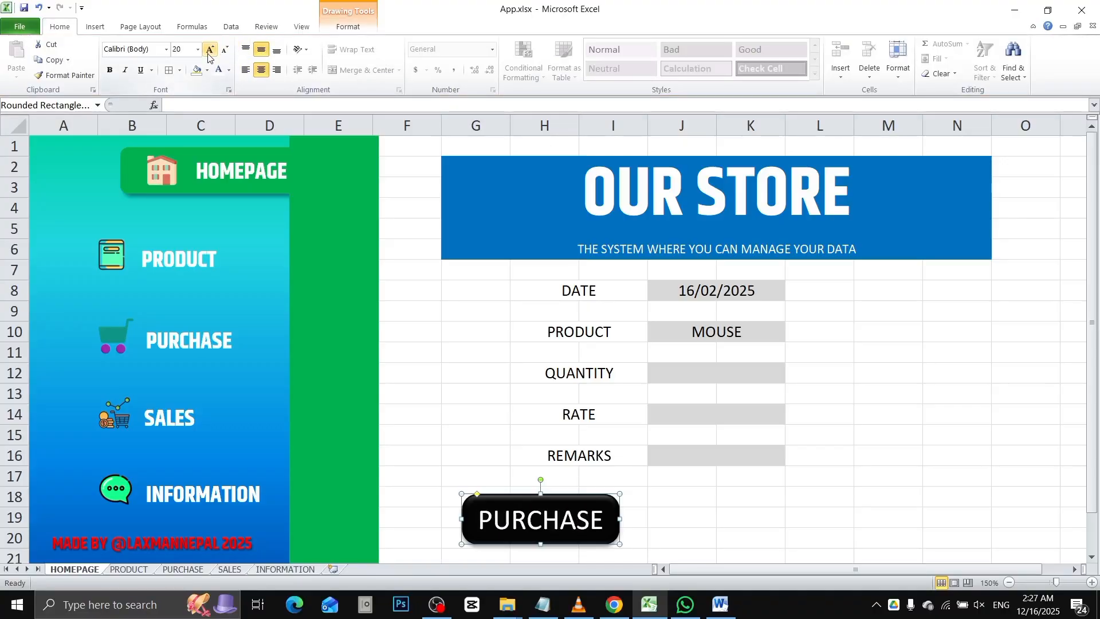
Step: Set the PURCHASE button's text fill to white and give the button the glossy red shape style
click(347, 26)
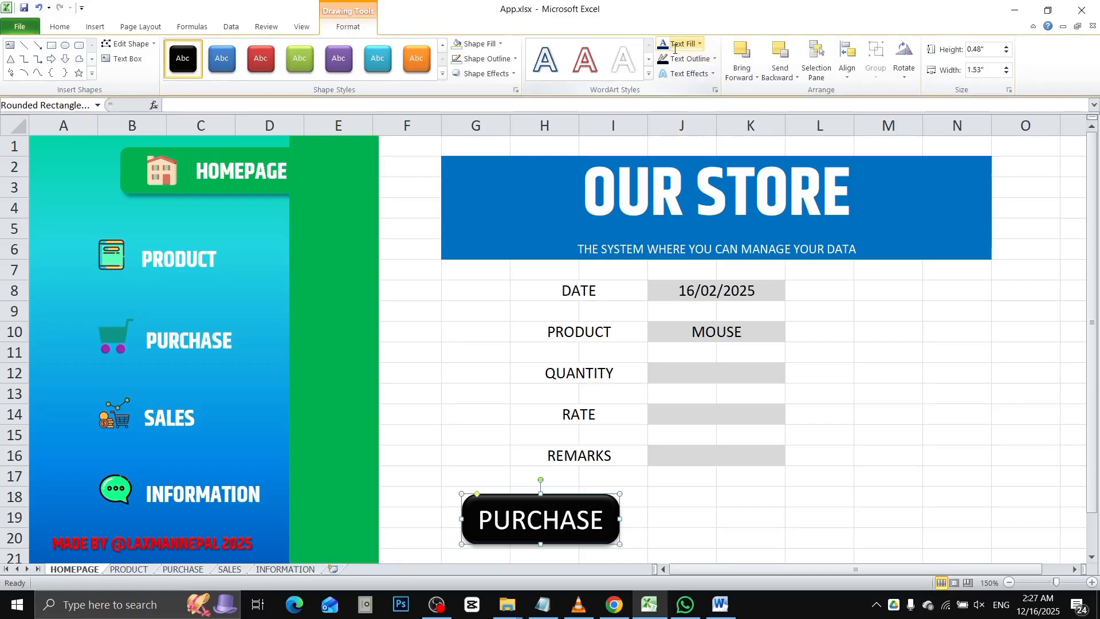
click(674, 49)
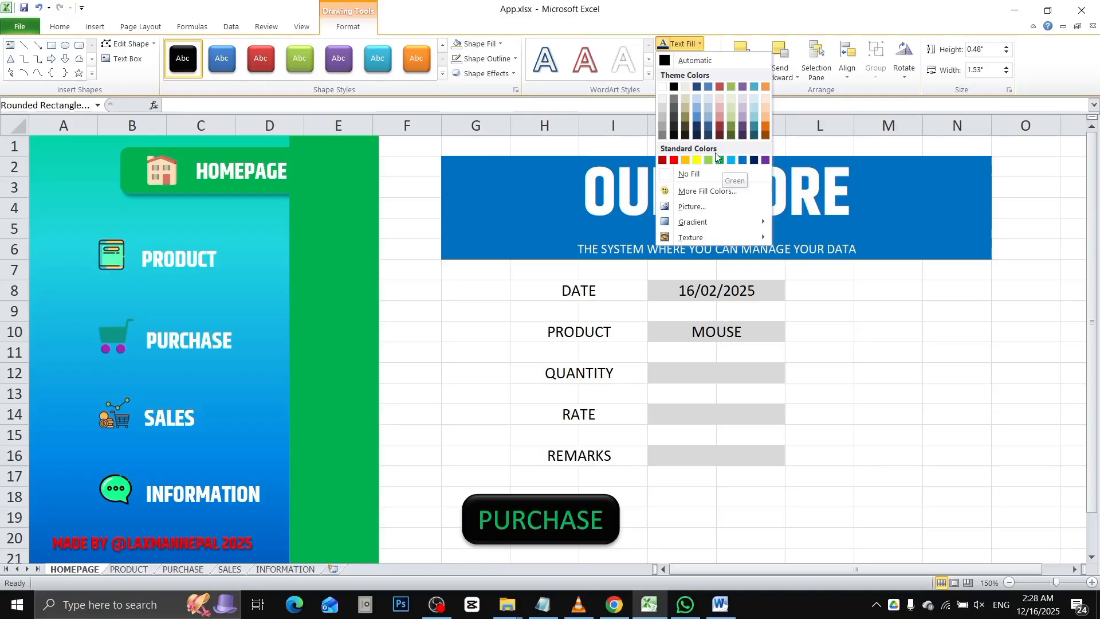
click(663, 86)
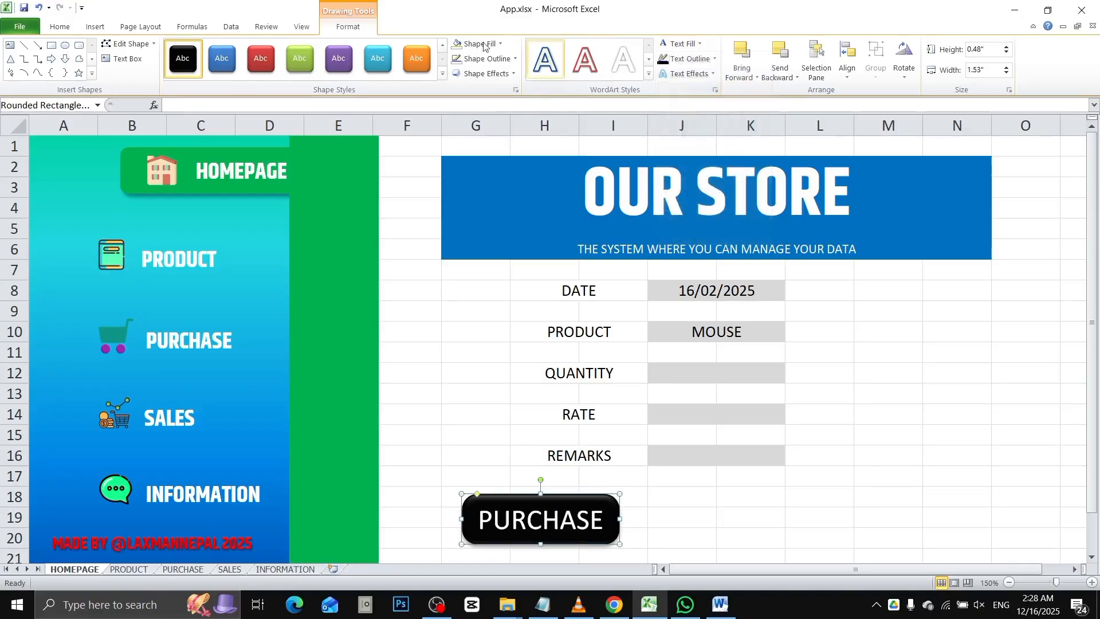
click(291, 50)
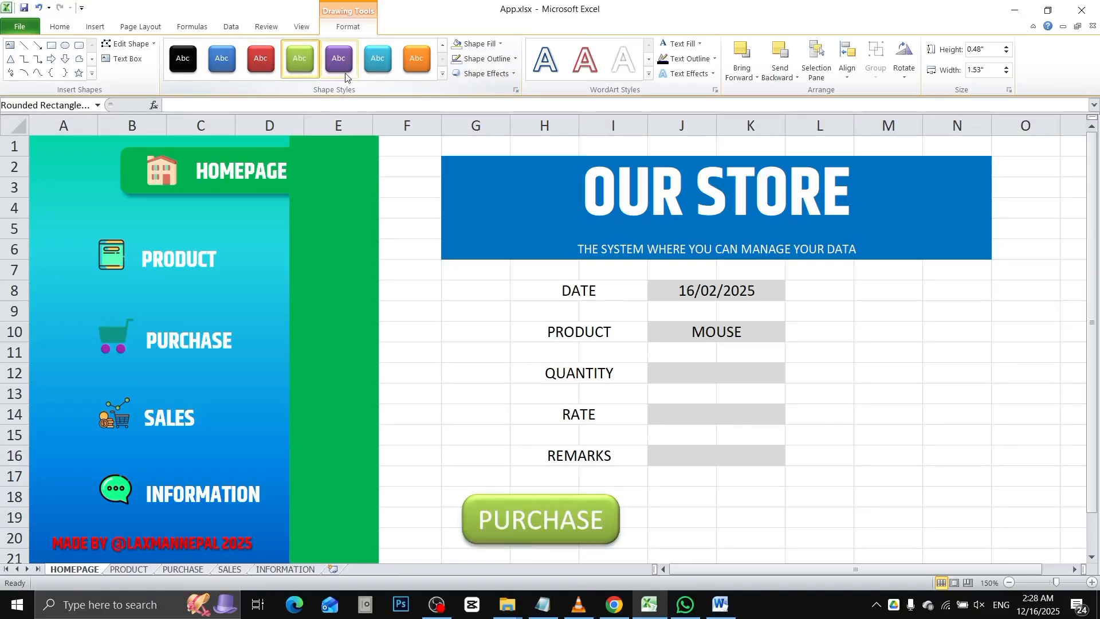
click(256, 56)
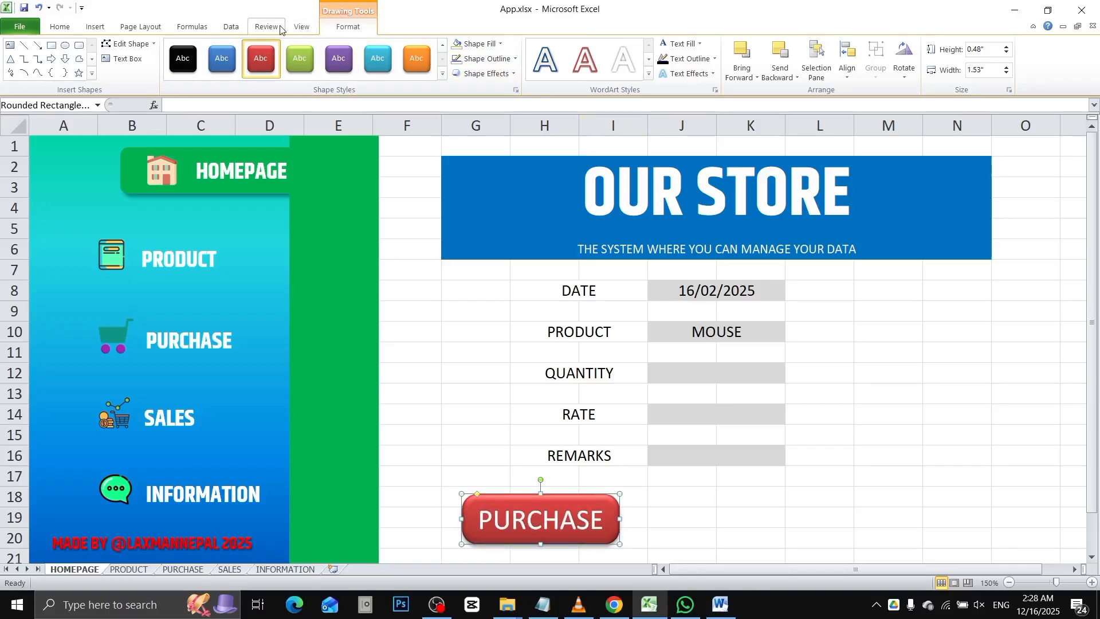
Step: Set the PURCHASE button's text to Khand at size 24 and widen the button to about 1.63" to fit it
click(72, 26)
click(128, 46)
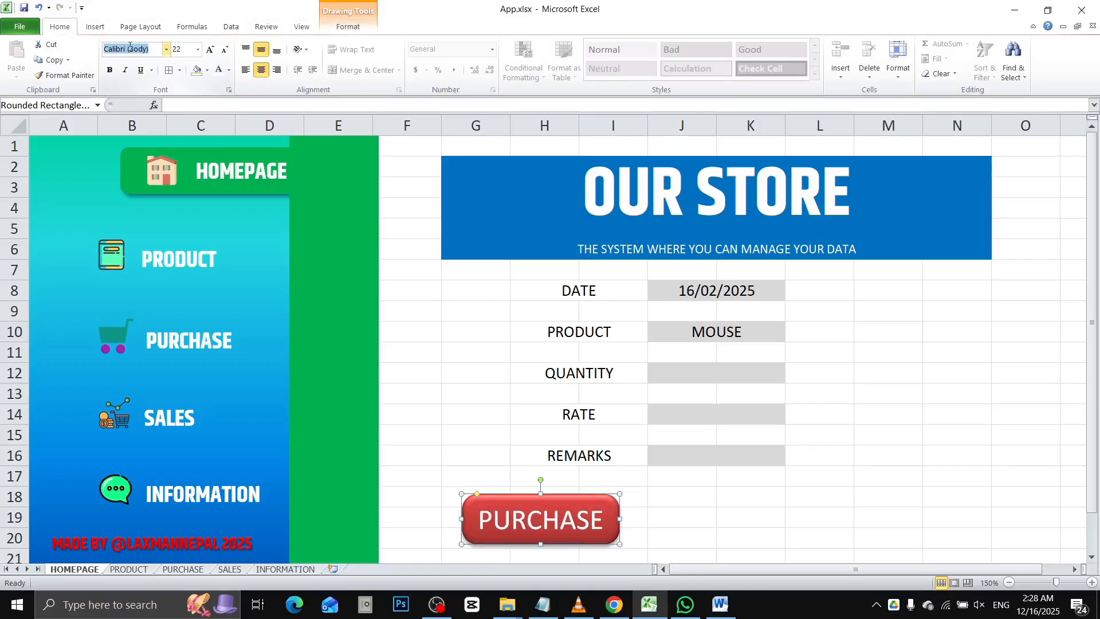
text(Khand)
key(Return)
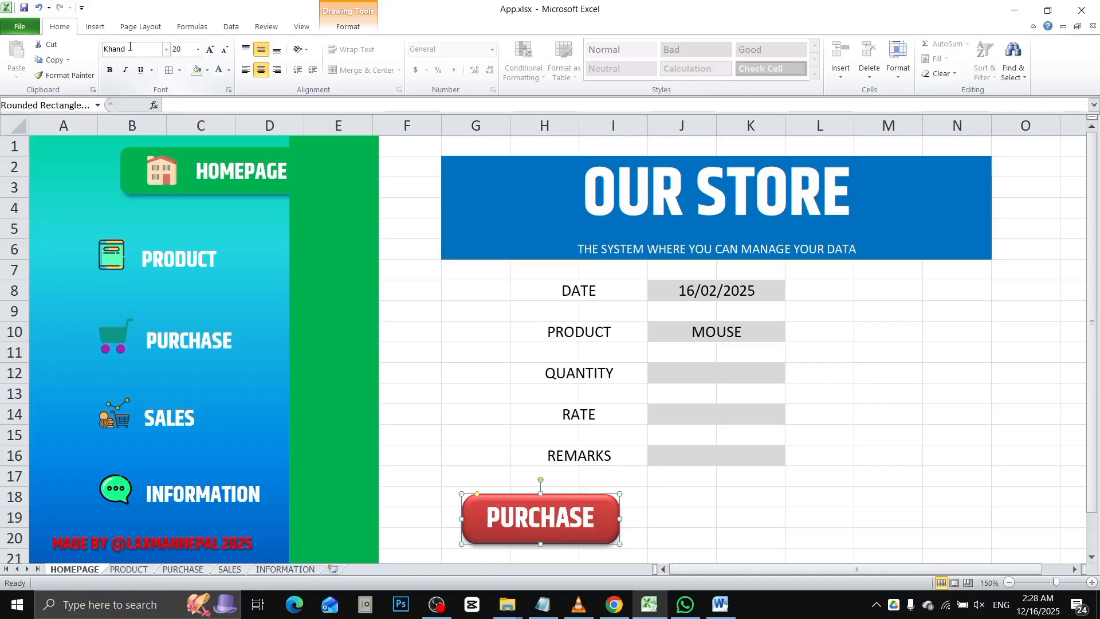
click(210, 51)
click(211, 51)
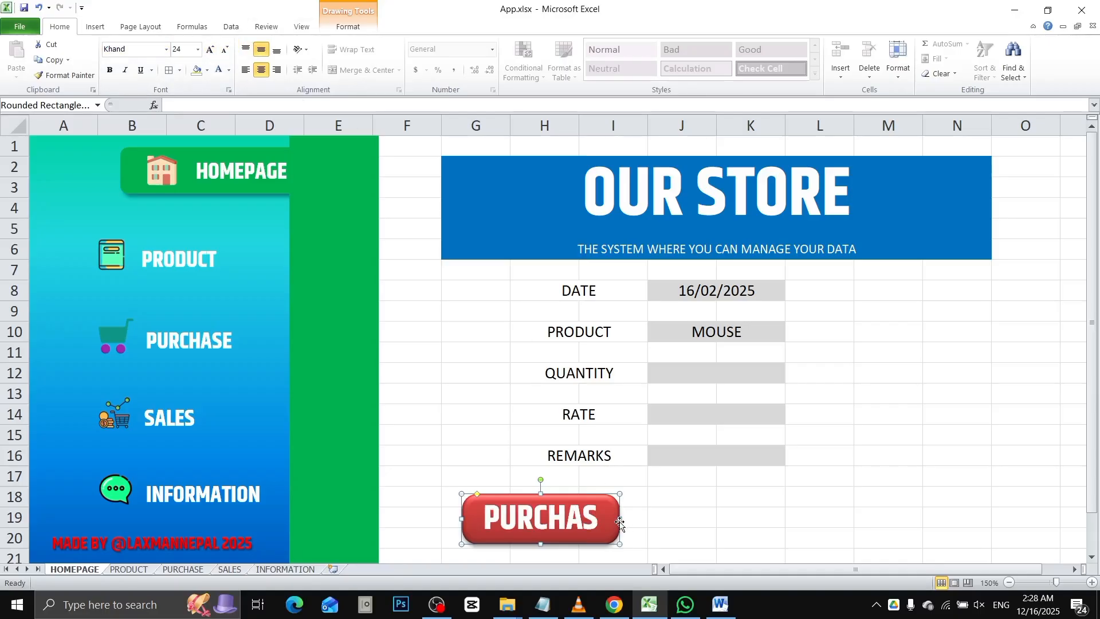
drag(620, 518, 630, 519)
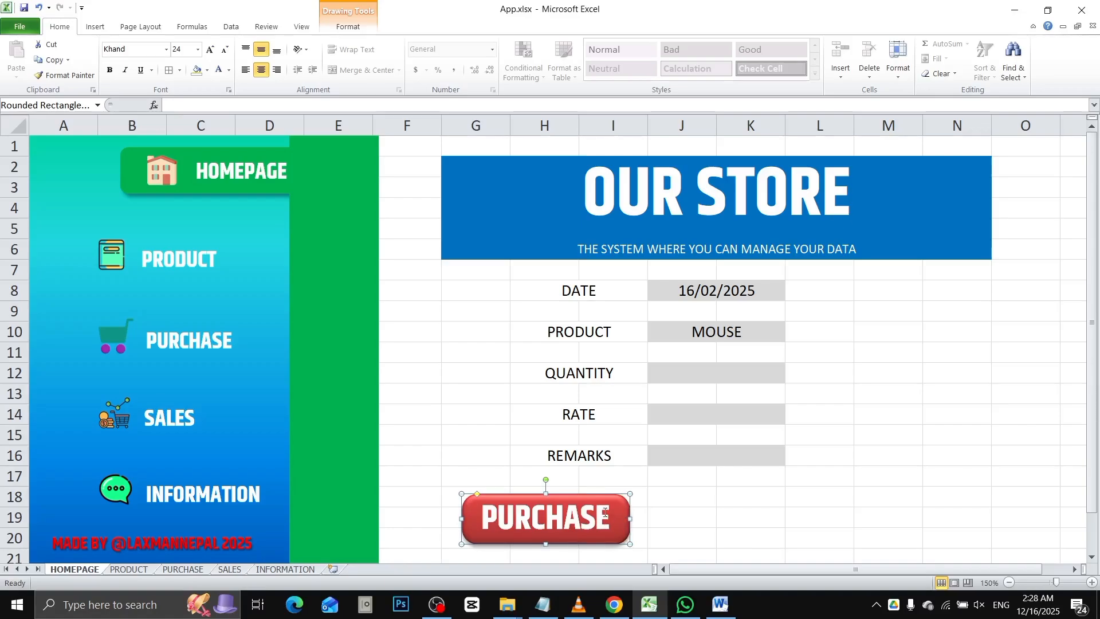
Step: Duplicate the PURCHASE button, place the copy beside it under columns J to L, and change its text to "SALES"
key(ctrl+d)
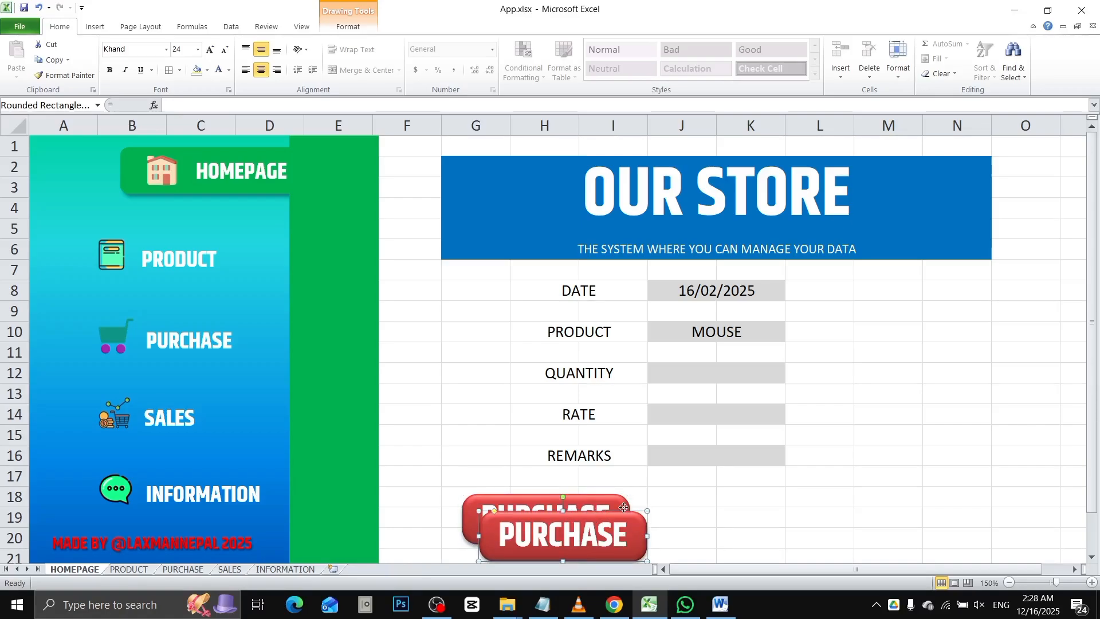
drag(600, 510, 800, 487)
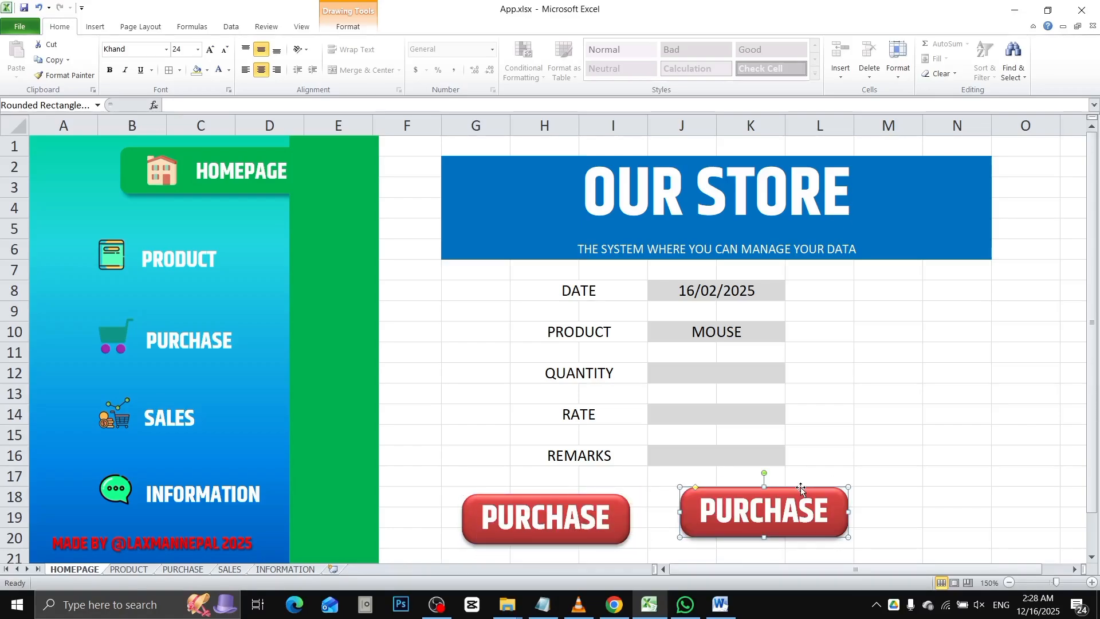
double_click(778, 508)
text(S)
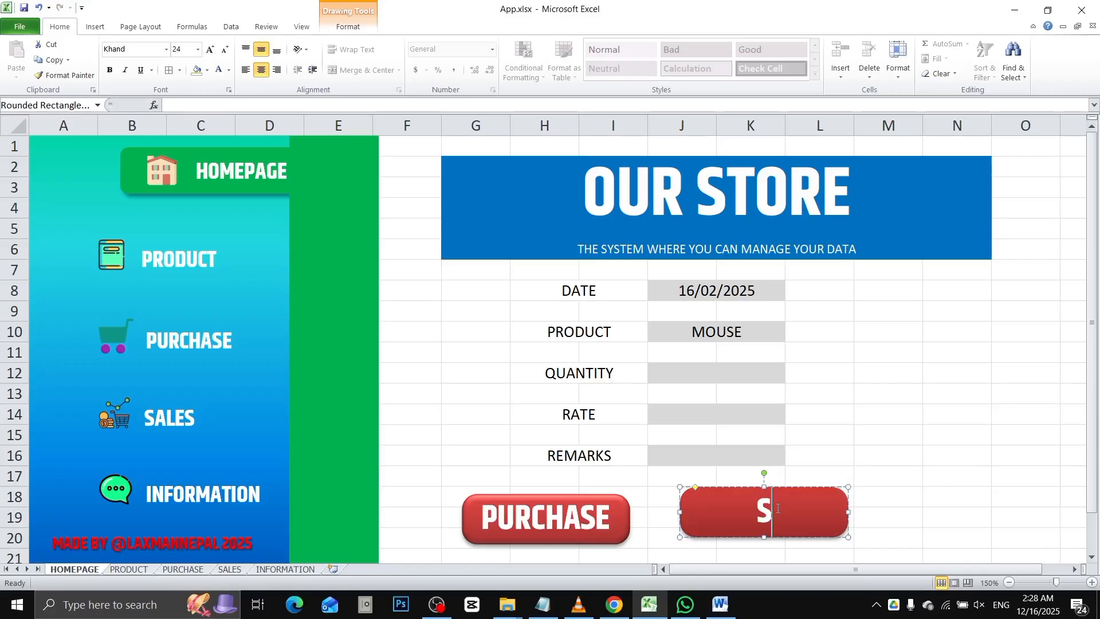
text(ALES)
click(858, 441)
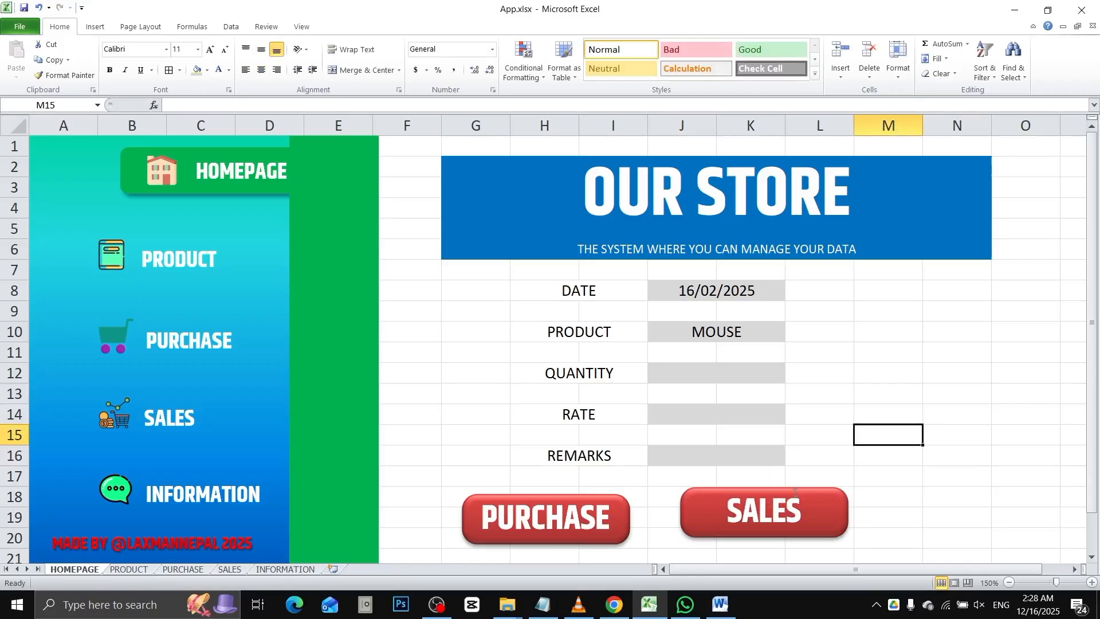
Step: Align the SALES button level with the PURCHASE button and apply the glossy green shape style to it
click(794, 497)
drag(794, 488, 790, 496)
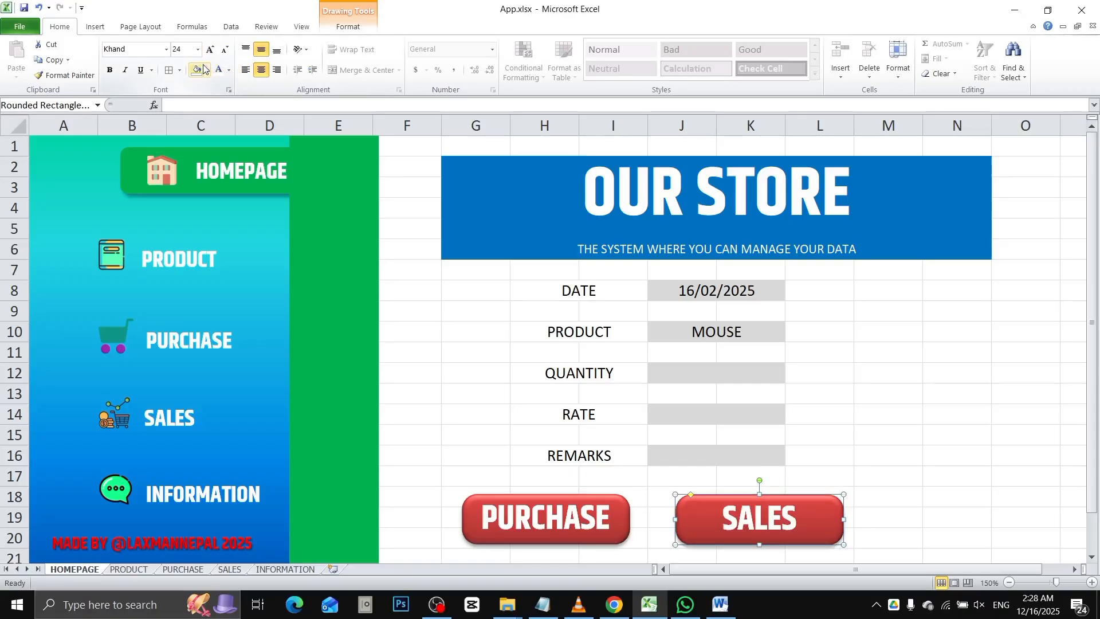
click(350, 28)
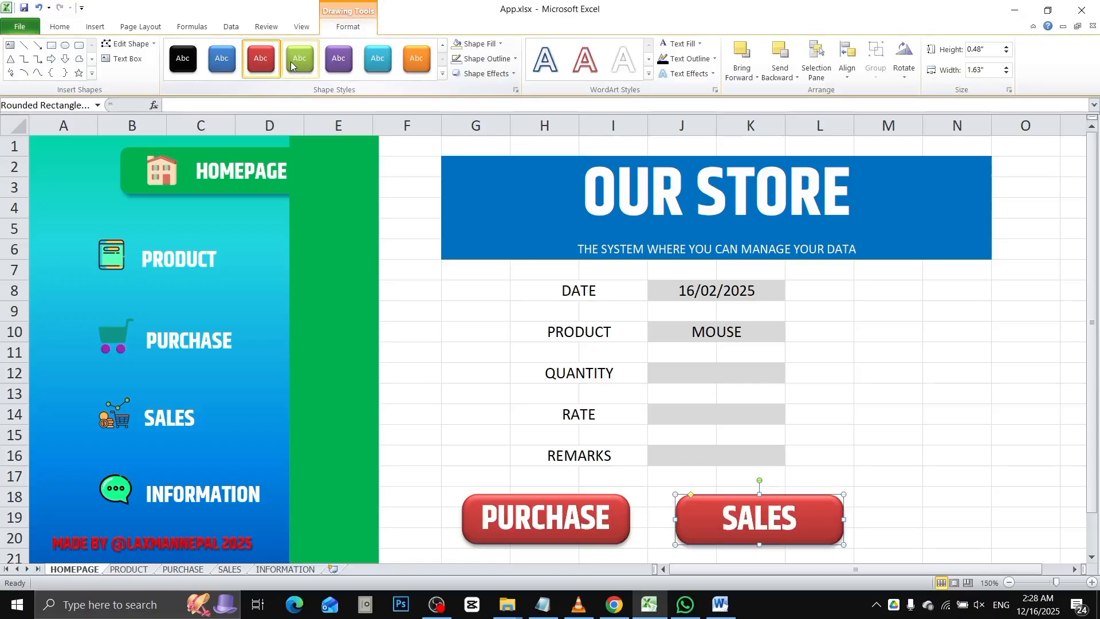
click(297, 59)
click(906, 461)
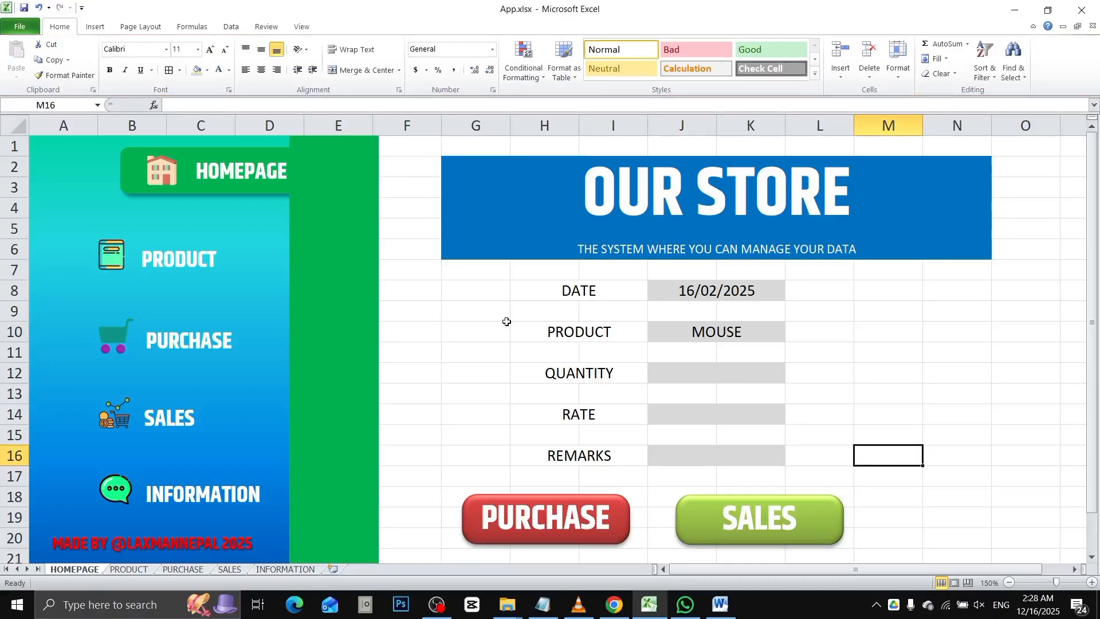
Step: Give the PURCHASE button the glossy blue shape style and place a duplicate of it beside the SALES button under columns M to O
click(544, 496)
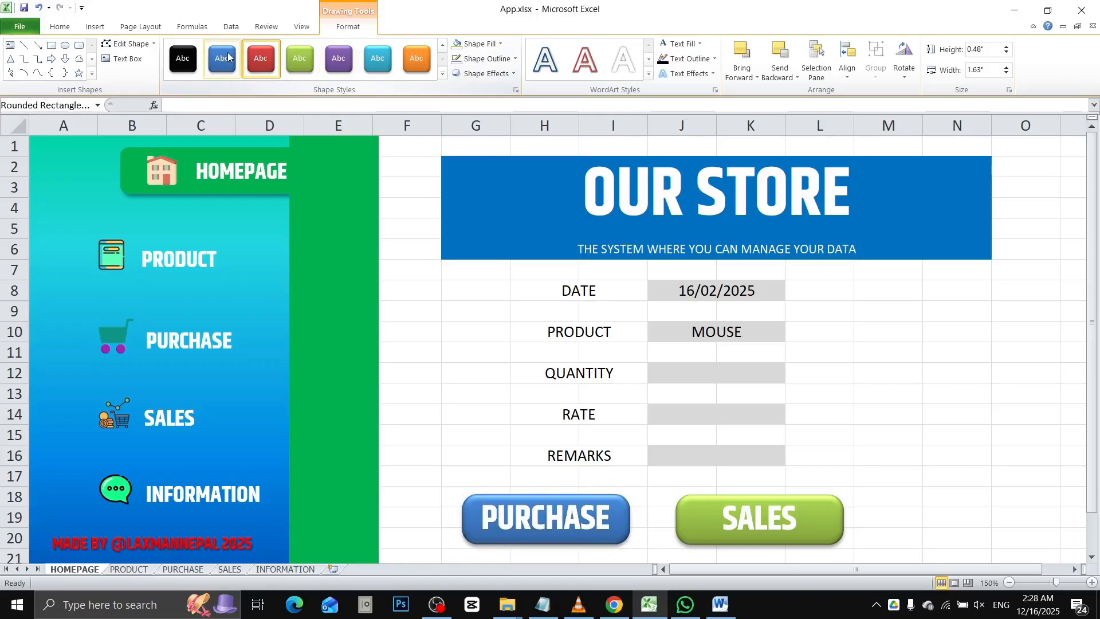
click(227, 57)
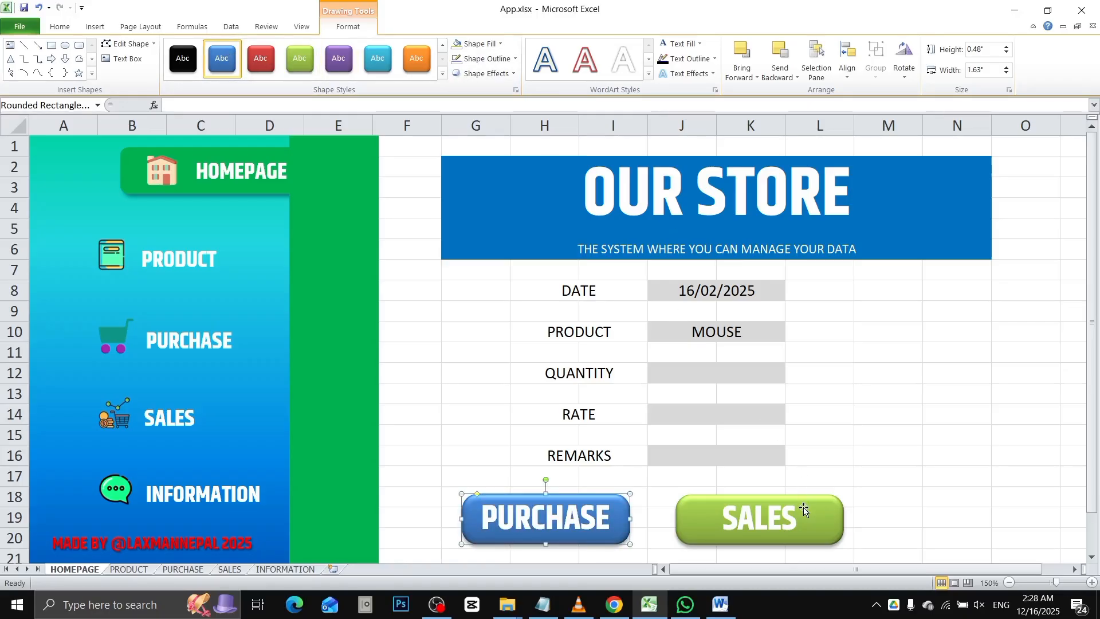
key(ctrl+d)
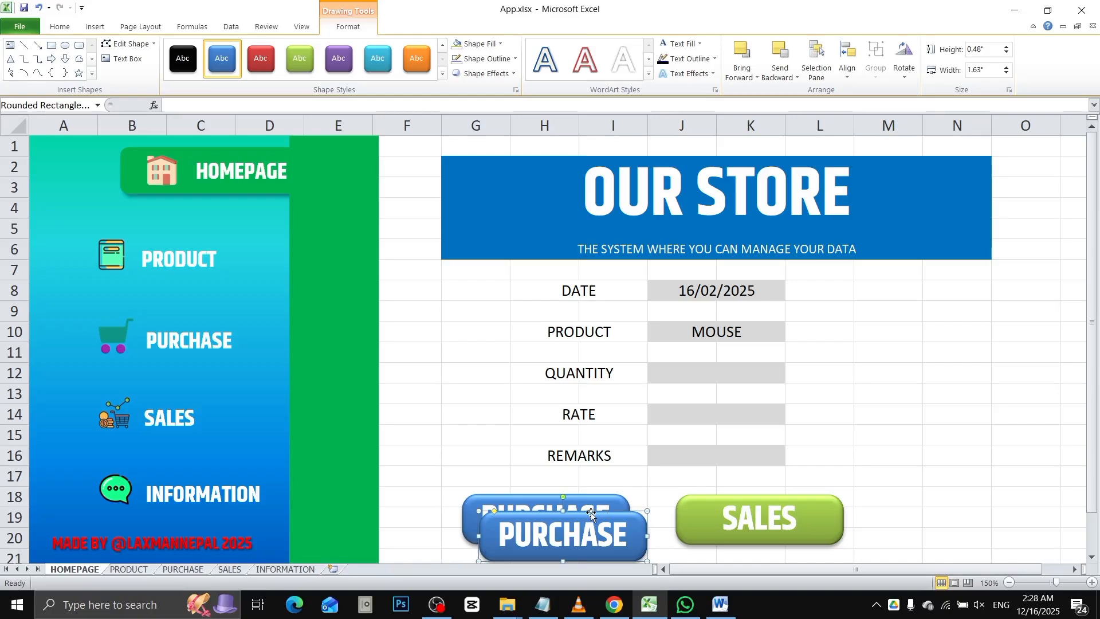
drag(590, 513, 995, 491)
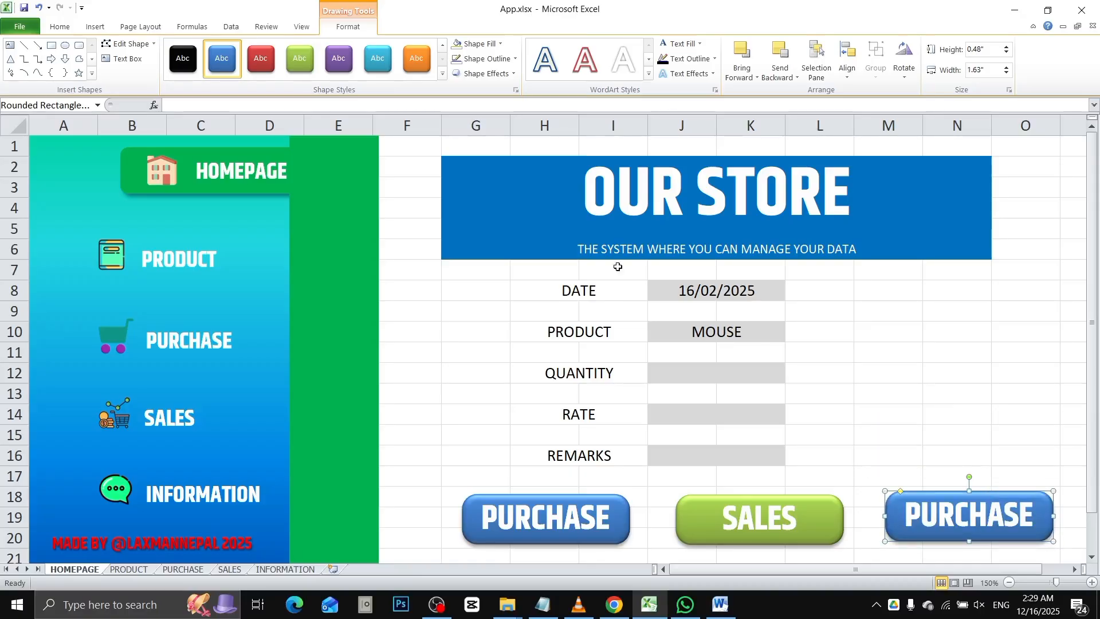
Step: Apply the glossy red shape style to the duplicated button and change its text to "CLEAR"
click(62, 29)
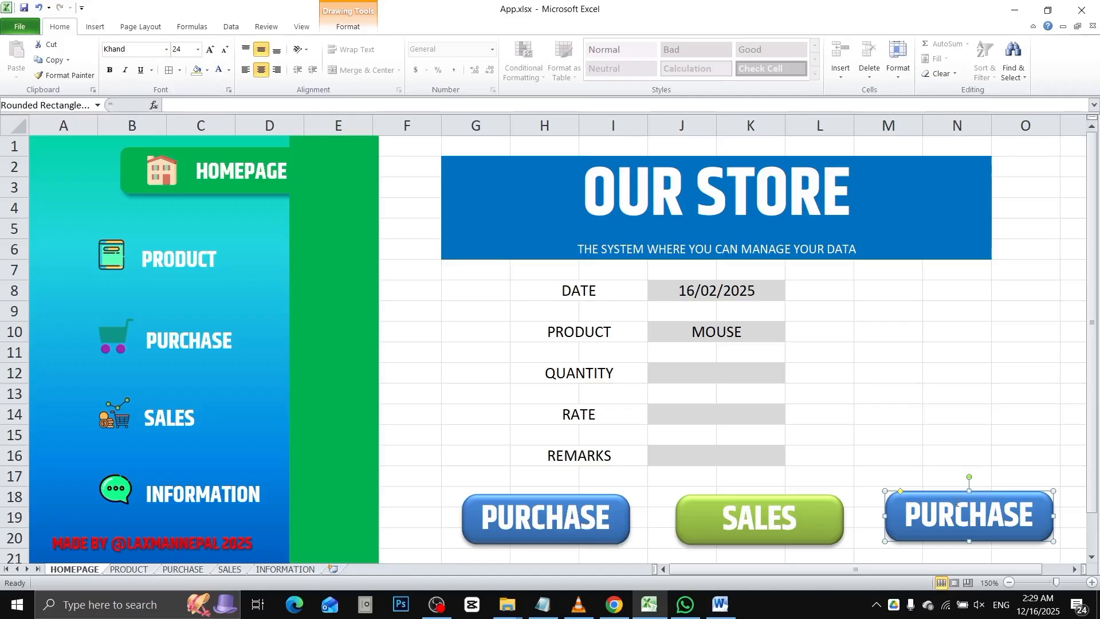
click(360, 24)
click(261, 57)
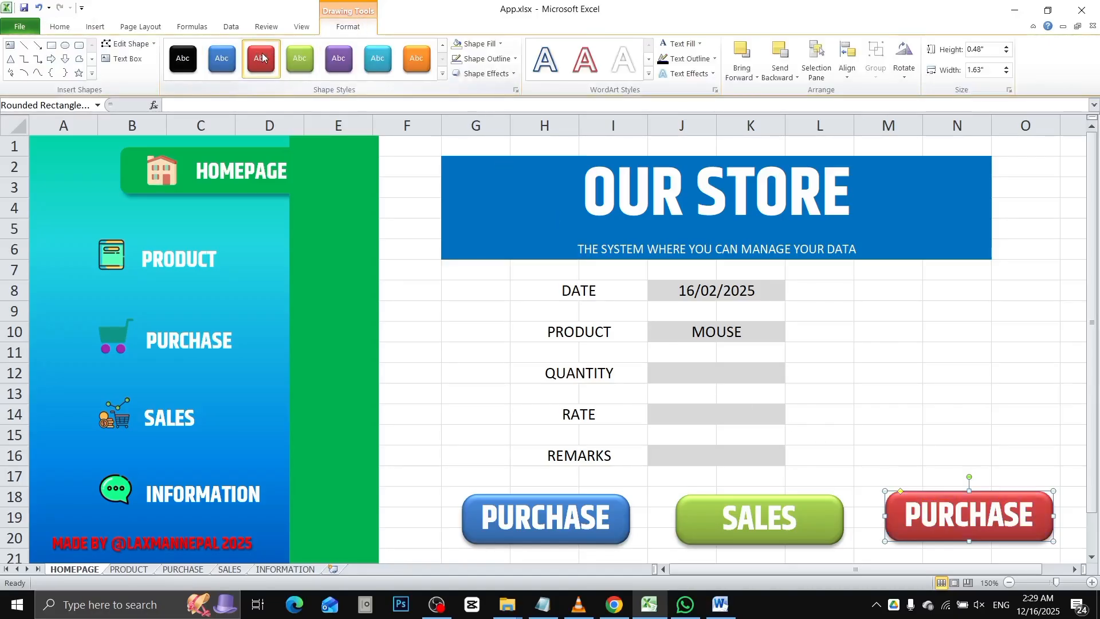
double_click(955, 514)
text(CLEAS)
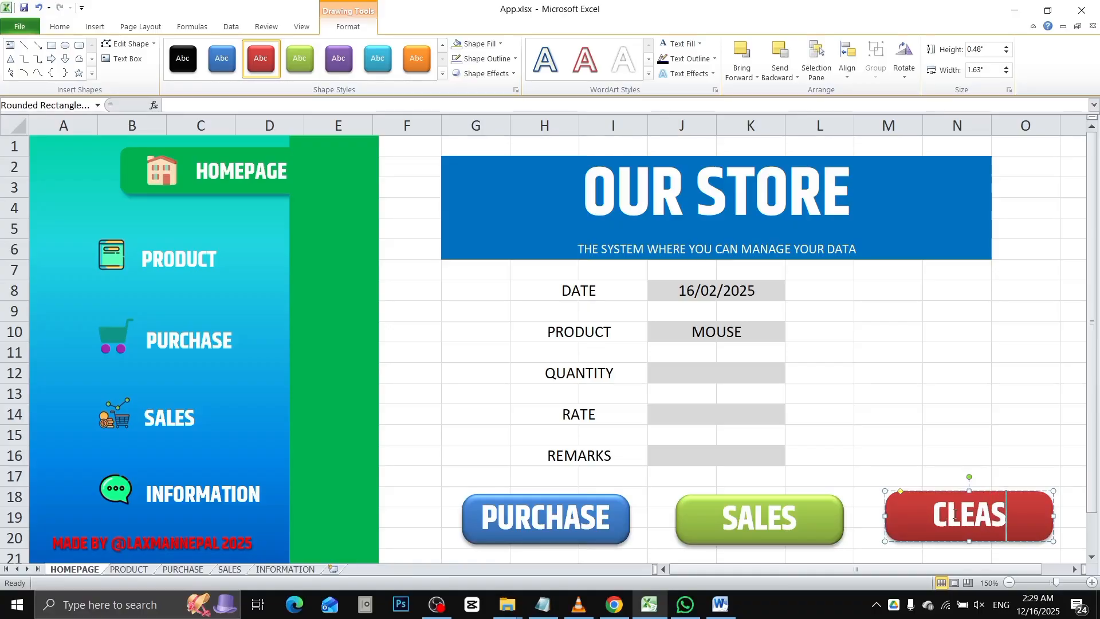
key(BackSpace)
text(R)
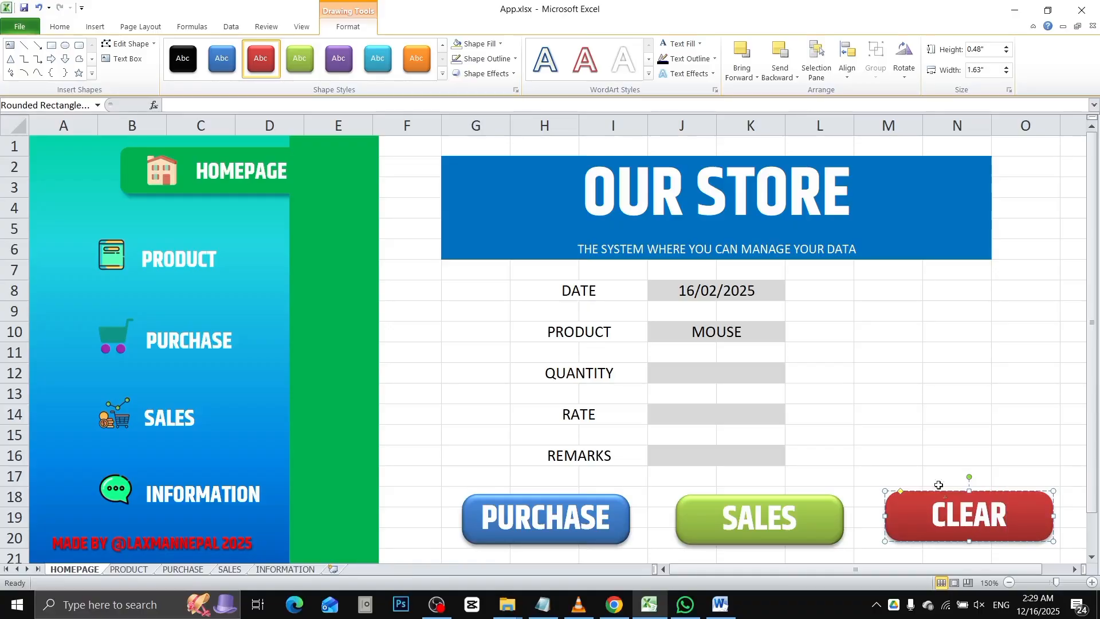
Step: Move the CLEAR button slightly down to line it up with the SALES button
click(907, 446)
drag(941, 492, 939, 497)
click(941, 437)
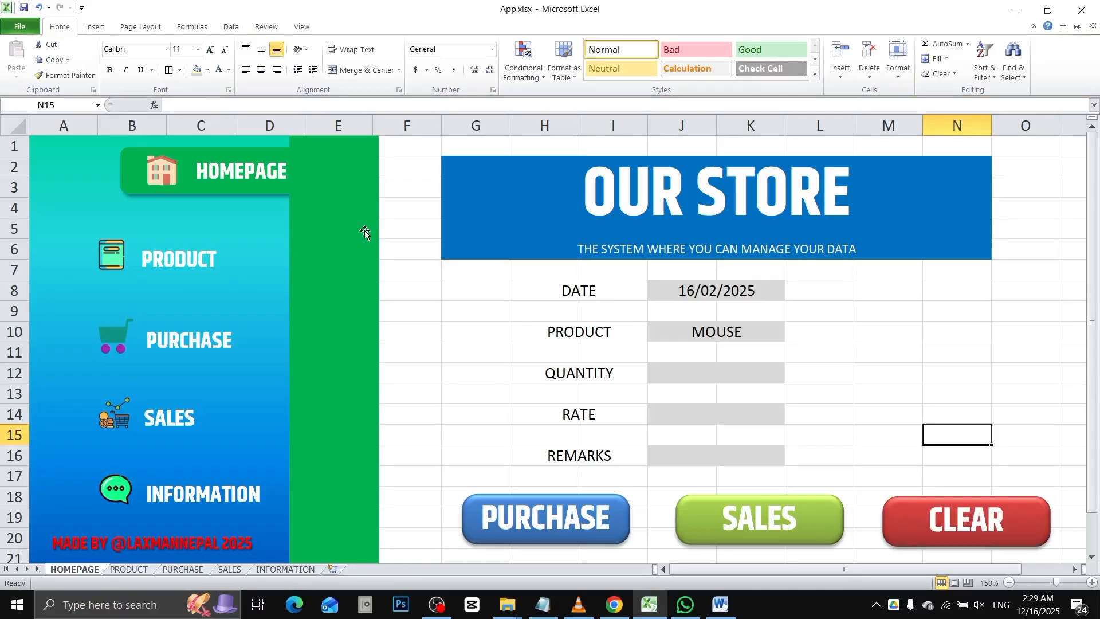
Step: Test the sidebar links by switching among the PRODUCT, PURCHASE, SALES, INFORMATION and HOMEPAGE sheets, ending on HOMEPAGE
click(179, 267)
click(196, 359)
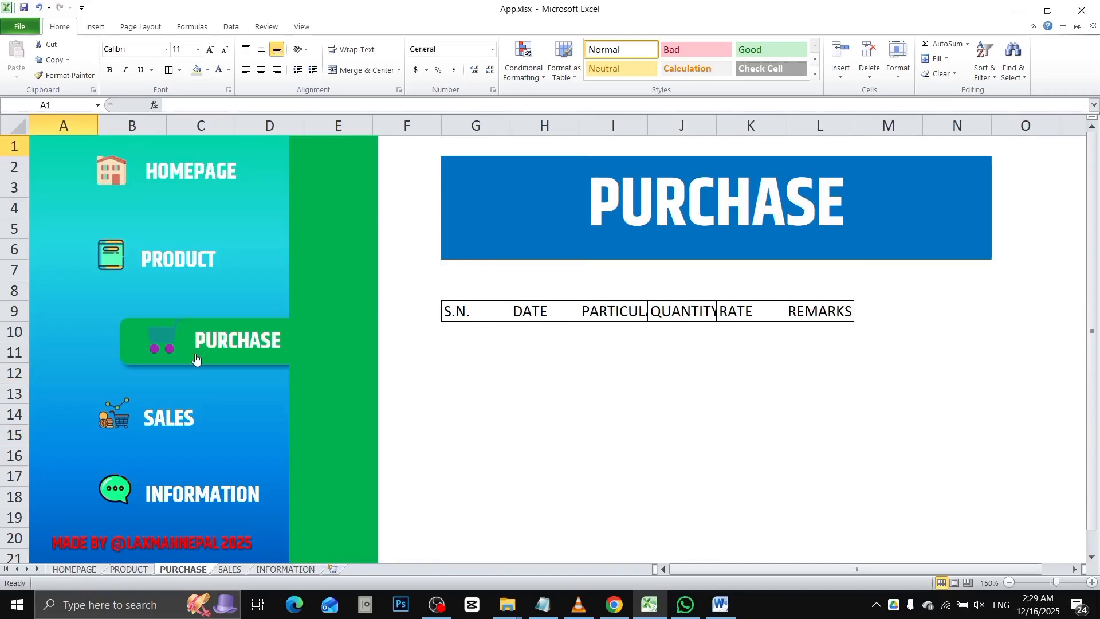
click(198, 439)
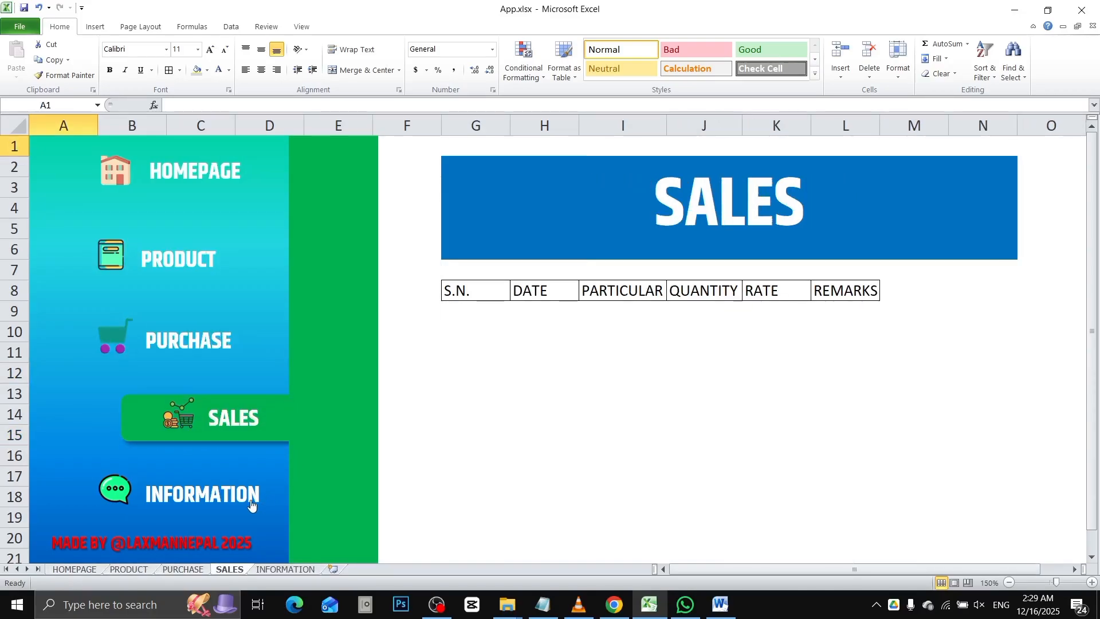
click(245, 503)
click(216, 429)
click(245, 496)
click(223, 355)
click(202, 278)
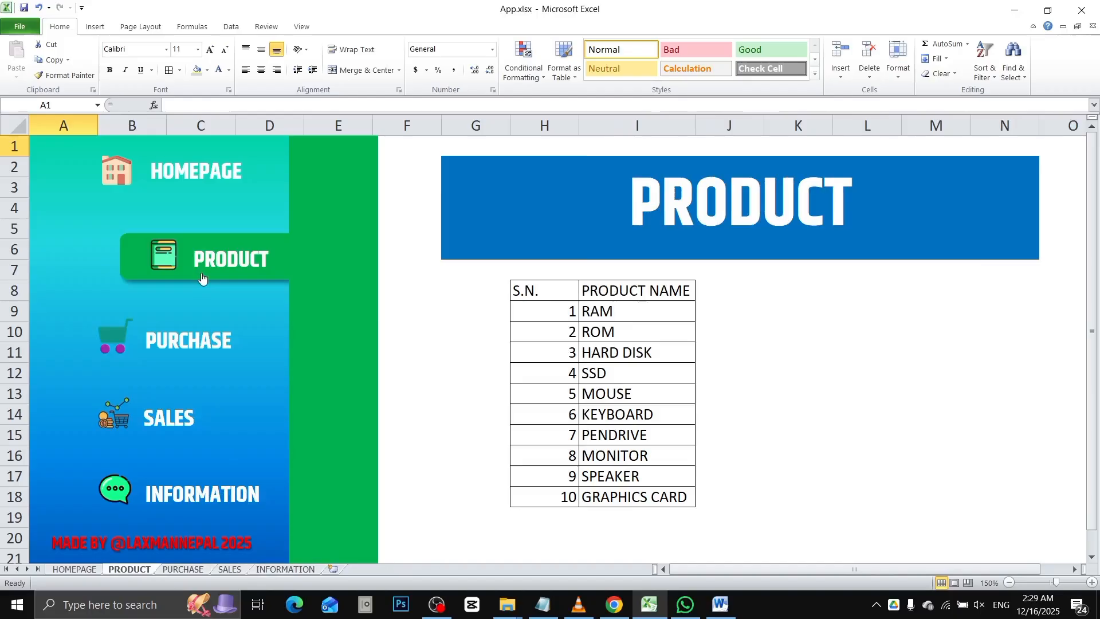
click(210, 181)
click(172, 260)
click(209, 358)
click(193, 408)
click(213, 488)
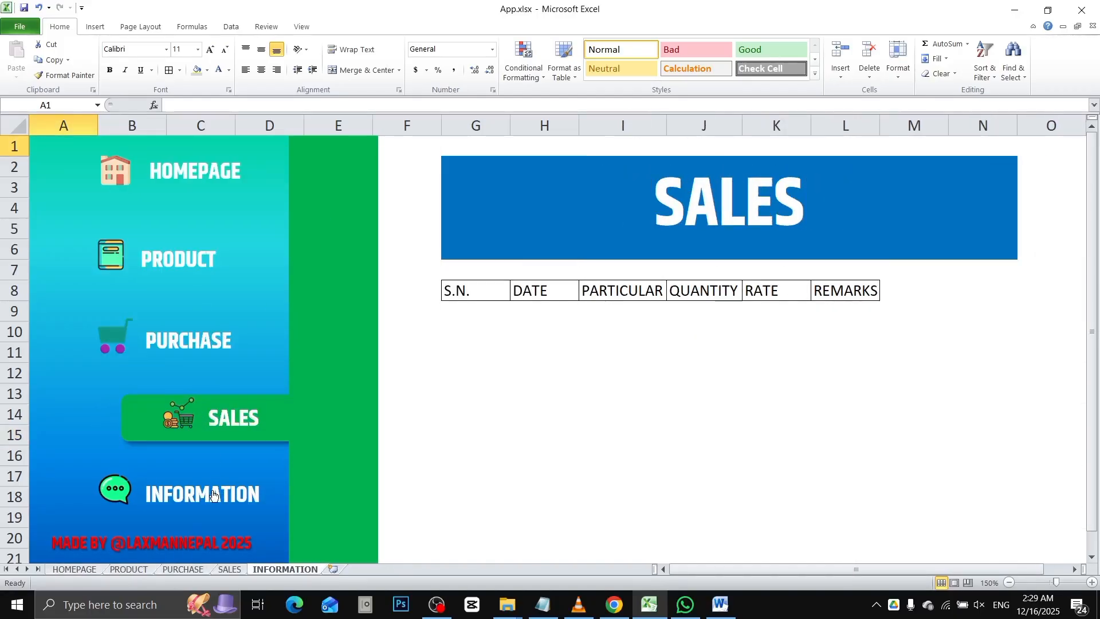
click(169, 416)
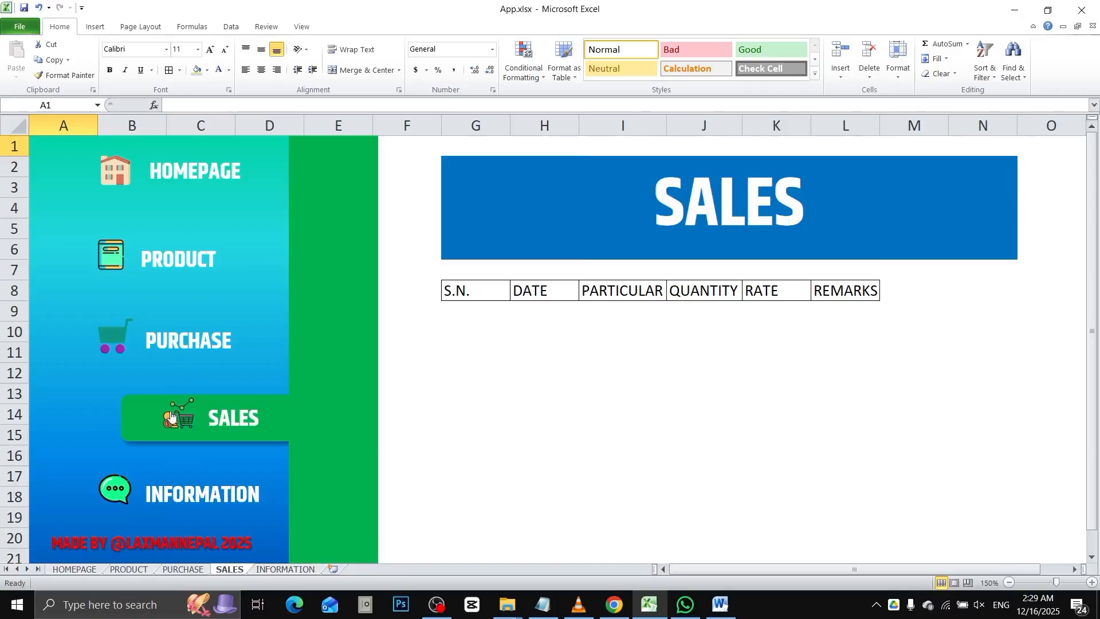
click(176, 193)
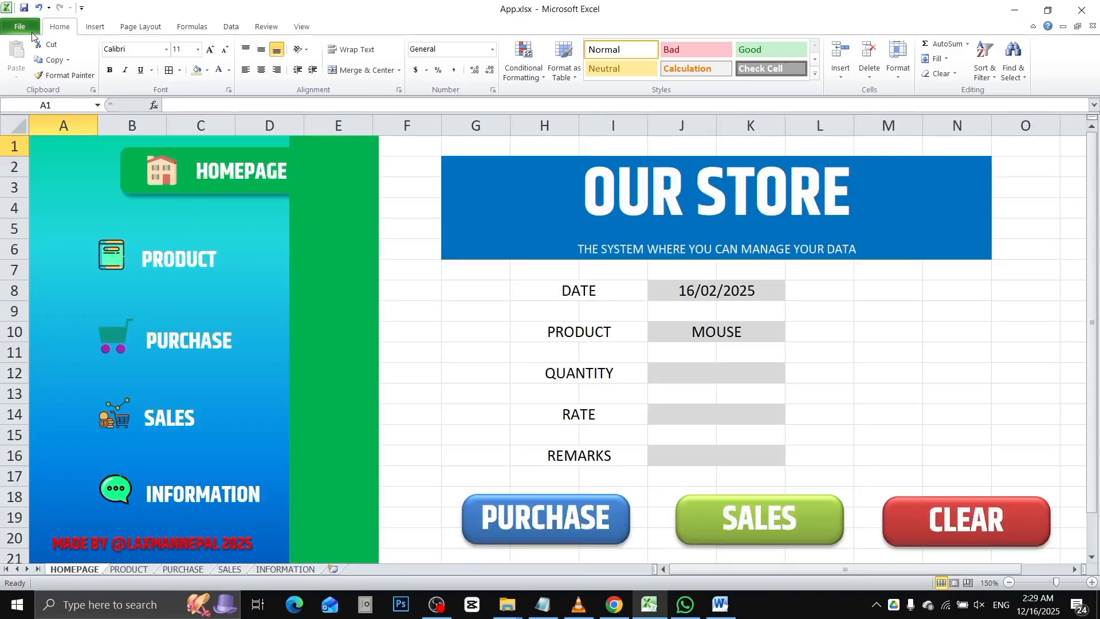
Step: Go through the sidebar links again in order from PRODUCT to INFORMATION and HOMEPAGE, finishing on the PURCHASE sheet
click(186, 258)
click(206, 351)
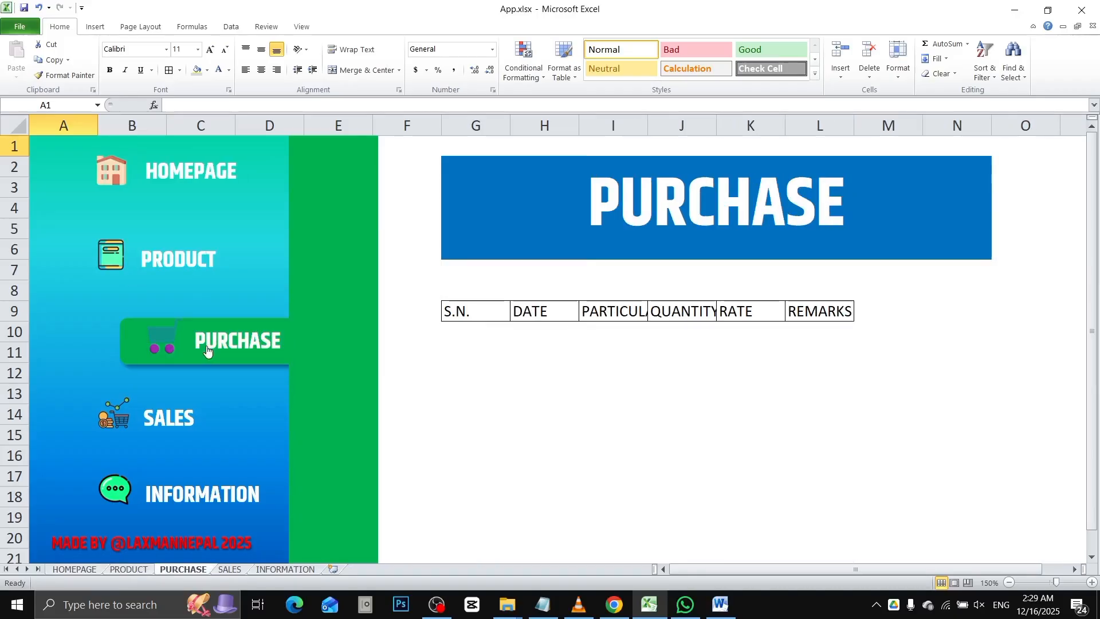
click(197, 422)
click(222, 494)
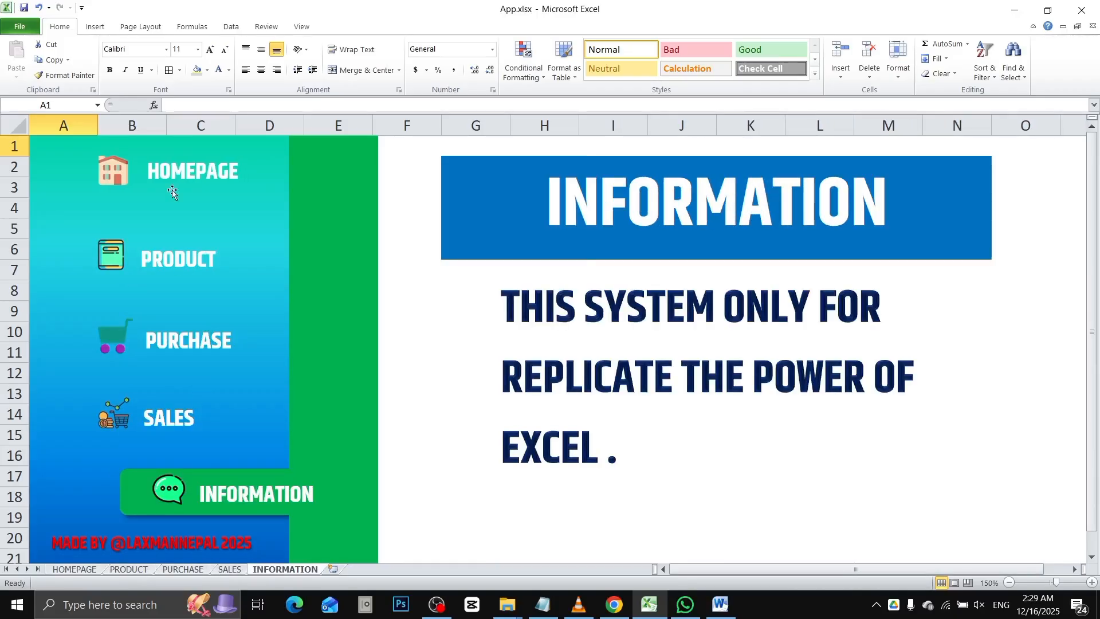
click(166, 163)
click(177, 277)
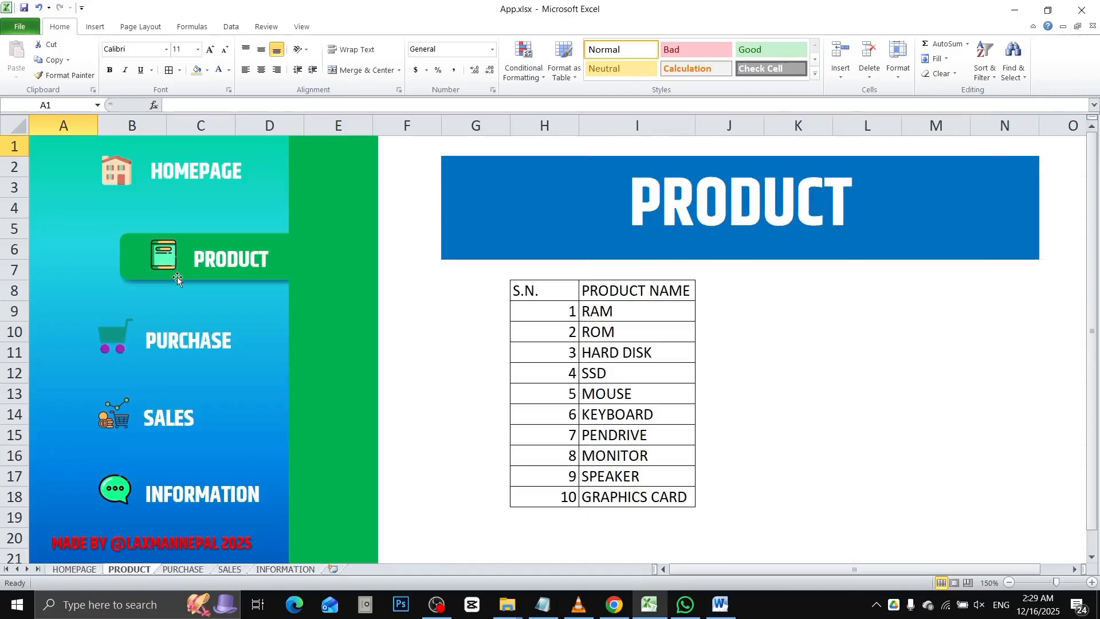
click(184, 344)
click(183, 424)
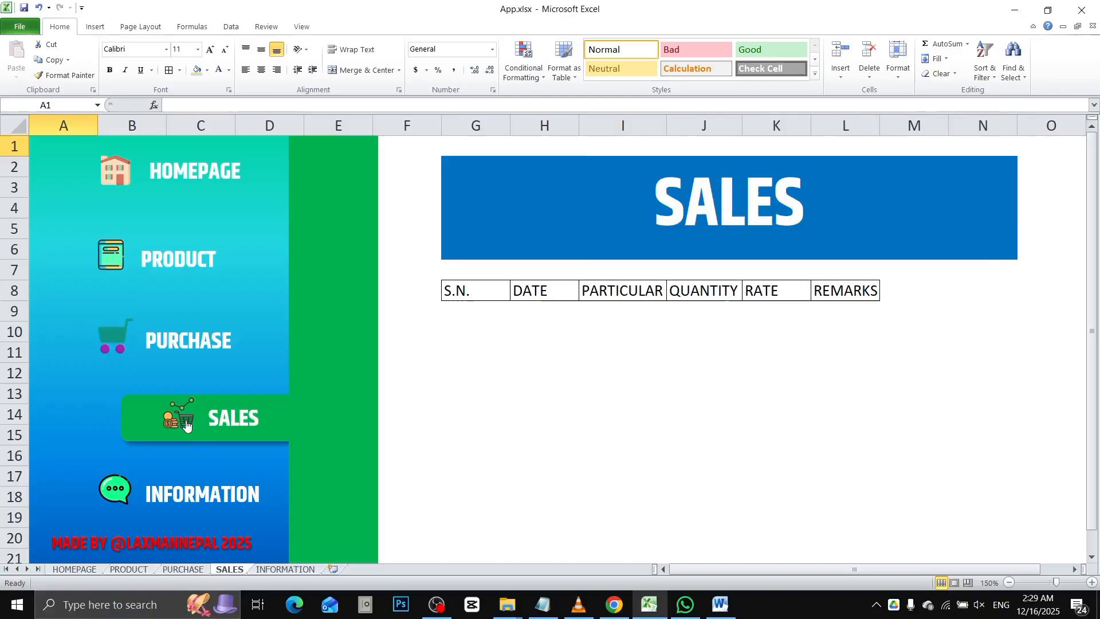
click(204, 494)
click(179, 172)
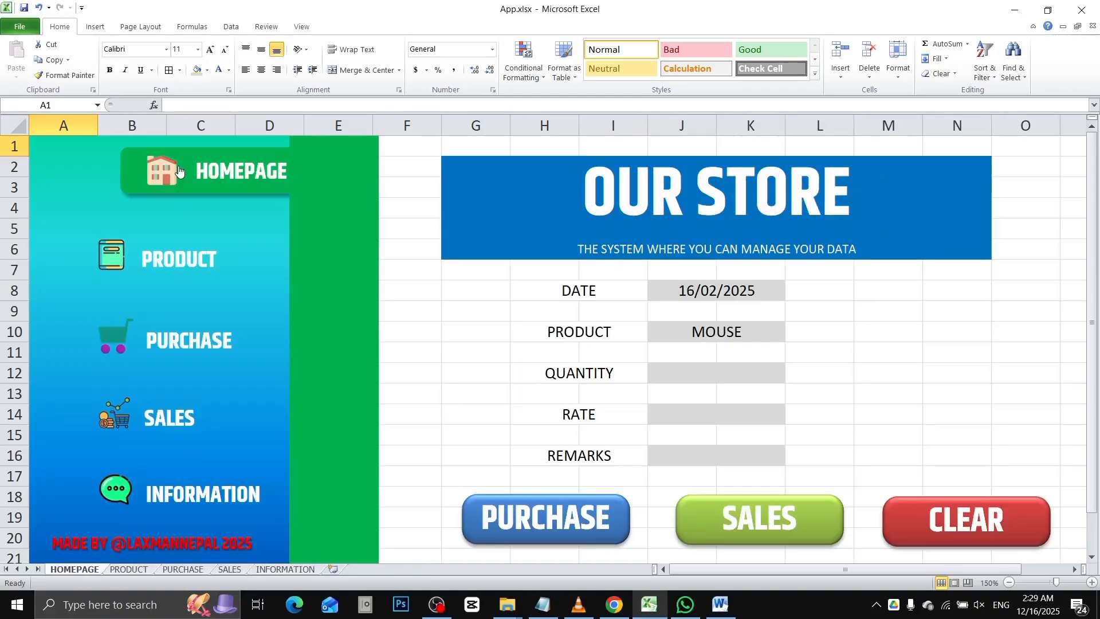
click(188, 259)
click(191, 344)
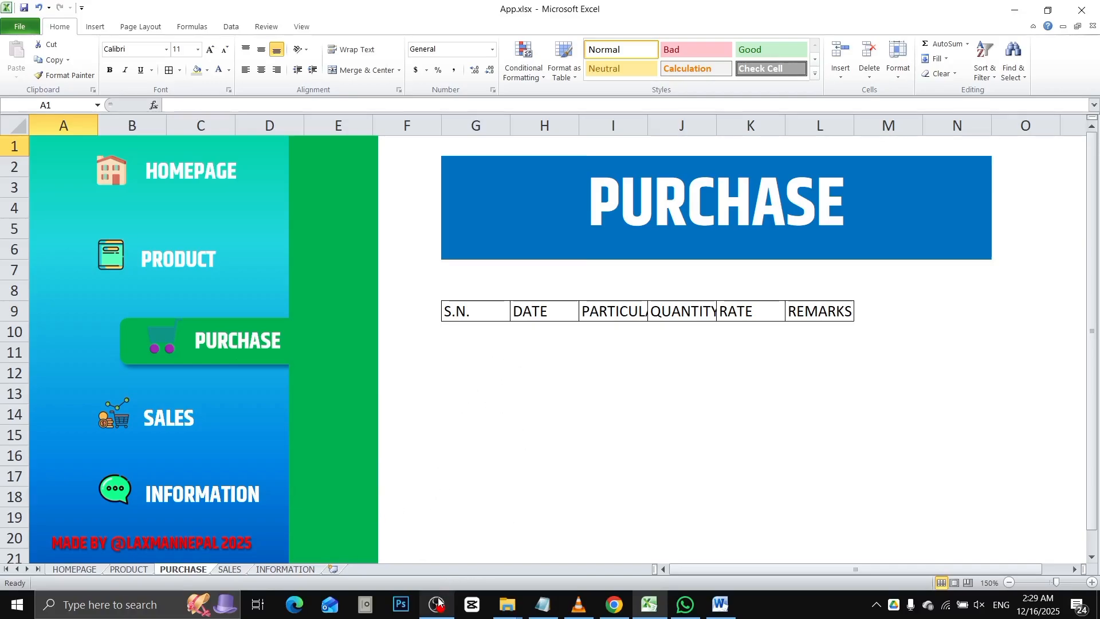
click(465, 541)
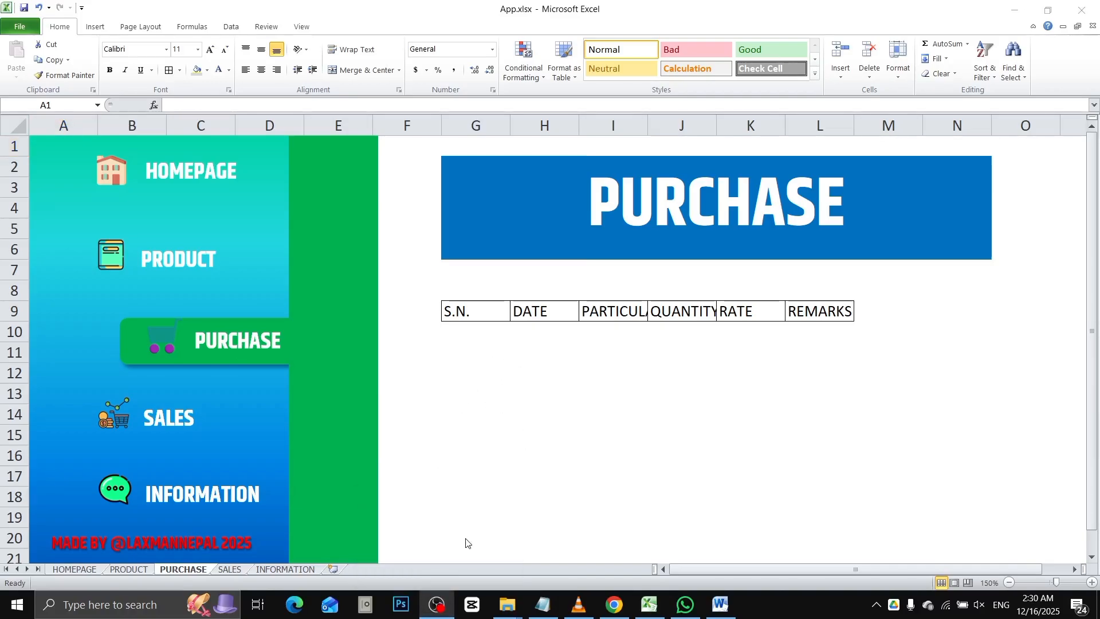